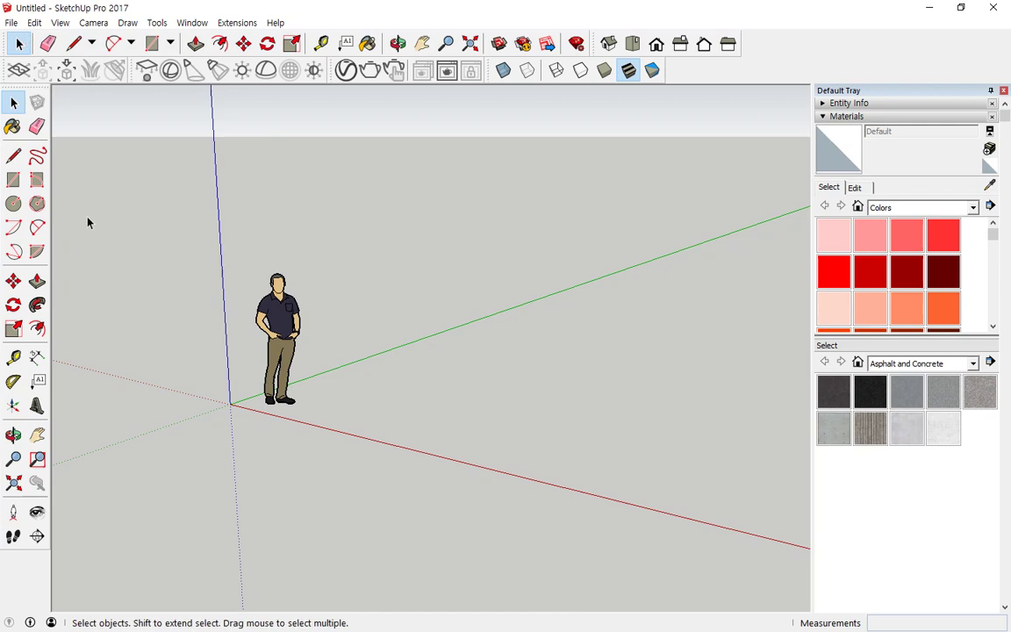
Draw a 70 by 70 mm rectangle on the ground in front of the standing figure
left_click(13, 180)
scroll(323, 391, "up", 2)
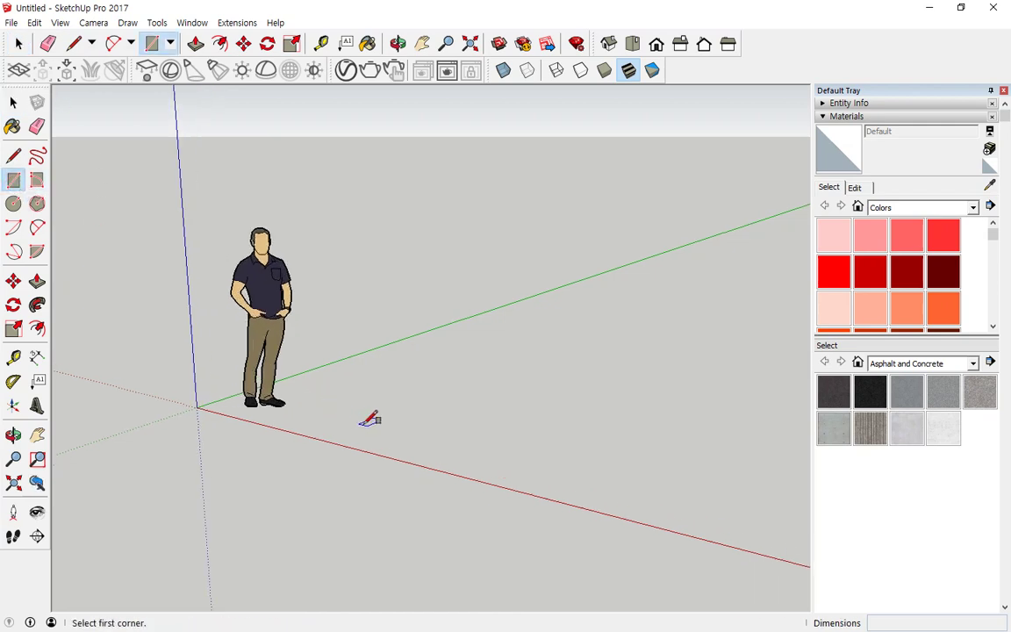
left_click(389, 415)
type("70")
key("Return")
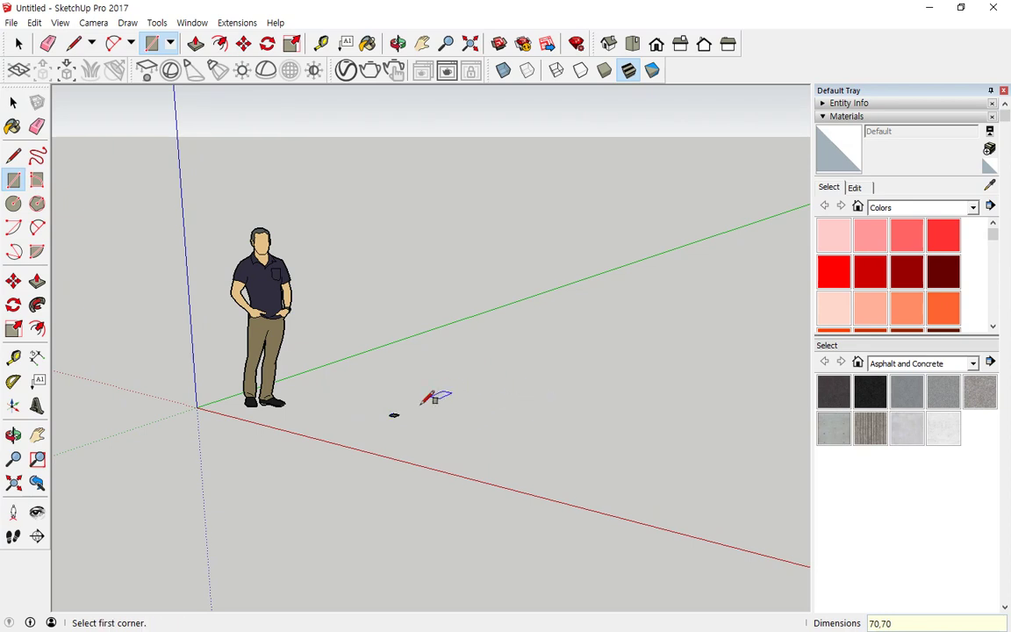
Pull the square face up 720 mm to form a table leg
scroll(421, 404, "up", 3)
left_click(37, 280)
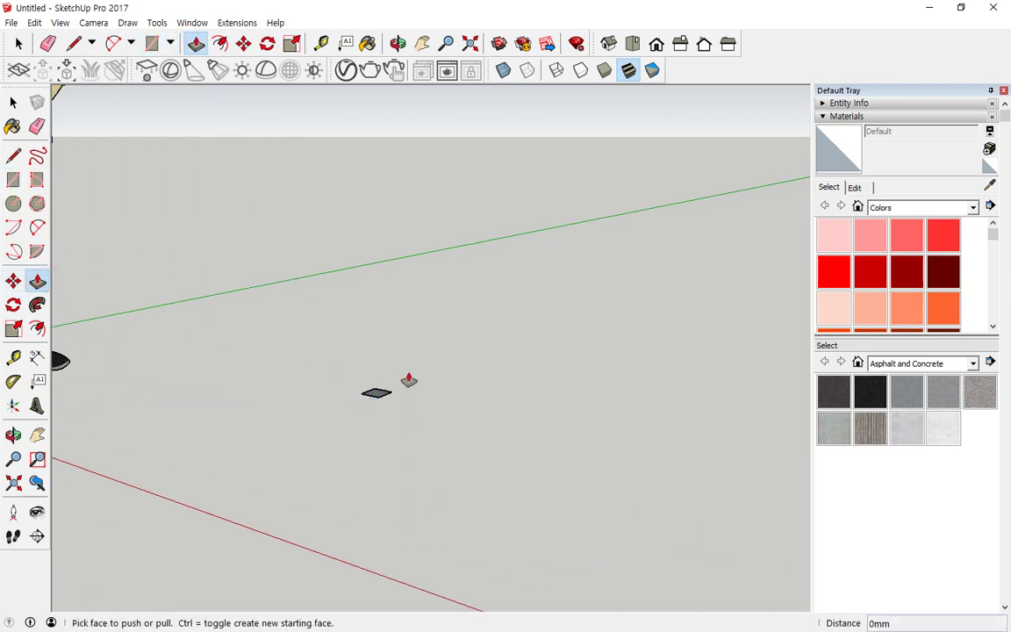
scroll(383, 395, "up", 2)
left_click_drag(368, 400, 367, 182)
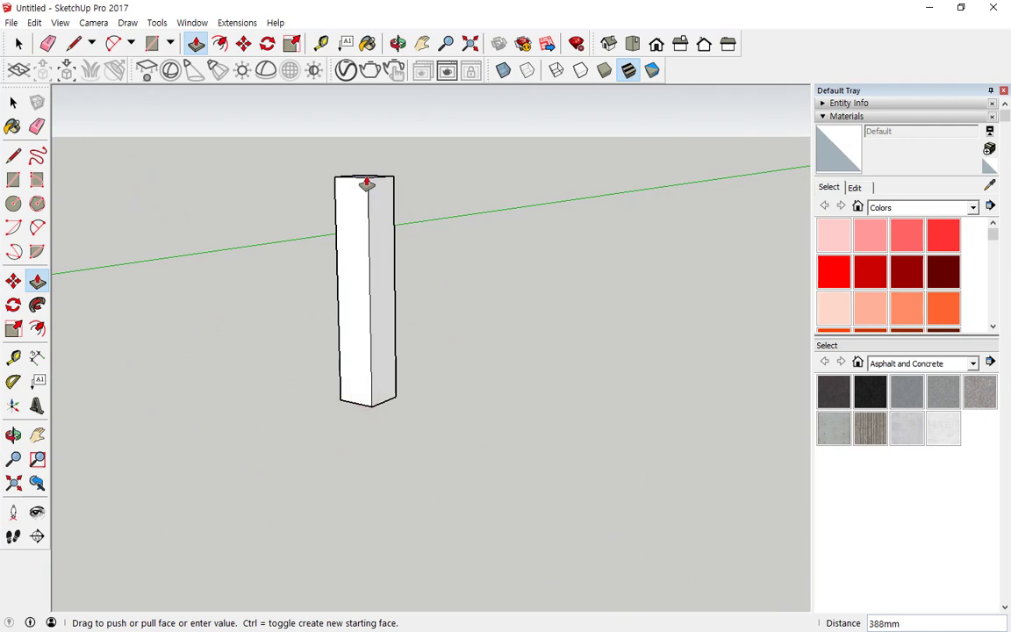
key("Return")
scroll(366, 198, "down", 3)
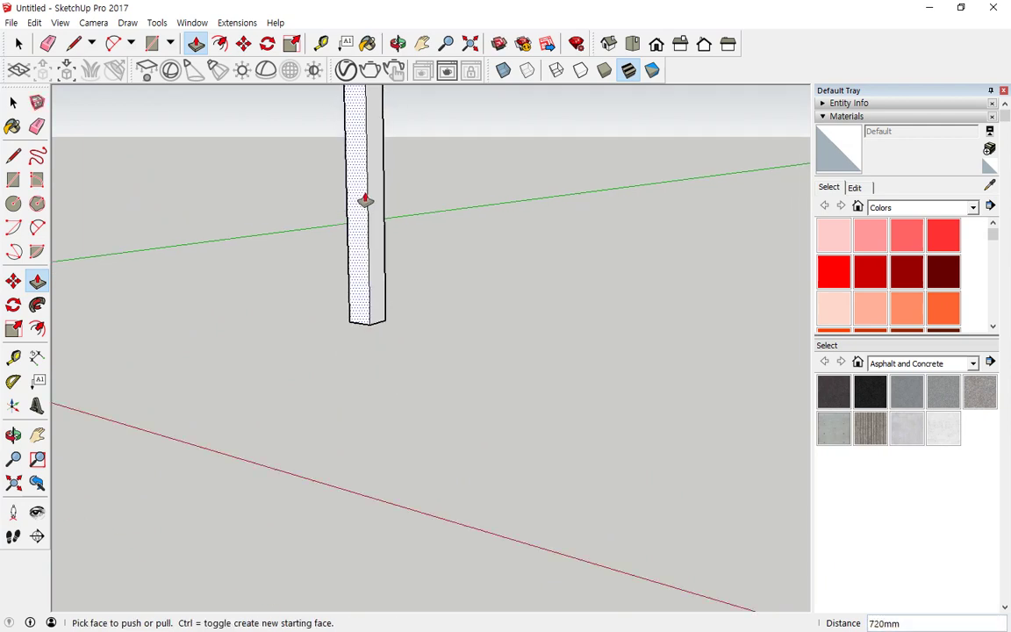
middle_click_drag(456, 137, 271, 290, "shift")
middle_click_drag(486, 198, 456, 221)
mouse_move(91, 451)
left_mouse_down()
mouse_move(260, 387)
mouse_move(239, 378)
mouse_move(252, 397)
left_mouse_up()
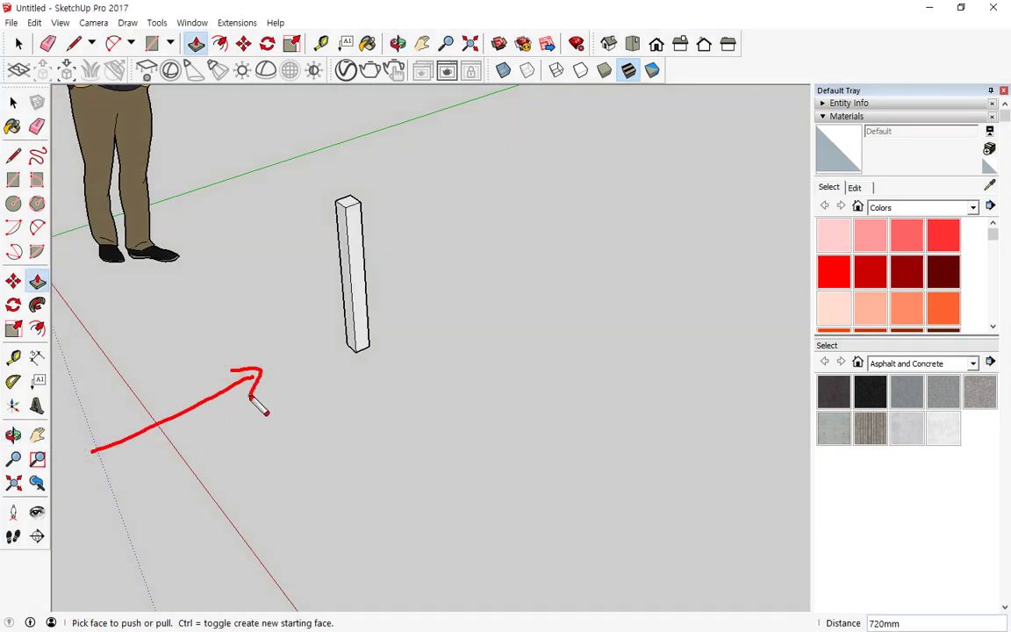
left_click_drag(349, 223, 373, 211)
mouse_move(510, 309)
middle_mouse_down()
mouse_move(485, 291)
mouse_move(482, 317)
mouse_move(395, 323)
mouse_move(110, 292)
mouse_move(132, 280)
middle_mouse_up()
mouse_move(419, 195)
left_mouse_down()
mouse_move(432, 256)
mouse_move(444, 262)
left_mouse_up()
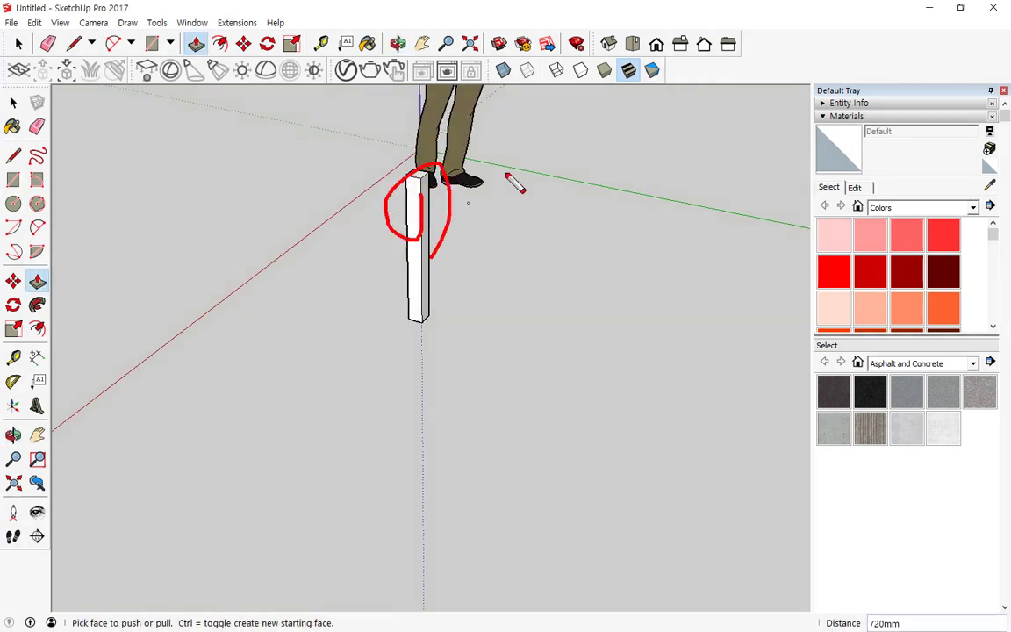
Copy one top edge of the leg 100 mm straight down its side face to divide that face
scroll(436, 182, "up", 3)
scroll(436, 182, "up", 2)
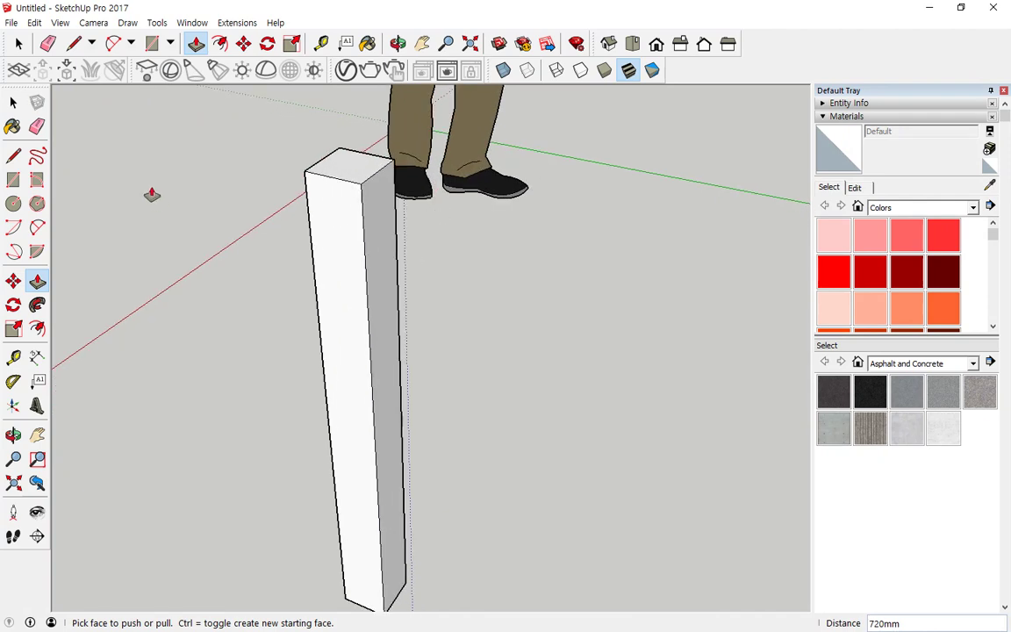
left_click(13, 280)
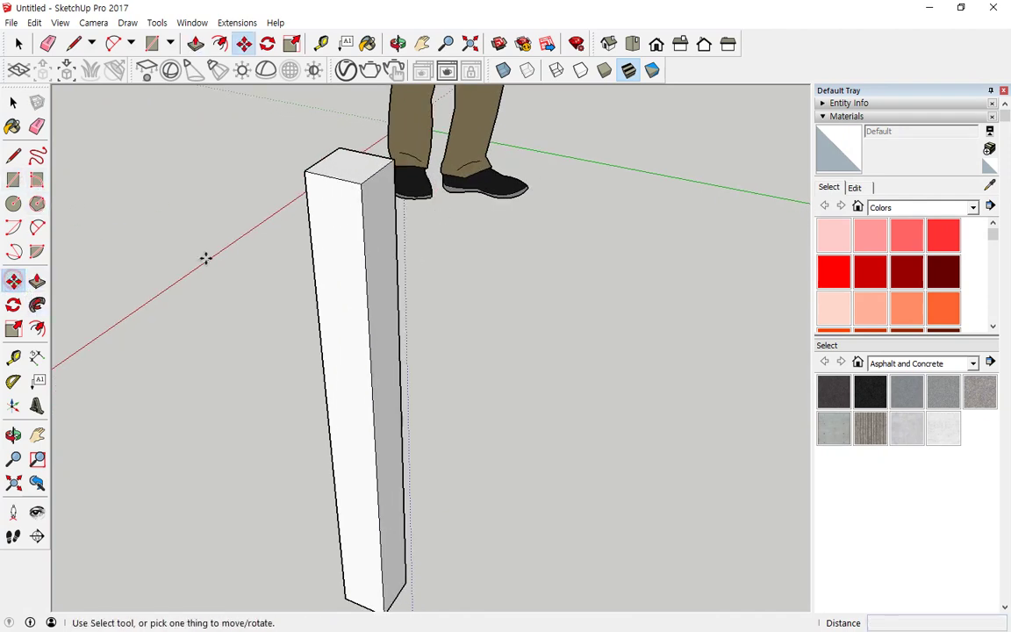
left_click(352, 183)
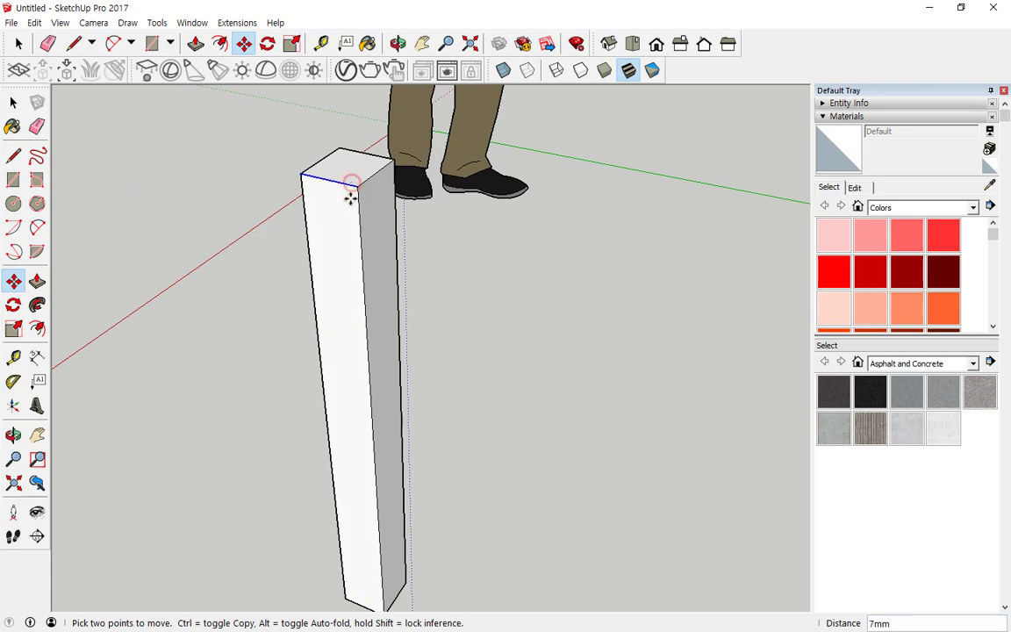
key("ctrl")
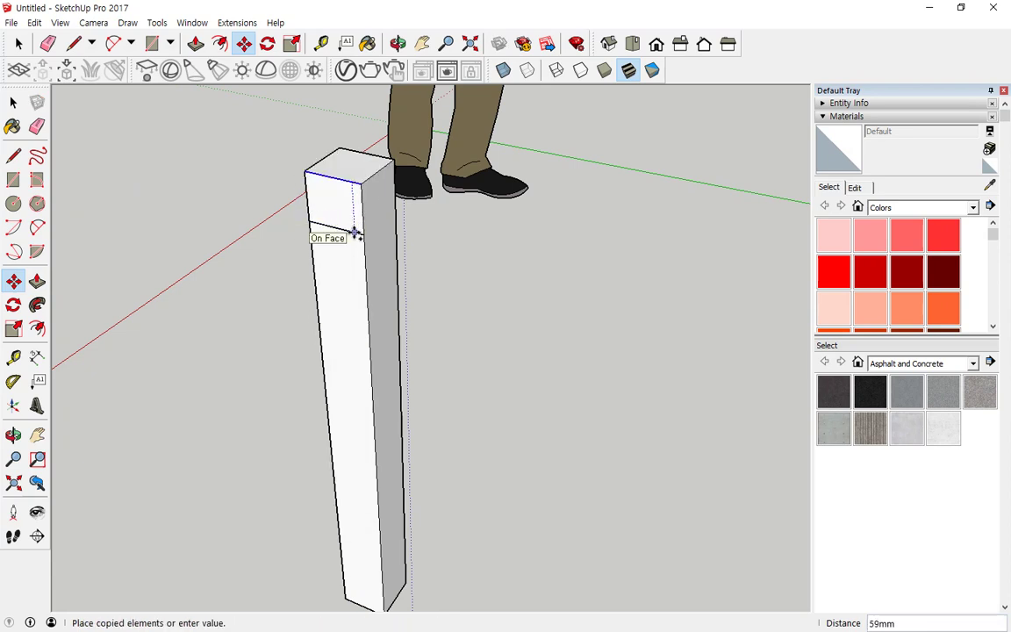
key("Return")
Copy the top edge of the adjacent side face 100 mm down to continue the dividing line around the corner
middle_click_drag(569, 320, 367, 186)
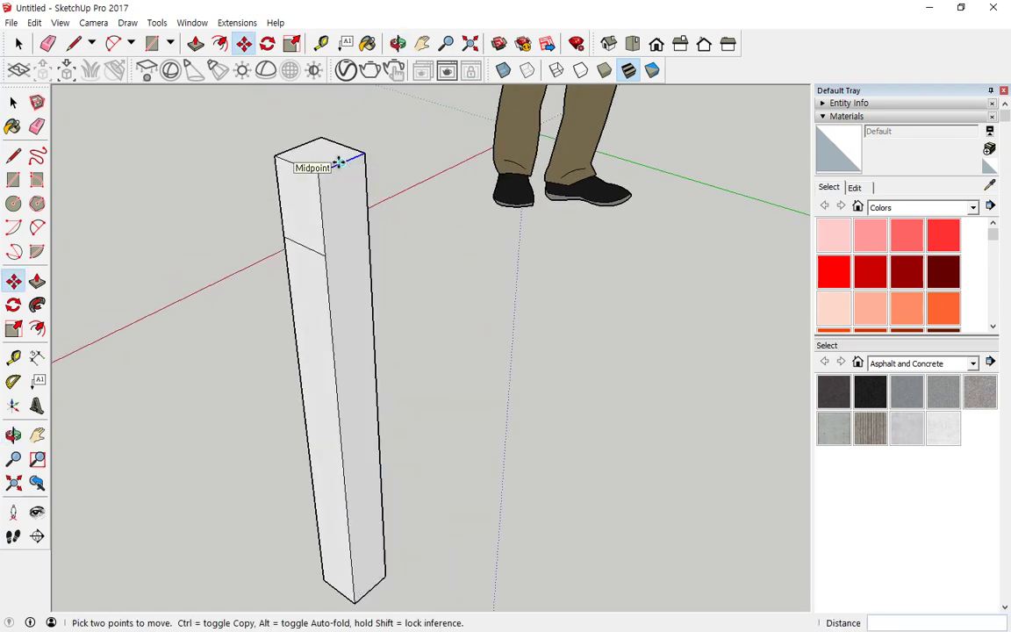
left_click(336, 164)
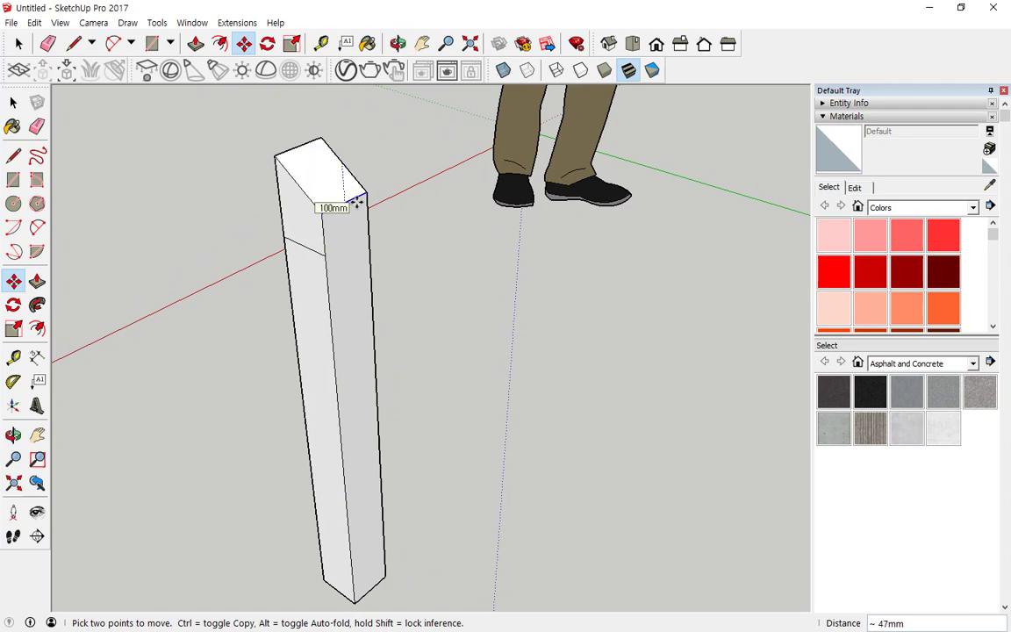
key("ctrl")
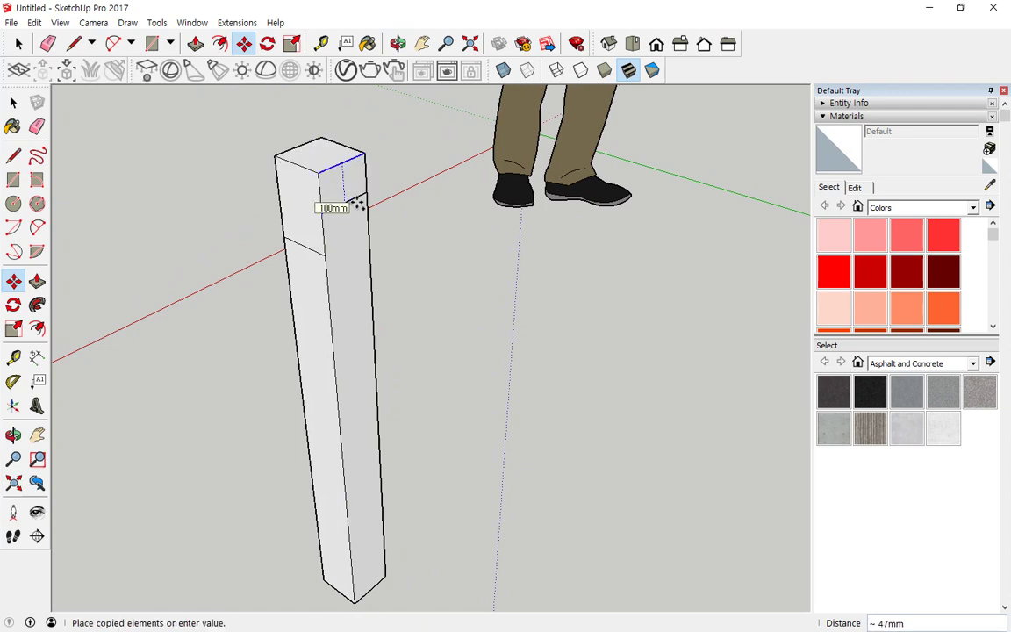
key("Return")
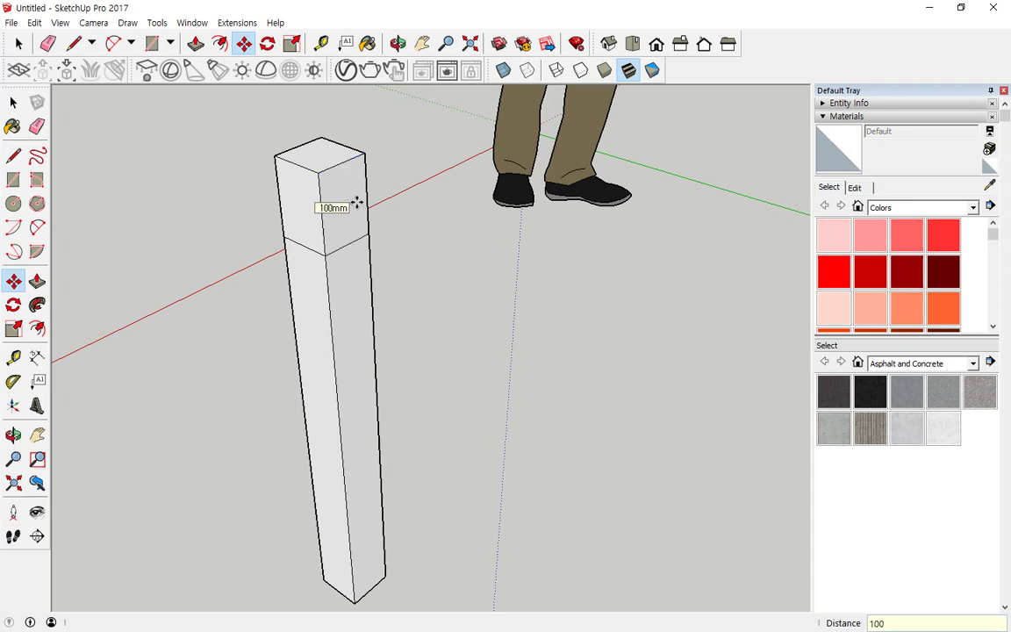
middle_click_drag(287, 264, 367, 244)
left_click(14, 102)
left_click(300, 217)
left_click(357, 229)
scroll(325, 334, "down", 2)
middle_click_drag(370, 502, 695, 479)
mouse_move(444, 458)
left_mouse_down()
mouse_move(504, 422)
mouse_move(474, 473)
left_mouse_up()
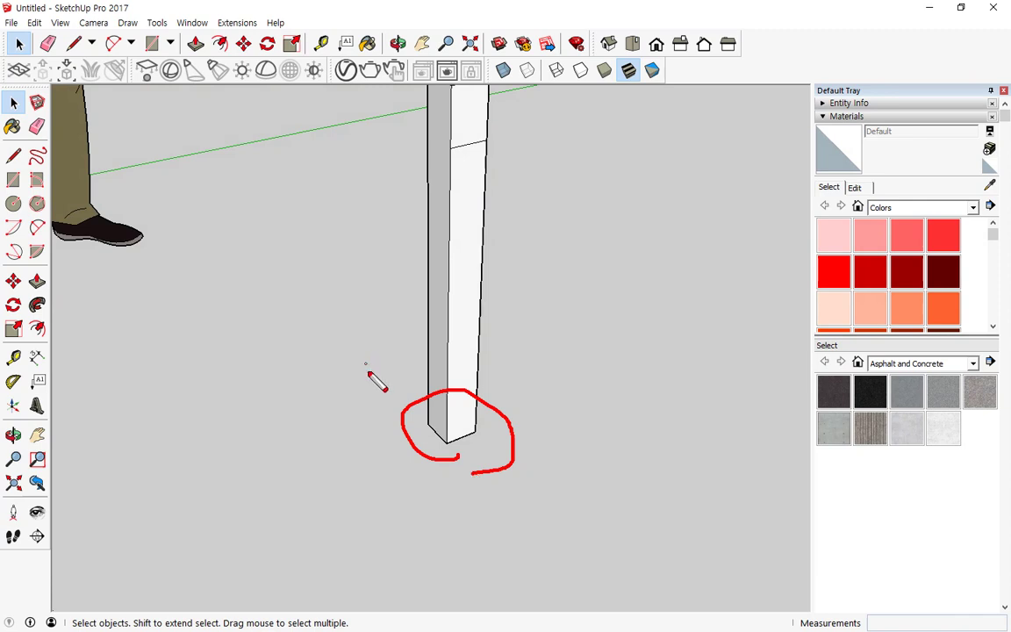
mouse_move(368, 458)
left_mouse_down()
mouse_move(425, 419)
mouse_move(413, 467)
left_mouse_up()
mouse_move(340, 420)
left_mouse_down()
mouse_move(366, 446)
mouse_move(339, 456)
left_mouse_up()
left_click_drag(374, 422, 372, 418)
left_click_drag(479, 433, 460, 441)
mouse_move(480, 445)
middle_mouse_down()
mouse_move(474, 467)
mouse_move(451, 458)
middle_mouse_up()
mouse_move(472, 440)
left_mouse_down()
mouse_move(440, 454)
mouse_move(418, 446)
mouse_move(364, 385)
left_mouse_up()
mouse_move(364, 384)
left_mouse_down()
mouse_move(351, 420)
mouse_move(397, 390)
left_mouse_up()
Move the bottom edge of one divided face 30 mm inward along the red axis to taper the leg
mouse_move(366, 481)
middle_mouse_down()
mouse_move(473, 483)
mouse_move(479, 454)
middle_mouse_up()
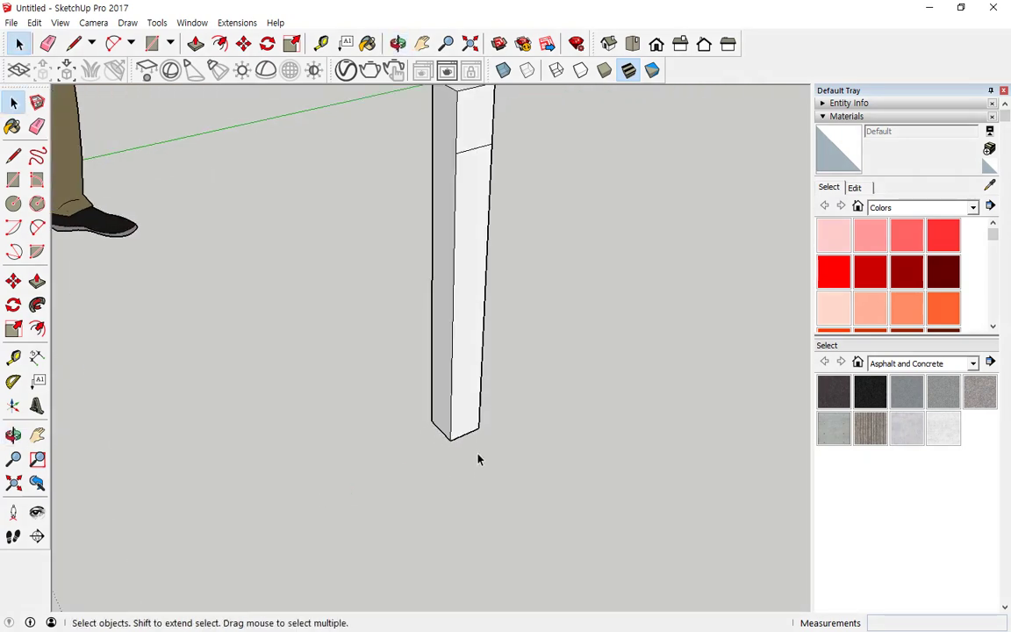
left_click(13, 281)
scroll(565, 470, "up", 1)
scroll(564, 469, "up", 1)
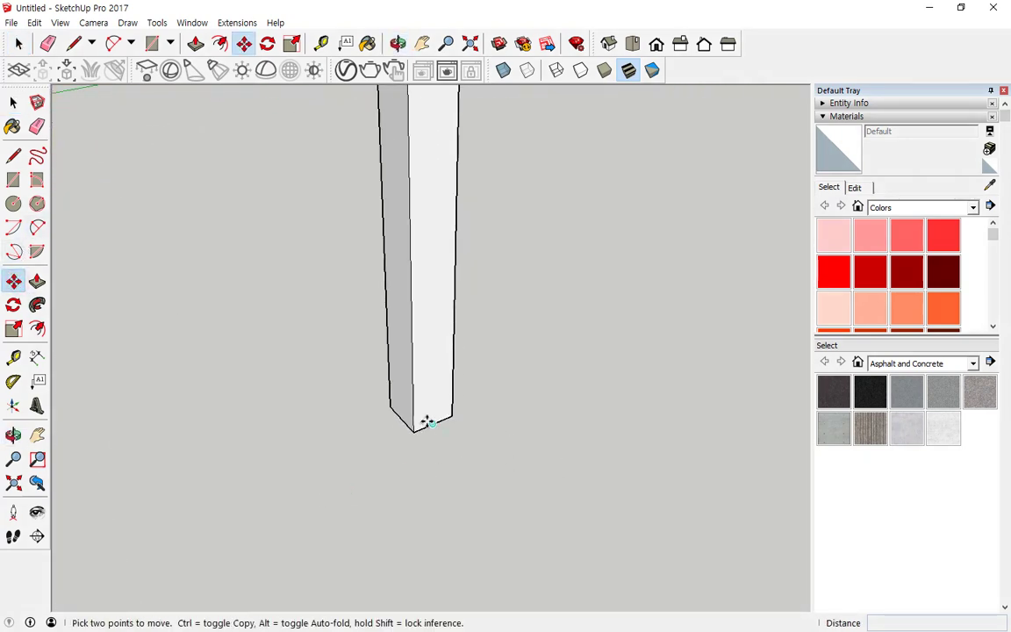
left_click(430, 426)
key("Escape")
key("space")
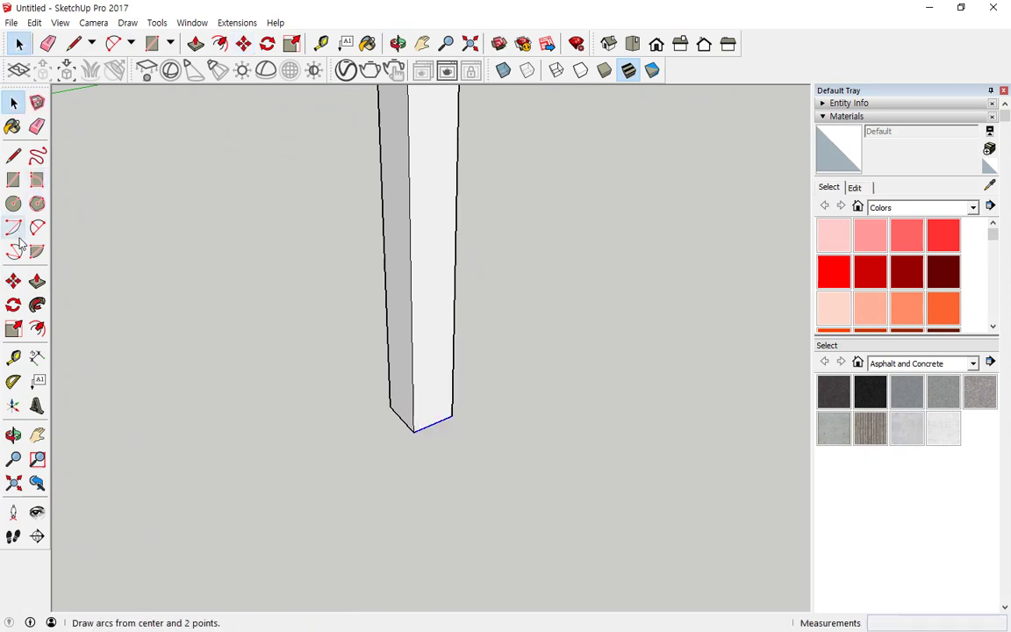
left_click(13, 281)
left_click(420, 428)
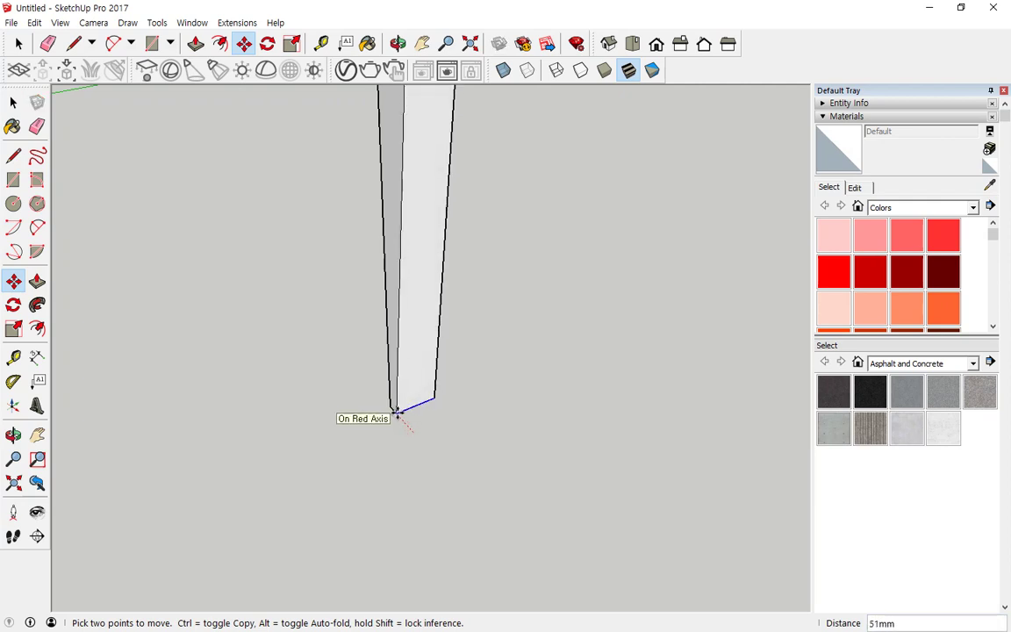
type("30")
key("Return")
Move the bottom edge of the other divided face 30 mm inward to taper the leg's second side
middle_click_drag(536, 437, 106, 415)
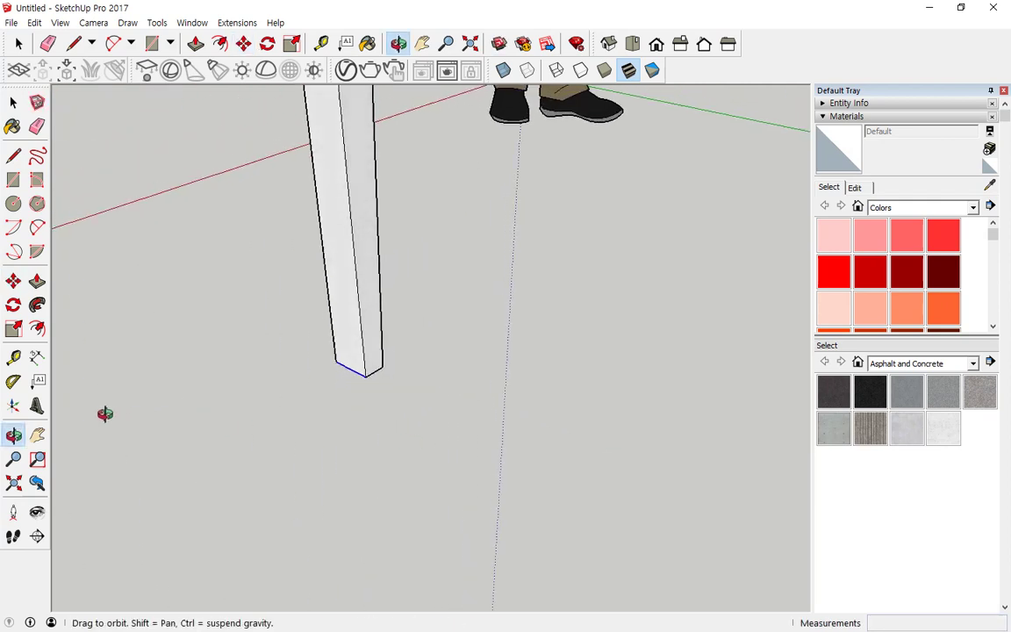
key("space")
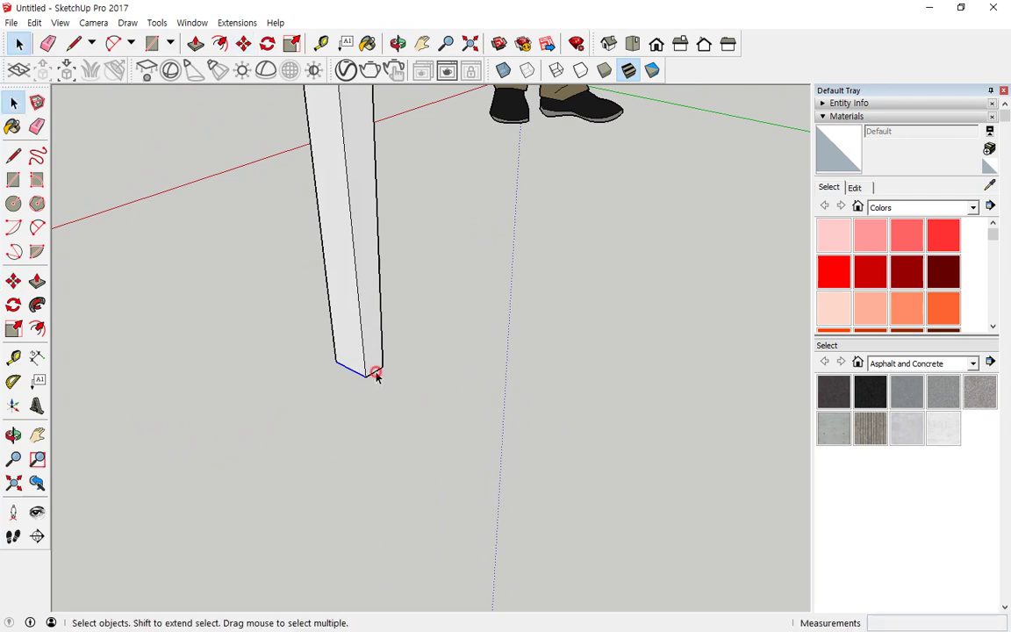
left_click(13, 281)
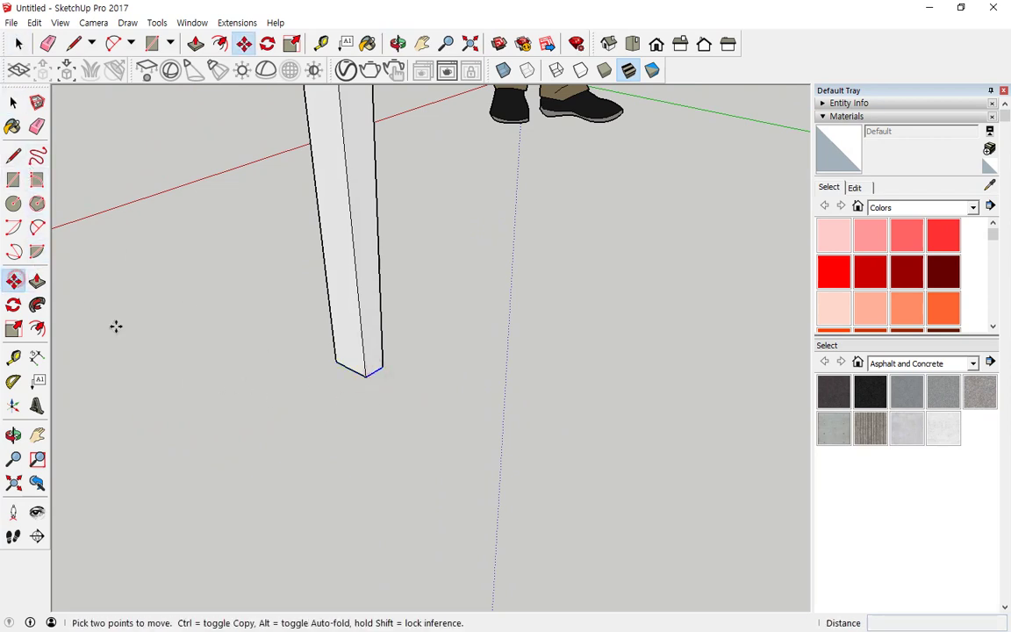
left_click(367, 376)
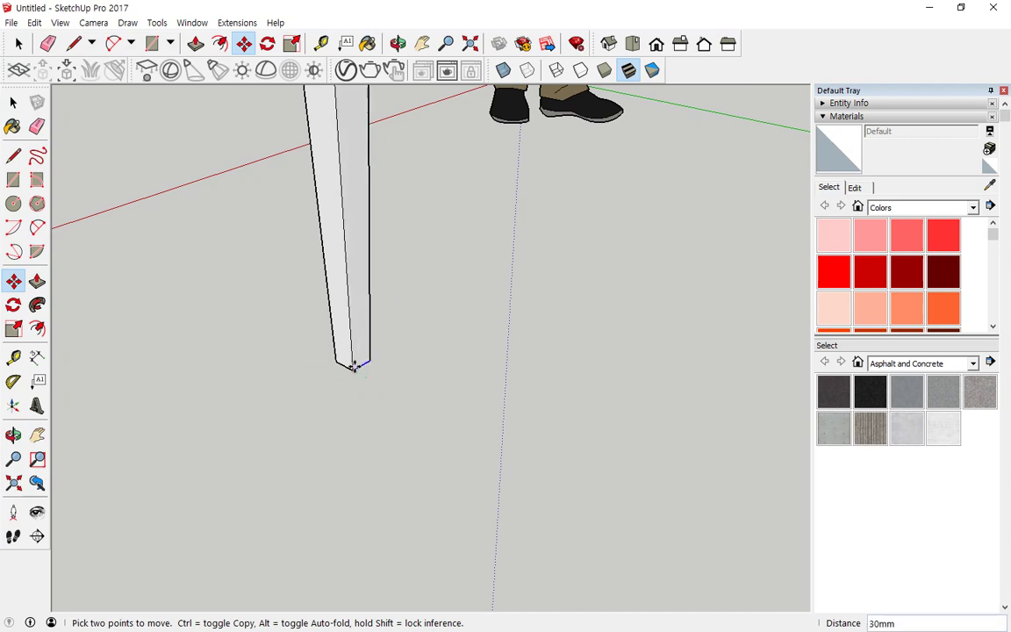
left_click(354, 367)
Select the whole tapered leg and make it a component, keeping the default definition settings
scroll(307, 316, "down", 3)
key("space")
middle_click_drag(228, 233, 742, 325)
left_click_drag(367, 164, 509, 525)
left_click(457, 263)
triple_click(406, 248)
right_click(405, 248)
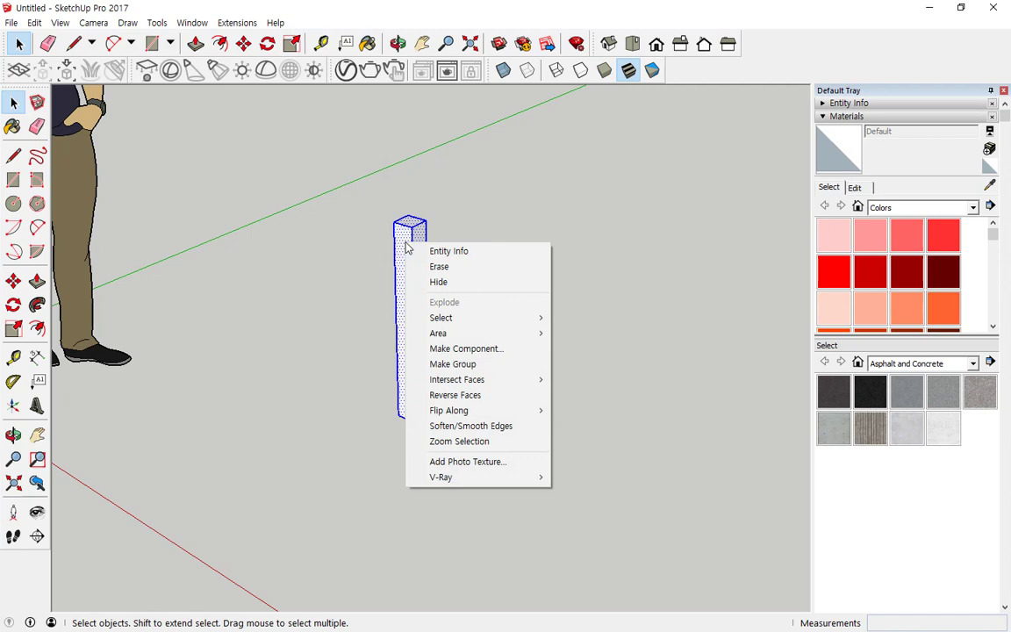
left_click(439, 350)
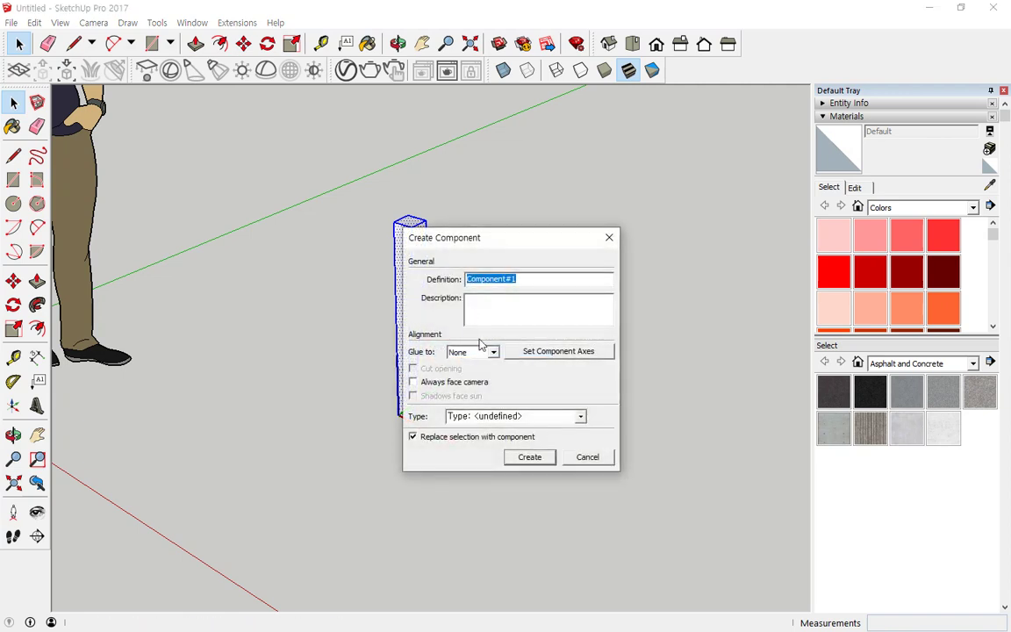
left_click(529, 457)
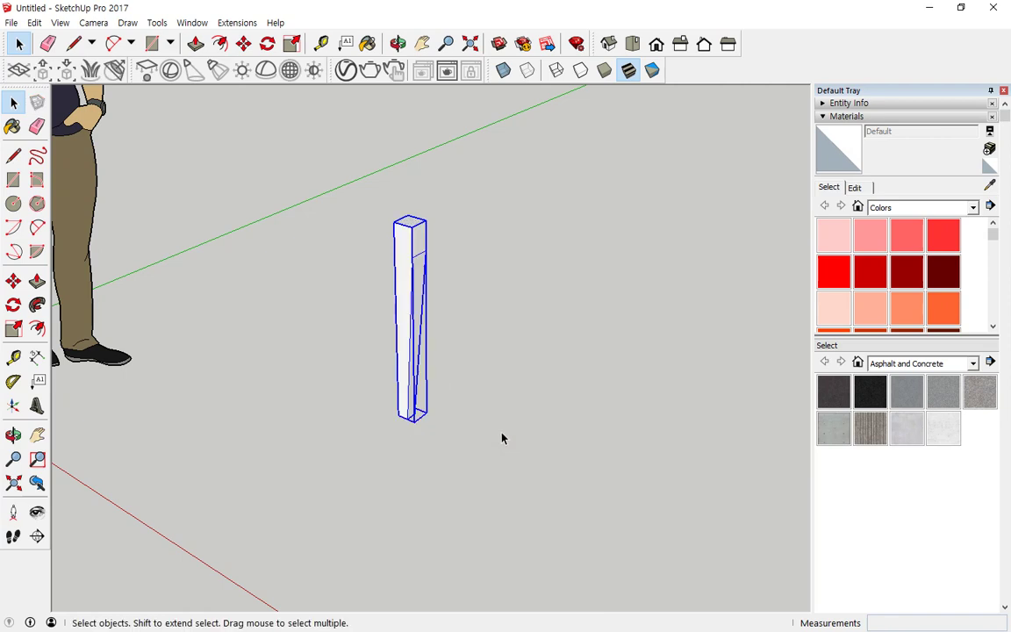
left_click(515, 504)
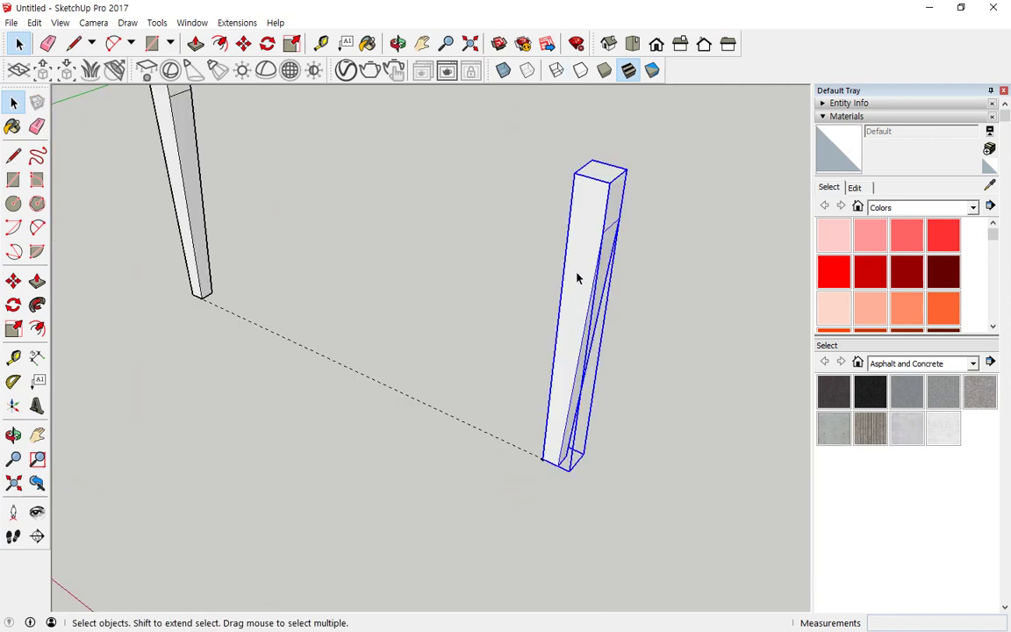
right_click(581, 257)
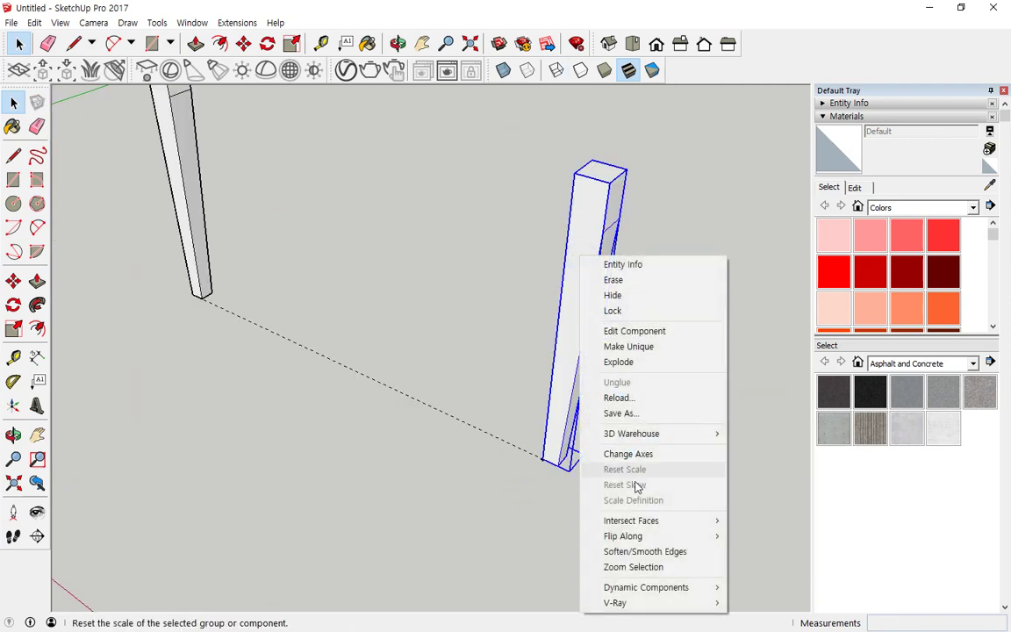
mouse_move(647, 538)
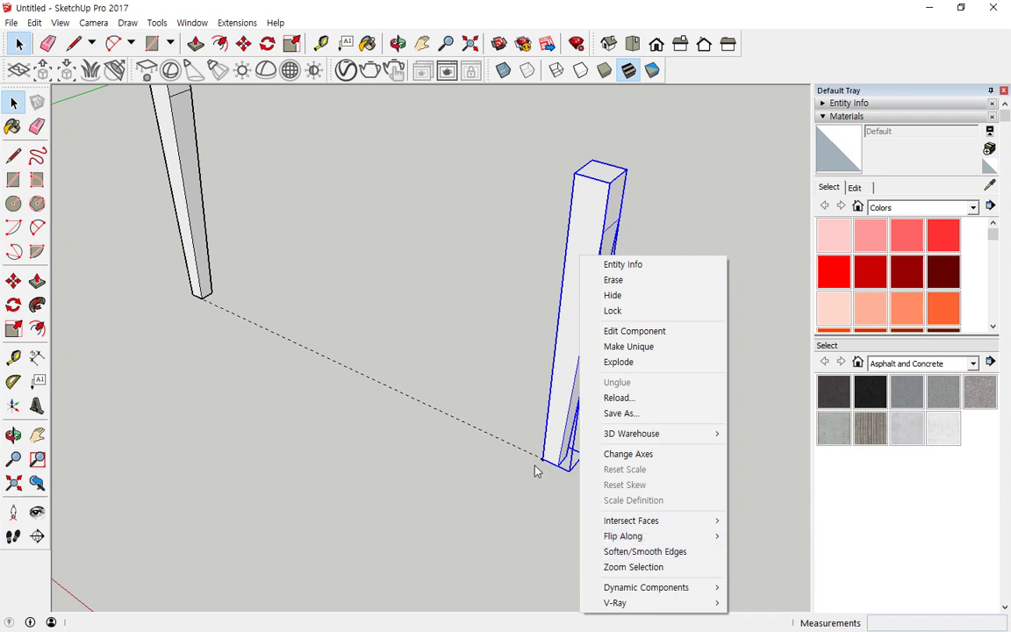
mouse_move(542, 461)
left_mouse_down()
mouse_move(699, 549)
mouse_move(444, 422)
mouse_move(455, 444)
left_mouse_up()
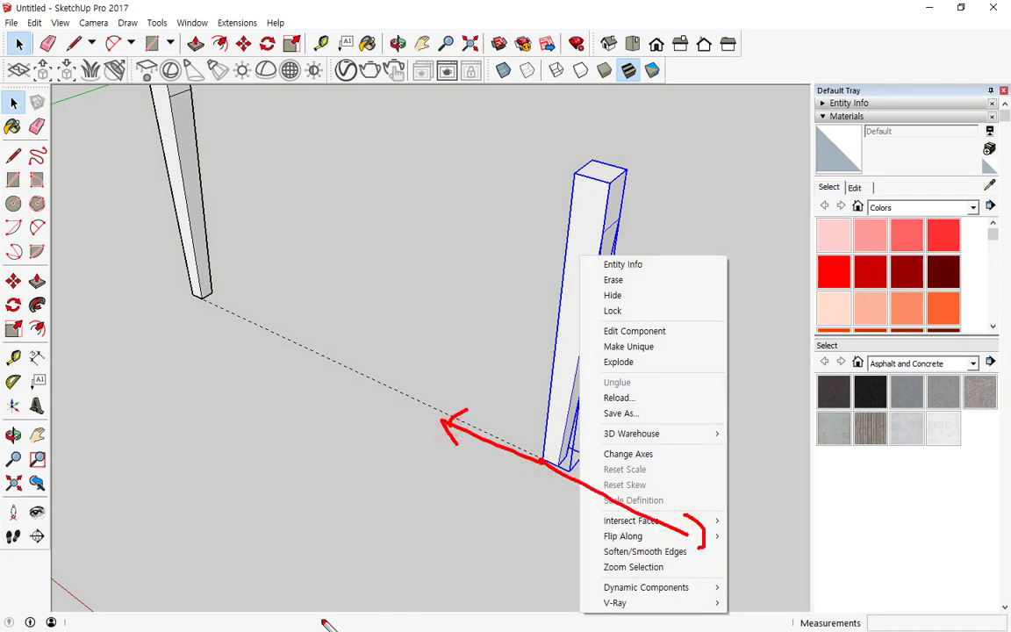
mouse_move(542, 461)
left_mouse_down()
mouse_move(615, 391)
mouse_move(650, 381)
mouse_move(486, 508)
mouse_move(472, 532)
mouse_move(507, 536)
left_mouse_up()
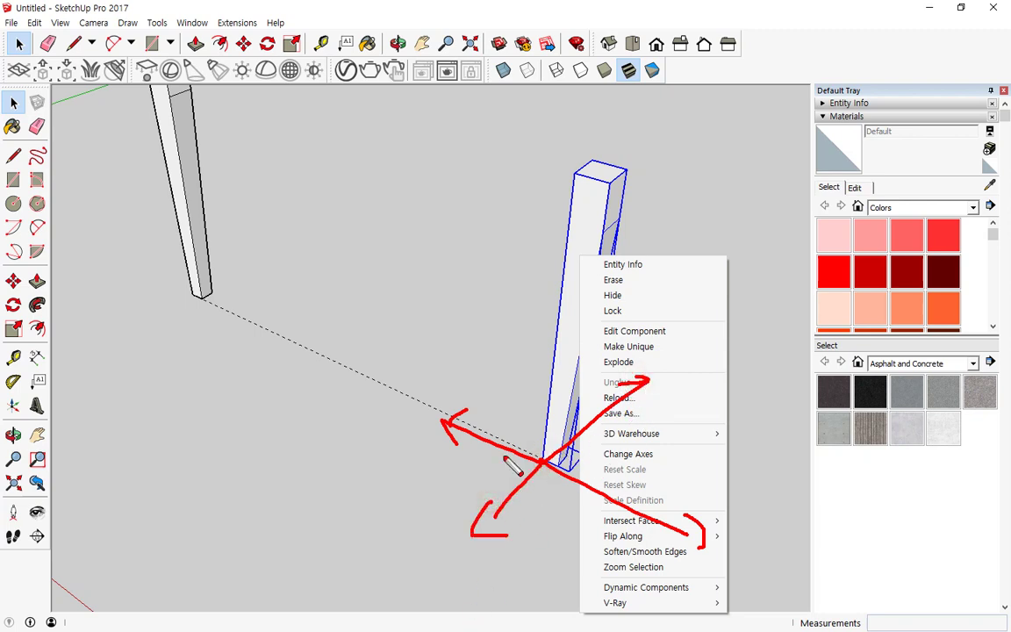
right_click(458, 292)
left_click(496, 576)
scroll(458, 397, "down", 3)
middle_click_drag(334, 383, 634, 489)
left_click_drag(238, 443, 360, 515)
key("Delete")
mouse_move(217, 429)
left_mouse_down()
mouse_move(456, 572)
mouse_move(421, 573)
mouse_move(236, 460)
left_mouse_up()
left_click_drag(224, 432, 229, 427)
key("Escape")
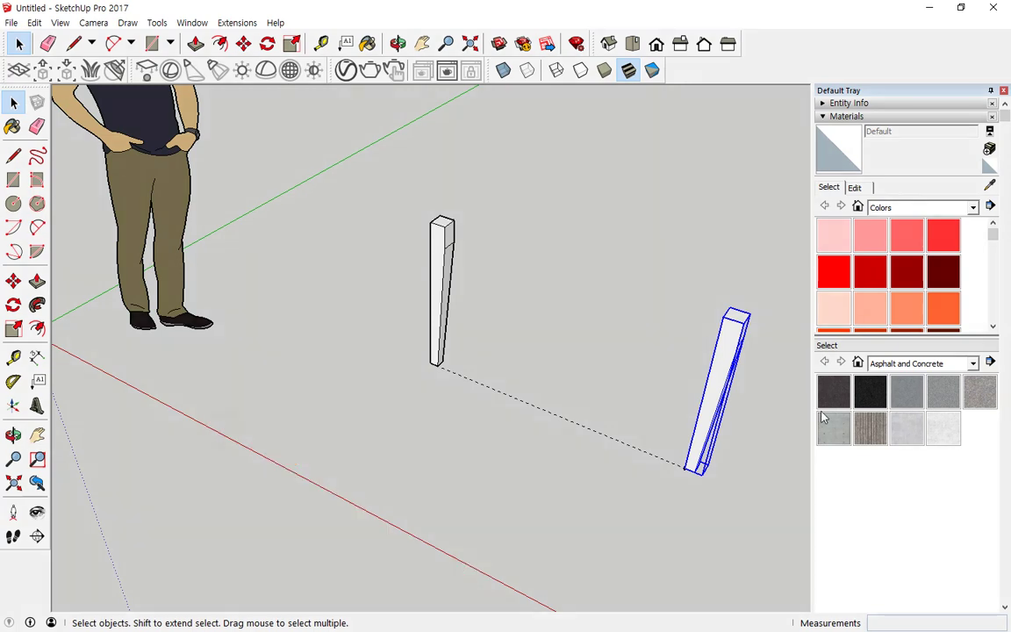
Flip the copied leg along the component's red axis
right_click(720, 393)
mouse_move(781, 311)
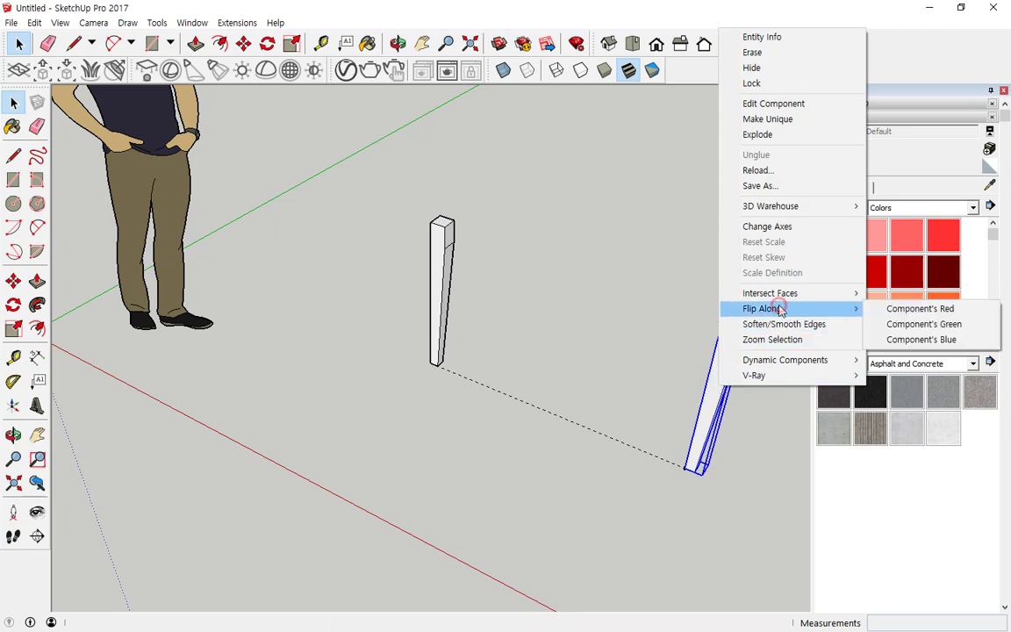
left_click(913, 309)
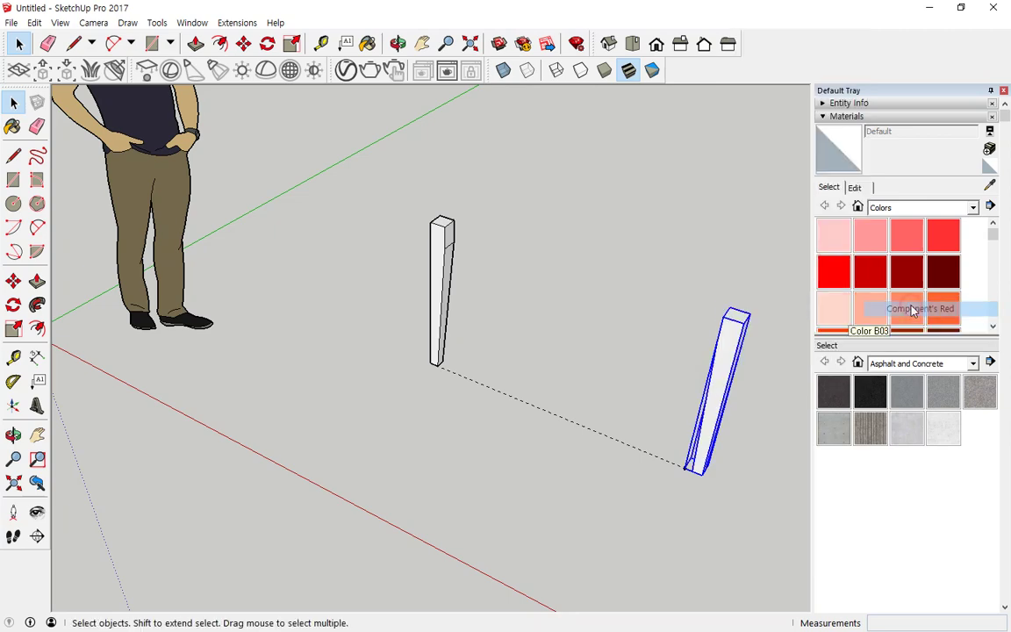
Move the flipped leg back along the red axis so its outer bottom corner meets the end of the guide
middle_click_drag(720, 412, 535, 368)
middle_click_drag(413, 382, 630, 406)
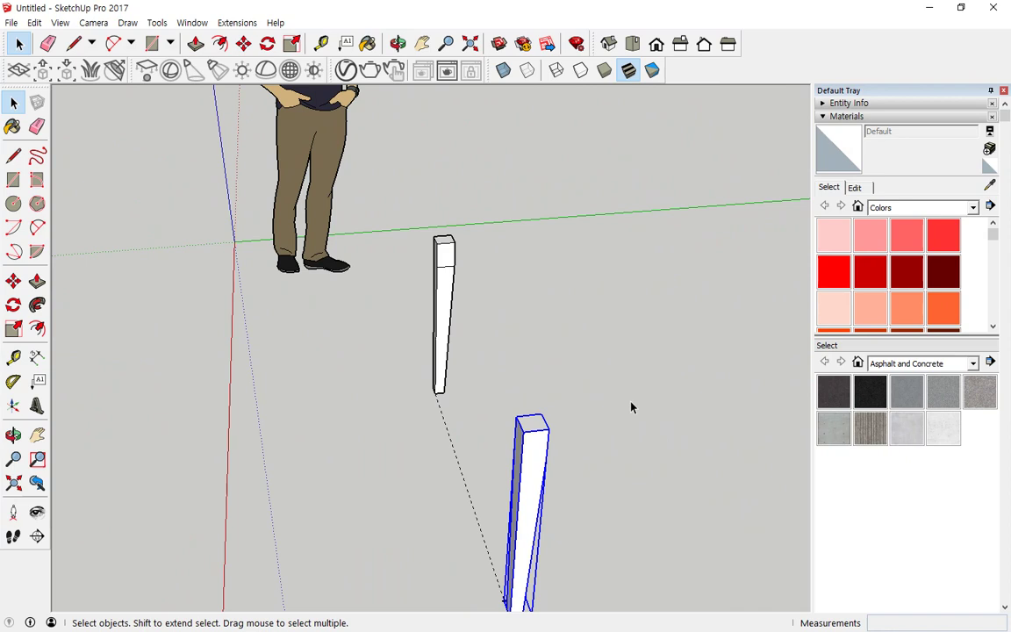
middle_click_drag(630, 407, 727, 386)
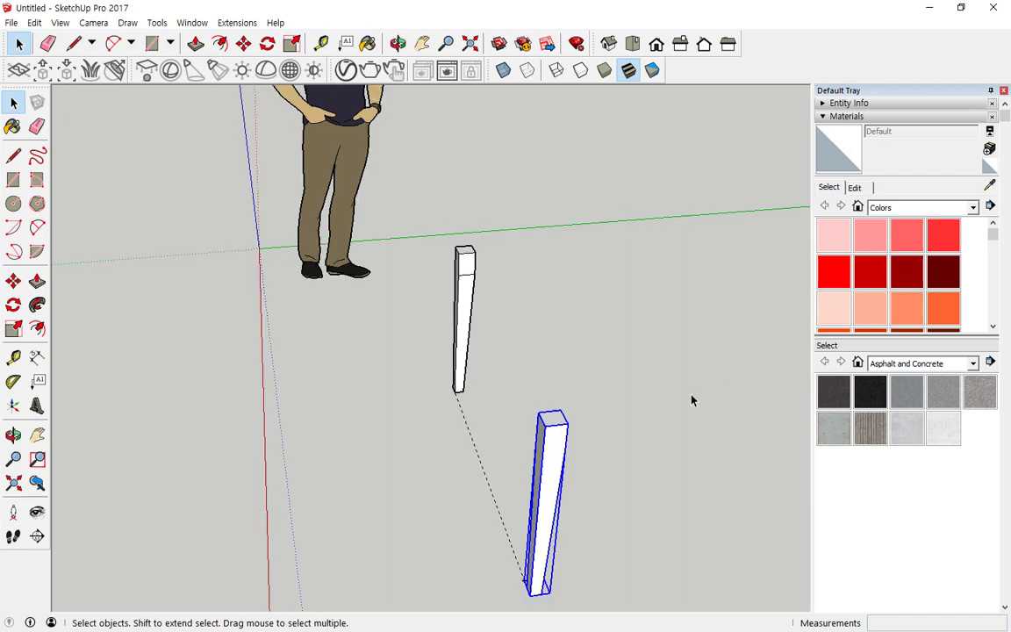
left_click(659, 406)
middle_click_drag(502, 560, 671, 402)
scroll(670, 402, "up", 1)
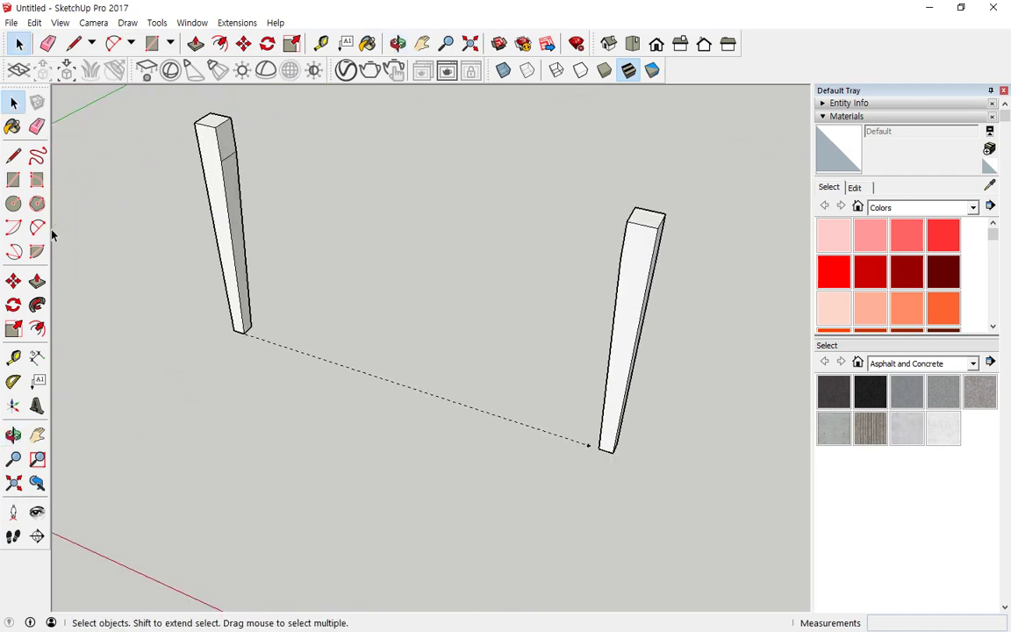
left_click(13, 281)
left_click(617, 453)
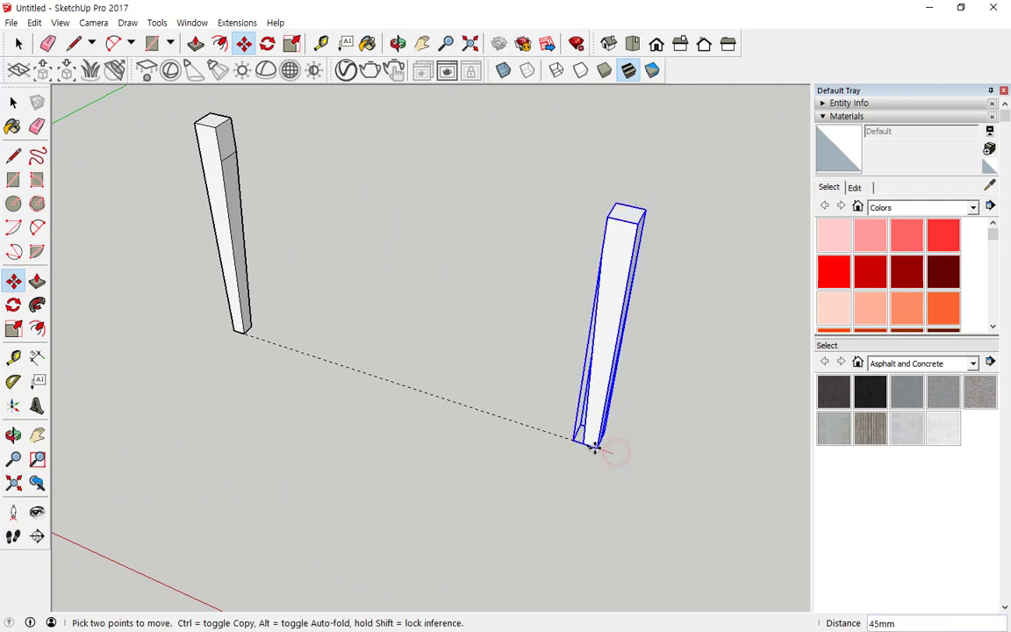
left_click(589, 447)
Add a 750 mm guide along the green axis from the outer bottom corner of the moved leg
middle_click_drag(618, 497, 201, 239)
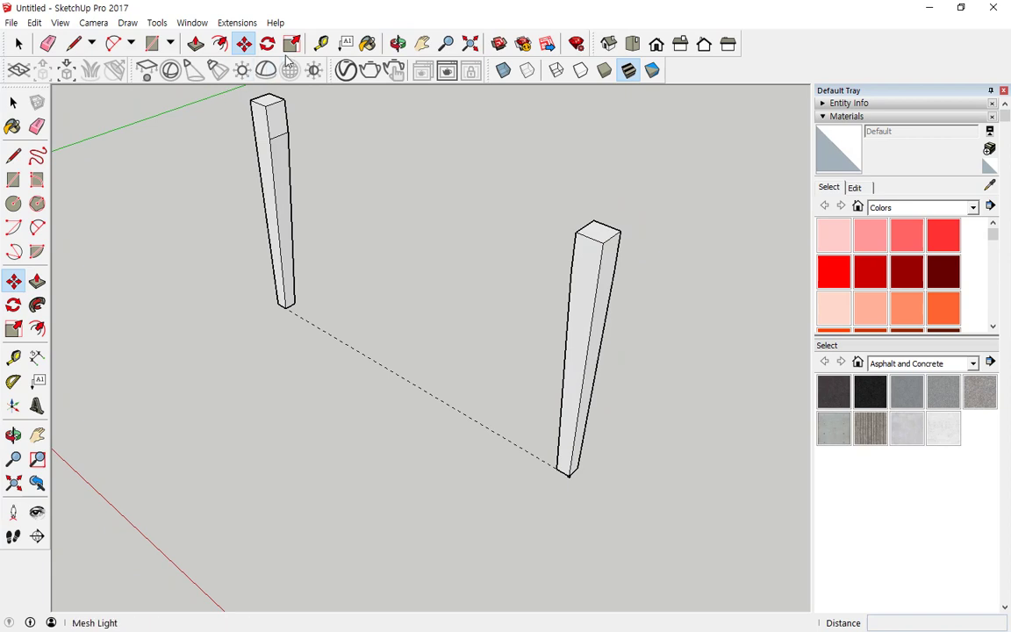
left_click(320, 43)
left_click(569, 475)
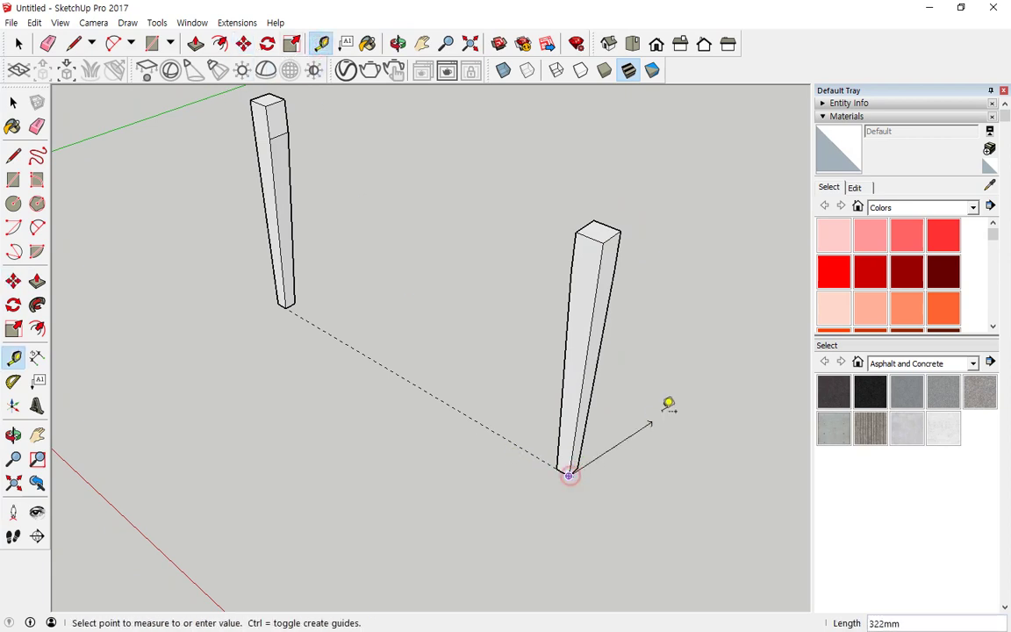
type("75")
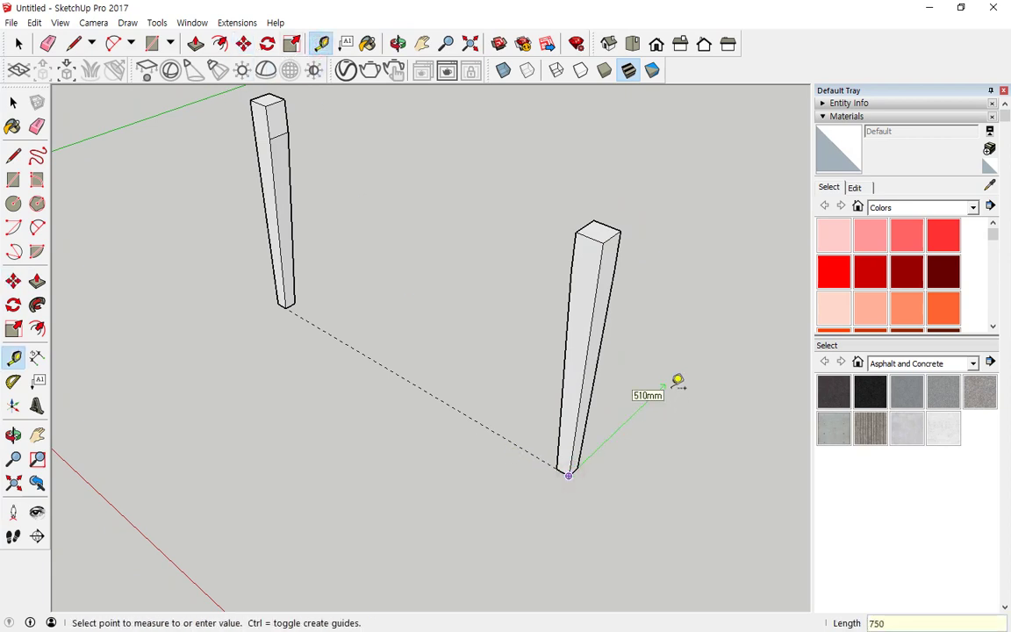
type("0")
key("Return")
key("space")
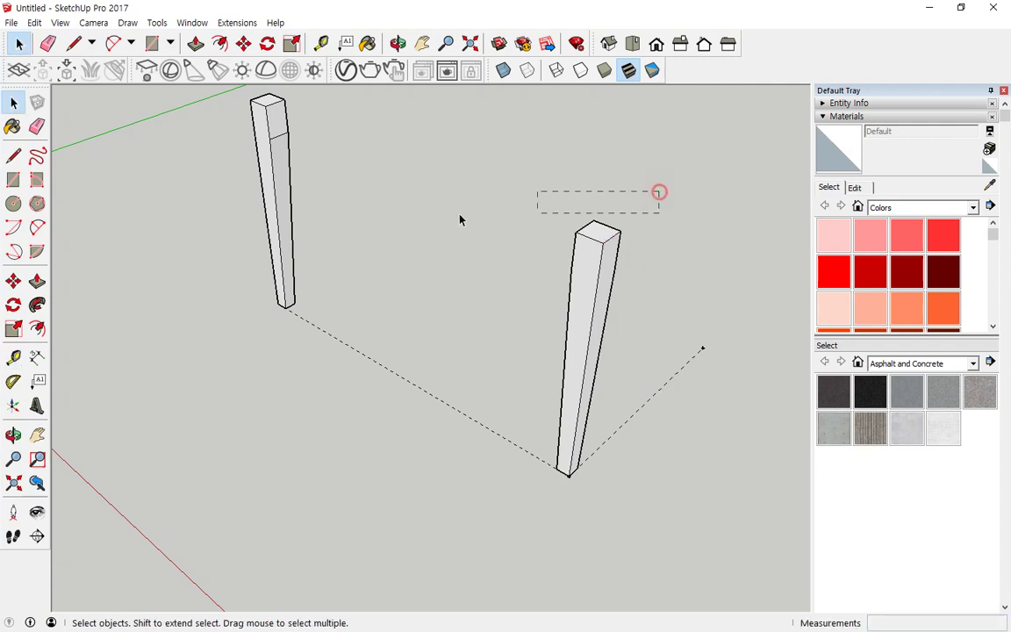
Select both legs and copy them 750 mm along the green axis to the end of the guide
left_click_drag(255, 211, 234, 265)
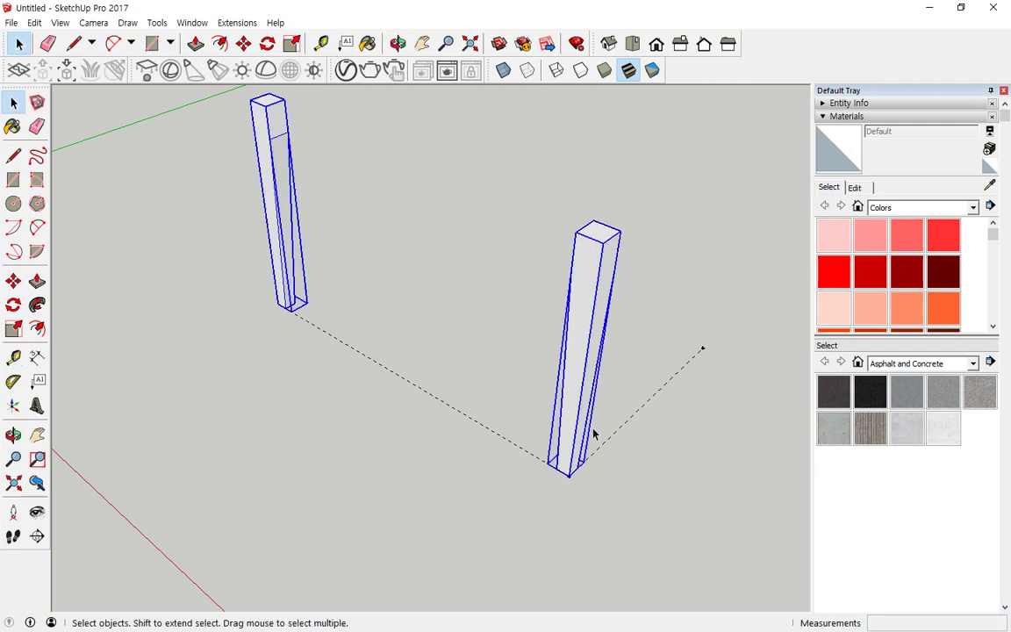
left_click(244, 43)
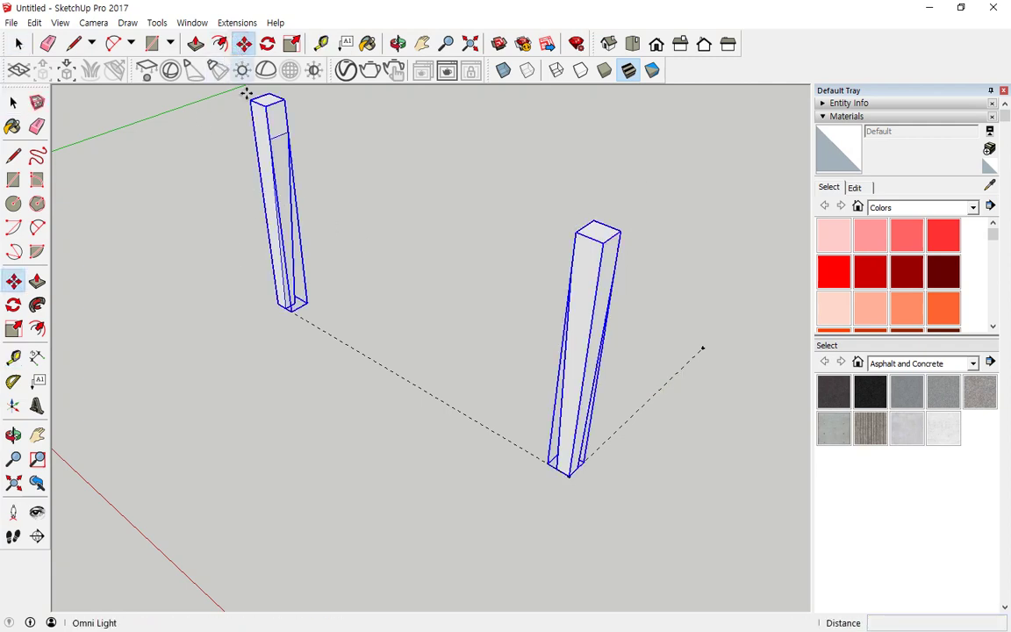
left_click(573, 477)
key("ctrl")
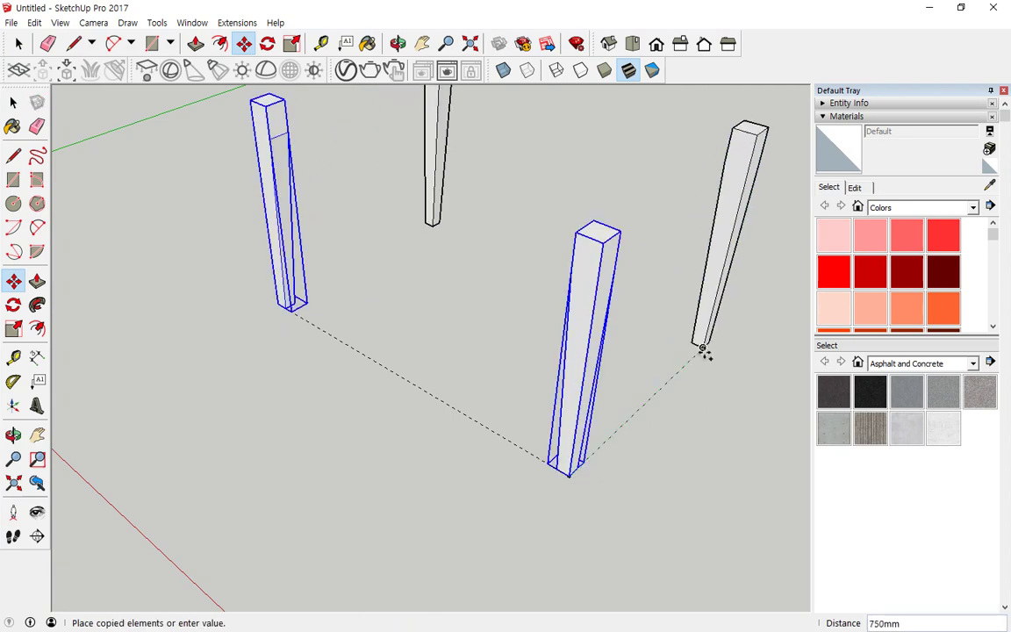
left_click(703, 347)
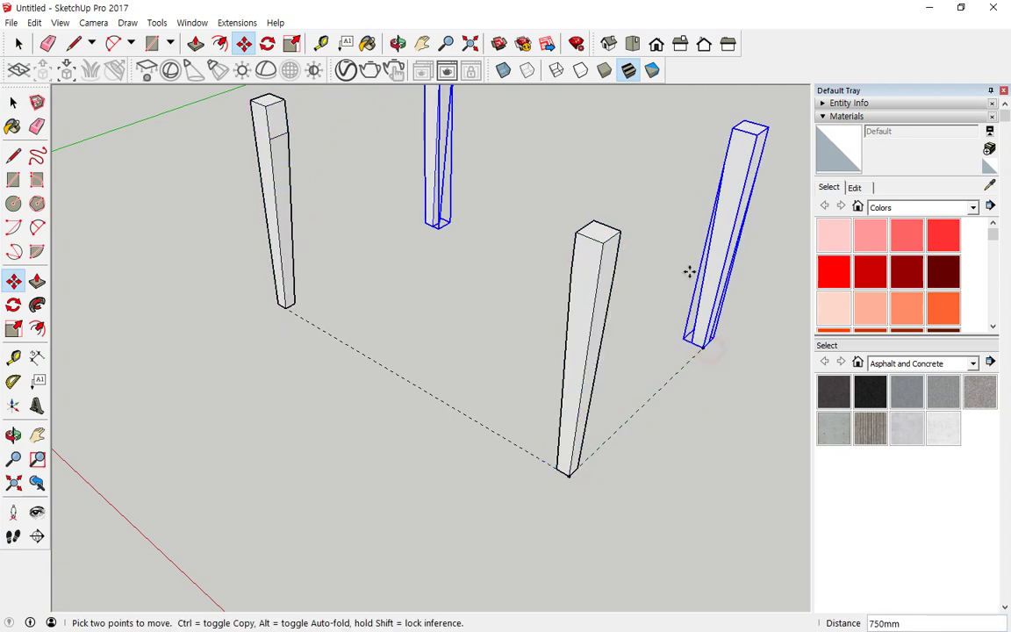
Flip the copied pair of legs along the green direction
right_click(723, 176)
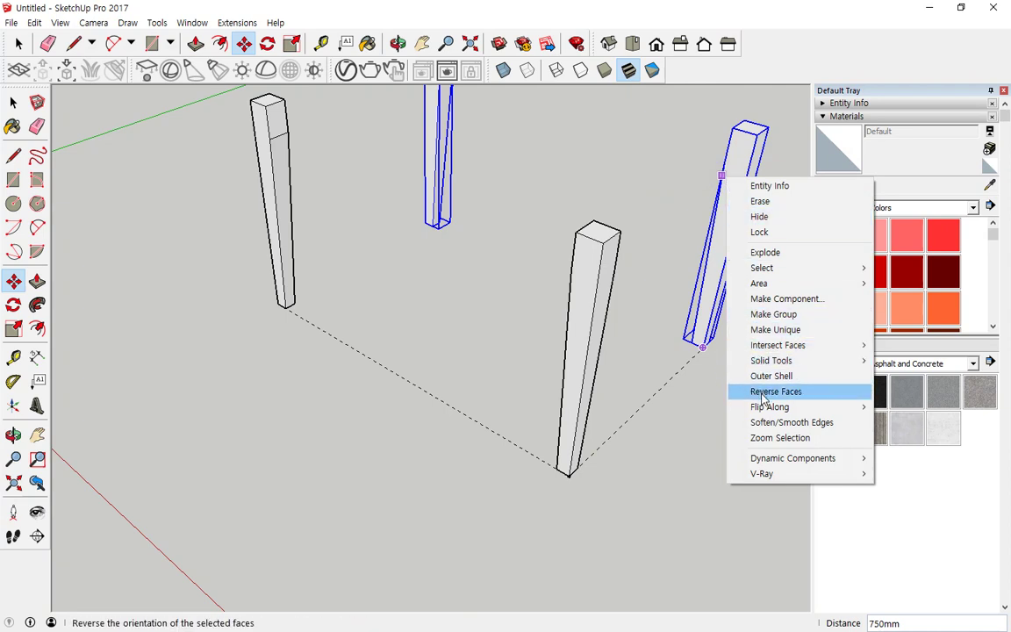
mouse_move(763, 408)
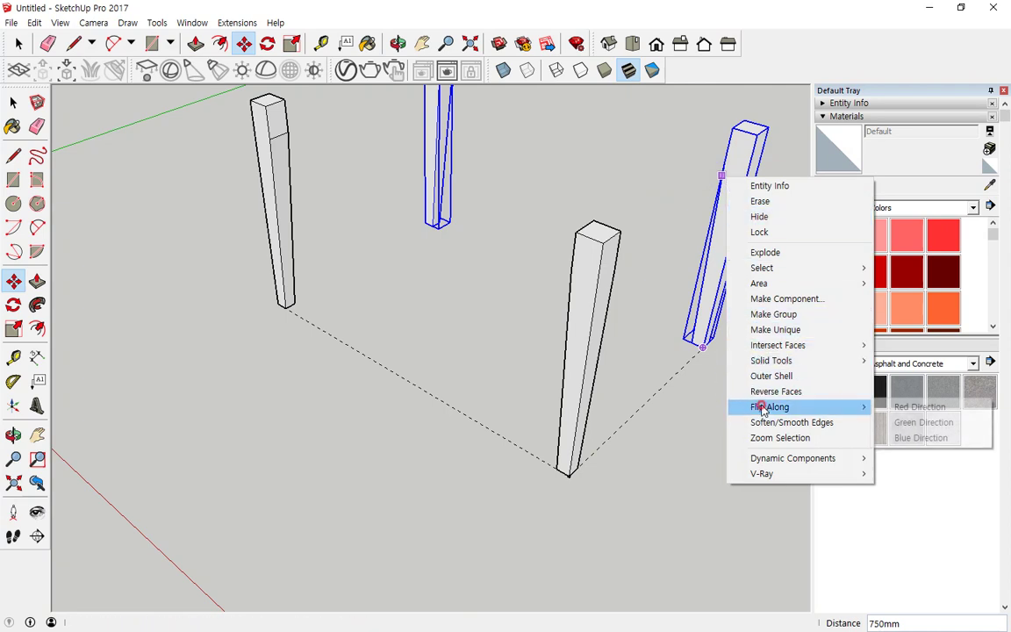
left_click(905, 424)
Move the flipped pair of legs 70 mm inward so the outer bottom corner meets the end of the guide
scroll(736, 355, "up", 3)
middle_click_drag(735, 354, 645, 524)
key("m")
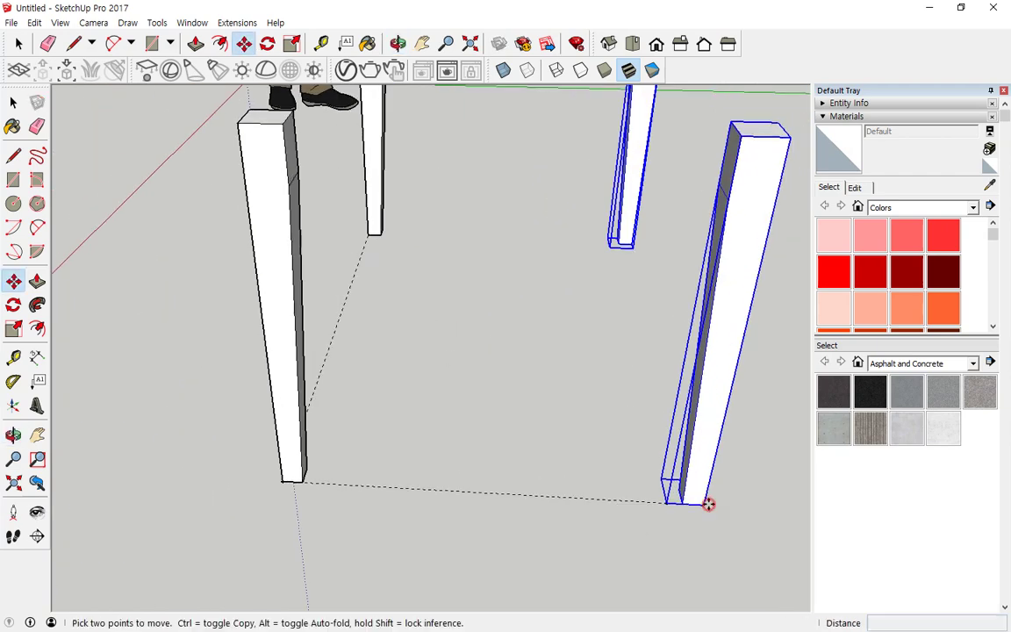
left_click(707, 504)
scroll(304, 435, "down", 5)
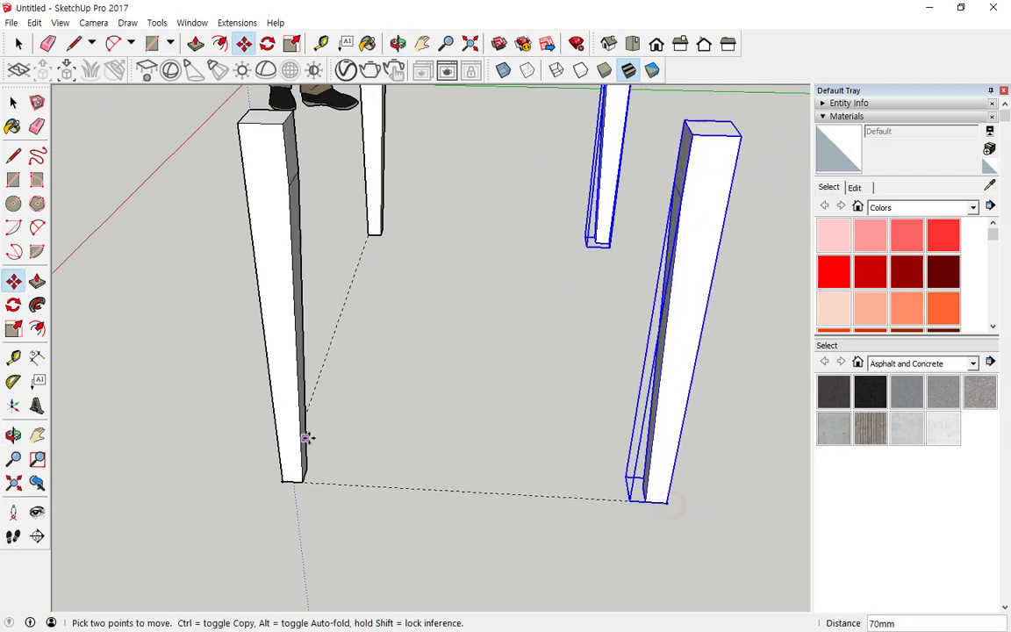
middle_click_drag(298, 436, 526, 438)
key("space")
left_click(314, 462)
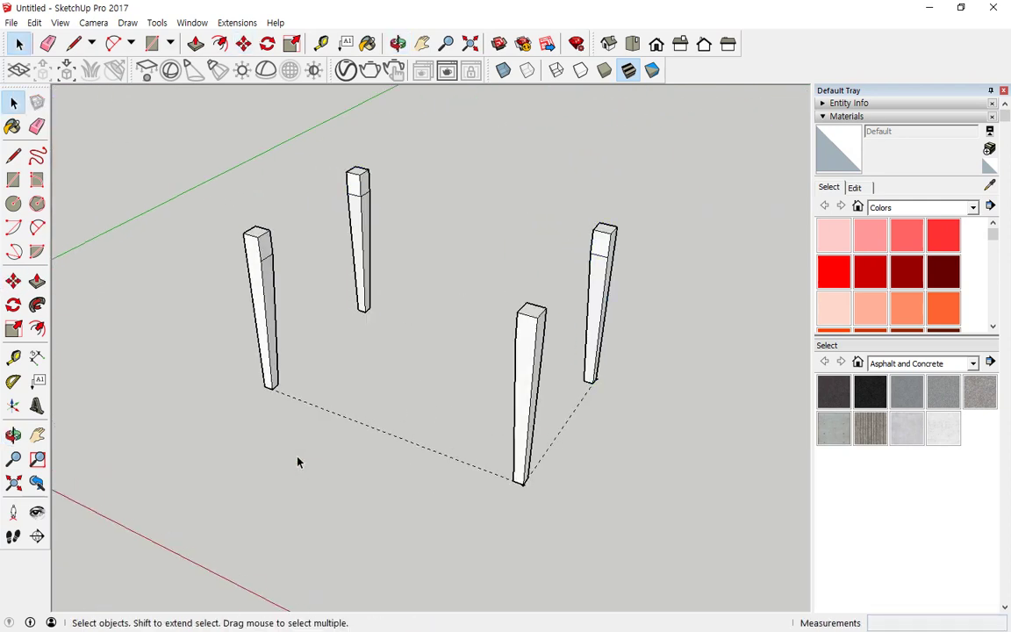
Draw a 1200 by 750 mm rectangle across the tops of the four legs between opposite outer corners
left_click(13, 180)
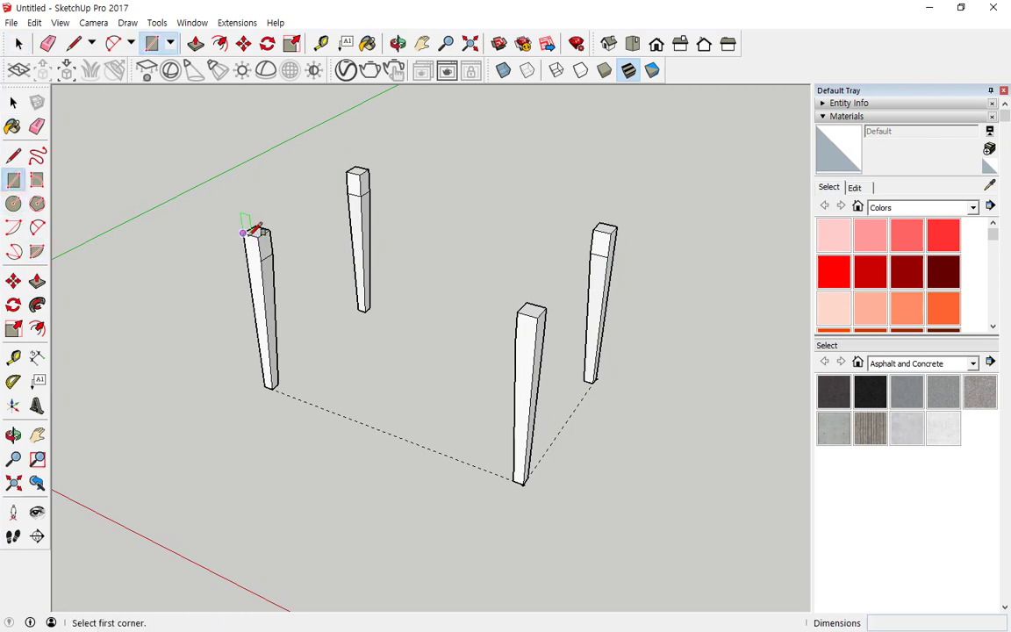
left_click(243, 234)
left_click(605, 228)
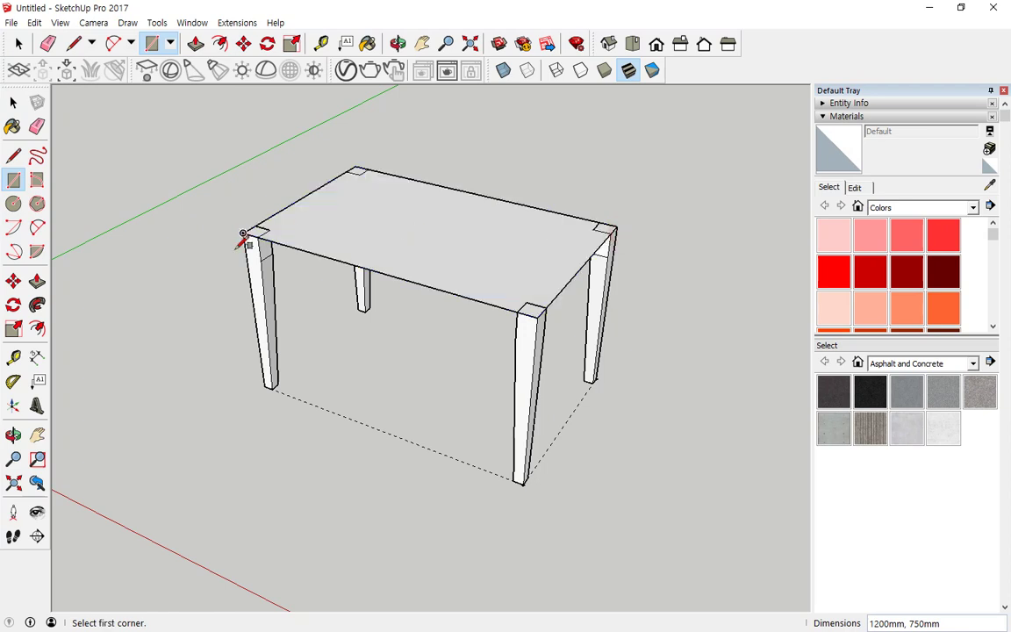
Push/Pull the rectangle on top of the legs upward 30 mm to form the tabletop
left_click(37, 280)
left_click(381, 235)
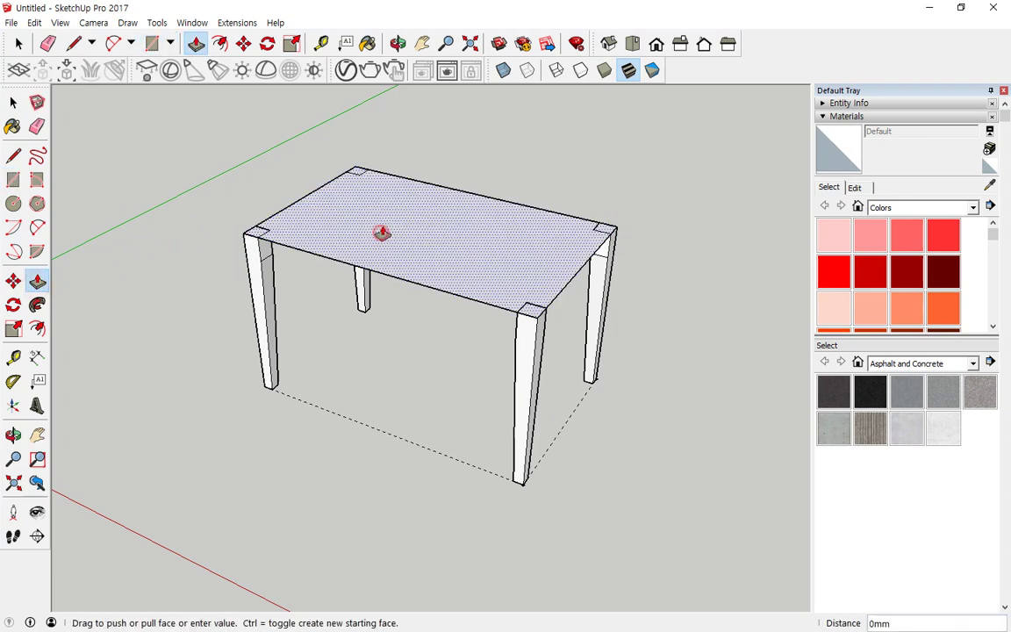
type("20")
key("Return")
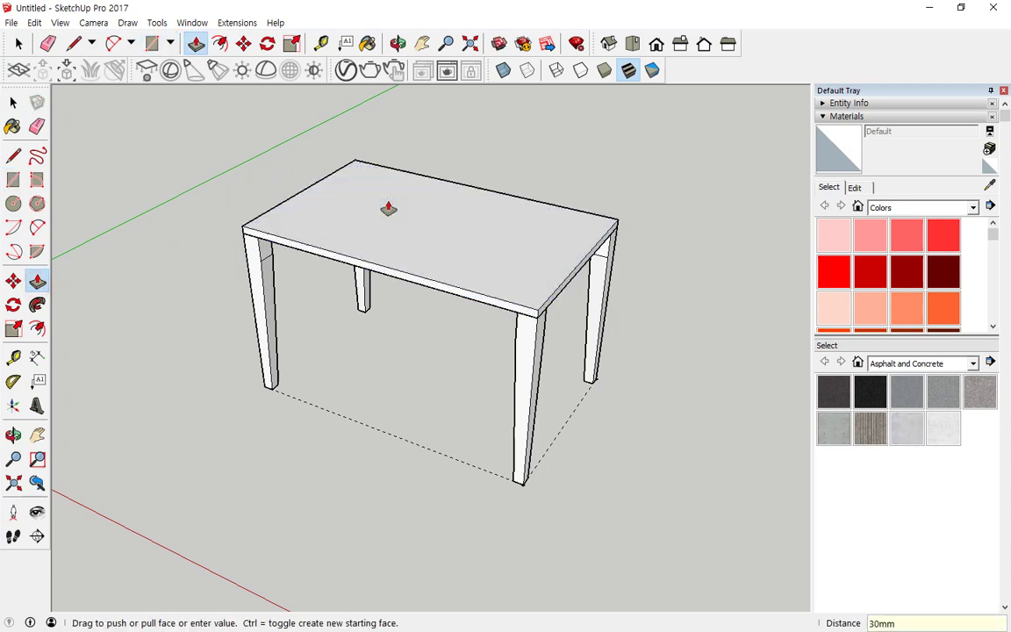
Make the whole tabletop a group and remove the guides between the leg bottoms
key("space")
double_click(445, 249)
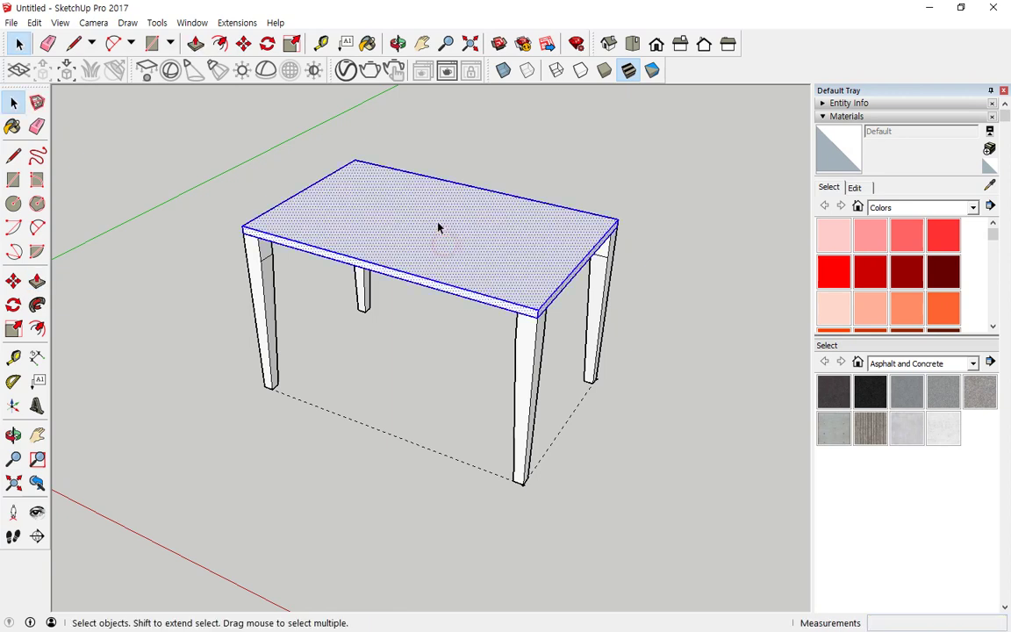
right_click(438, 228)
left_click(344, 352)
left_click(354, 361)
middle_click_drag(392, 440, 406, 462)
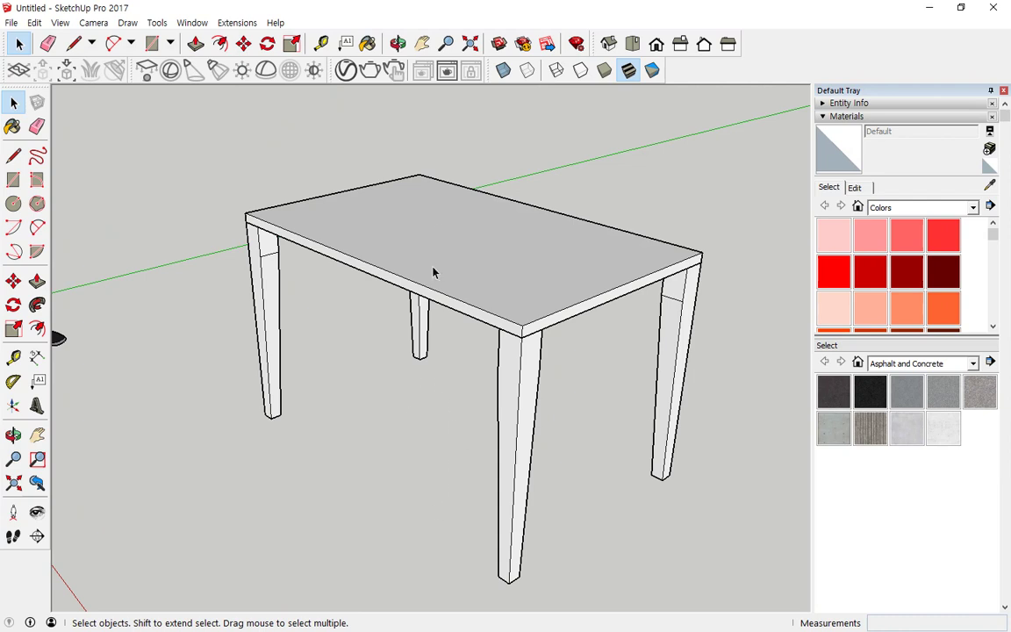
Erase the tabletop group and undo the erasure
left_click(471, 254)
left_click_drag(496, 234, 504, 257)
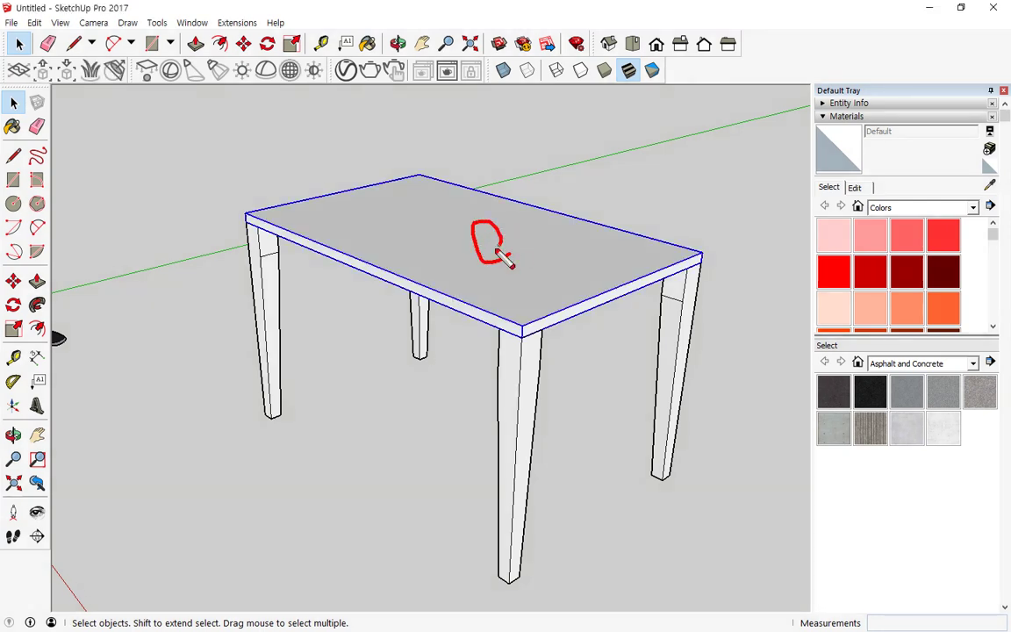
right_click(421, 223)
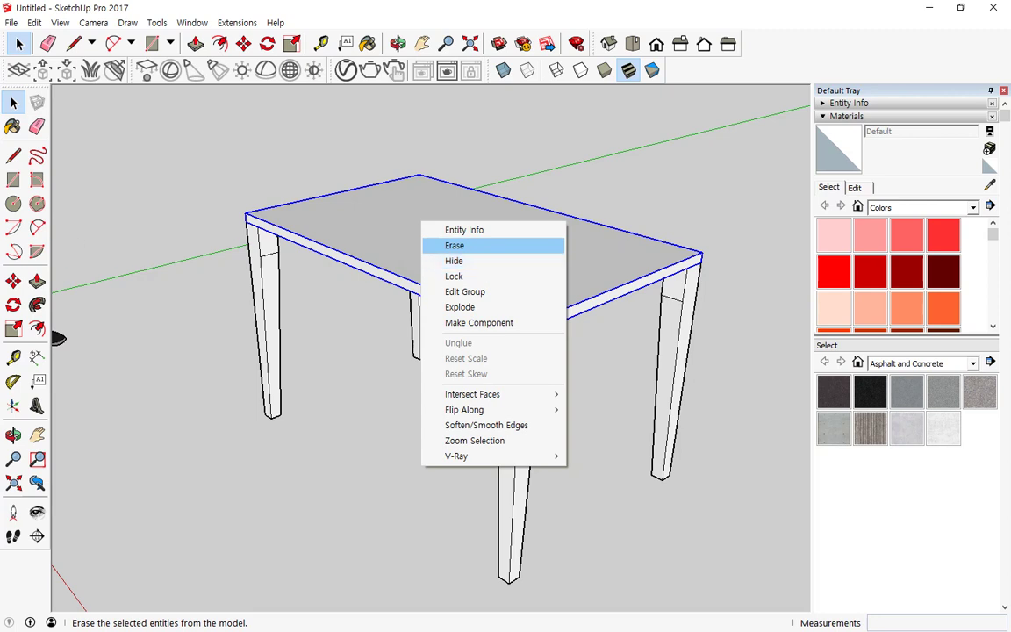
left_click(466, 246)
key("ctrl+z")
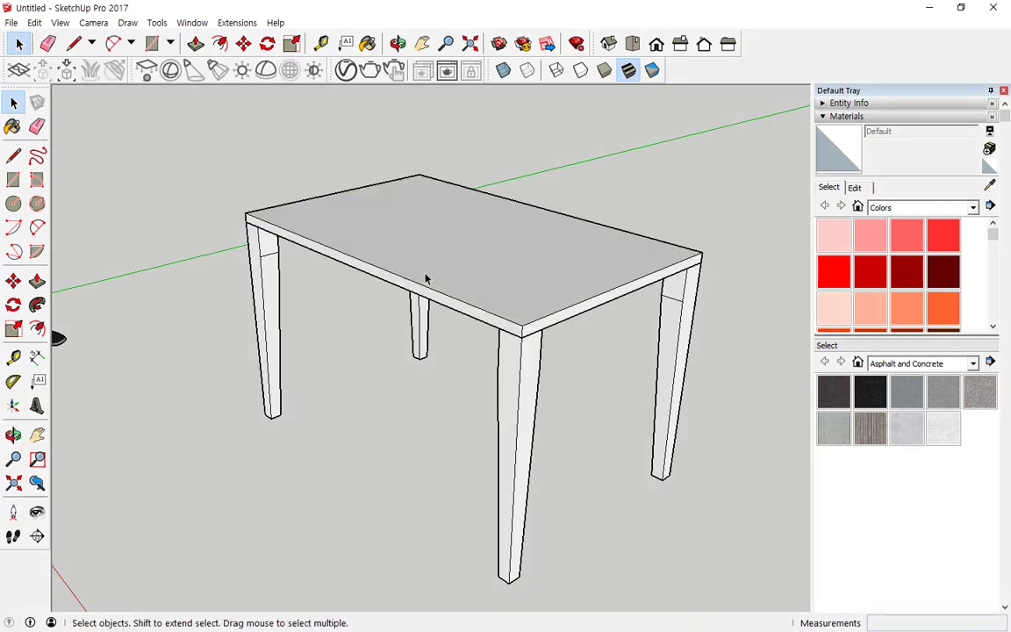
Hide the tabletop group
left_click(471, 241)
right_click(489, 233)
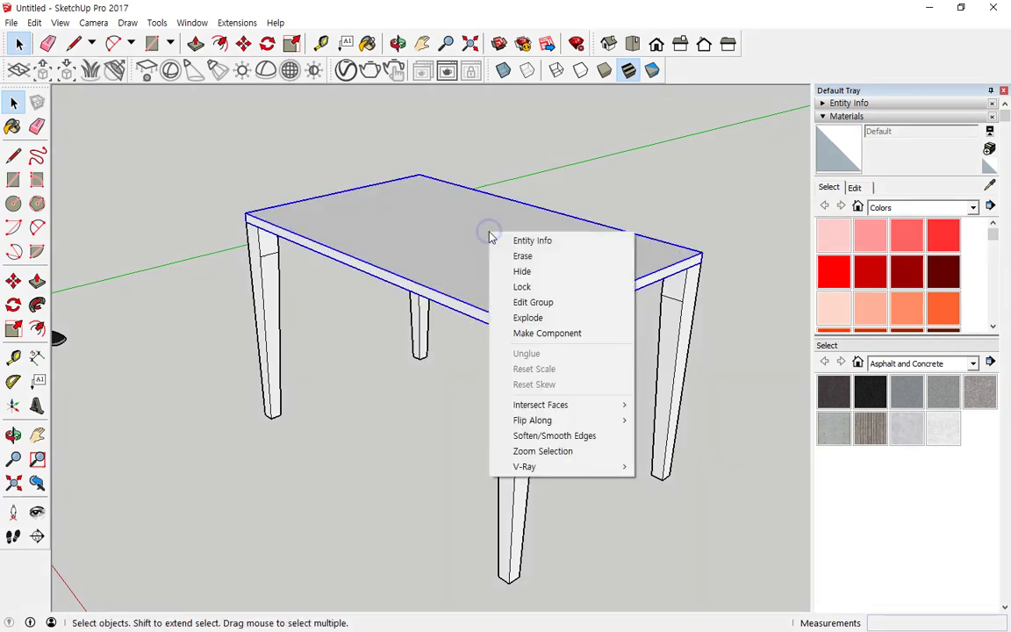
left_click(548, 279)
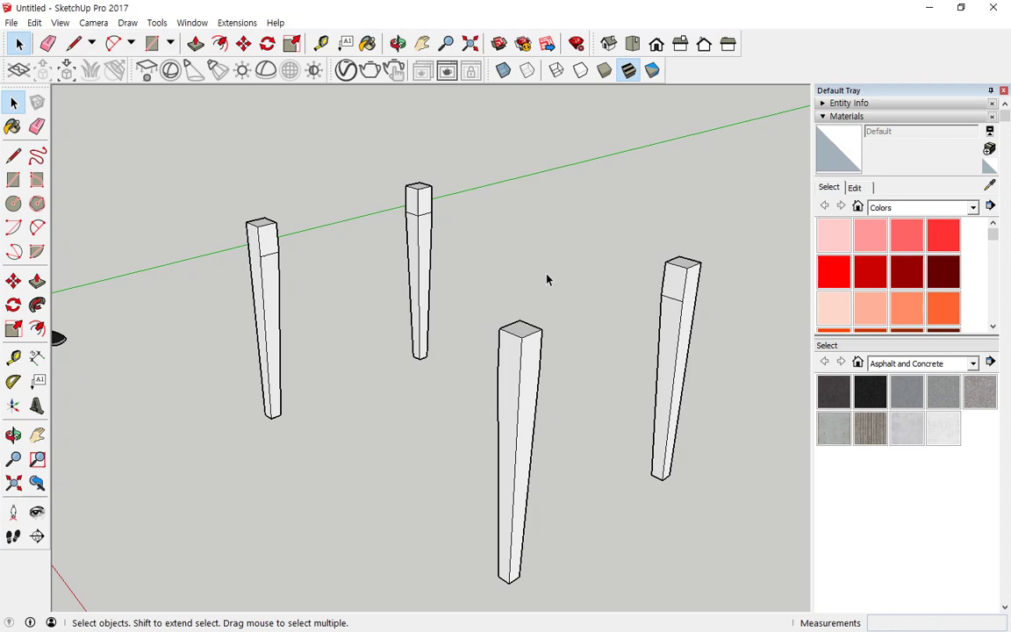
Unhide all hidden objects in the model
left_click(59, 24)
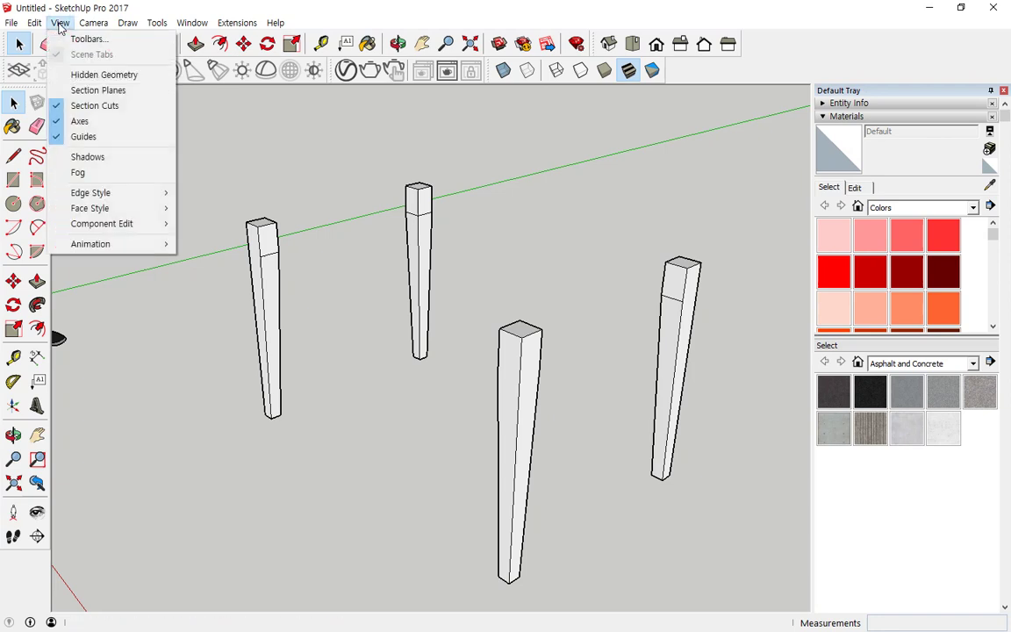
mouse_move(37, 25)
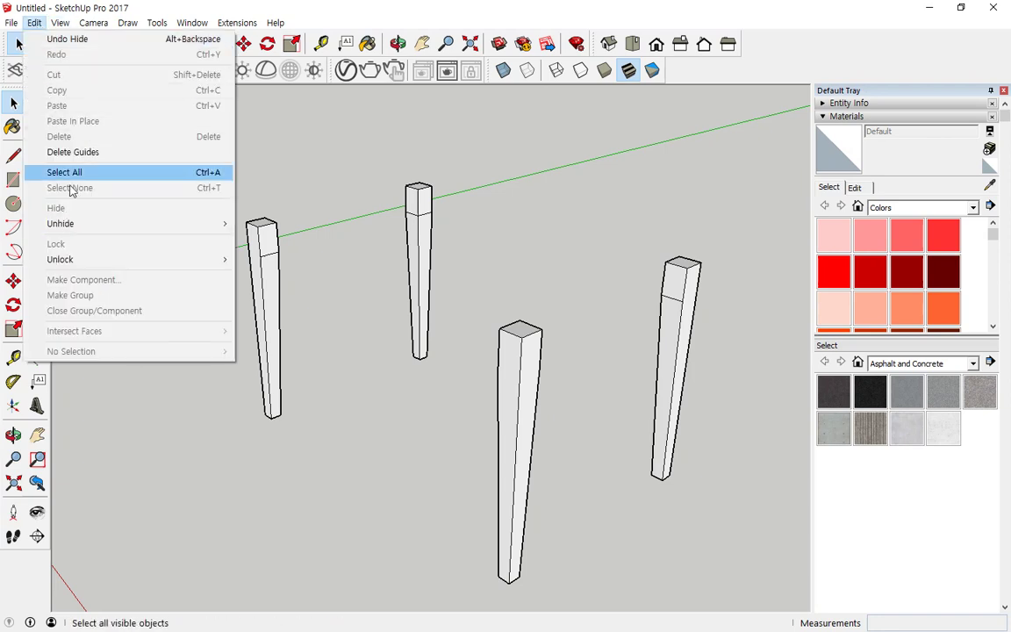
left_click(88, 226)
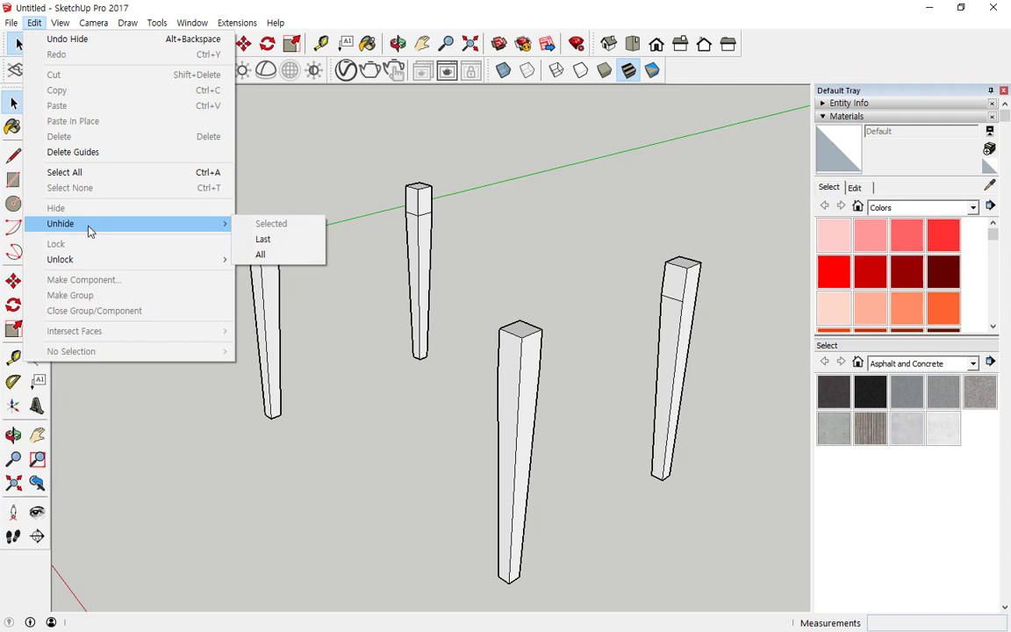
left_click(260, 255)
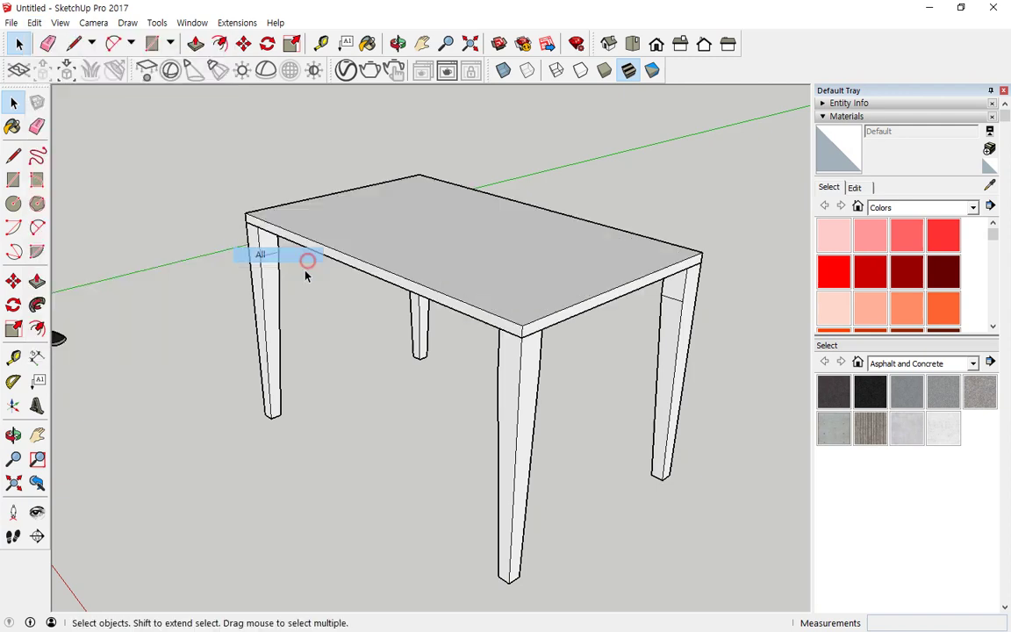
Select the tabletop group and hide it so only the four legs are displayed
left_click(345, 227)
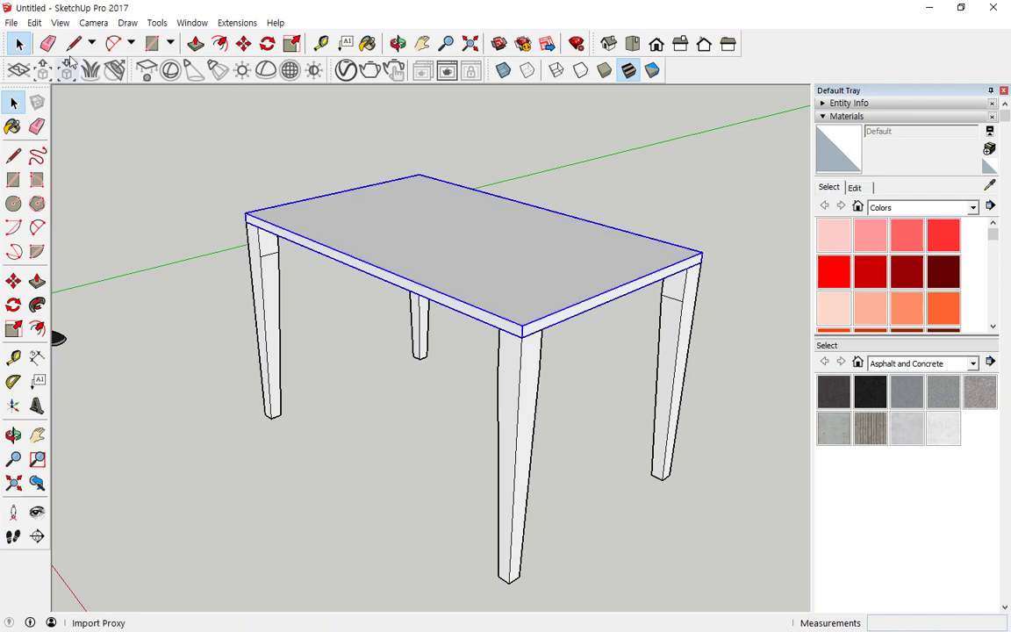
left_click(34, 23)
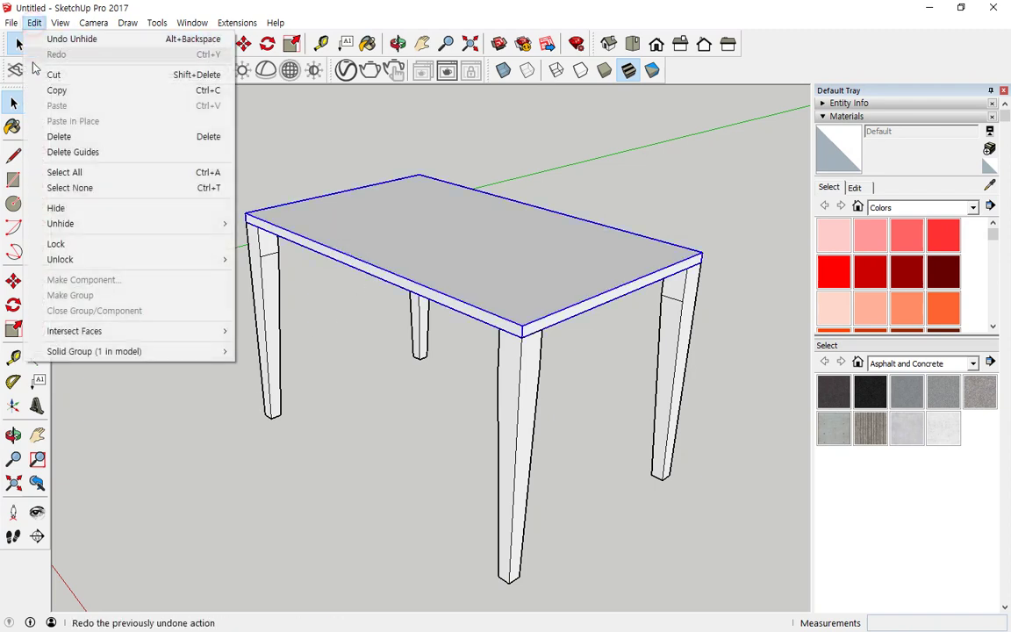
left_click(52, 209)
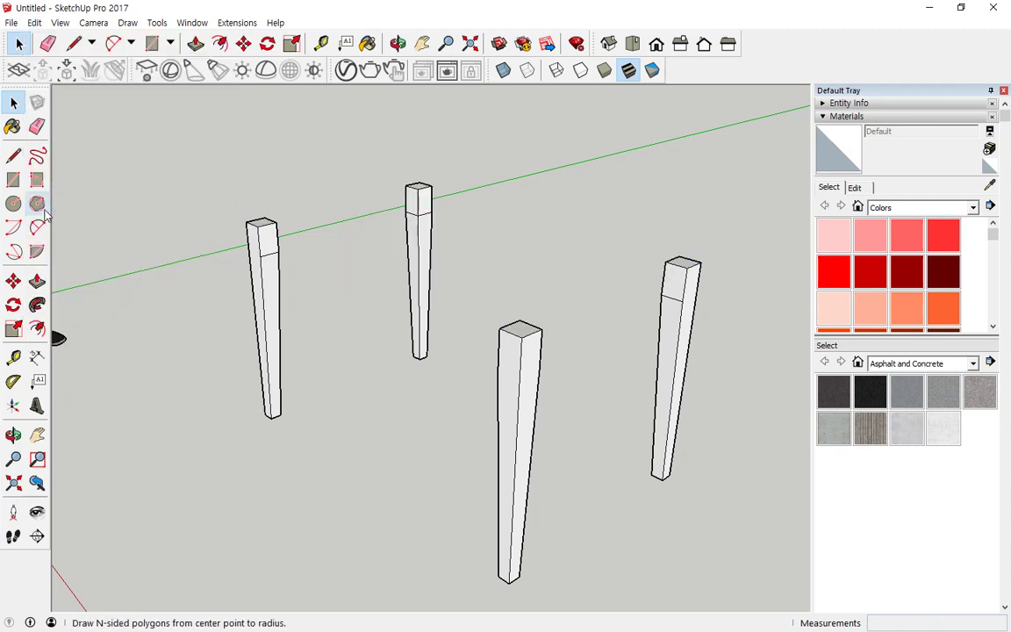
Unhide all hidden objects in the model
left_click(35, 23)
mouse_move(52, 224)
left_click(262, 253)
Hide the tabletop group, undo the hiding and clear the selection
left_click(374, 219)
right_click(340, 202)
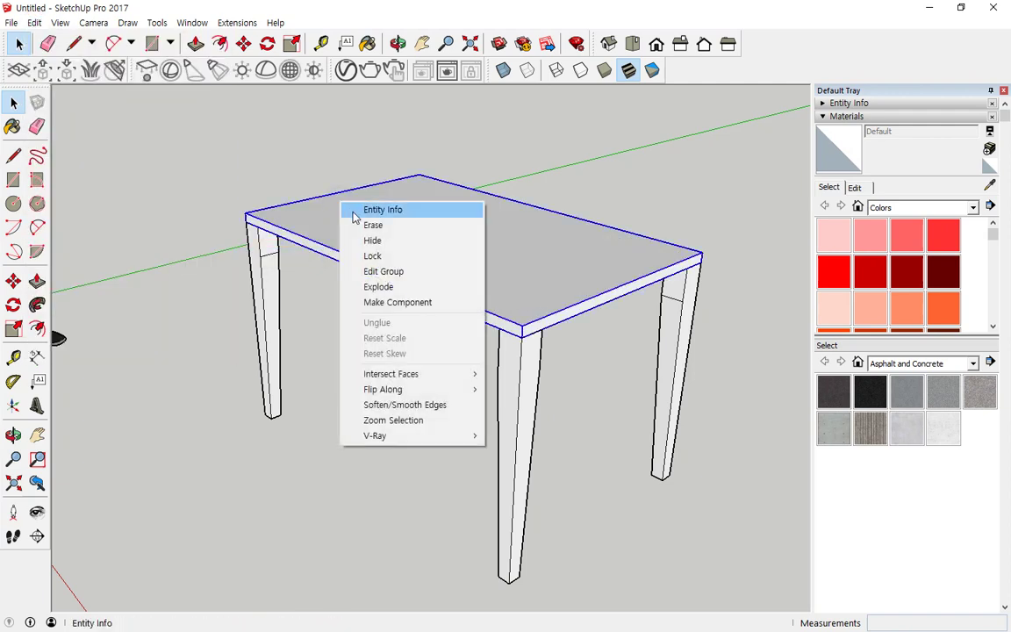
left_click(380, 246)
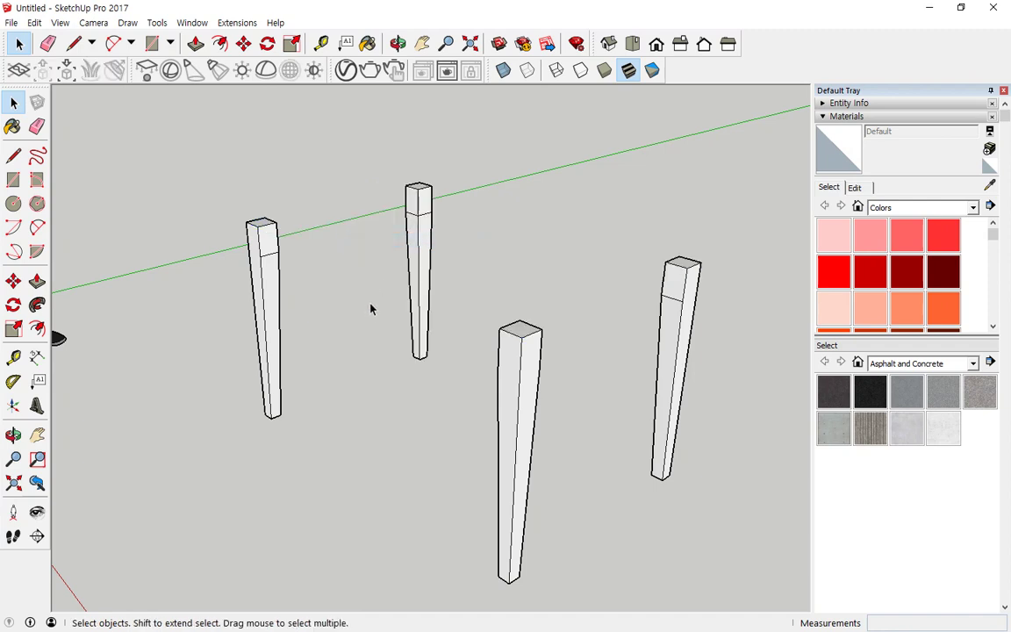
key("ctrl+z")
left_click(355, 235)
left_click(319, 282)
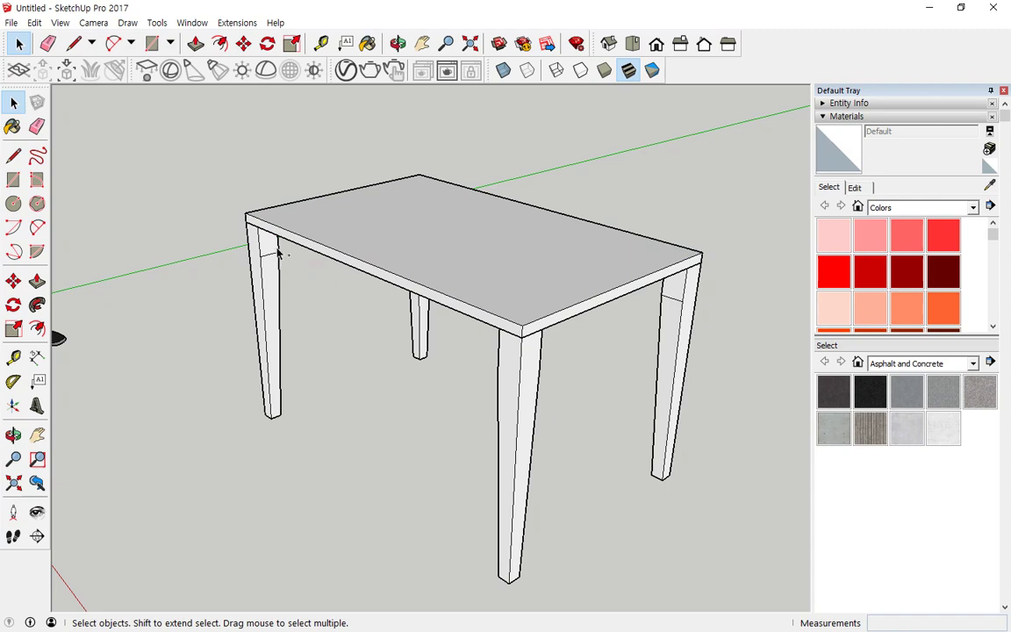
mouse_move(273, 221)
left_mouse_down()
mouse_move(309, 253)
mouse_move(449, 304)
mouse_move(498, 345)
mouse_move(263, 247)
left_mouse_up()
left_click_drag(373, 203, 379, 221)
left_click_drag(368, 160, 367, 211)
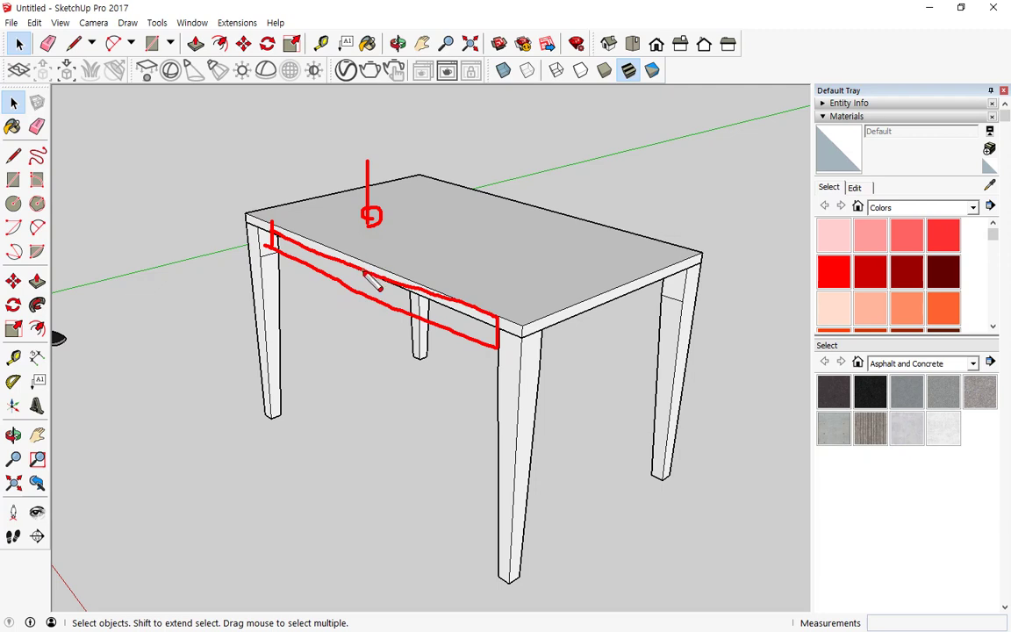
key("Escape")
Hide the tabletop group
left_click(345, 210)
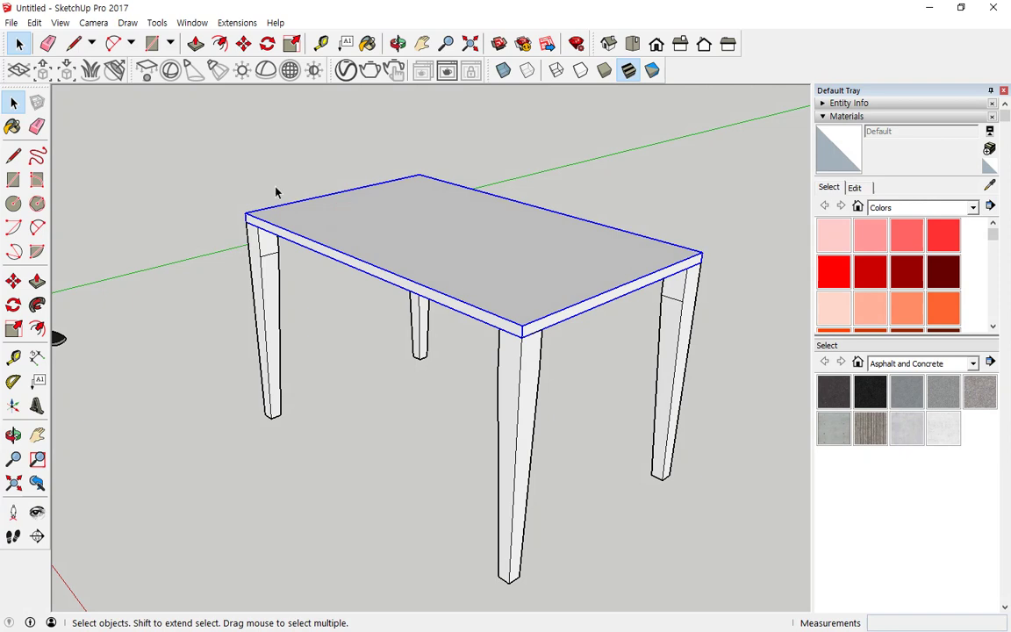
right_click(332, 209)
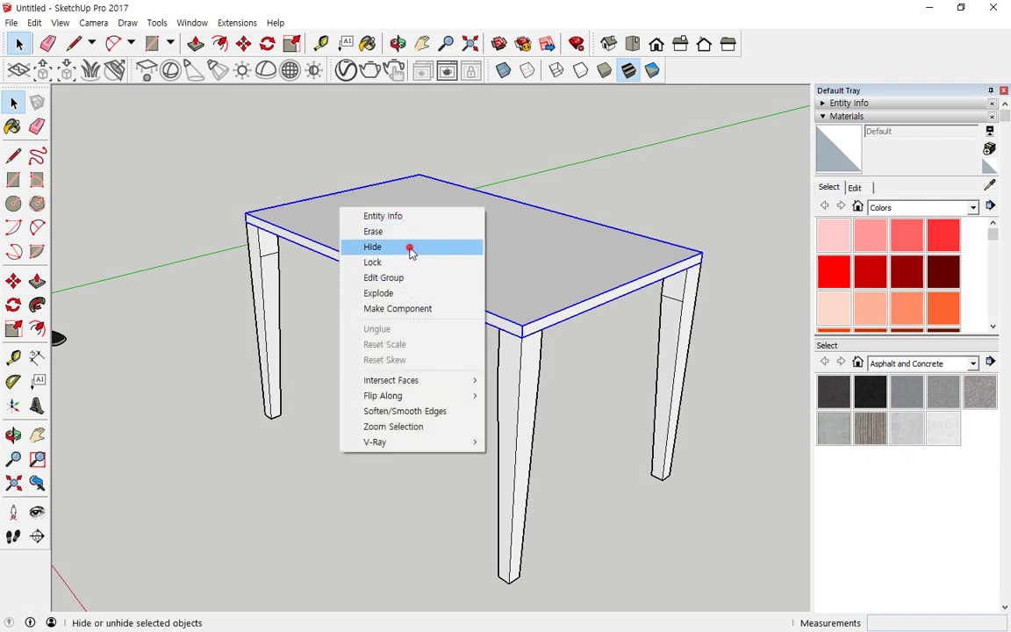
left_click(409, 248)
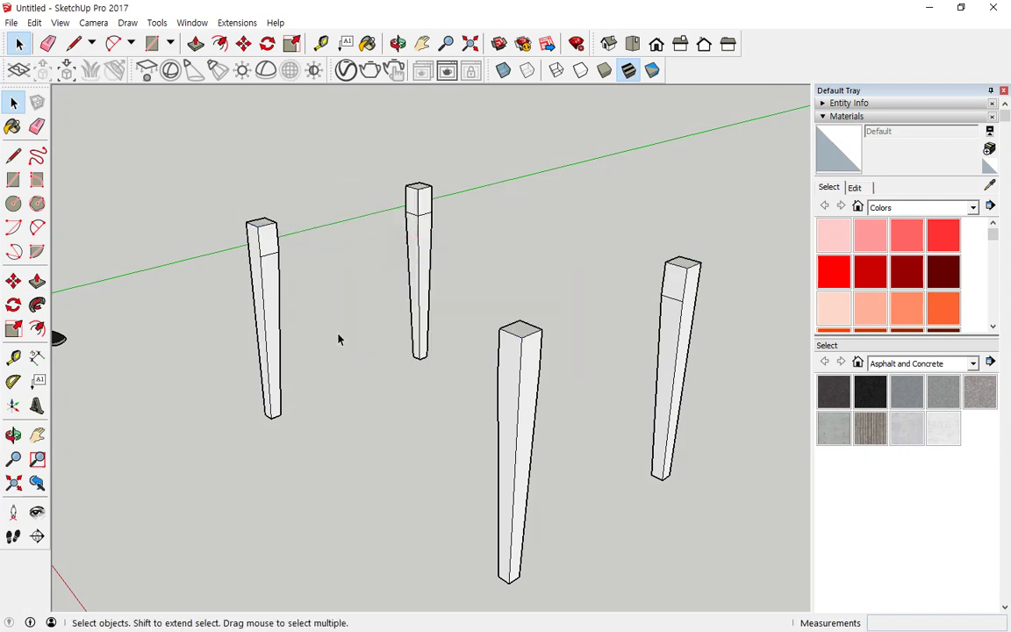
Select all four leg components, lock them and clear the selection
left_click(517, 383)
left_click(273, 299)
left_click(516, 365)
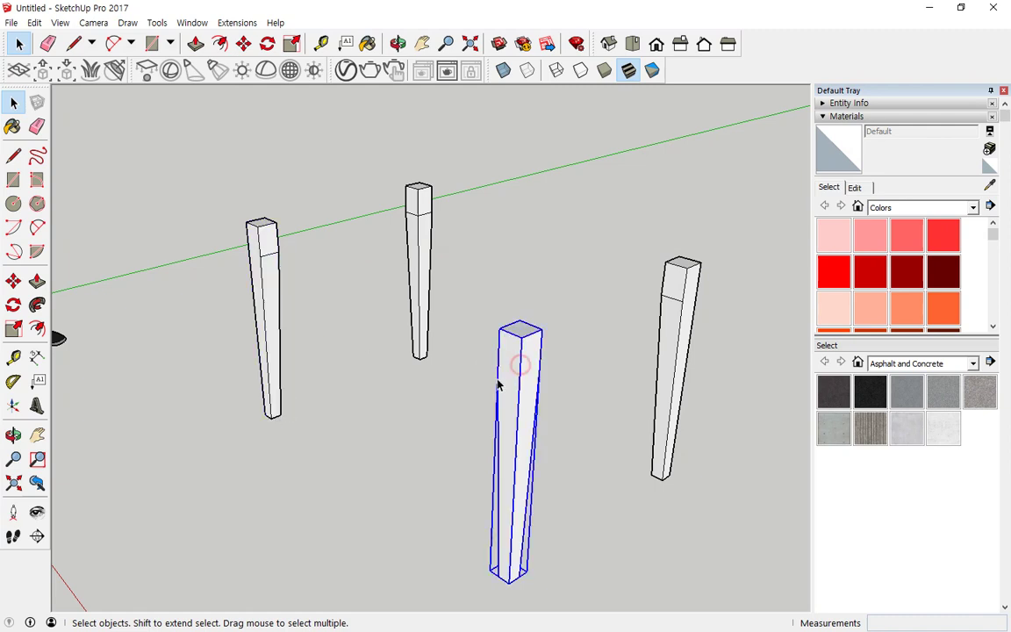
left_click(277, 283)
left_click(511, 375)
left_click_drag(740, 445, 132, 400)
right_click(266, 265)
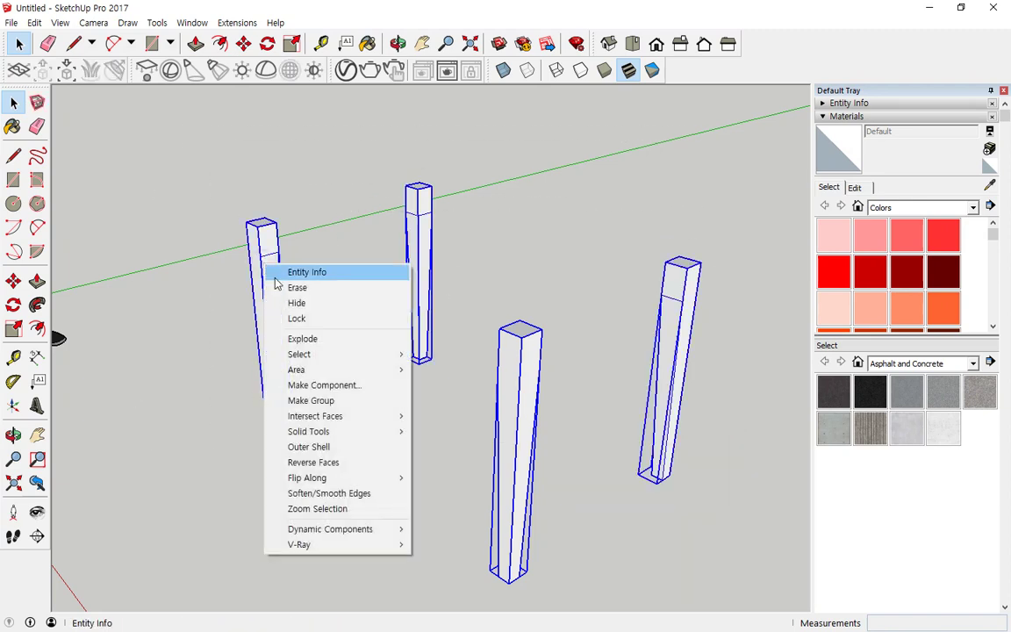
left_click(321, 323)
left_click(222, 379)
Try the Move tool on a locked leg, and select all legs to check their locked highlighting
left_click(271, 293)
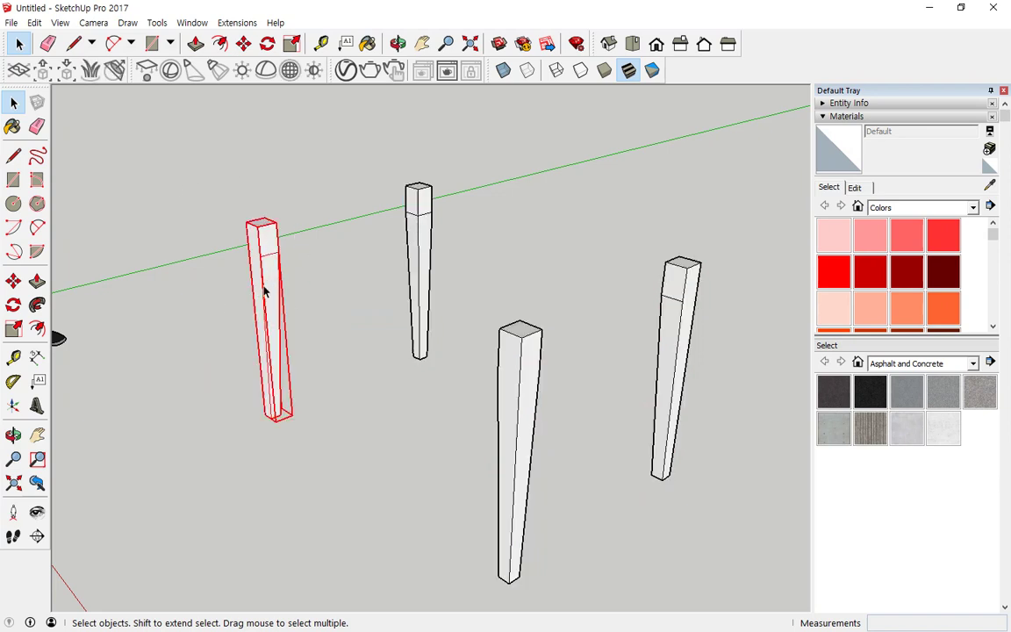
left_click(248, 45)
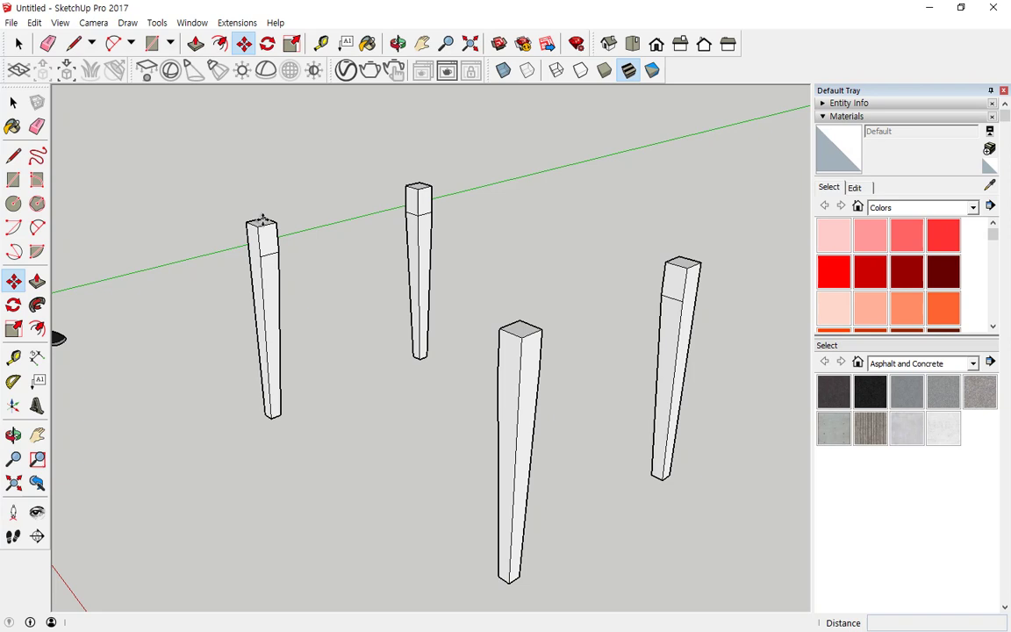
key("space")
left_click_drag(245, 170, 220, 146)
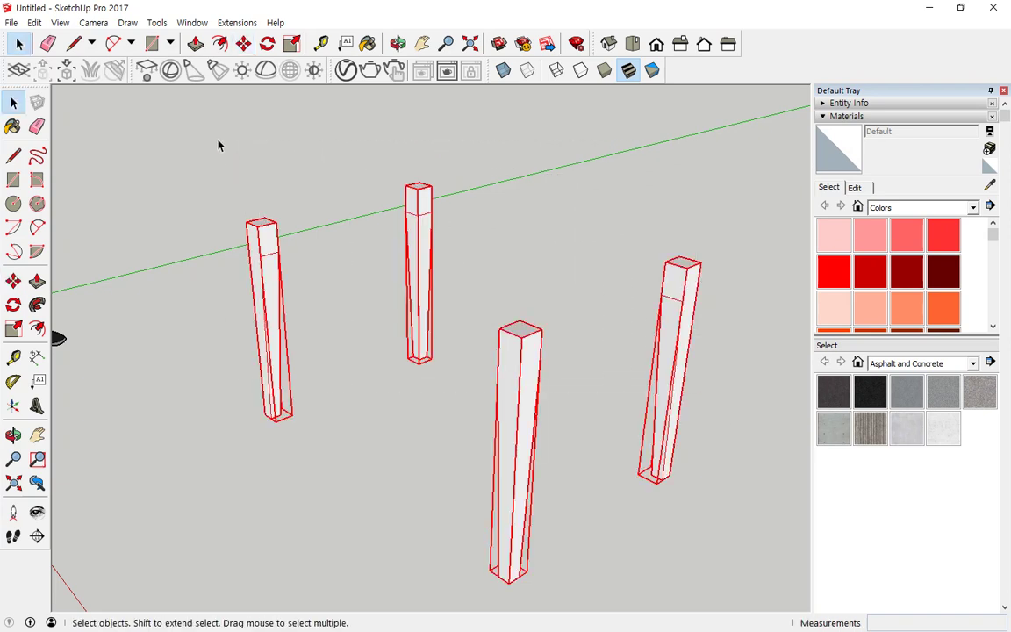
left_click(224, 193)
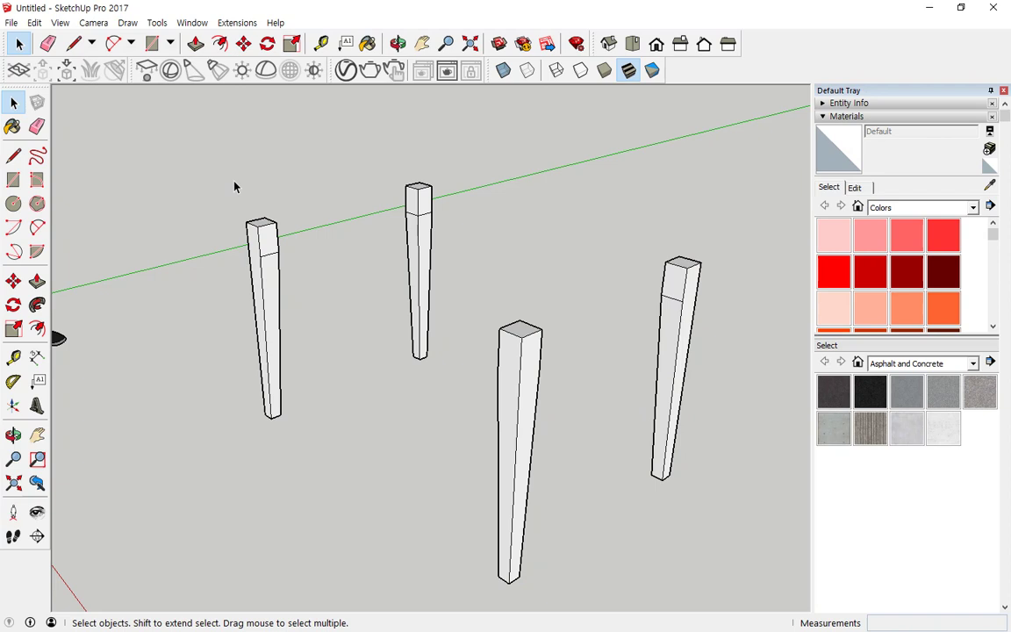
Draw a vertical rectangle for the apron between the upper straight parts of two legs along the table's long side
left_click(152, 44)
left_click(258, 226)
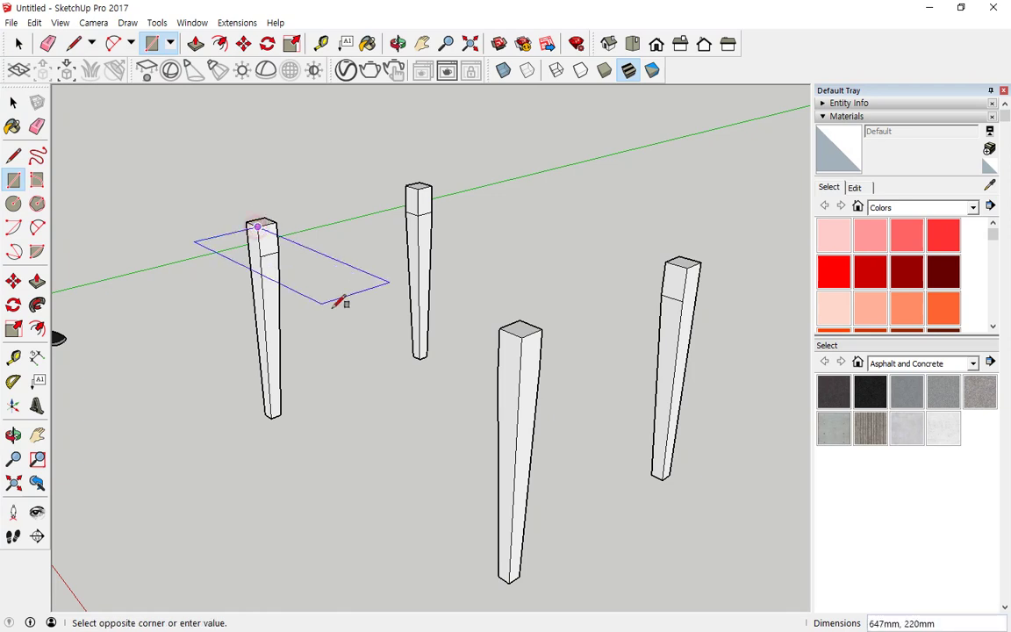
left_click(498, 362)
middle_click_drag(365, 380, 603, 340)
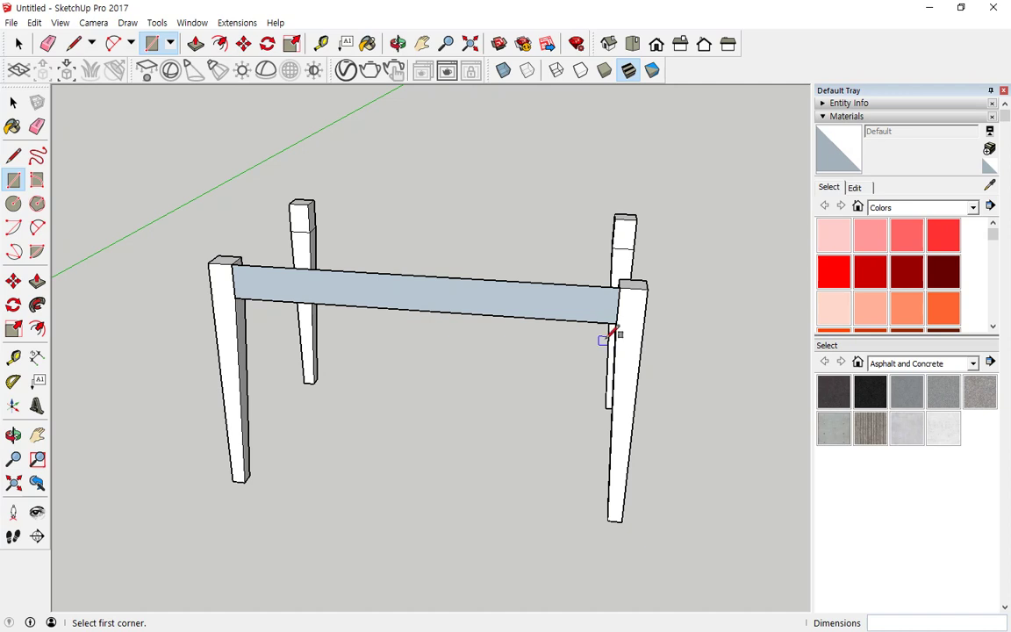
mouse_move(474, 302)
left_mouse_down()
mouse_move(502, 244)
mouse_move(521, 256)
left_mouse_up()
mouse_move(511, 200)
left_mouse_down()
mouse_move(513, 221)
mouse_move(553, 189)
left_mouse_up()
left_click(552, 197)
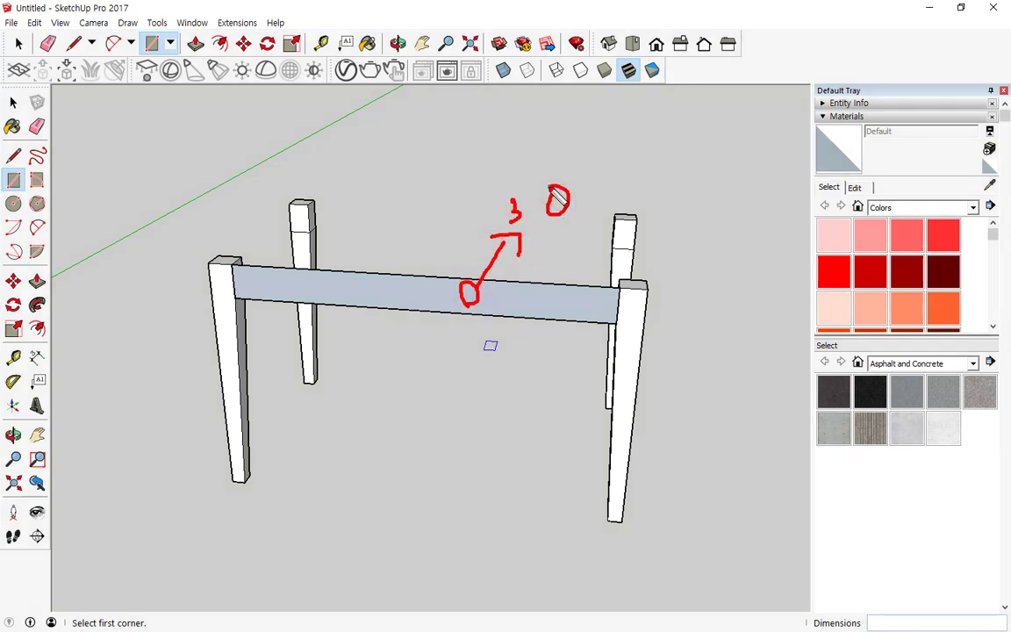
mouse_move(478, 320)
left_mouse_down()
mouse_move(505, 281)
mouse_move(475, 320)
left_mouse_up()
key("Escape")
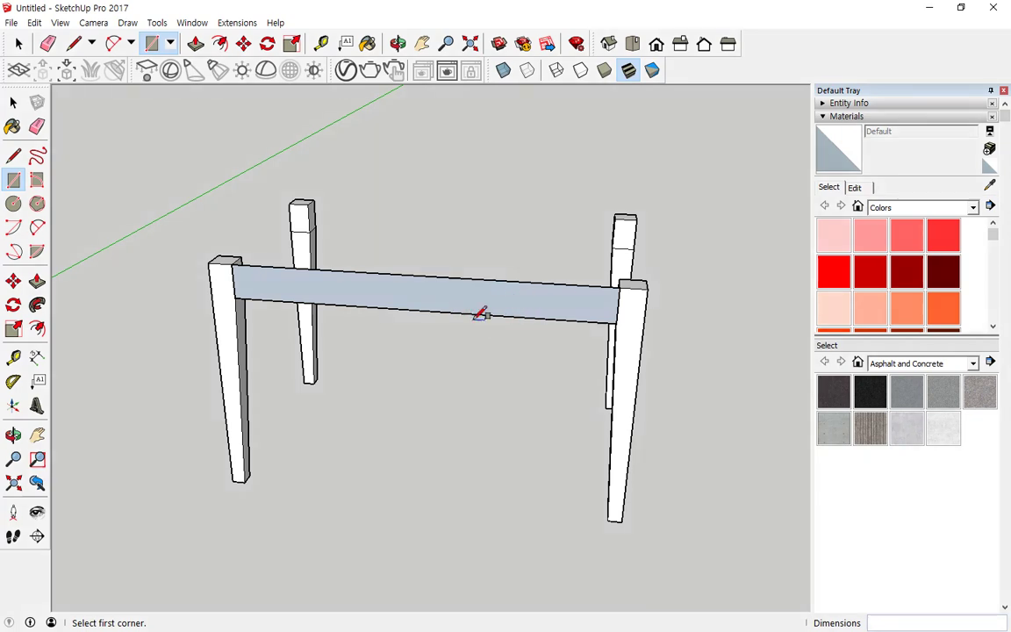
middle_click_drag(521, 271, 356, 153)
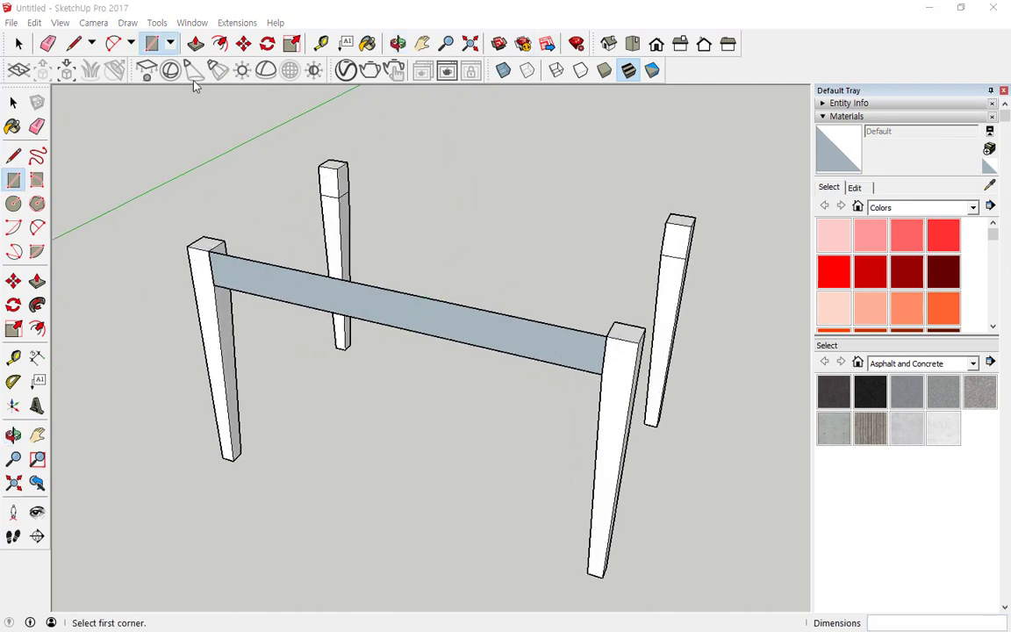
Start an import and browse to the PART 02 folder in 502호공유, 스케치업, 00 교제 예제파일, 교재 자료
left_click(11, 22)
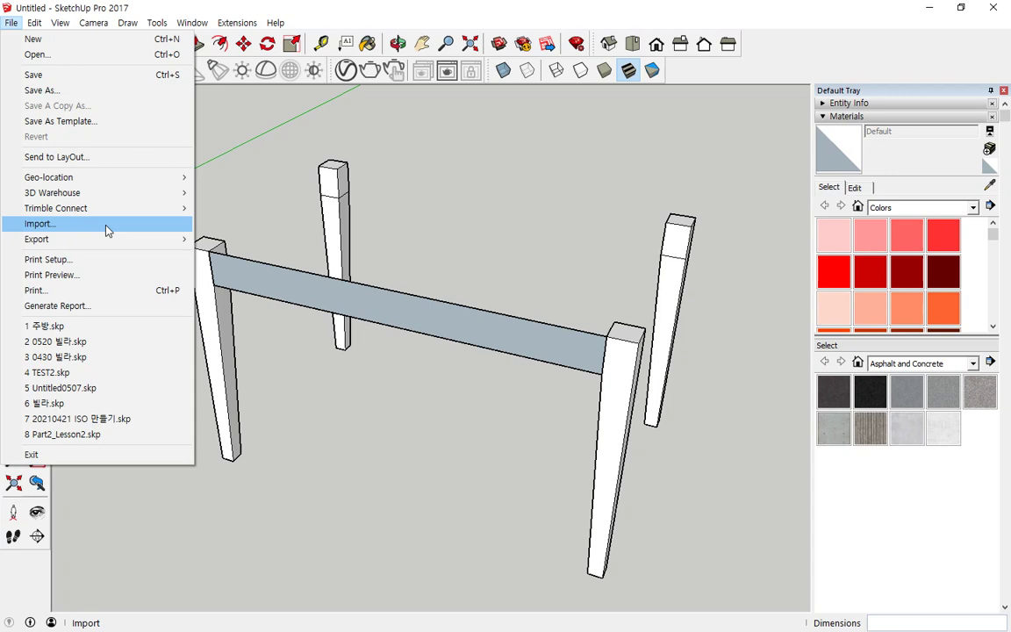
left_click(106, 225)
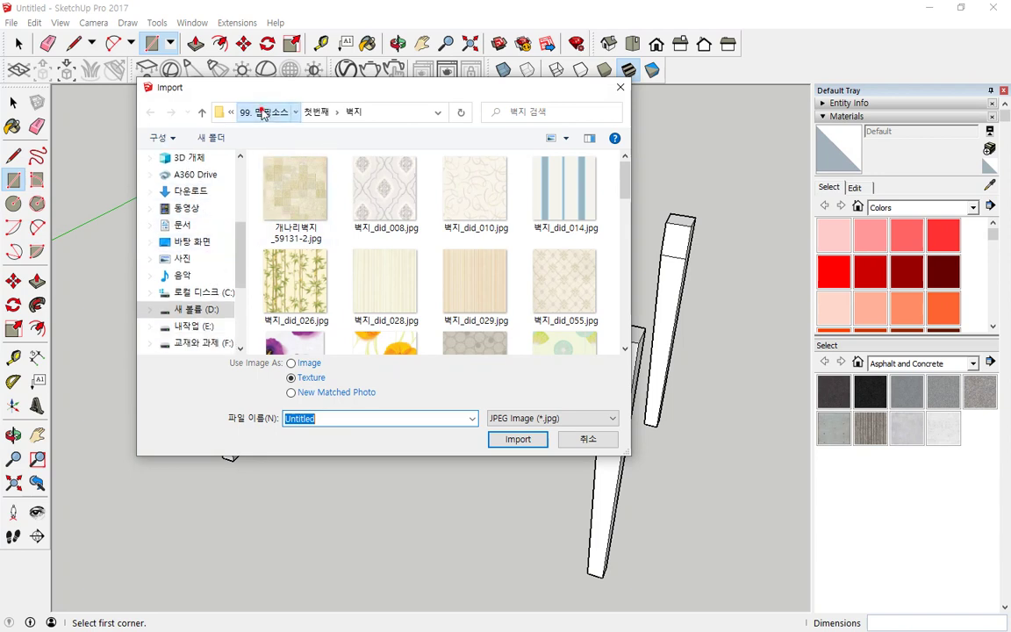
left_click(261, 111)
left_click(262, 111)
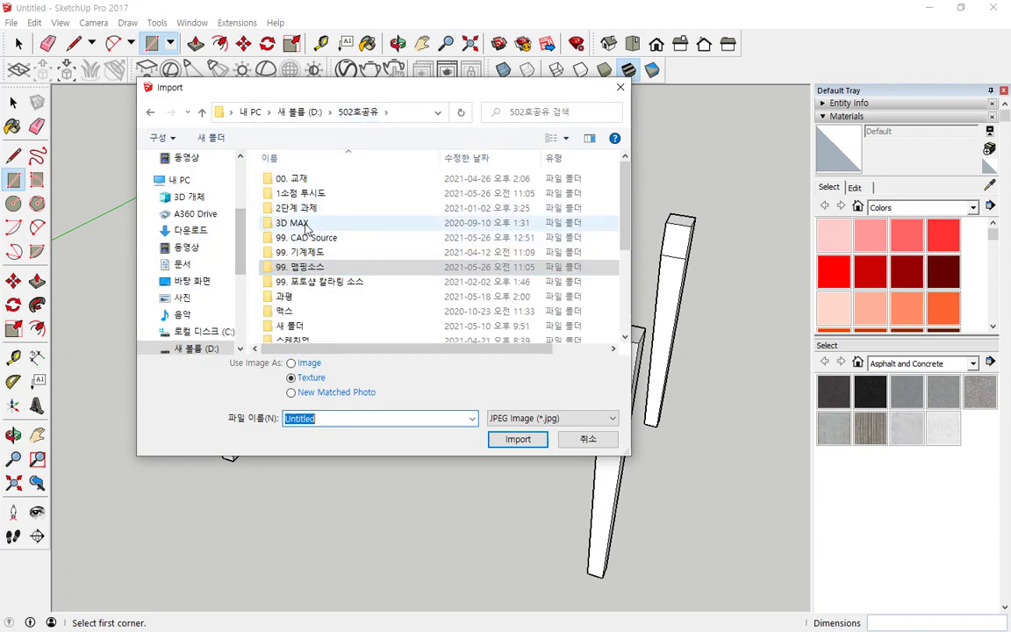
scroll(322, 320, "down", 1)
double_click(318, 305)
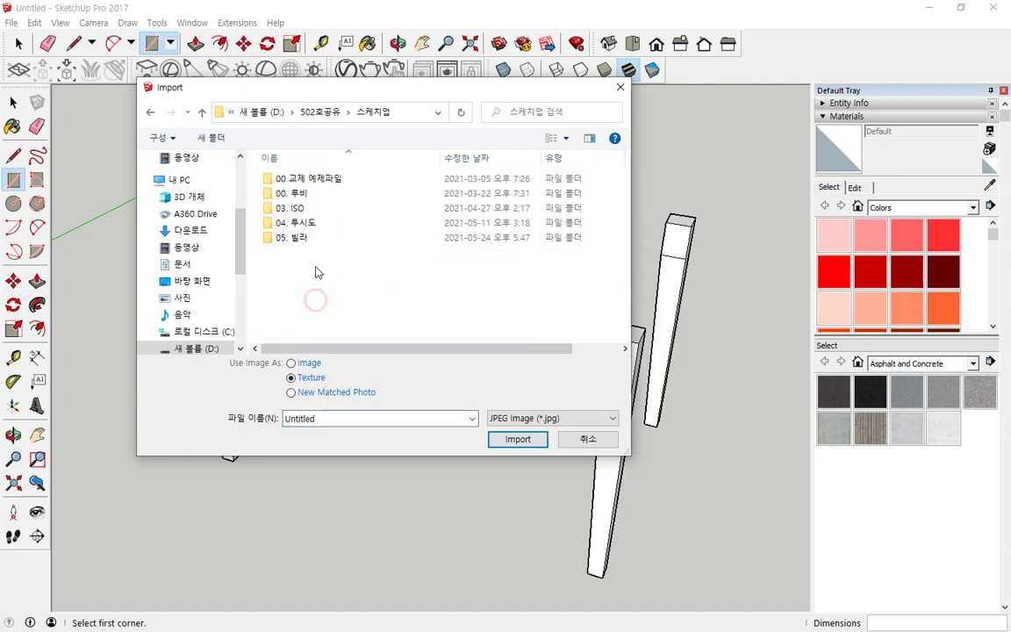
double_click(317, 181)
double_click(317, 180)
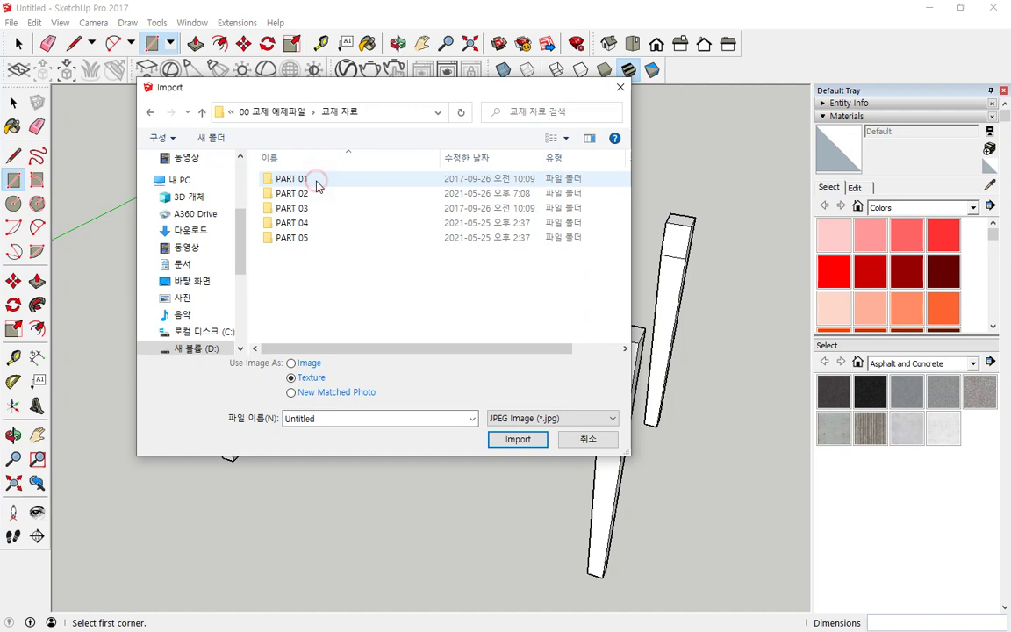
double_click(318, 194)
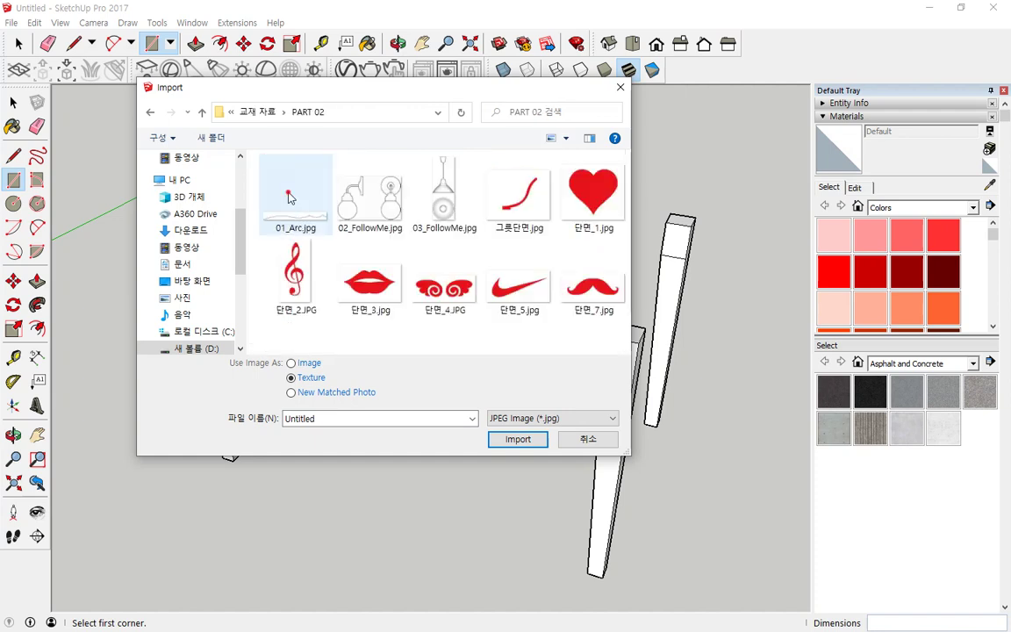
Import 01_Arc.jpg as an Image with the JPEG Image (*.jpg) file type
left_click(284, 204)
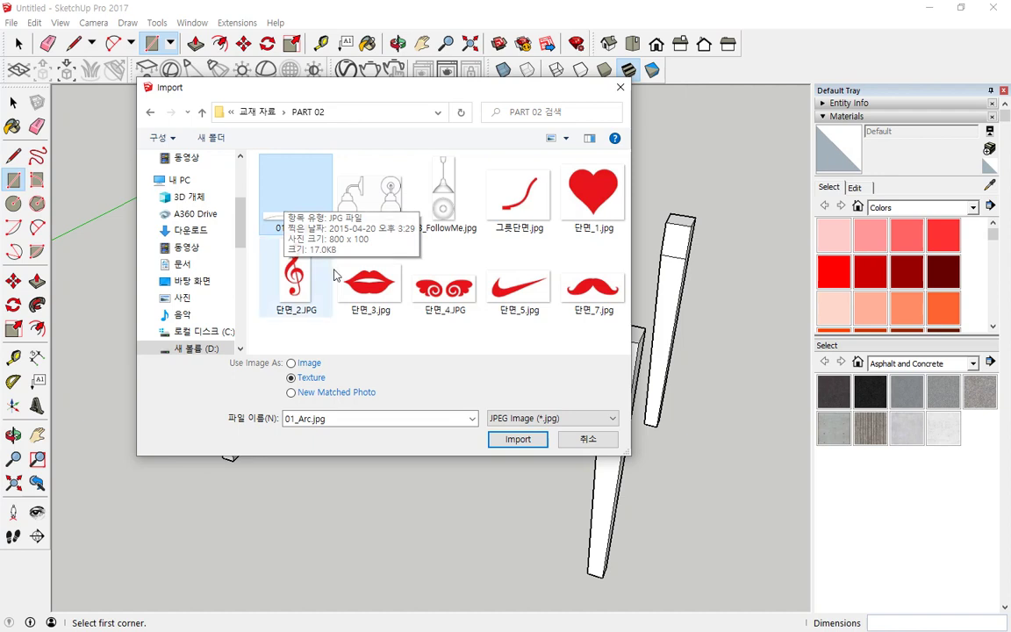
mouse_move(336, 392)
left_mouse_down()
mouse_move(221, 384)
mouse_move(226, 354)
mouse_move(347, 363)
mouse_move(350, 387)
left_mouse_up()
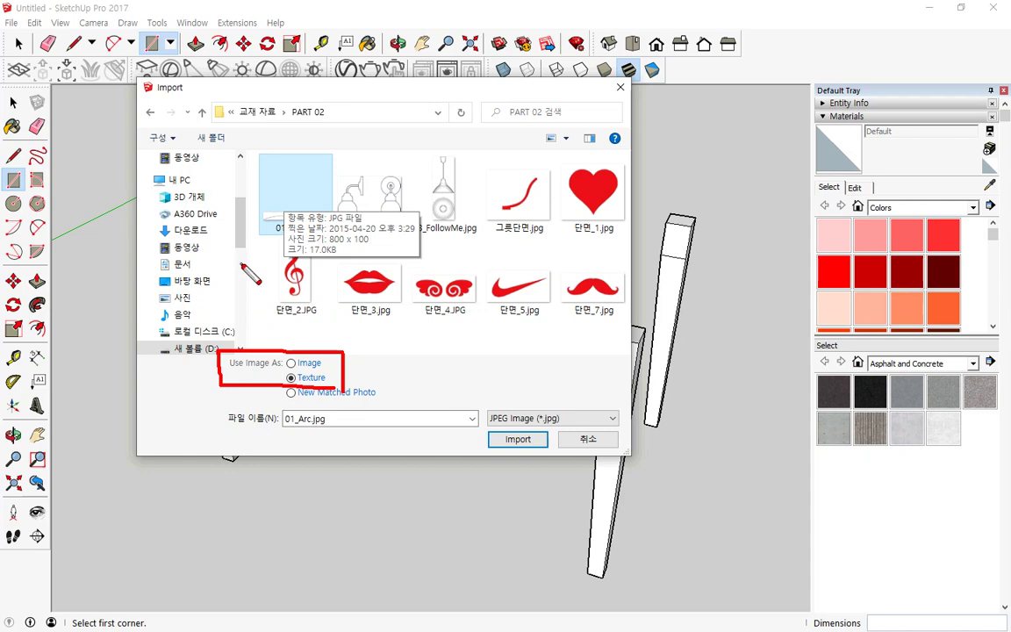
left_click(297, 363)
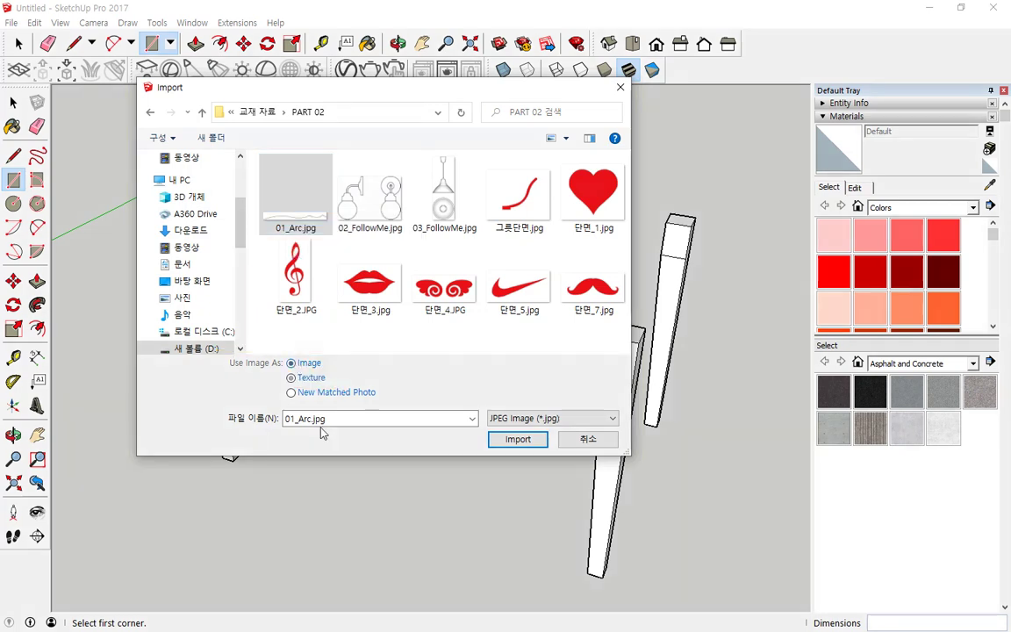
left_click(612, 418)
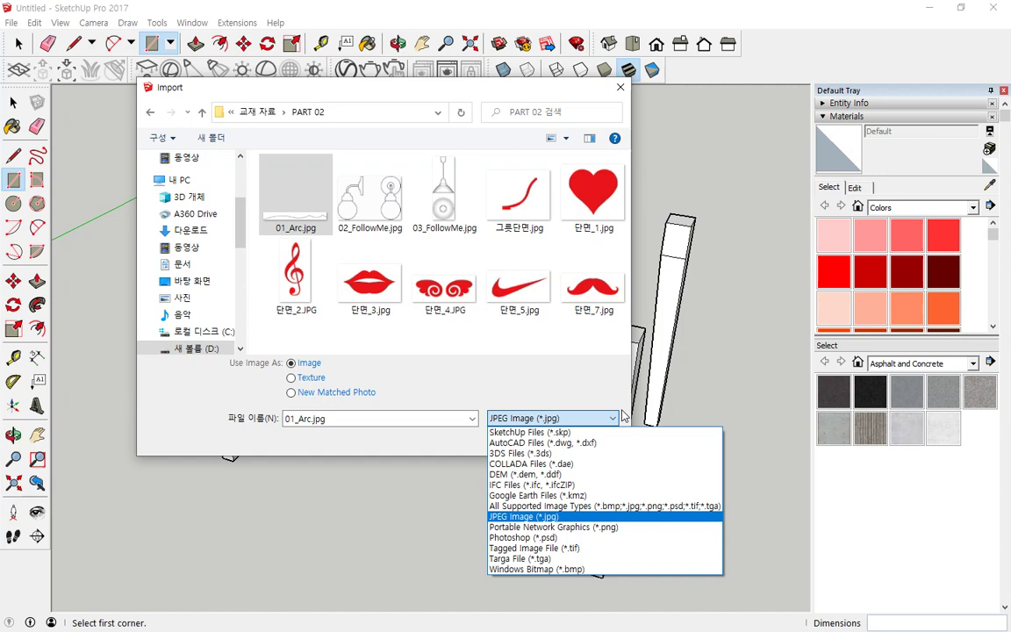
left_click(571, 517)
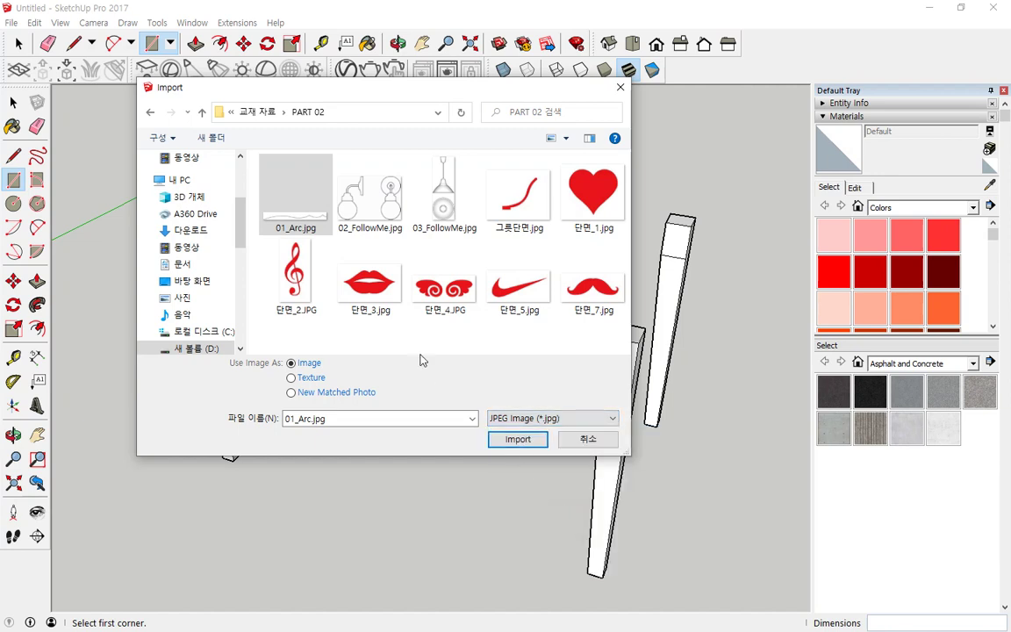
left_click(517, 442)
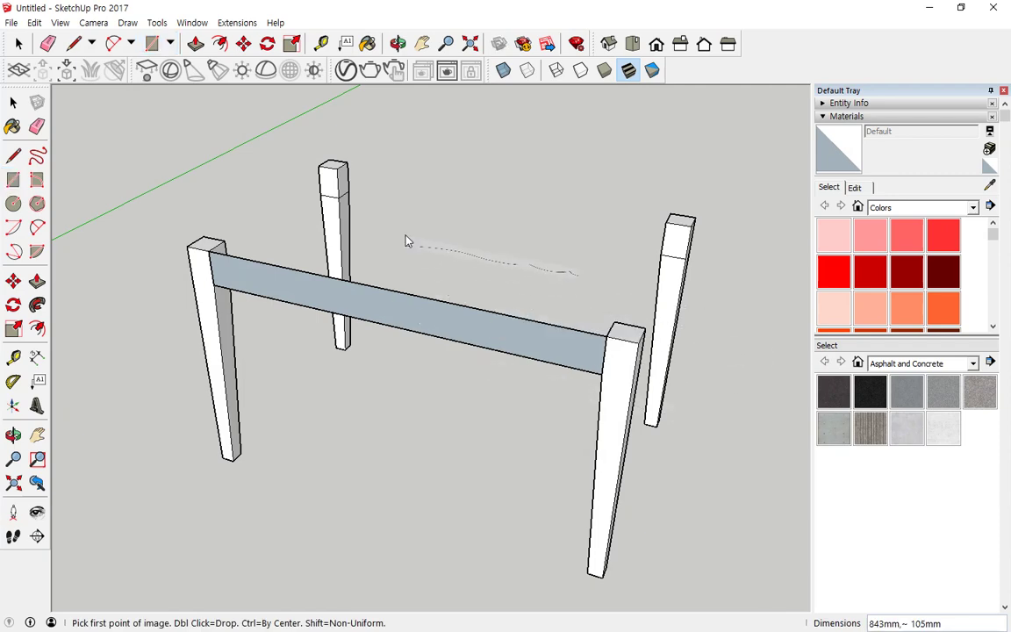
Place the arc reference image flat on the ground beyond the legs, about 300 mm high, and select it
left_click(403, 209)
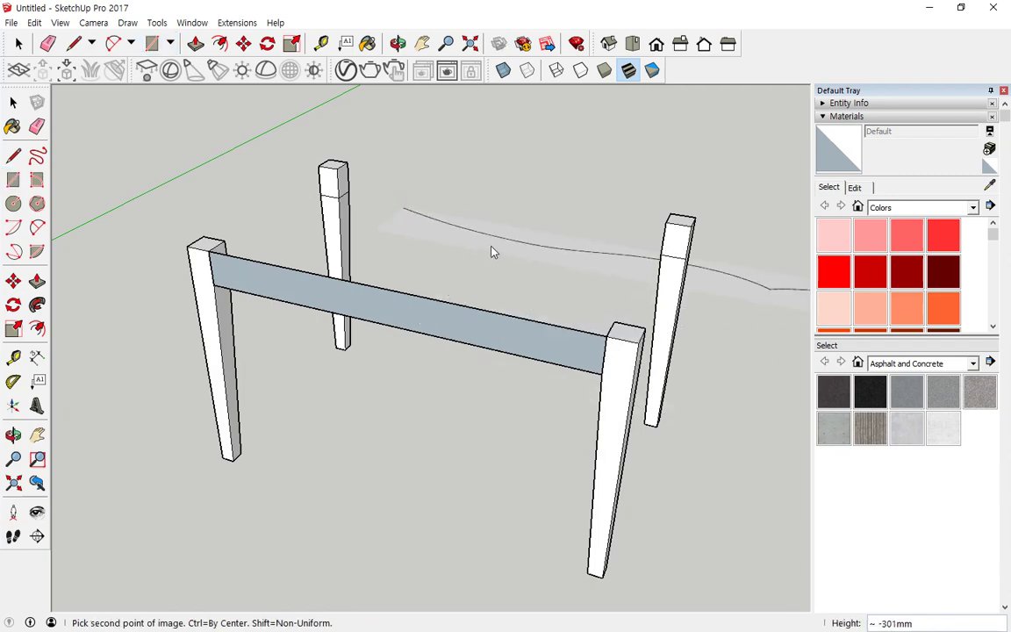
left_click(507, 252)
middle_click_drag(564, 256, 729, 608)
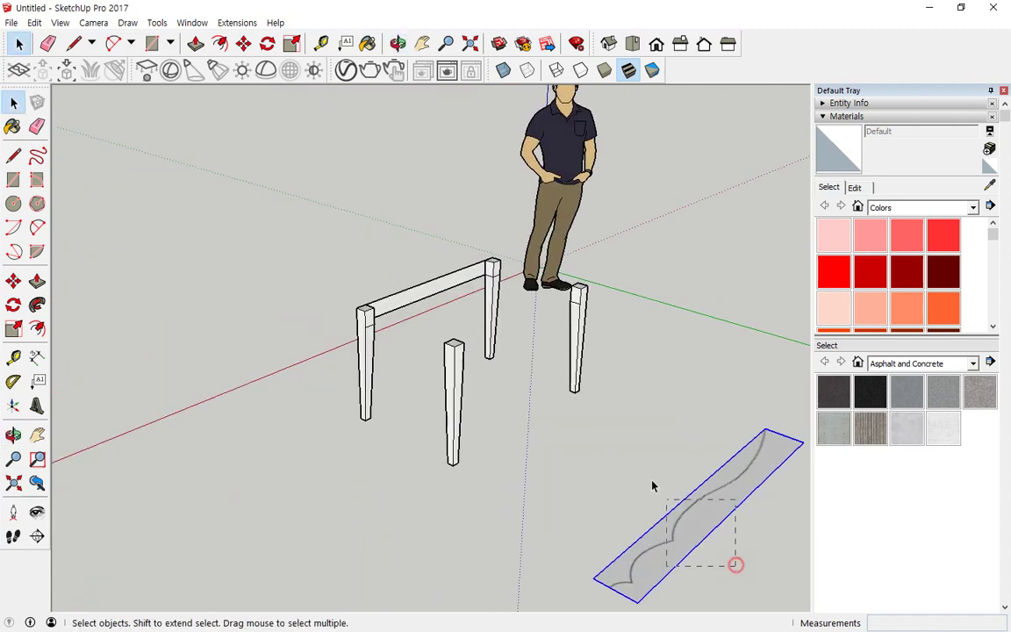
left_click_drag(682, 531, 639, 427)
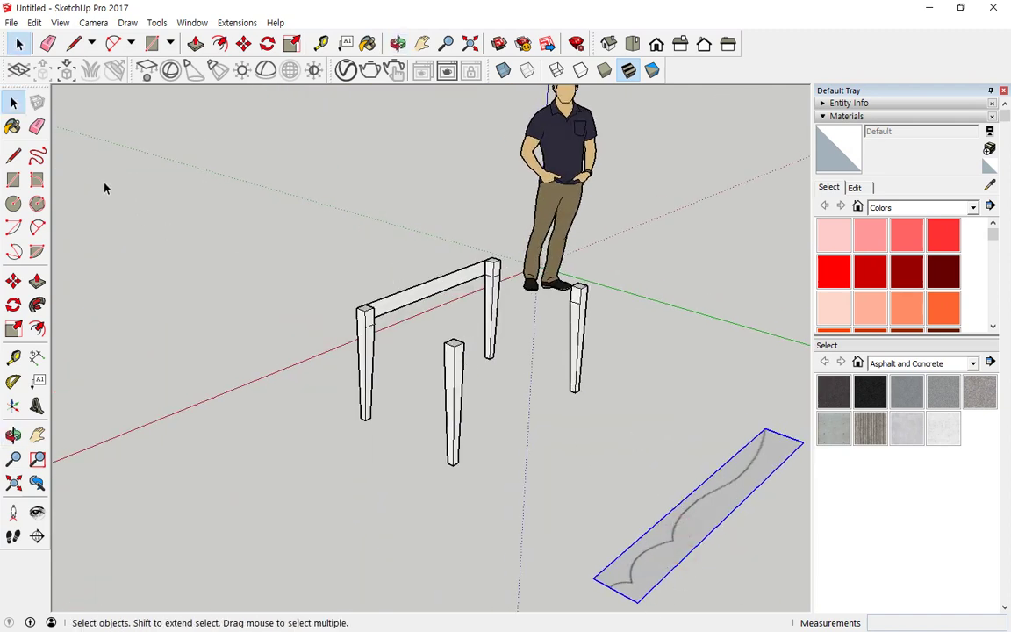
left_click(463, 377)
mouse_move(477, 513)
left_mouse_down()
mouse_move(401, 351)
mouse_move(483, 512)
left_mouse_up()
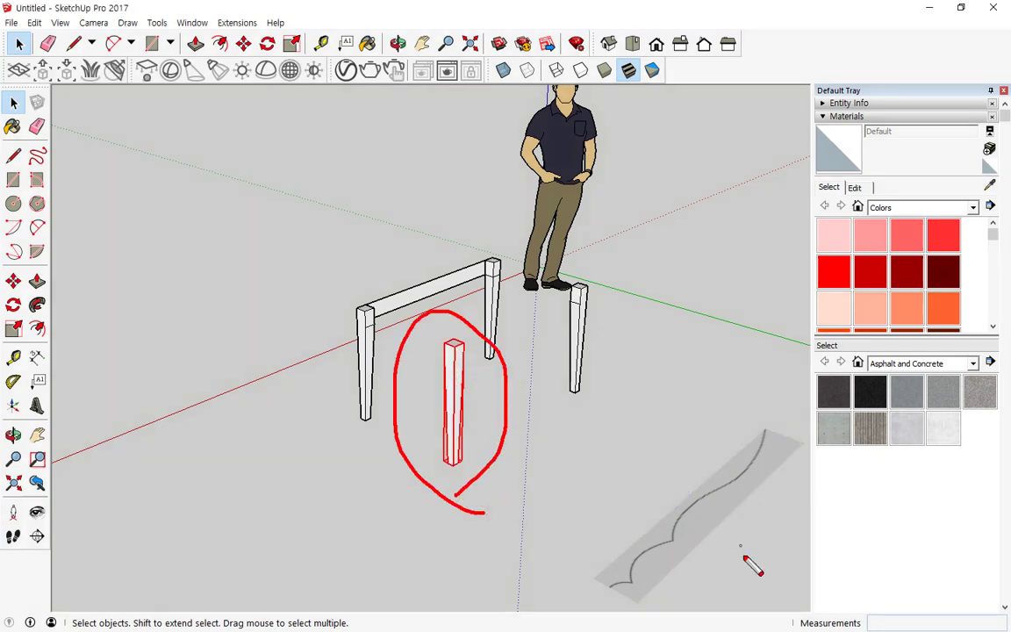
left_click_drag(745, 559, 703, 562)
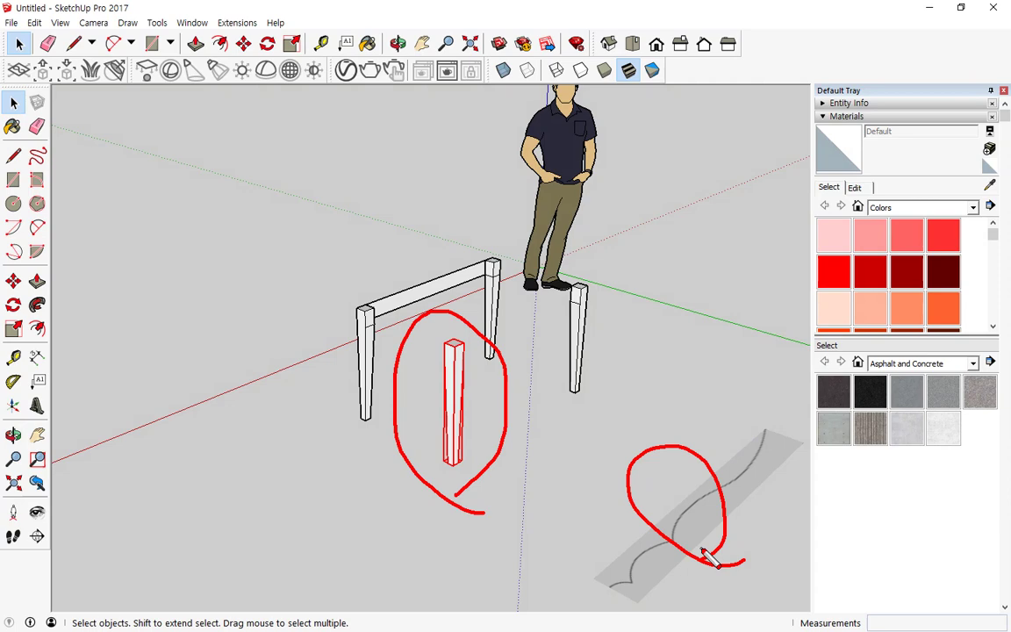
Delete the arc reference image lying on the ground beyond the legs
key("Escape")
left_click(718, 538)
key("Delete")
Paint the apron face between the legs with Brick Rough Dark from the Brick, Cladding and Siding materials
middle_click_drag(390, 477, 882, 450)
middle_click_drag(378, 439, 488, 375)
scroll(479, 314, "up", 2)
key("ctrl+alt+d")
mouse_move(496, 345)
left_mouse_down()
mouse_move(525, 304)
mouse_move(449, 307)
mouse_move(457, 290)
left_mouse_up()
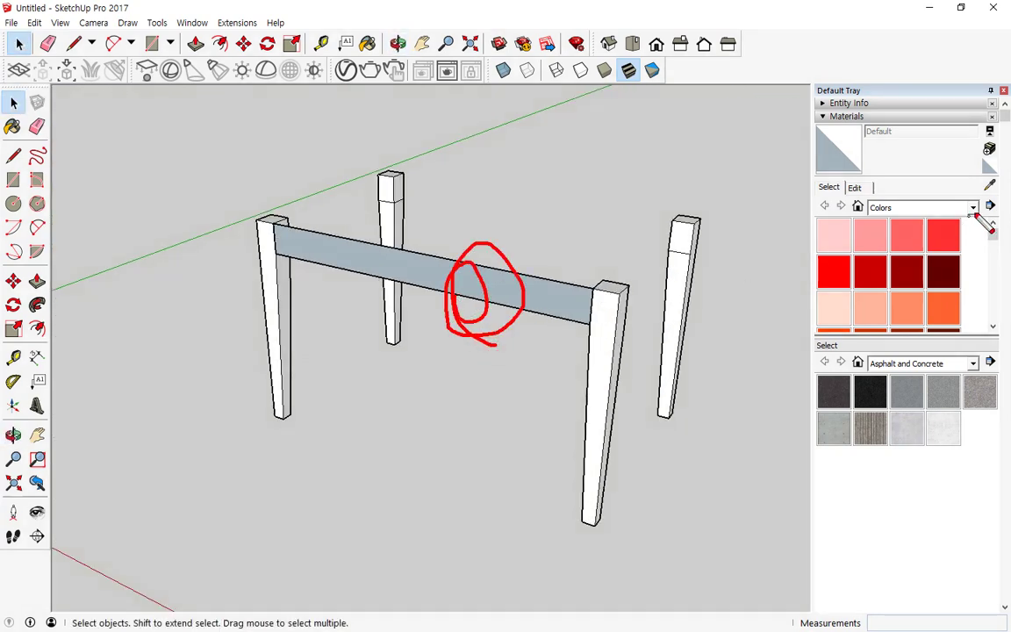
left_click(925, 211)
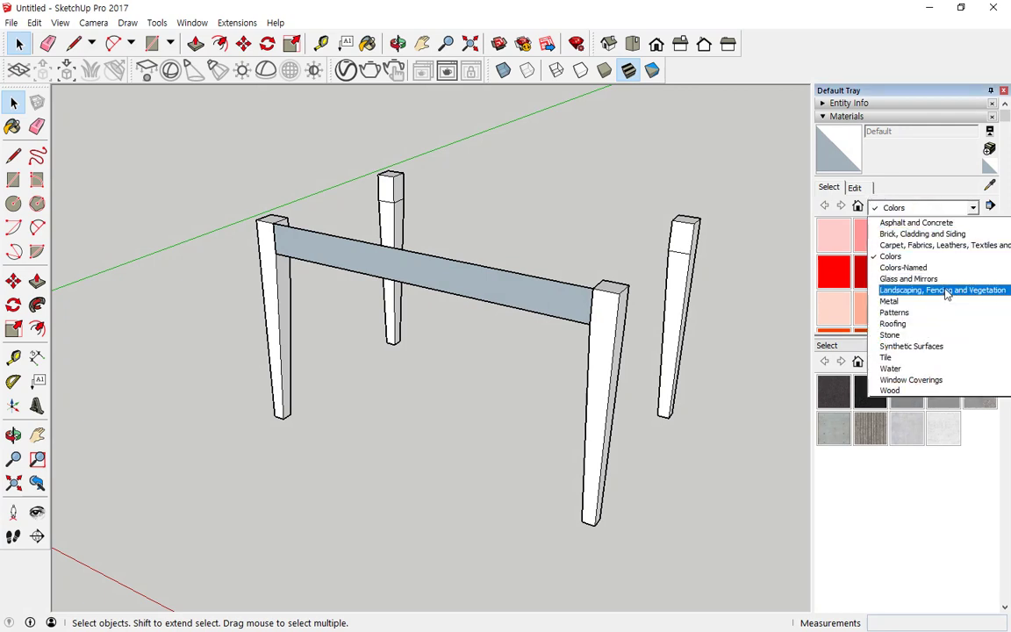
left_click(926, 233)
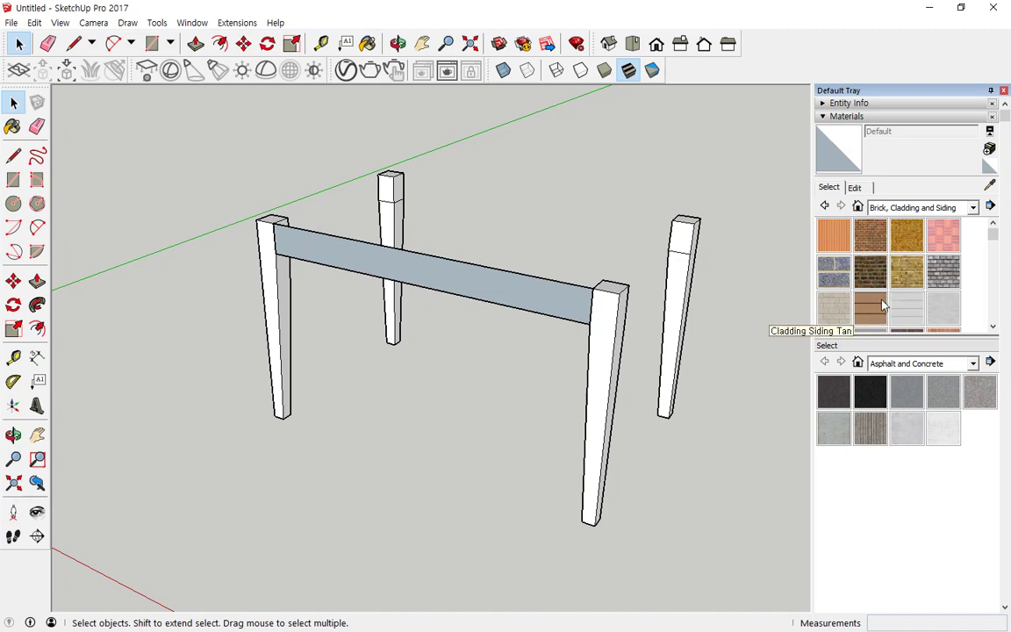
left_click(870, 272)
left_click(544, 313)
scroll(462, 271, "up", 3)
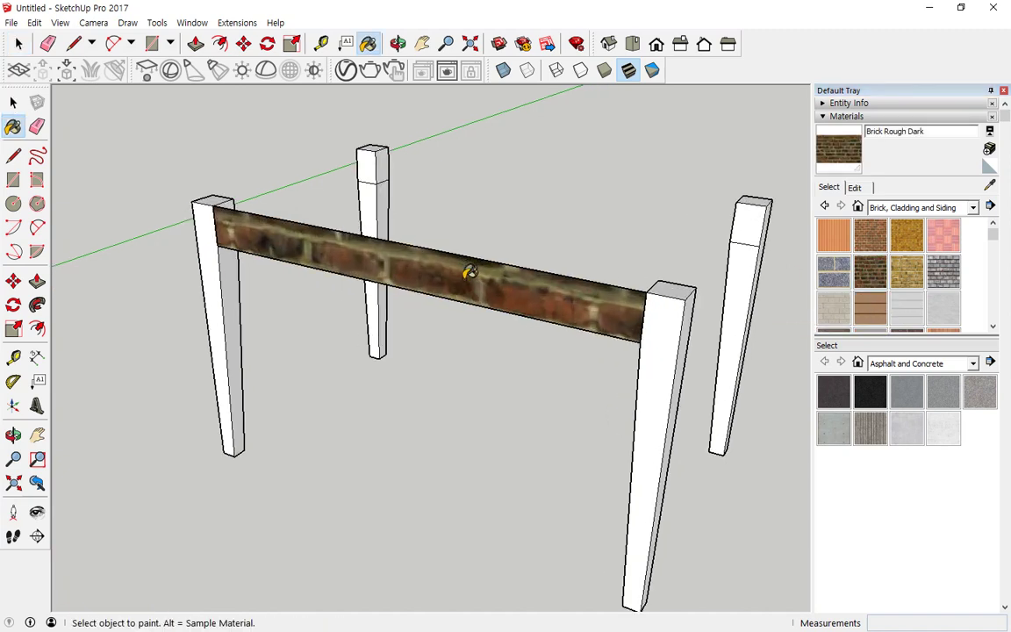
Try a texture width of 30 mm for the brick material on the apron, and set it to 300 mm
left_click(855, 188)
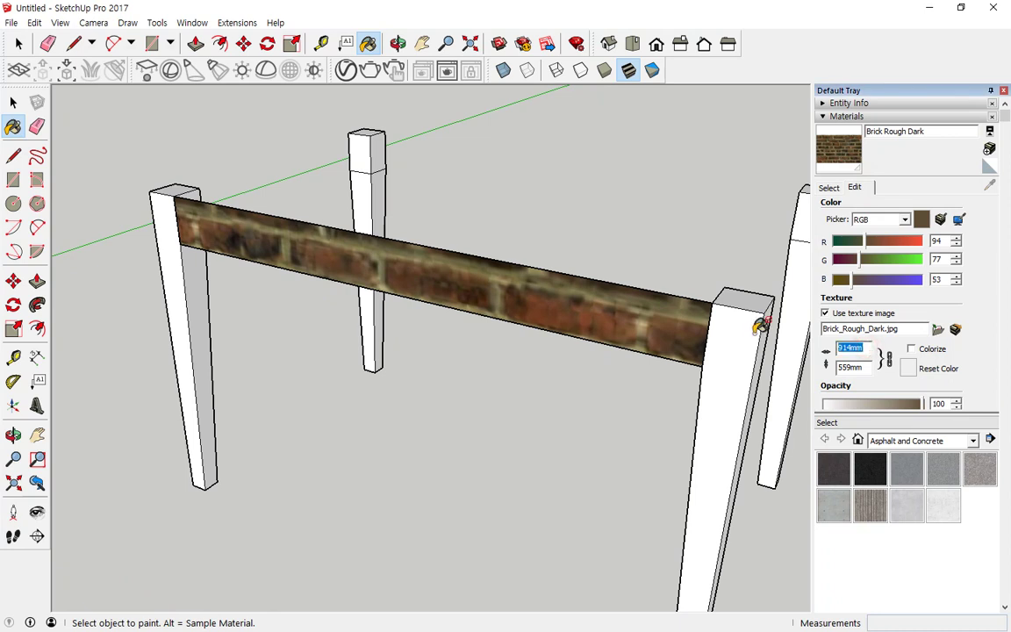
type("30")
key("Return")
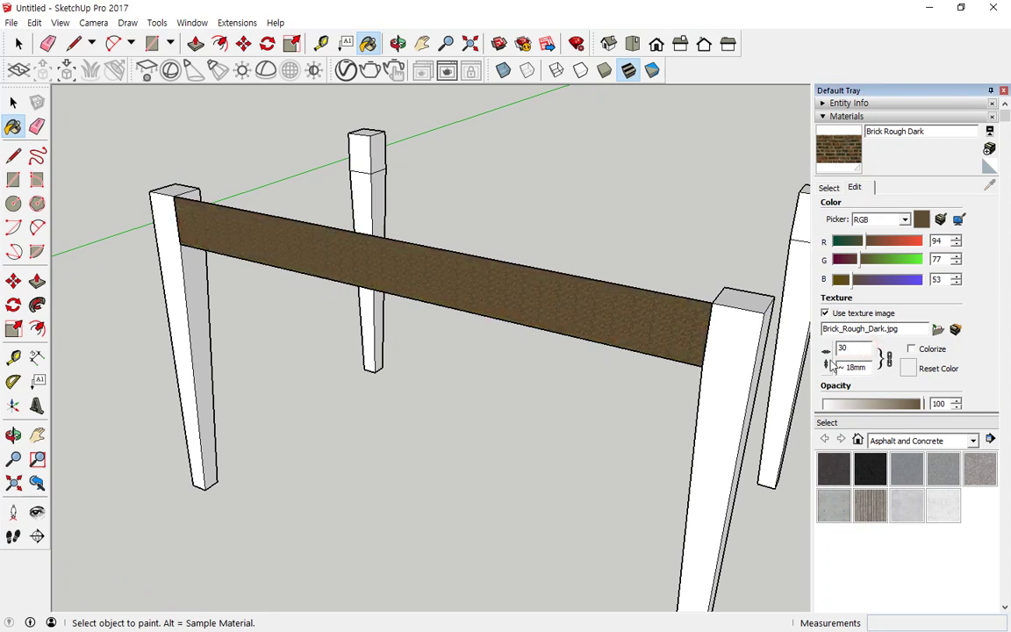
type("0")
key("Return")
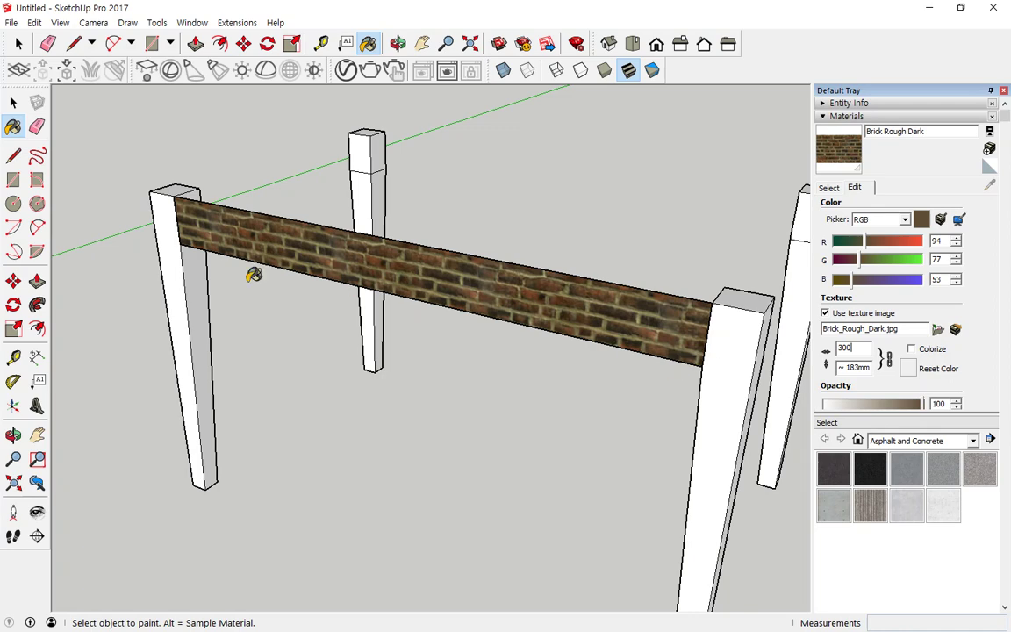
scroll(252, 273, "up", 4)
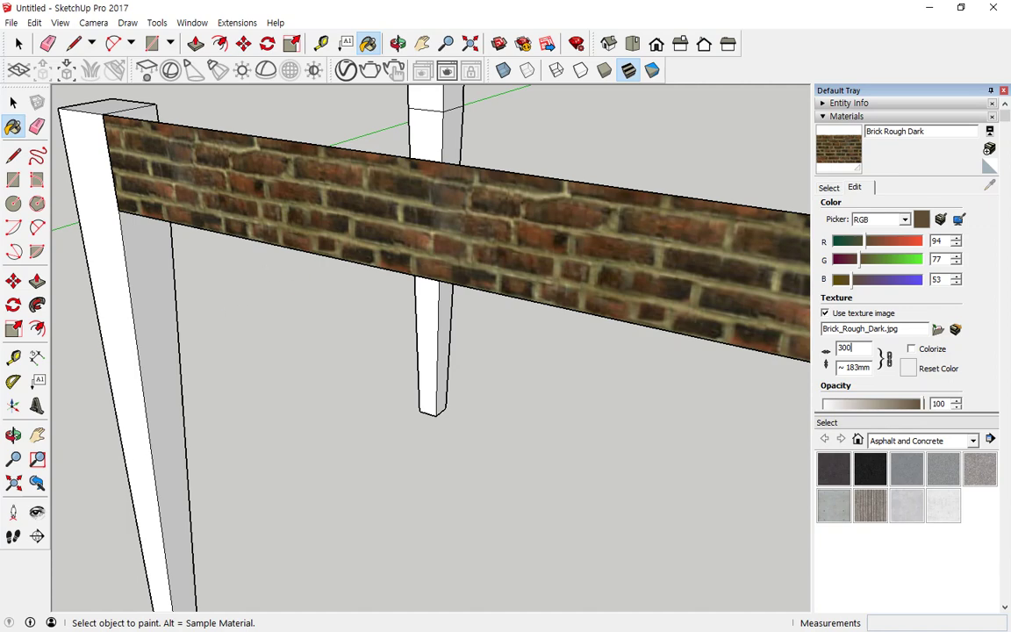
Switch to Notepad, clear the existing text and write "모델링(modeling, 모형만들기)" as the first line
key("alt+Tab")
key("ctrl+a")
key("Delete")
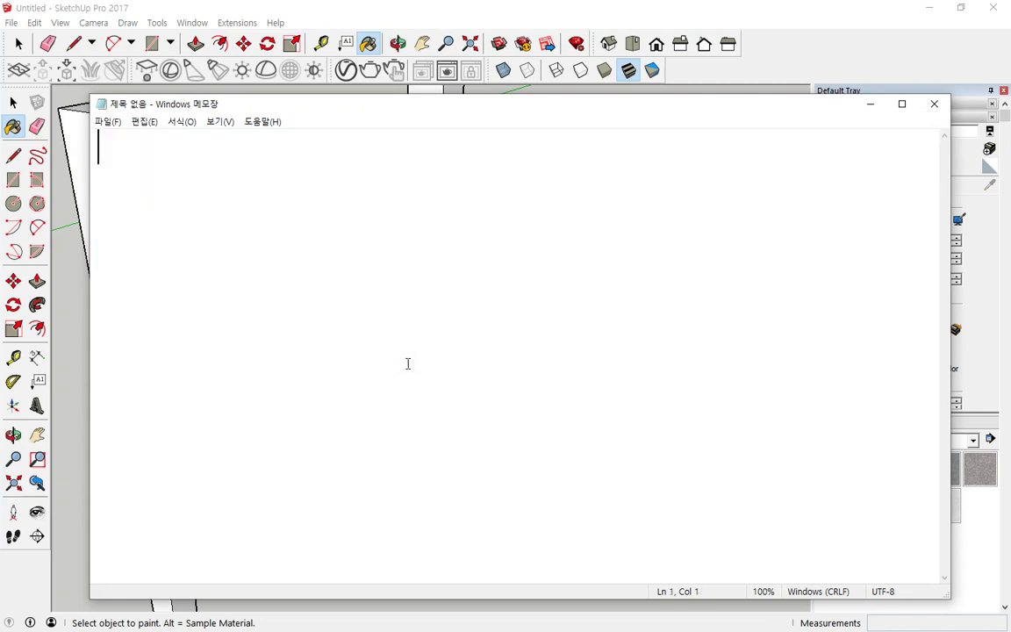
type("모델링")
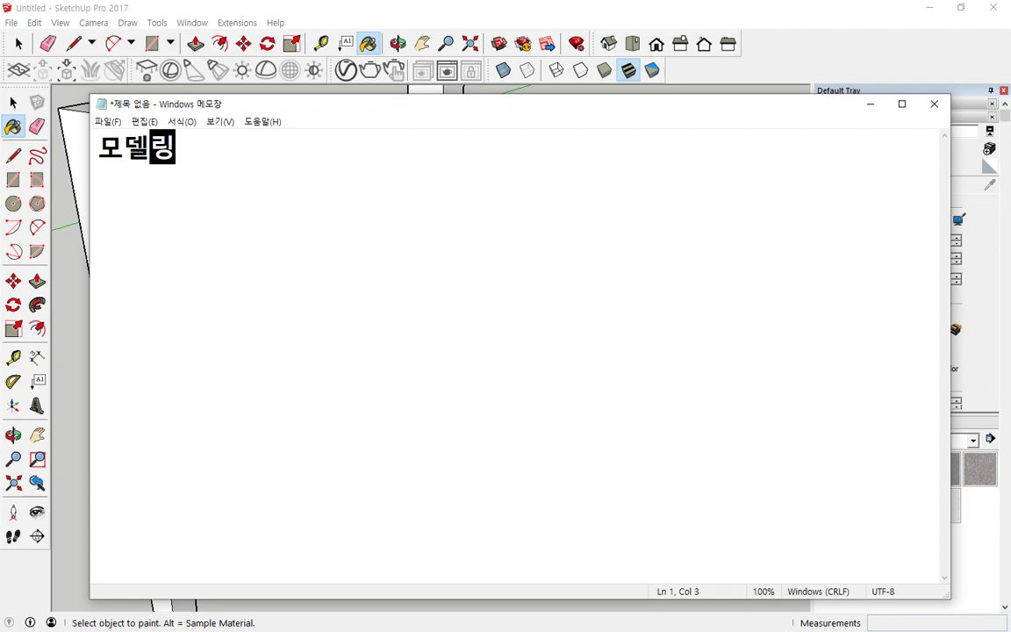
type("(mod")
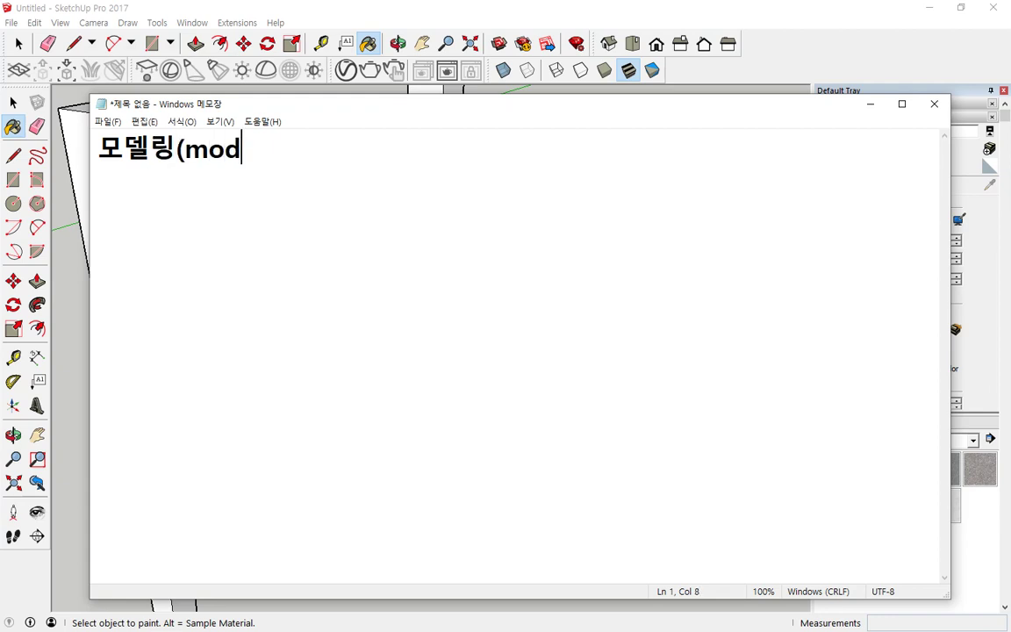
type("eling")
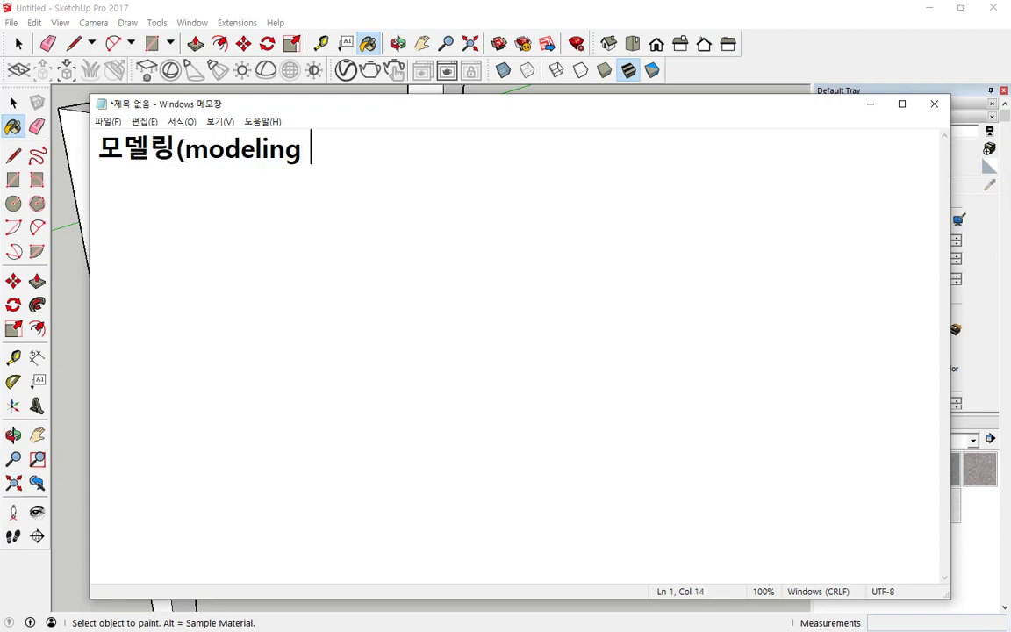
type(", 모형")
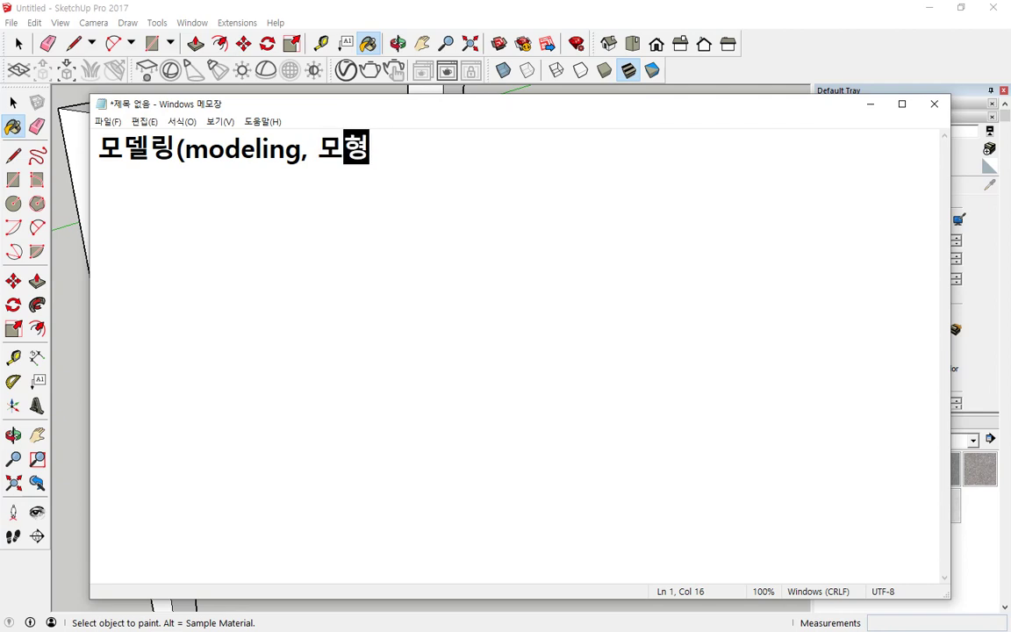
type("마만들기)")
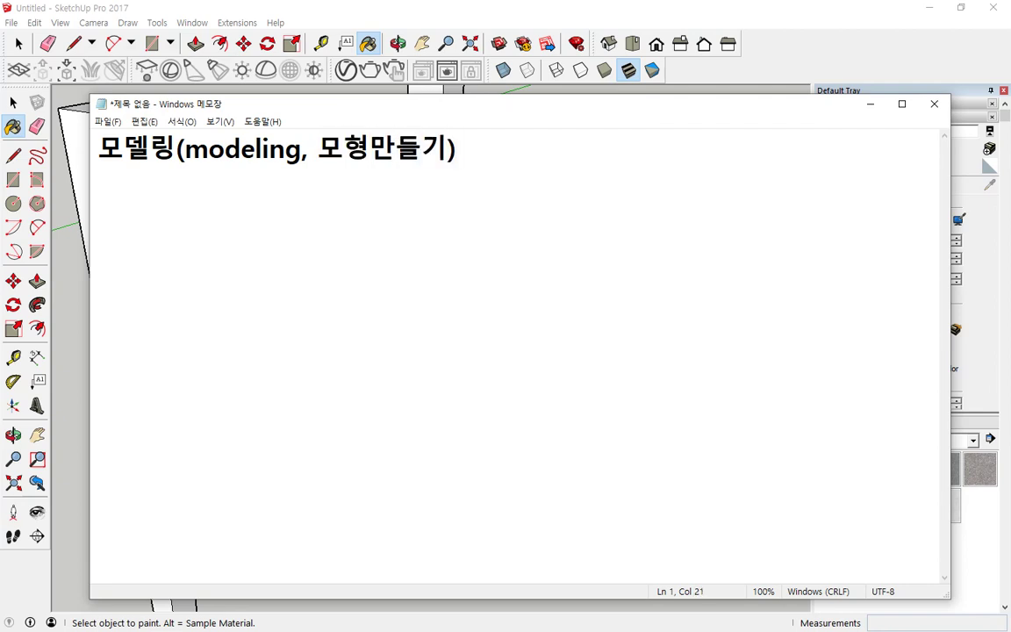
Add a second note line reading "Material 재질, 질감효과"
key("Return")
type("재")
key("BackSpace")
key("BackSpace")
type("Ma")
type("ri")
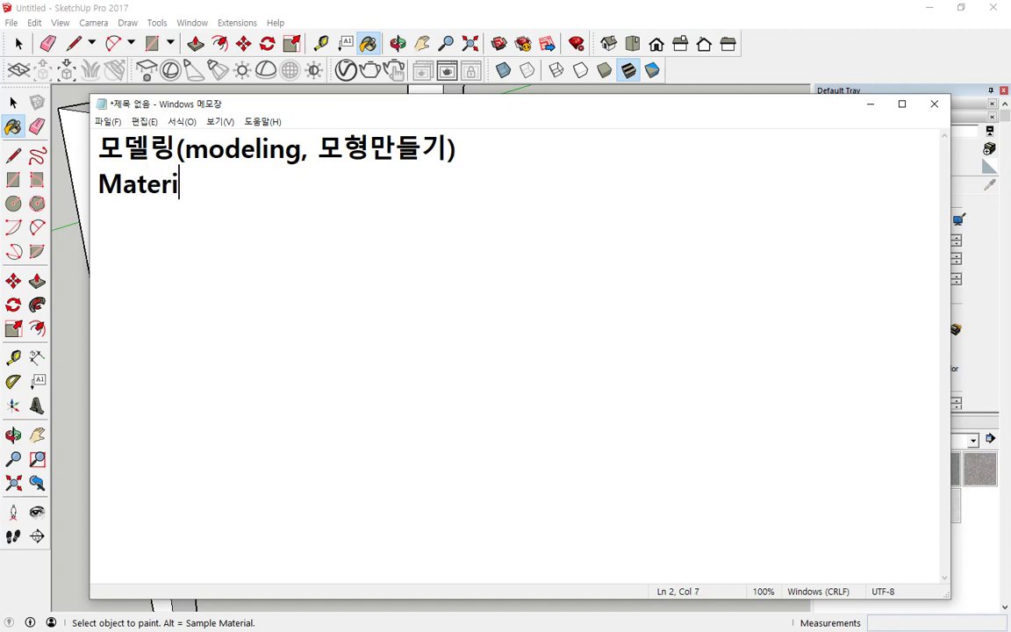
type("al 재지ㄹ, 질감")
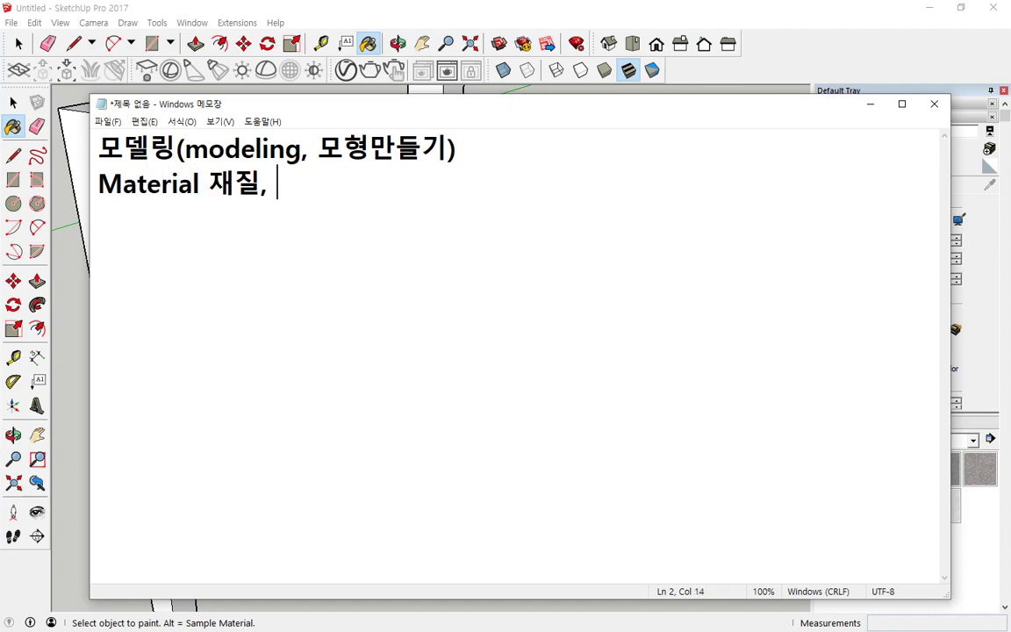
type("효과")
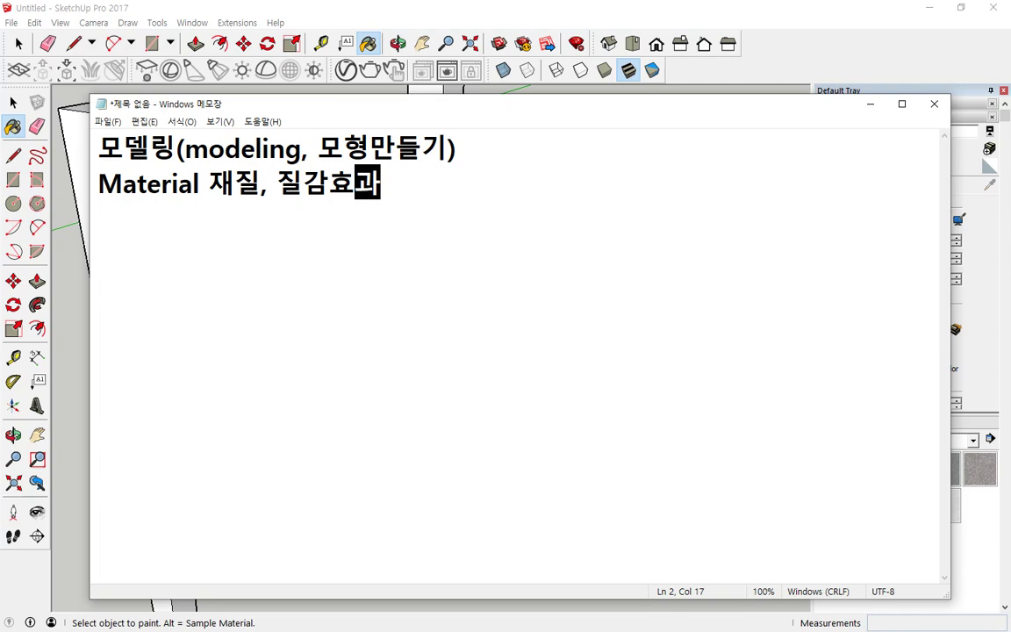
Append "- map, mapping, textuer" to the Material line of the notes
type("- ")
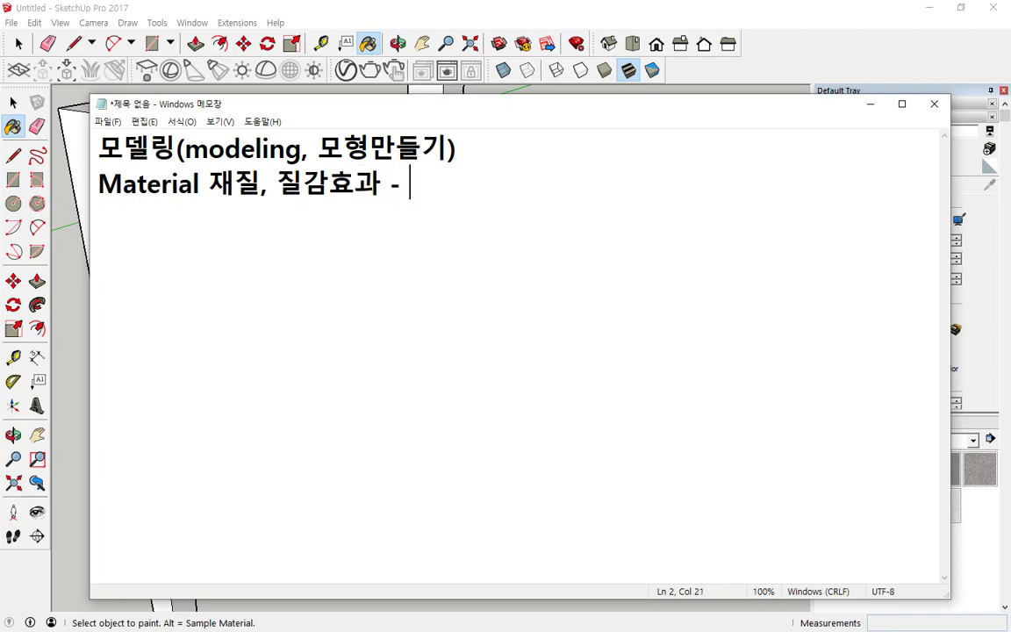
type("map")
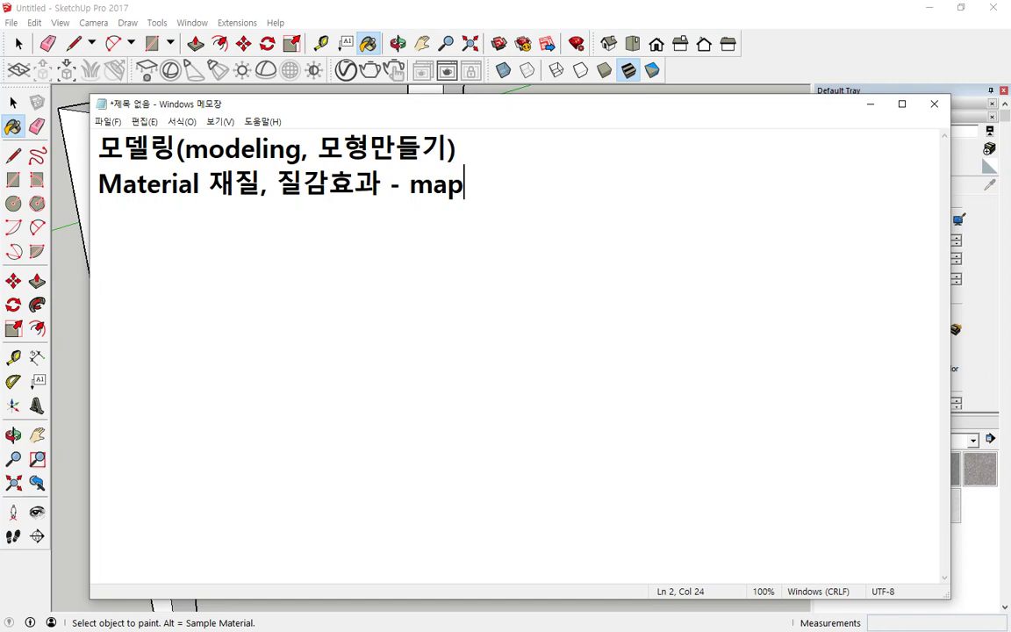
type(", mapping")
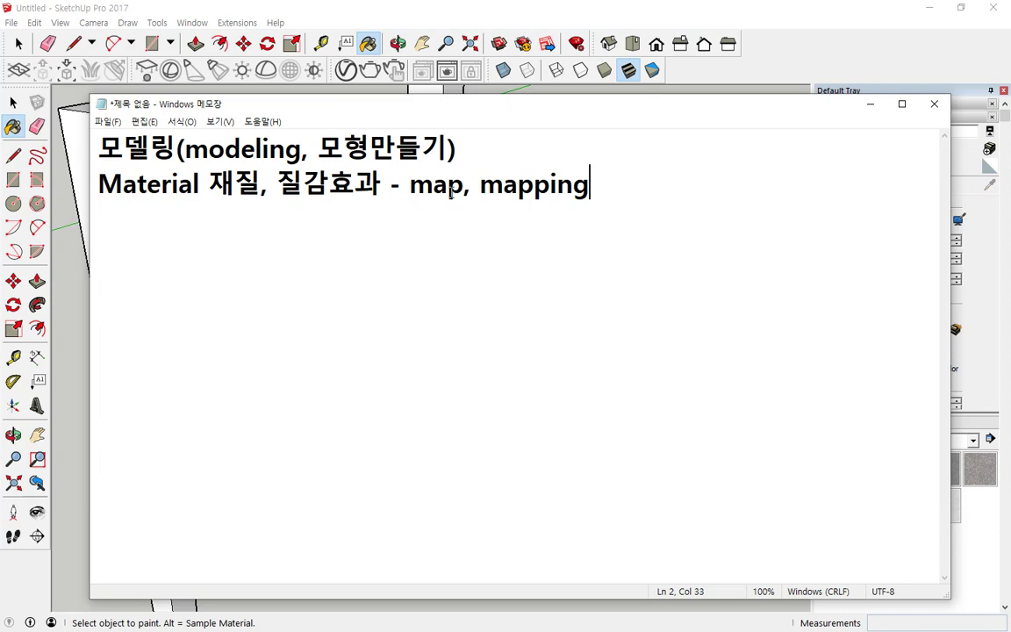
type(", textuer")
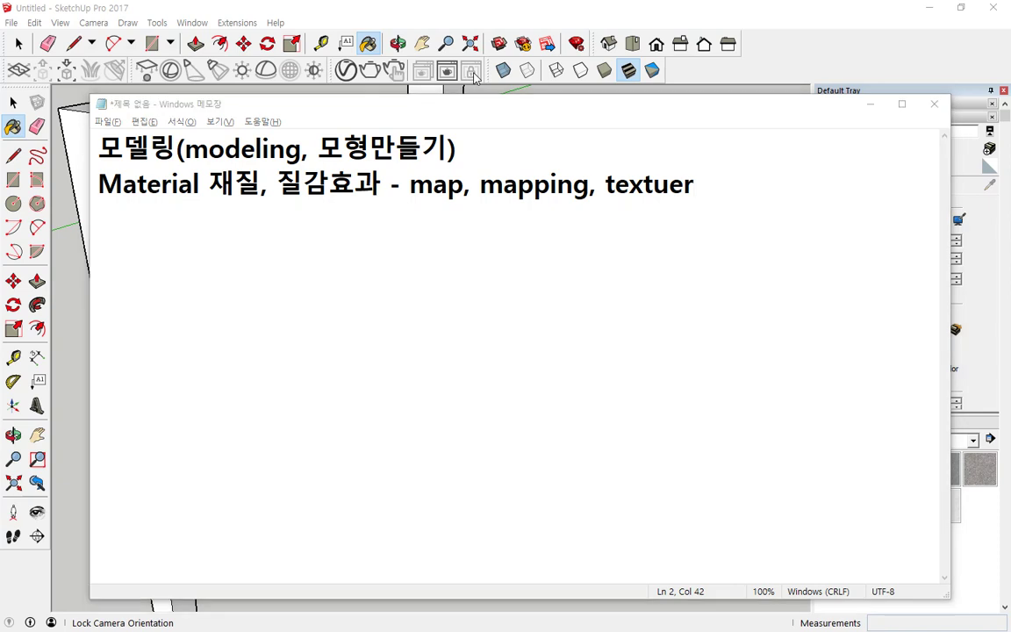
Switch back to SketchUp and undo the brick texture resizing and the painting of the apron face
key("alt+Tab")
key("ctrl+z")
key("ctrl+z")
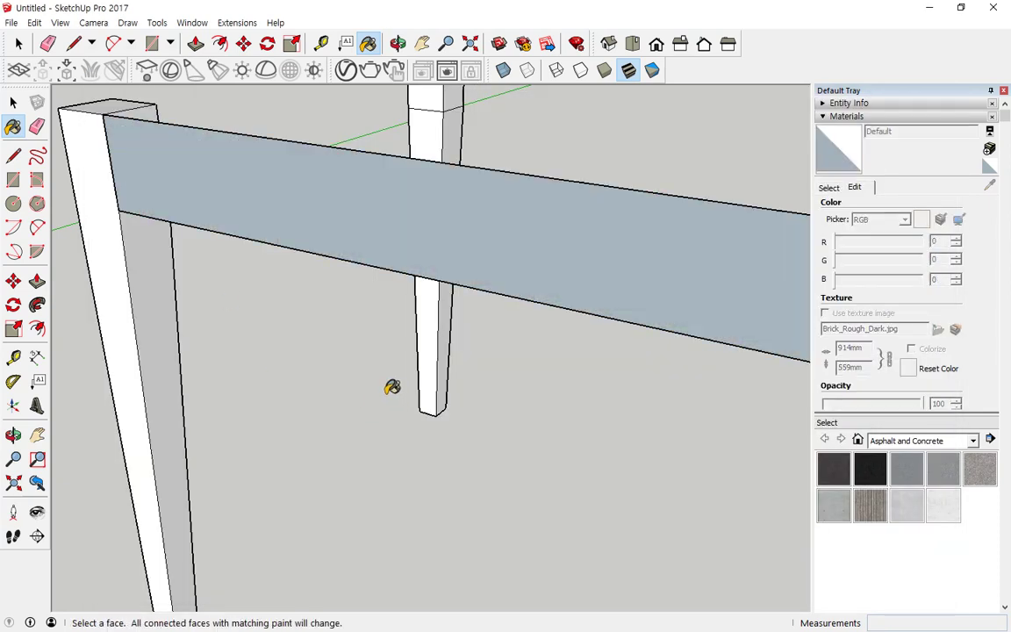
Import 01_Arc.jpg from the PART 02 folder with the image used as a Texture
left_click(13, 24)
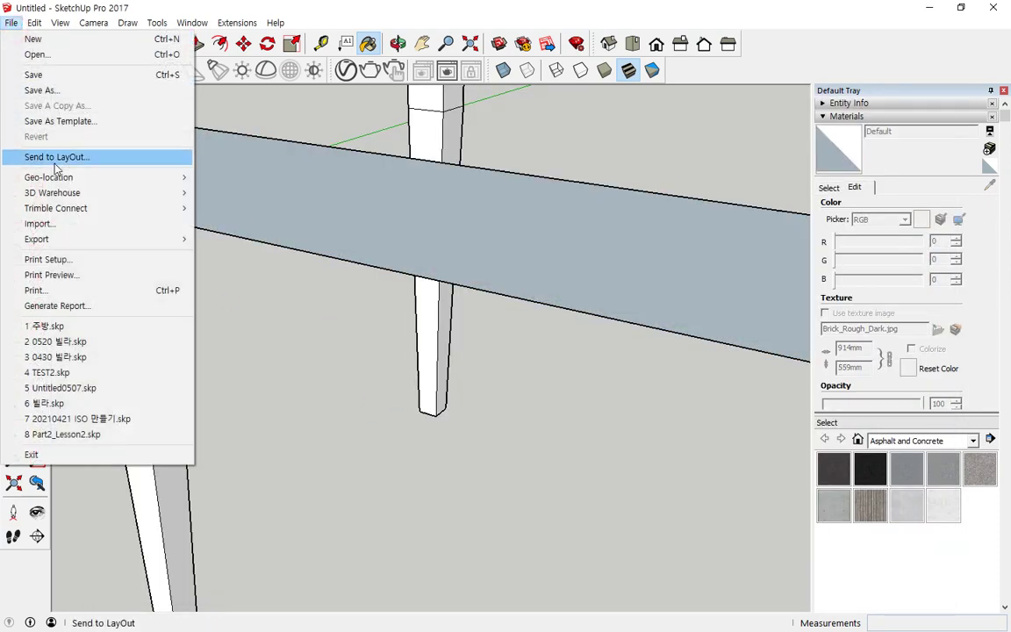
left_click(72, 226)
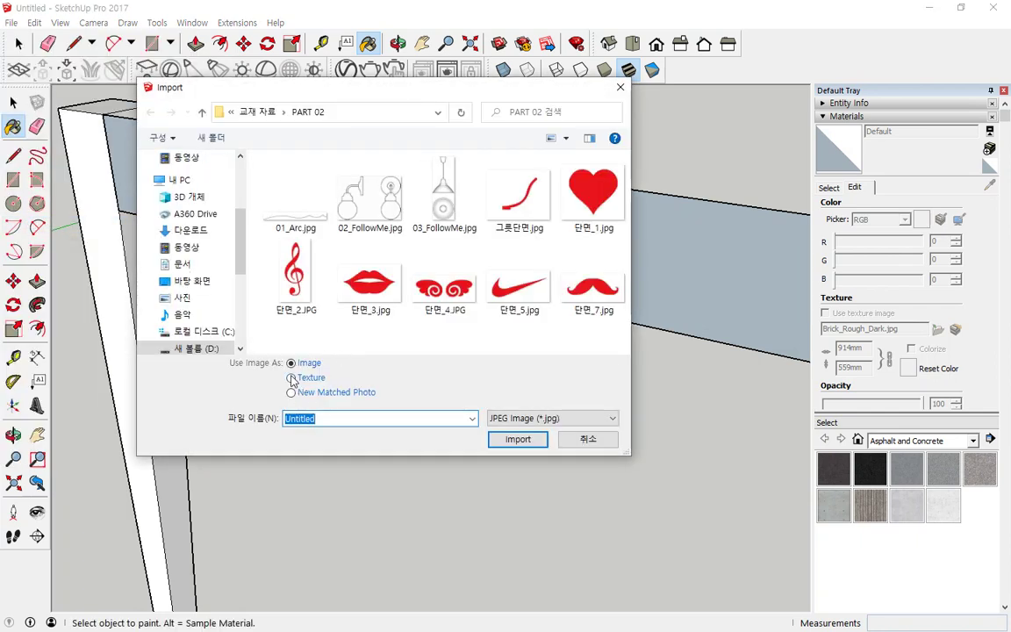
left_click(293, 378)
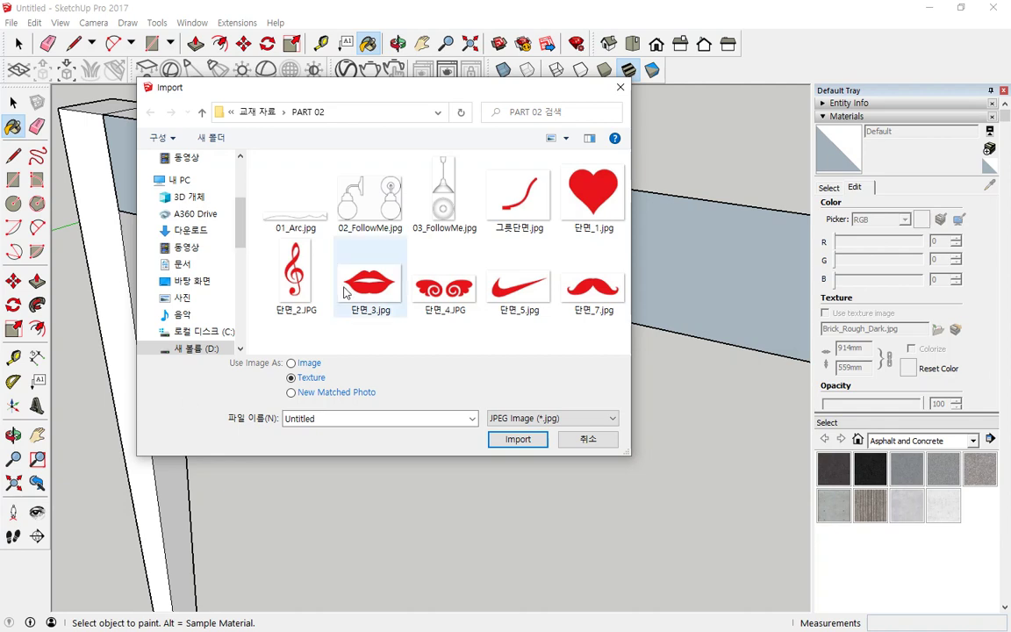
left_click(303, 218)
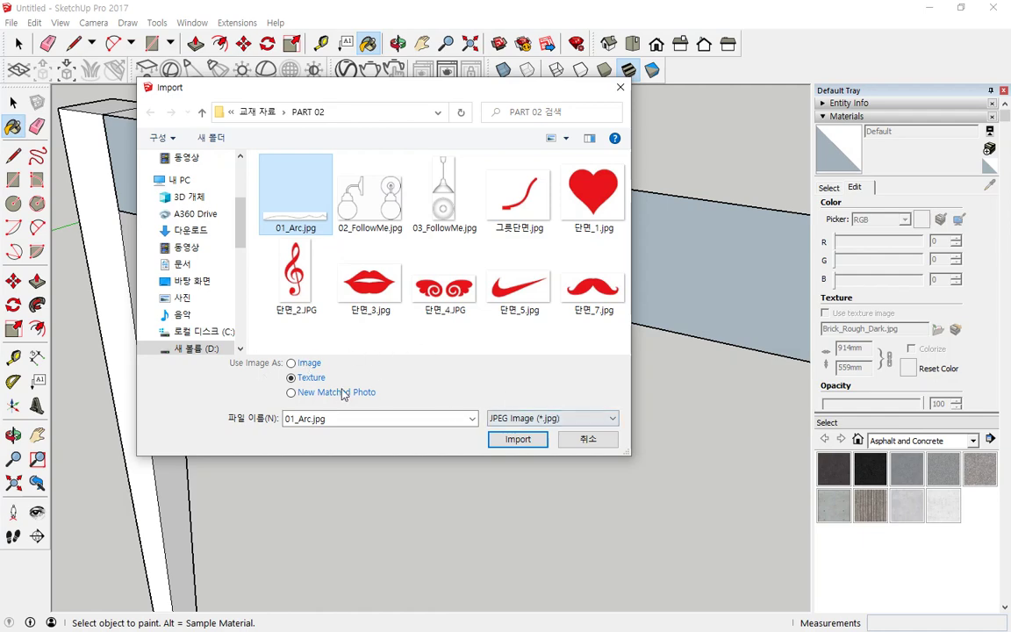
left_click(507, 441)
scroll(350, 323, "down", 4)
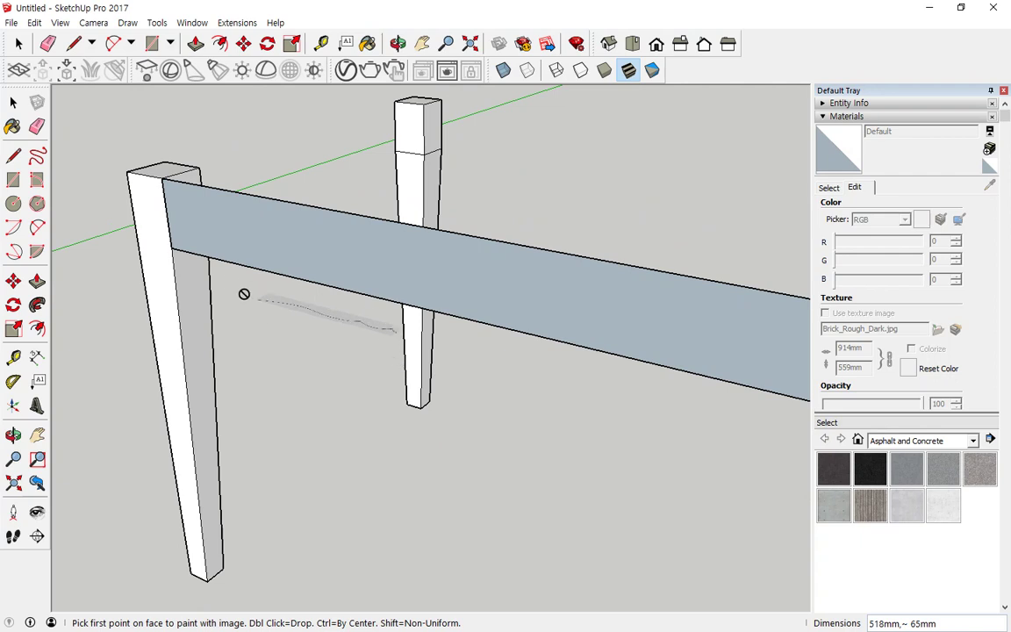
Try stretching the arc texture over the apron face from its lower corner to the upper edge, and undo the placement
key("ctrl+alt+d")
mouse_move(325, 374)
left_mouse_down()
mouse_move(348, 344)
mouse_move(324, 349)
left_mouse_up()
mouse_move(327, 247)
left_mouse_down()
mouse_move(339, 235)
mouse_move(351, 260)
left_mouse_up()
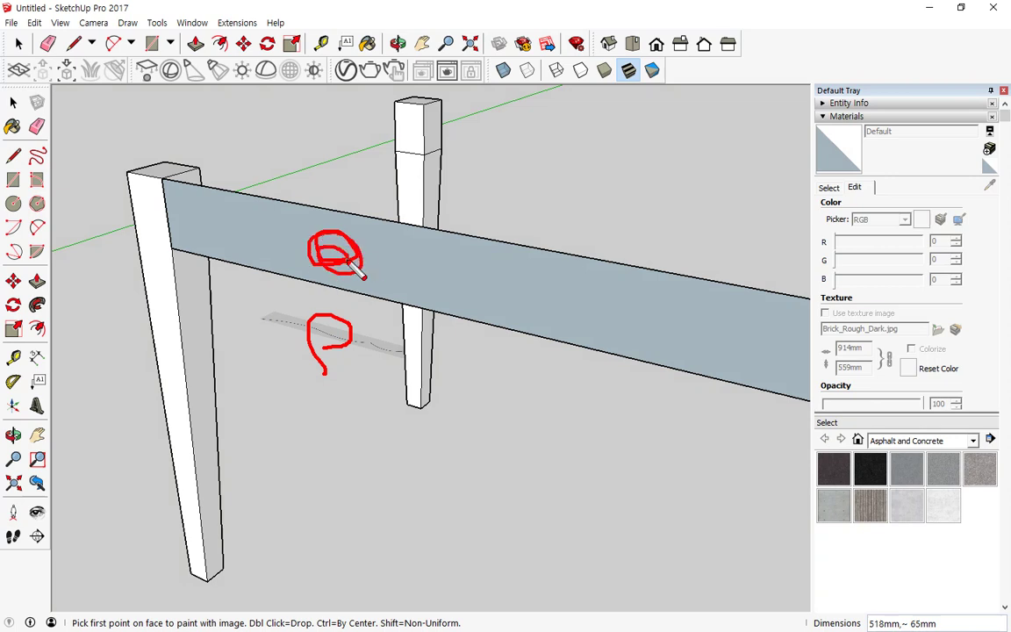
key("Escape")
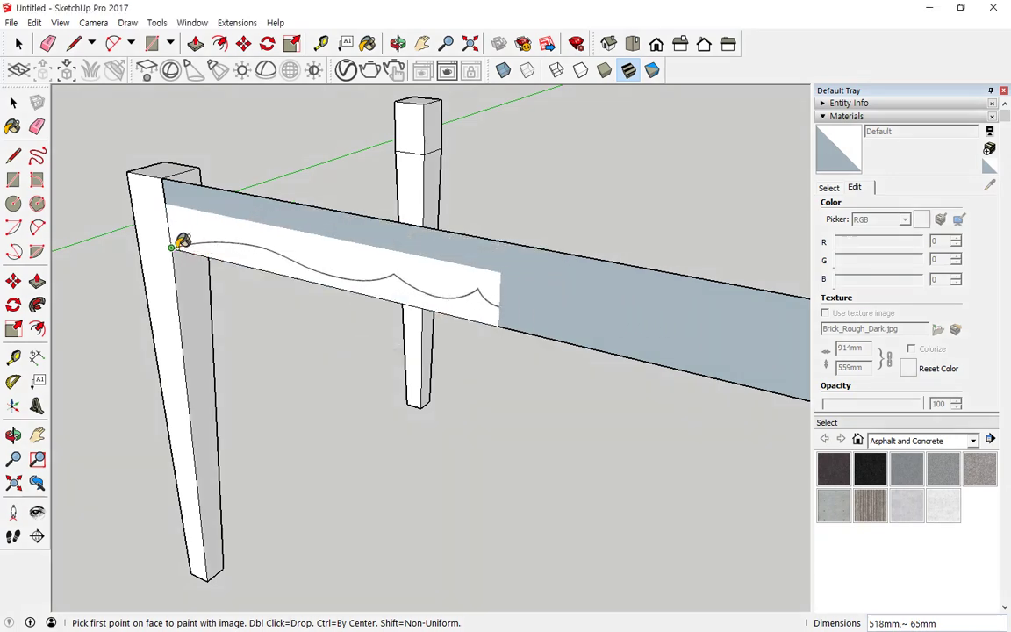
left_click(171, 248)
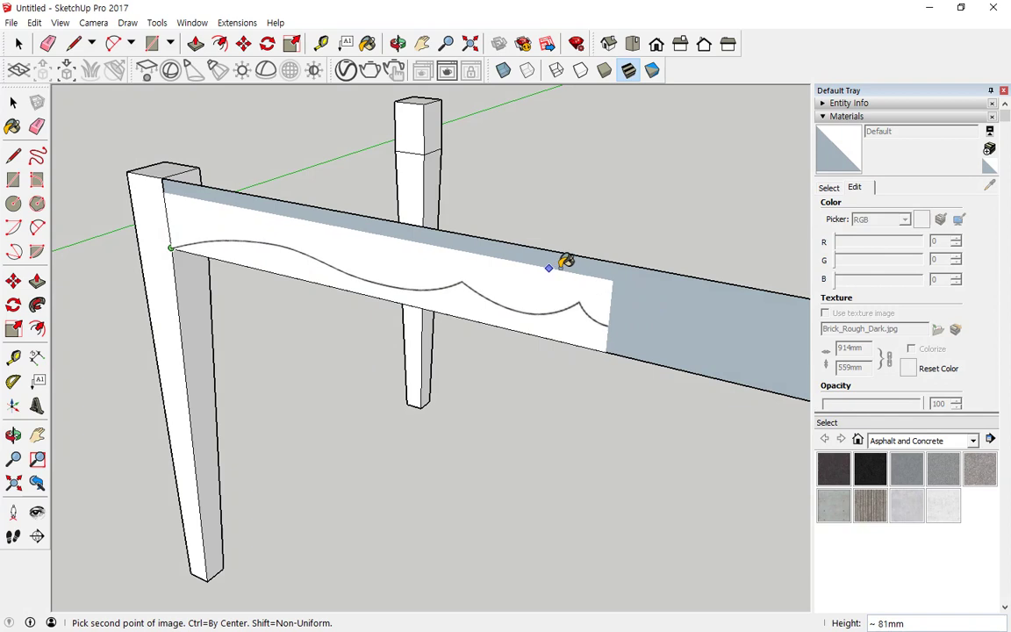
left_click(640, 267)
scroll(358, 435, "down", 1)
middle_click_drag(418, 424, 343, 402, "shift")
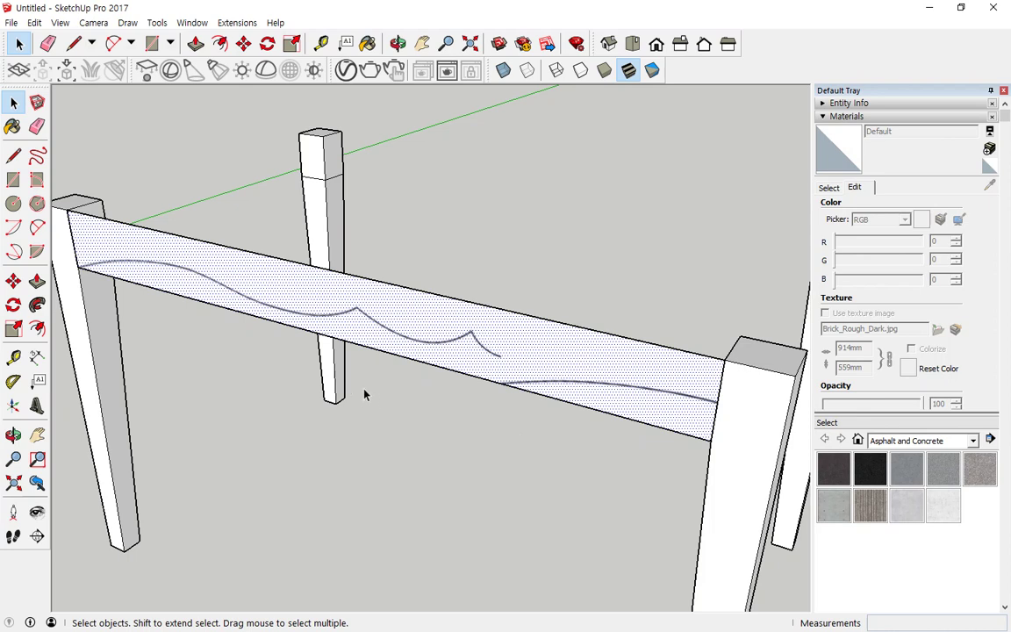
key("ctrl+z")
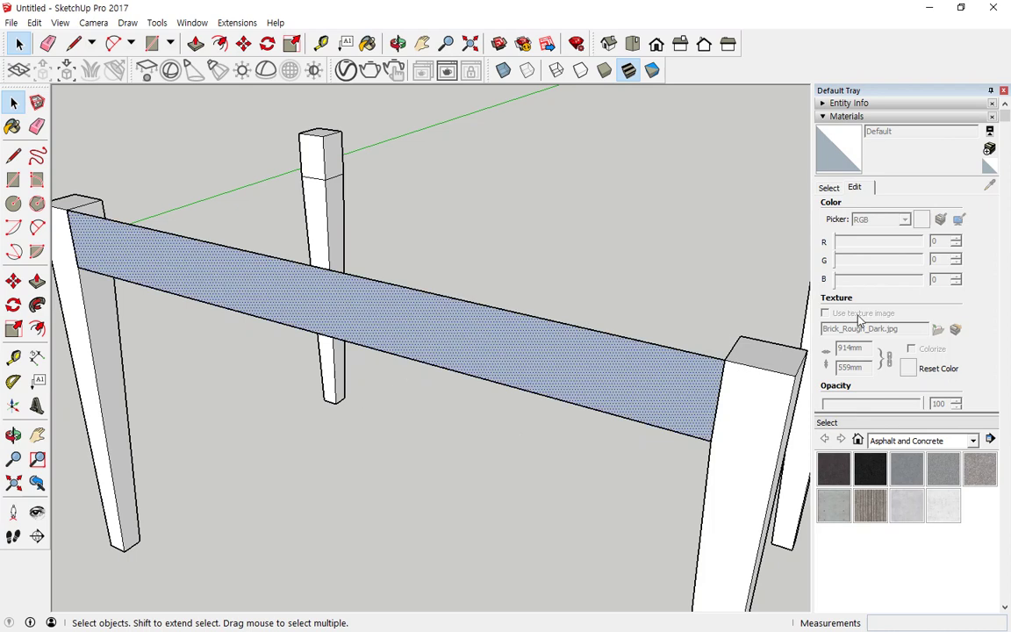
Display the In Model collection in the material browser
left_click(829, 187)
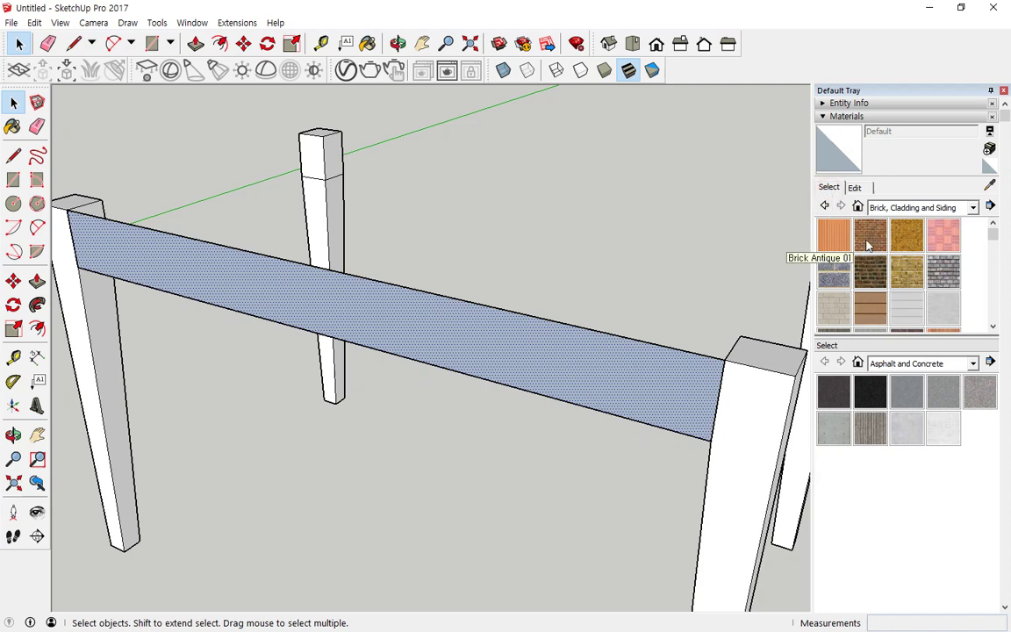
left_click(878, 207)
scroll(885, 224, "up", 1)
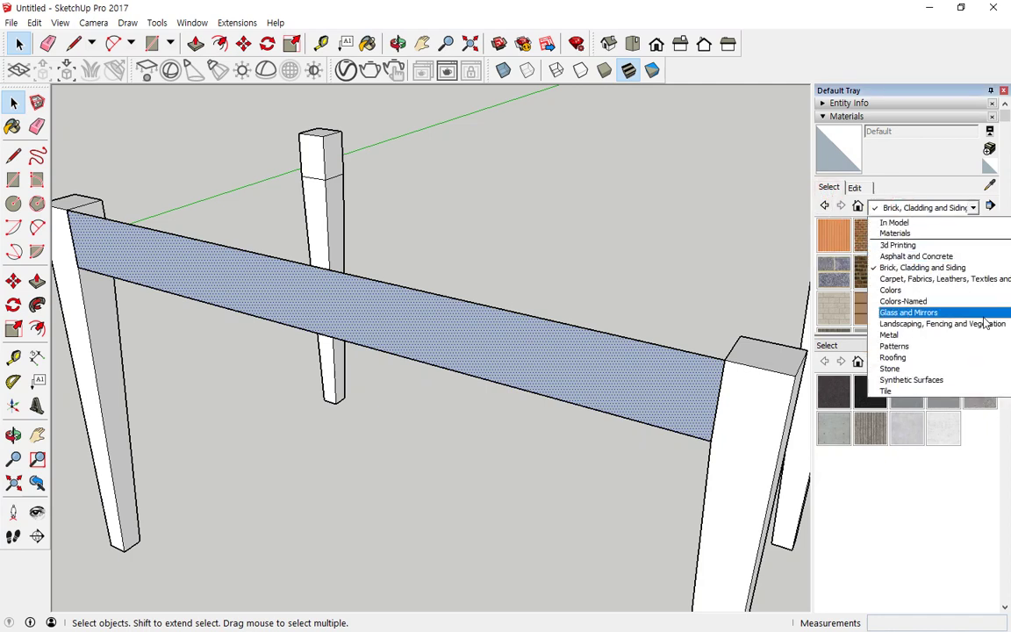
left_click(904, 223)
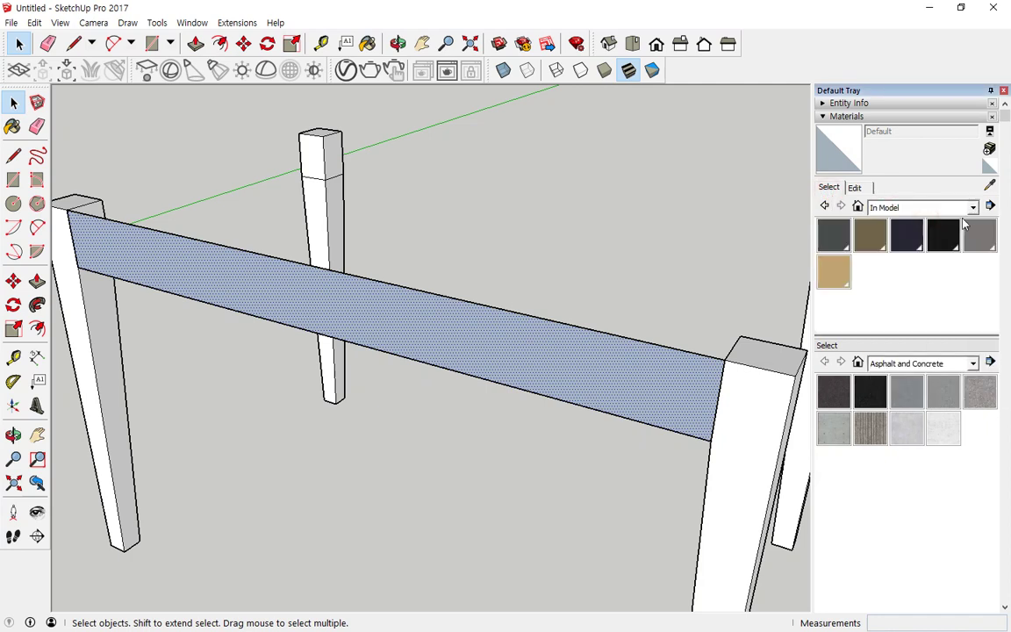
Sample the apron face's default material and paint the face with the dark grey Chris_Hair material
left_click(988, 187)
left_click(442, 323)
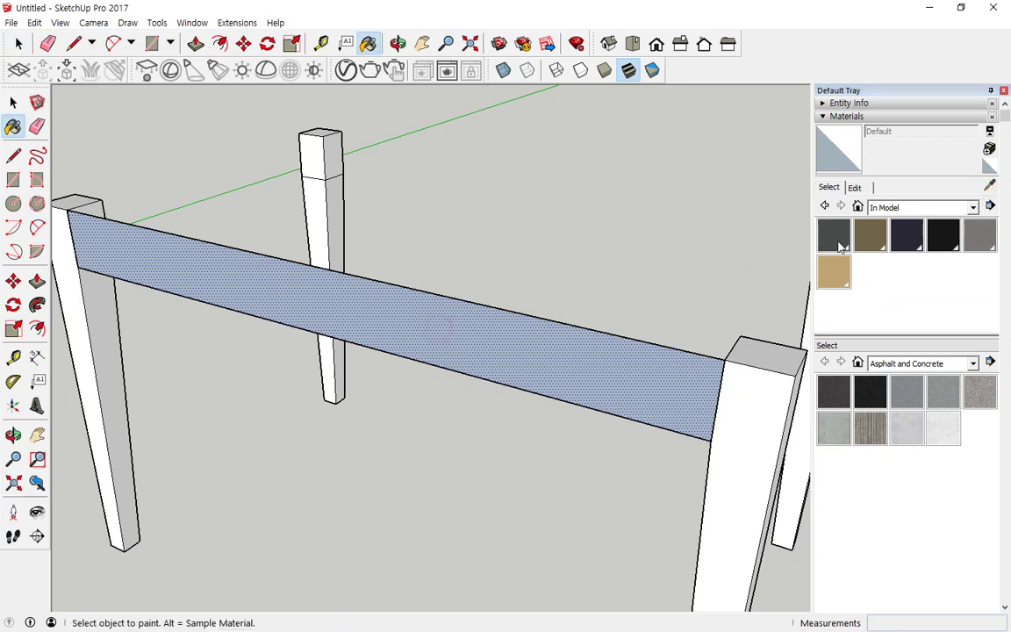
left_click(858, 187)
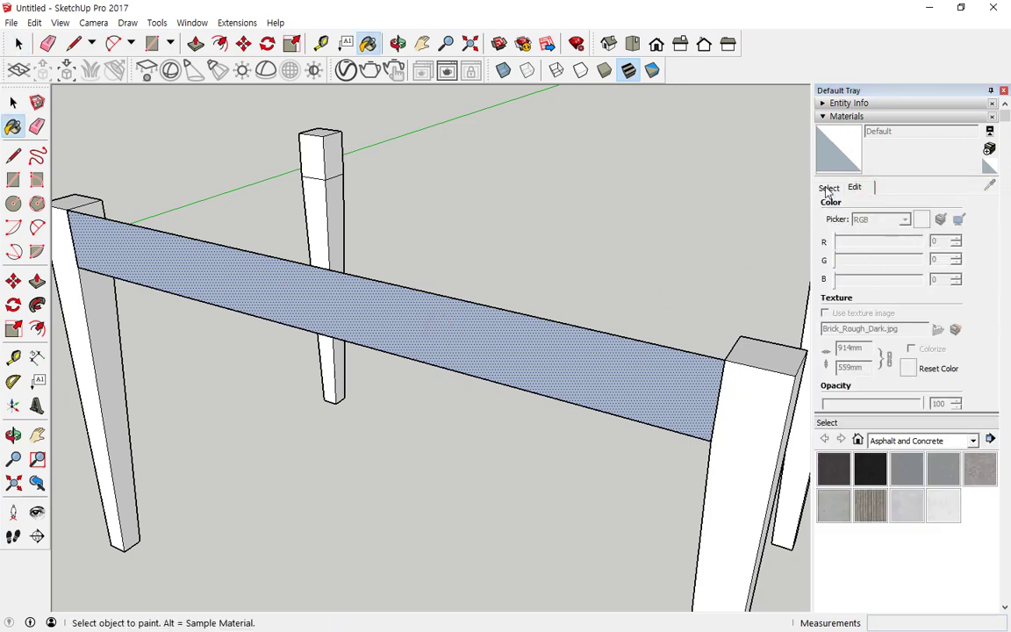
left_click(828, 187)
left_click(836, 234)
left_click(579, 347)
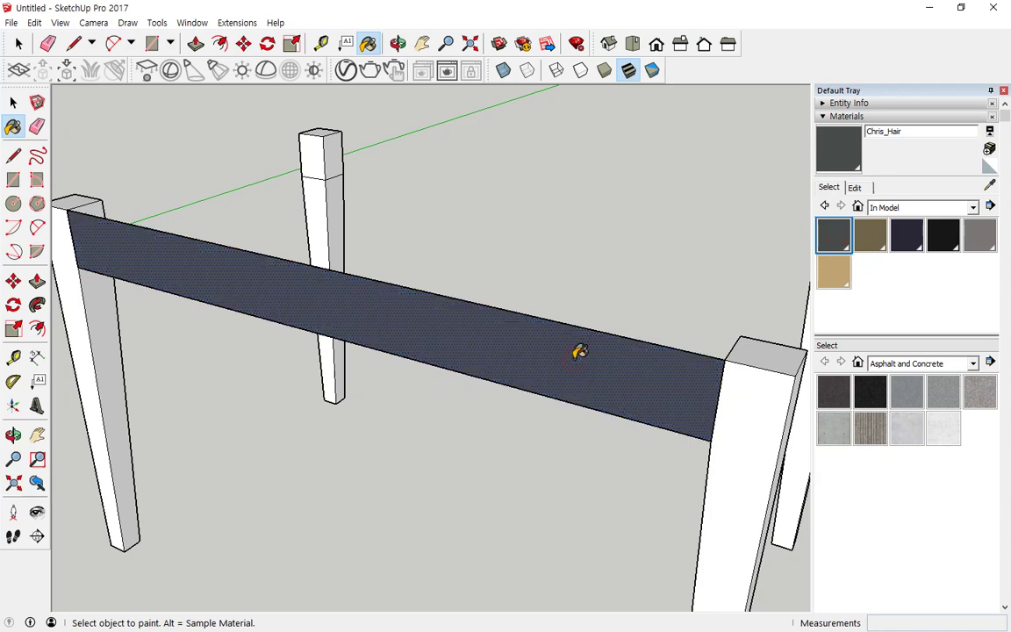
Load 01_Arc.jpg from the PART 02 folder as the texture image of the Chris_Hair material
left_click(852, 187)
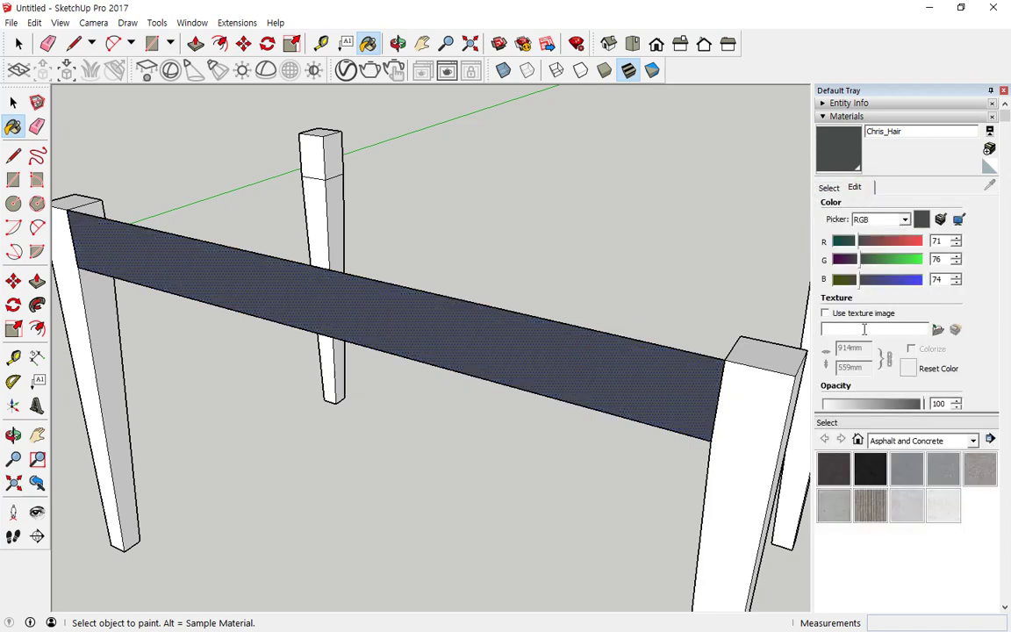
mouse_move(834, 349)
left_mouse_down()
mouse_move(808, 308)
mouse_move(979, 320)
mouse_move(815, 349)
left_mouse_up()
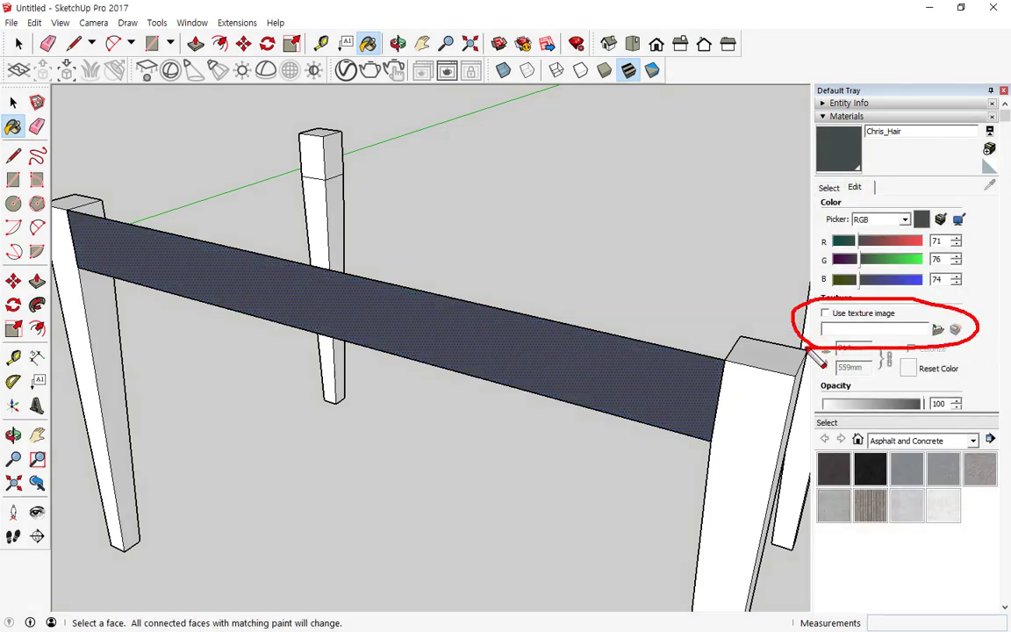
key("Escape")
left_click(937, 329)
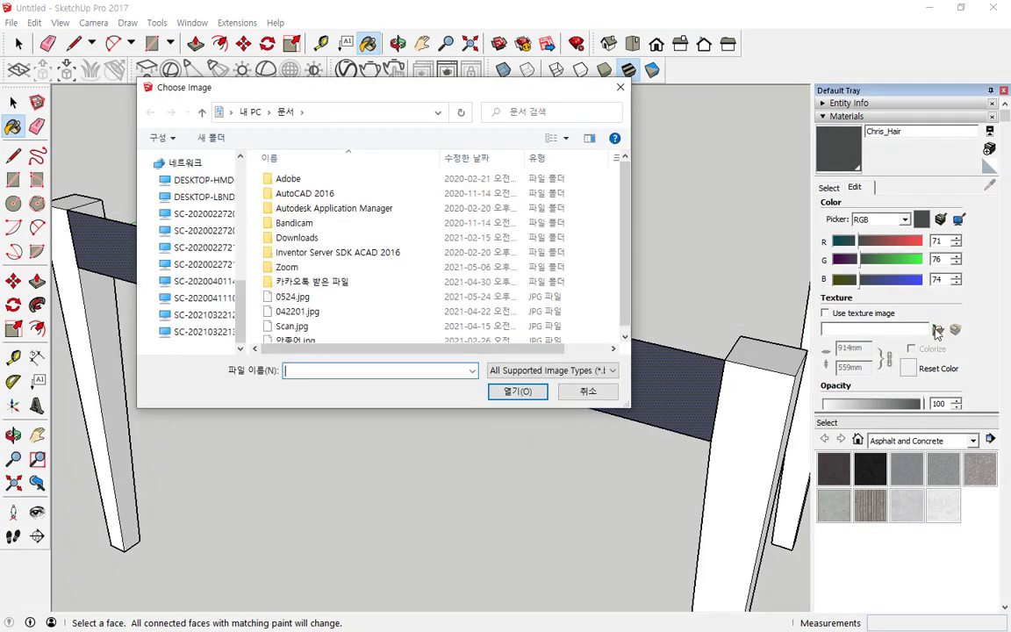
scroll(225, 255, "down", 5)
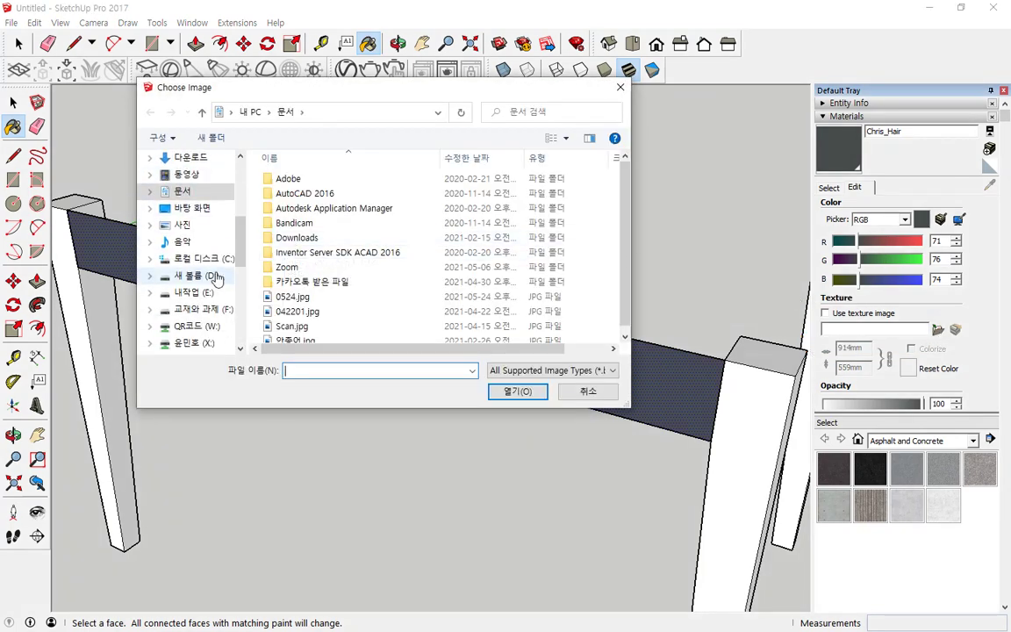
left_click(195, 242)
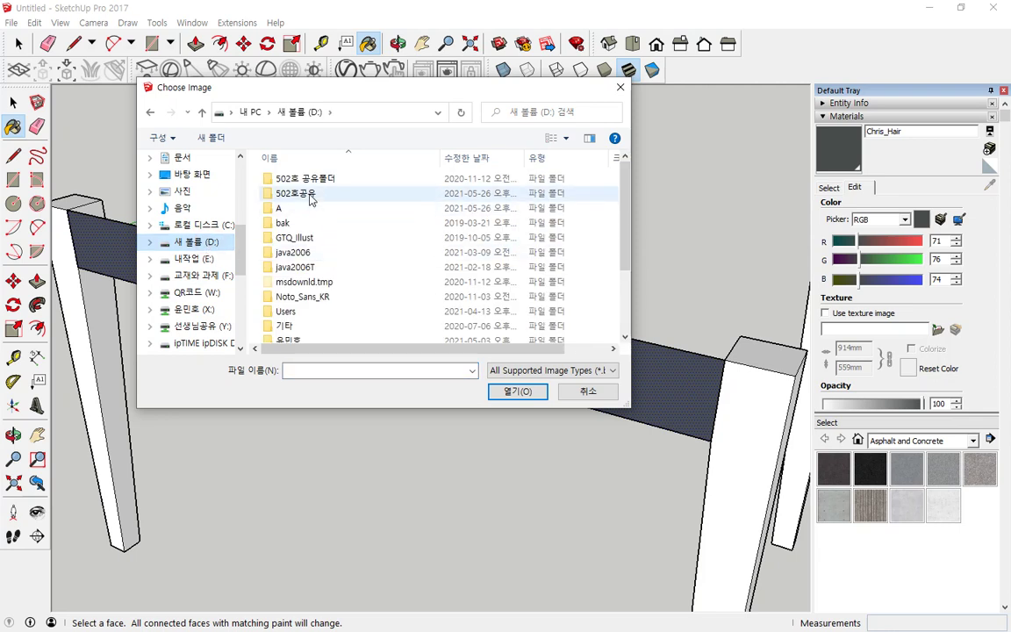
double_click(309, 194)
scroll(344, 298, "down", 2)
left_click(321, 275)
double_click(317, 262)
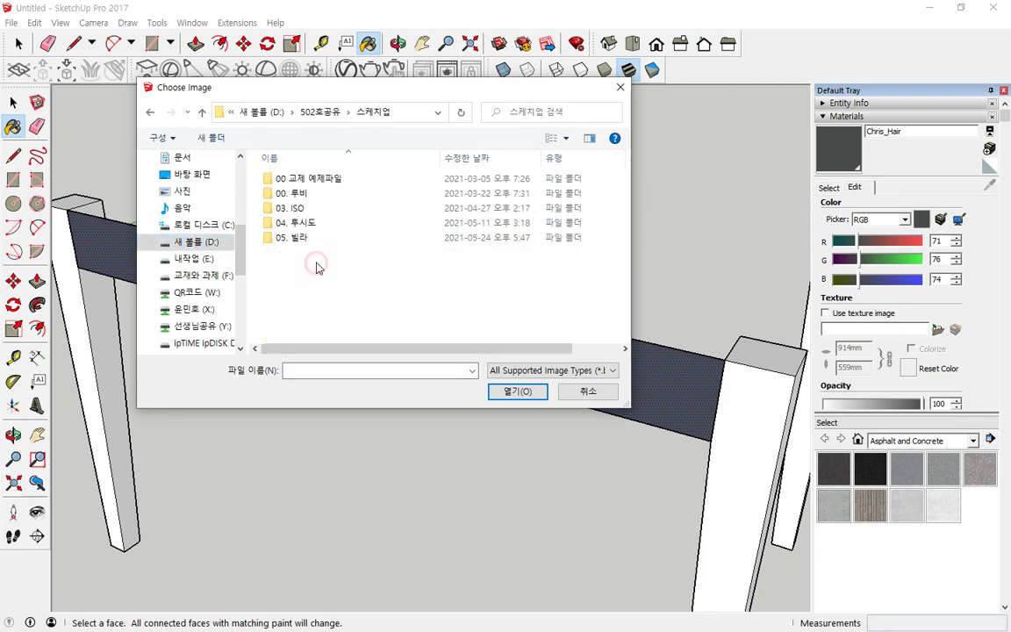
double_click(316, 175)
double_click(316, 180)
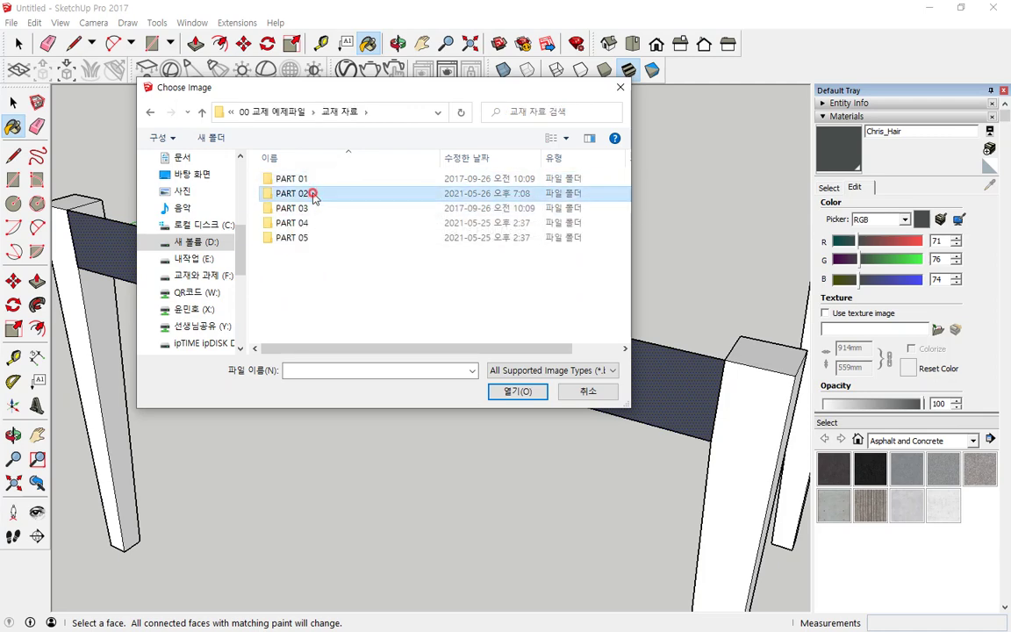
double_click(316, 193)
left_click(296, 193)
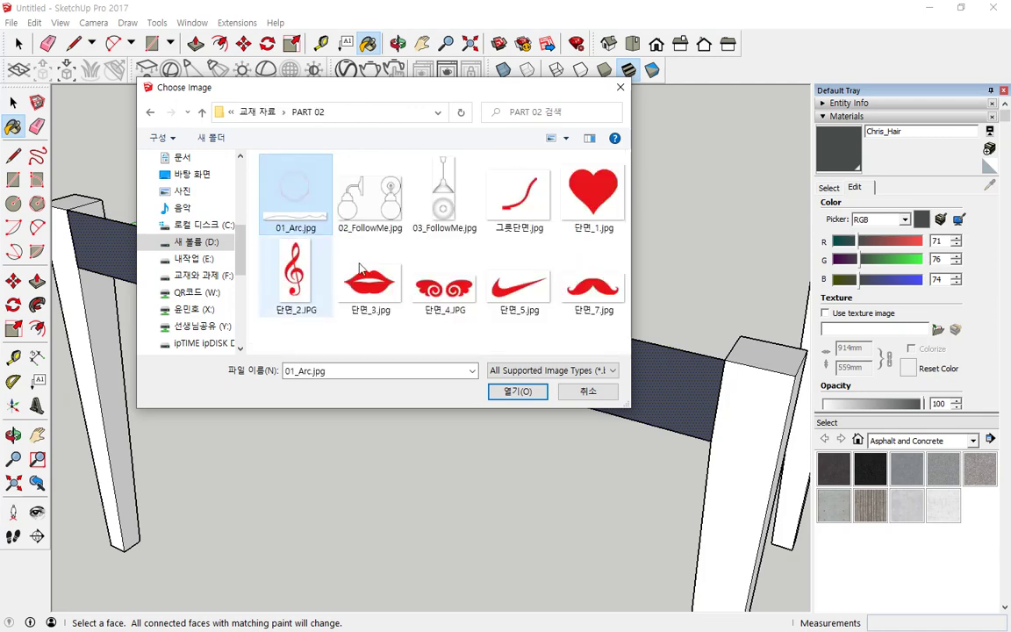
left_click(511, 390)
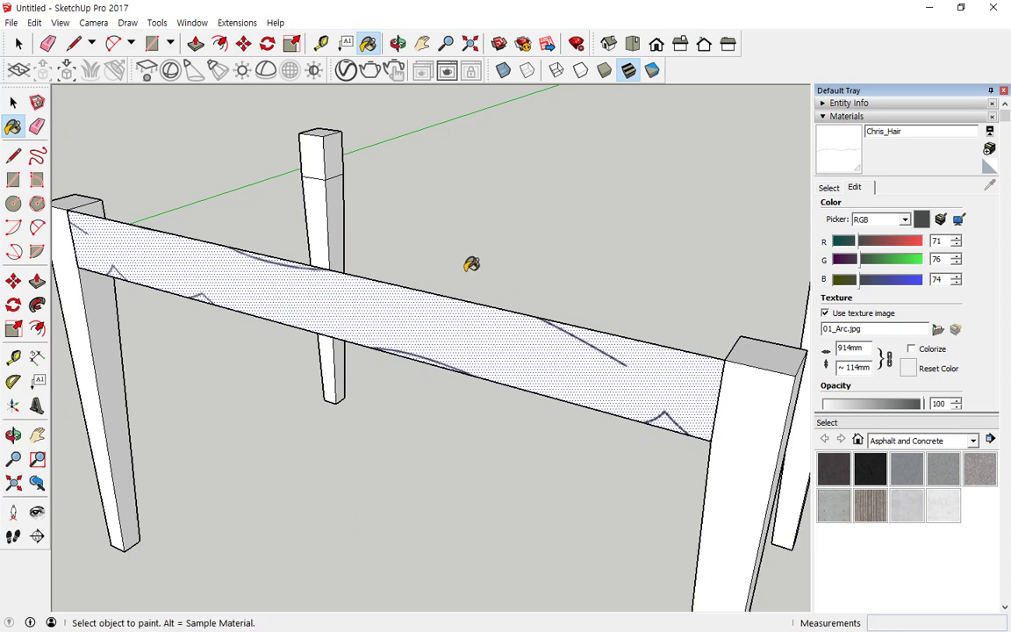
Undo the material's texture image and the painting of the apron face
left_click(18, 43)
key("ctrl+z")
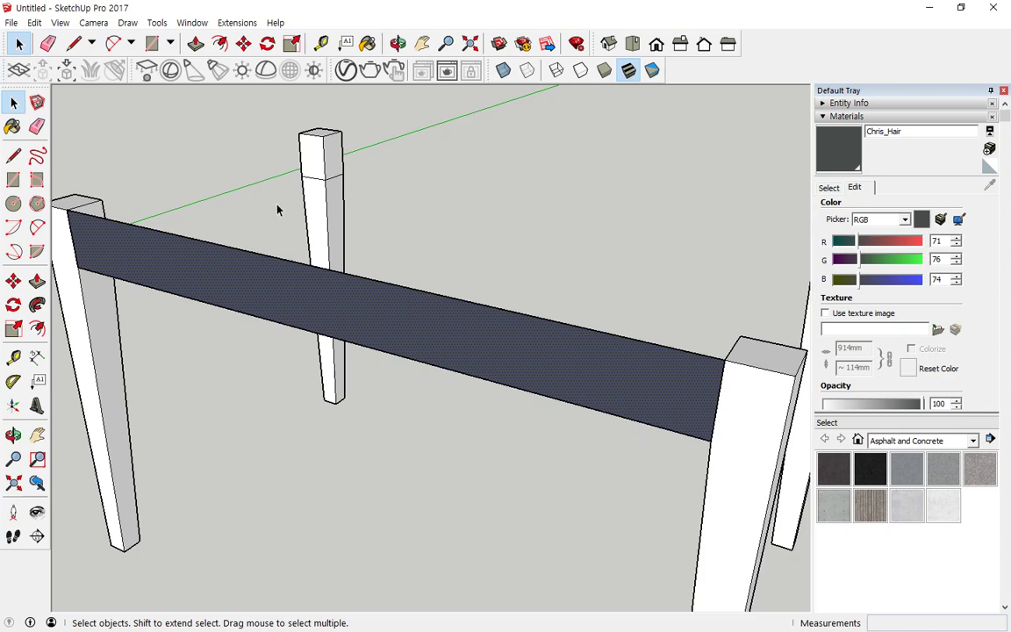
key("ctrl+z")
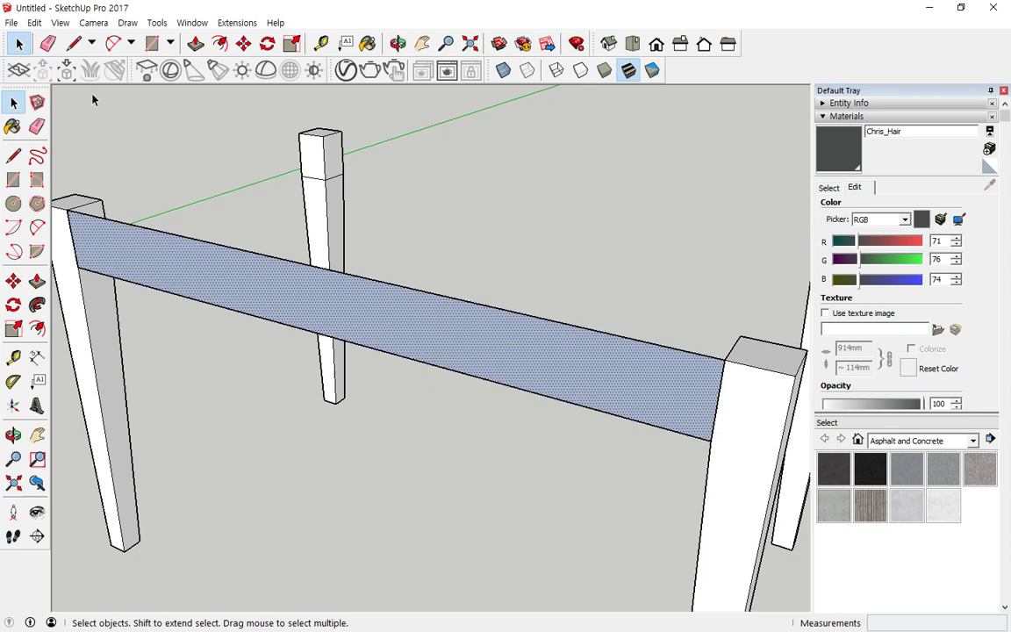
Import 01_Arc.jpg from the PART 02 folder with the image used as a Texture
left_click(11, 22)
left_click(74, 224)
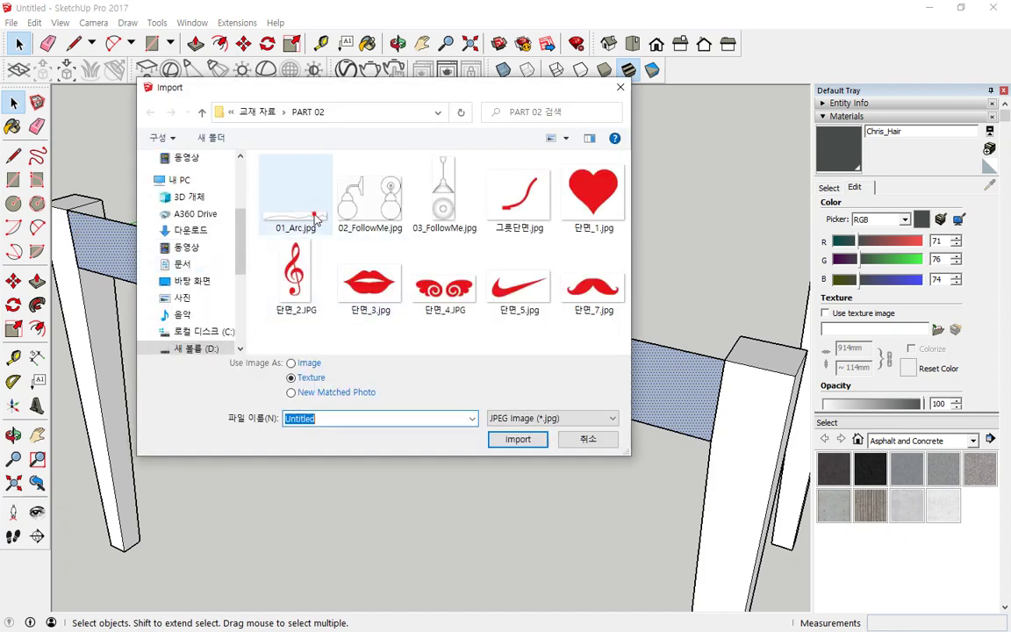
left_click(316, 217)
left_click(311, 378)
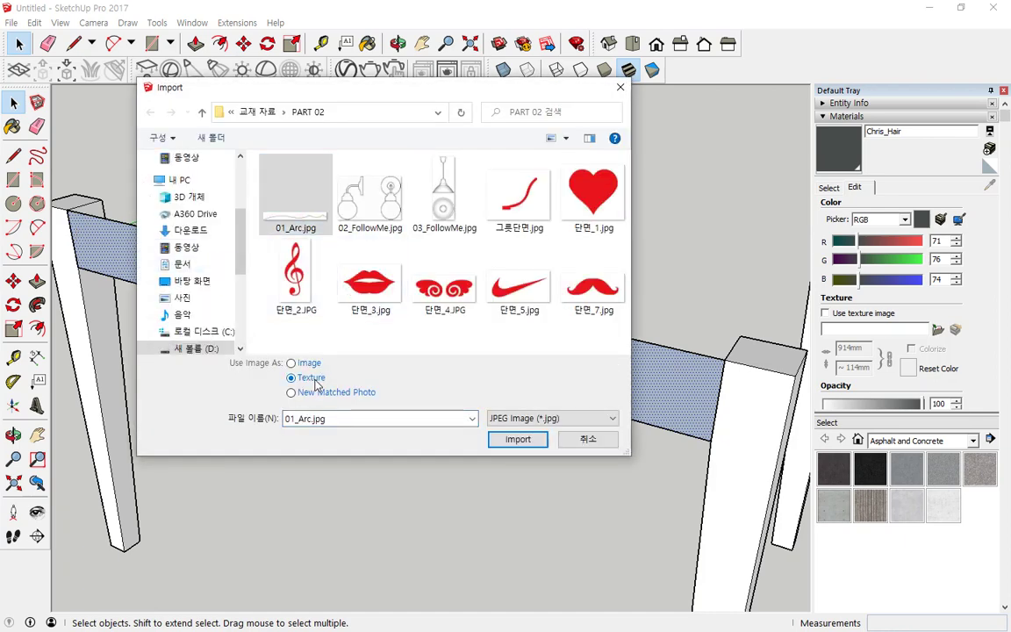
left_click(513, 439)
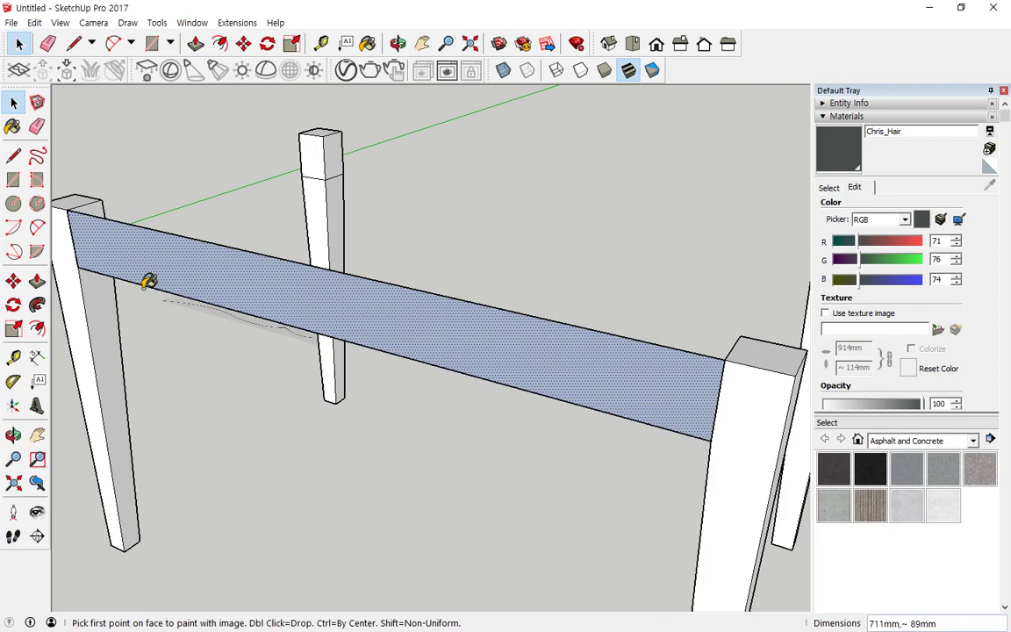
Place the arc texture on the apron face from its lower left corner up to the top edge, 100 mm high, and clear the selection
left_click(78, 267)
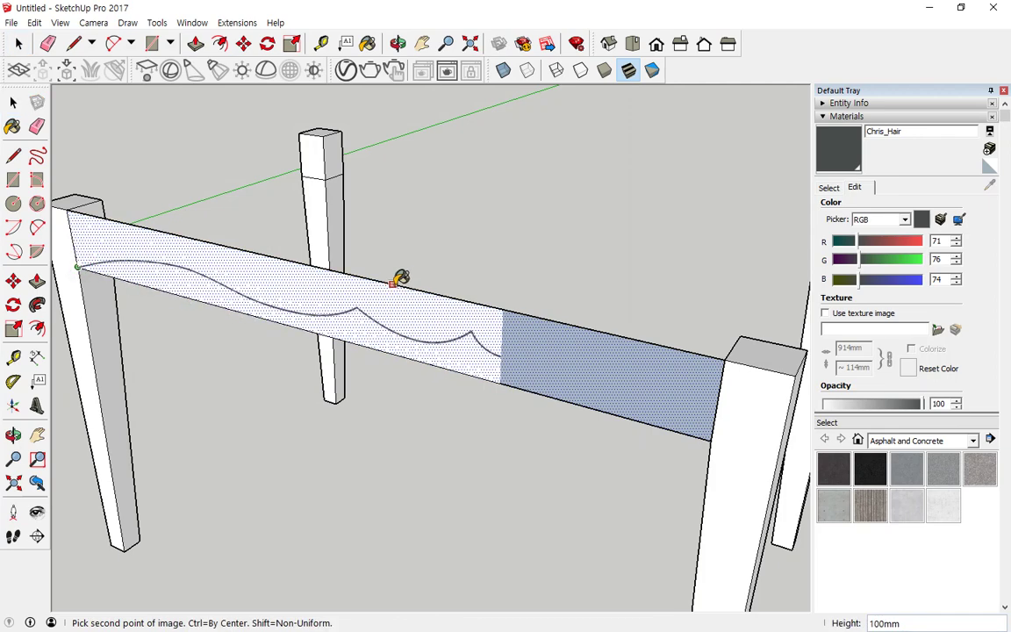
middle_click_drag(265, 544, 343, 478)
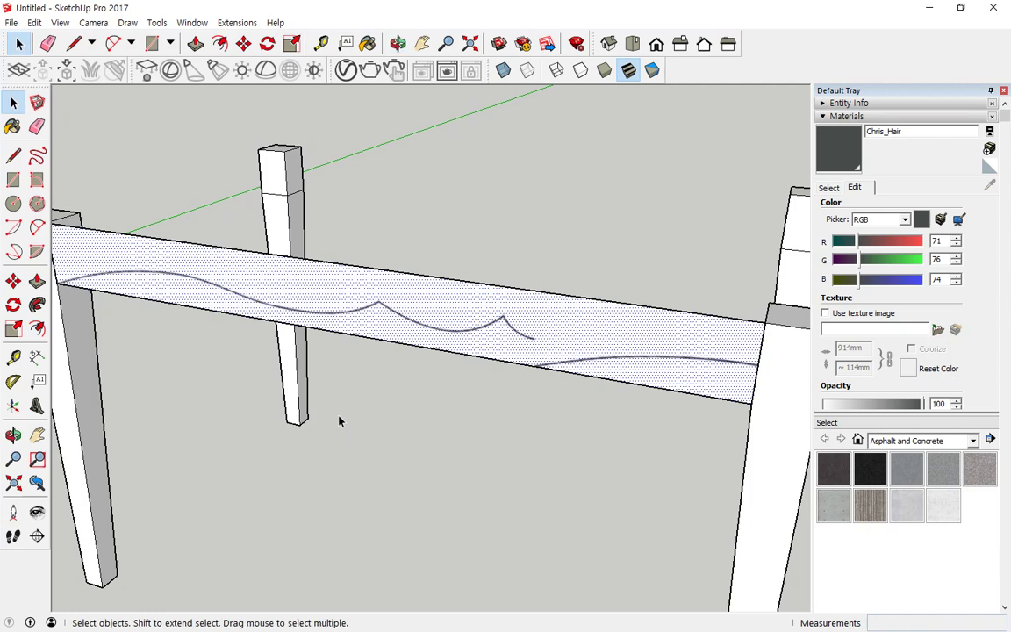
middle_click_drag(341, 420, 320, 415)
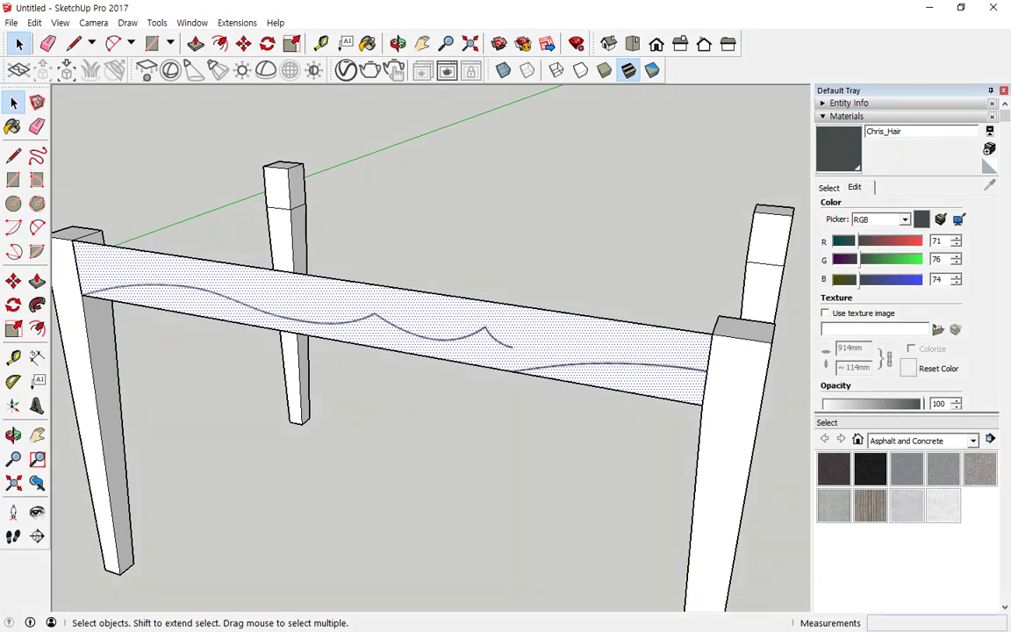
left_click(514, 402)
key("l")
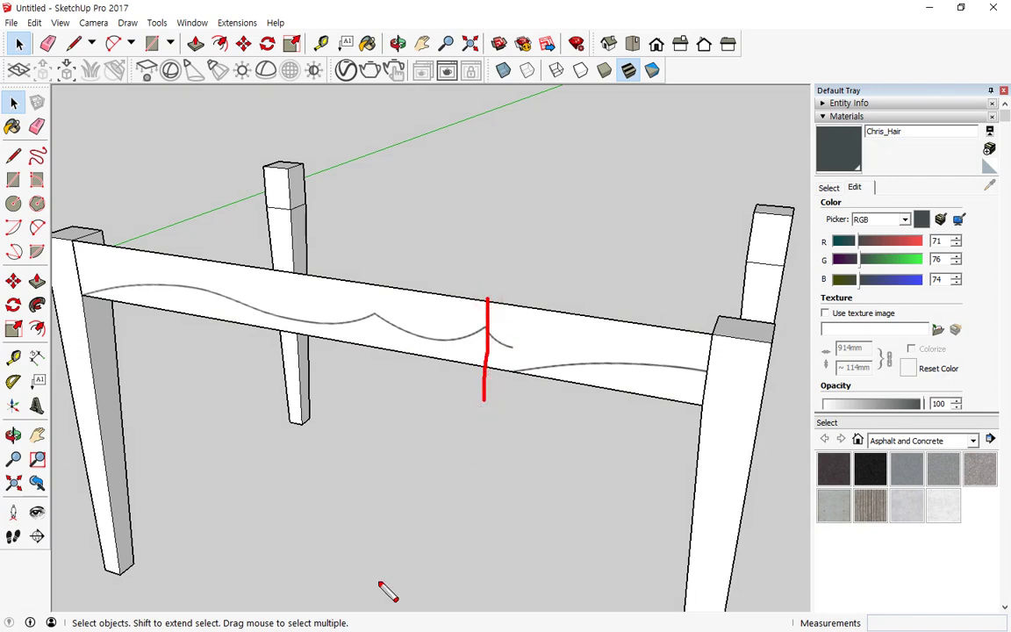
mouse_move(81, 294)
left_mouse_down()
mouse_move(92, 282)
mouse_move(380, 321)
left_mouse_up()
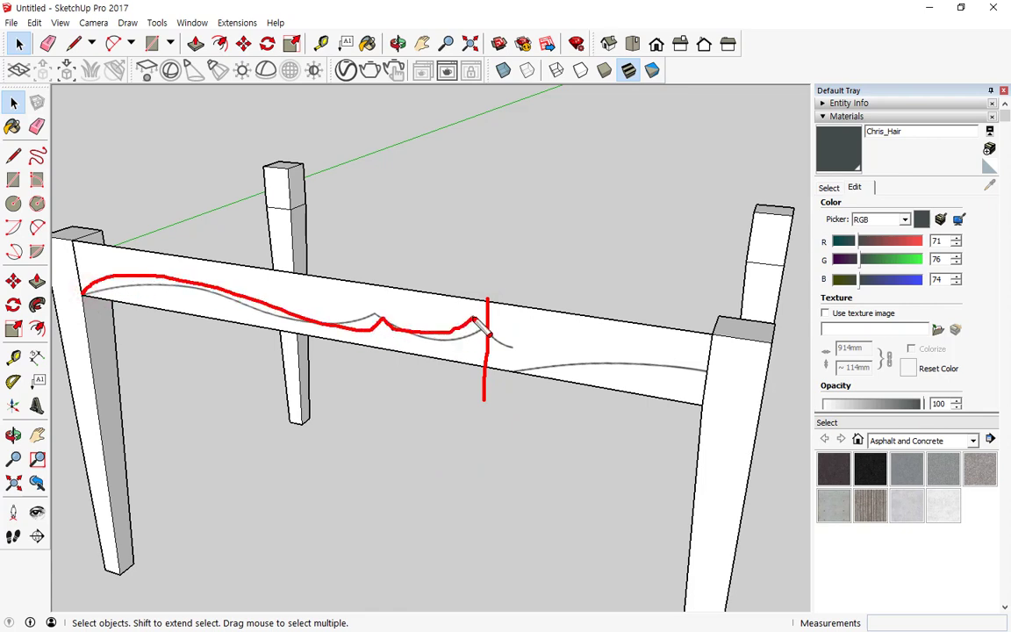
mouse_move(502, 345)
left_mouse_down()
mouse_move(718, 363)
mouse_move(804, 411)
left_mouse_up()
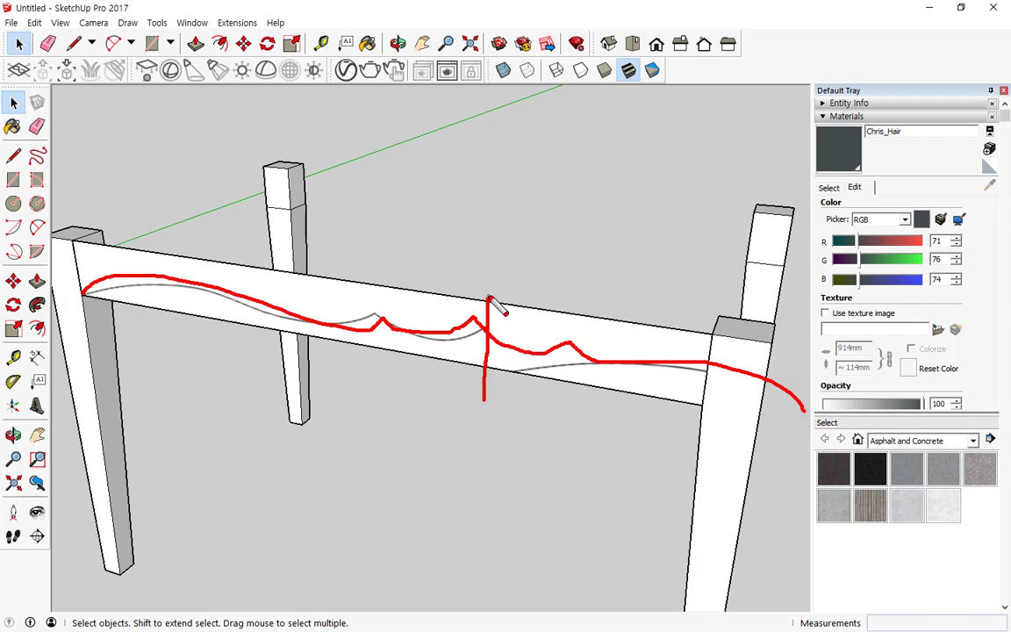
key("Escape")
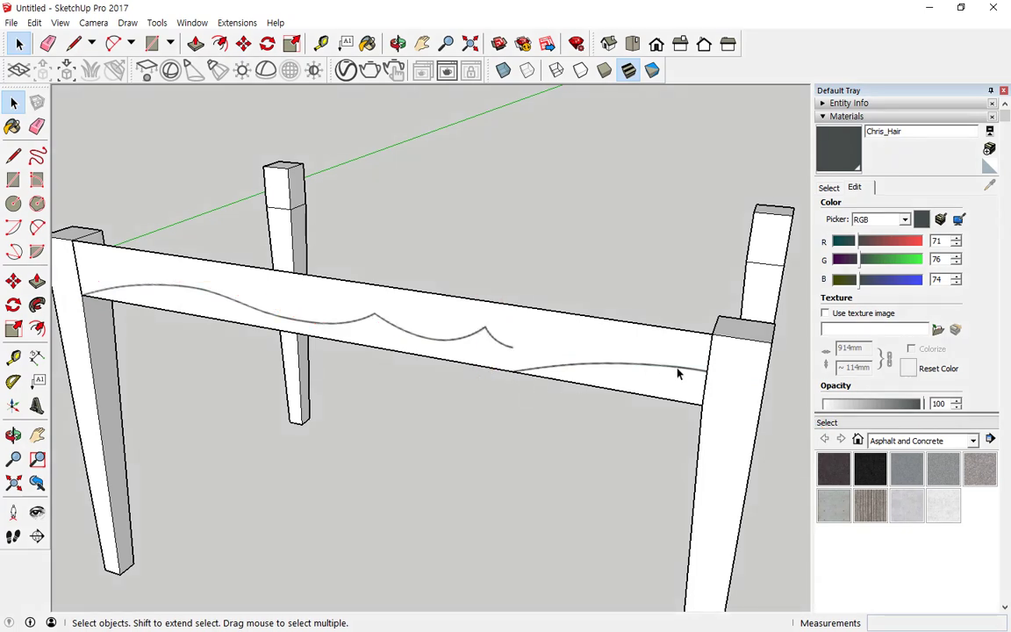
Shorten the apron face by moving its right end edge about 302 mm inward along the top edge to the curve's last peak
scroll(711, 424, "up", 3)
left_click(715, 377)
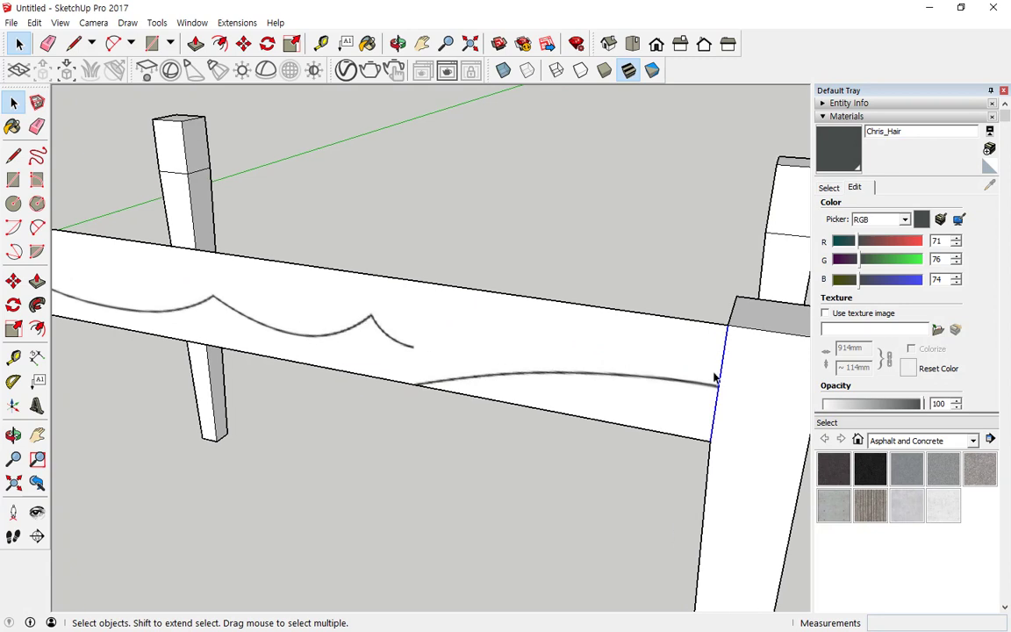
left_click(14, 281)
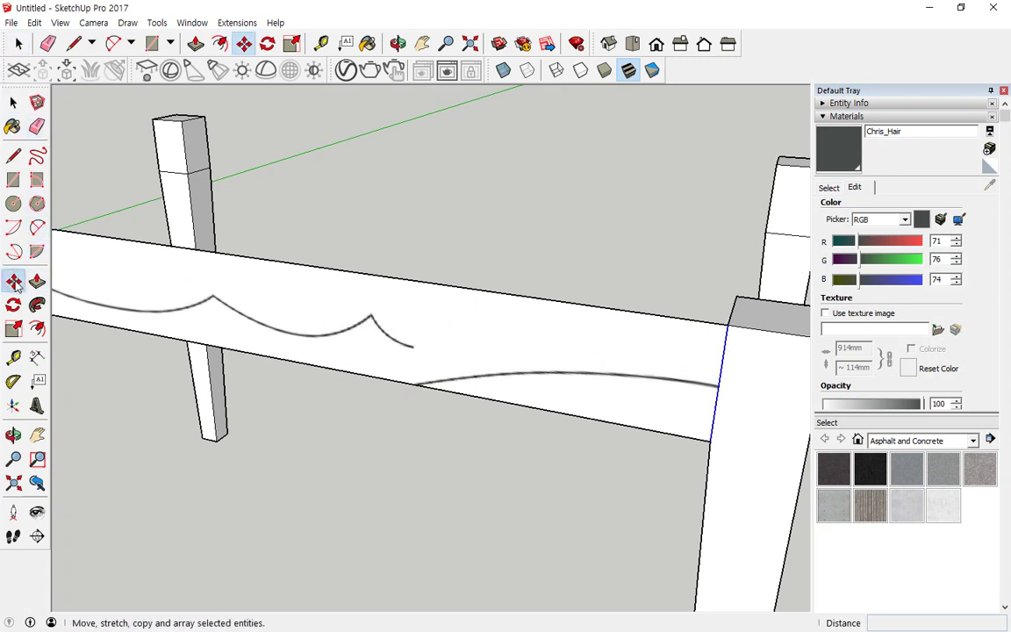
left_click(727, 324)
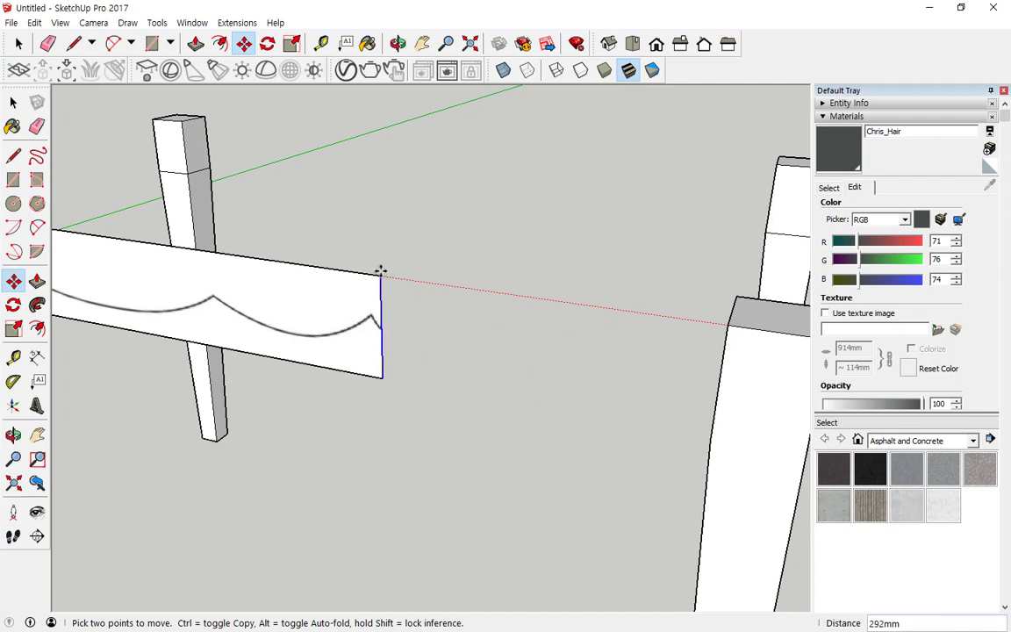
scroll(382, 272, "up", 5)
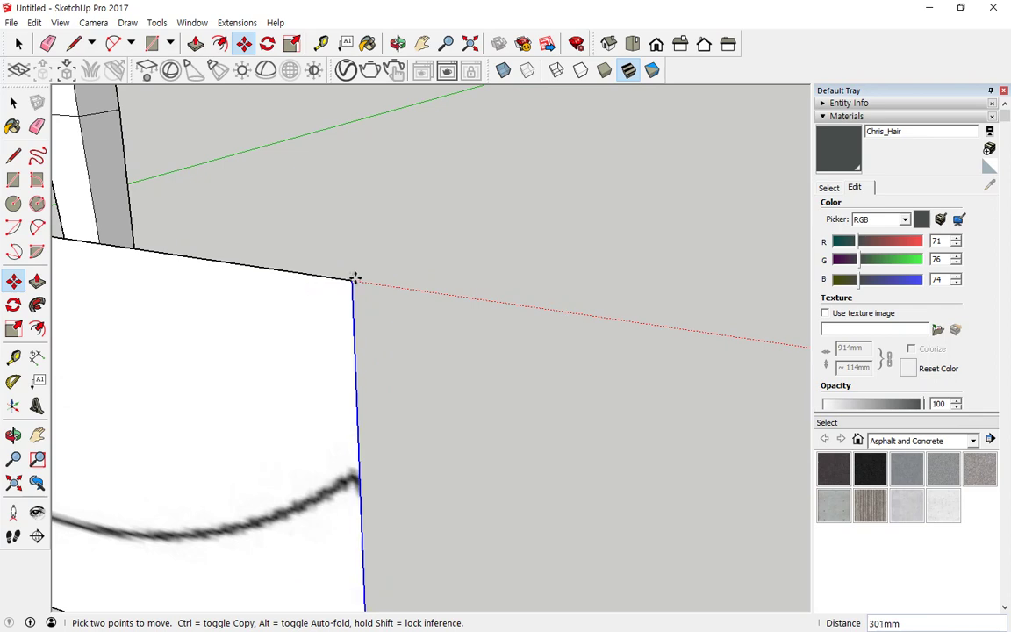
left_click(348, 279)
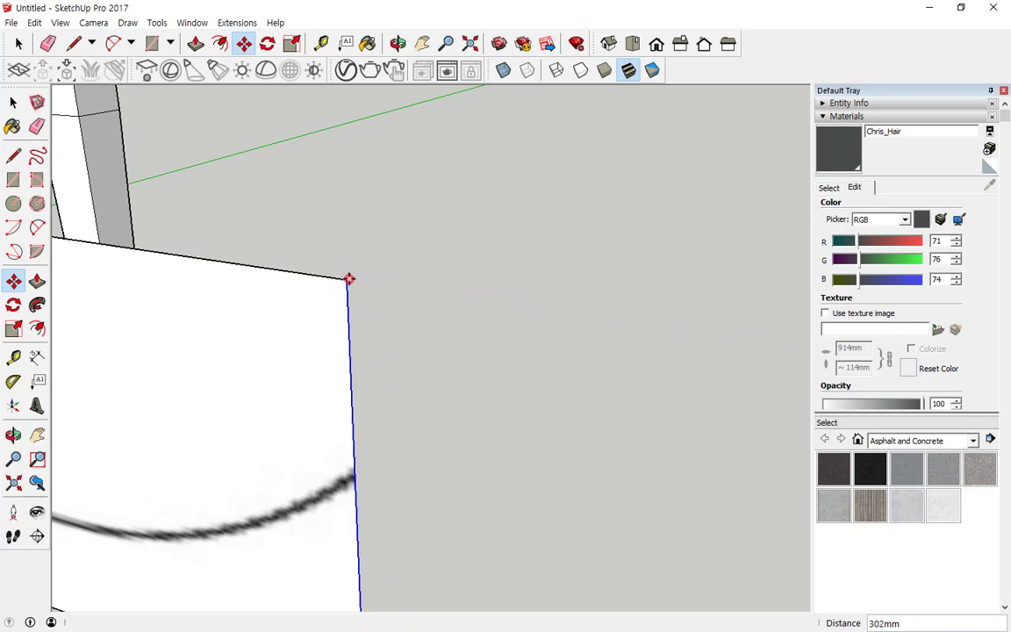
key("space")
scroll(457, 363, "down", 10)
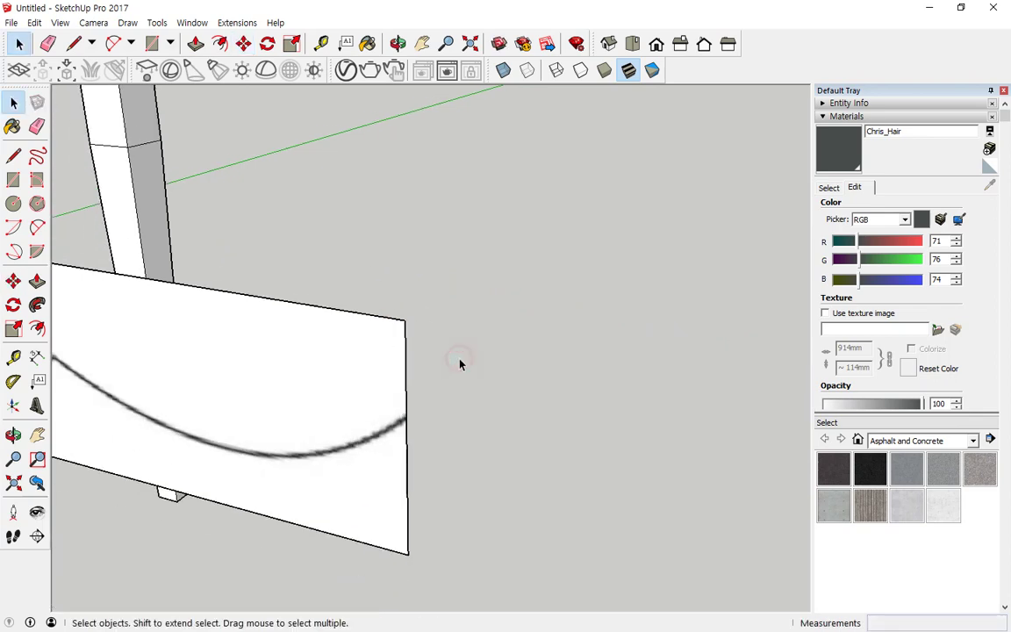
middle_click_drag(211, 366, 105, 328)
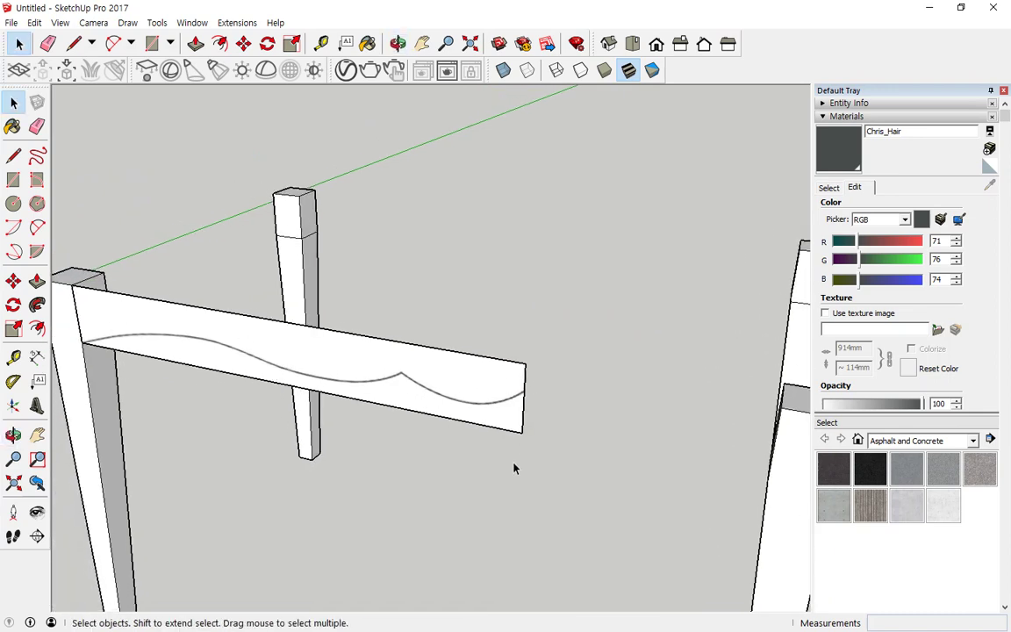
scroll(141, 358, "up", 1)
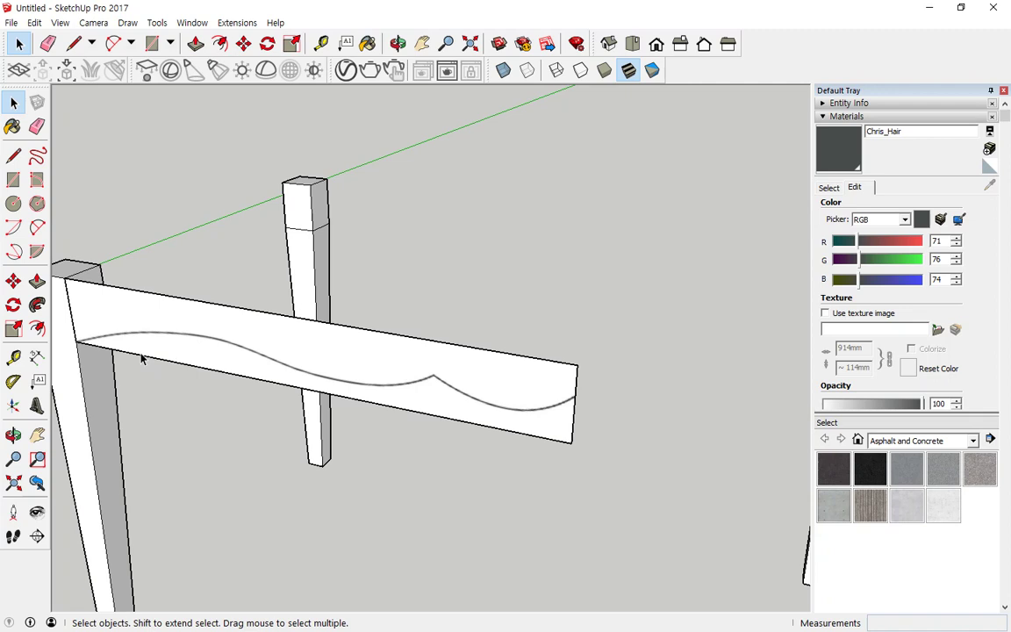
mouse_move(78, 345)
left_mouse_down()
mouse_move(192, 341)
mouse_move(387, 379)
mouse_move(576, 387)
left_mouse_up()
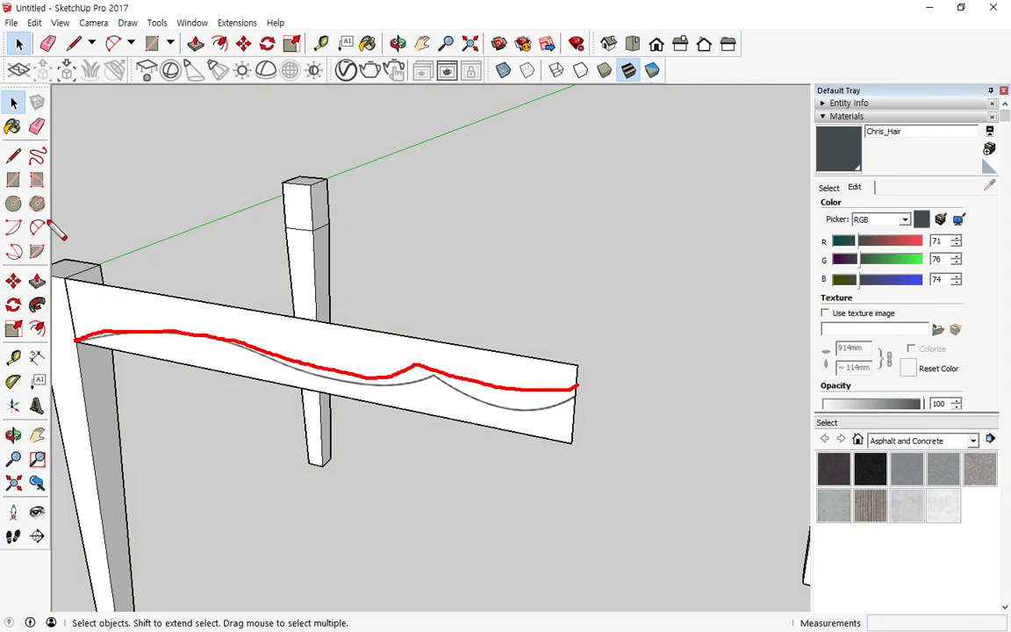
mouse_move(38, 252)
left_mouse_down()
mouse_move(64, 258)
mouse_move(40, 231)
mouse_move(11, 267)
left_mouse_up()
key("Delete")
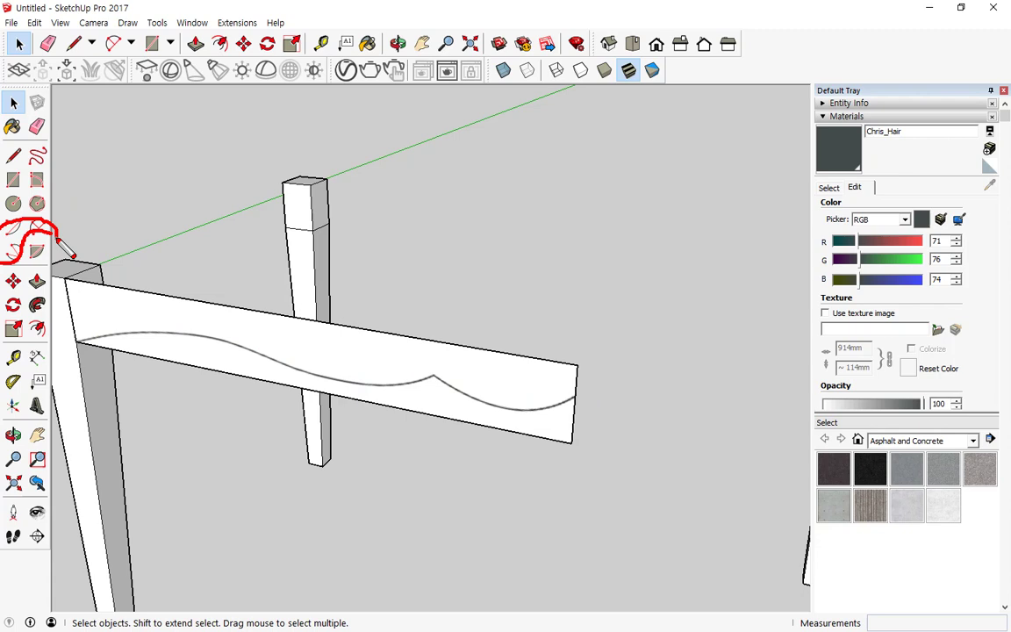
Trace the first hump of the curve with a two-point arc about 246 mm long, starting at the apron's lower corner beside the leg
left_click(37, 228)
scroll(86, 338, "up", 3)
left_click(71, 335)
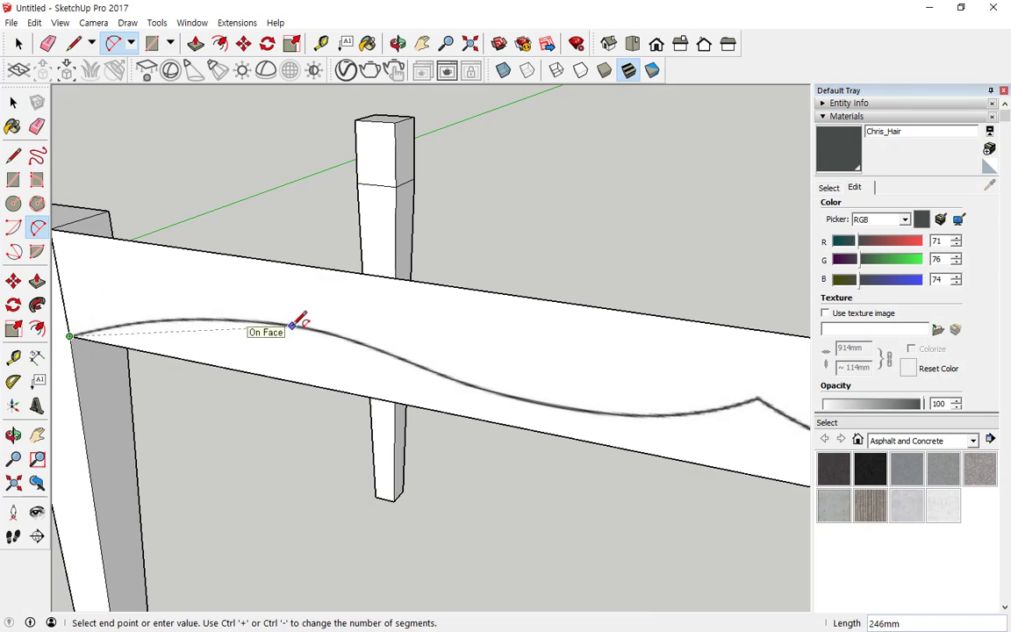
left_click(292, 326)
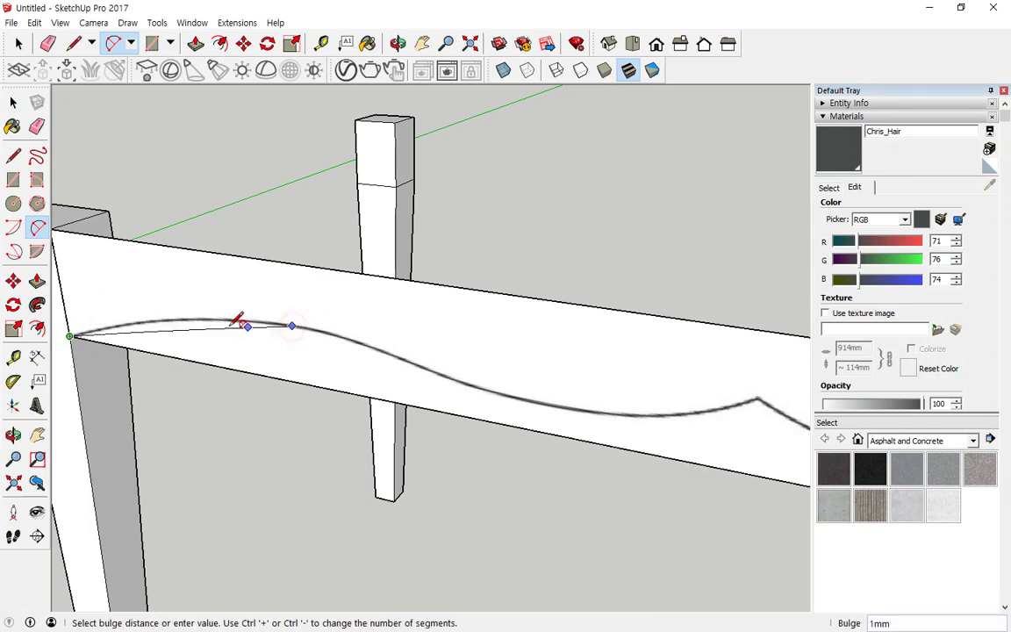
left_click(176, 314)
middle_click_drag(280, 248, 228, 280)
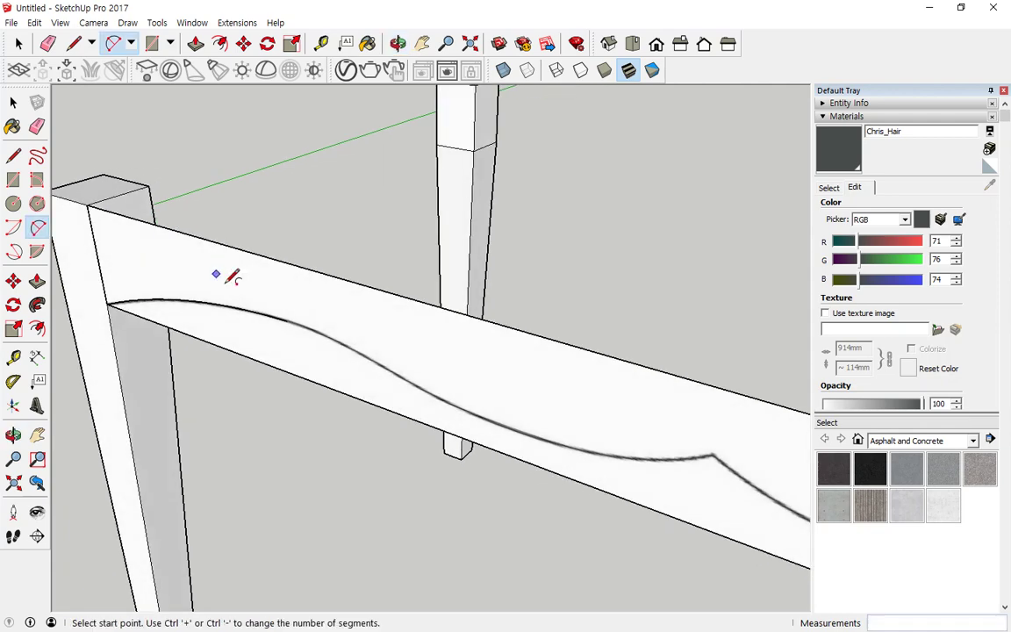
Continue tracing the curve with a tangent arc about 109 mm long, followed by another arc through the first trough
left_click(289, 321)
scroll(412, 381, "up", 2)
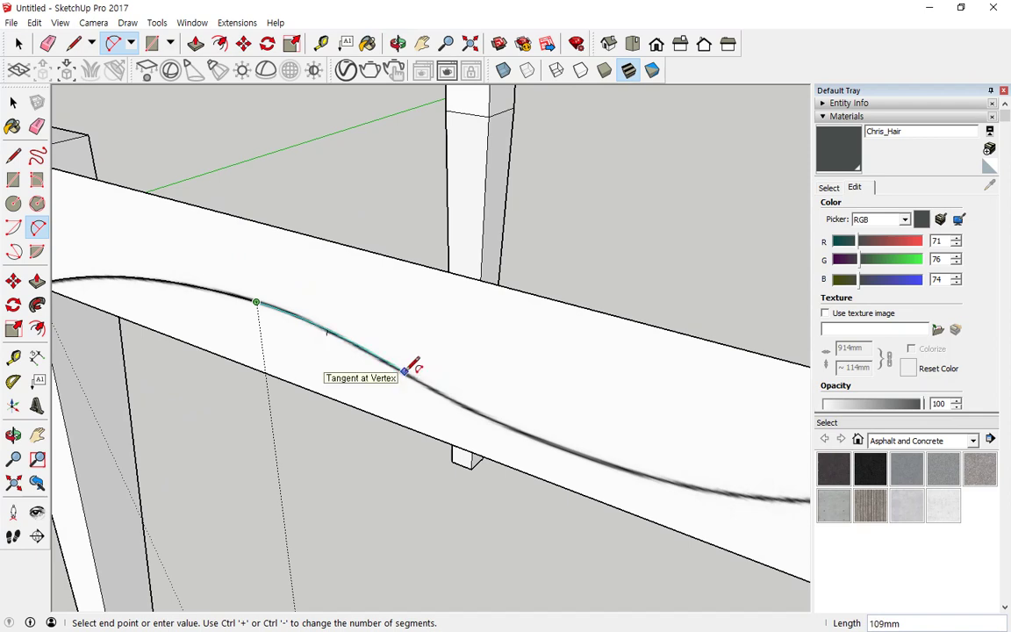
double_click(404, 372)
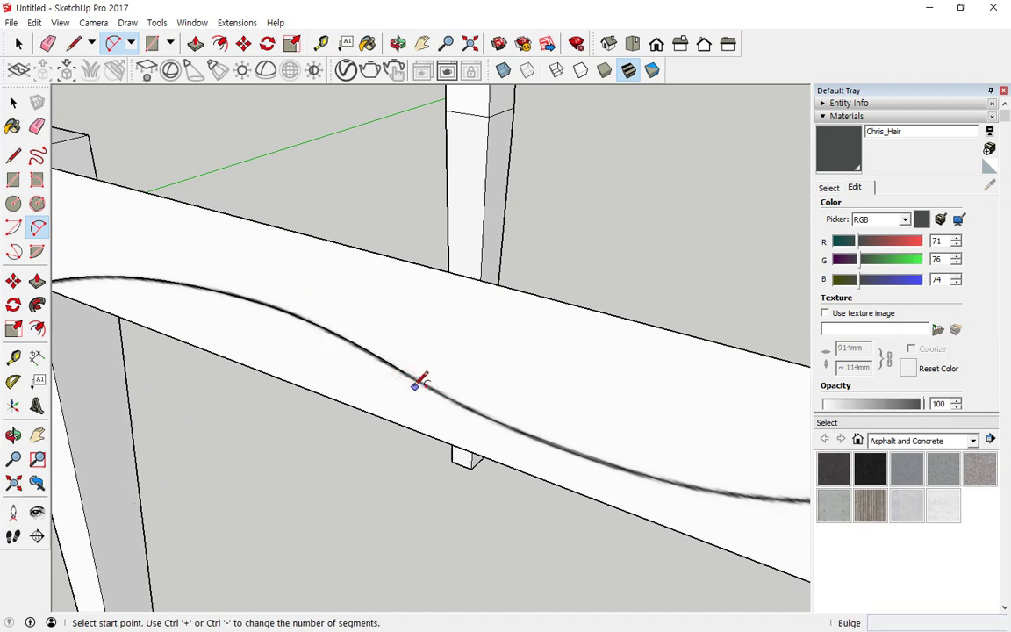
left_click(405, 372)
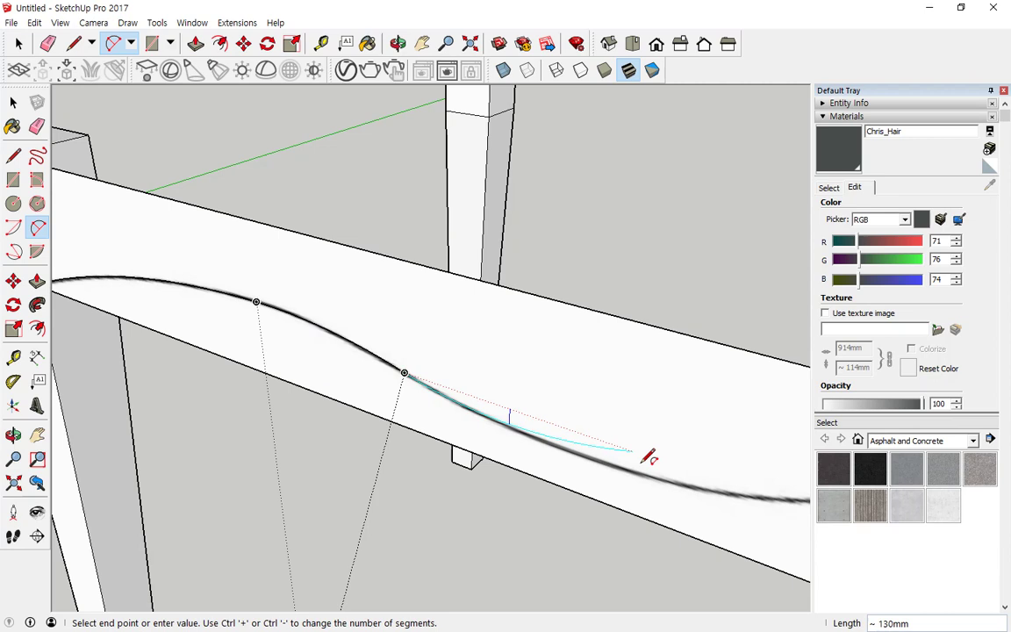
left_click(771, 498)
middle_click_drag(711, 474, 681, 377)
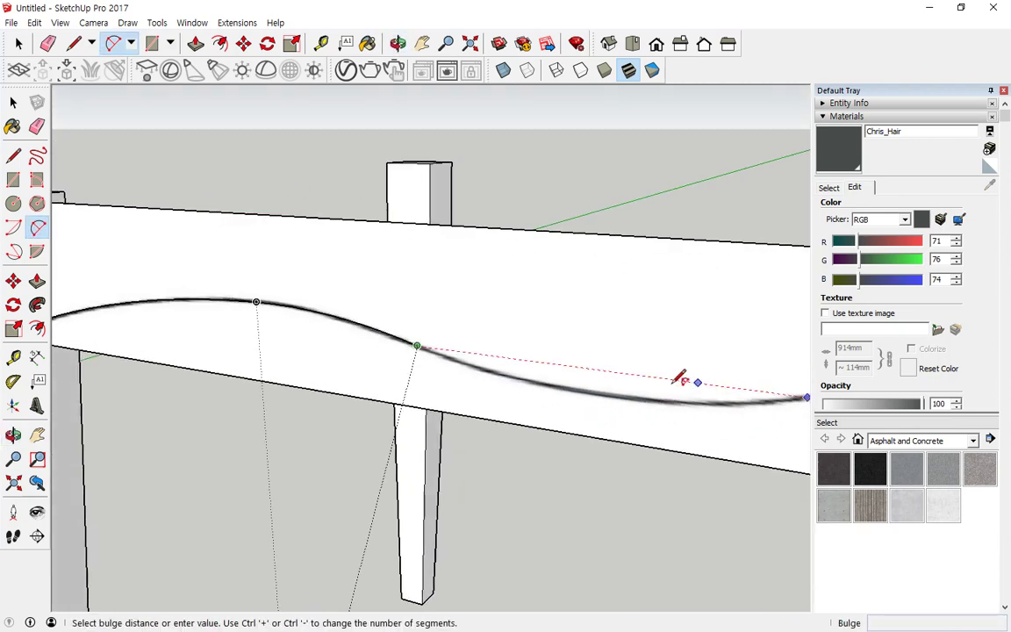
left_click(603, 393)
middle_click_drag(582, 428, 375, 409)
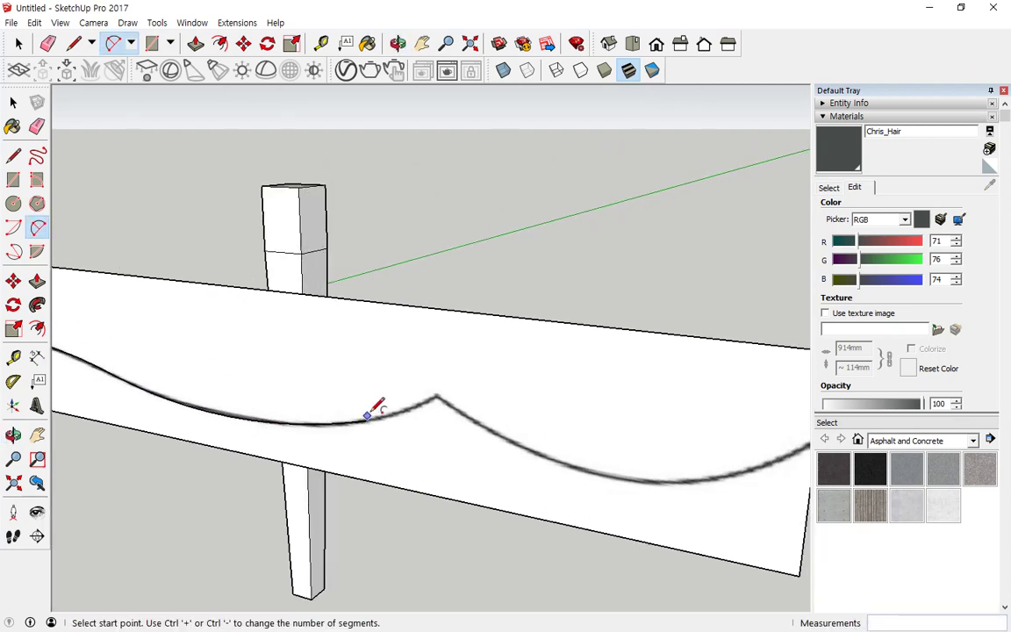
Add a short tangent arc from the end of the trough arc up to the curve's peak
left_click(368, 419)
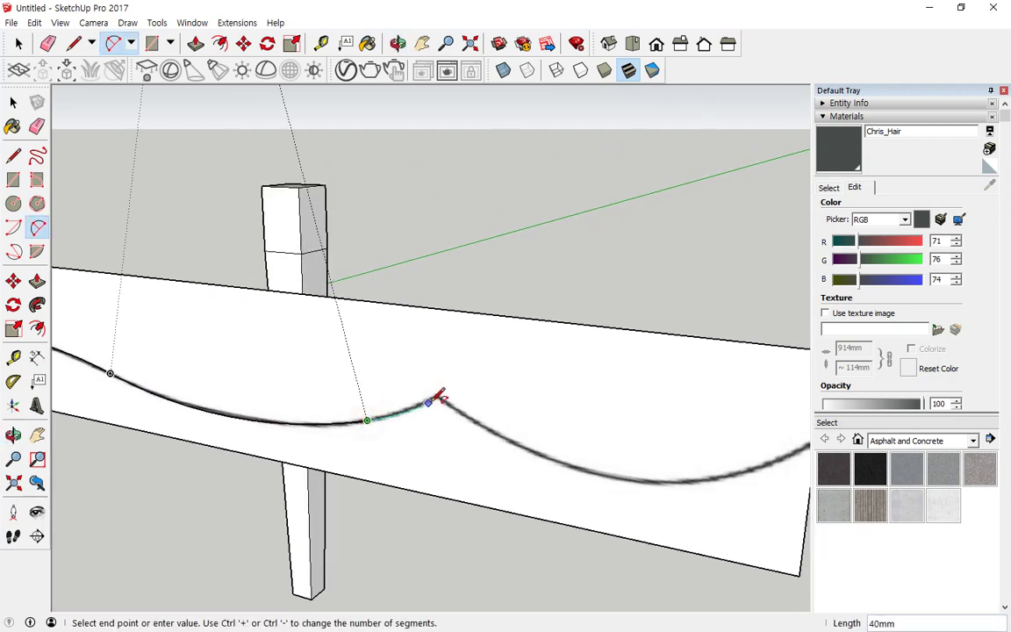
left_click(437, 395)
left_click(437, 394)
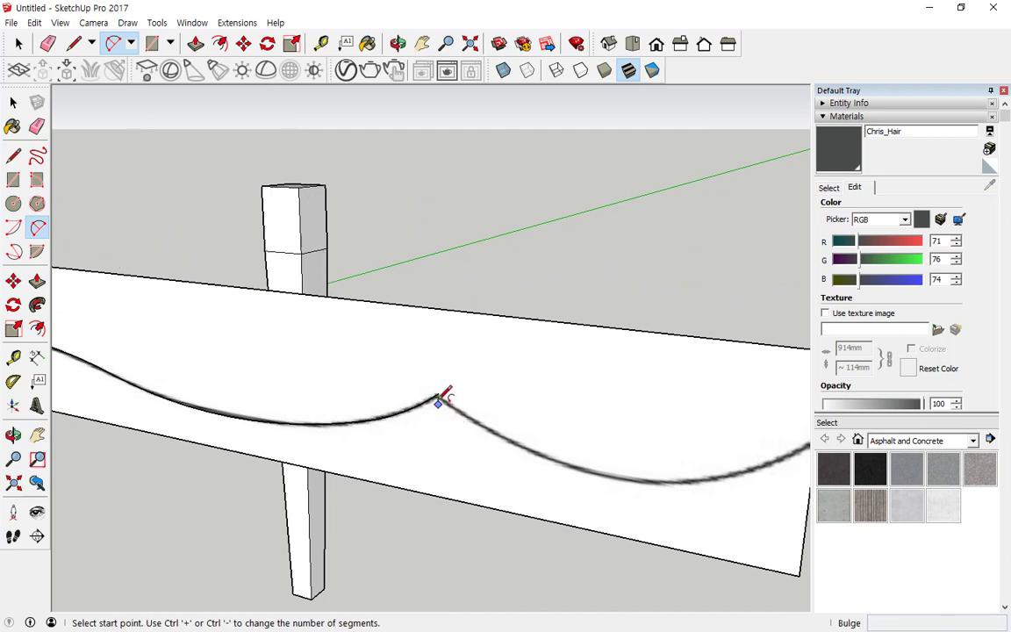
Try to trace the curve from the peak to near the apron's end with a single arc of about 25 mm bulge
left_click(437, 395)
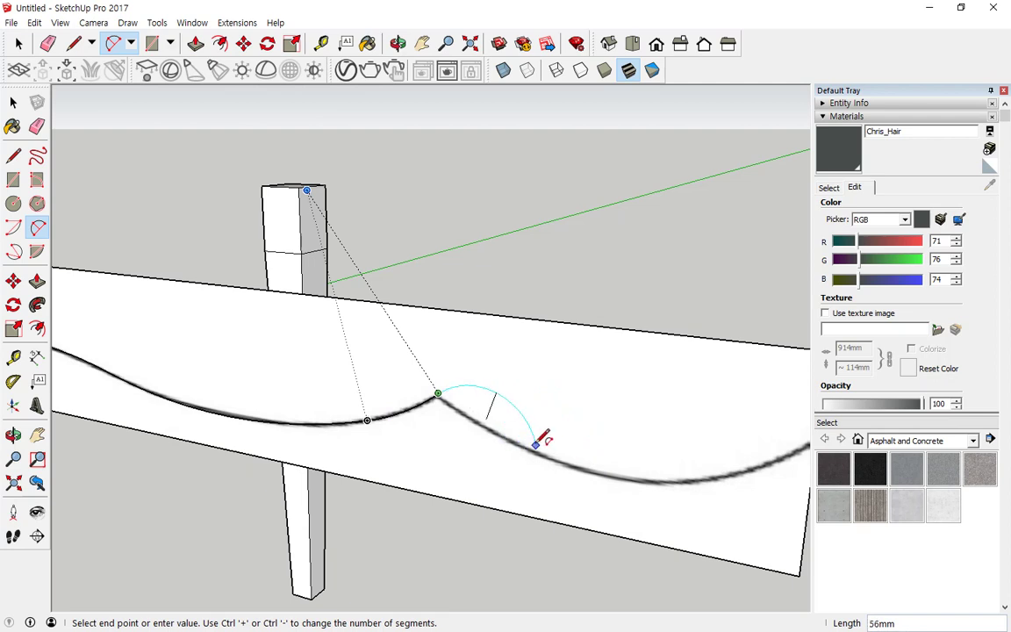
key("Left")
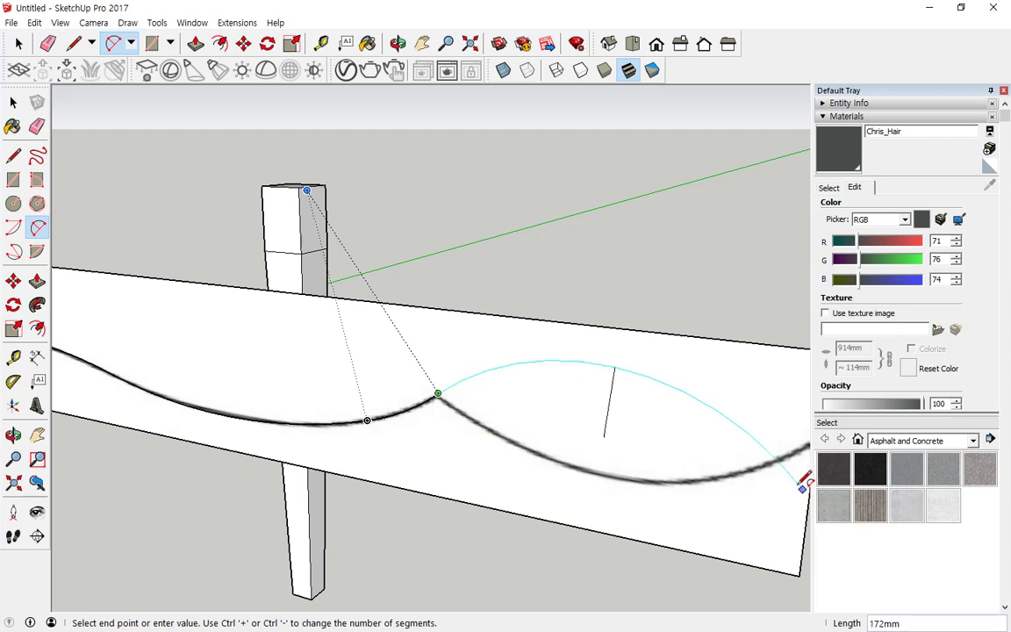
left_click(795, 452)
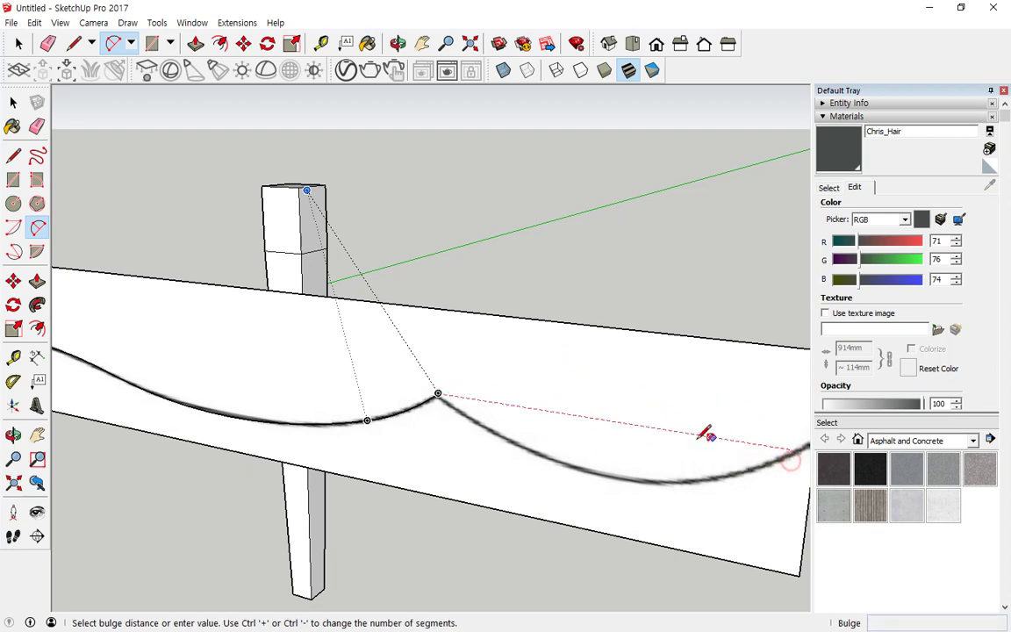
left_click(612, 471)
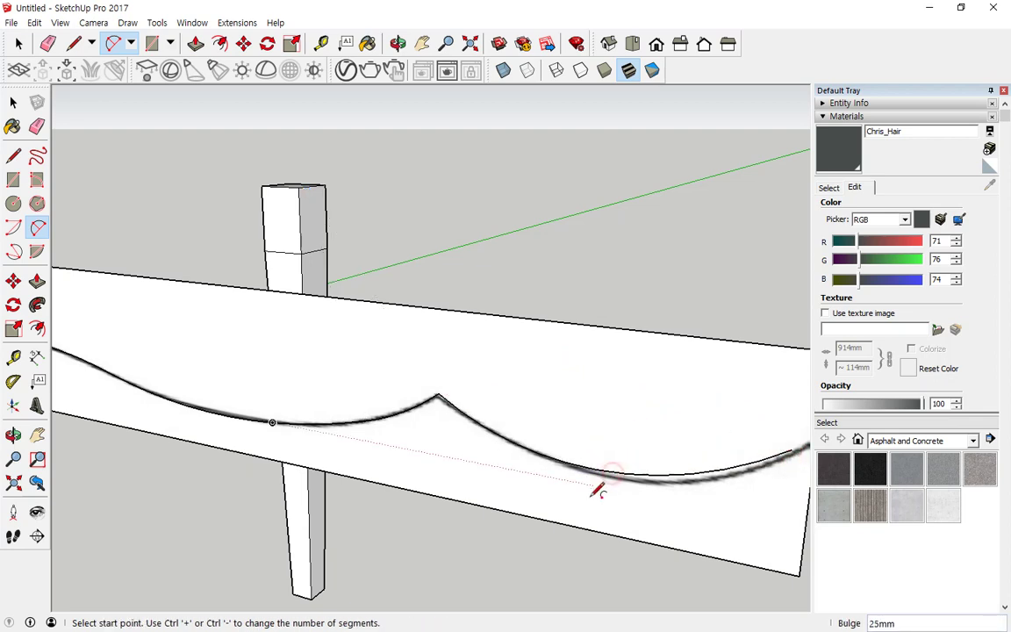
Try a shorter arc with about 7 mm bulge down from the peak, and undo it
left_click(438, 392)
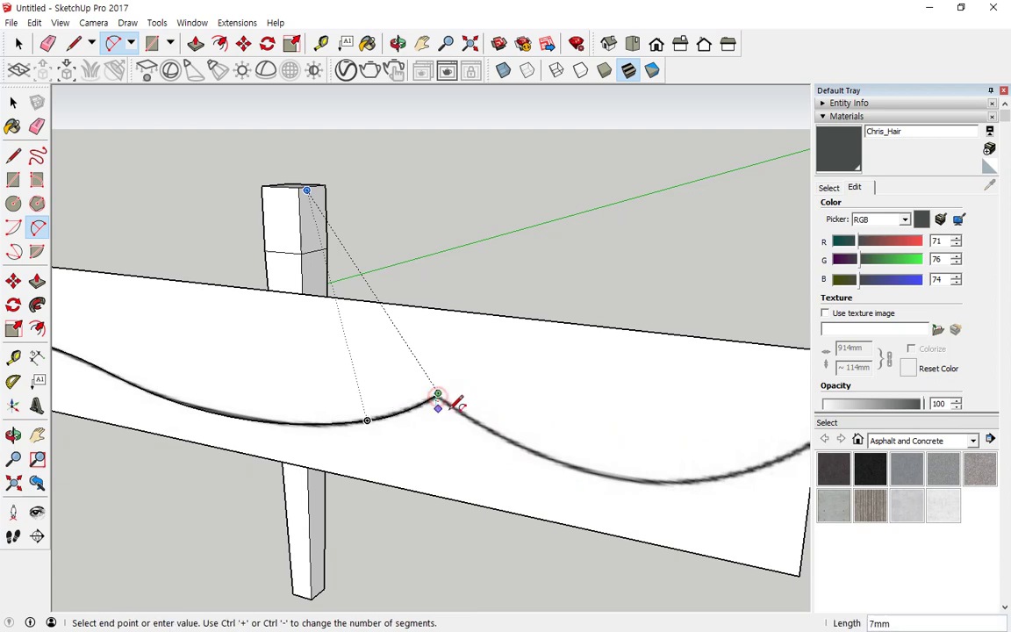
left_click(525, 446)
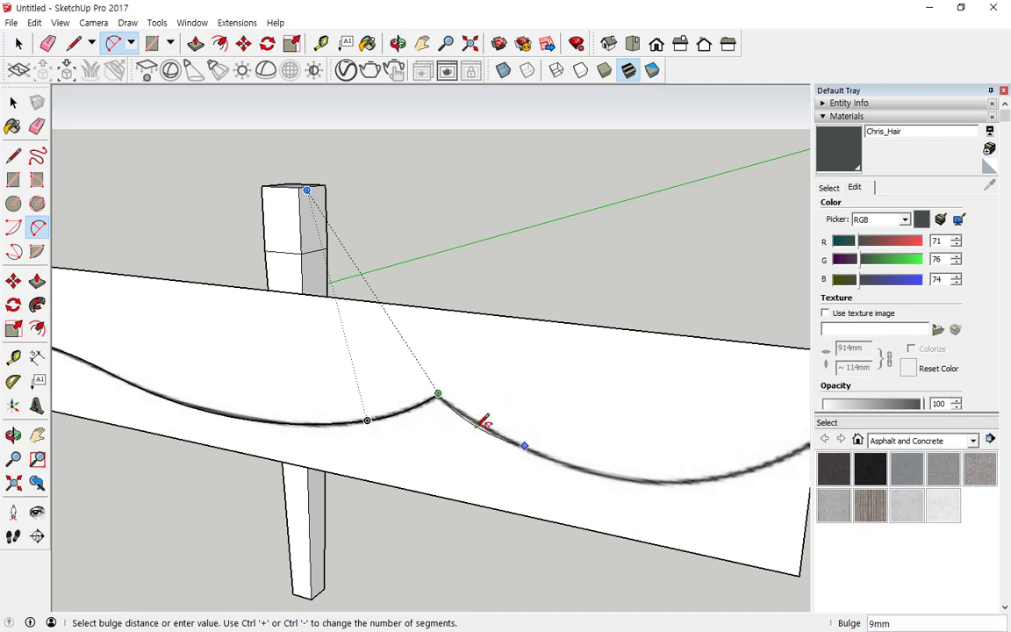
scroll(483, 421, "up", 2)
scroll(481, 422, "up", 1)
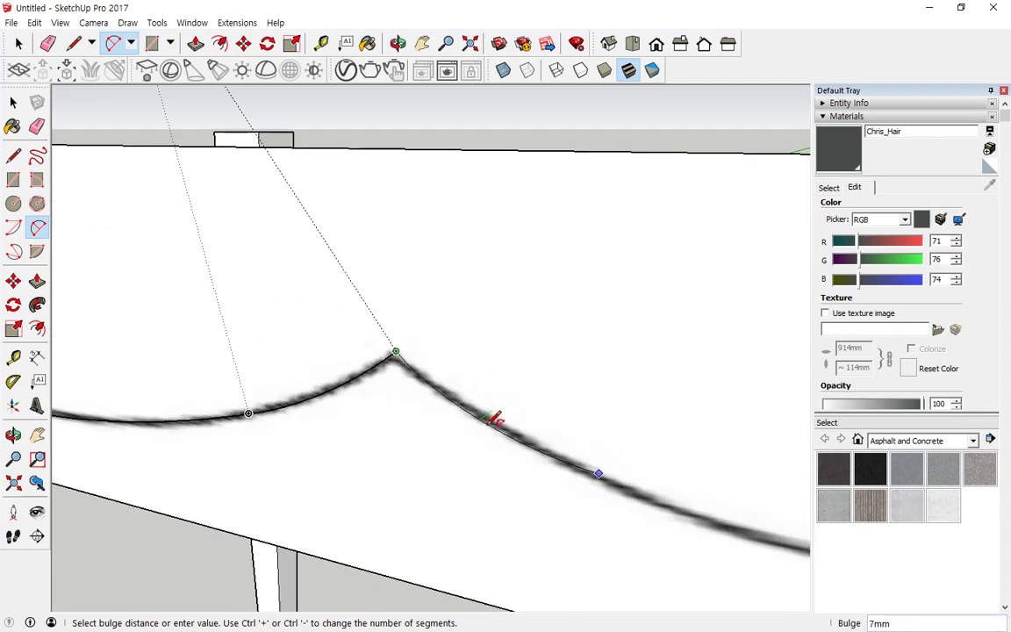
left_click(494, 421)
middle_click_drag(409, 402, 88, 419)
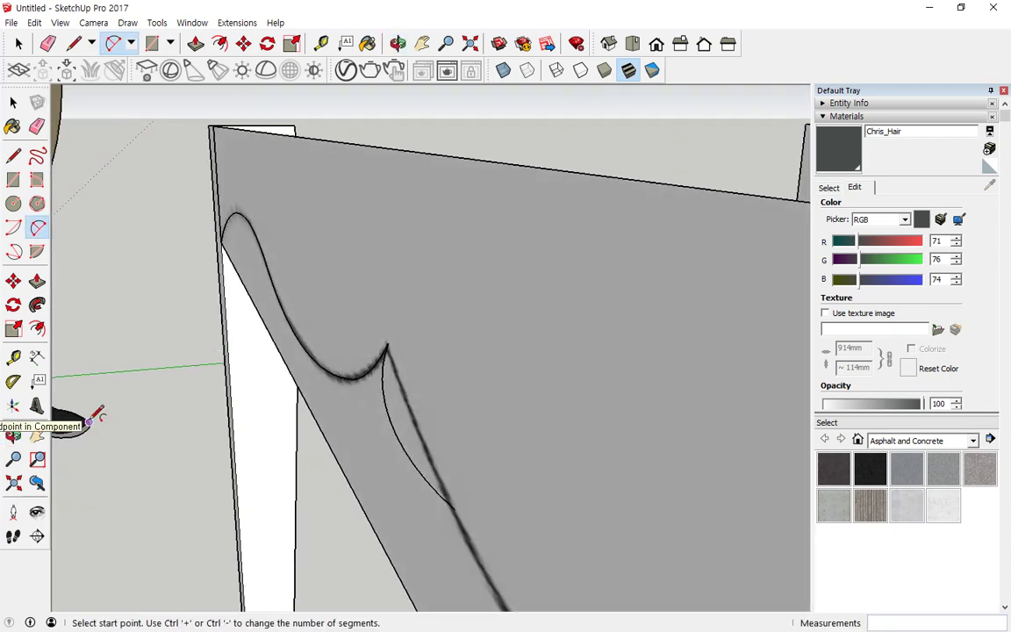
key("ctrl+z")
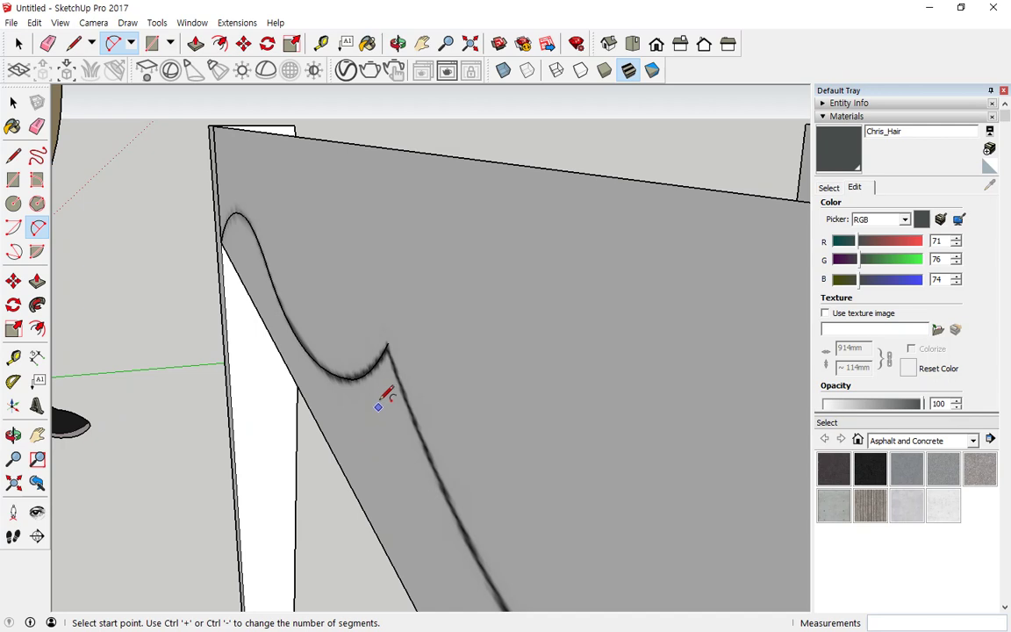
Trace the first part of the curve beyond the peak with a short, shallow arc lying on the apron face
left_click(387, 343)
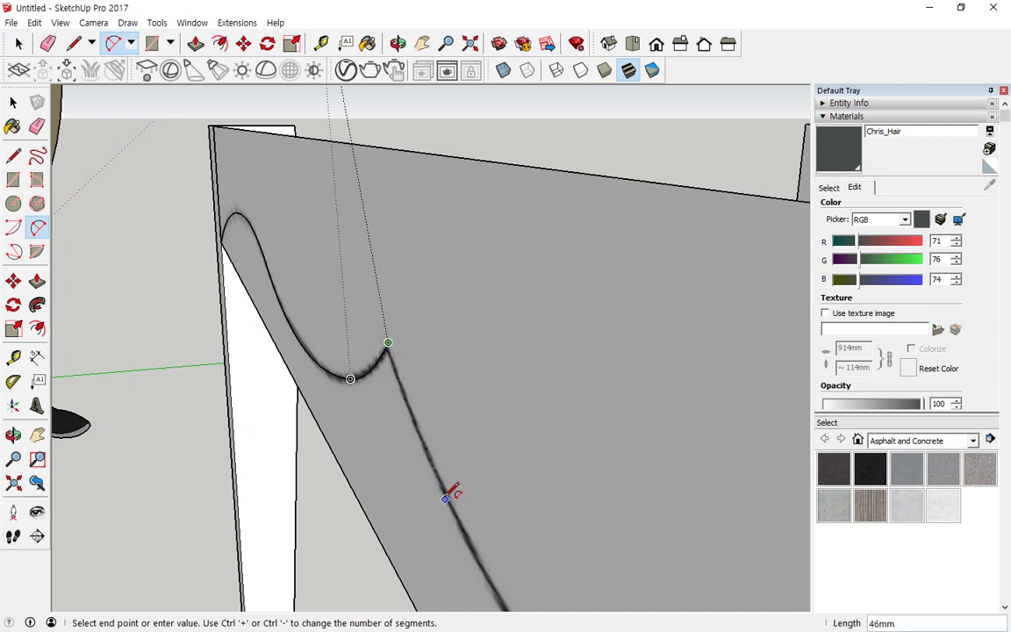
middle_click_drag(451, 490, 558, 472)
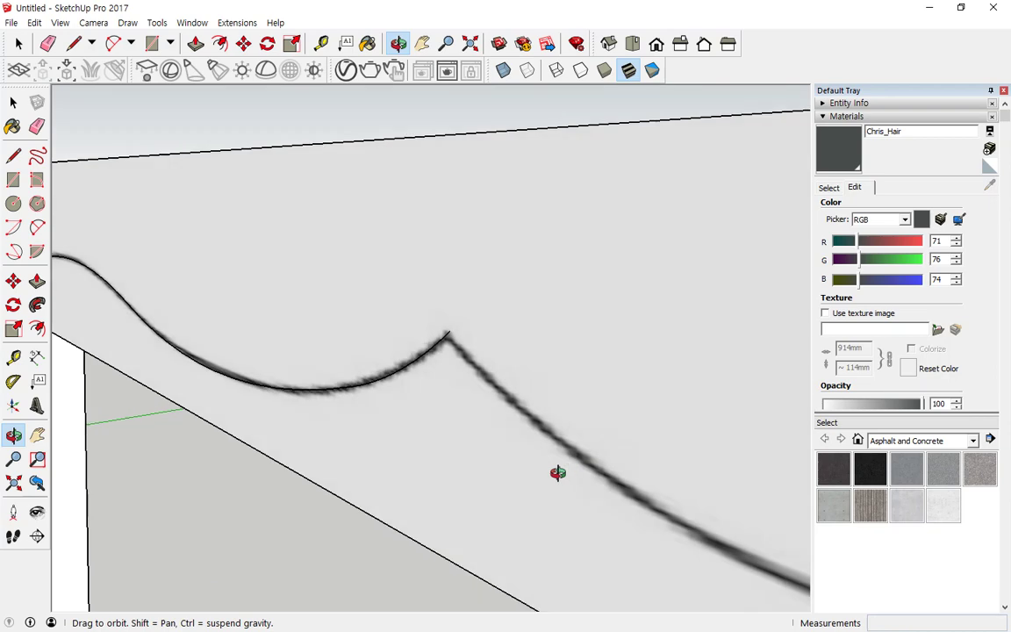
left_click(531, 406)
middle_click_drag(525, 413, 552, 441)
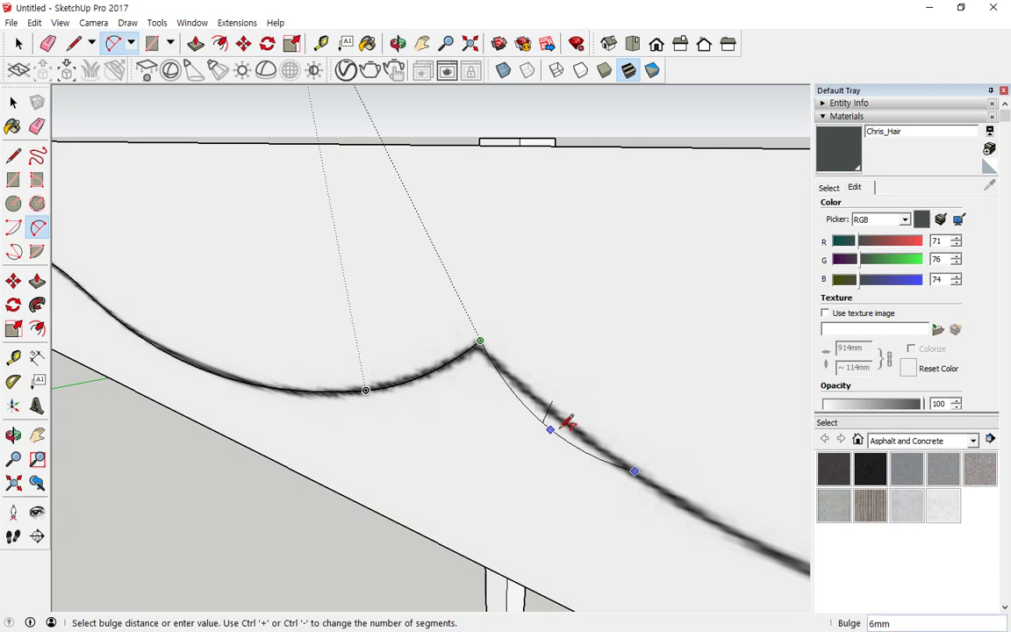
left_click(552, 410)
middle_click_drag(552, 410, 296, 349)
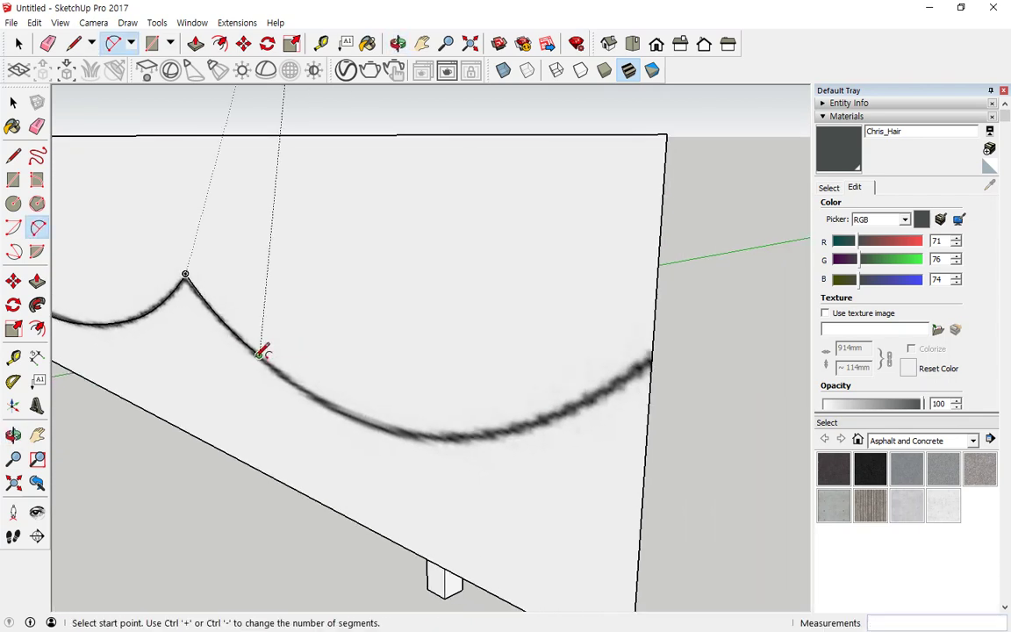
Complete the tracing with an arc from the short arc's end through the last trough to the apron's end edge
left_click(259, 354)
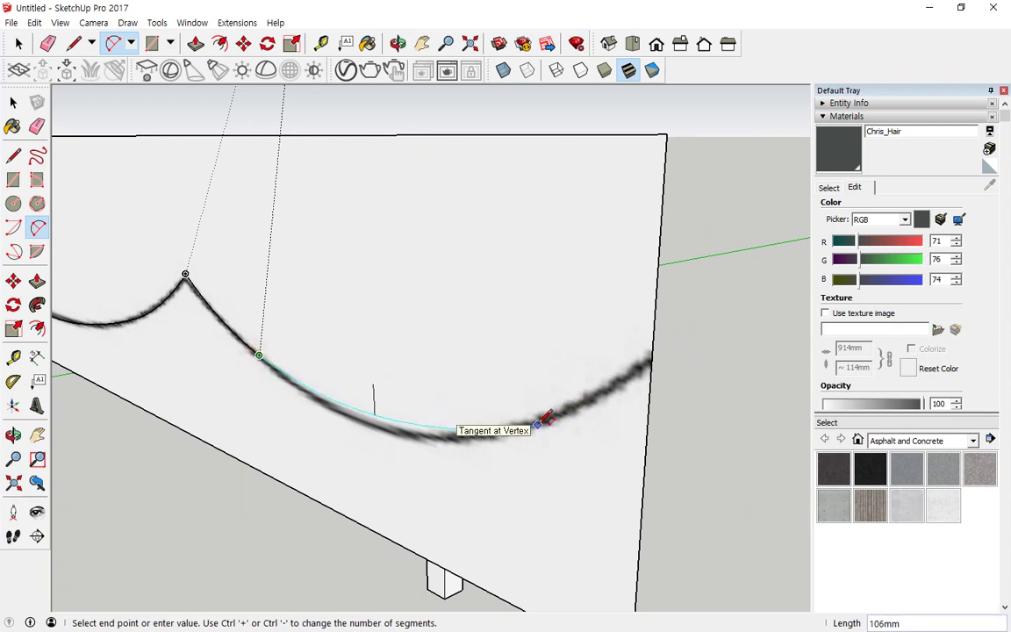
left_click(650, 358)
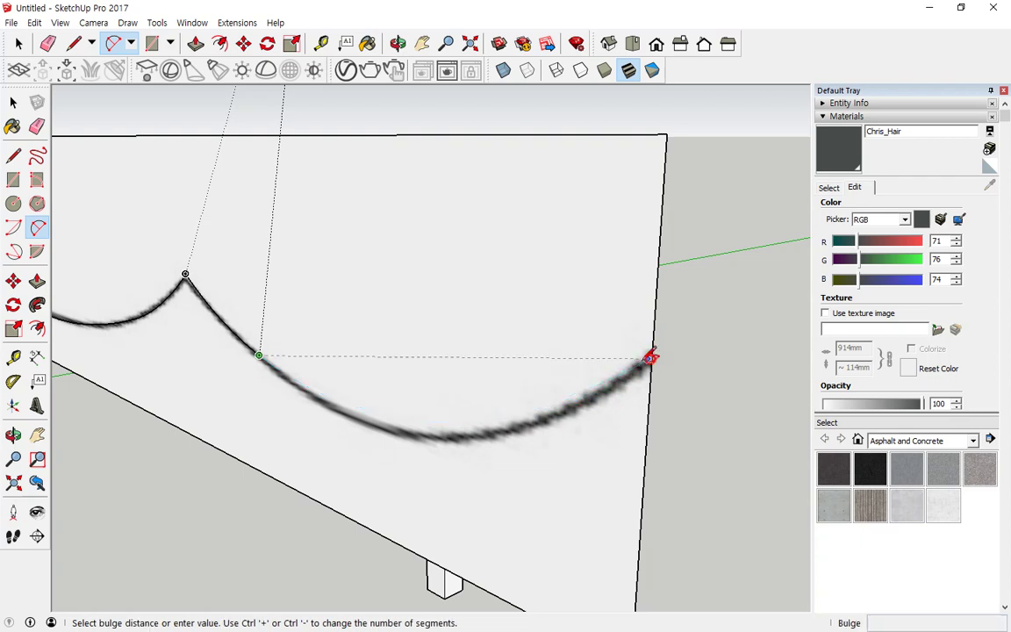
left_click(426, 429)
Delete the apron face below the traced curve together with the leftover bottom and end edges
scroll(337, 458, "down", 4)
middle_click_drag(336, 458, 483, 471)
key("space")
left_click(468, 488)
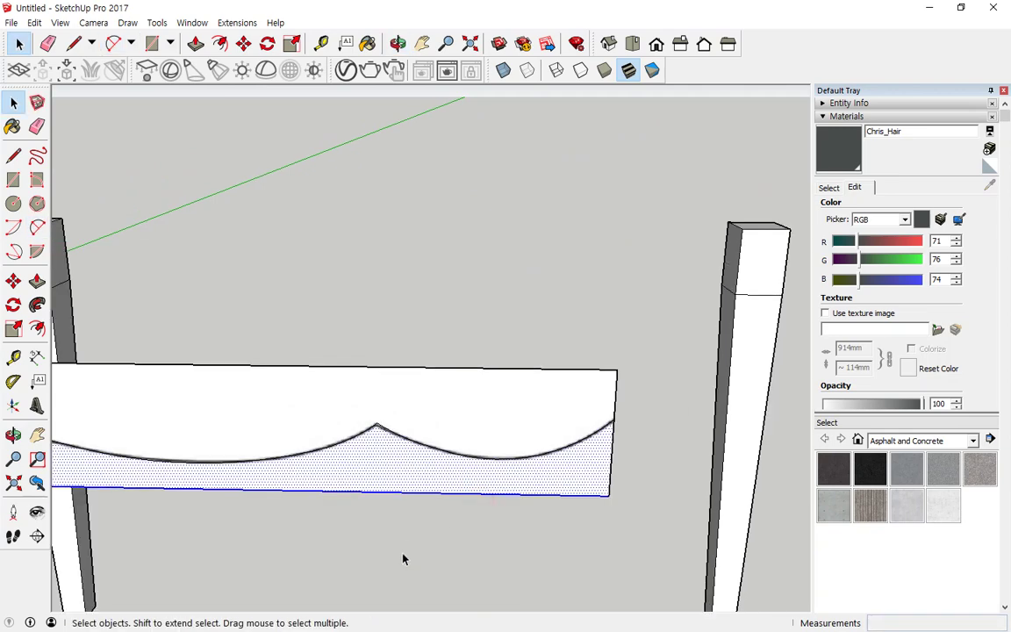
scroll(393, 537, "down", 3)
middle_click_drag(248, 522, 424, 471)
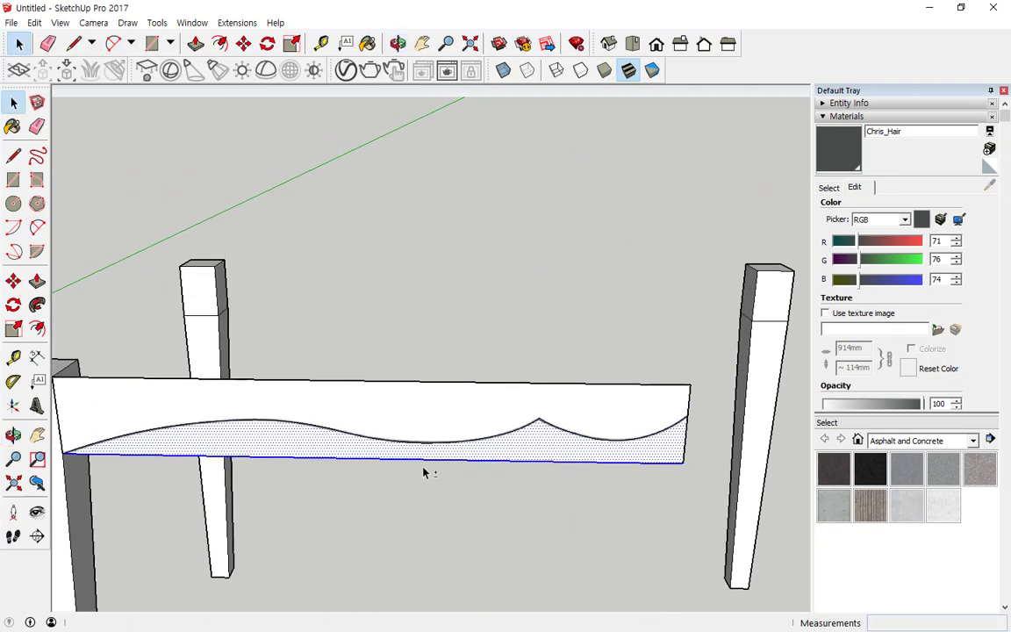
key("Delete")
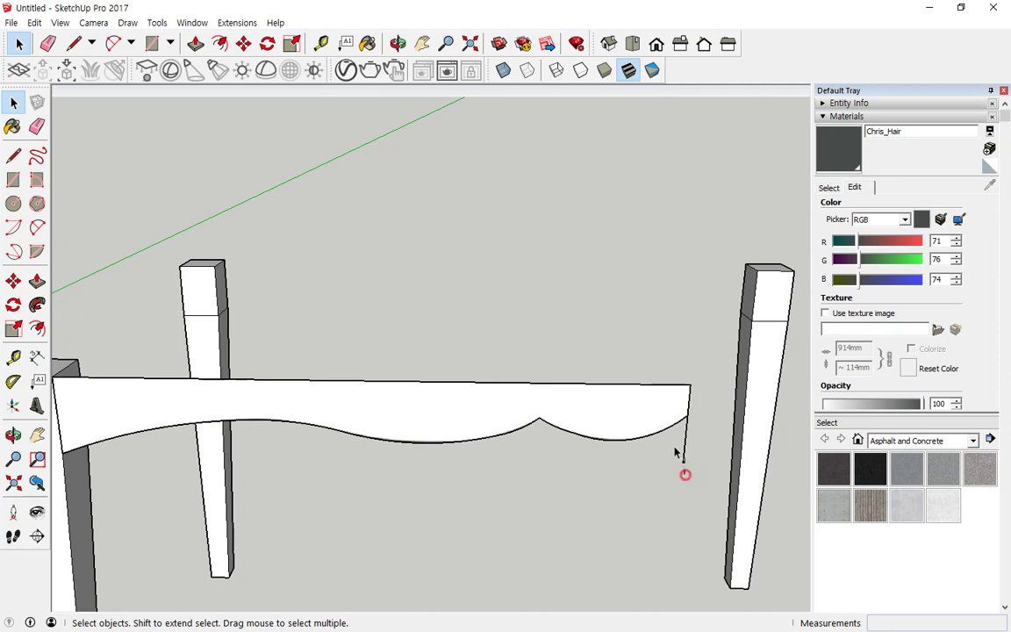
key("Delete")
Copy the shaped half-apron face along its length, placing the copy just beyond the original's free end
mouse_move(574, 494)
middle_mouse_down()
mouse_move(525, 525)
mouse_move(481, 524)
mouse_move(375, 474)
mouse_move(226, 493)
mouse_move(133, 463)
mouse_move(490, 490)
mouse_move(454, 521)
mouse_move(463, 519)
middle_mouse_up()
left_click(396, 428)
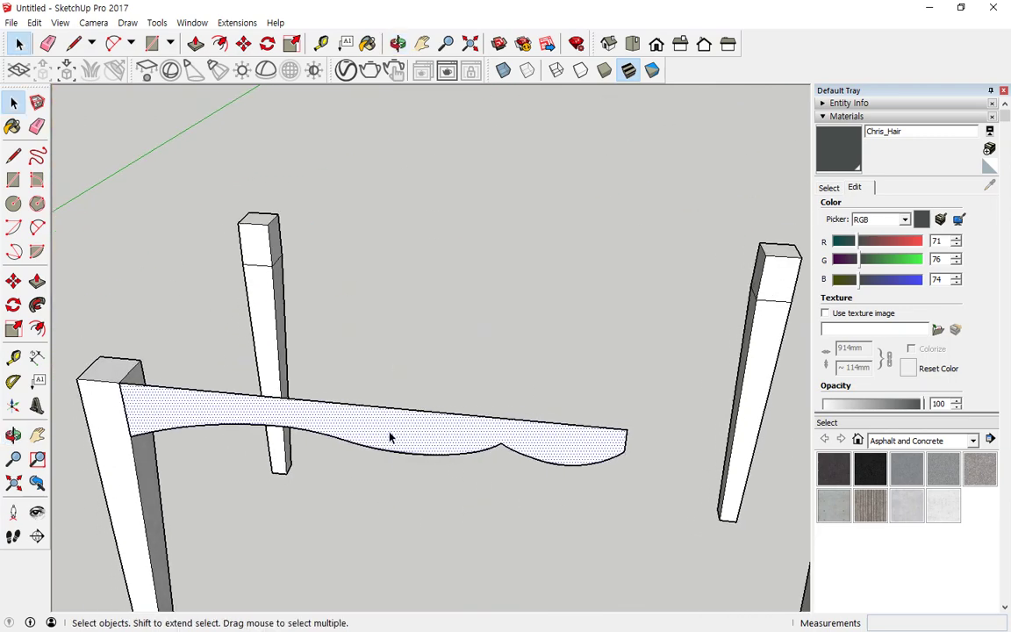
left_click(13, 281)
key("ctrl")
left_click(123, 387)
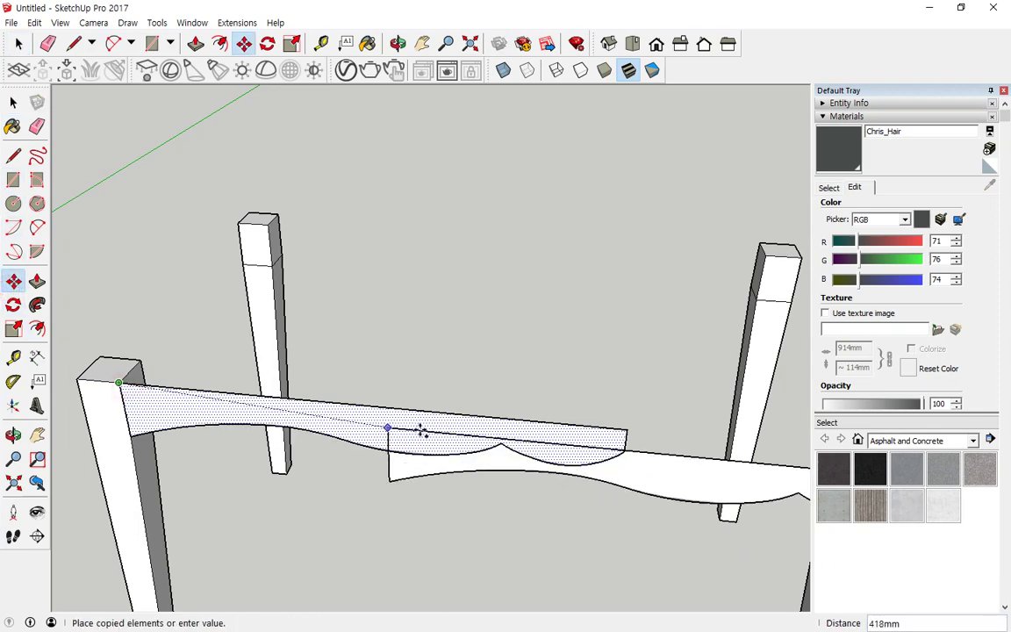
left_click(662, 446)
Flip the copied half-apron along the red direction
middle_click_drag(659, 447, 343, 397)
right_click(392, 414)
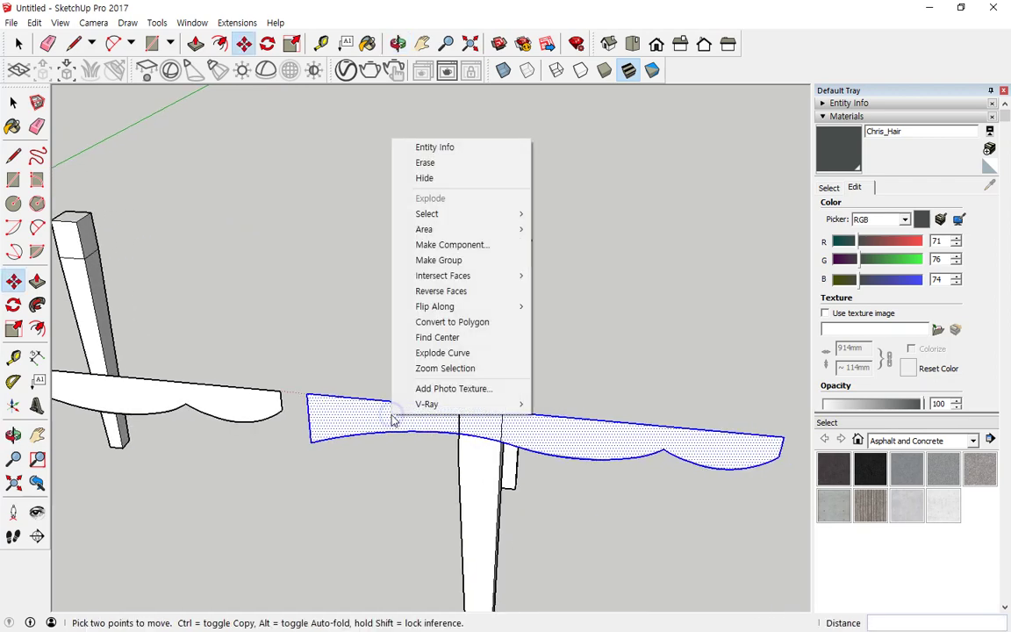
mouse_move(463, 309)
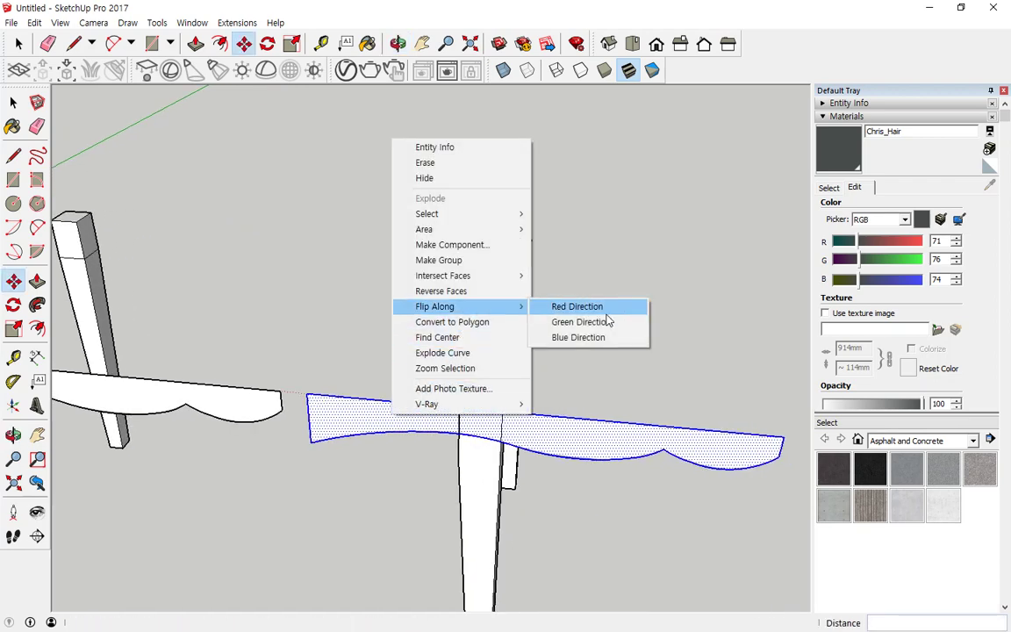
left_click(604, 309)
Move the flipped half-apron about 46 mm so its upper end corner meets the original's, and clear the selection
scroll(378, 393, "up", 5)
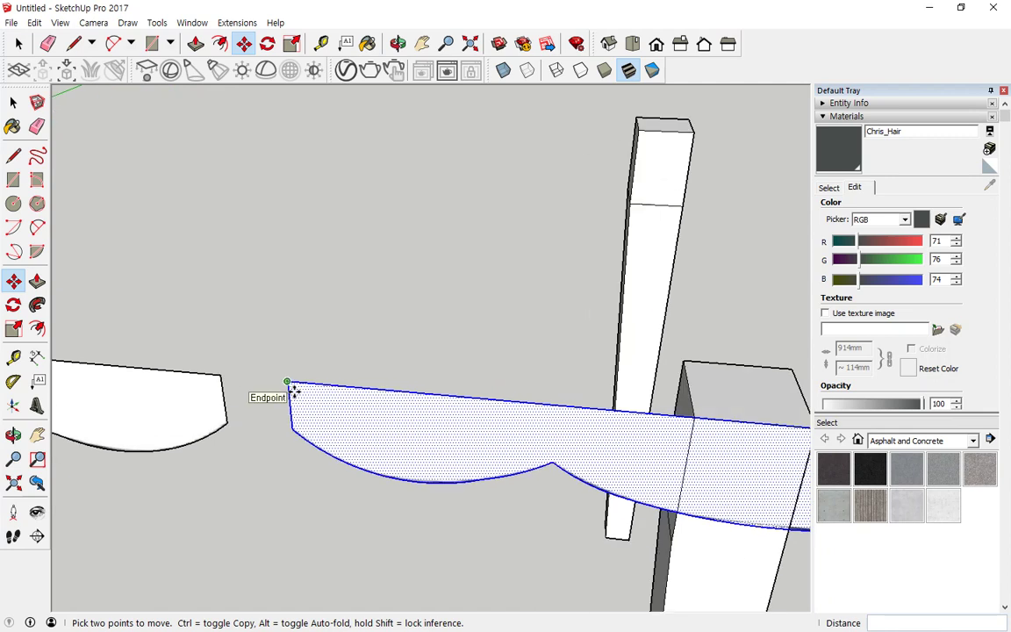
left_click(287, 384)
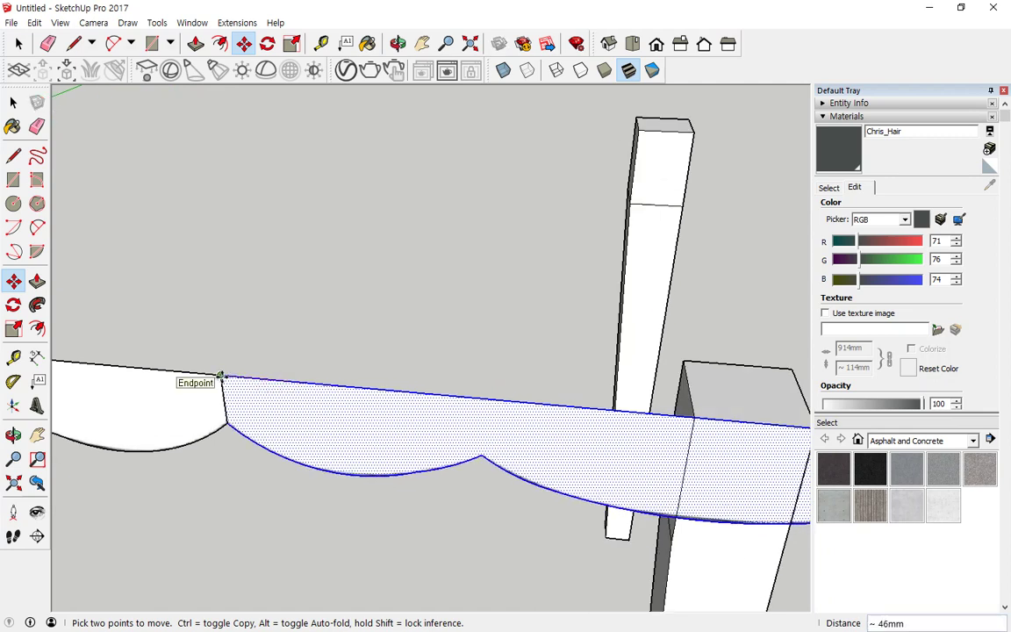
left_click(221, 376)
key("space")
left_click(215, 465)
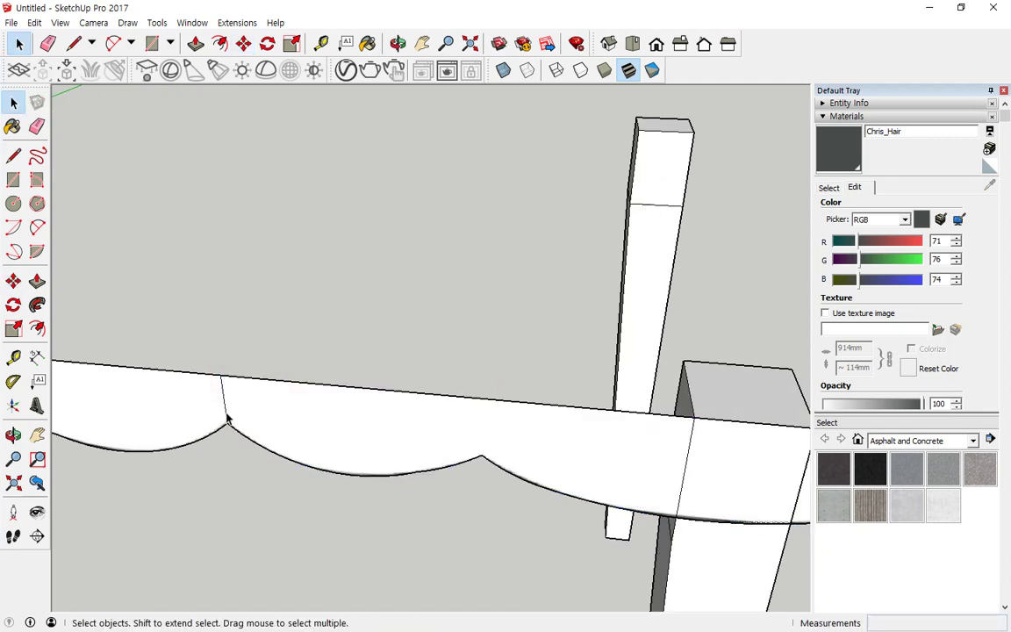
scroll(235, 506, "down", 6)
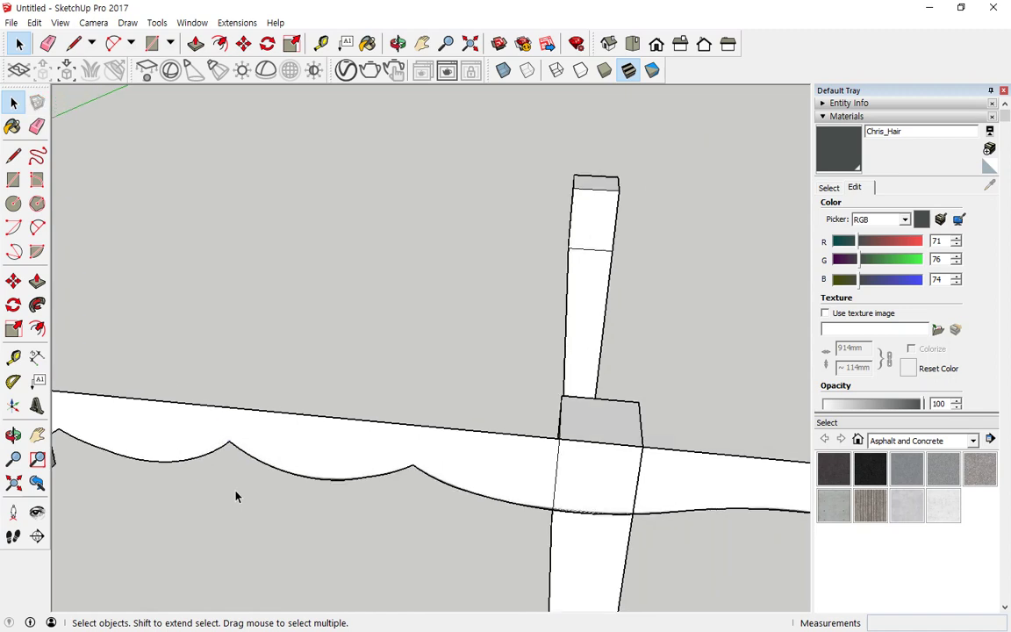
middle_click_drag(235, 494, 363, 470)
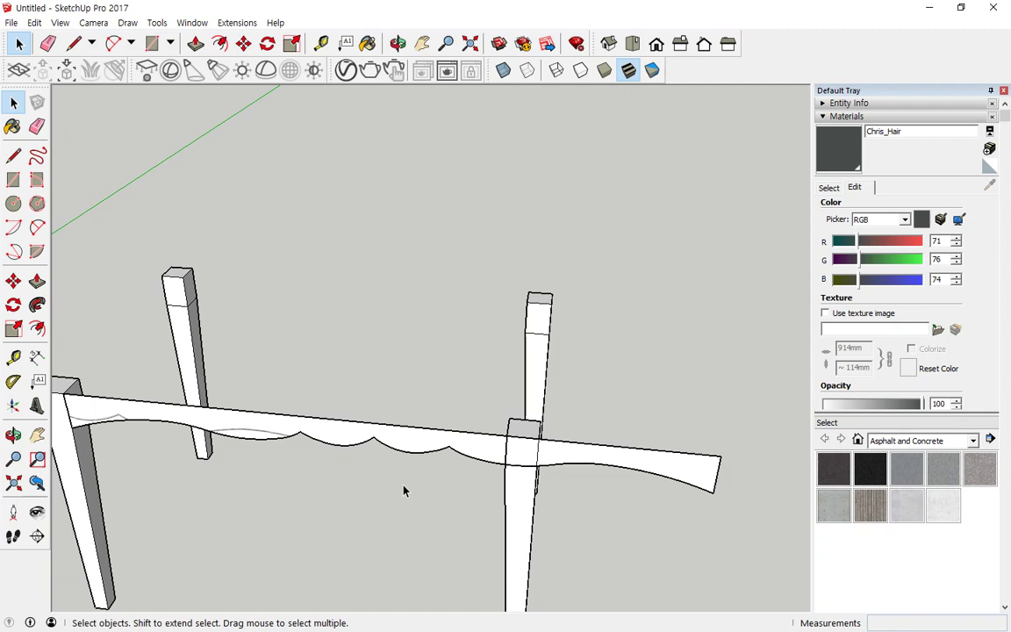
middle_click_drag(393, 465, 355, 485)
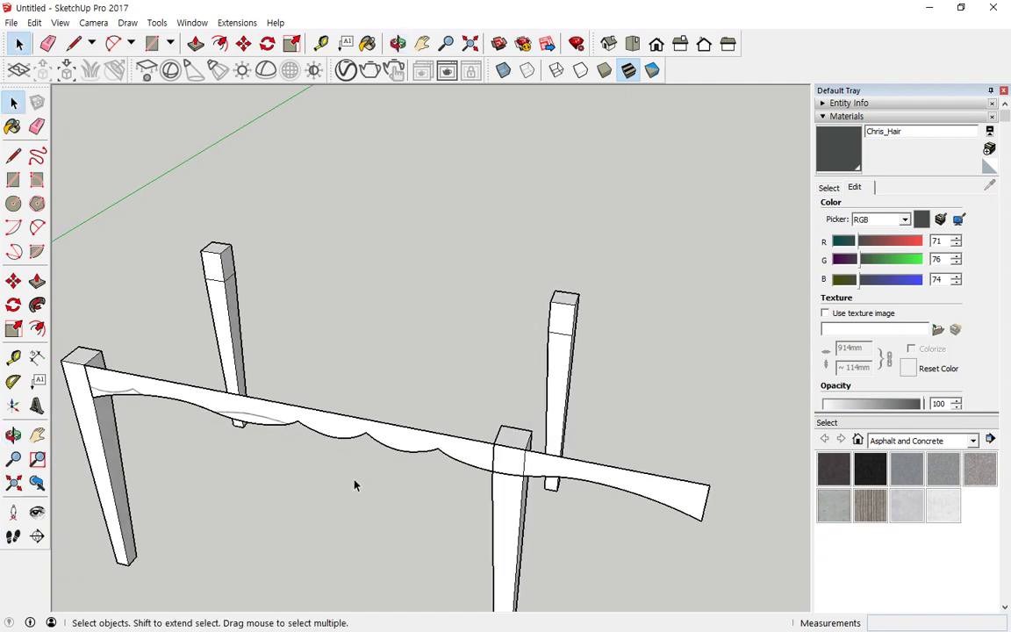
mouse_move(578, 523)
left_mouse_down()
mouse_move(496, 406)
mouse_move(736, 519)
mouse_move(633, 568)
left_mouse_up()
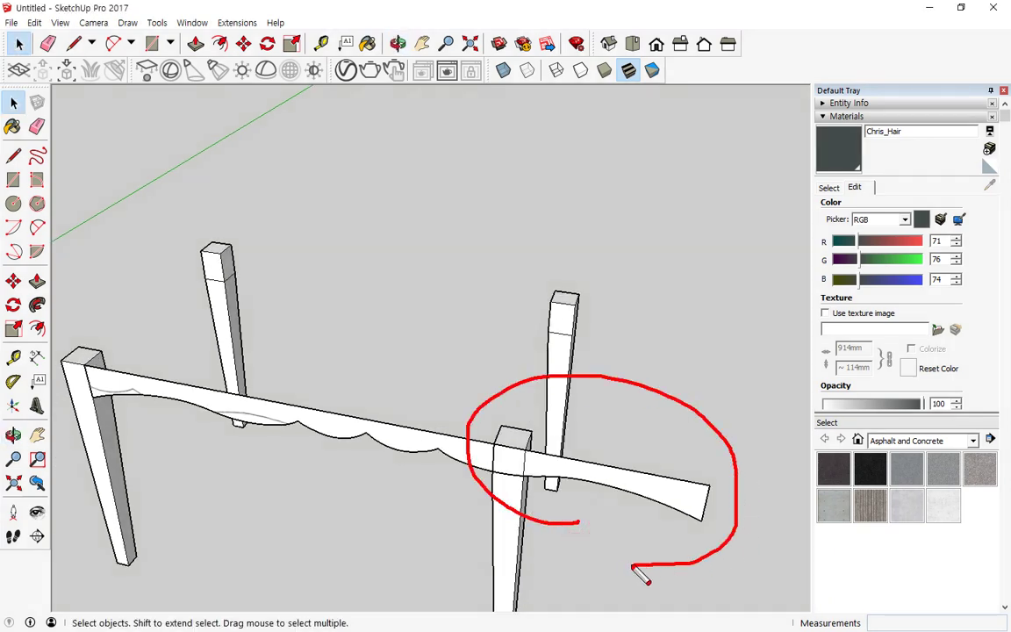
key("Escape")
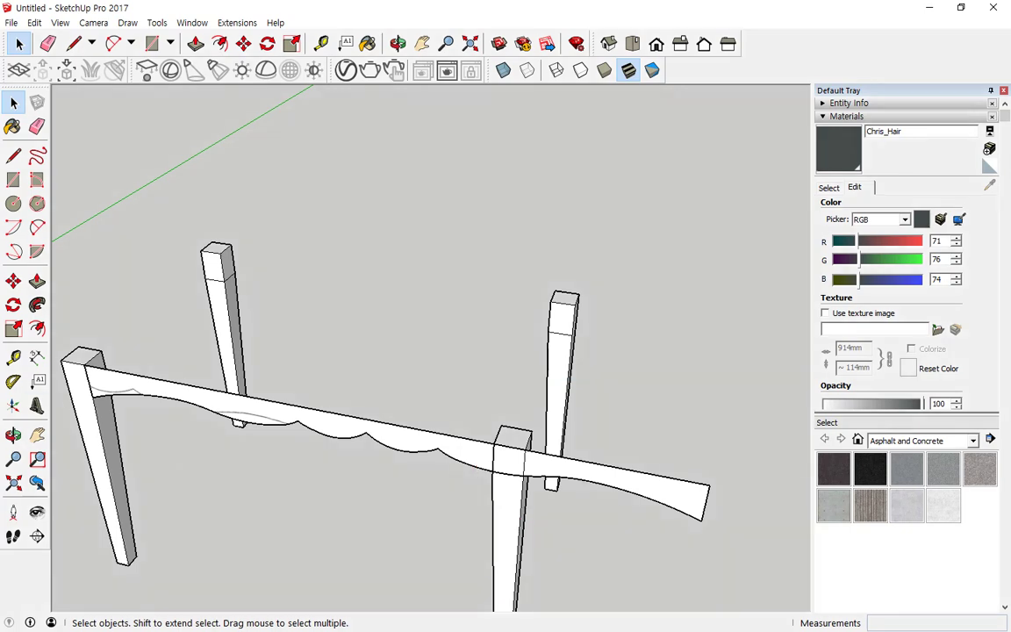
Select the full curved apron, try scaling it along the red direction to about 0.70 between the legs, and undo the scaling
left_click(630, 489)
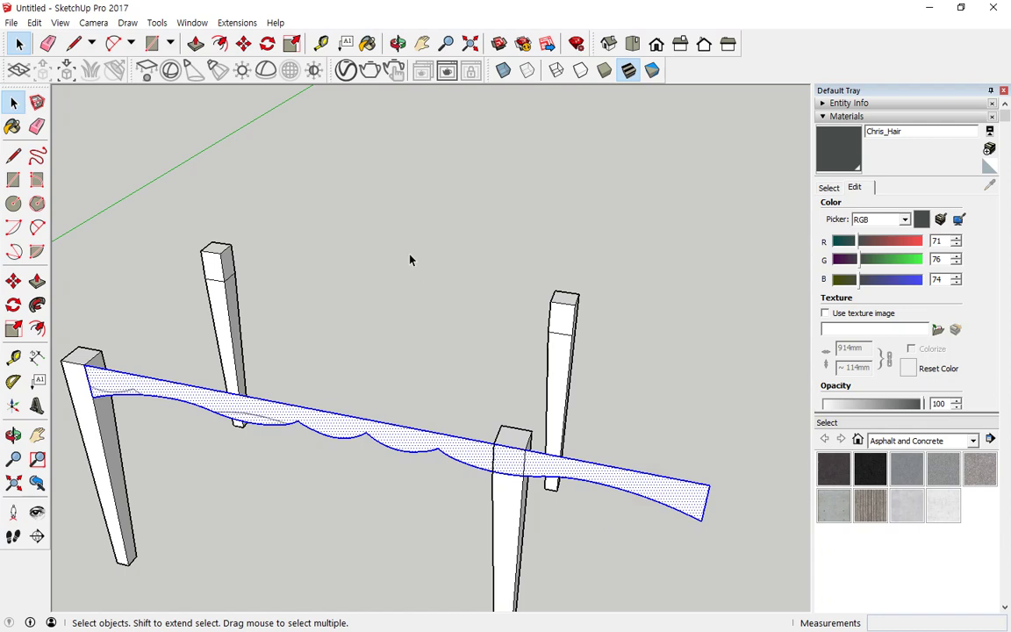
left_click(292, 45)
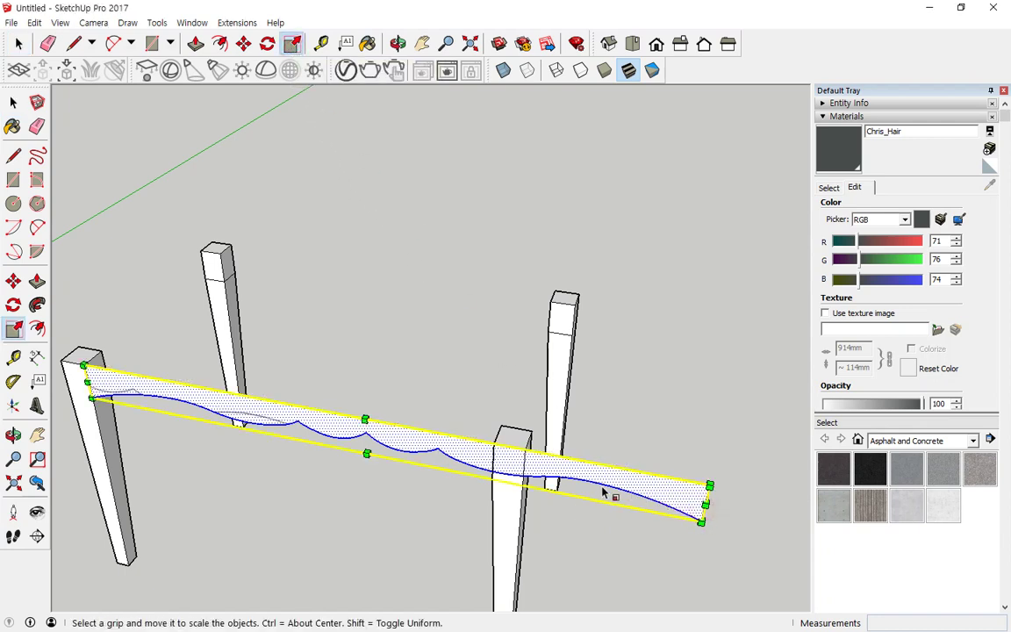
left_click_drag(706, 505, 494, 458)
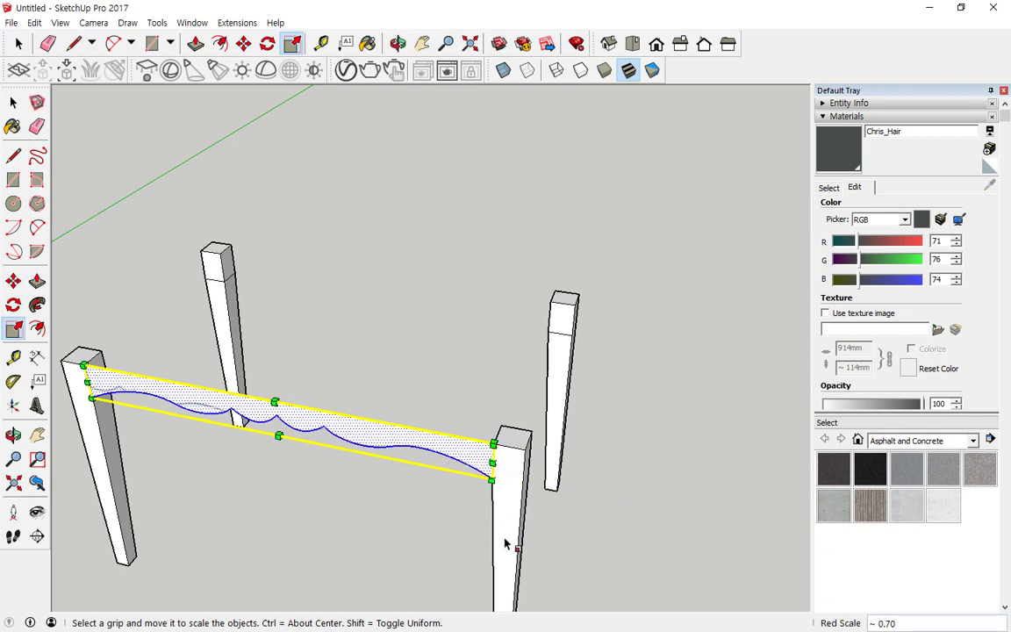
key("ctrl+z")
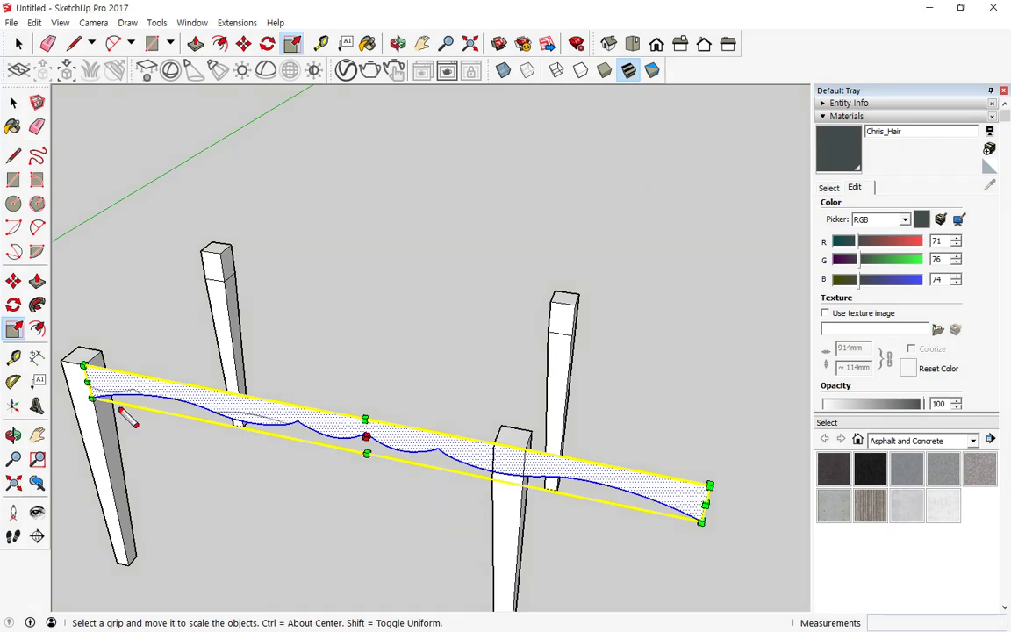
left_click_drag(709, 502, 621, 497)
mouse_move(670, 523)
left_mouse_down()
mouse_move(691, 537)
mouse_move(742, 517)
mouse_move(693, 549)
left_mouse_up()
left_click_drag(696, 506, 606, 502)
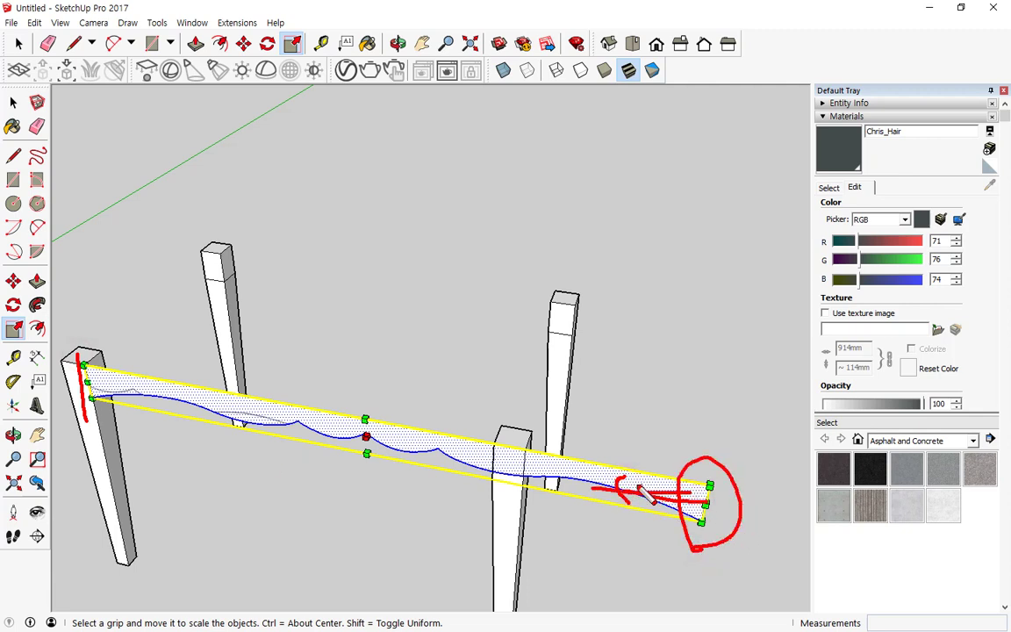
key("Delete")
mouse_move(716, 497)
left_mouse_down()
mouse_move(707, 475)
mouse_move(128, 424)
left_mouse_up()
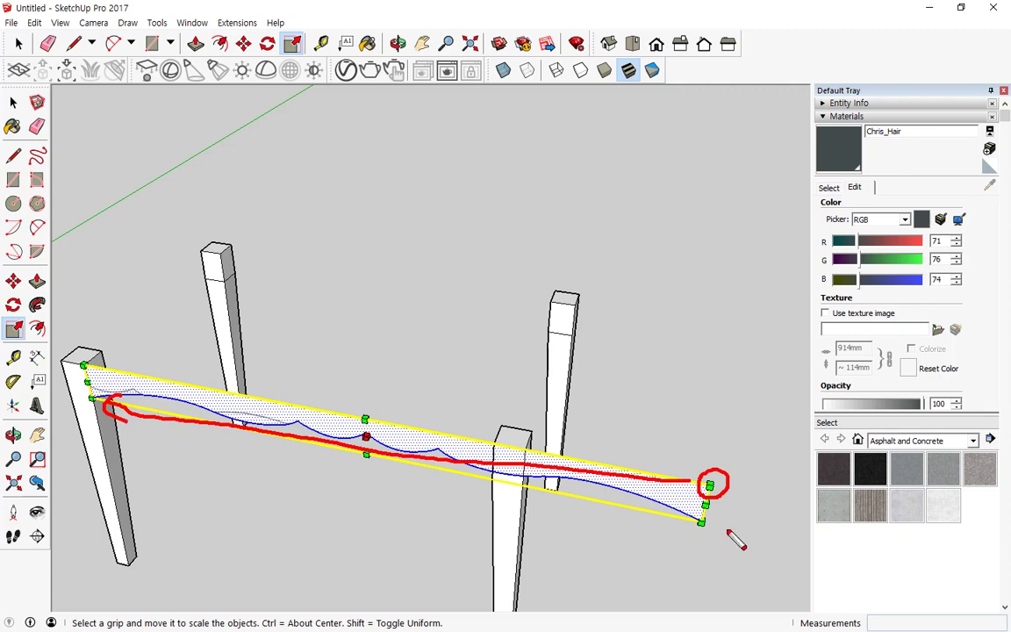
right_click(700, 542)
left_click_drag(690, 534, 447, 461)
key("Escape")
left_click_drag(701, 522, 366, 436)
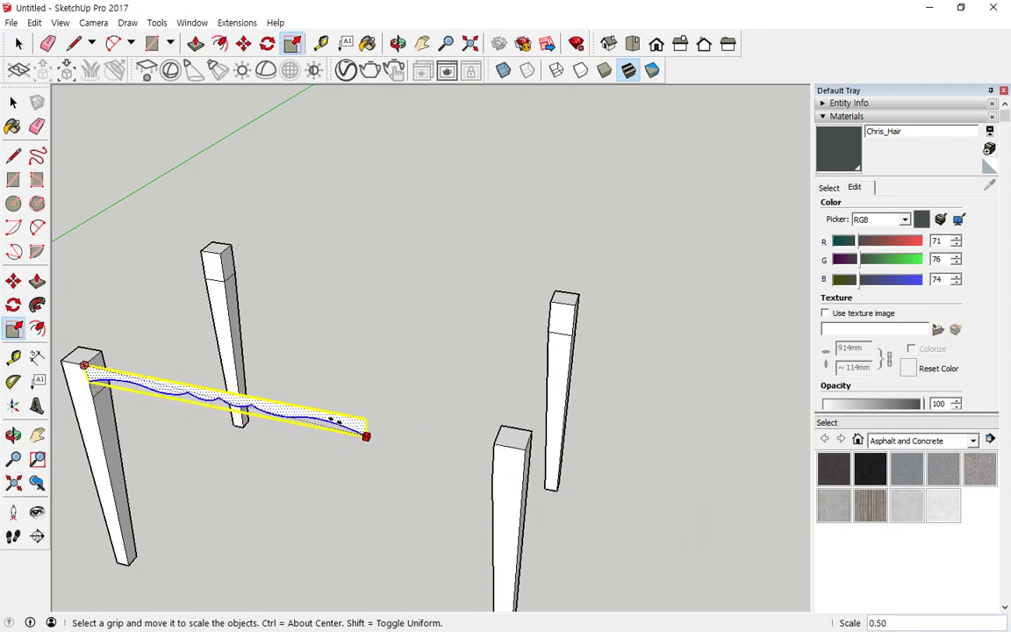
key("Escape")
mouse_move(87, 345)
left_mouse_down()
mouse_move(110, 467)
mouse_move(85, 351)
mouse_move(91, 437)
mouse_move(105, 449)
left_mouse_up()
mouse_move(90, 370)
left_mouse_down()
mouse_move(587, 447)
mouse_move(605, 460)
mouse_move(259, 406)
left_mouse_up()
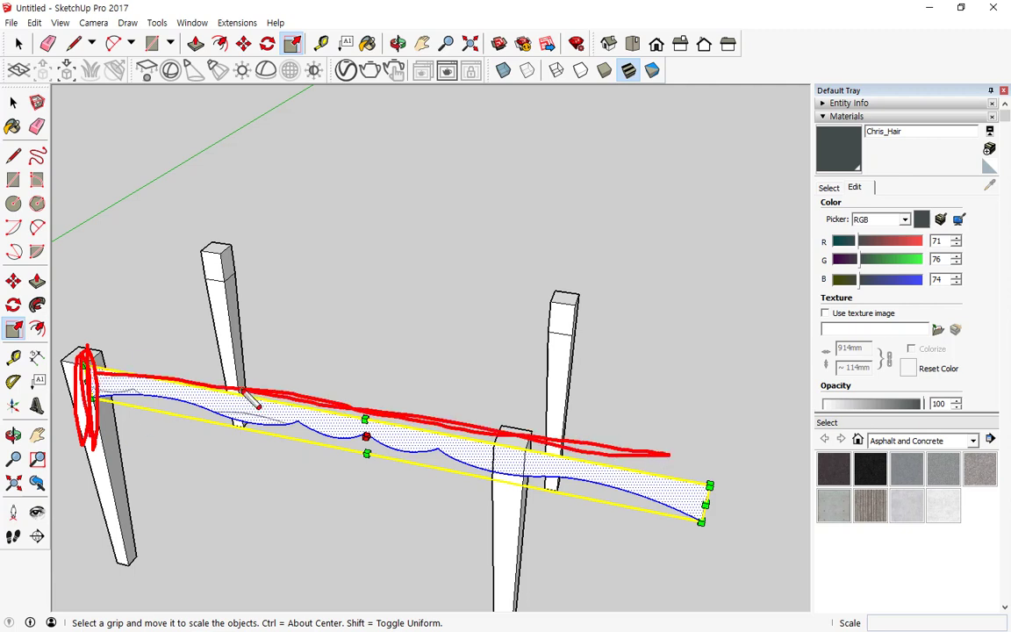
key("Escape")
Scale the full apron along the red direction so its overhanging end meets the near leg's inner face
mouse_move(707, 506)
left_mouse_down()
mouse_move(621, 486)
mouse_move(706, 503)
left_mouse_up()
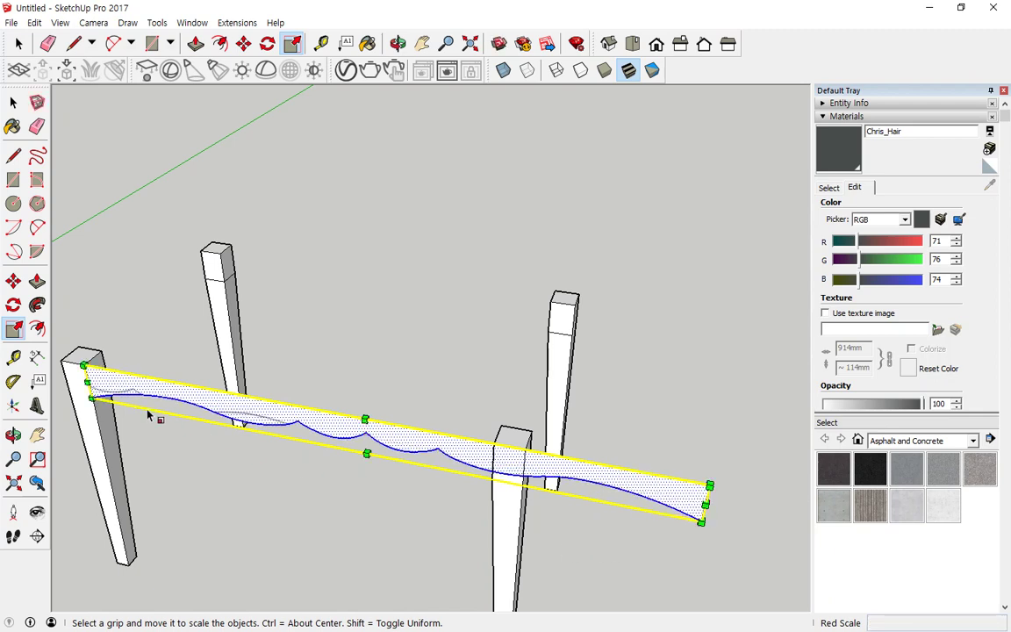
left_click_drag(706, 503, 493, 474)
Push/Pull the scalloped apron face to a thickness of 30 mm
middle_click_drag(402, 395, 103, 266)
left_click(36, 280)
left_click(355, 360)
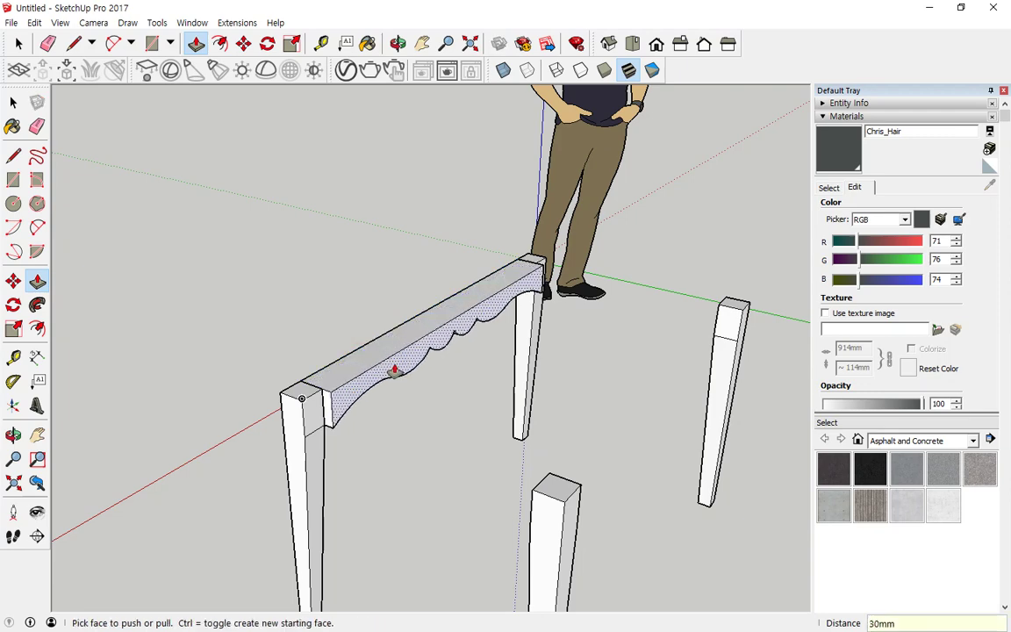
type("30")
key("Return")
Select the whole thickened apron and turn it into a component with the default settings
middle_click_drag(334, 331, 309, 235)
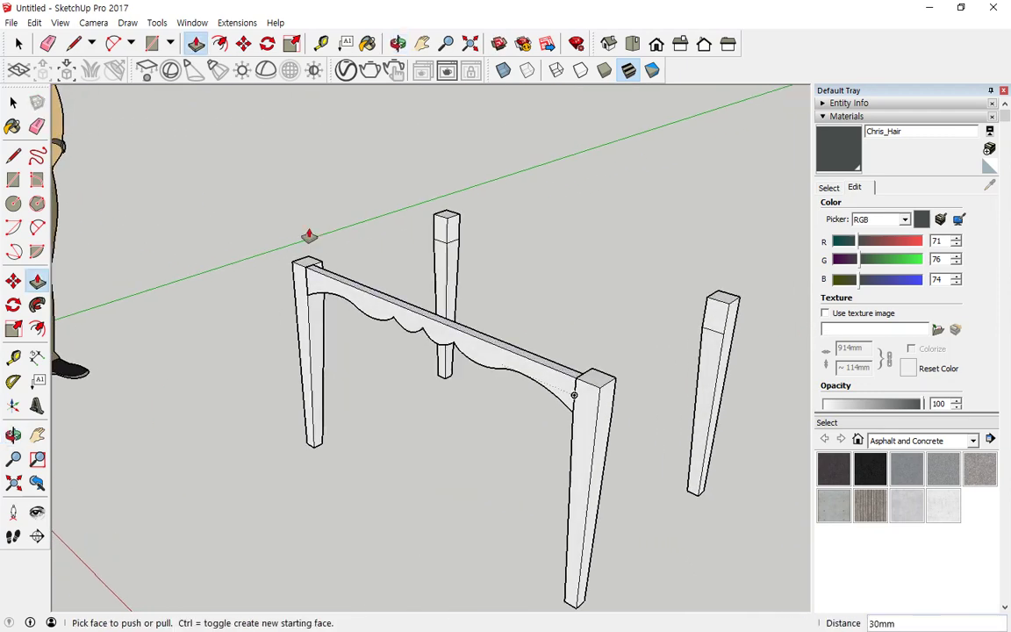
left_click(13, 103)
triple_click(470, 345)
right_click(469, 342)
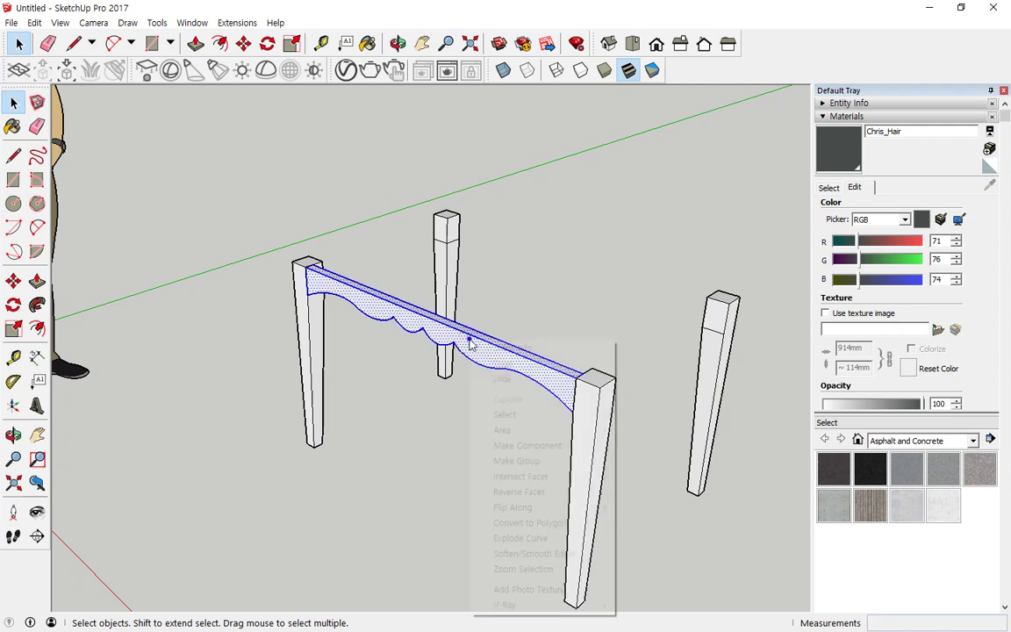
left_click(565, 446)
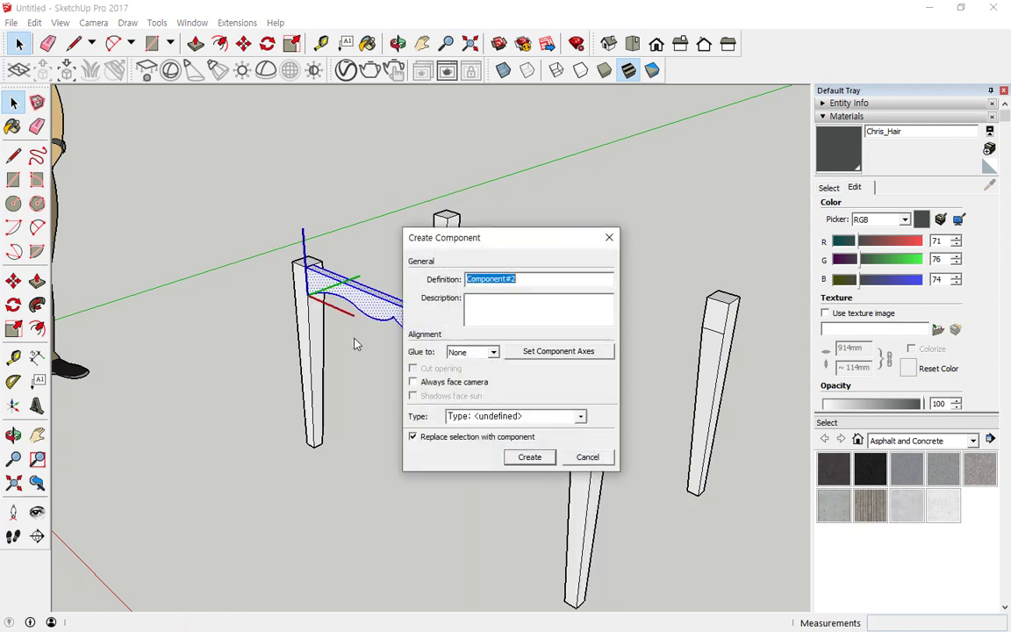
left_click(530, 458)
Move the apron component 20 mm inward from the outer face of the legs
scroll(320, 254, "up", 10)
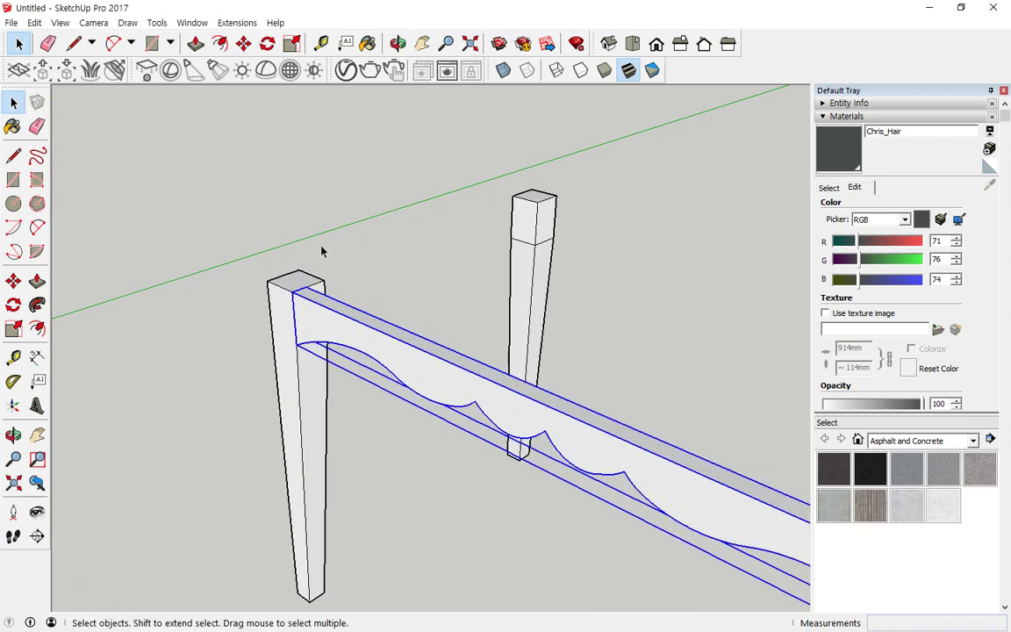
scroll(307, 351, "up", 1)
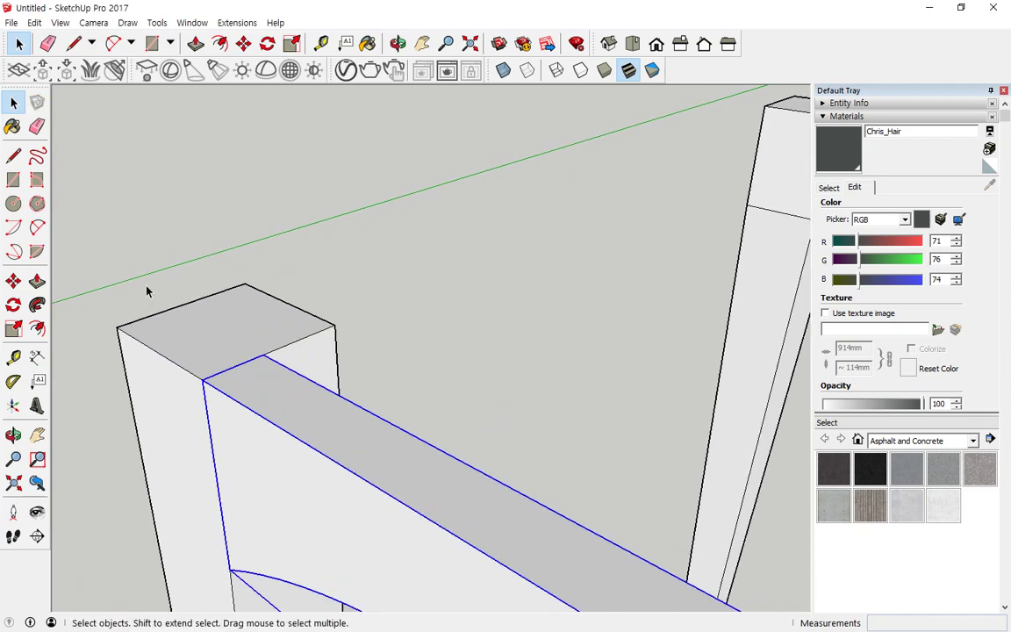
left_click(13, 281)
left_click(235, 370)
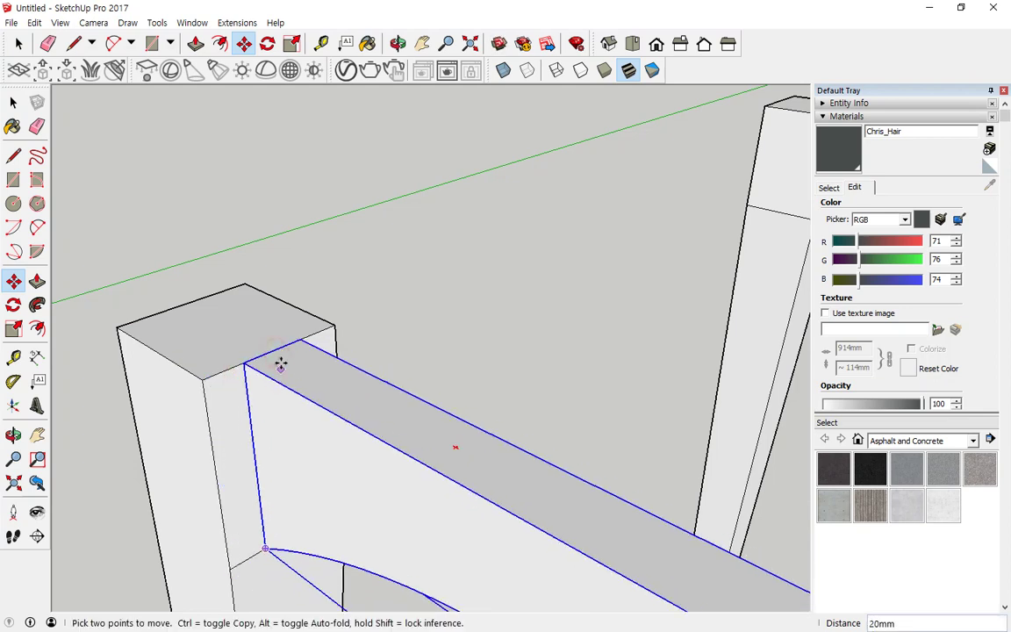
Copy the apron component 680 mm across, placing the copy between the opposite pair of legs
key("ctrl")
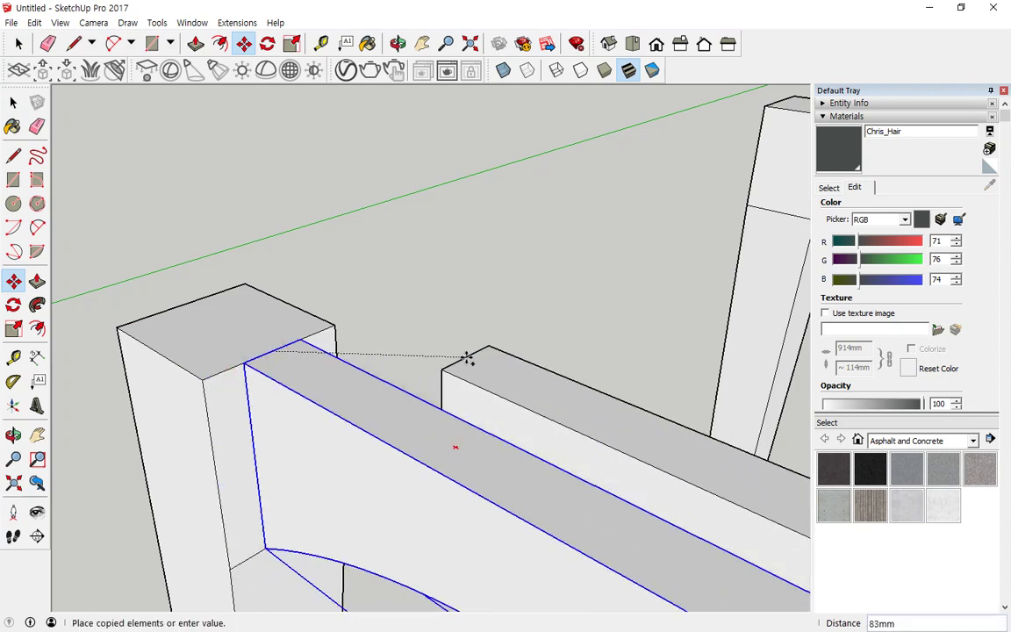
scroll(481, 345, "down", 3)
middle_click_drag(481, 345, 323, 374)
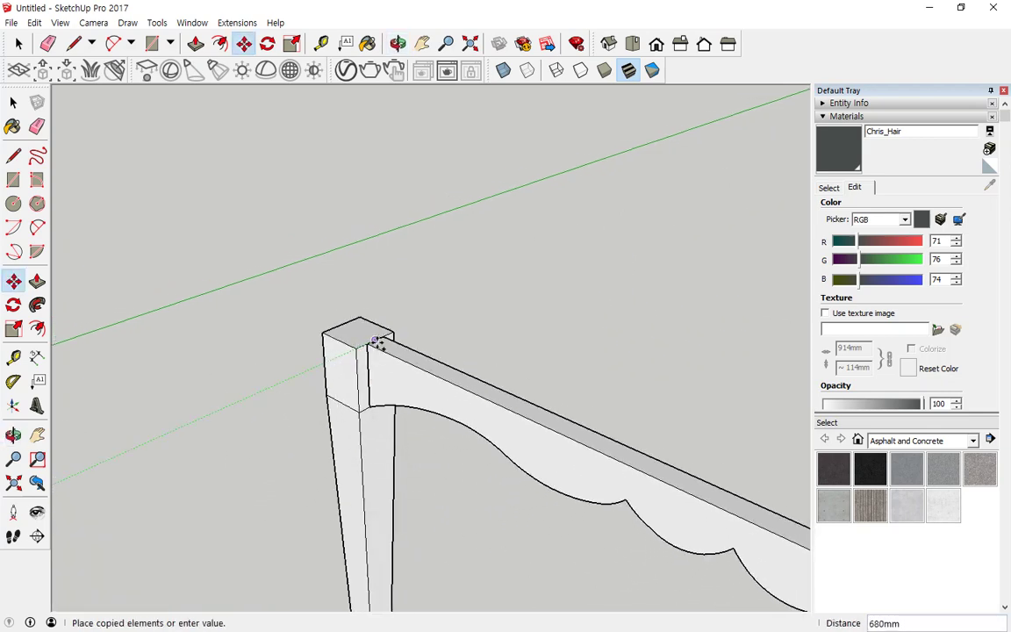
left_click(375, 343)
scroll(333, 395, "down", 3)
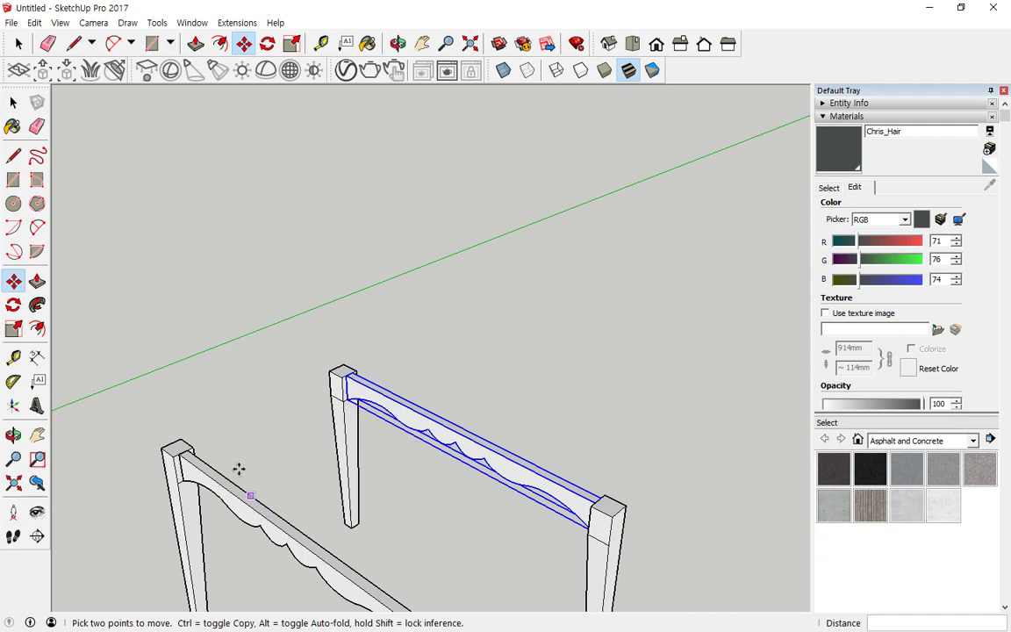
Select both aprons and rotate copies of them about a point between the legs, perpendicular to the originals
left_click(13, 103)
left_click(224, 485, "shift")
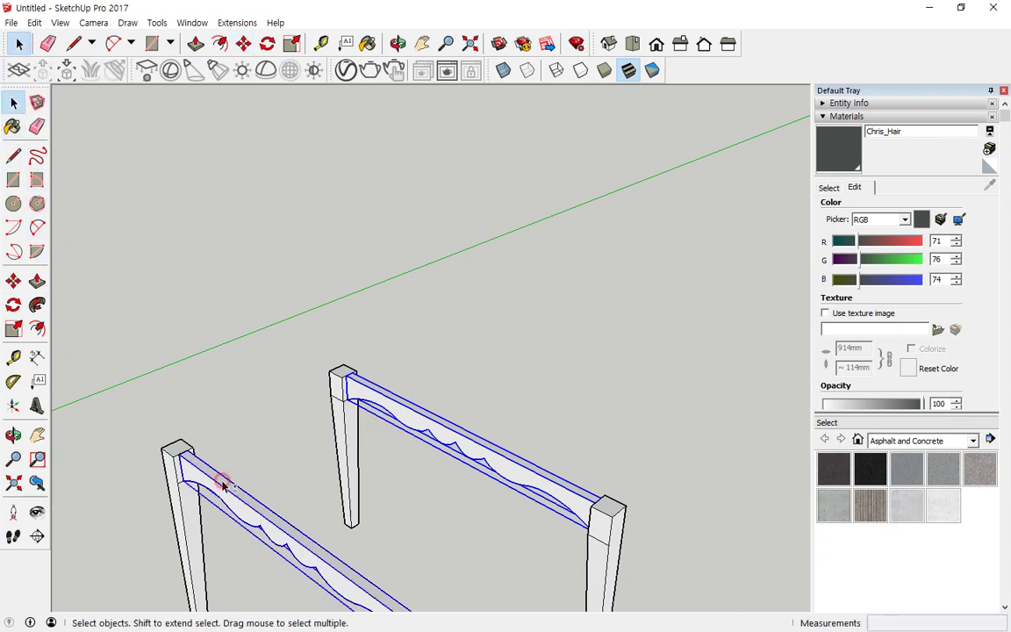
left_click(13, 304)
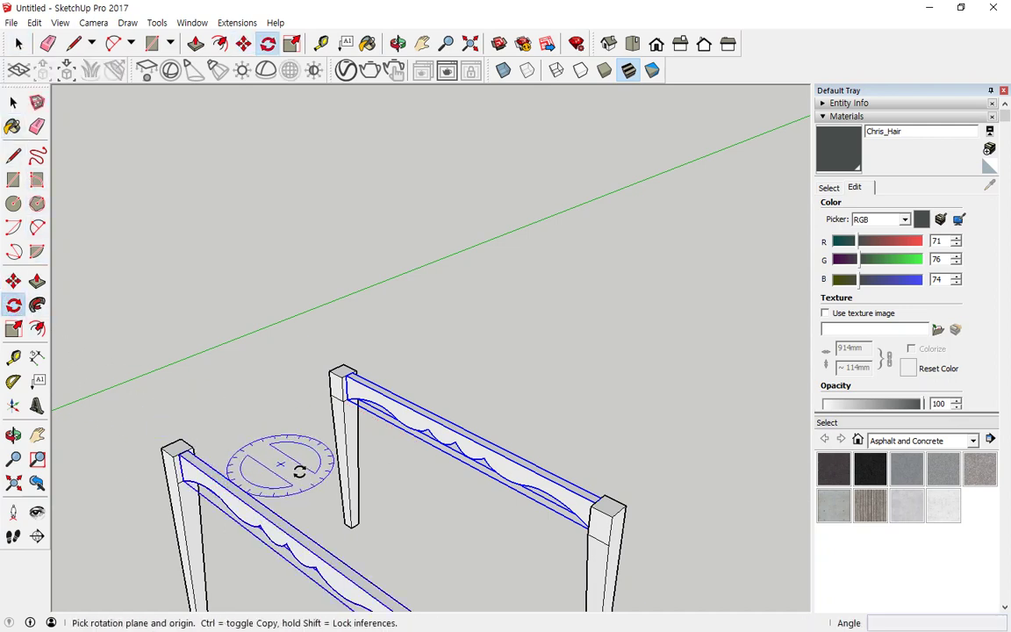
left_click_drag(392, 499, 392, 500)
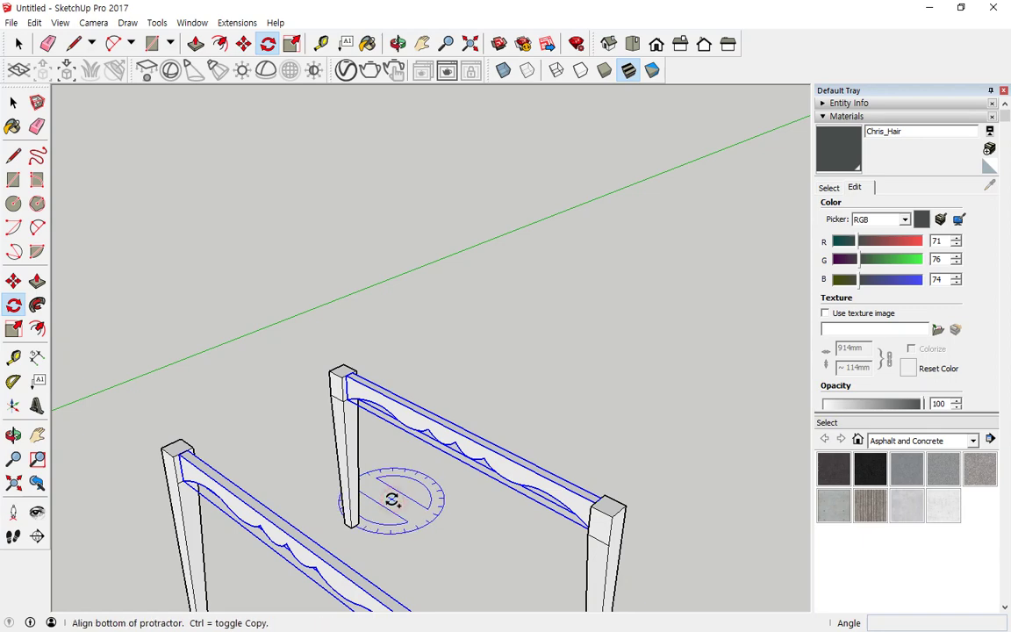
left_click(469, 548)
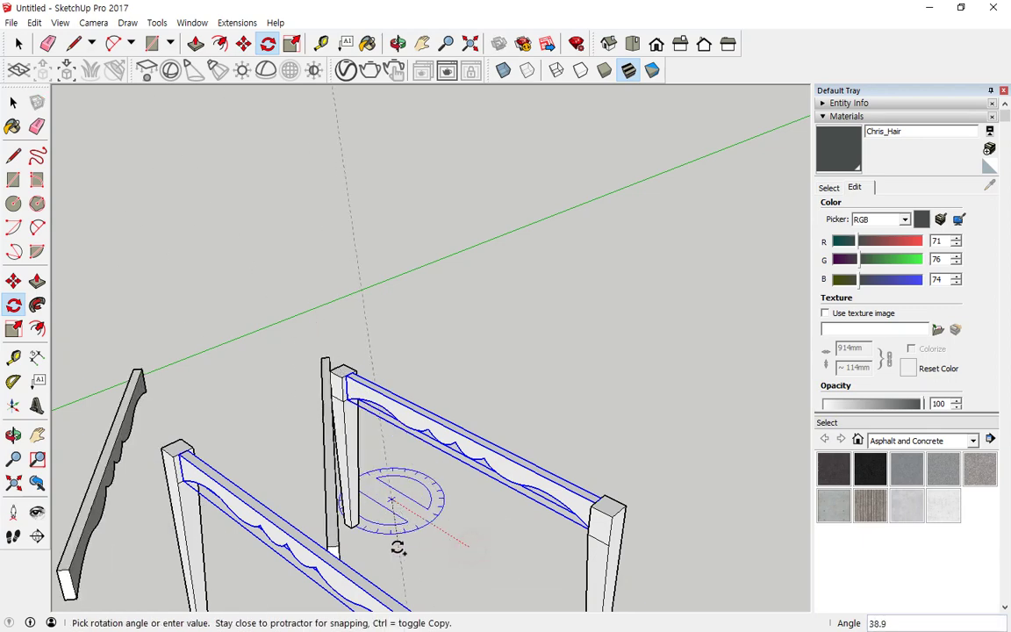
left_click(333, 532)
key("space")
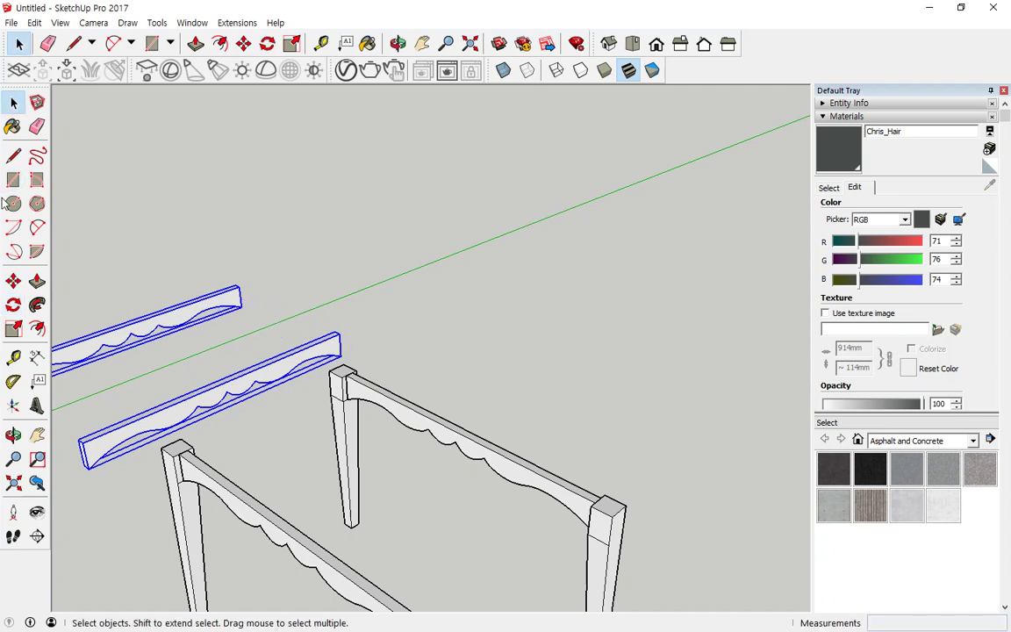
Move the rotated apron copy nearer the legs about 1400 mm so its upper end midpoint meets the far corner leg's inner face
left_click(13, 281)
key("space")
left_click(359, 320)
left_click(331, 343)
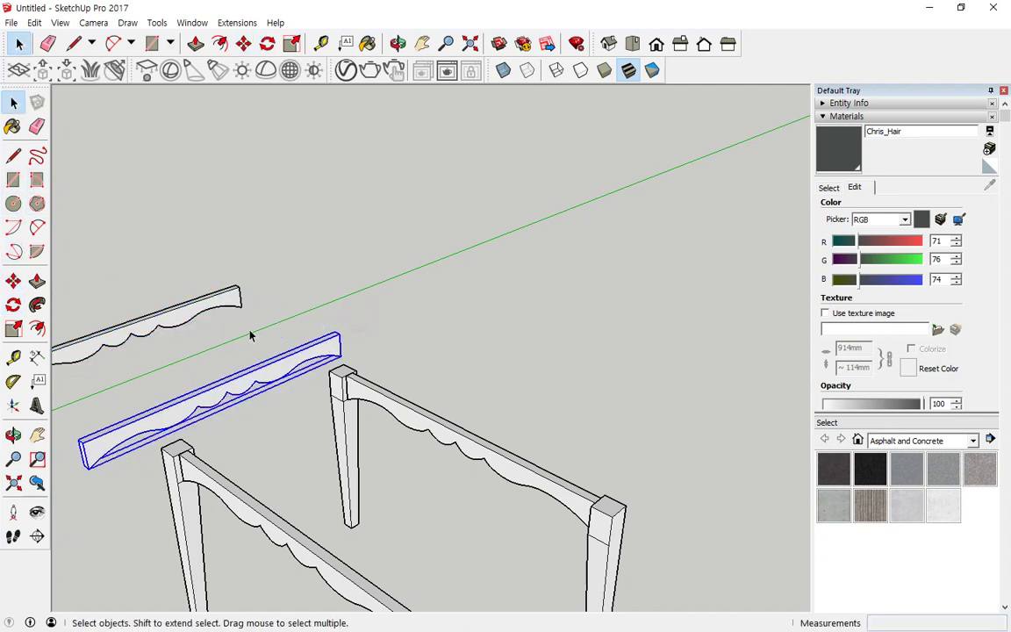
left_click(19, 286)
scroll(321, 338, "up", 5)
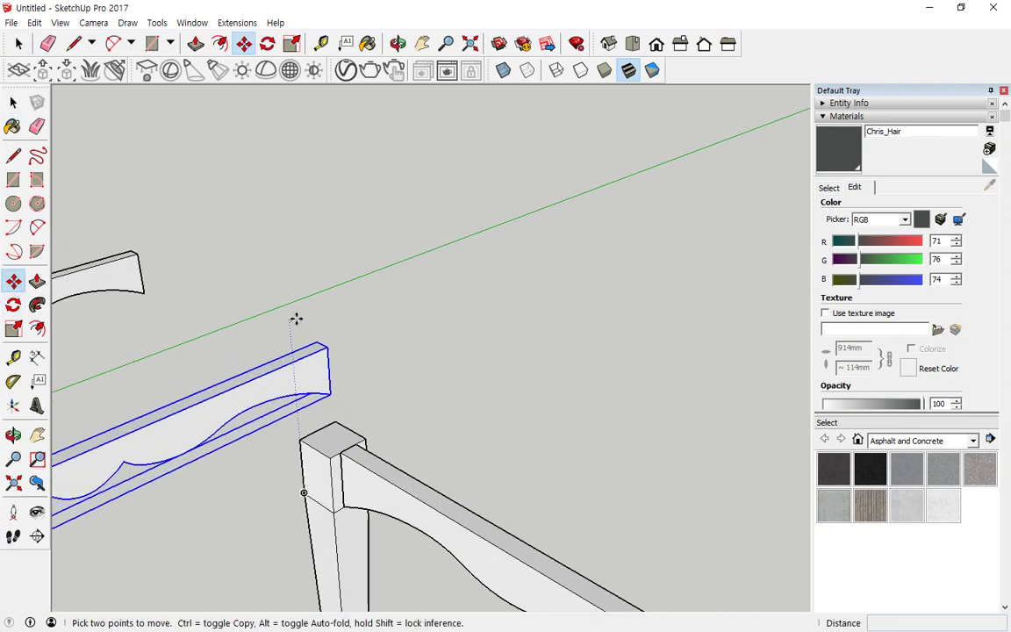
scroll(329, 355, "up", 2)
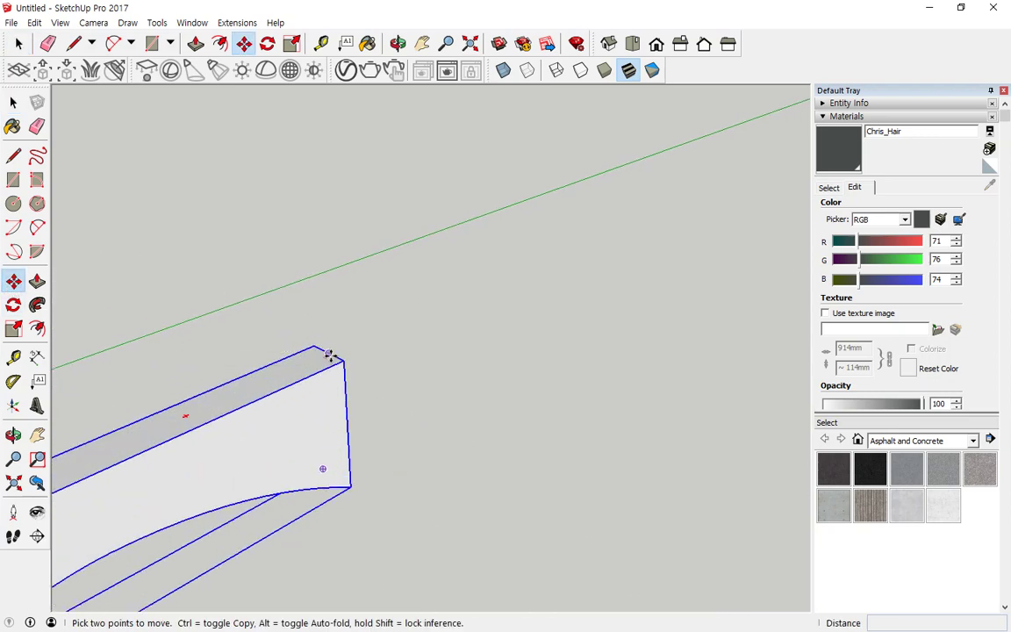
left_click(331, 351)
scroll(331, 351, "down", 8)
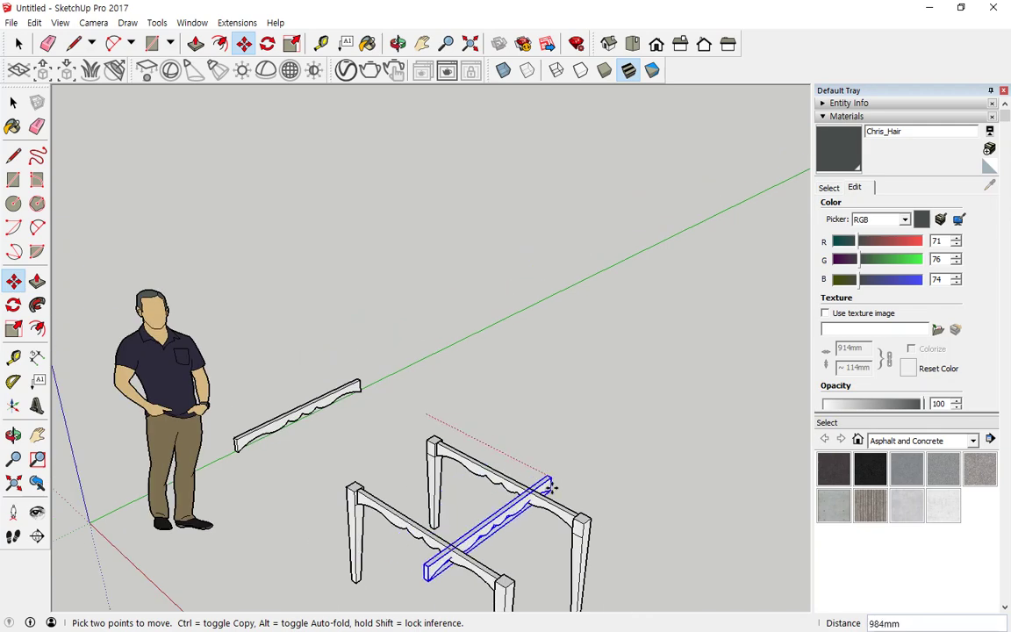
scroll(560, 525, "up", 5)
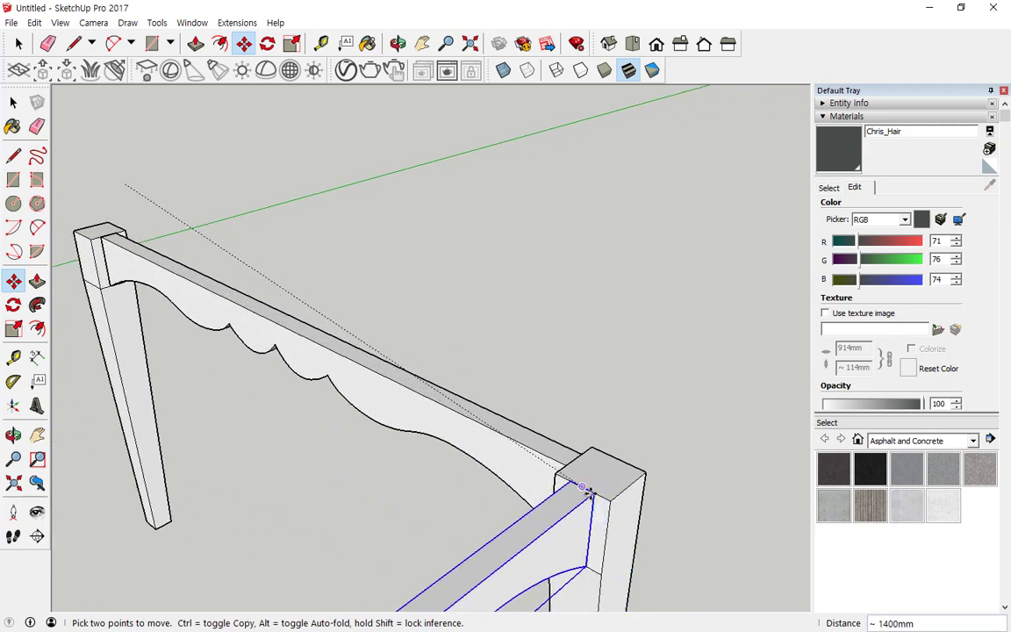
left_click(583, 490)
scroll(165, 327, "down", 5)
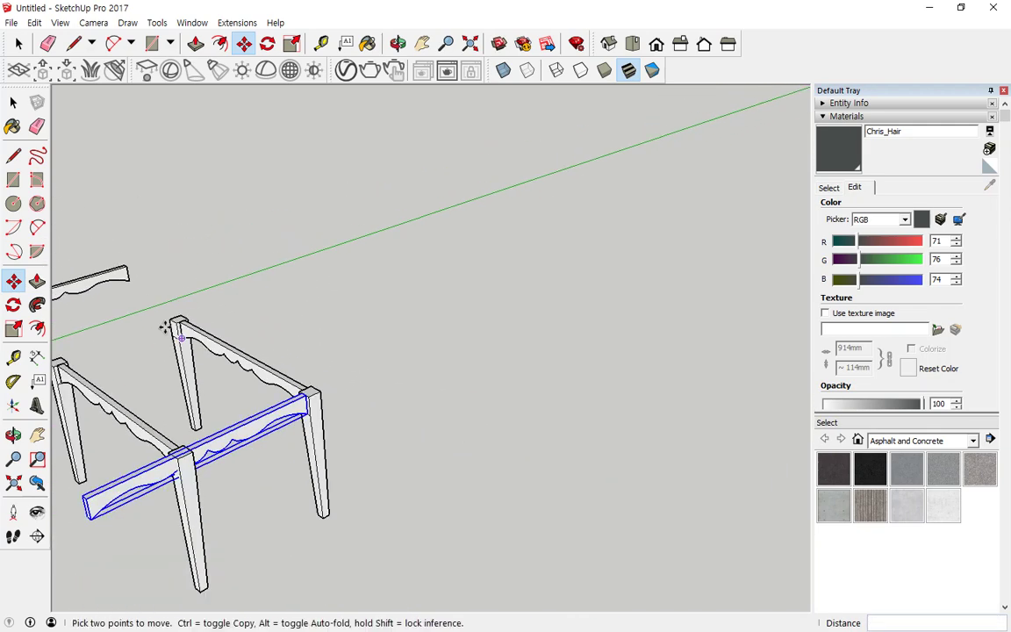
Move the outlying rotated apron to the remaining open side, aligning its upper end midpoint with the midpoint of the corner leg's upper inner edge
key("space")
left_click(113, 274)
scroll(118, 266, "up", 5)
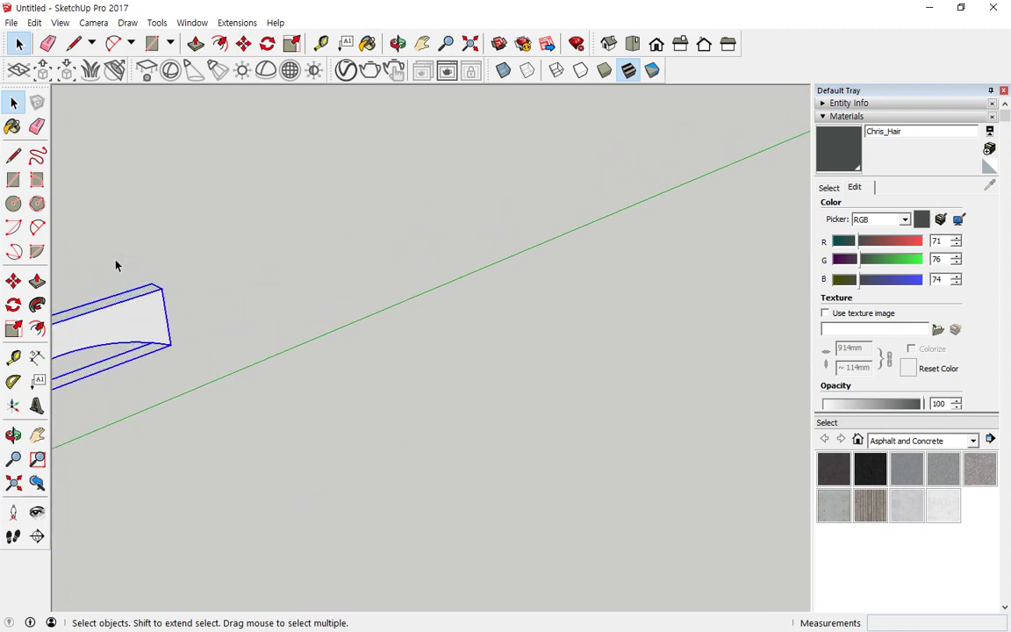
scroll(115, 265, "up", 1)
left_click(13, 281)
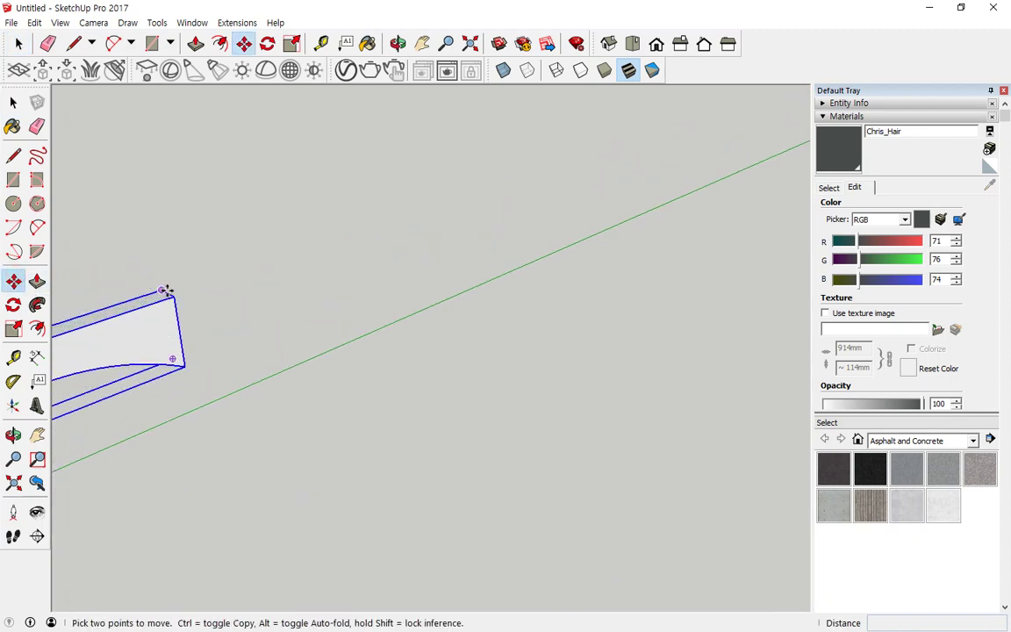
scroll(171, 296, "up", 2)
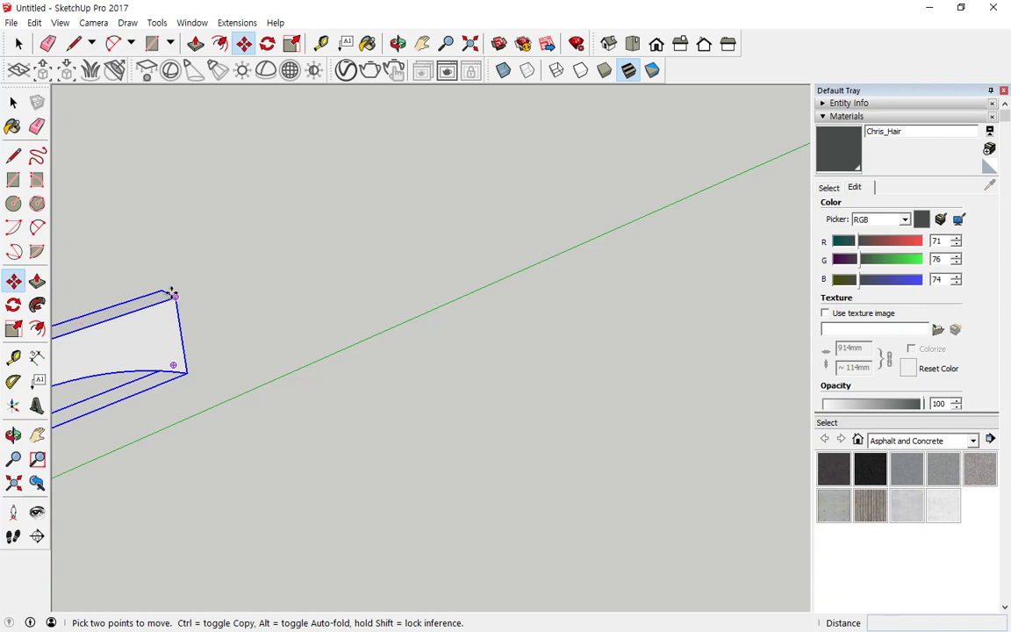
scroll(165, 290, "up", 2)
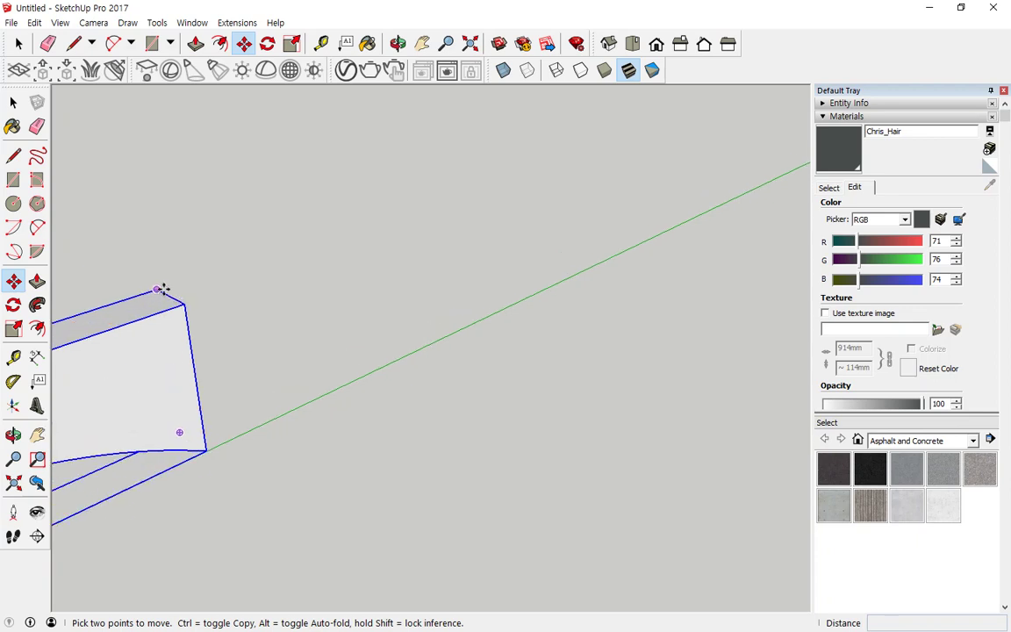
left_click(173, 299)
scroll(230, 404, "down", 6)
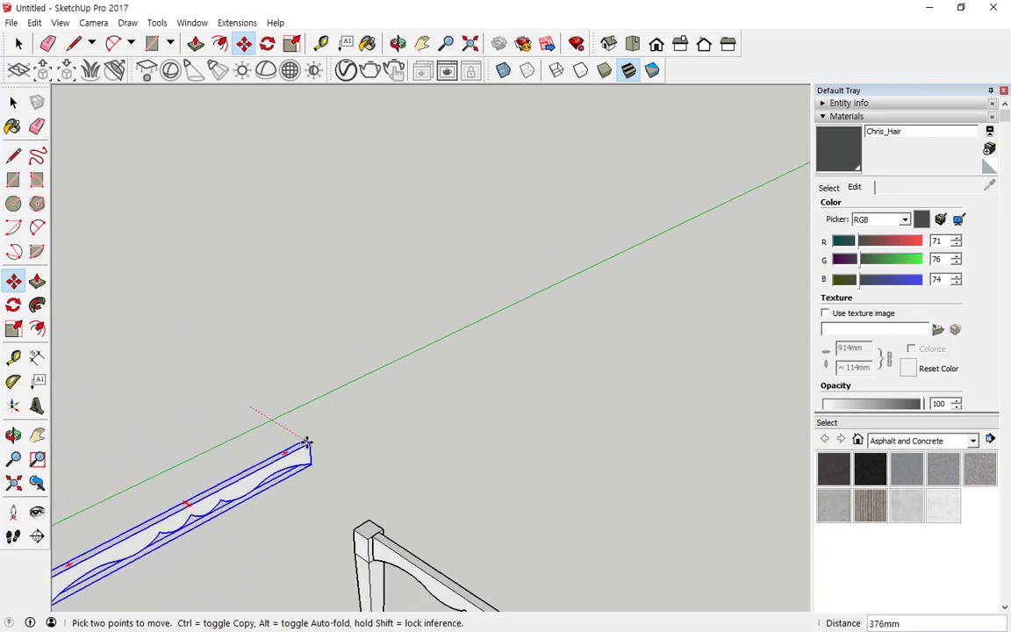
scroll(315, 522, "up", 5)
scroll(368, 536, "up", 2)
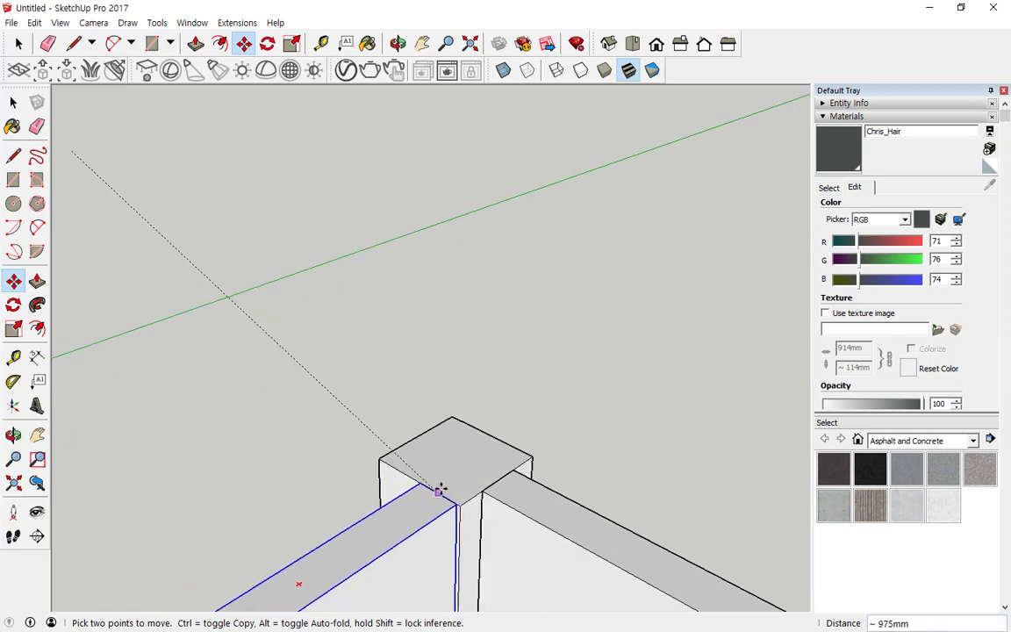
left_click(420, 481)
scroll(201, 430, "down", 6)
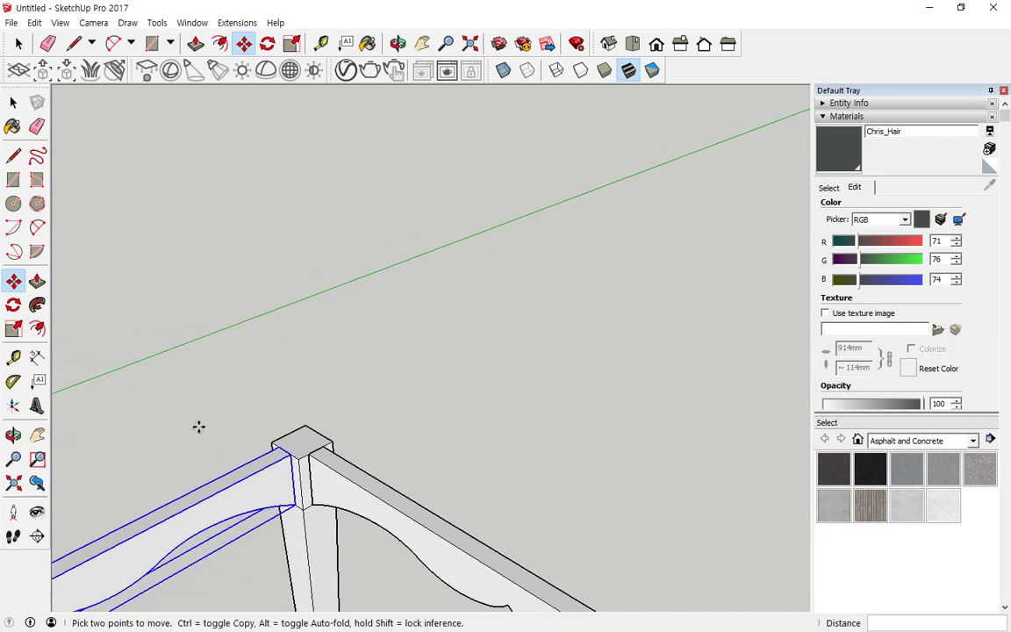
middle_click_drag(260, 464, 357, 411, "shift")
Select both rotated aprons and scale them along their length so they end at the legs' inner faces
key("space")
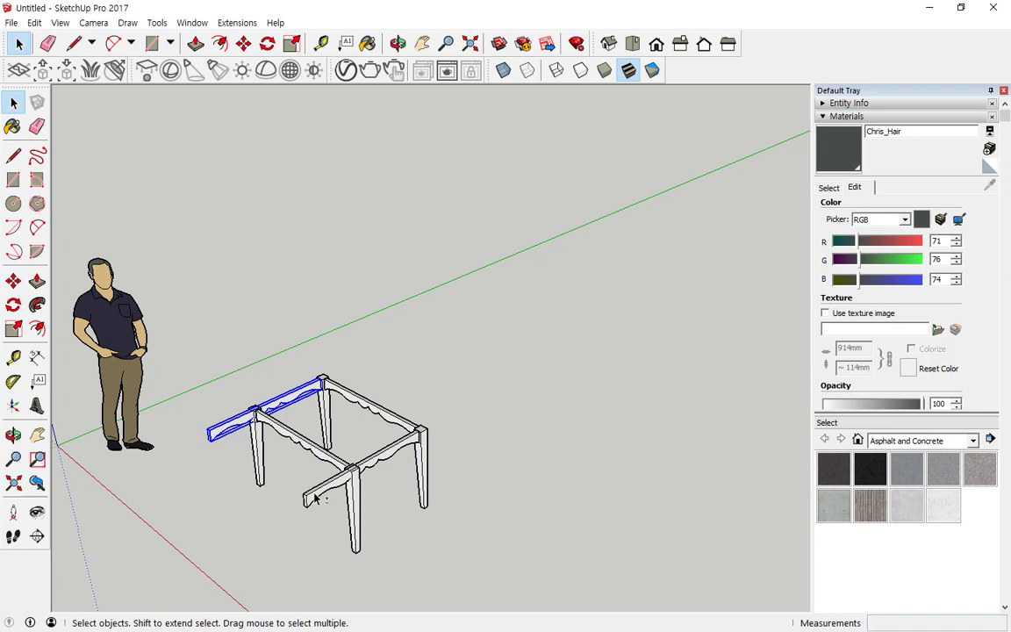
left_click(314, 496, "shift")
scroll(239, 449, "up", 5)
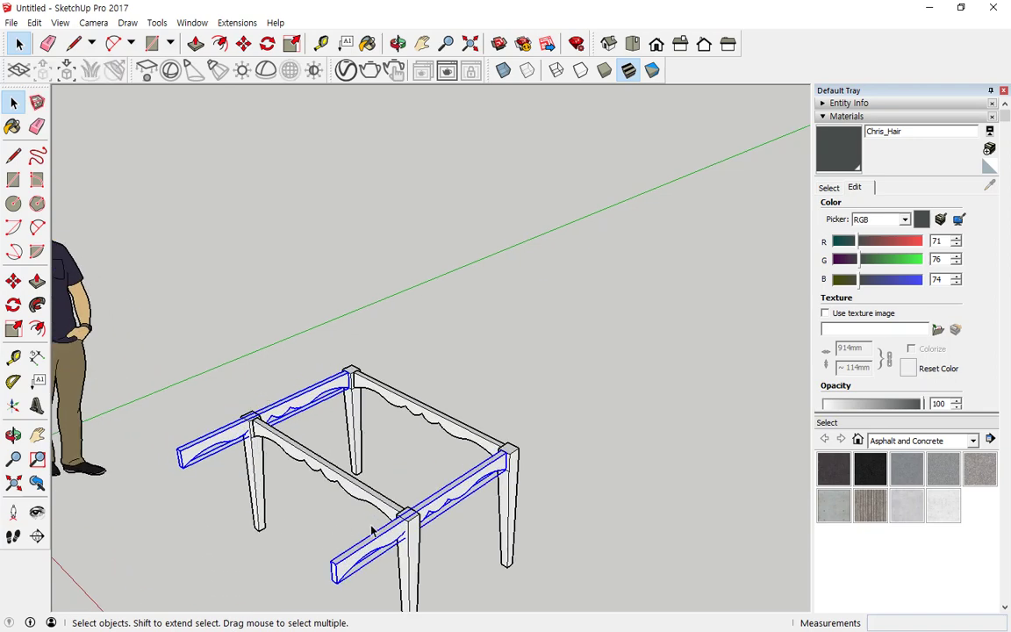
left_click(292, 48)
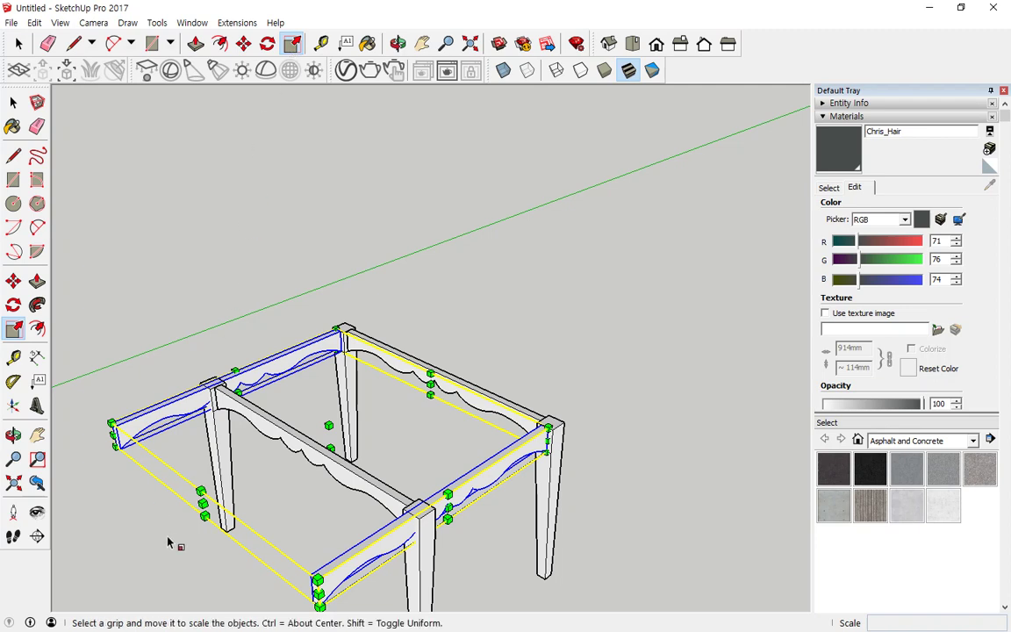
left_click_drag(215, 471, 199, 556)
left_click_drag(204, 504, 452, 570)
middle_click_drag(477, 487, 272, 402)
key("space")
left_click(396, 396)
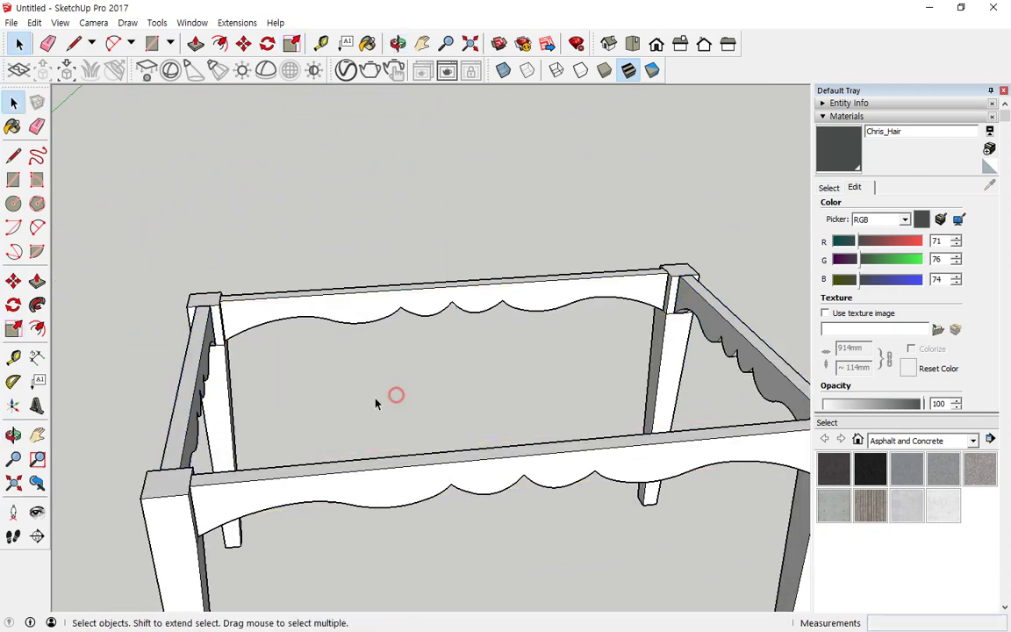
Unhide the table top and check how it fits the legs and aprons from below
left_click(35, 23)
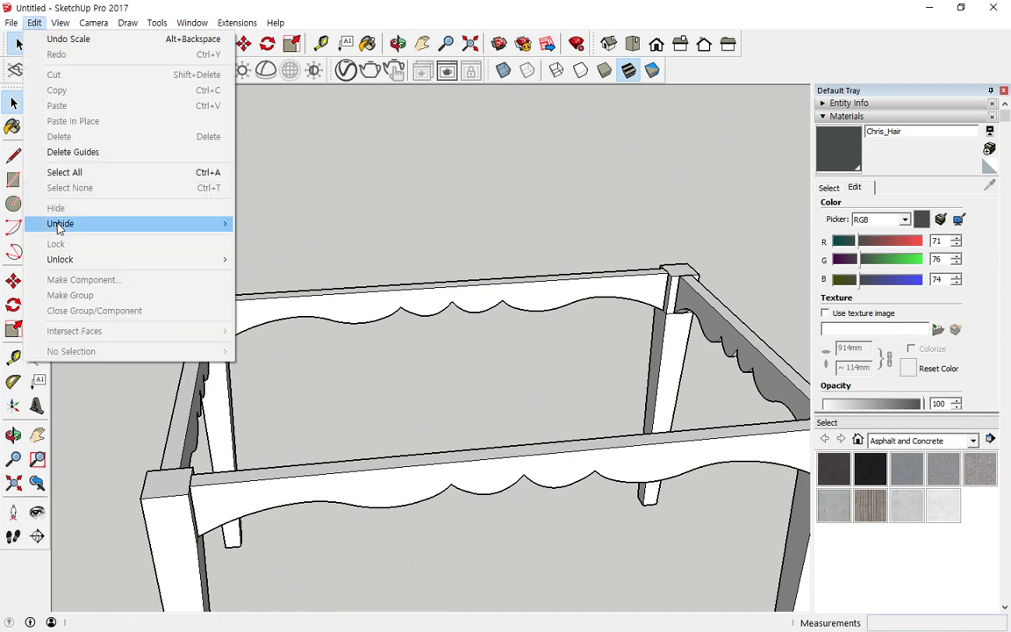
mouse_move(56, 223)
left_click(289, 253)
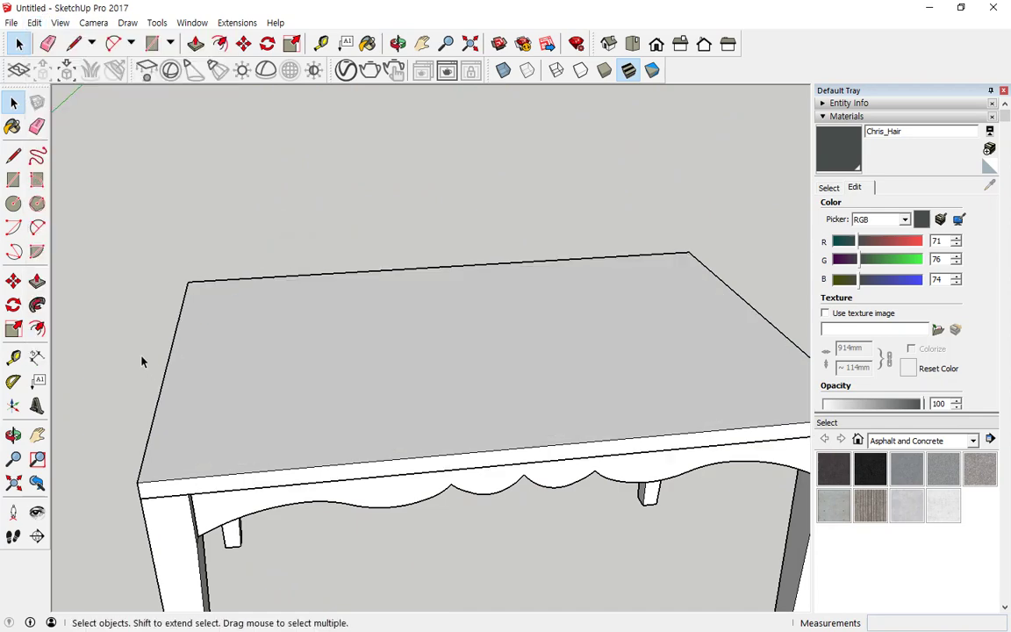
scroll(140, 355, "down", 5)
middle_click_drag(140, 355, 7, 173)
scroll(384, 338, "up", 3)
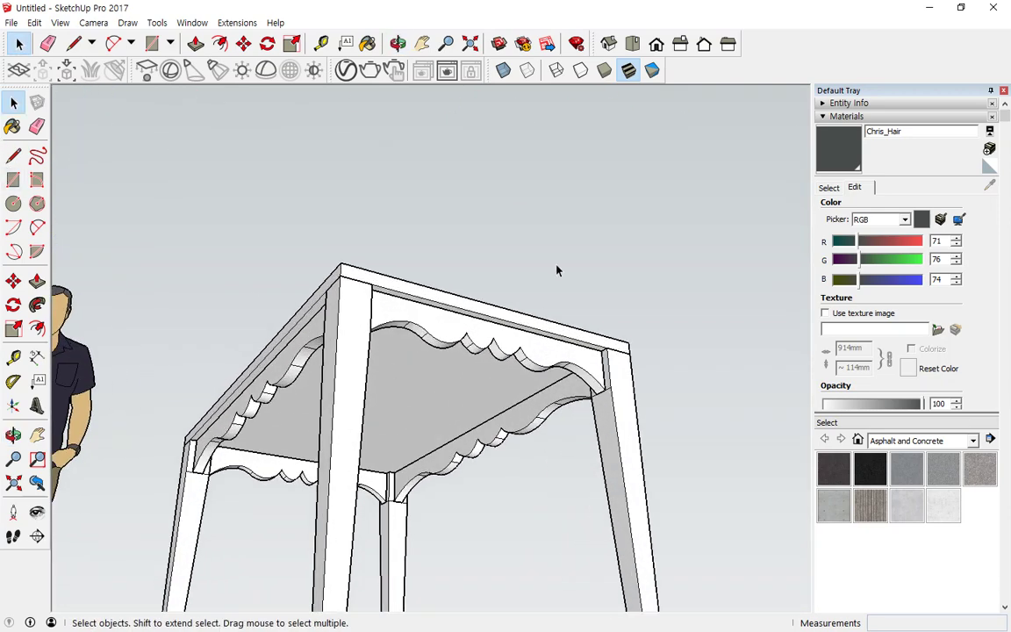
left_click(486, 344)
left_click(352, 208)
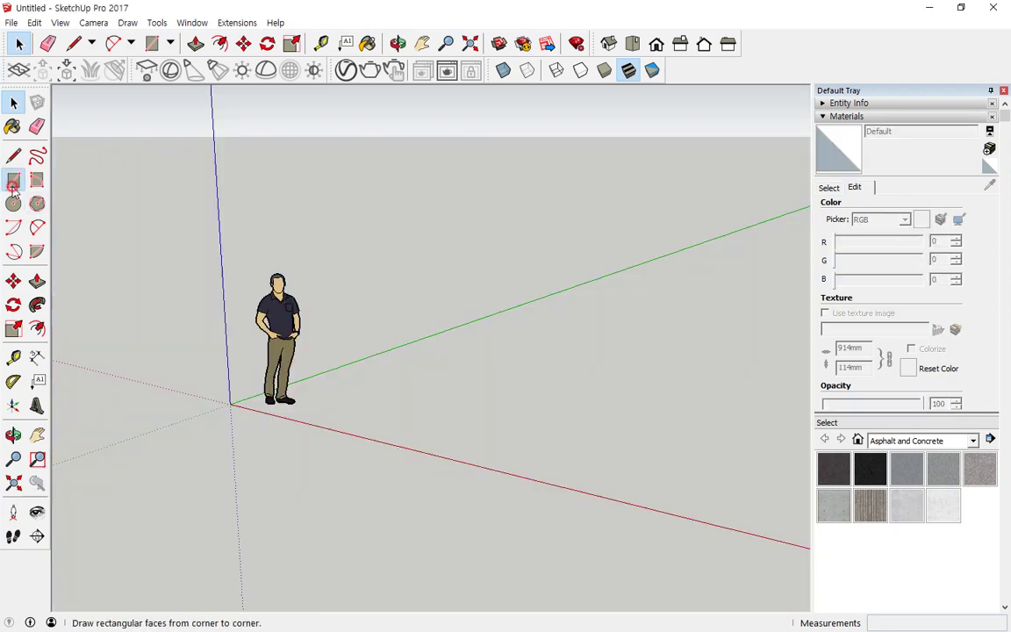
Delete the default person figure from the new model
left_click(14, 179)
middle_click_drag(252, 396, 185, 422)
scroll(266, 415, "up", 4)
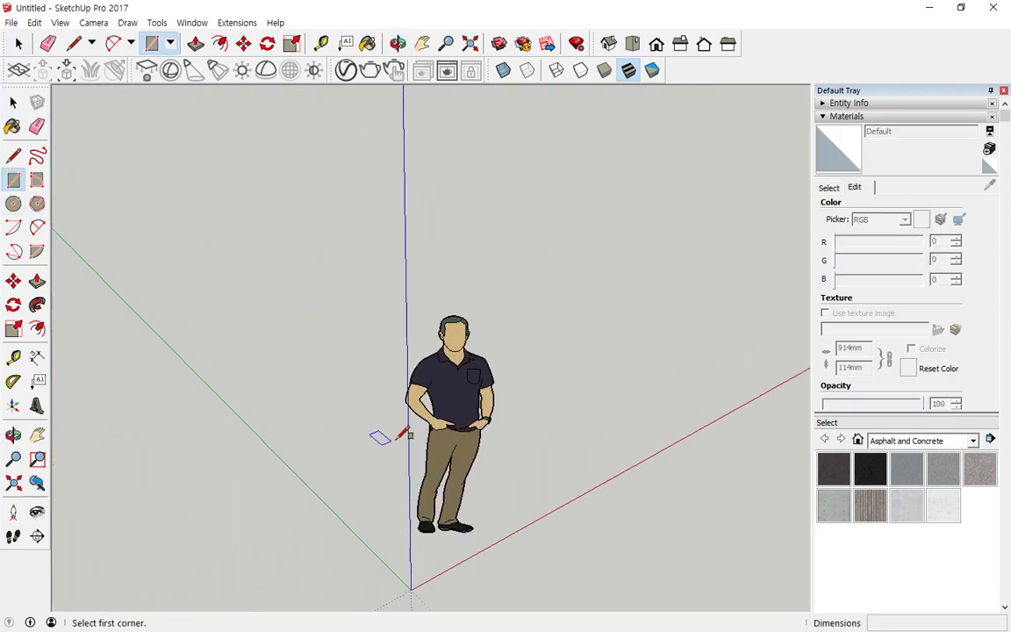
key("space")
left_click(458, 400)
key("Delete")
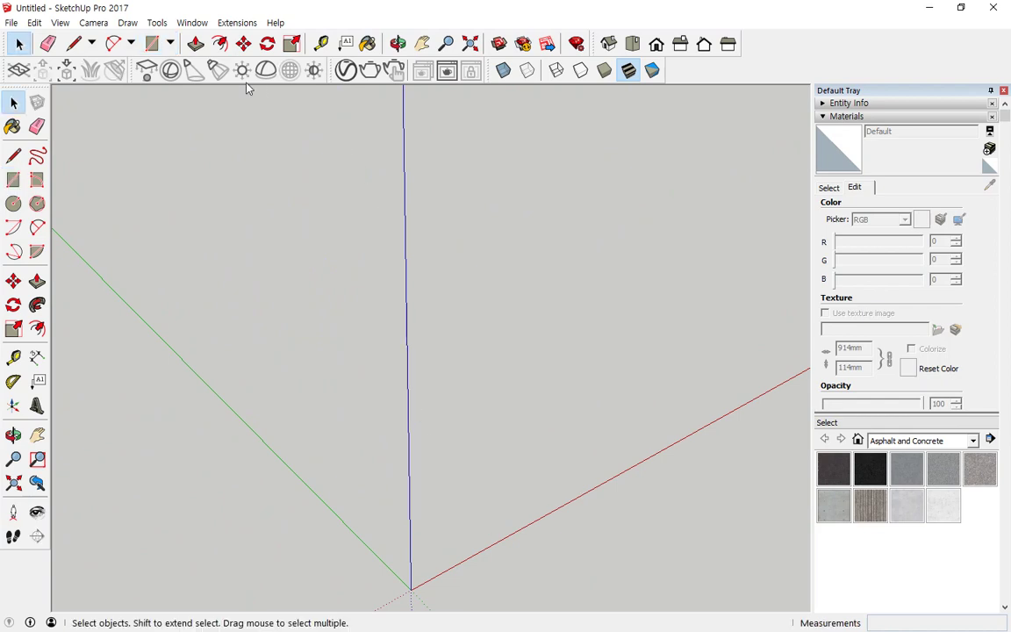
Draw a vertical 300 by 690 mm rectangle from the origin along the red axis
left_click(13, 180)
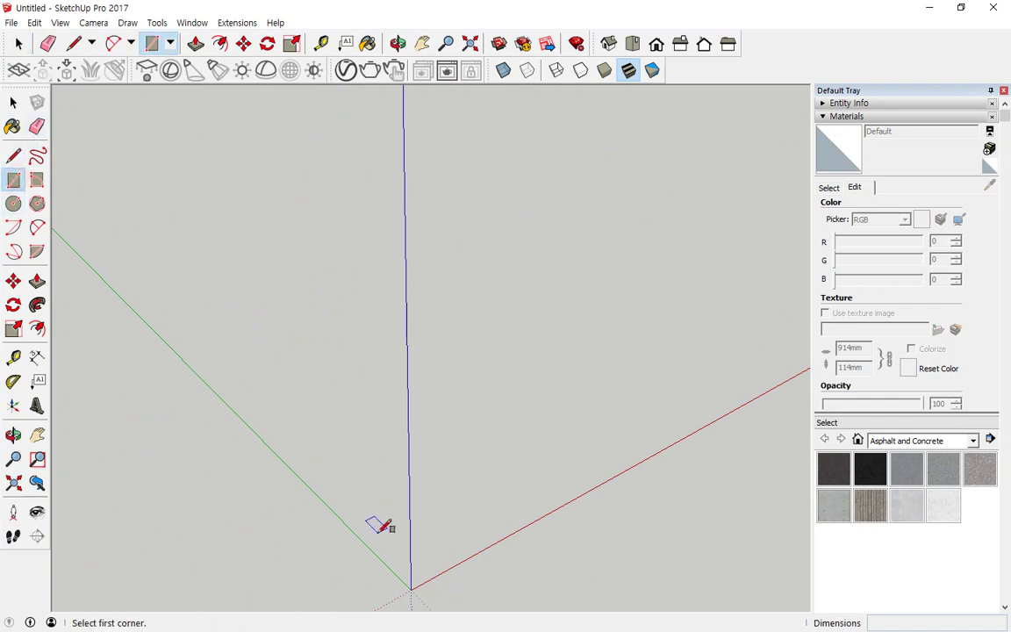
middle_click_drag(350, 513, 210, 569)
left_click(195, 581)
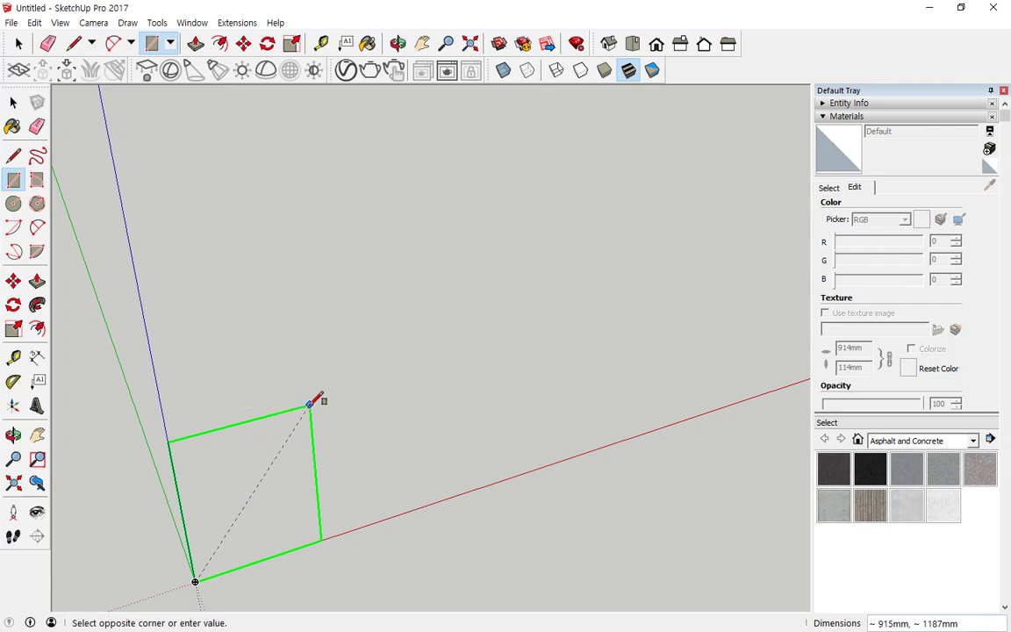
type("300,69")
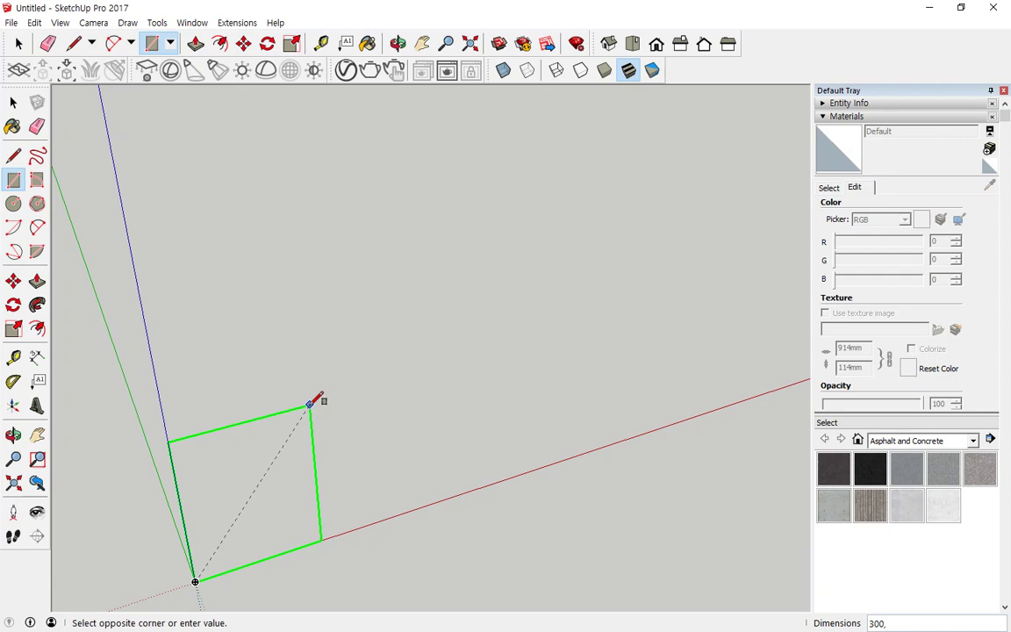
type("0")
key("Return")
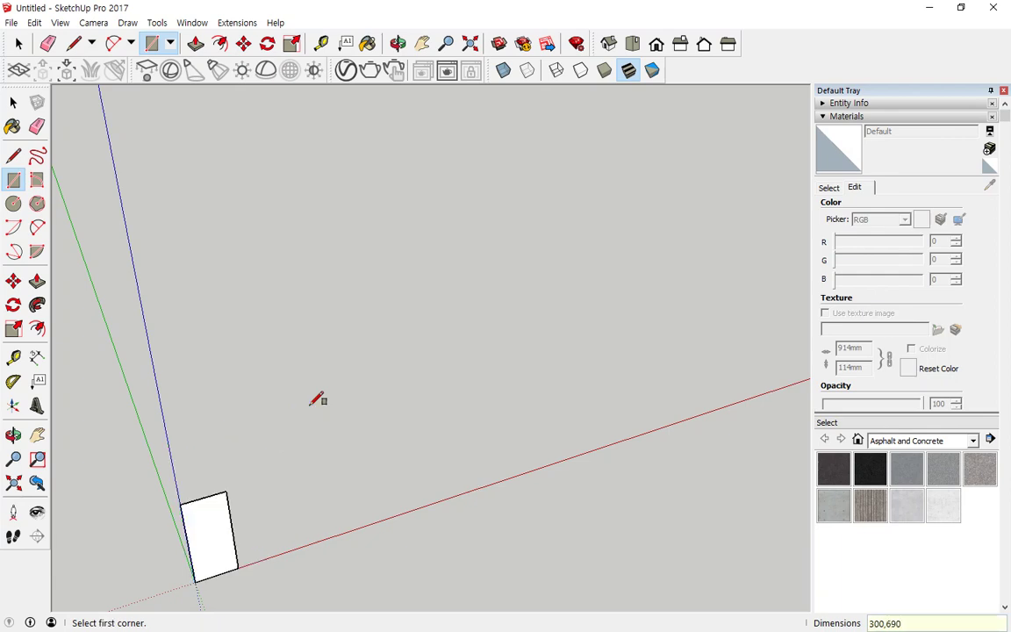
Push/Pull the upright rectangle to a thickness of 30 mm
scroll(187, 564, "up", 2)
middle_click_drag(187, 565, 406, 363)
scroll(398, 366, "up", 2)
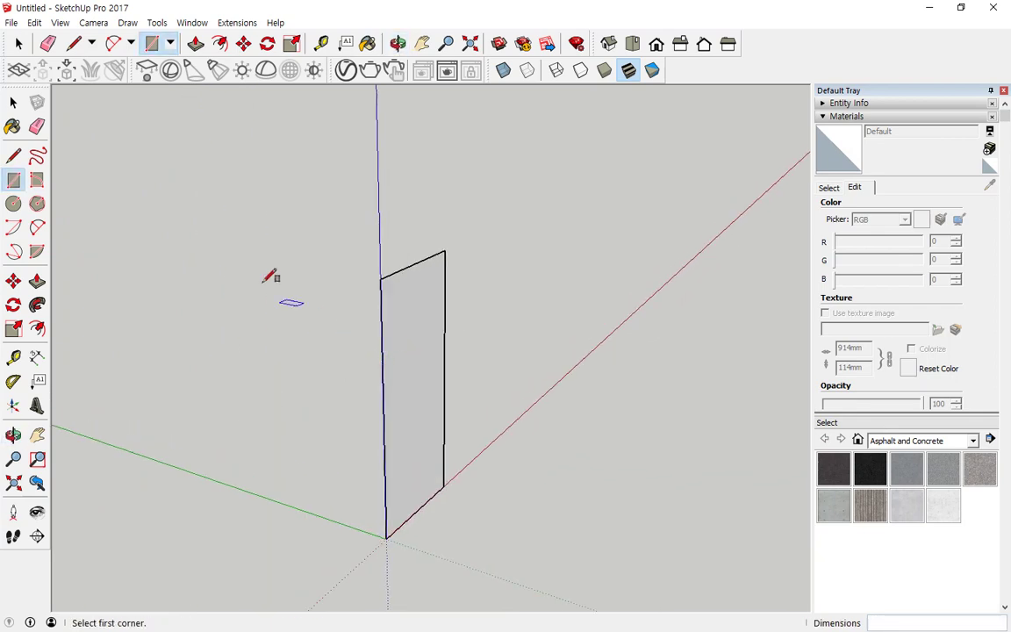
left_click(37, 281)
left_click(399, 376)
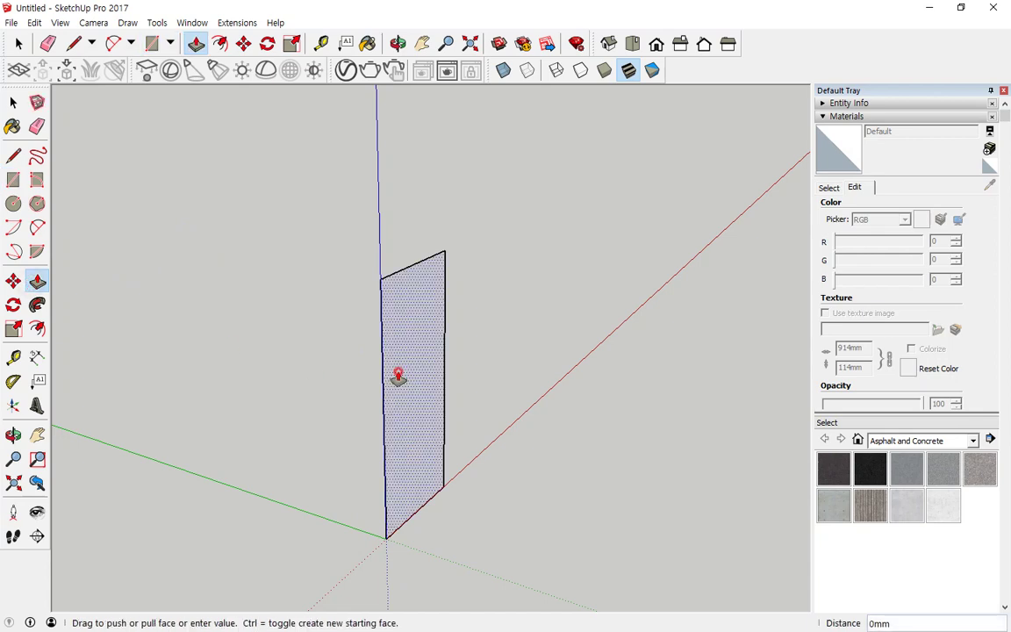
key("Return")
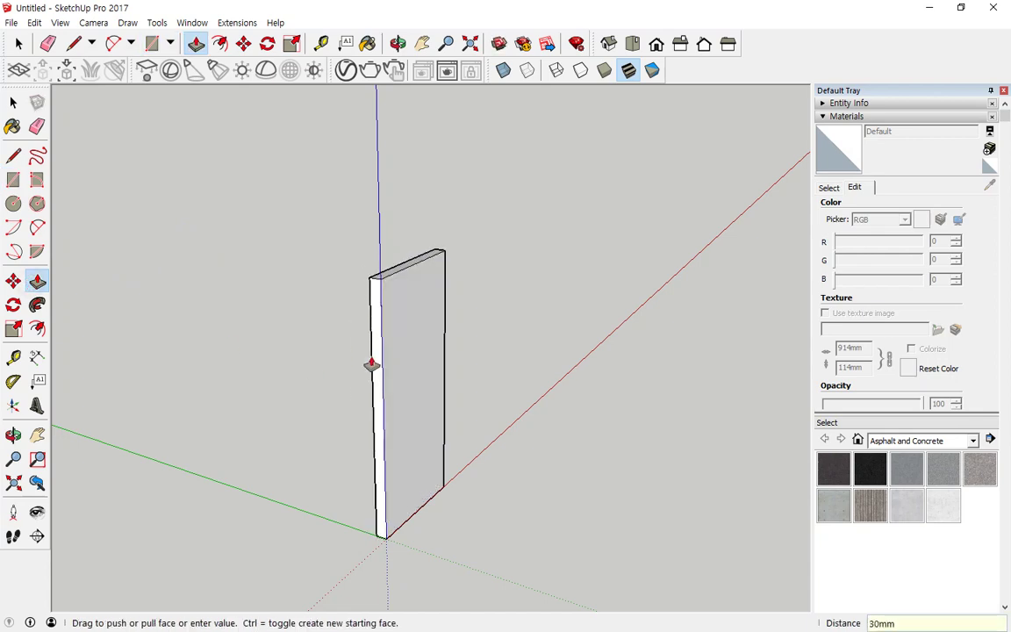
Select the whole upright panel and make it a component
key("space")
triple_click(402, 363)
right_click(403, 363)
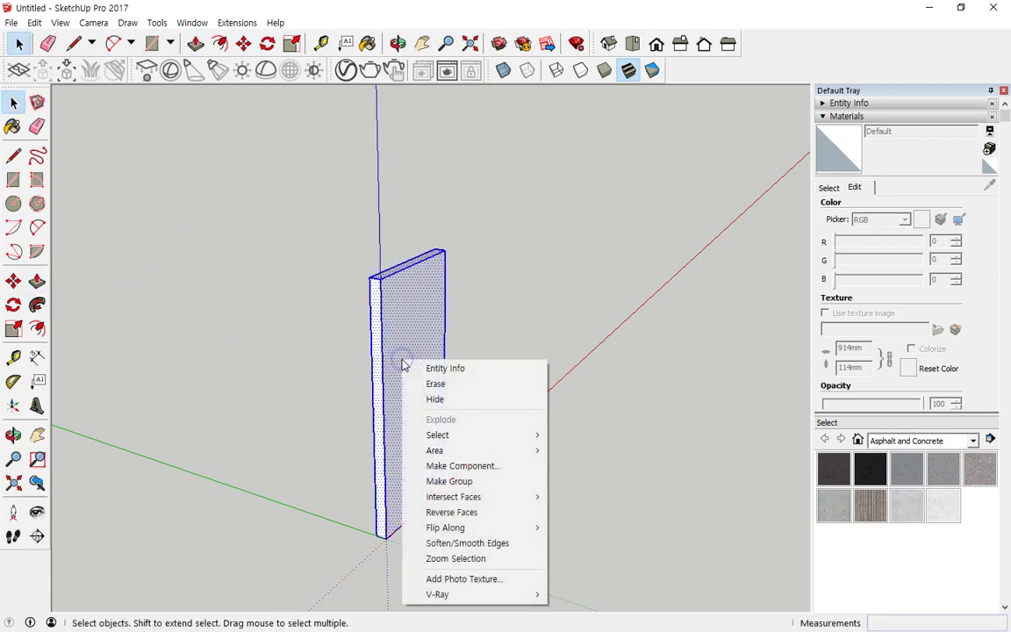
left_click(455, 466)
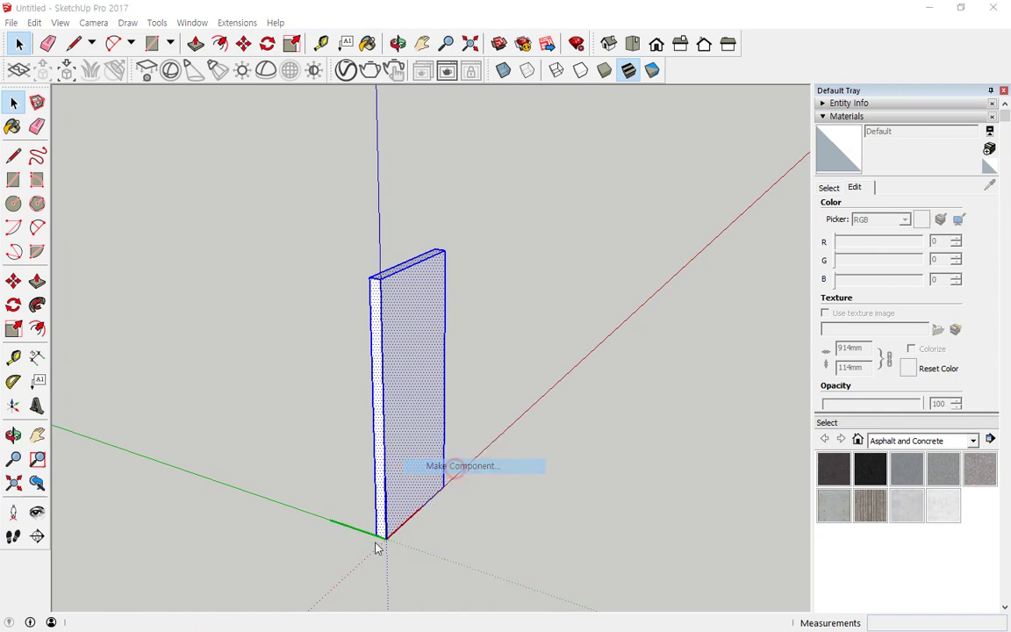
left_click(529, 457)
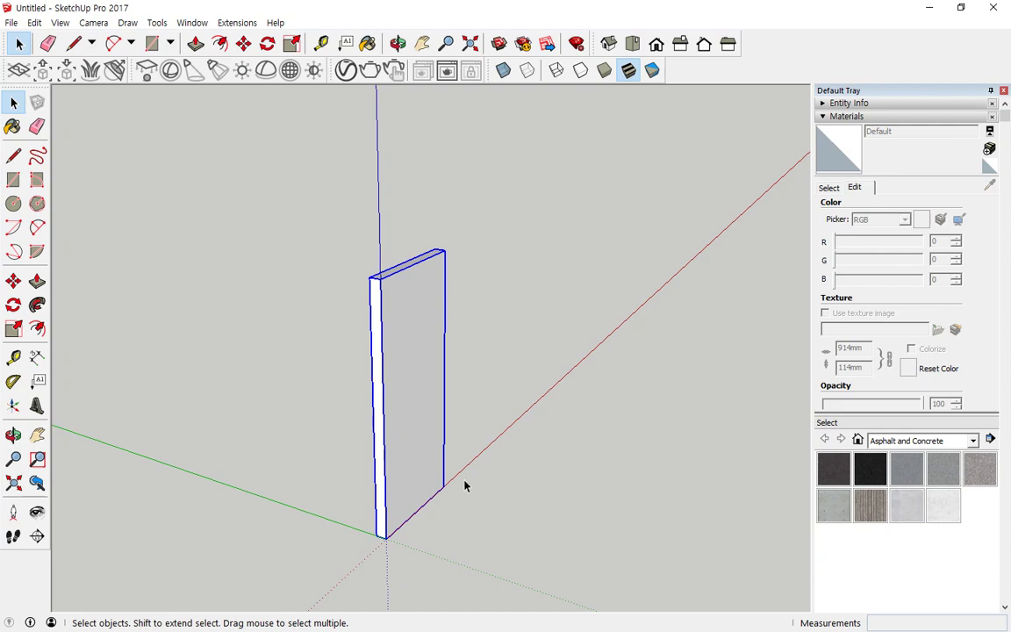
Copy the panel component 570 mm along the green axis from its bottom corner at the origin
left_click(15, 282)
left_click(387, 539)
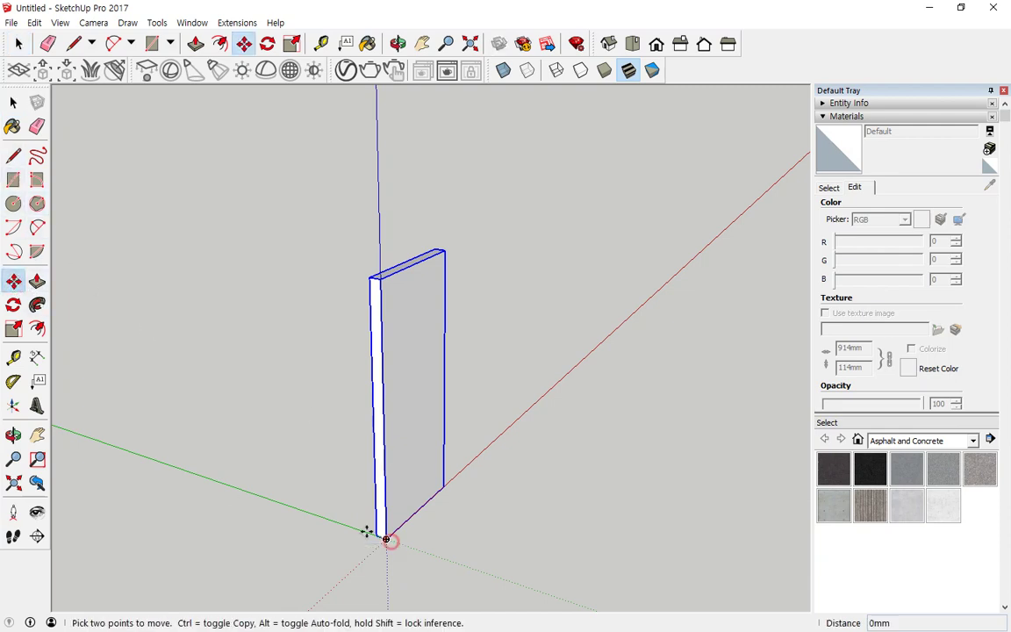
key("ctrl")
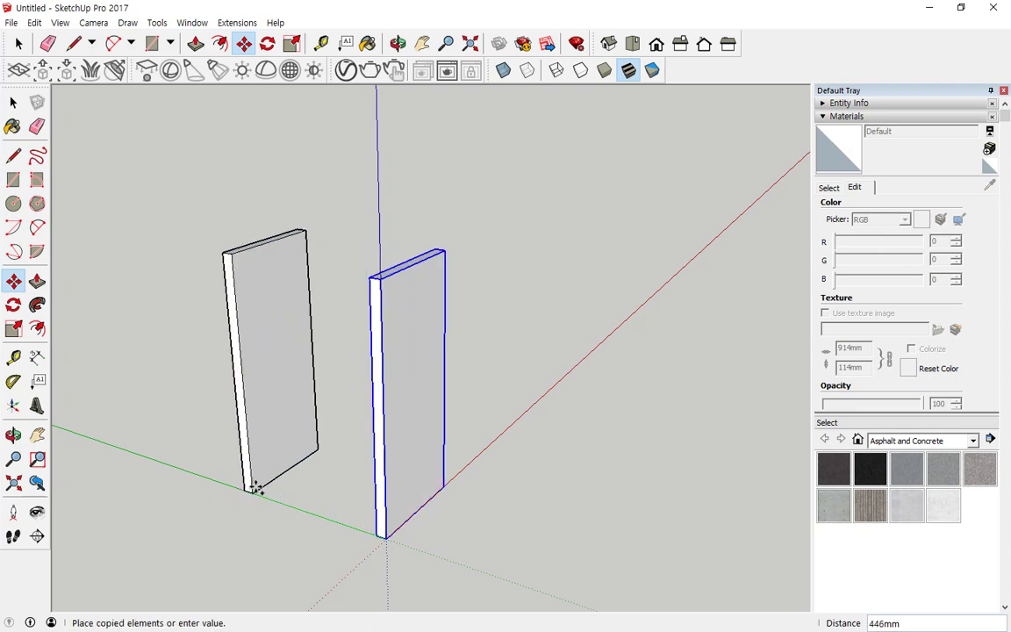
type("600")
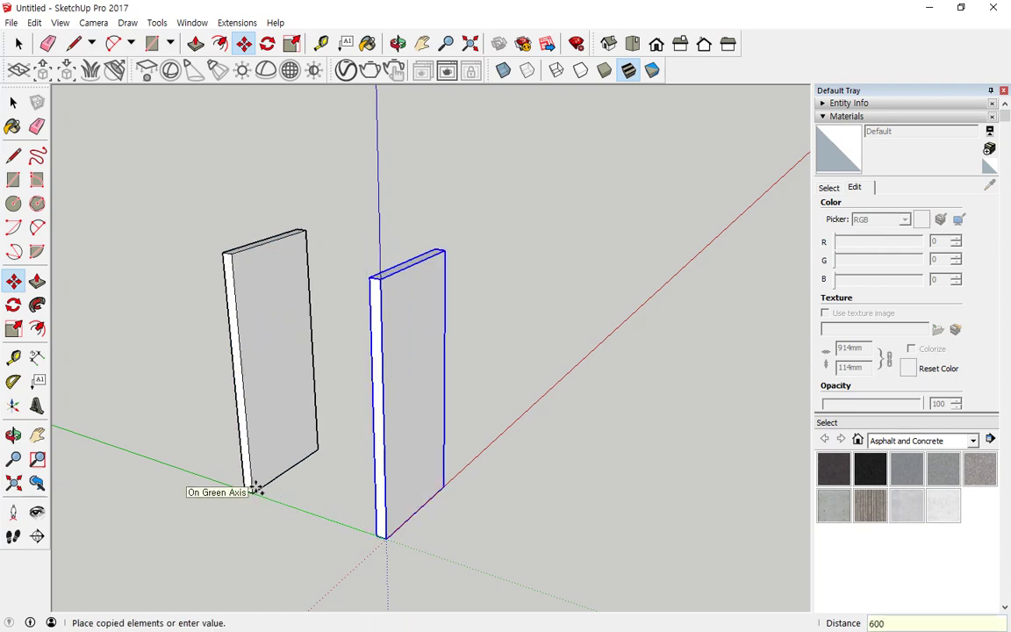
key("BackSpace")
key("BackSpace")
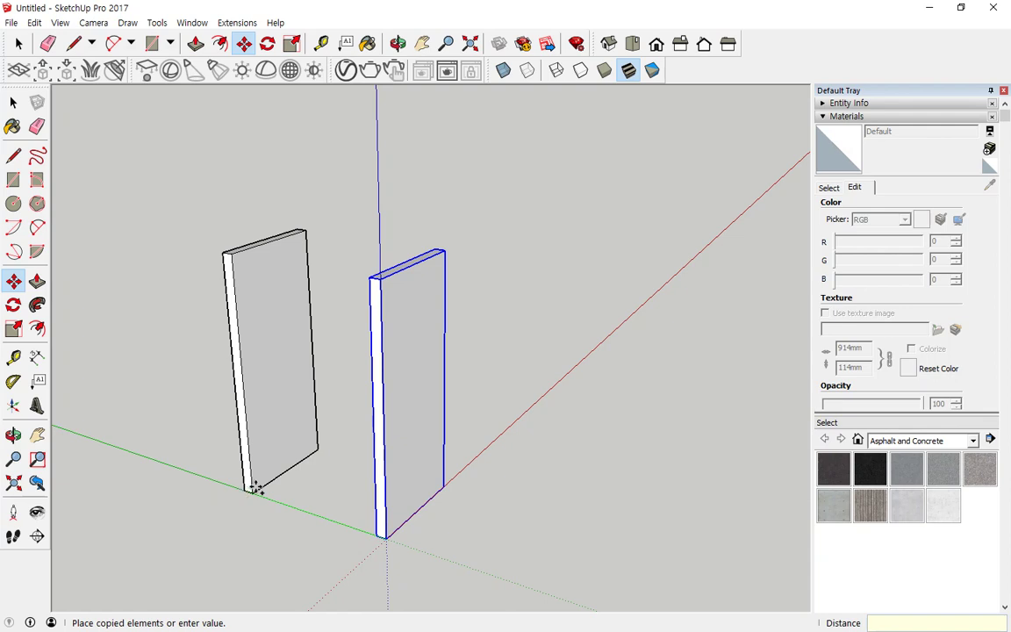
key("Return")
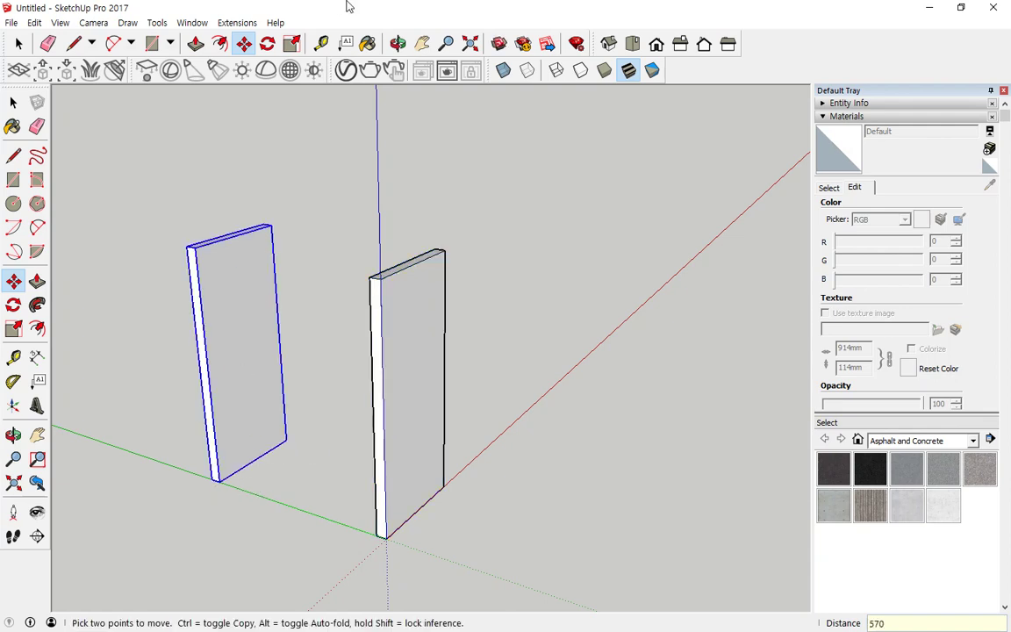
Dimension the overall width across the two upright panels, between their outer bottom corners along the green axis
left_click(347, 43)
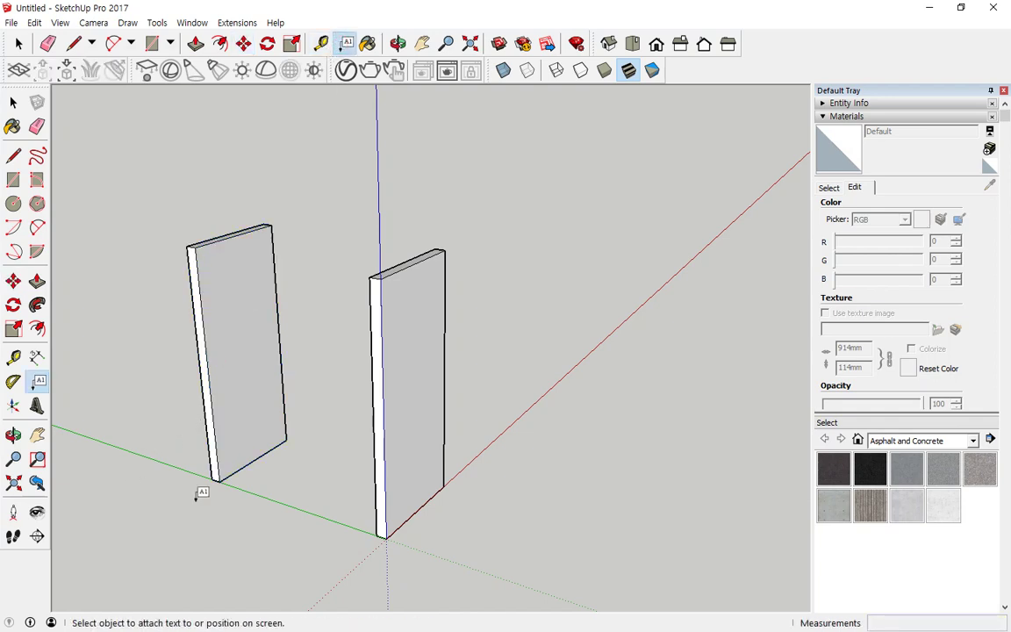
left_click(212, 480)
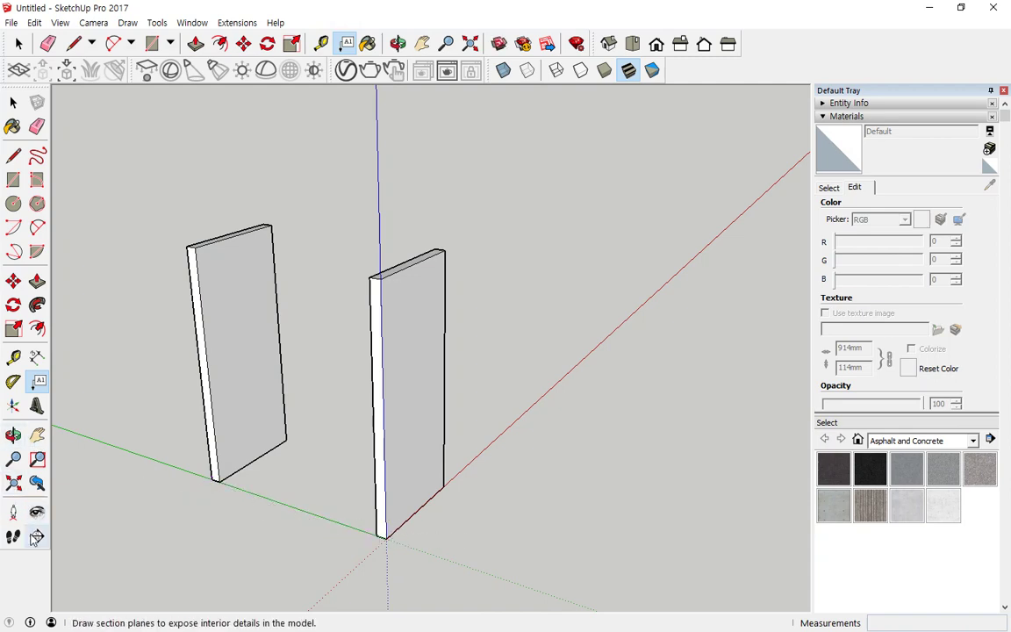
left_click(37, 358)
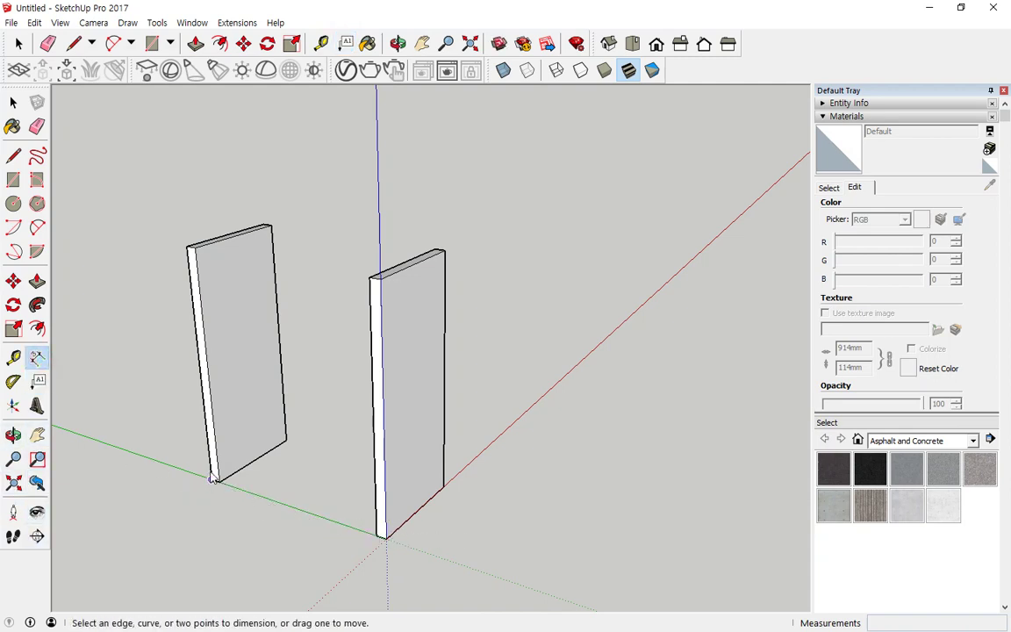
left_click(211, 479)
left_click(386, 539)
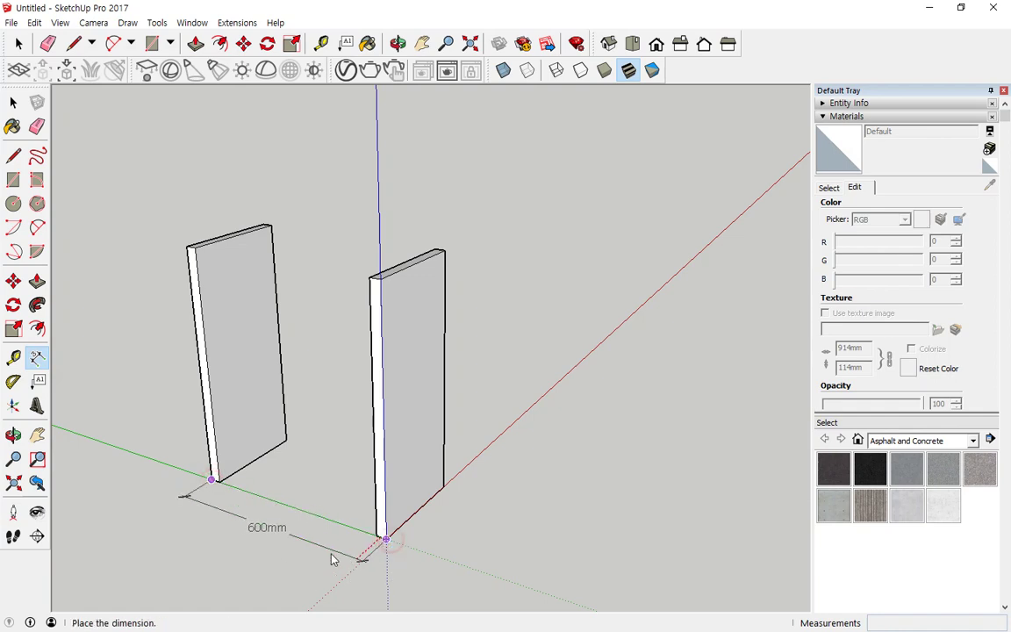
left_click(302, 559)
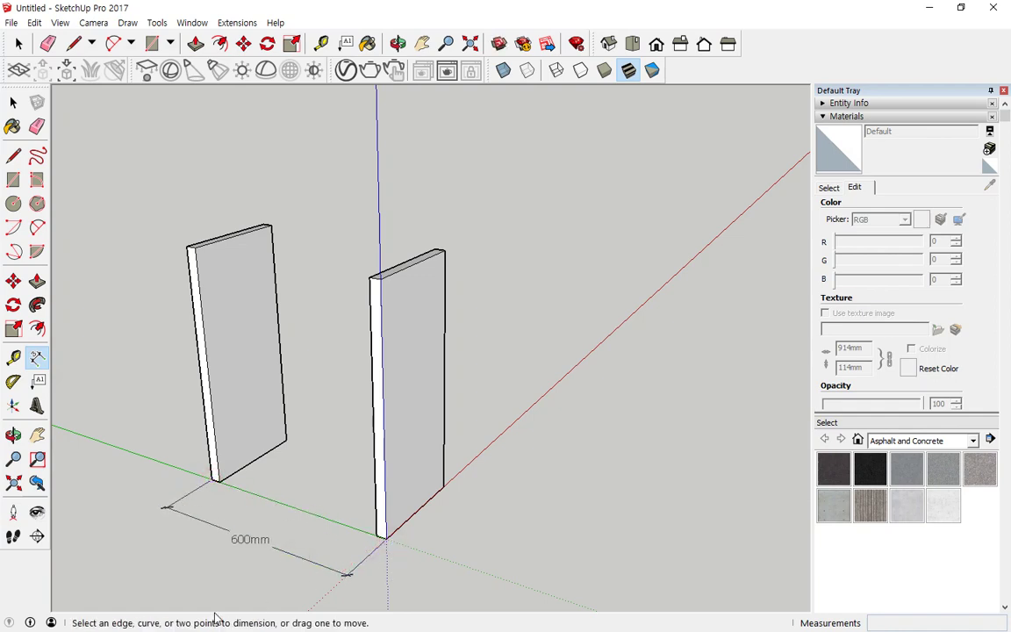
Draw a 540 by 300 mm rectangle on the ground, filling the space between the two upright panels
scroll(195, 560, "up", 2)
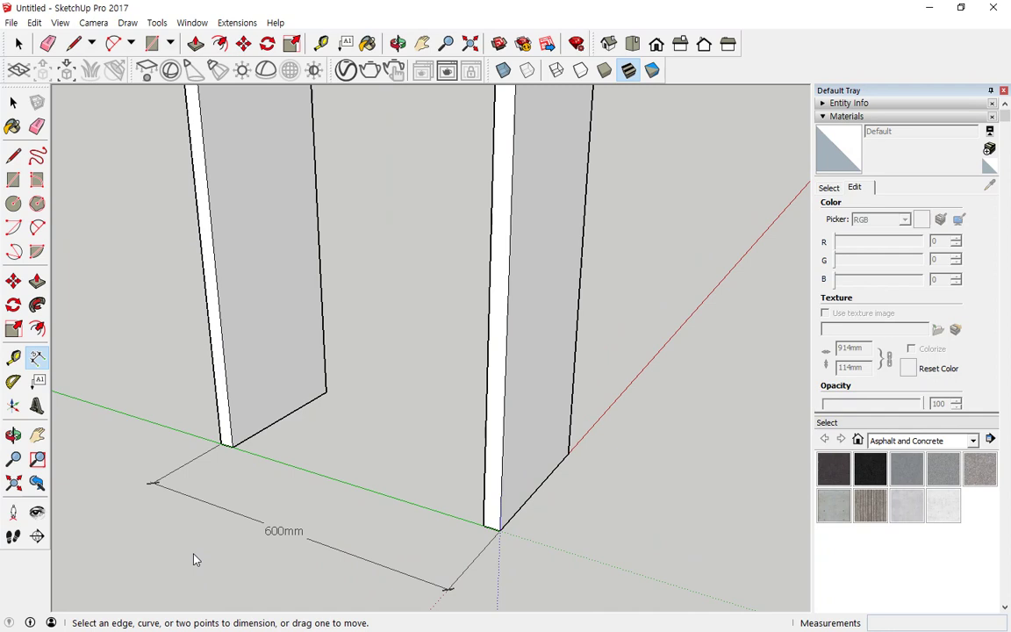
scroll(330, 435, "down", 1)
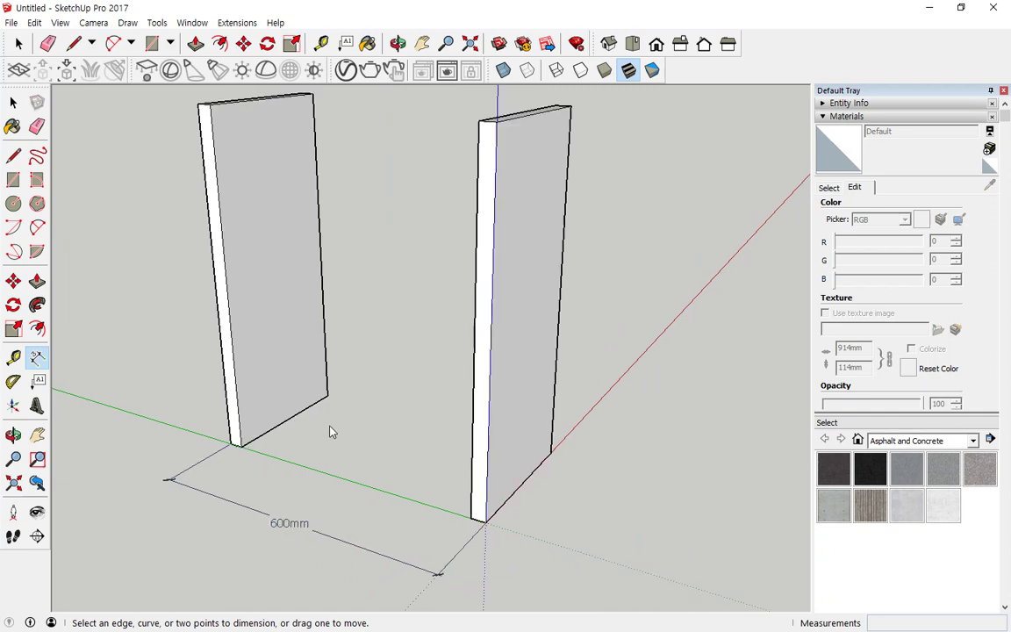
mouse_move(330, 400)
left_mouse_down()
mouse_move(249, 444)
mouse_move(402, 496)
mouse_move(497, 501)
mouse_move(541, 452)
mouse_move(354, 411)
left_mouse_up()
mouse_move(355, 411)
middle_mouse_down()
mouse_move(298, 475)
mouse_move(305, 524)
mouse_move(450, 517)
mouse_move(202, 431)
middle_mouse_up()
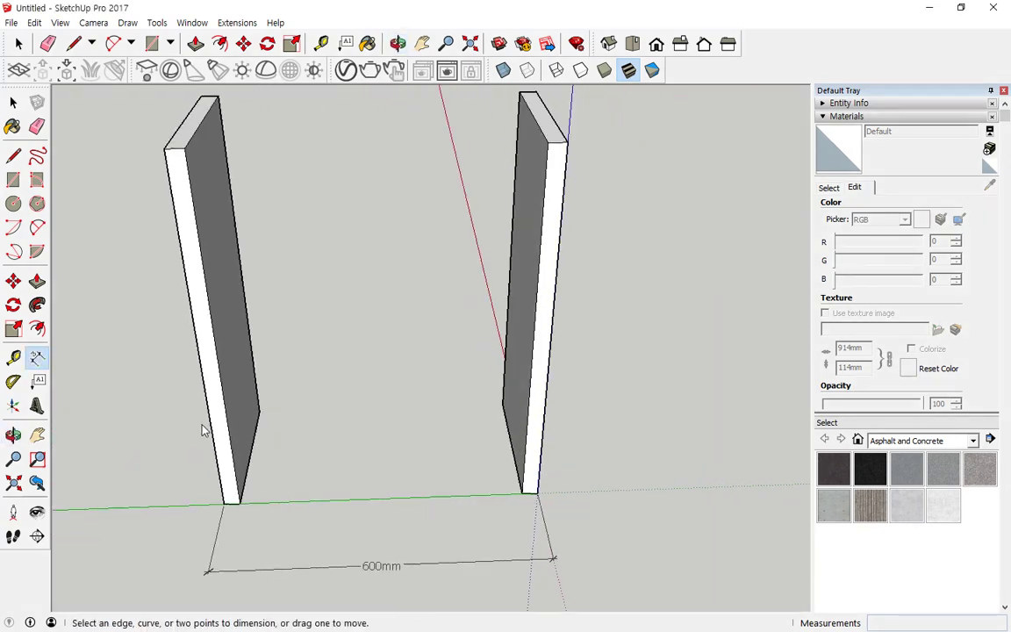
left_click(13, 179)
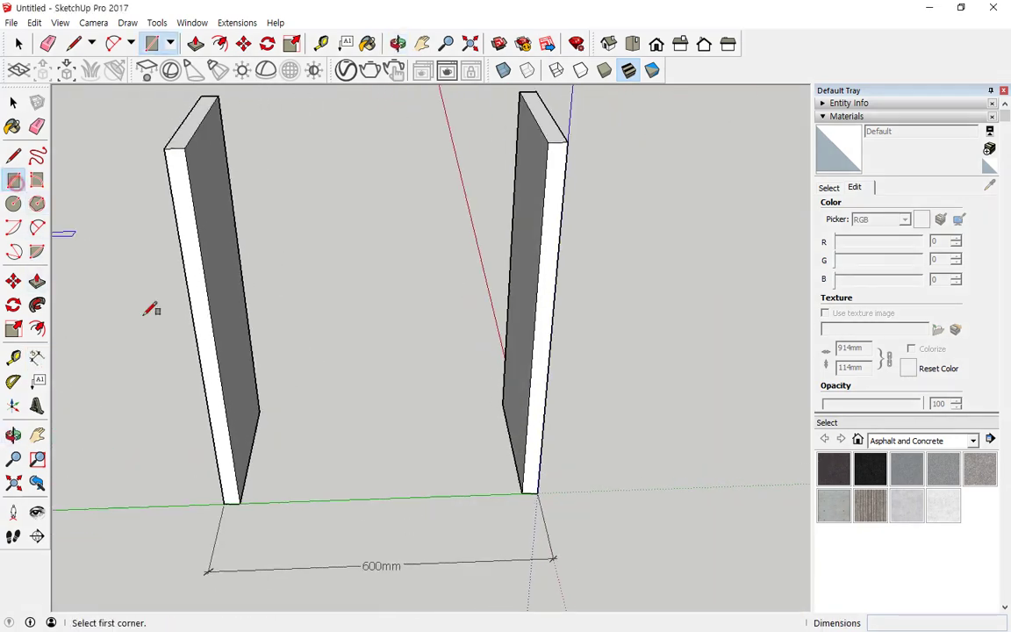
left_click(259, 411)
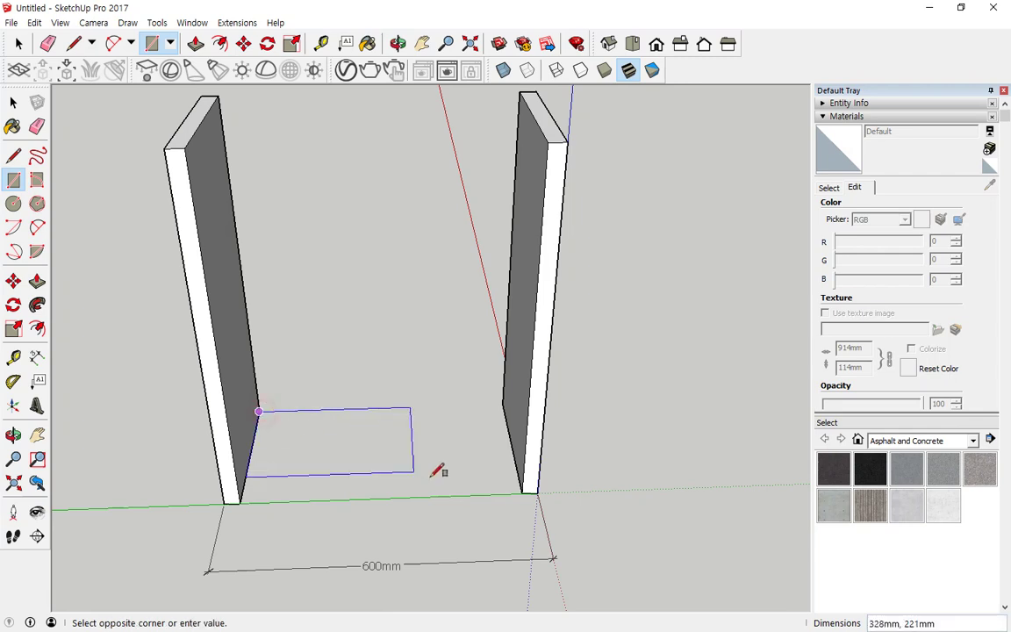
left_click(523, 493)
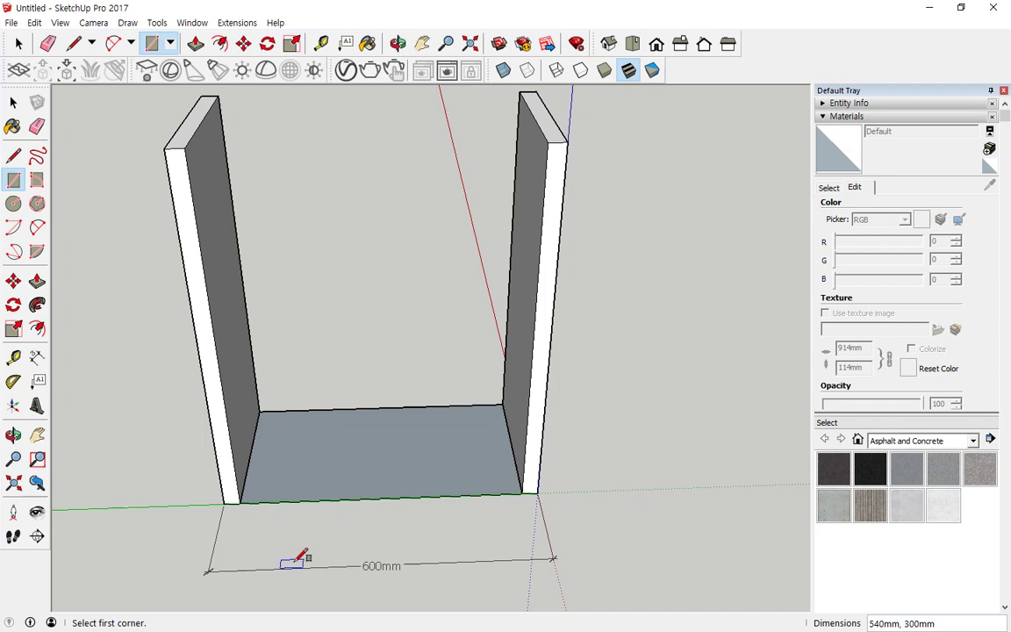
Push/Pull the rectangle between the side panels upward by 30 mm to form the bottom shelf
left_click(39, 283)
left_click_drag(338, 467, 334, 446)
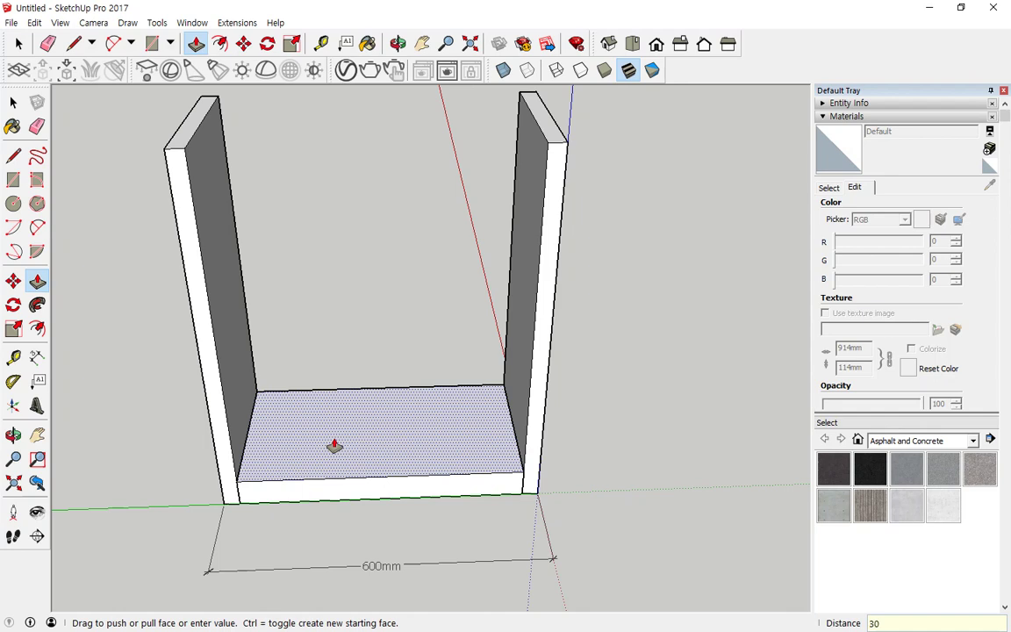
key("Return")
Select the whole bottom shelf and make it a component, keeping the default component settings
key("space")
left_click(334, 439)
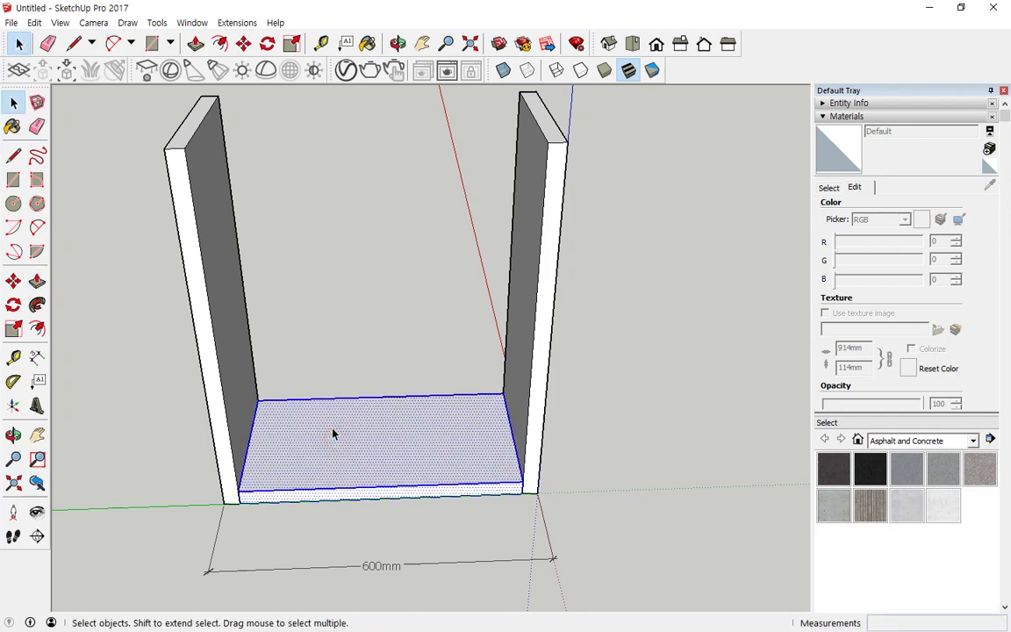
right_click(334, 433)
left_click(385, 290)
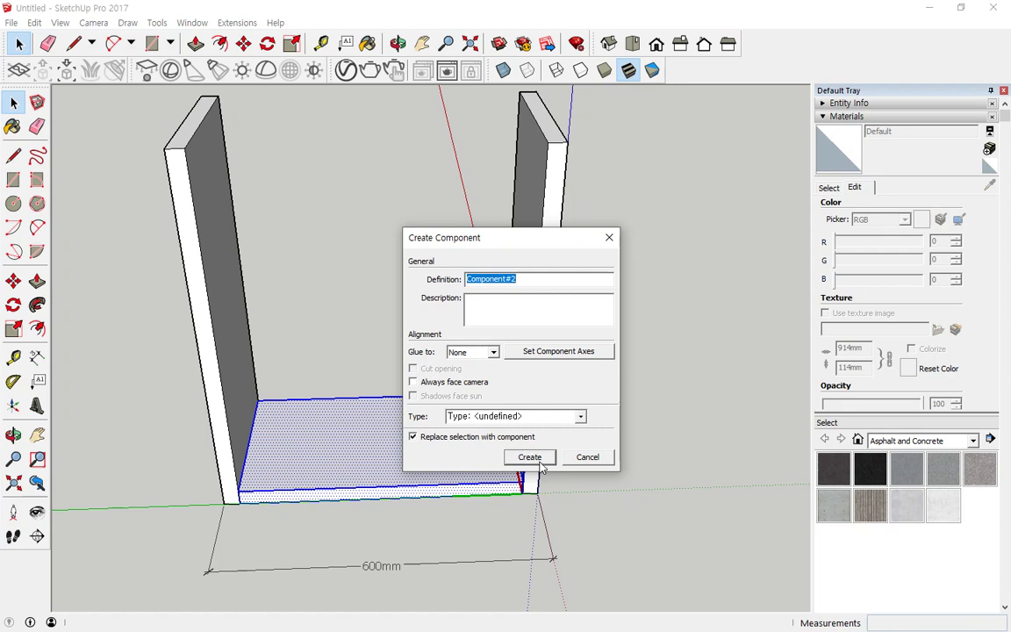
left_click(540, 465)
Copy the bottom shelf component 345 mm straight up between the side panels to form the middle shelf
middle_click_drag(438, 555, 396, 556)
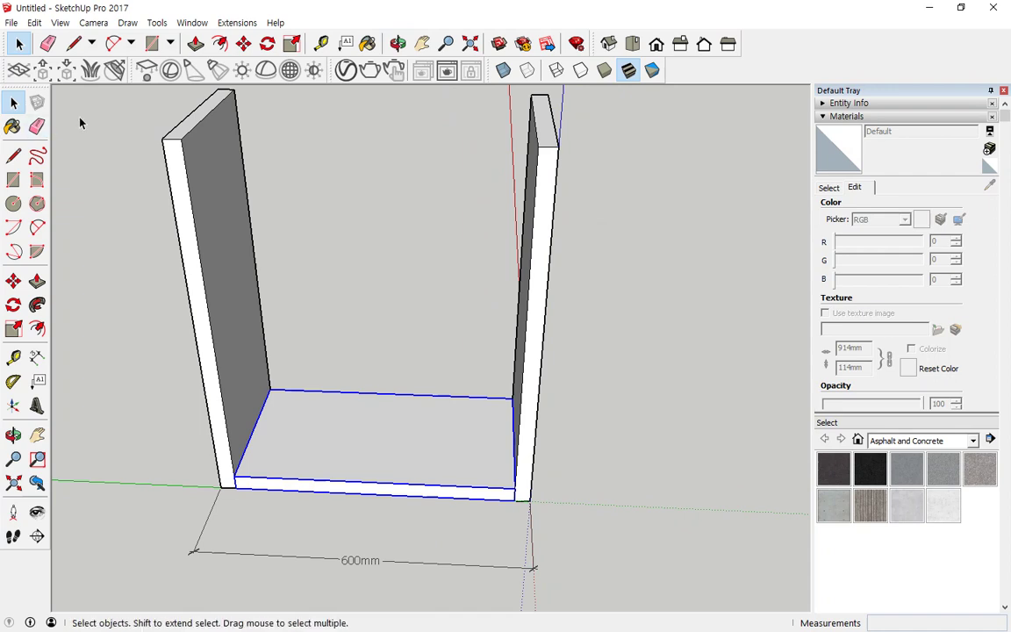
left_click(13, 281)
left_click(514, 500)
key("ctrl")
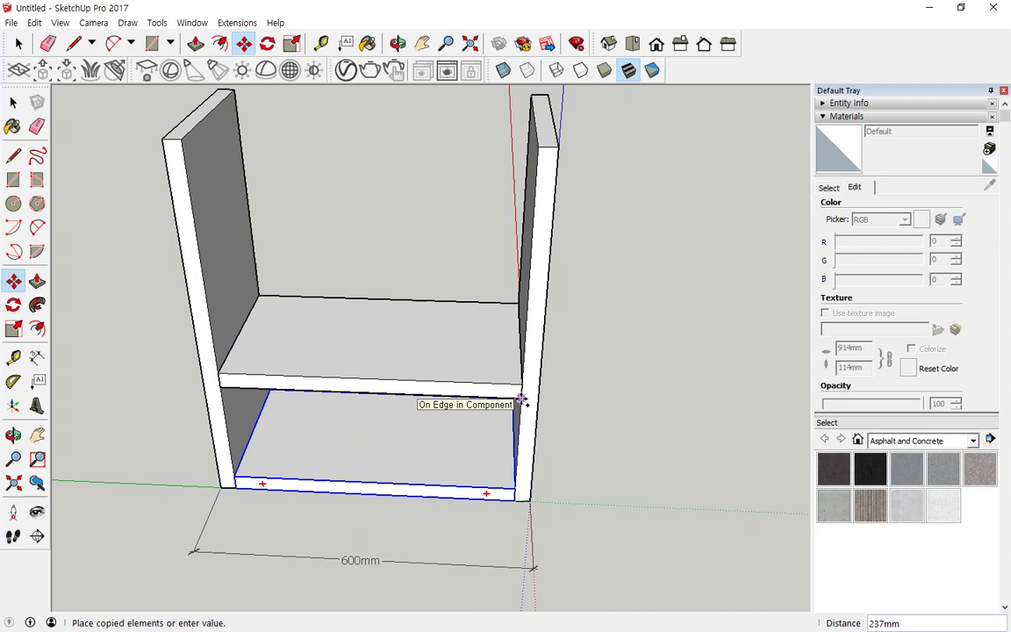
type("345")
key("Return")
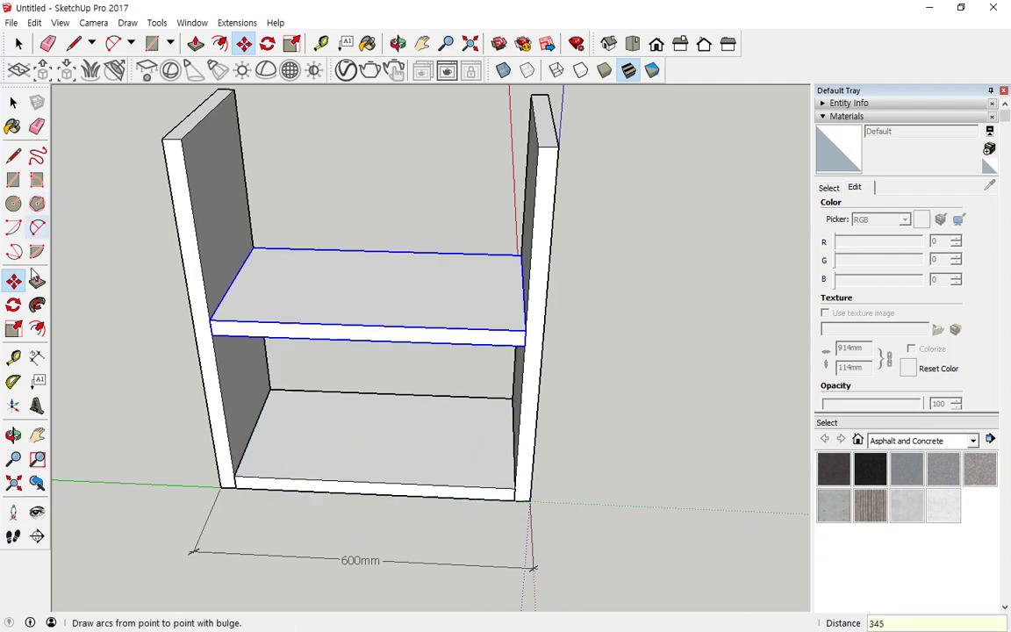
Dimension the bottom shelf's thickness and the clear height between the bottom and middle shelves, beside the panel at the origin
left_click(37, 357)
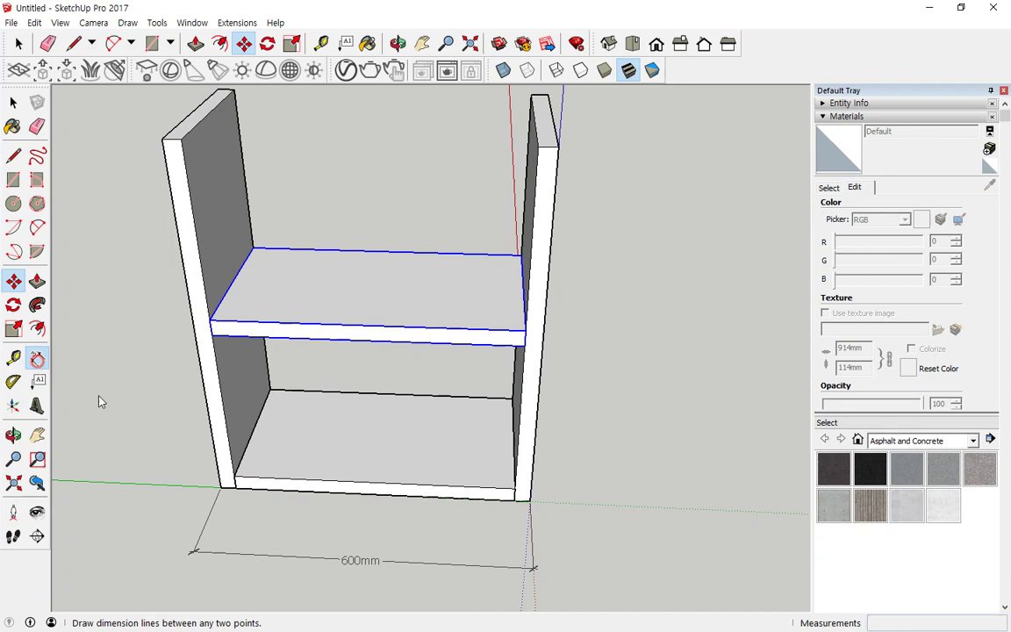
left_click(516, 502)
left_click(530, 501)
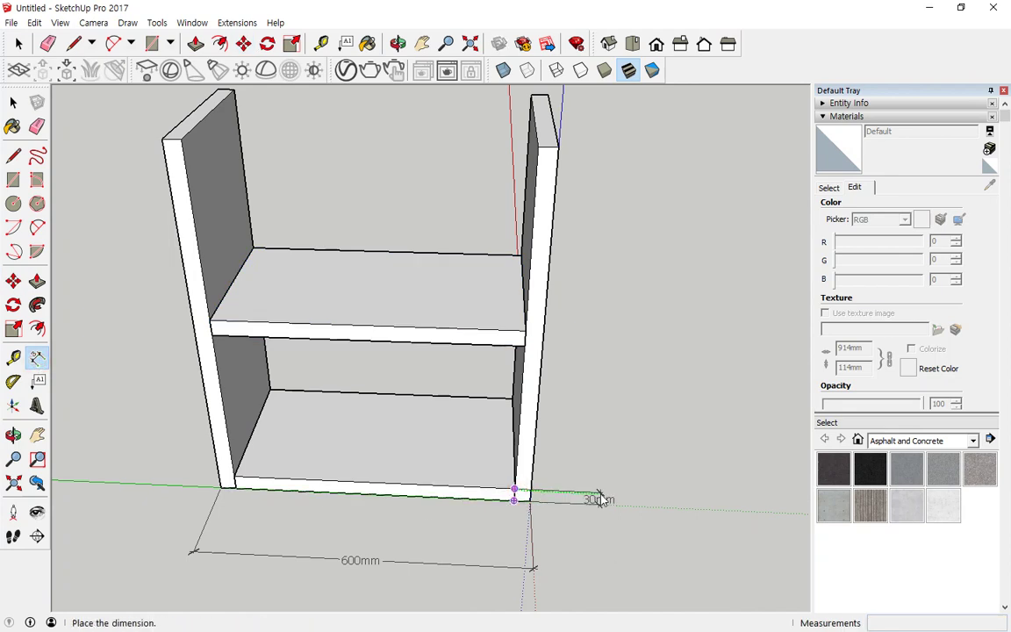
left_click(598, 499)
left_click(519, 492)
left_click(605, 402)
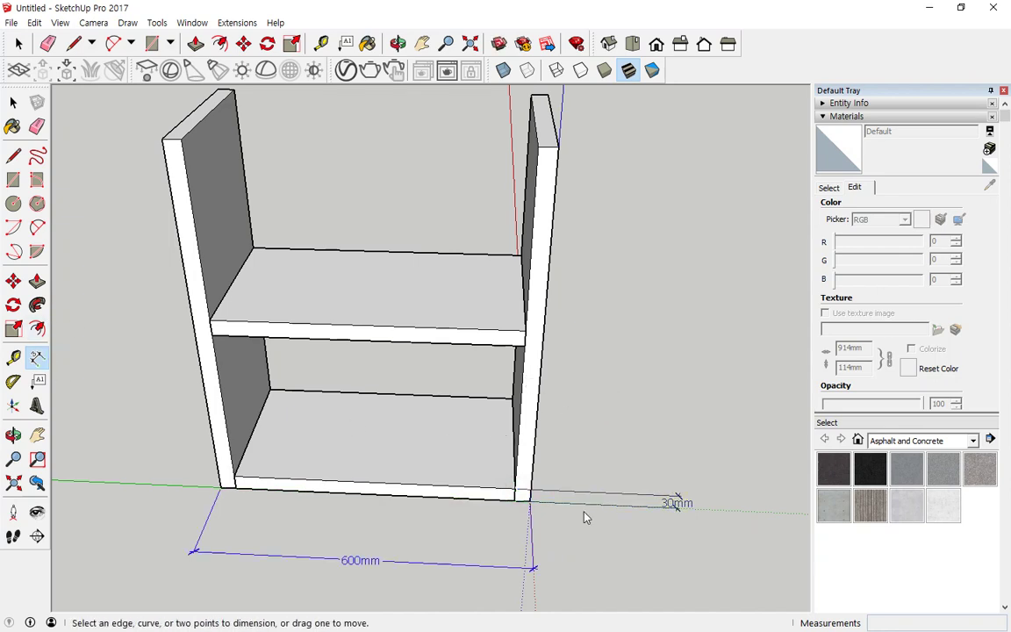
left_click(515, 489)
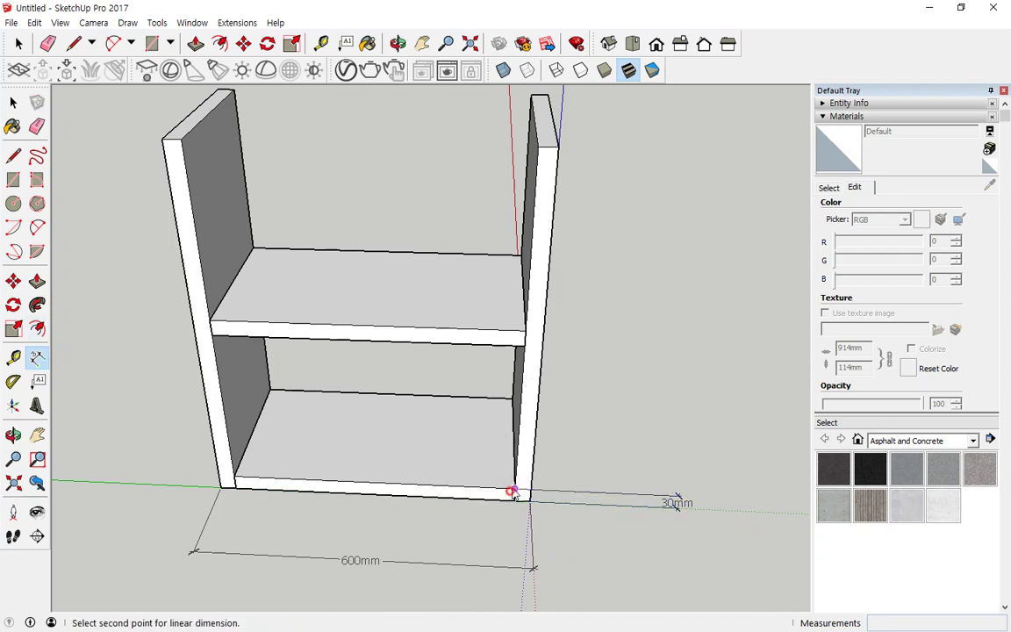
left_click(524, 348)
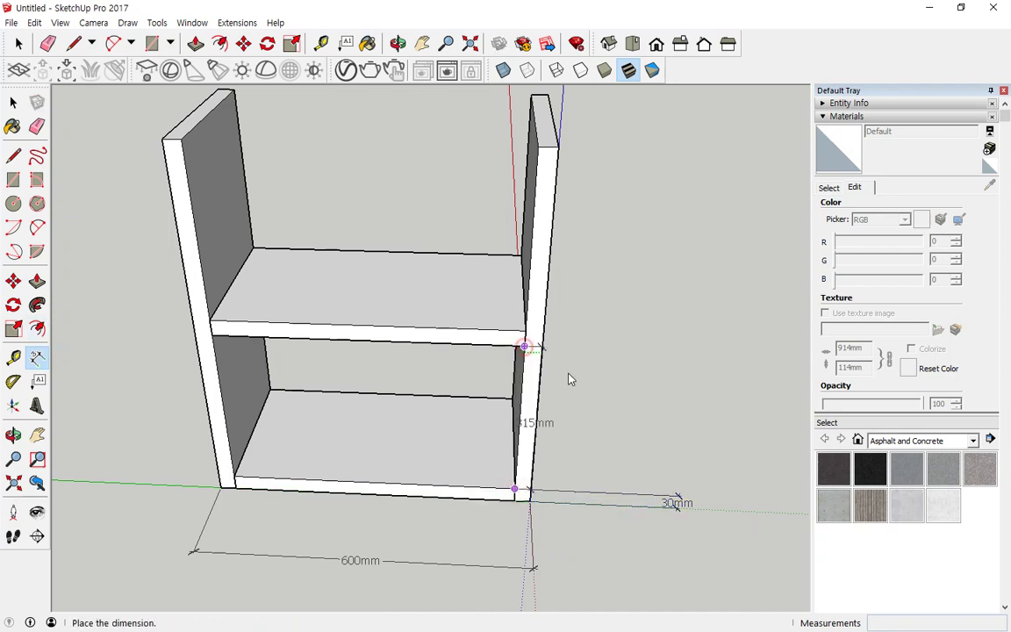
left_click(678, 509)
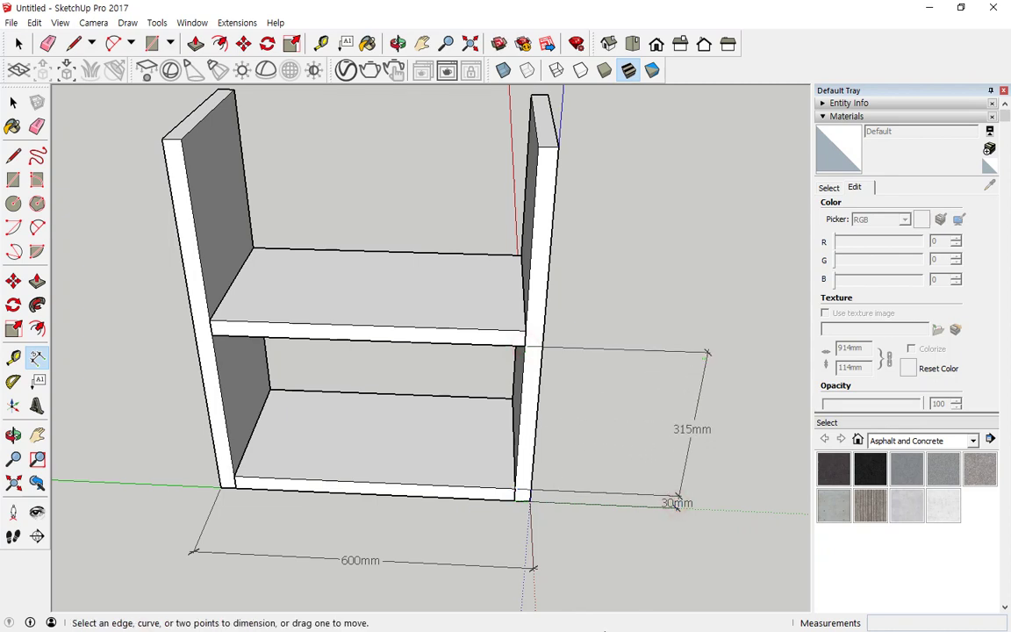
Dimension the middle shelf's thickness and the height from its upper face to the top of the side panel
left_click(524, 347)
left_click(525, 337)
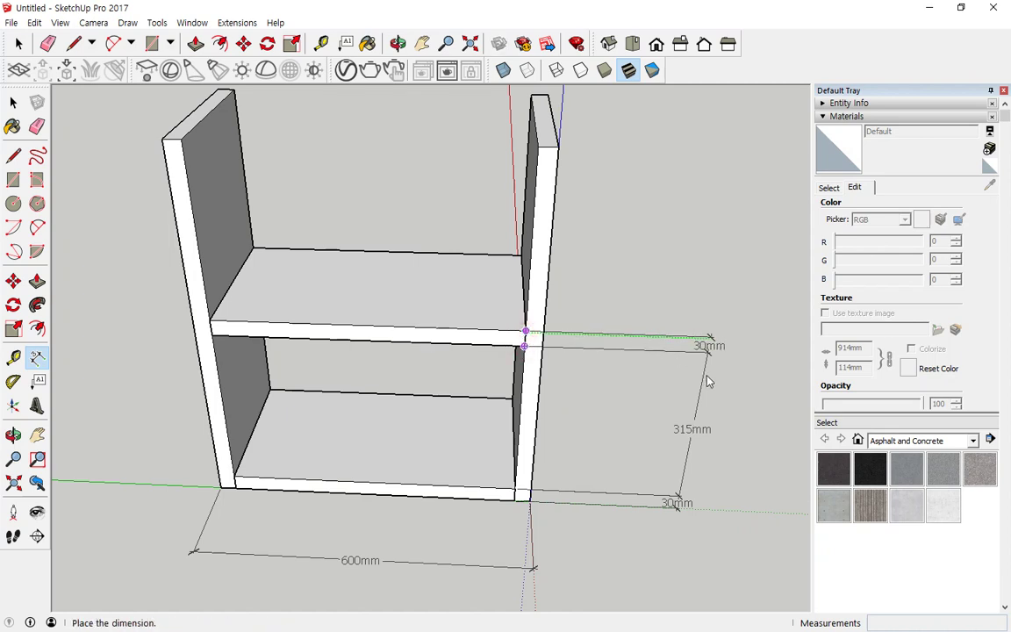
left_click(707, 377)
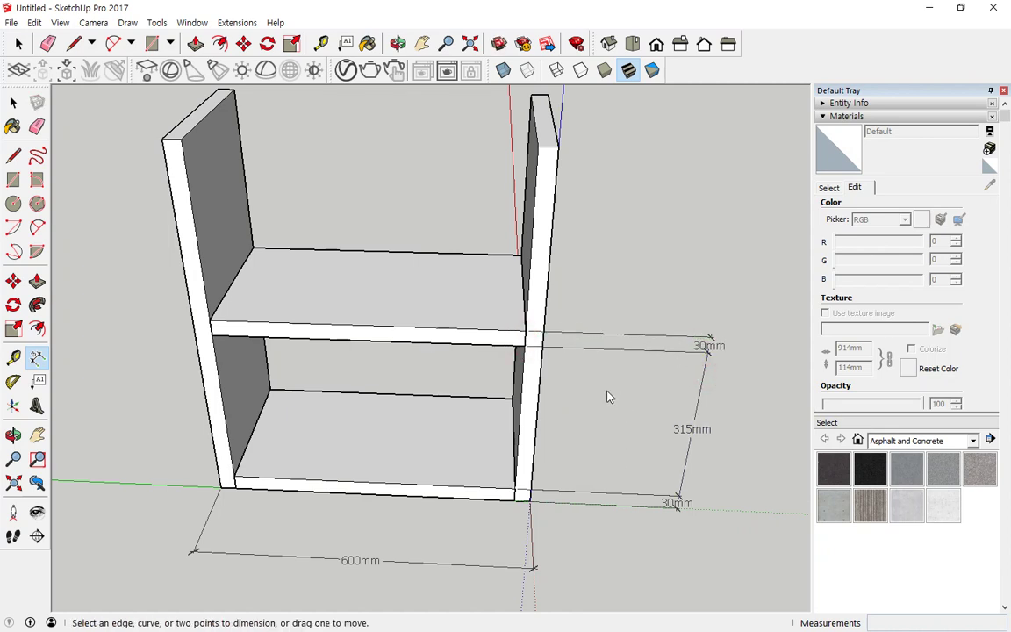
left_click(525, 332)
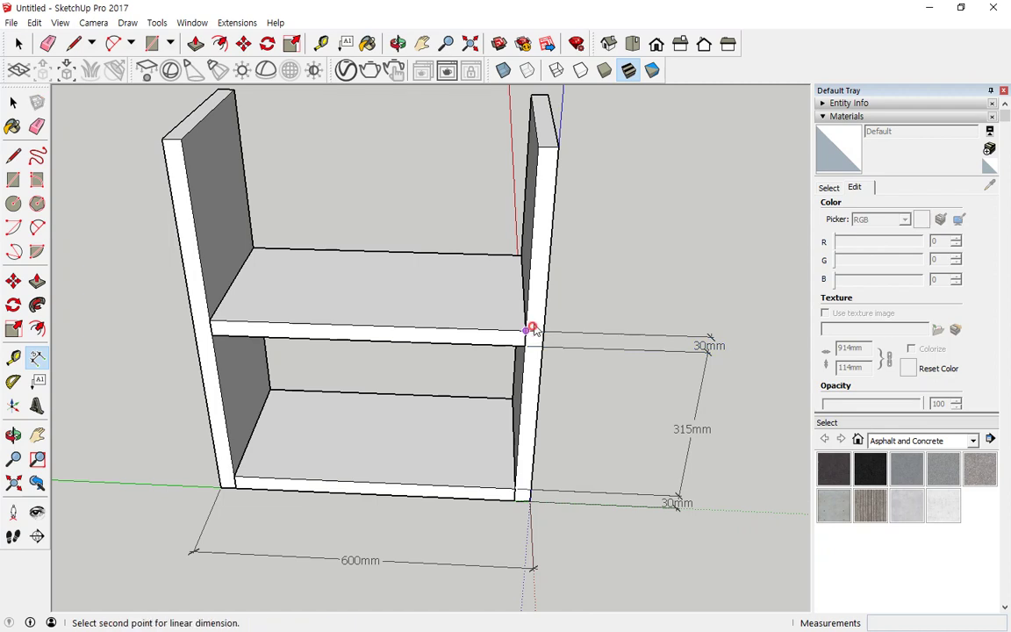
left_click(537, 150)
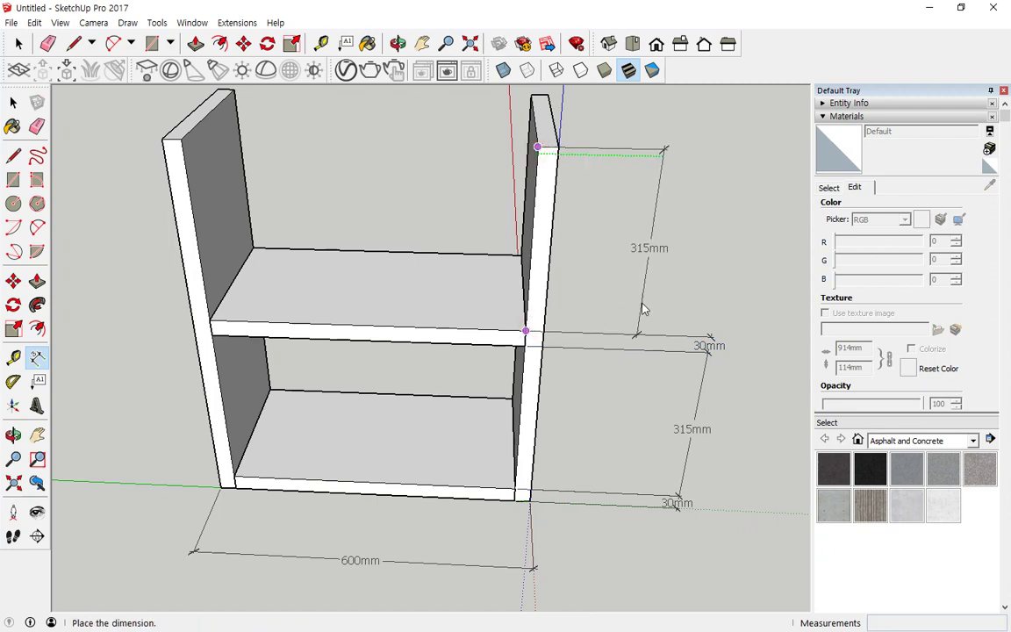
left_click(711, 339)
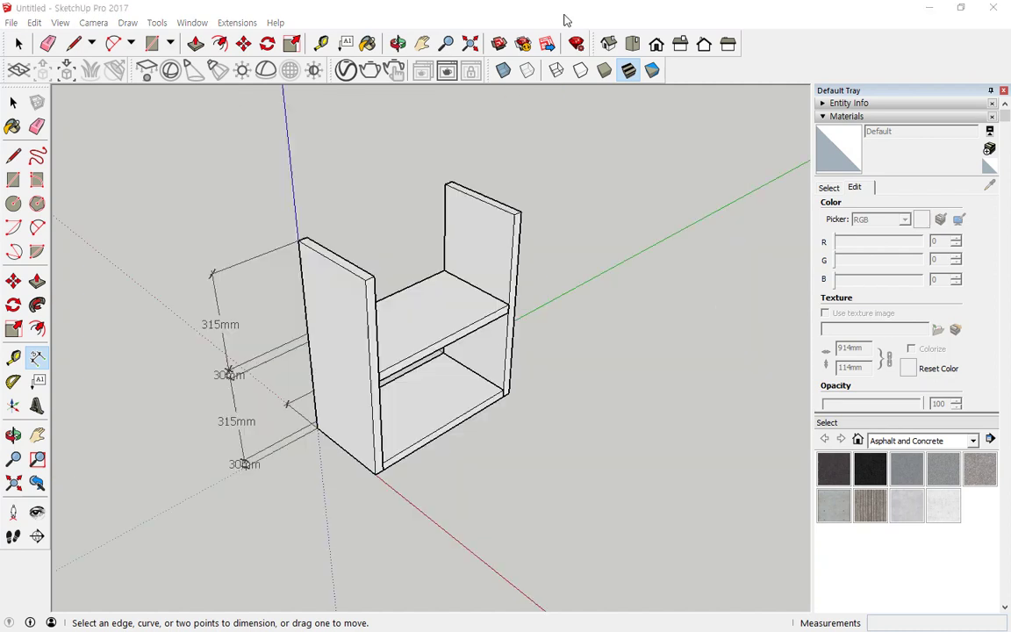
Start a new rectangle for another panel of the shelf unit
left_click(565, 16)
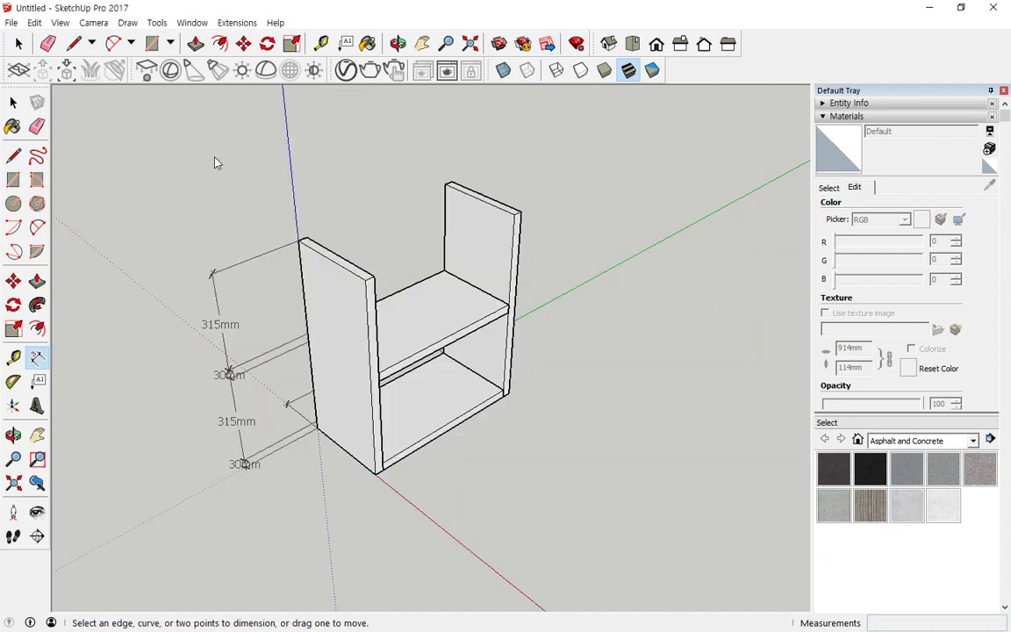
left_click(14, 181)
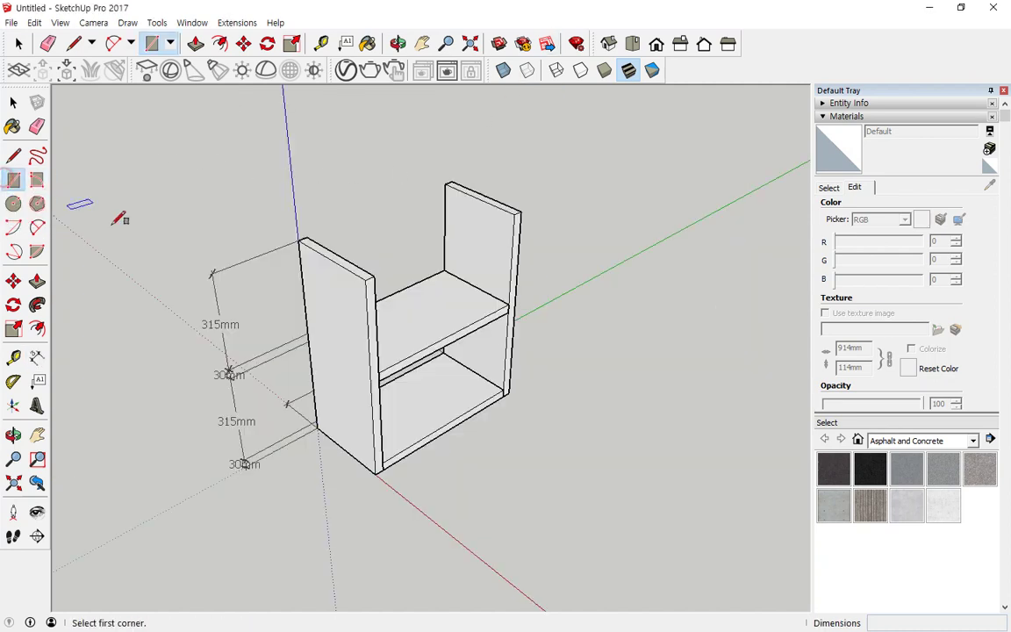
Draw a 1500 × 600 mm horizontal rectangle for the tabletop, starting at the top outer back corner of the cabinet's dimensioned side panel
left_click(299, 240)
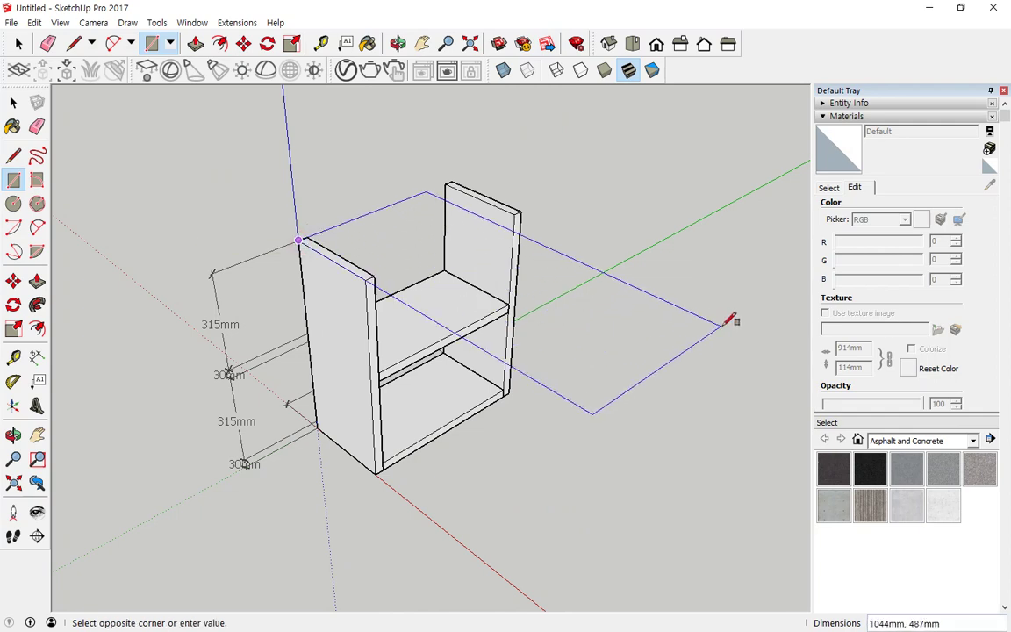
type("1500,6")
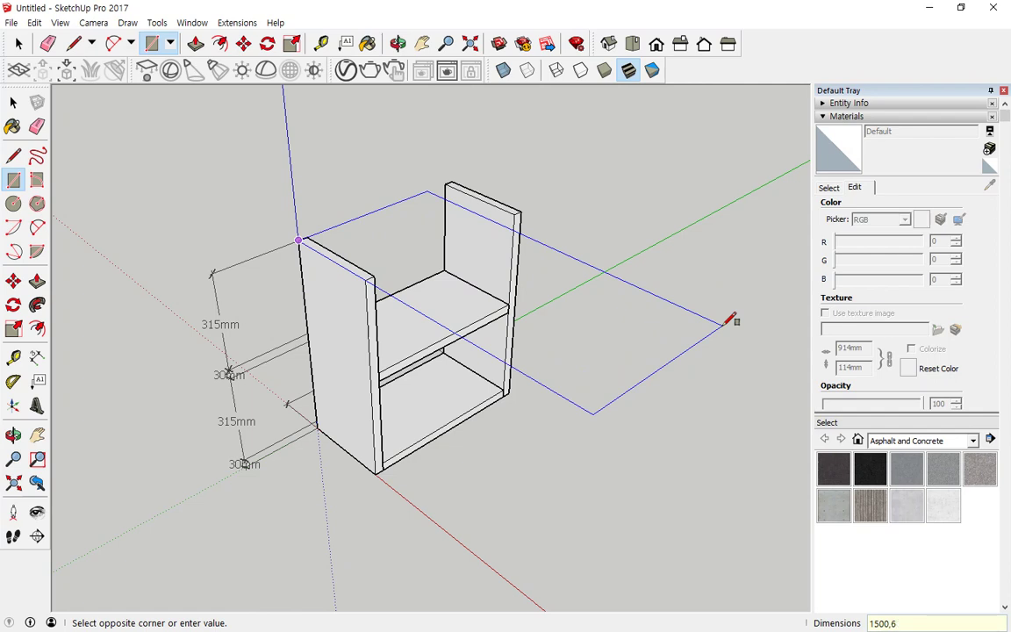
key("Return")
scroll(711, 347, "down", 2)
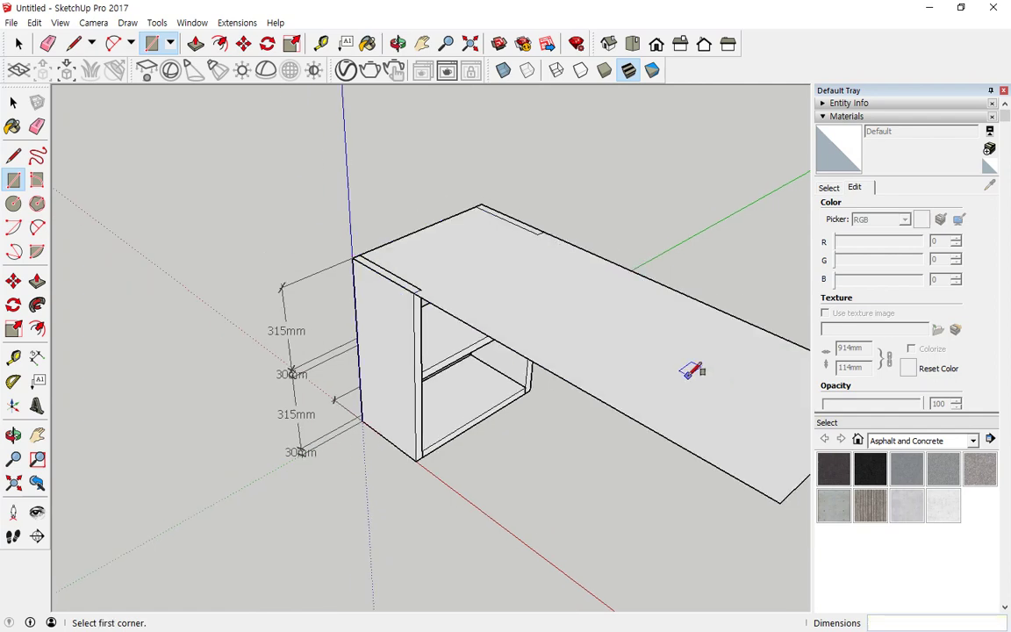
scroll(682, 356, "down", 1)
middle_click_drag(671, 345, 456, 351)
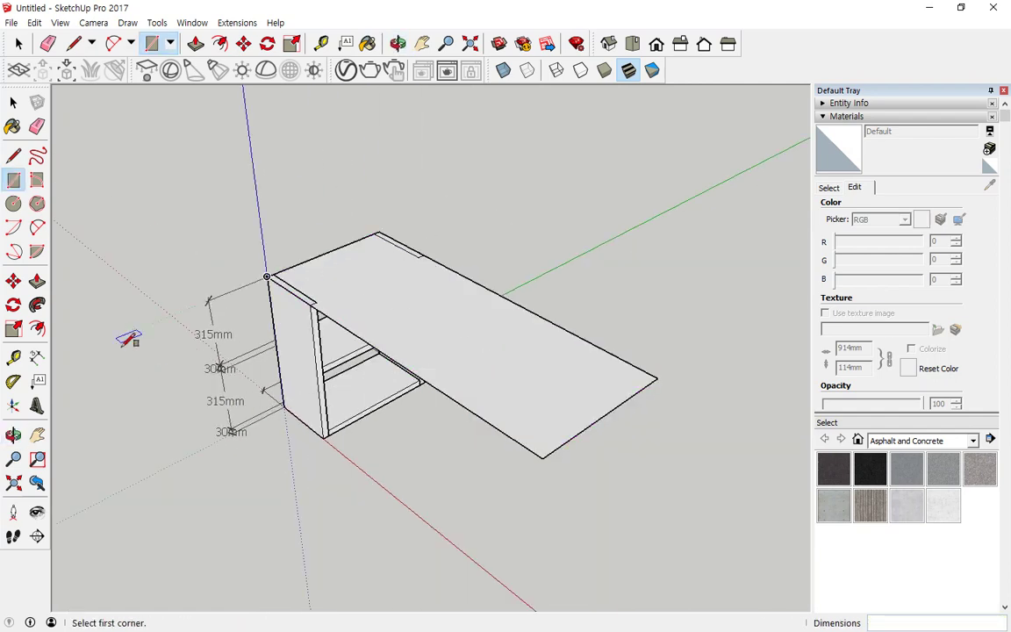
Push/Pull the tabletop rectangle up 30 mm and make the resulting slab a group
left_click(37, 281)
left_click(526, 365)
type("30")
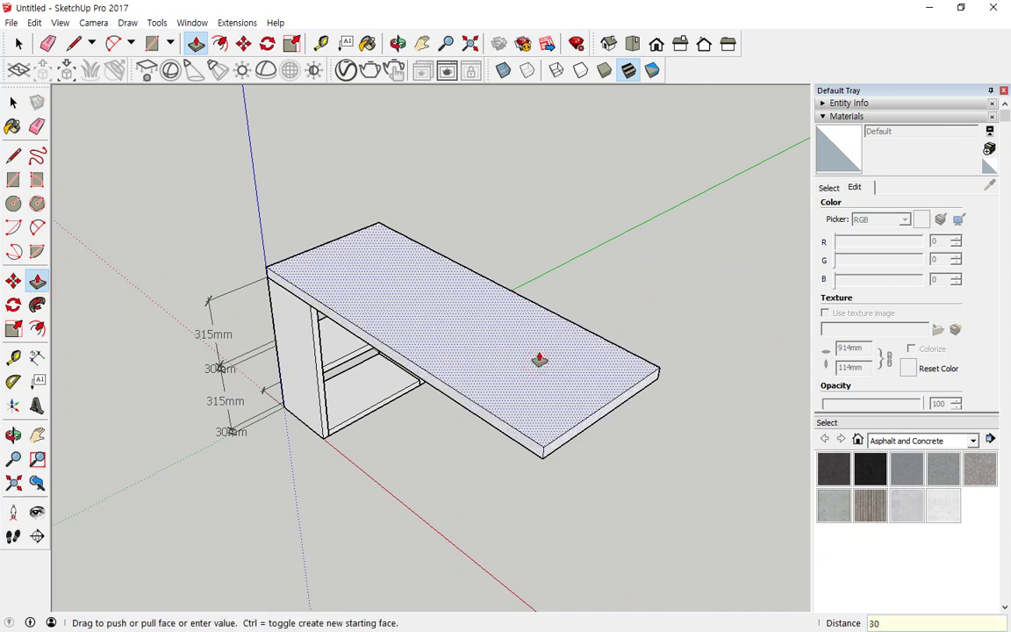
key("Return")
key("space")
left_click(539, 356)
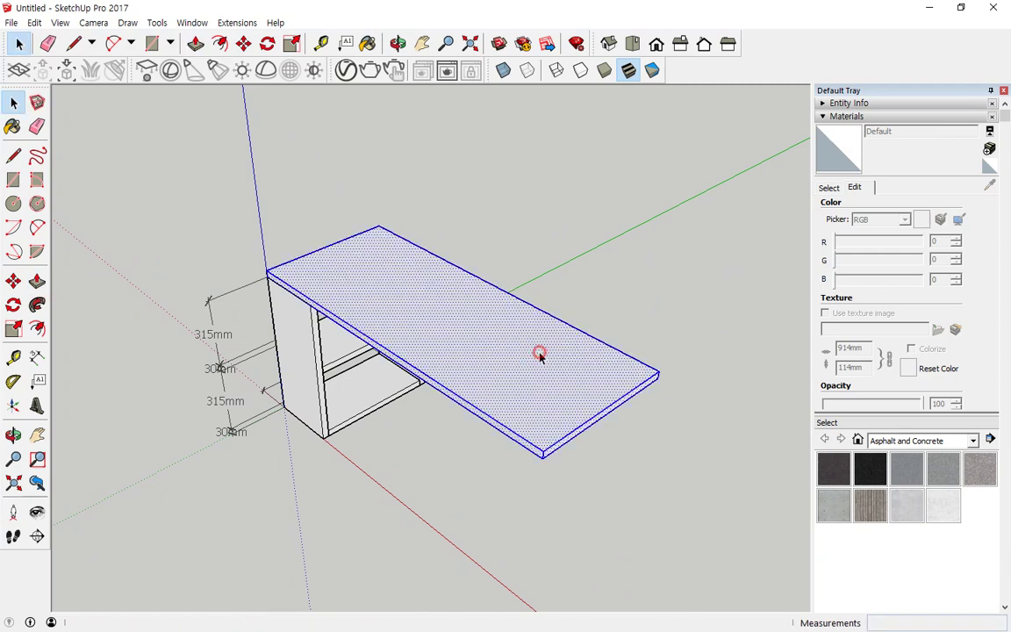
right_click(536, 355)
key("Escape")
mouse_move(535, 355)
middle_mouse_down()
mouse_move(499, 461)
mouse_move(450, 405)
mouse_move(432, 407)
middle_mouse_up()
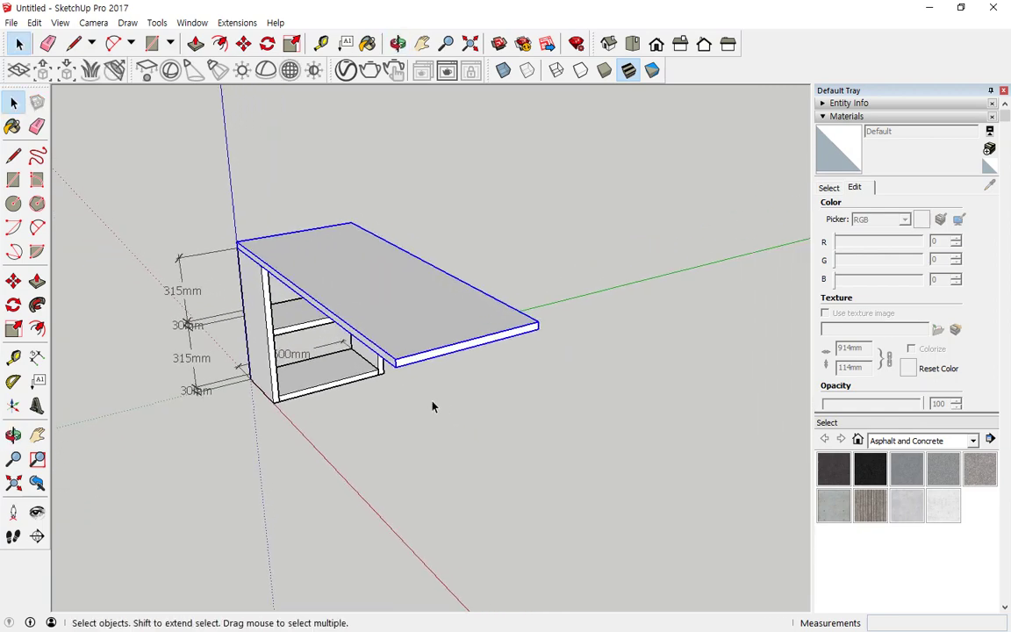
mouse_move(396, 364)
left_mouse_down()
mouse_move(397, 523)
mouse_move(518, 474)
left_mouse_up()
left_click_drag(540, 338, 549, 480)
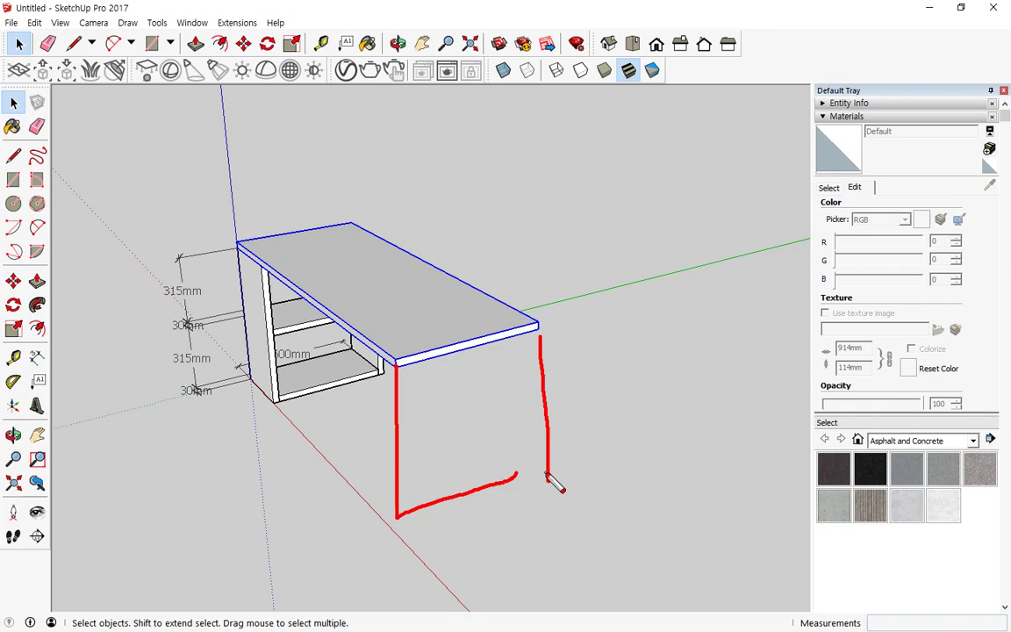
key("Escape")
Draw a vertical 600 × 690 mm rectangle down from the lower corner of the tabletop's free end, perpendicular to the red axis
left_click(13, 179)
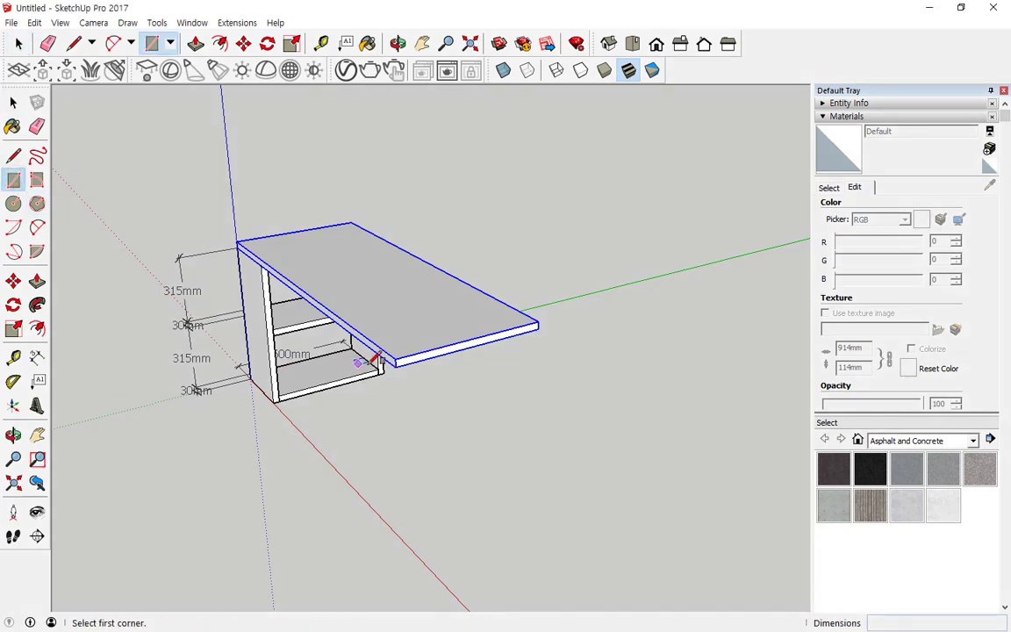
left_click(395, 362)
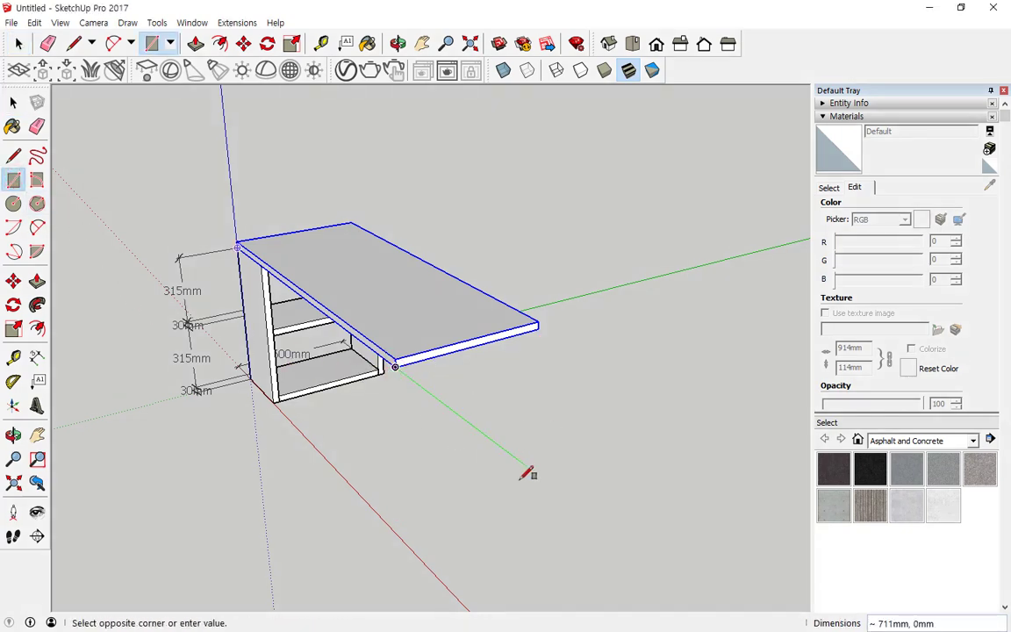
key("Right")
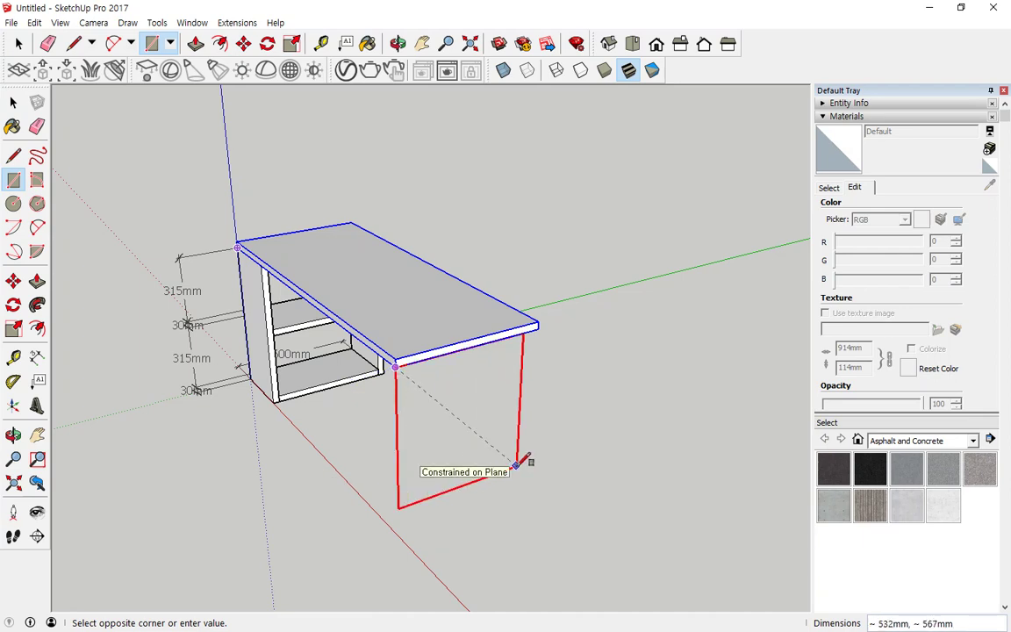
type("600,690")
key("Return")
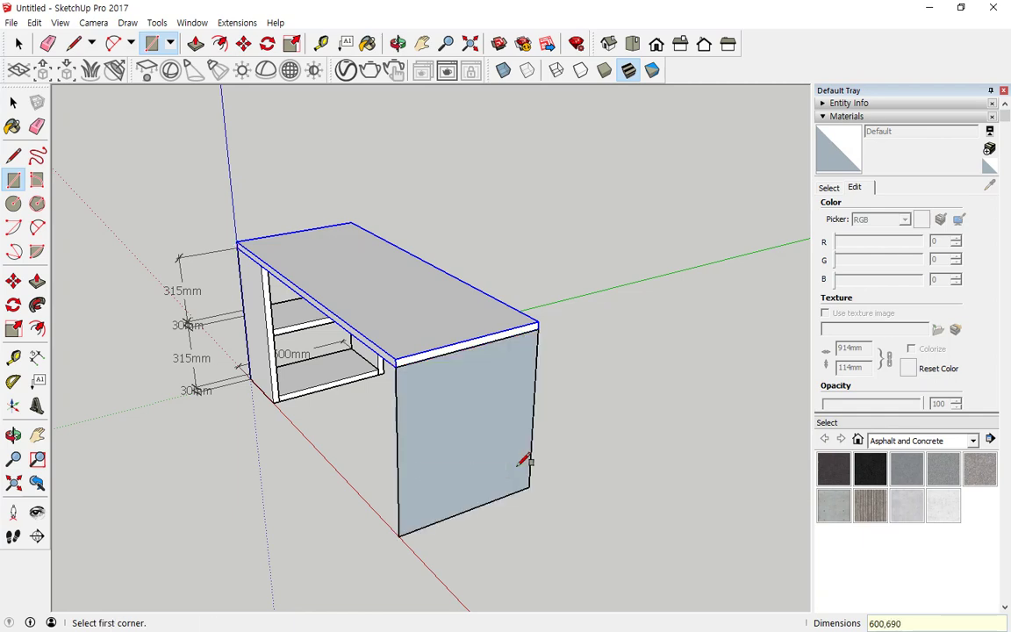
Offset the leg rectangle's outline 30 mm inward and delete the inner face to leave an open frame
left_click(36, 328)
left_click(450, 353)
type("30")
key("Return")
key("space")
left_click(457, 408)
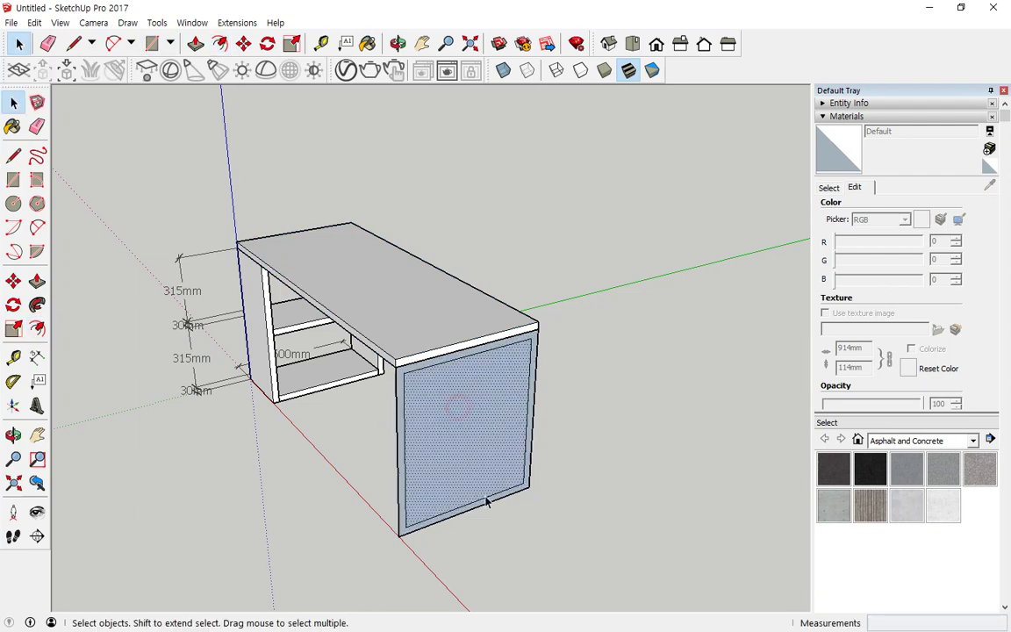
key("Delete")
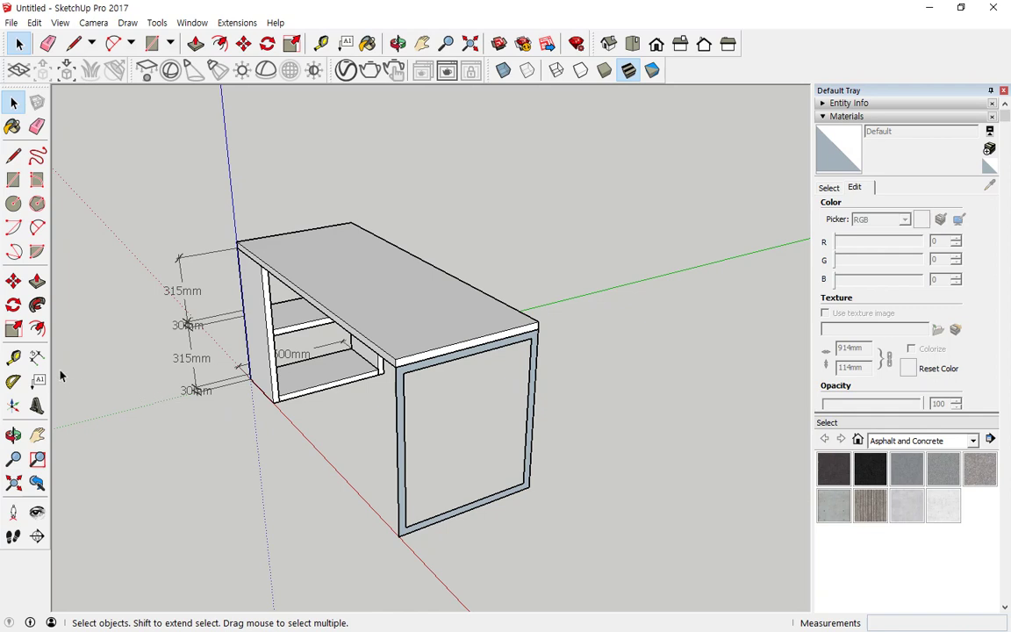
Push/Pull the leg frame 30 mm inward under the tabletop and make it a group
left_click(37, 281)
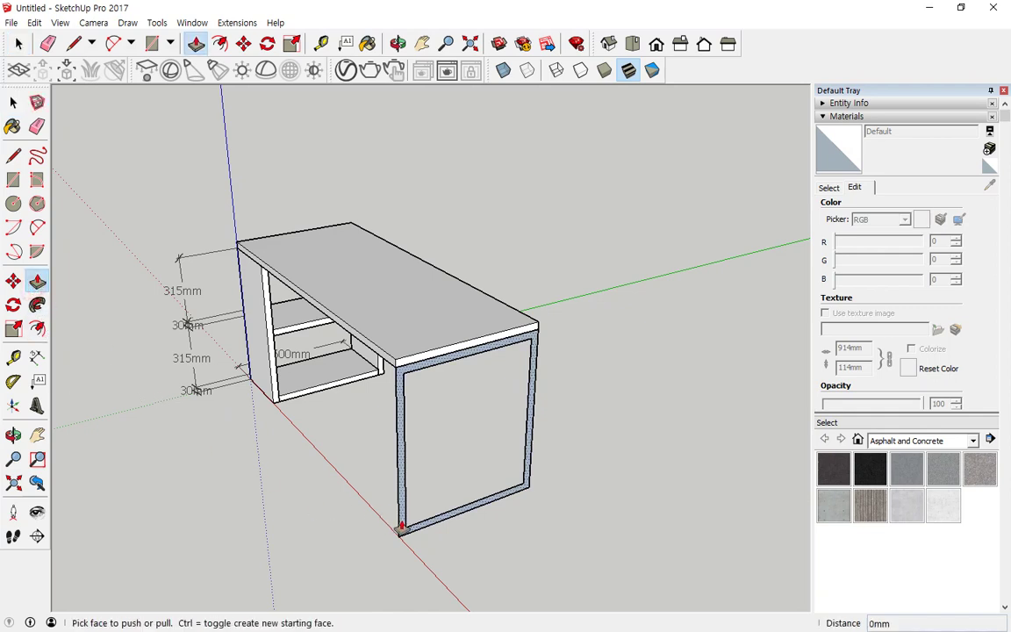
left_click(401, 527)
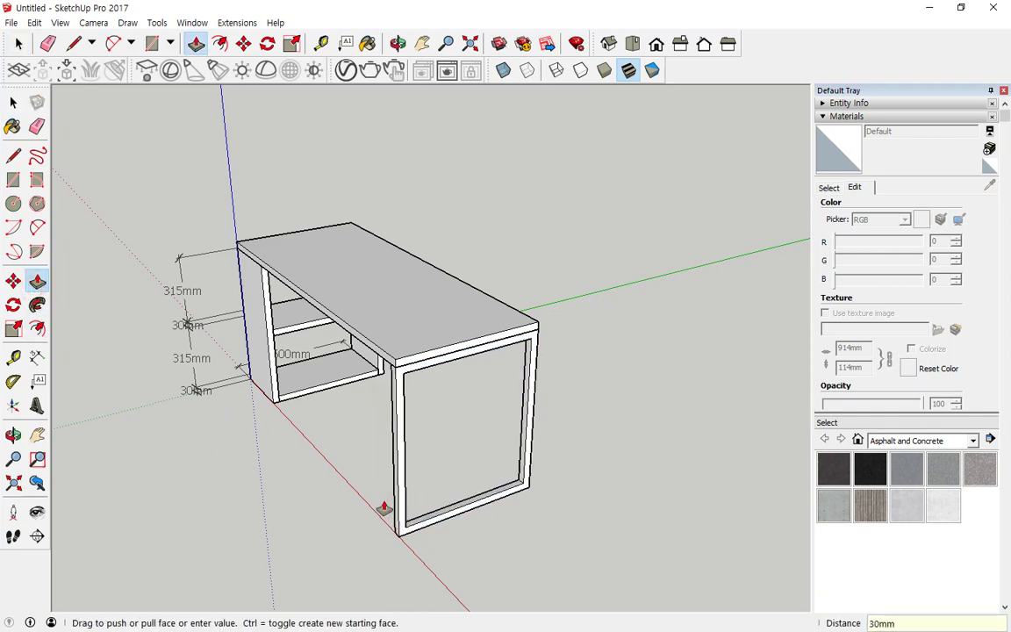
left_click(383, 507)
key("space")
double_click(395, 442)
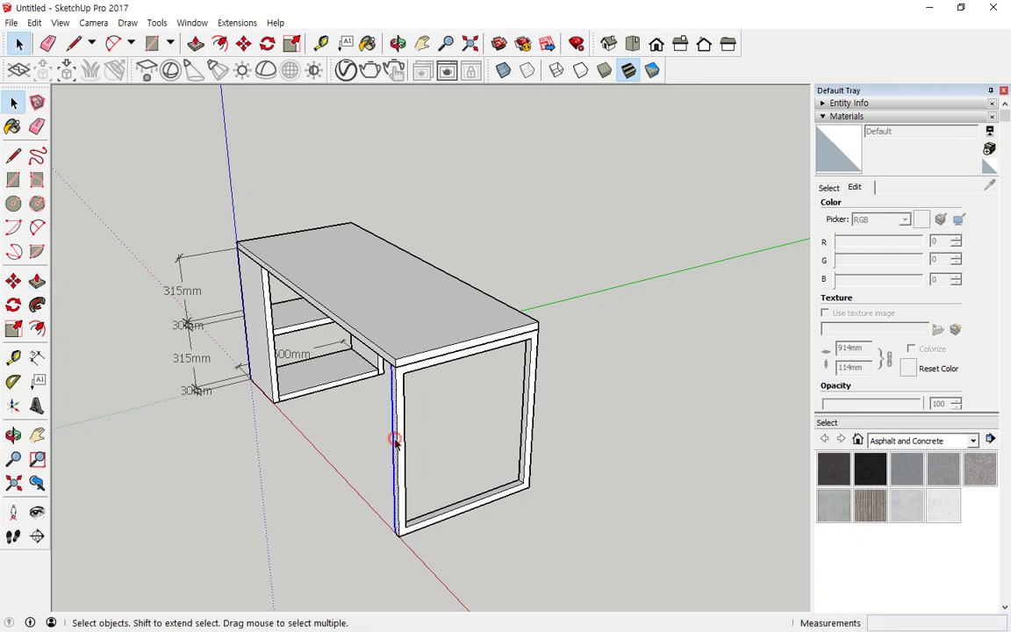
right_click(396, 441)
key("Escape")
middle_click_drag(388, 451, 363, 467)
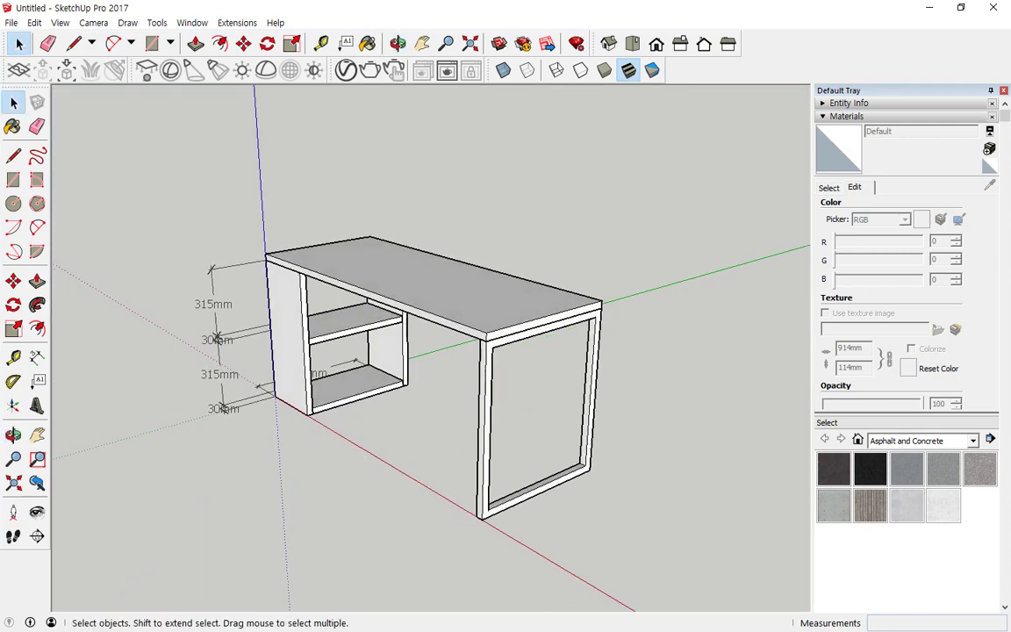
Open the font settings for dimension text in the model information
left_click(192, 23)
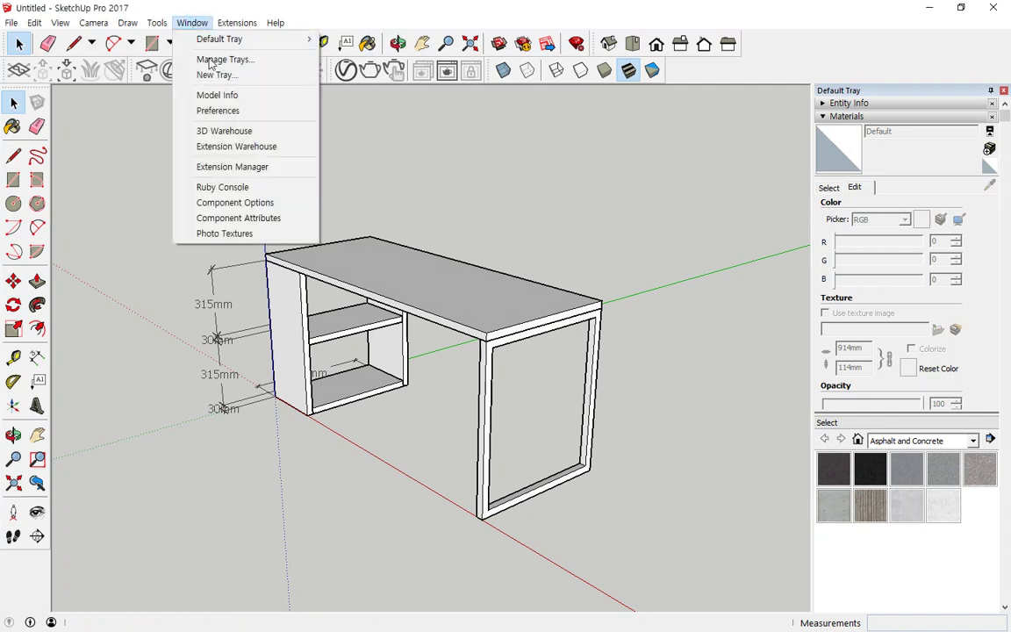
left_click(262, 96)
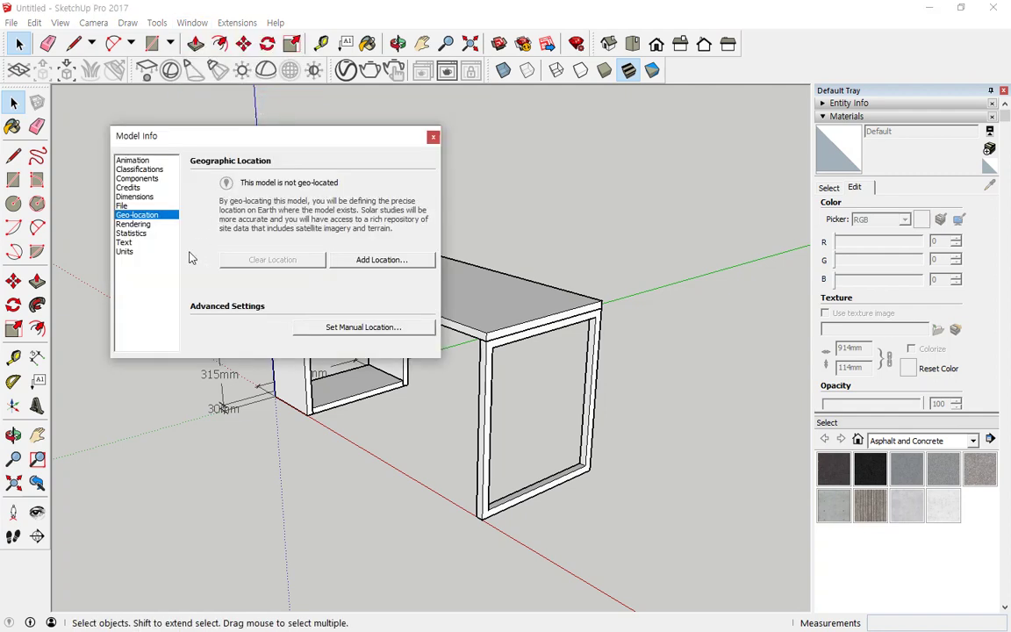
left_click(144, 199)
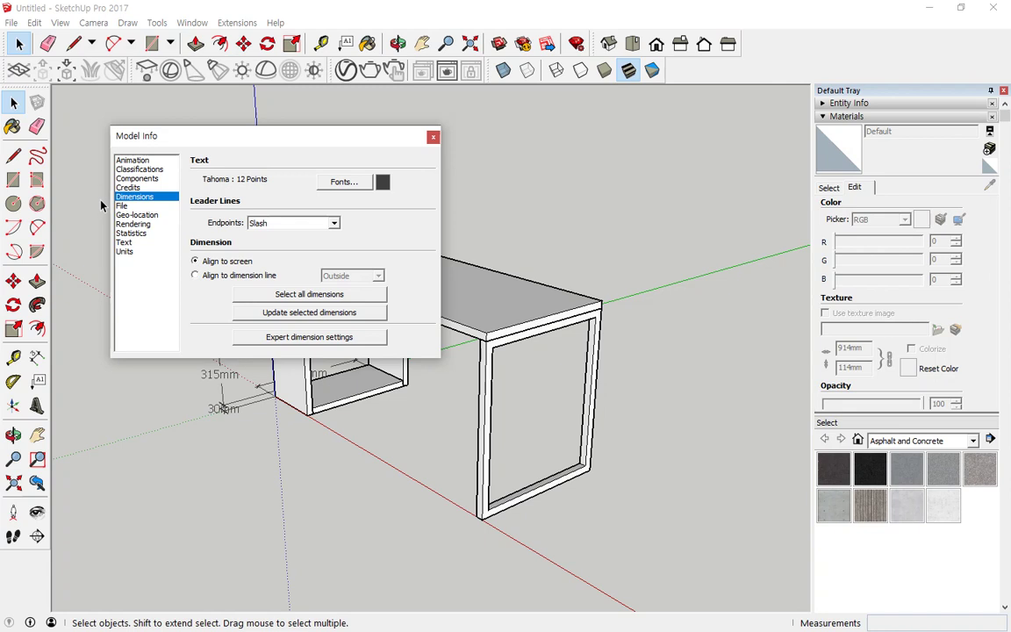
mouse_move(362, 196)
left_mouse_down()
mouse_move(303, 191)
mouse_move(373, 209)
mouse_move(375, 167)
mouse_move(409, 207)
left_mouse_up()
key("Escape")
left_click(346, 185)
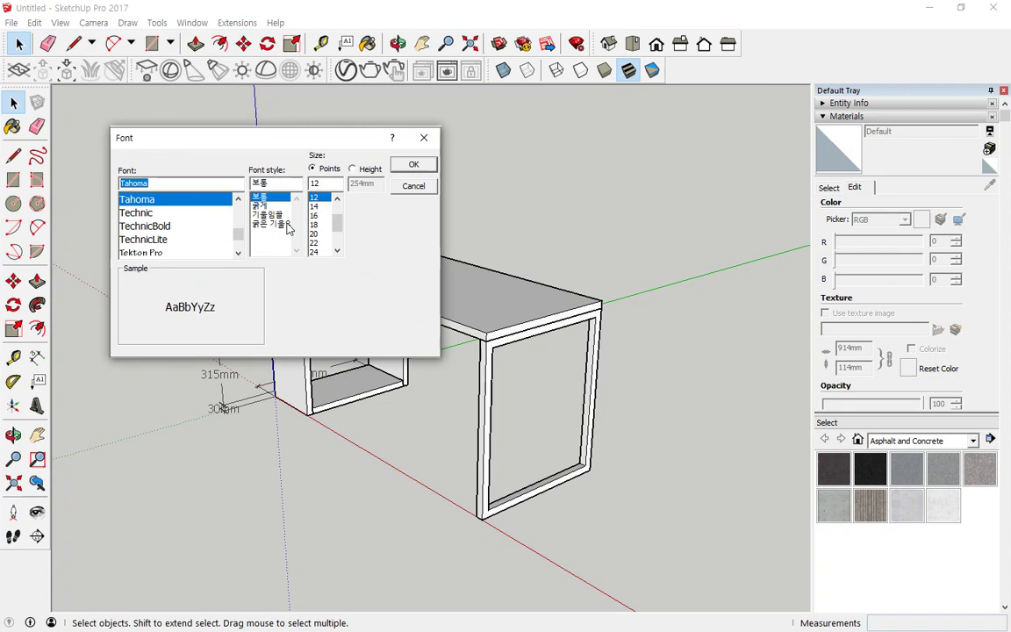
mouse_move(147, 256)
left_mouse_down()
mouse_move(120, 211)
mouse_move(187, 241)
left_mouse_up()
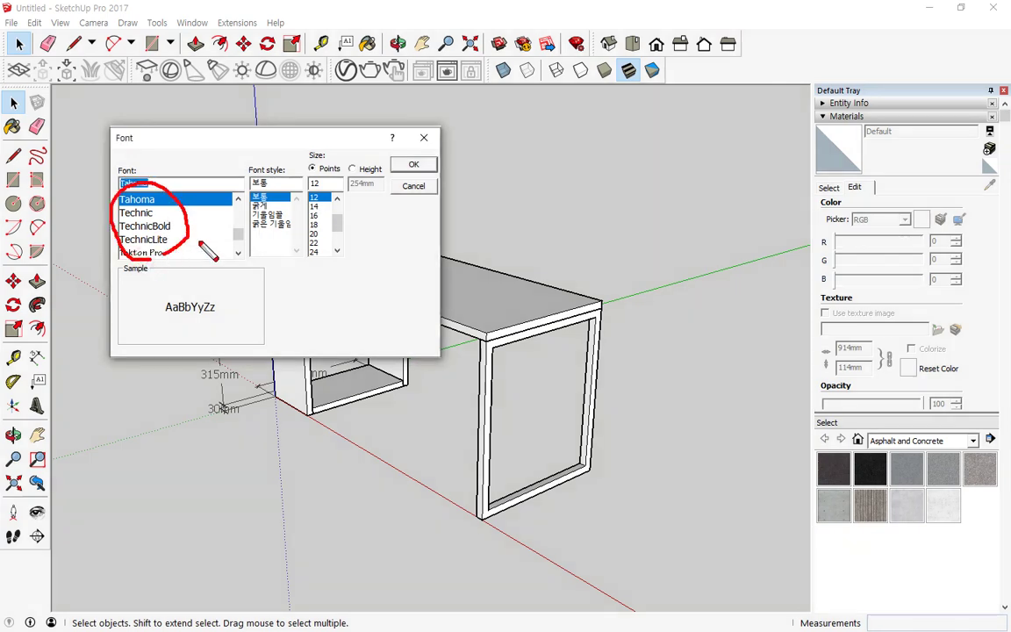
mouse_move(320, 263)
left_mouse_down()
mouse_move(309, 189)
mouse_move(329, 268)
left_mouse_up()
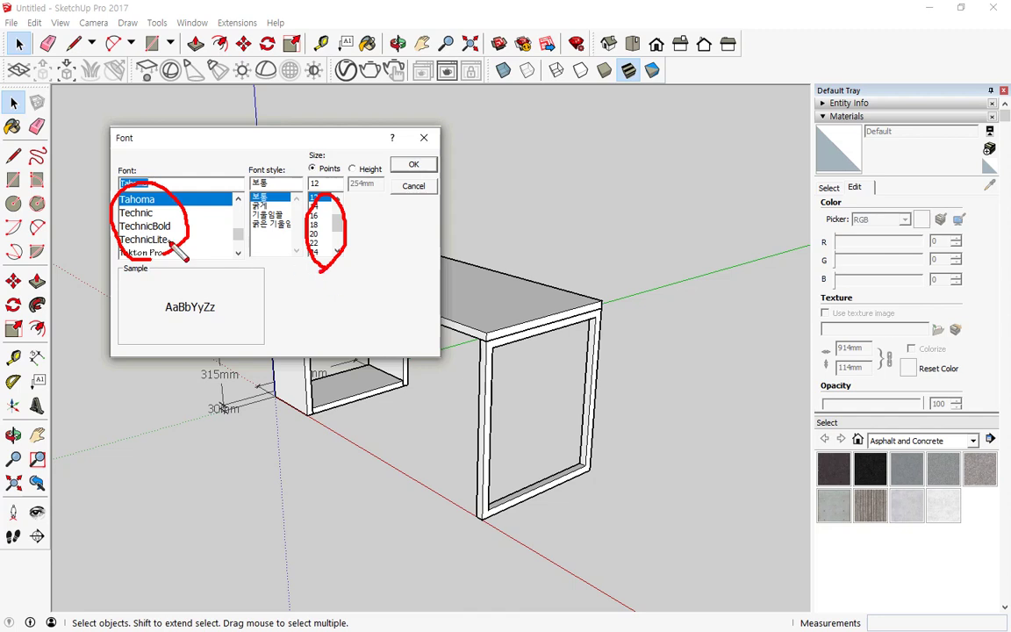
Try TechnicBold and another font for the dimension text
left_click(166, 225)
left_click_drag(244, 233, 246, 246)
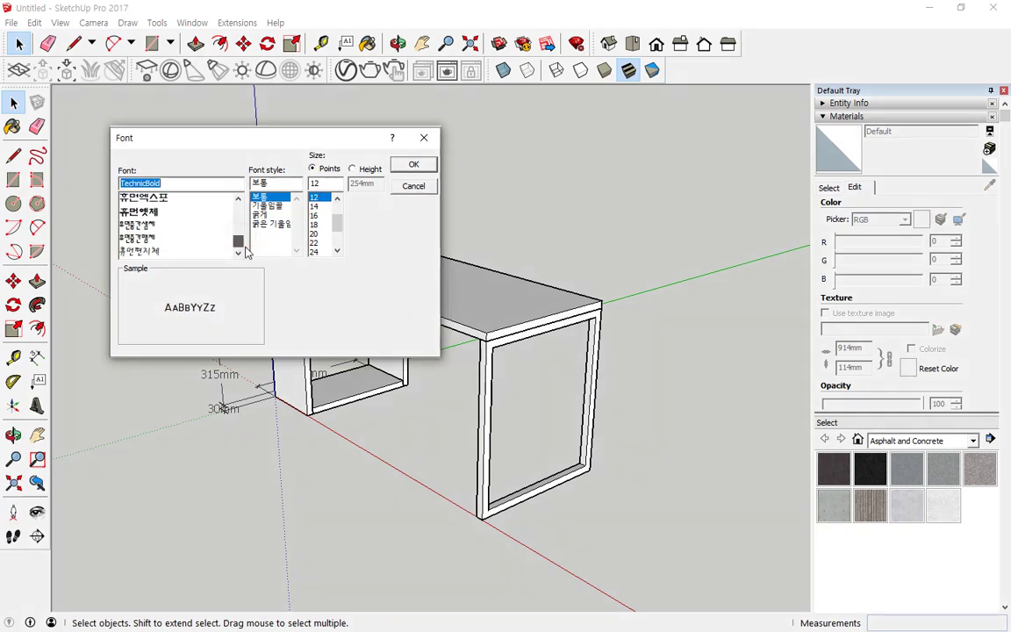
scroll(203, 227, "up", 8)
left_click(182, 218)
type("sz")
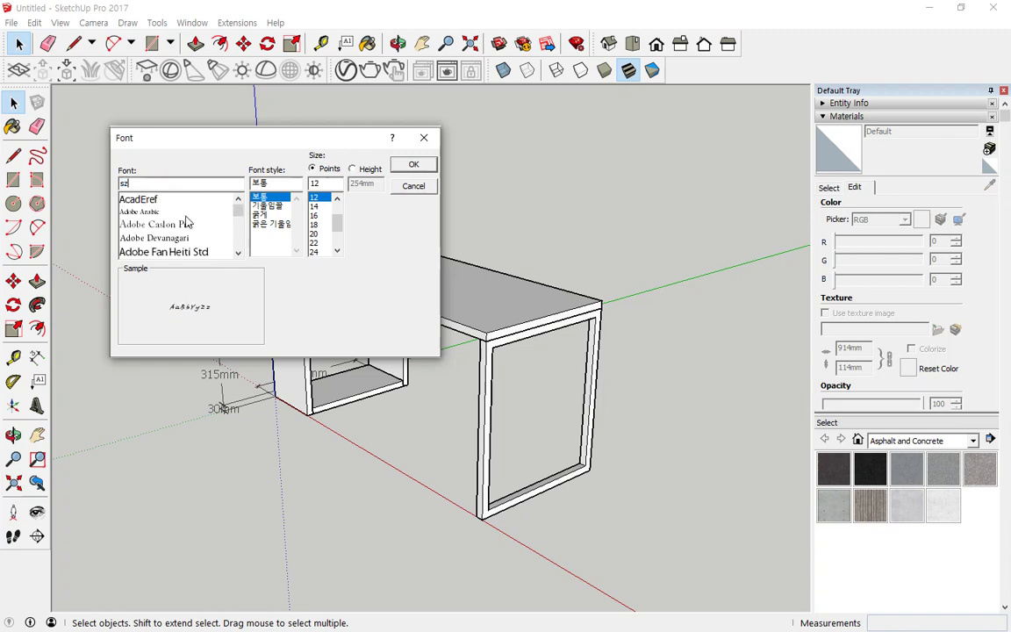
key("BackSpace")
key("BackSpace")
Set the dimension text font to 나눔스퀘어_ac with the 굵게 style at 14 points
type("ㄹ")
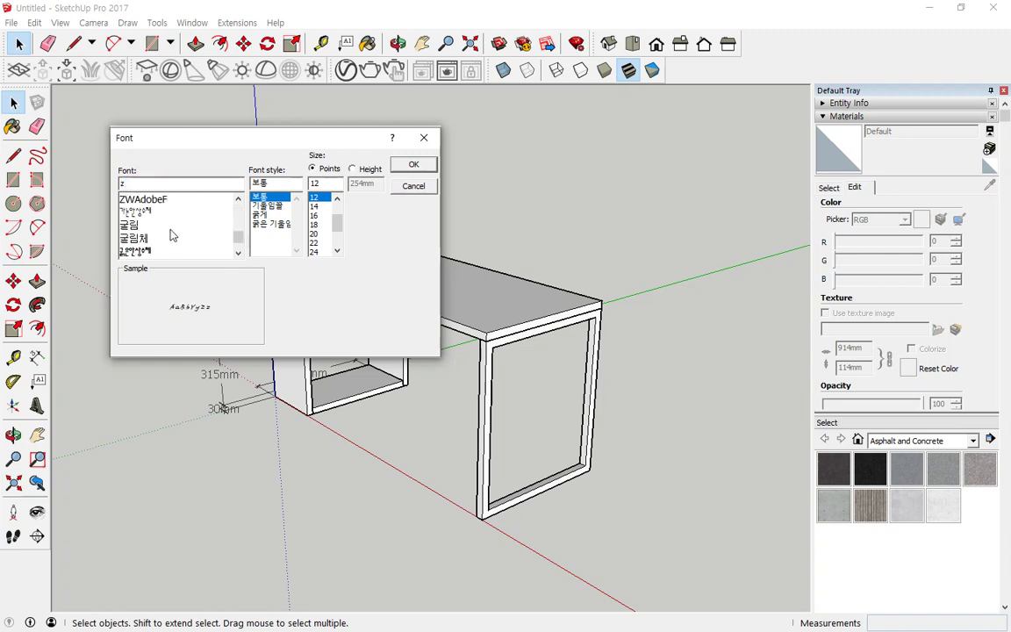
left_click(173, 226)
scroll(176, 226, "down", 2)
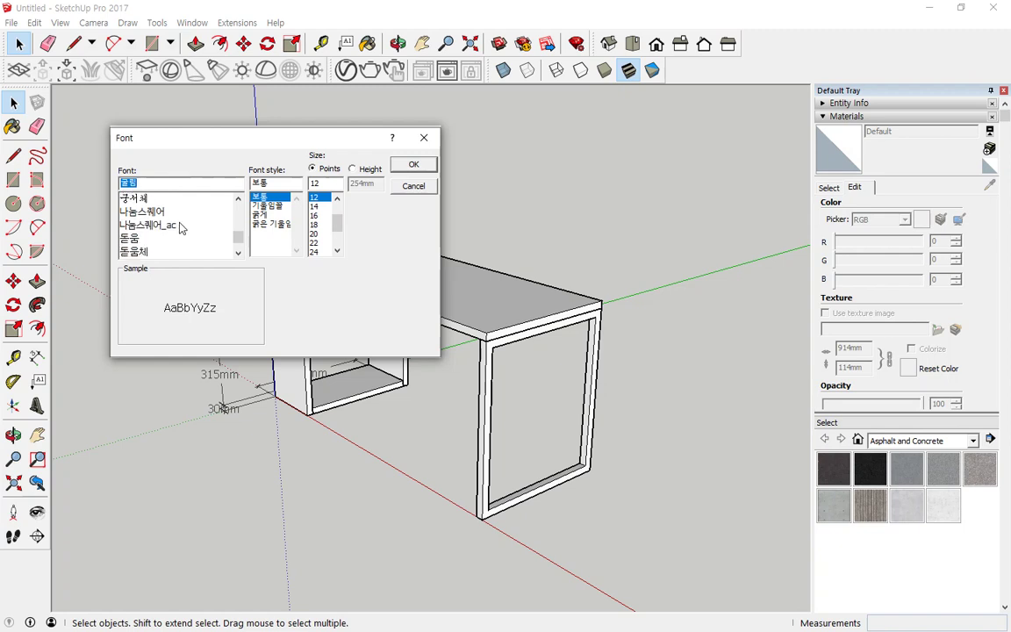
left_click(171, 226)
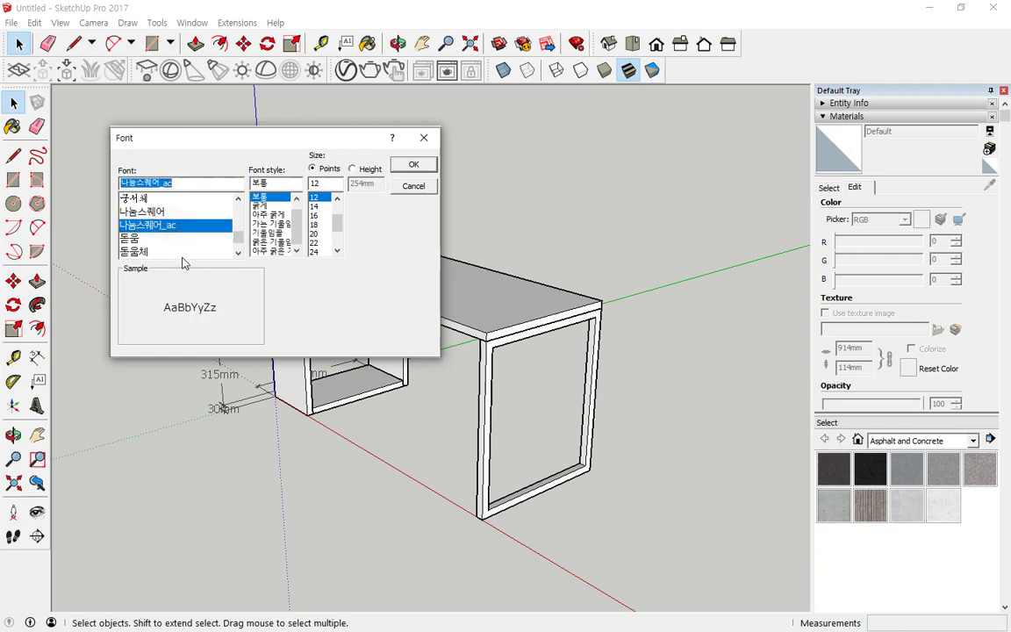
left_click(278, 207)
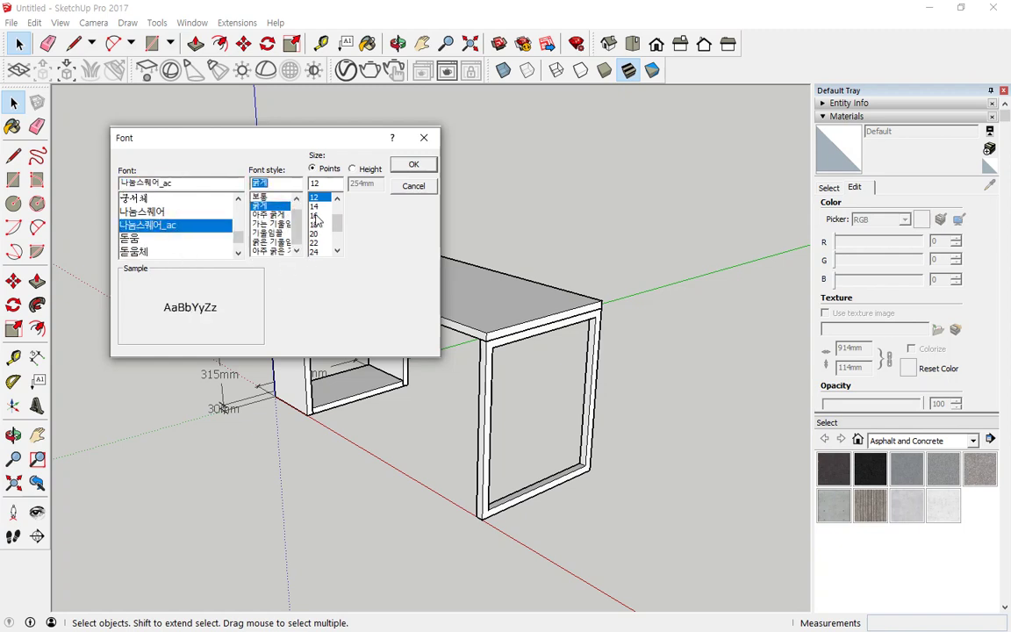
left_click(314, 206)
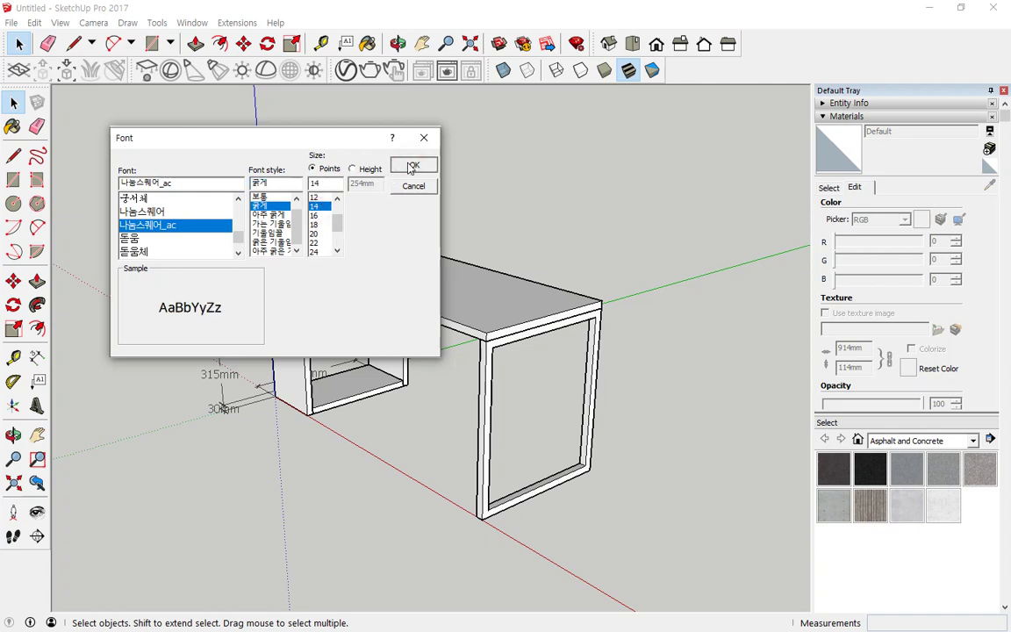
left_click(412, 167)
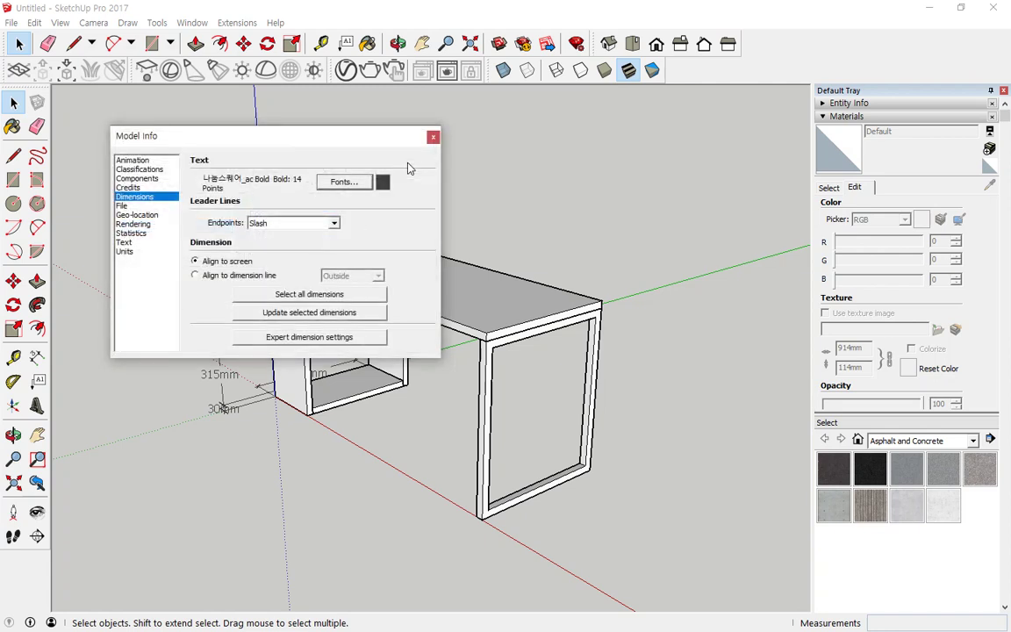
Review the leader line endpoint styles, keep Slash, and close the dimension settings
left_click(335, 224)
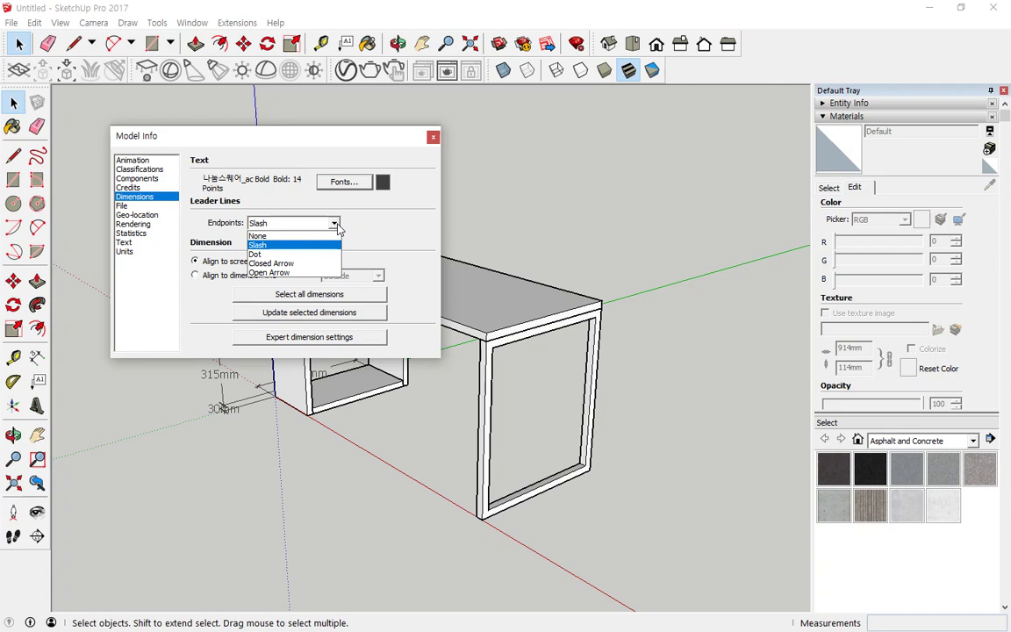
left_click(362, 229)
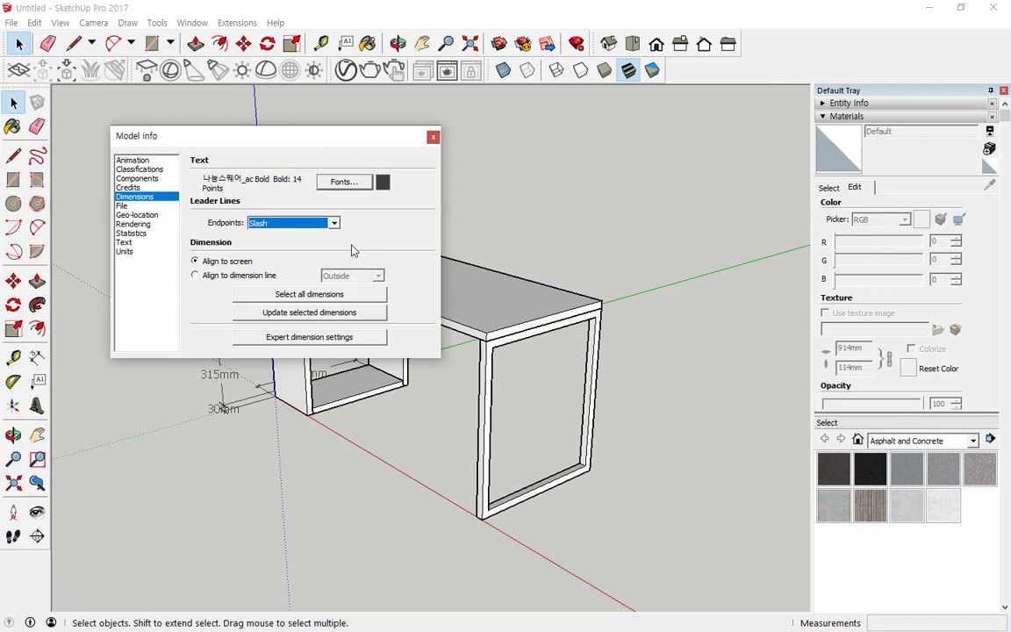
left_click(433, 137)
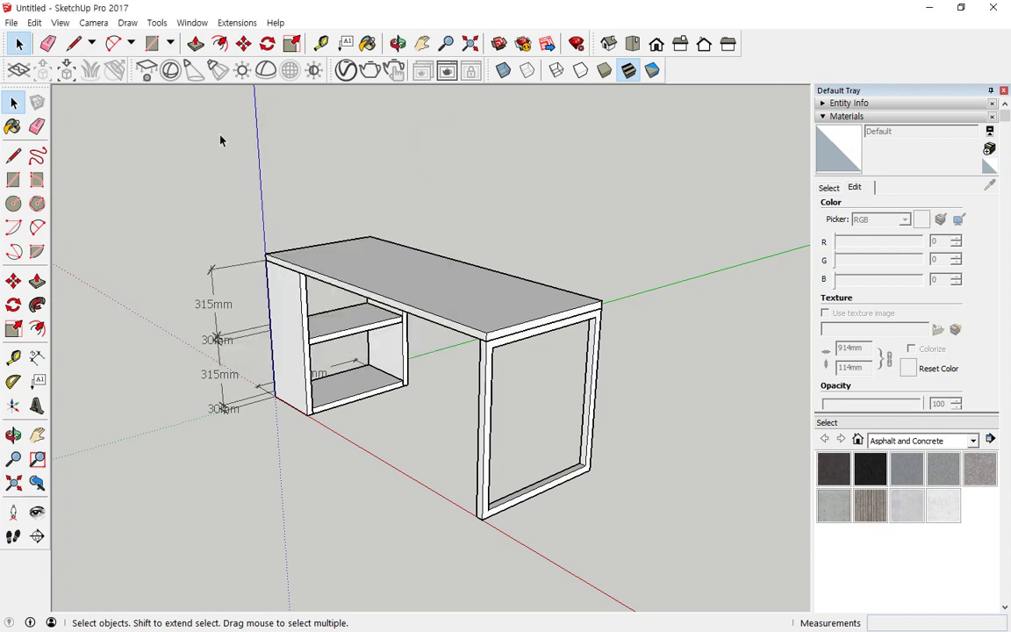
key("ctrl+2")
mouse_move(34, 376)
left_mouse_down()
mouse_move(54, 343)
mouse_move(34, 380)
left_mouse_up()
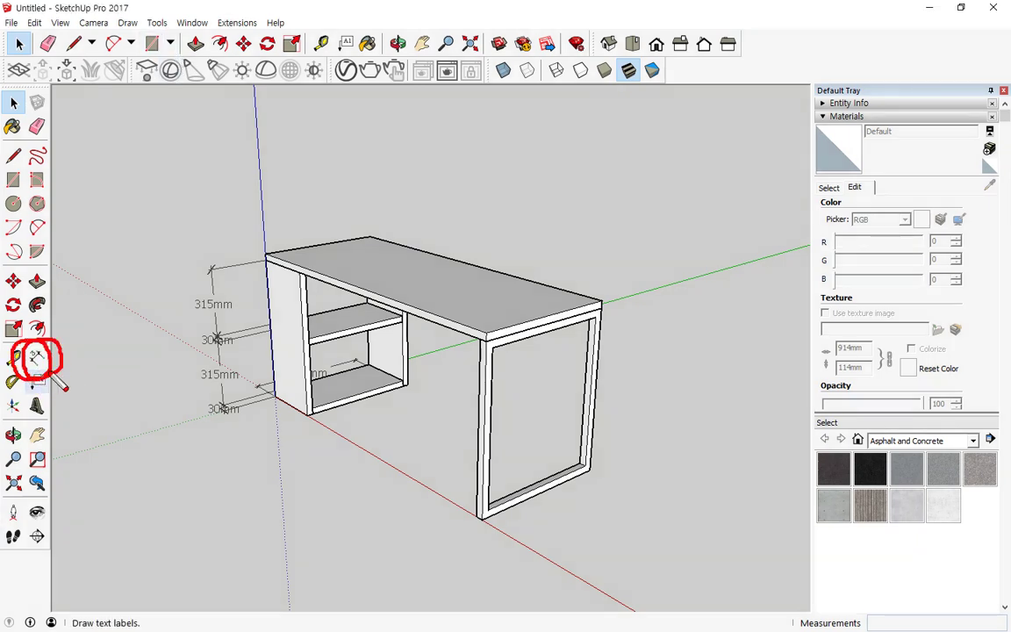
key("Escape")
Dimension the height of the open-frame leg and the overall desk height from the floor to the tabletop's upper corner
left_click(127, 23)
mouse_move(101, 24)
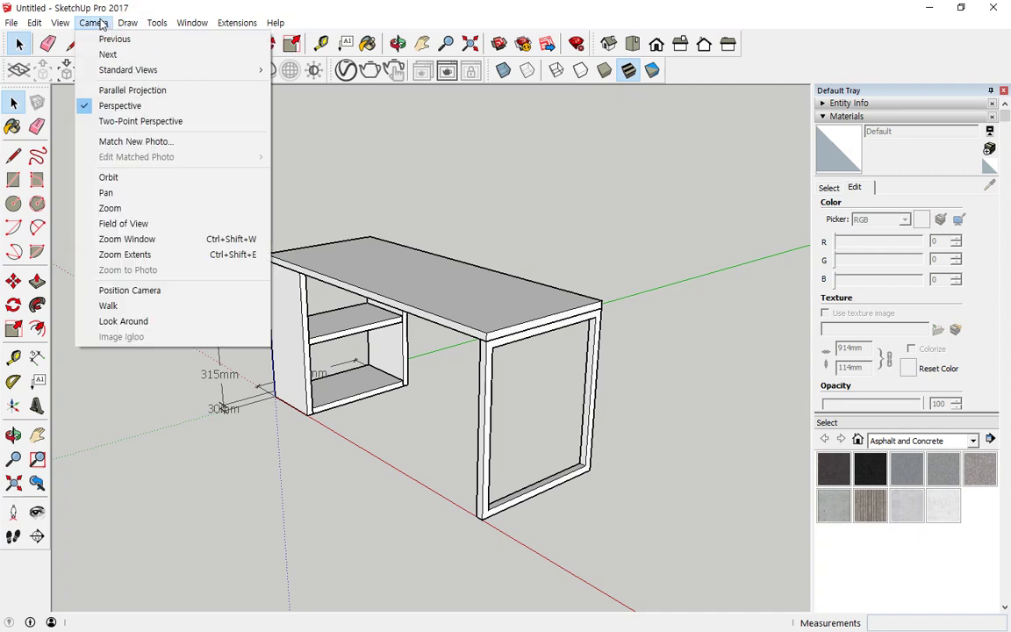
mouse_move(160, 25)
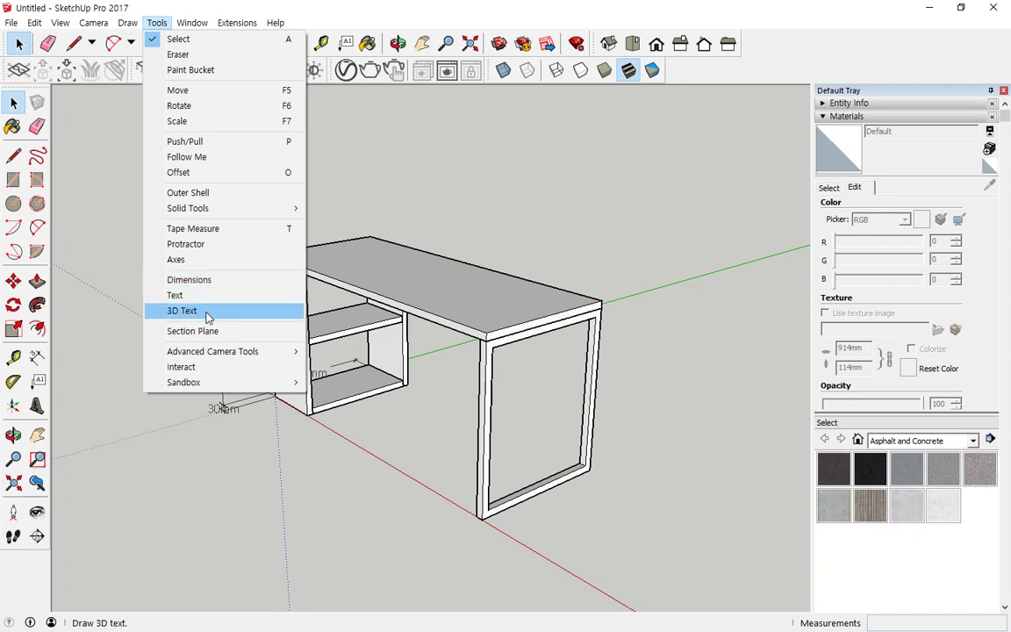
left_click(212, 283)
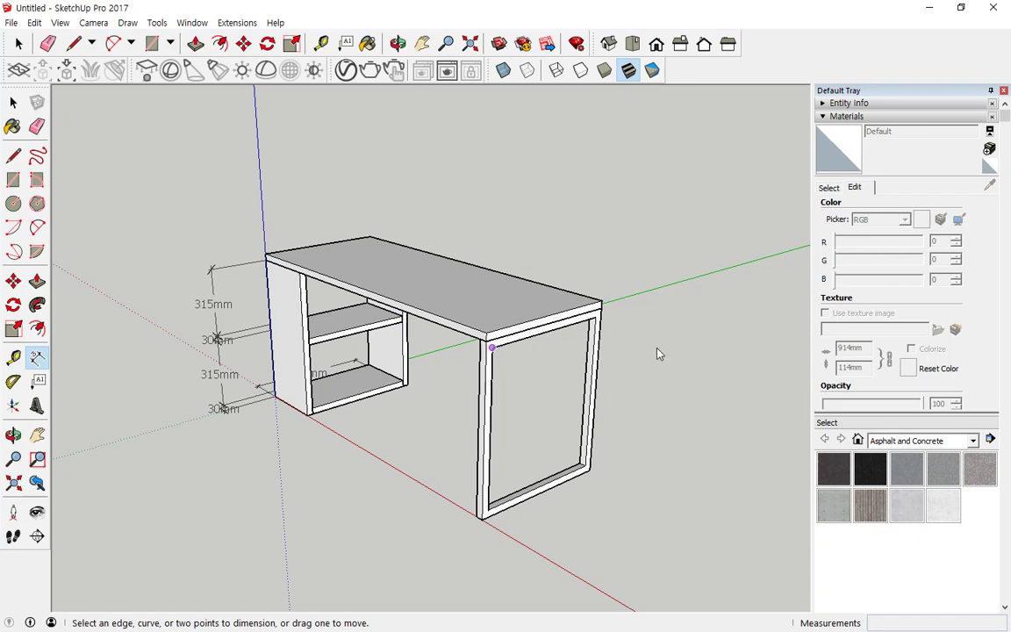
left_click(481, 520)
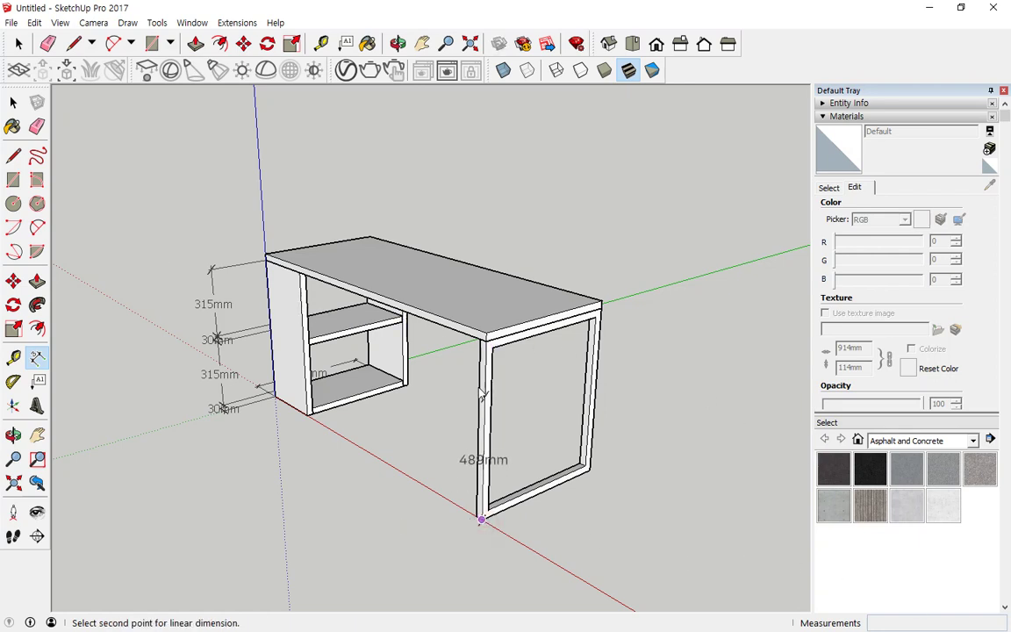
left_click(485, 342)
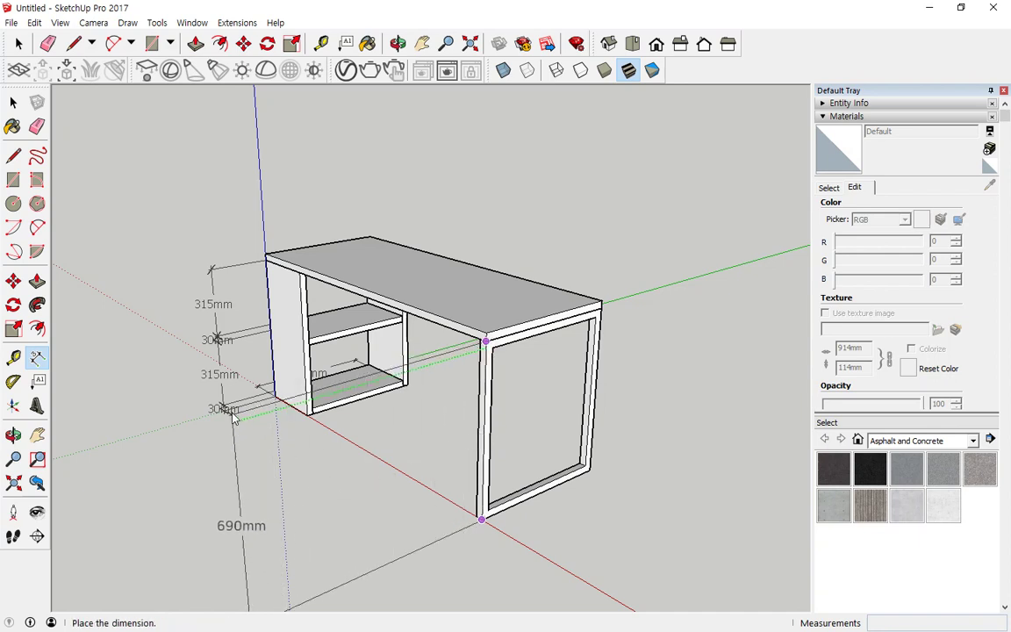
left_click(441, 525)
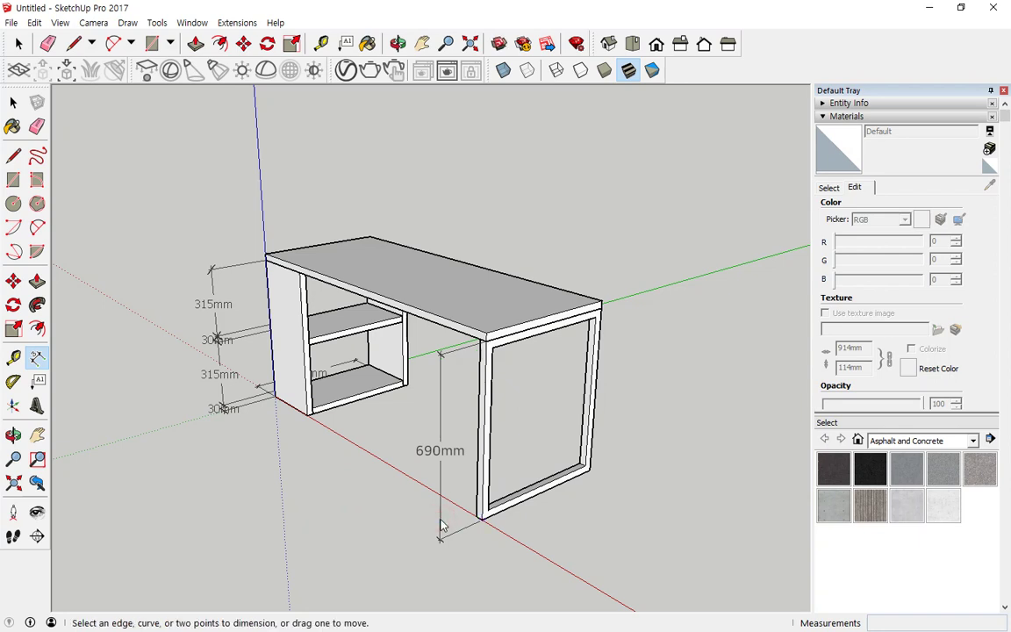
left_click(482, 521)
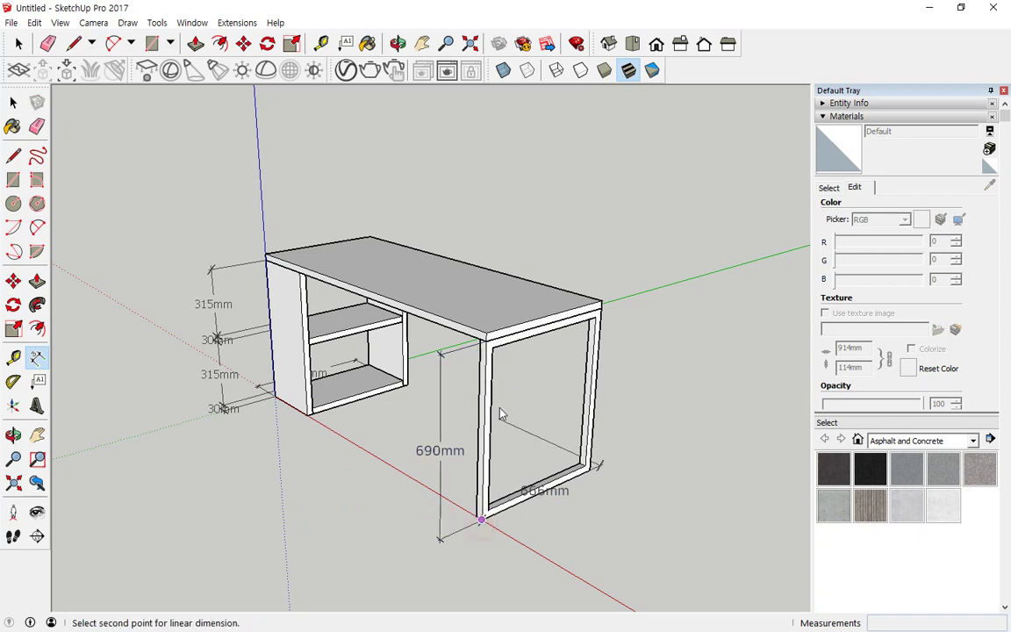
left_click(486, 334)
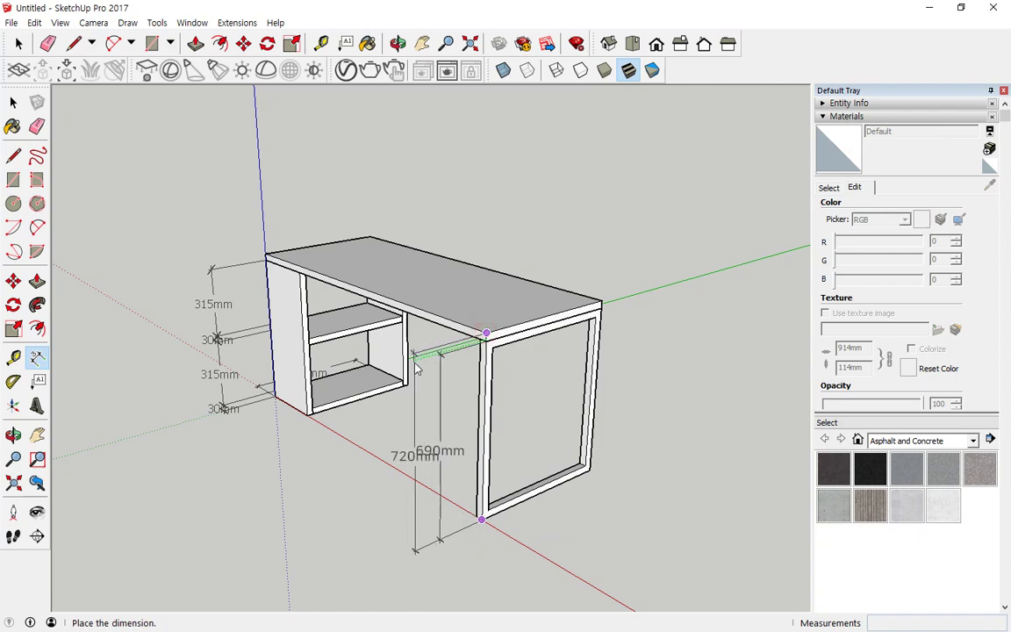
left_click(398, 364)
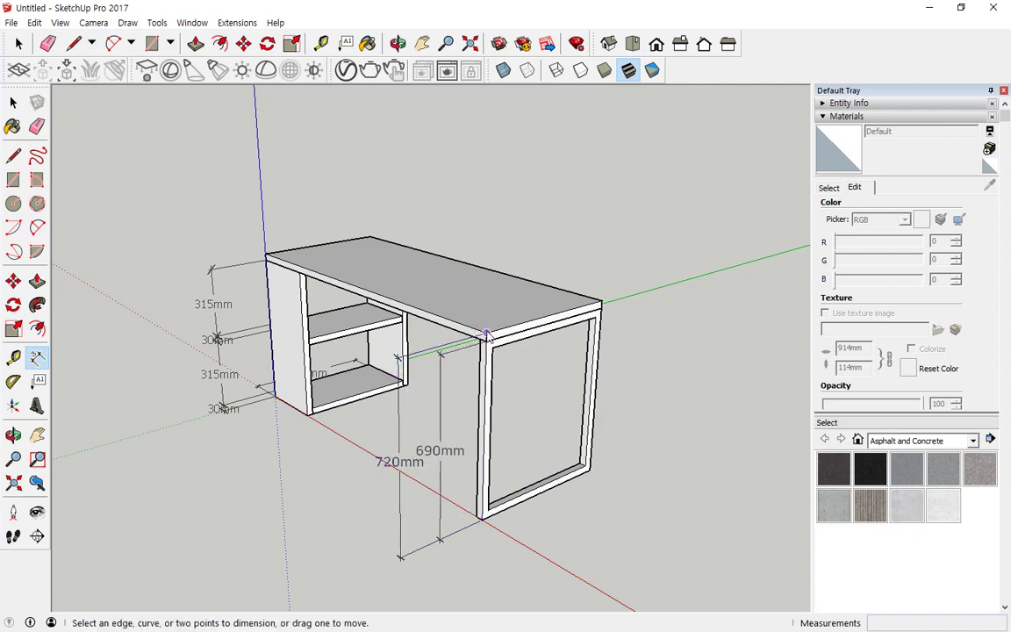
Dimension the tabletop's long upper edge and the shelf cabinet's short bottom edge, placing both dimension lines outside the desk
left_click(486, 333)
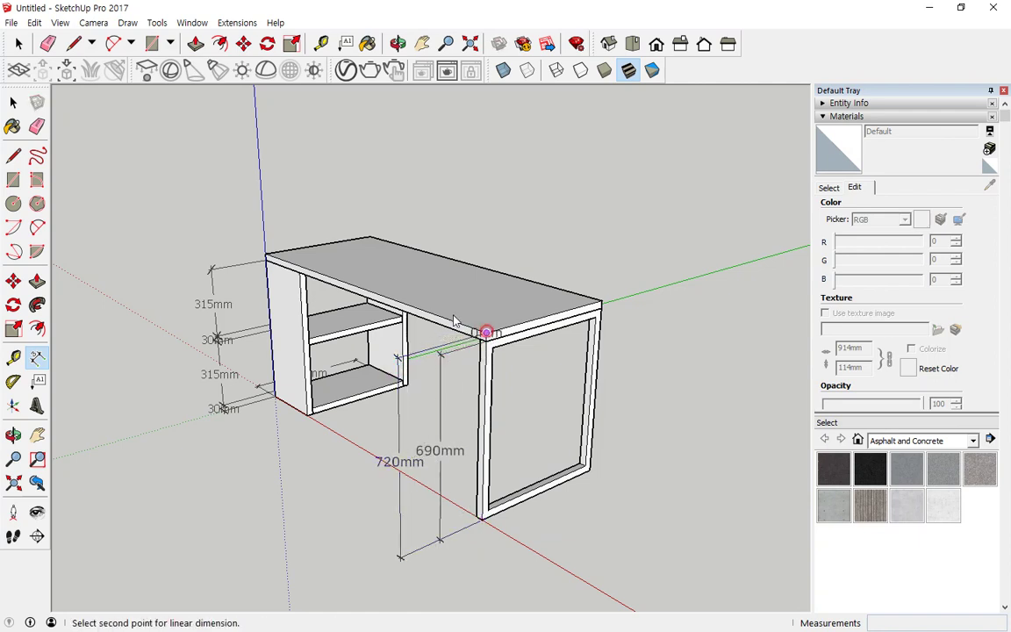
left_click(265, 254)
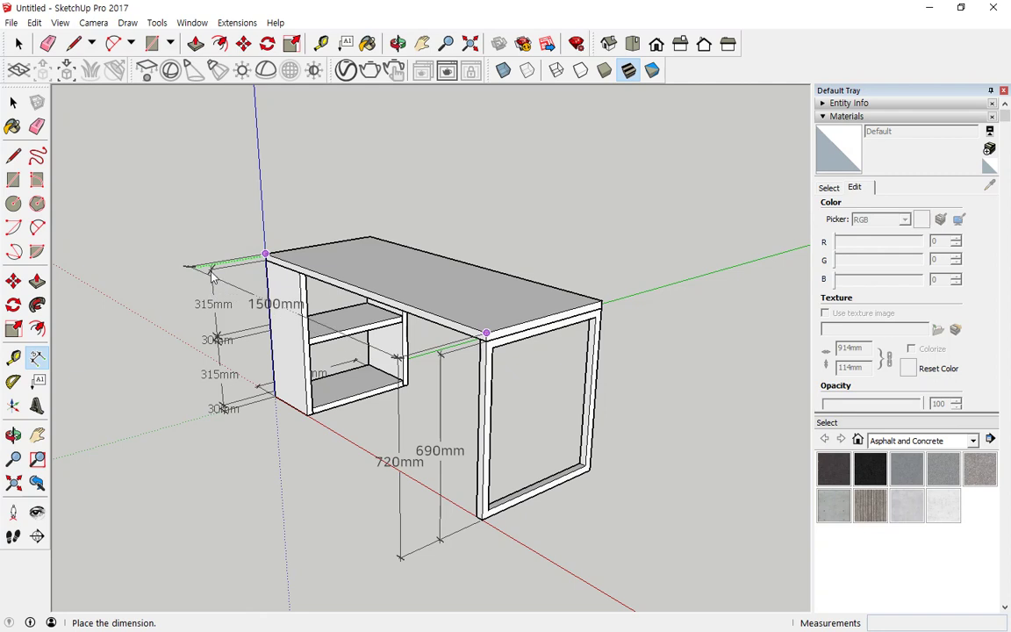
left_click(214, 274)
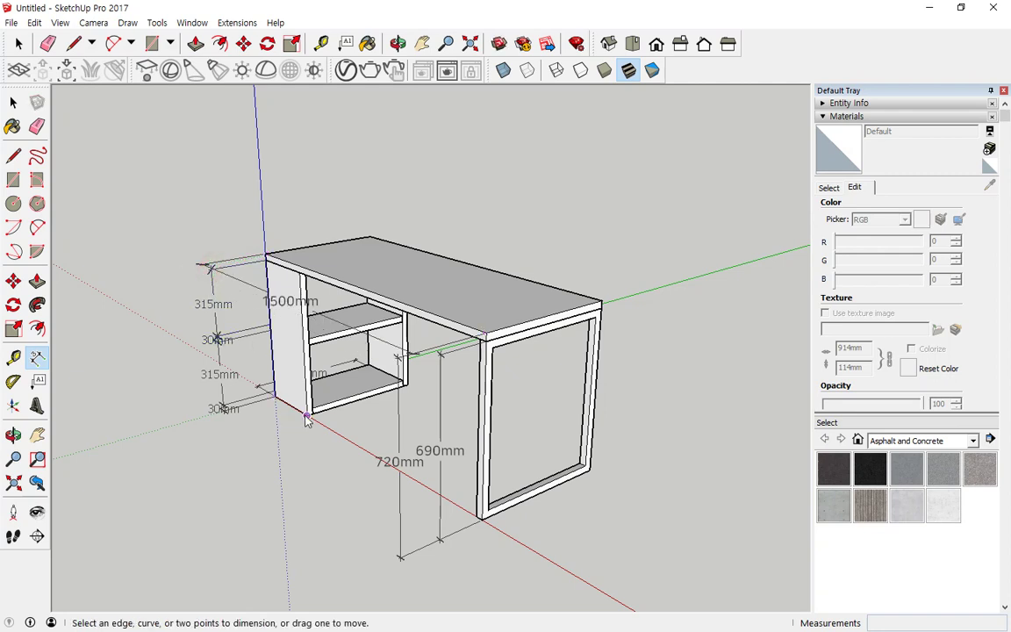
left_click(276, 396)
left_click(306, 415)
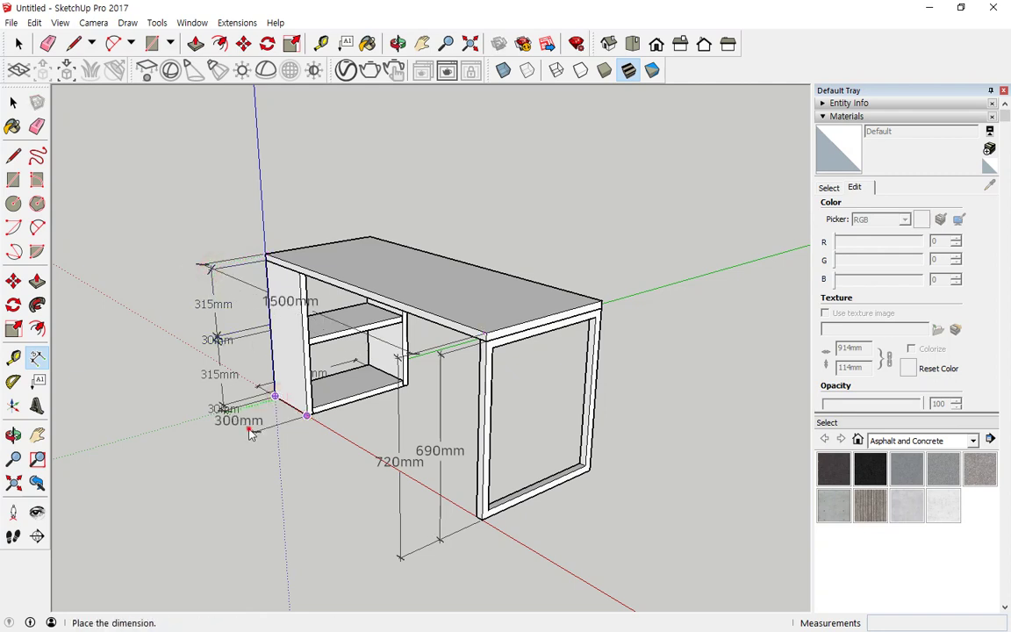
left_click(251, 433)
Attach a leader text label reading "MDF / 우드필름 마감" to the tabletop surface, with the text placed above the desk
scroll(206, 430, "up", 4)
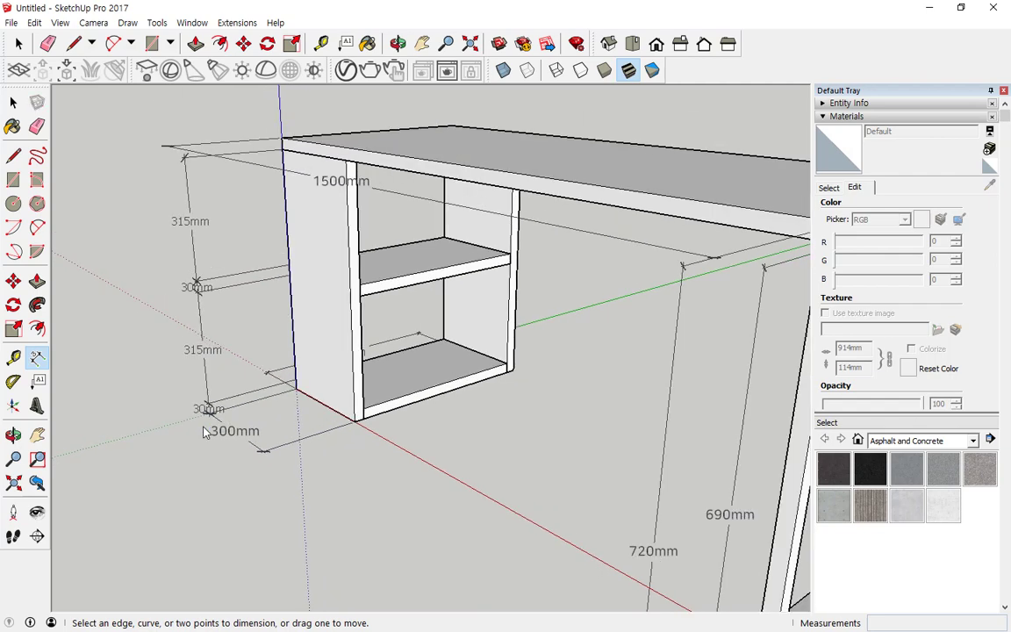
scroll(204, 432, "down", 5)
middle_click_drag(400, 429, 424, 517)
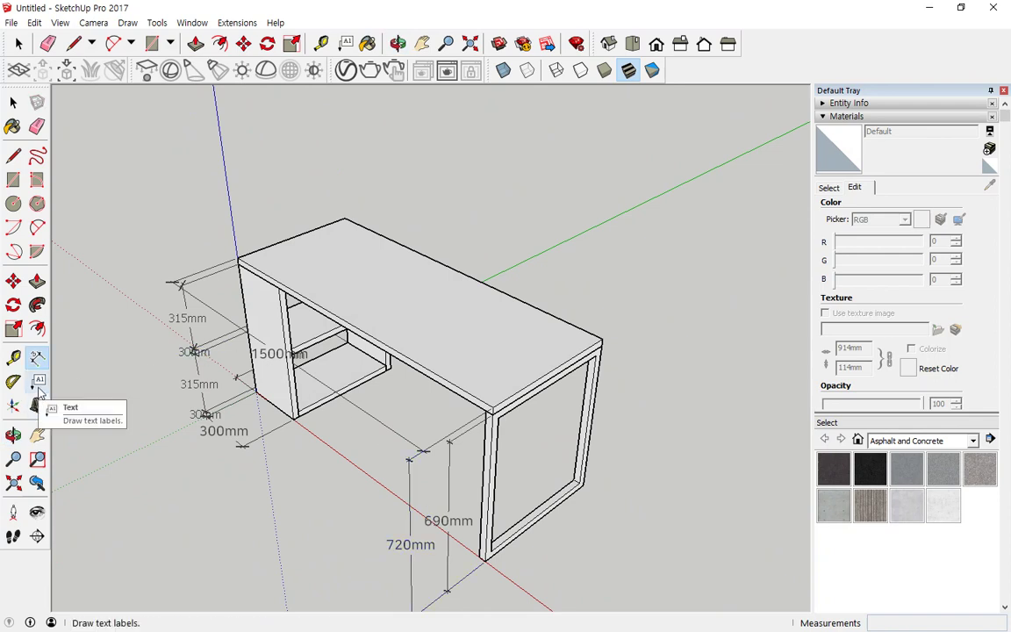
left_click(157, 24)
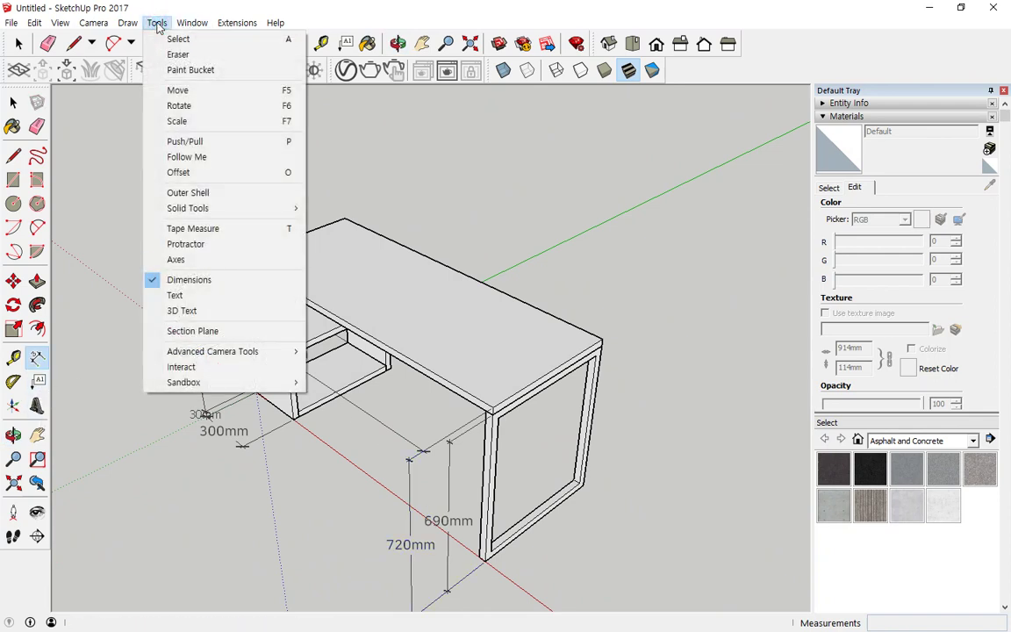
left_click(205, 301)
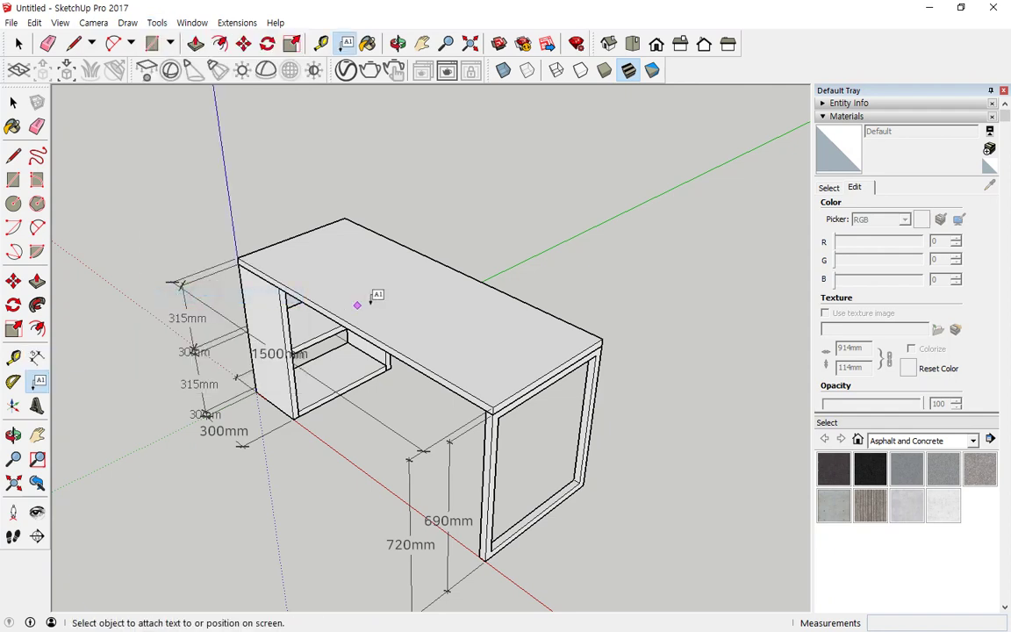
left_click(406, 288)
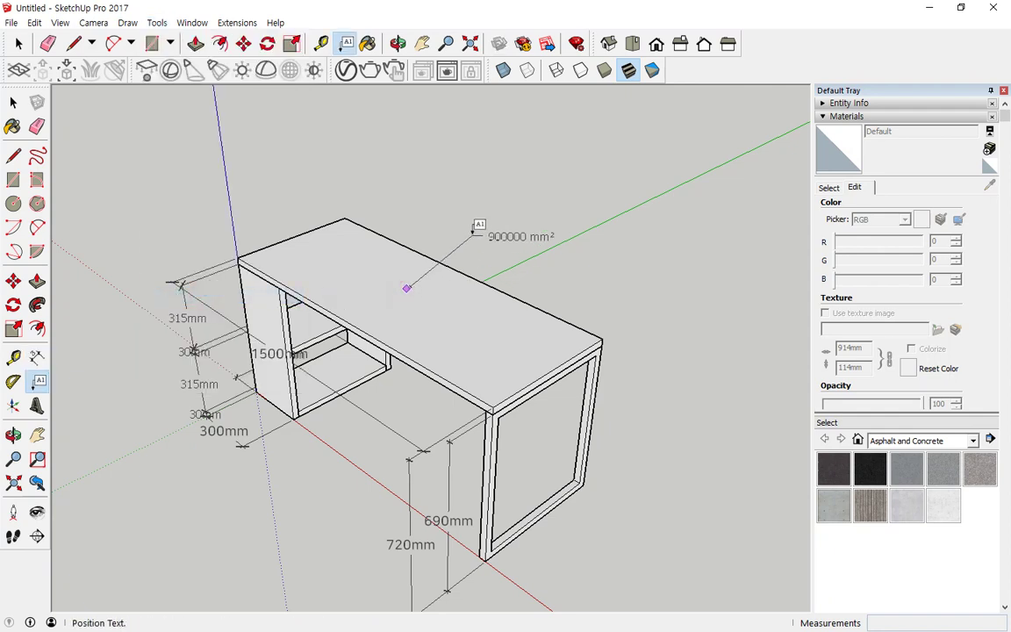
left_click(481, 221)
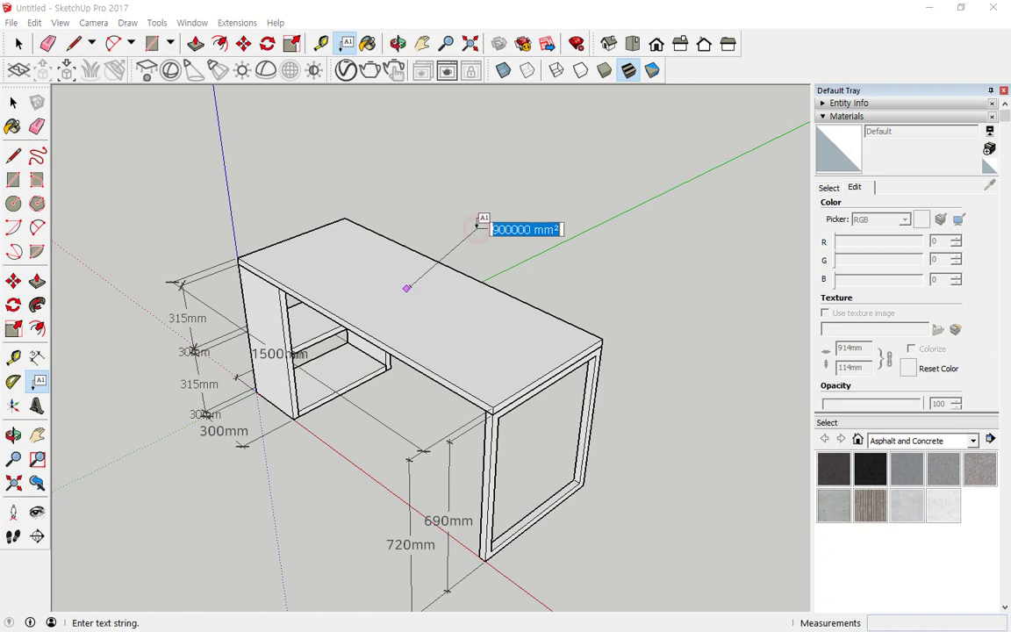
mouse_move(436, 335)
left_mouse_down()
mouse_move(445, 272)
mouse_move(430, 306)
mouse_move(537, 268)
mouse_move(520, 265)
mouse_move(565, 271)
left_mouse_up()
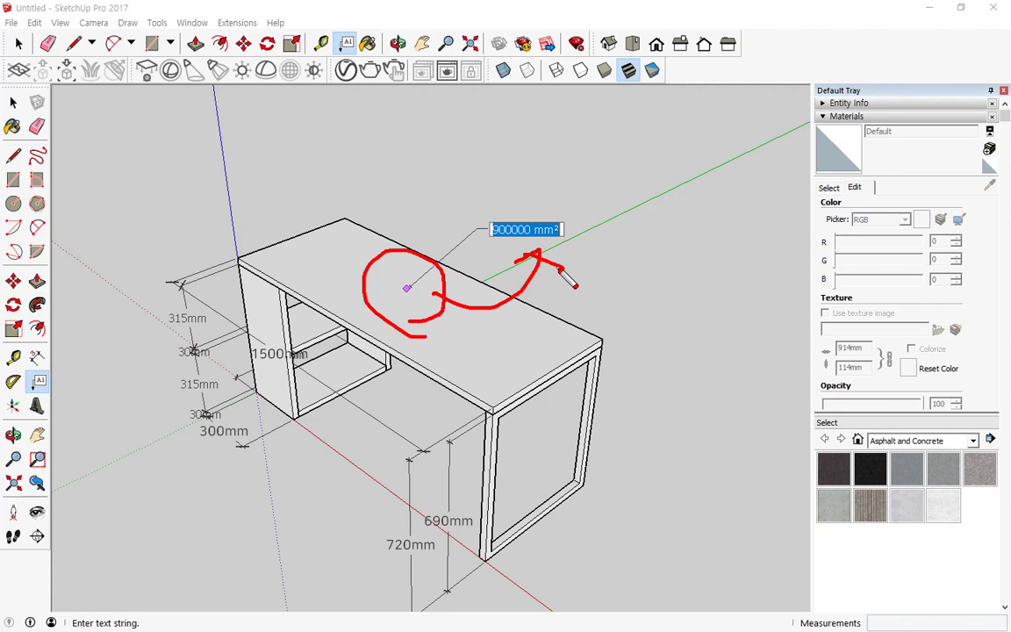
key("Escape")
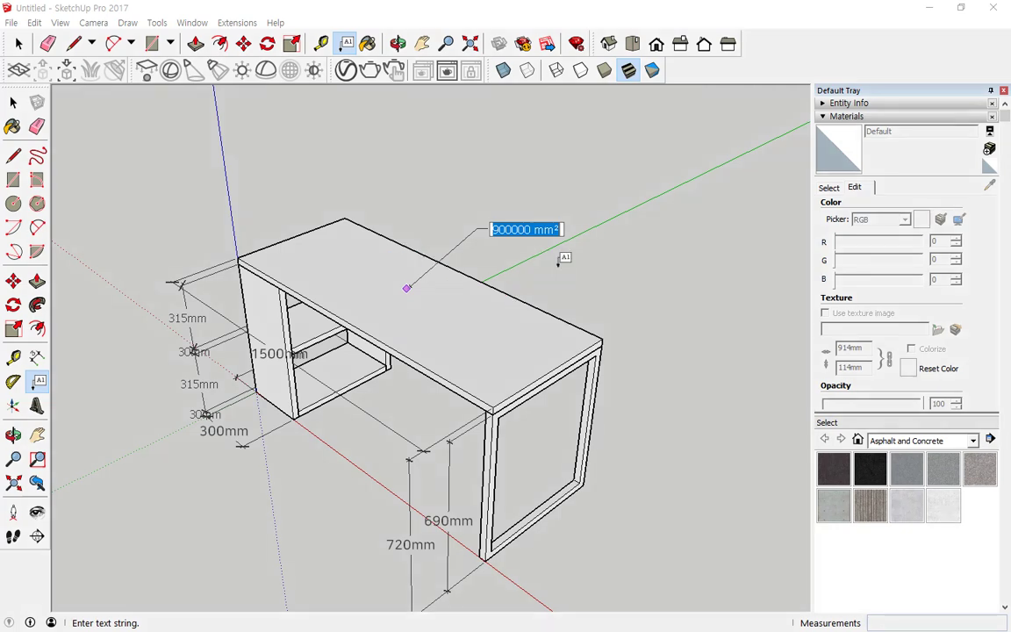
type("MDF")
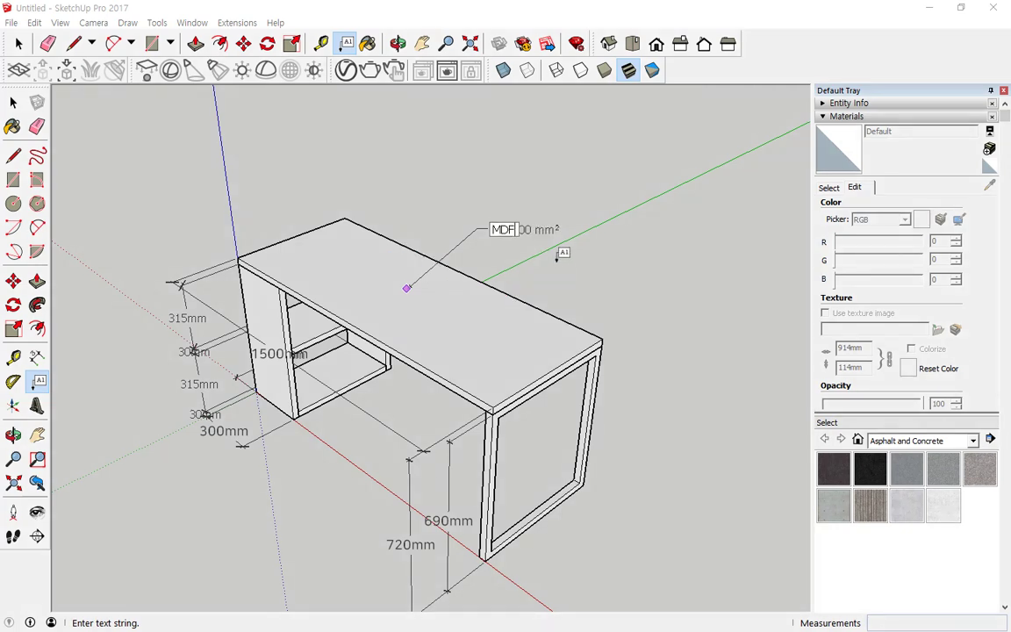
type(" / 우")
type("드필ㄹ")
type("마감")
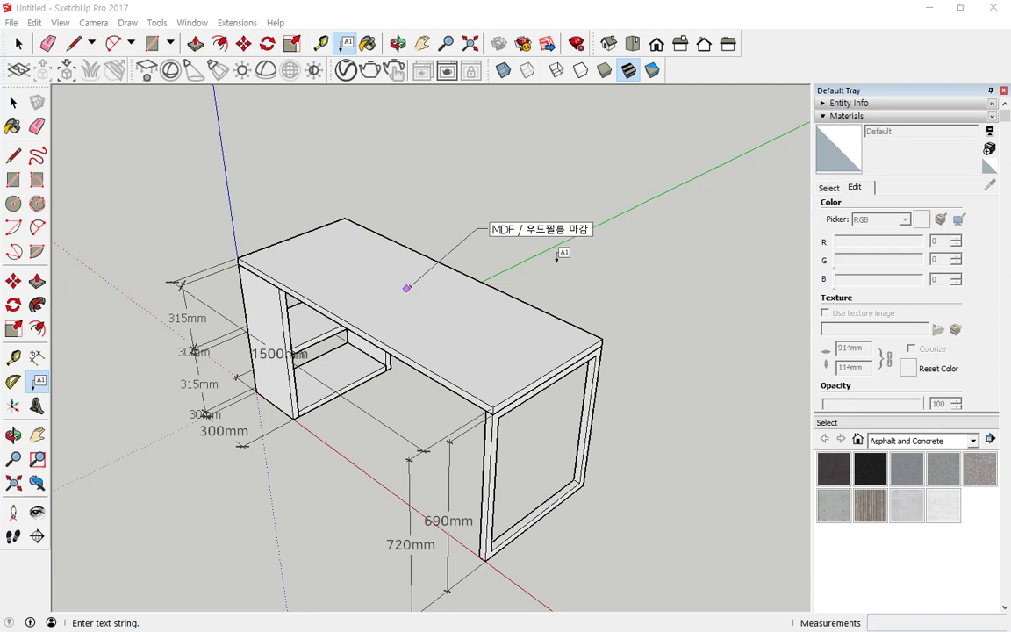
left_click(13, 103)
View the desk from the cabinet's outer panel side and open the settings for placing 3D text
middle_click_drag(264, 417, 425, 374)
left_click_drag(425, 373, 724, 430)
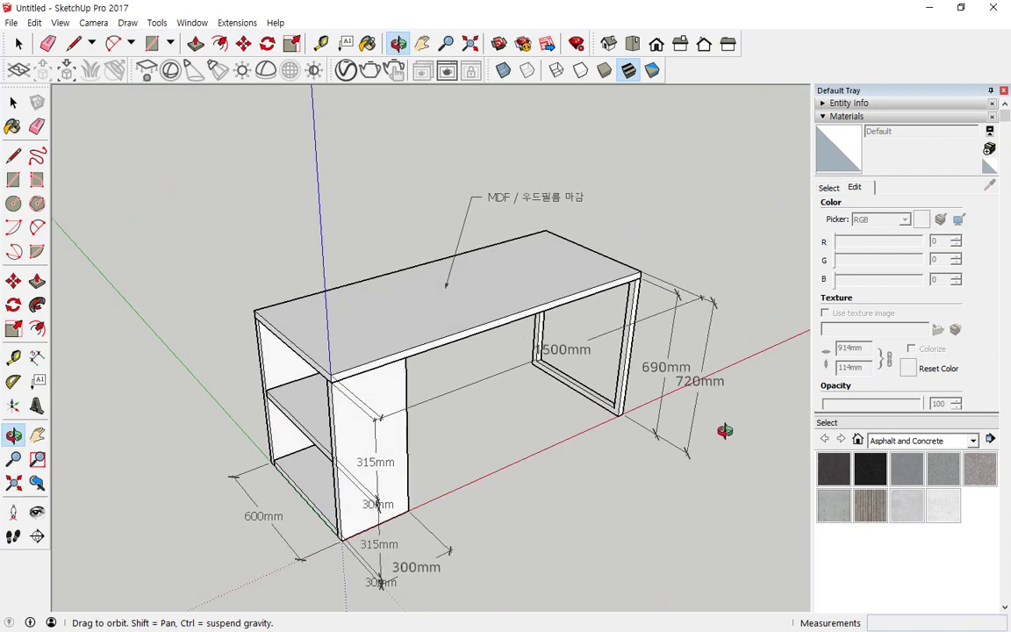
key("space")
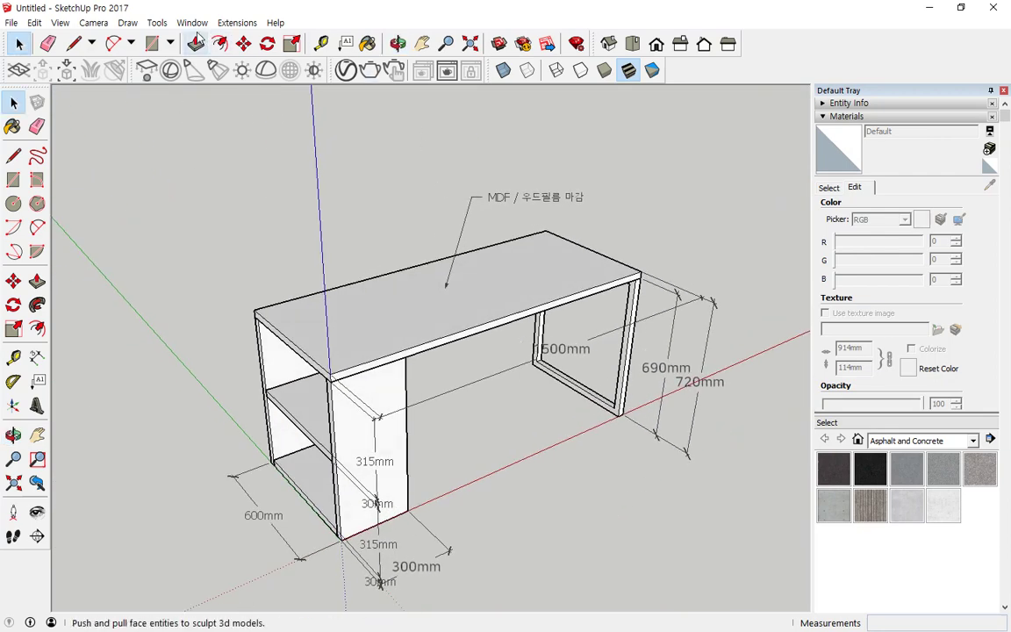
left_click(157, 23)
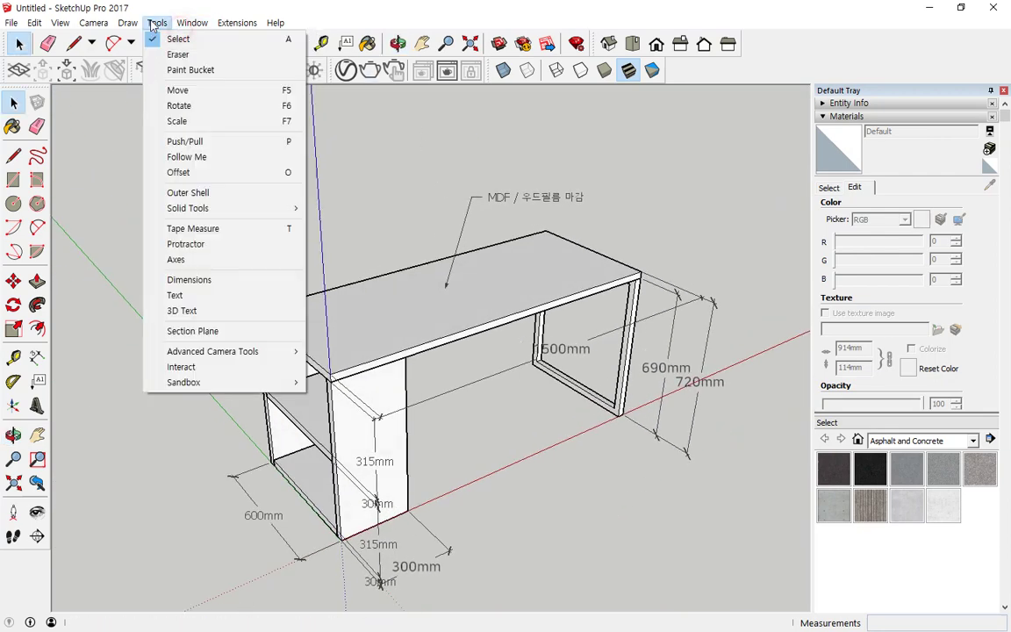
left_click(227, 318)
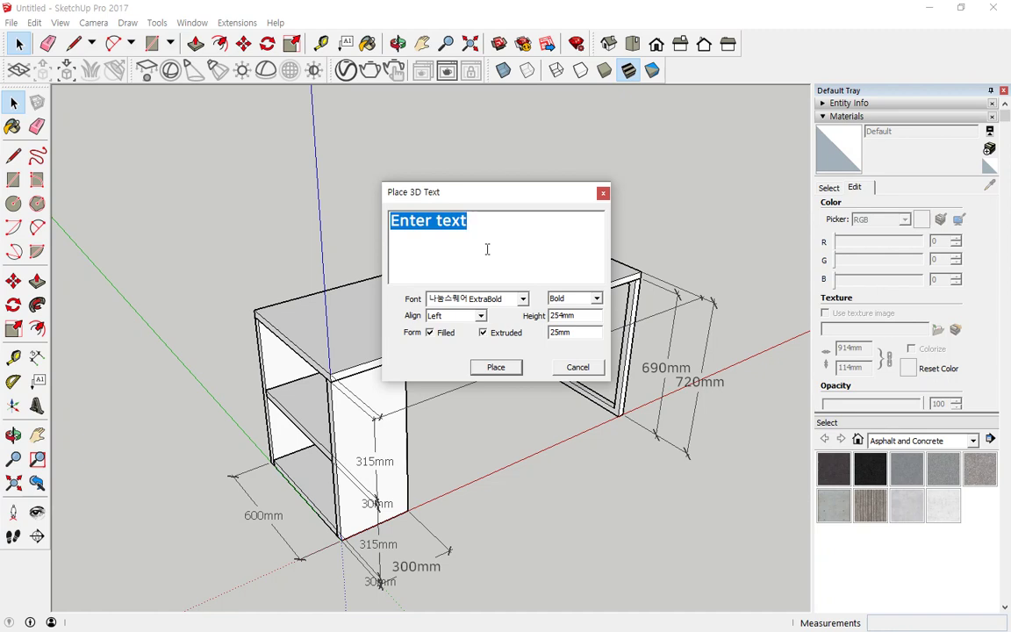
type("그린ㅍ")
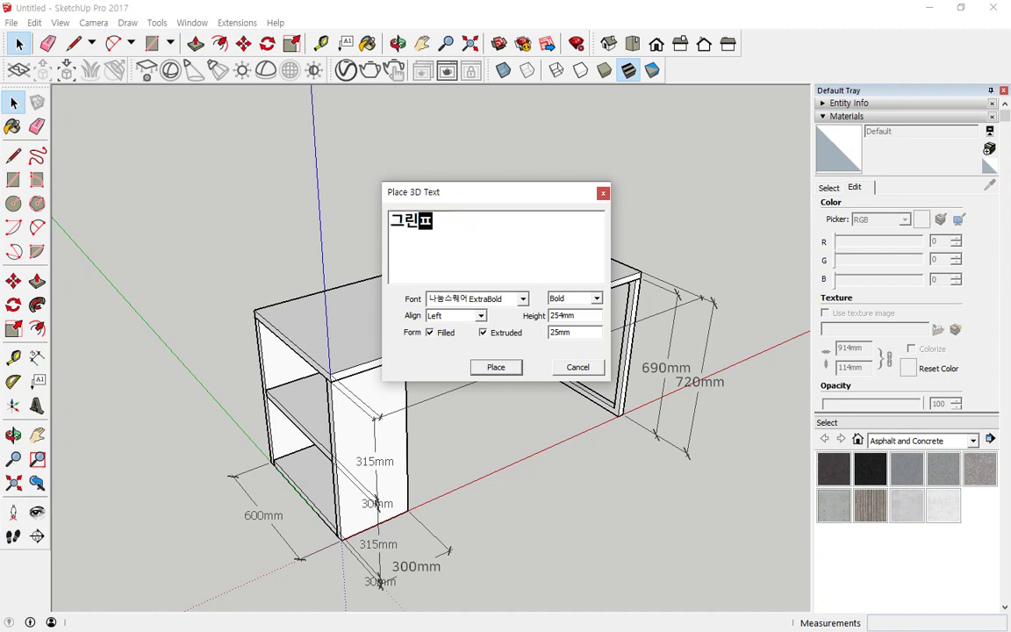
key("BackSpace")
key("BackSpace")
key("BackSpace")
key("BackSpace")
key("BackSpace")
type("Green")
key("BackSpace")
key("BackSpace")
key("BackSpace")
key("BackSpace")
key("BackSpace")
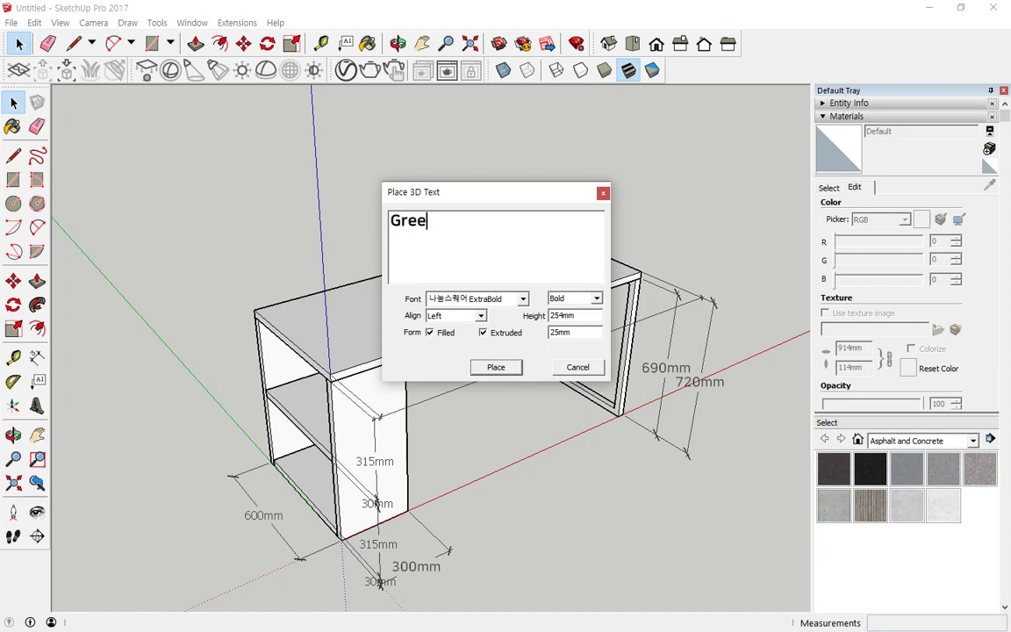
Create 3D text reading "그린퍼니쳐" and place it on the cabinet's 300 mm wide outer panel
type("그리퍼니쳐")
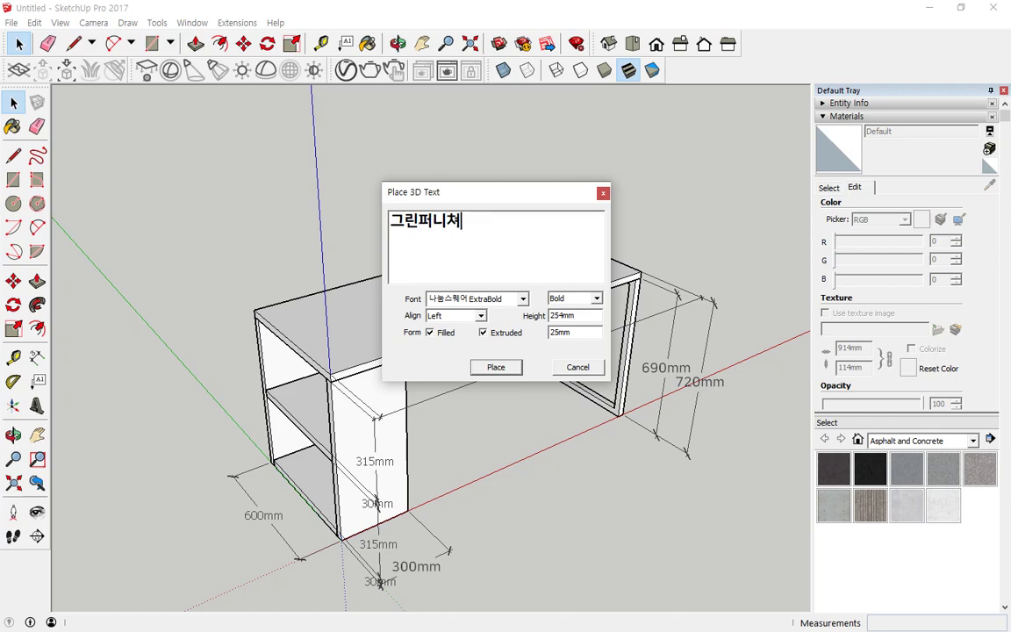
left_click(497, 368)
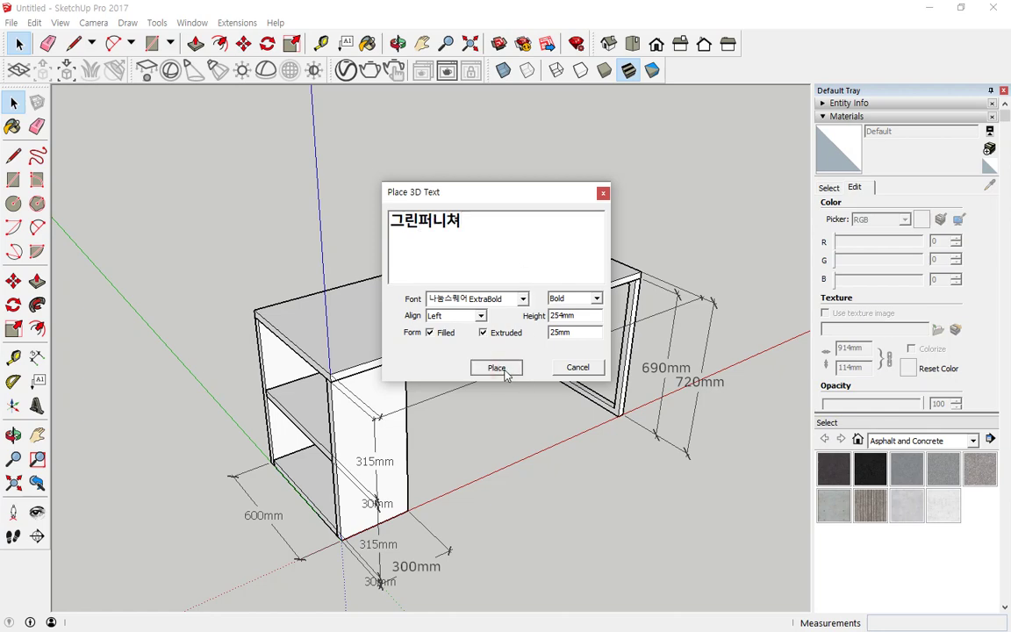
scroll(384, 395, "up", 5)
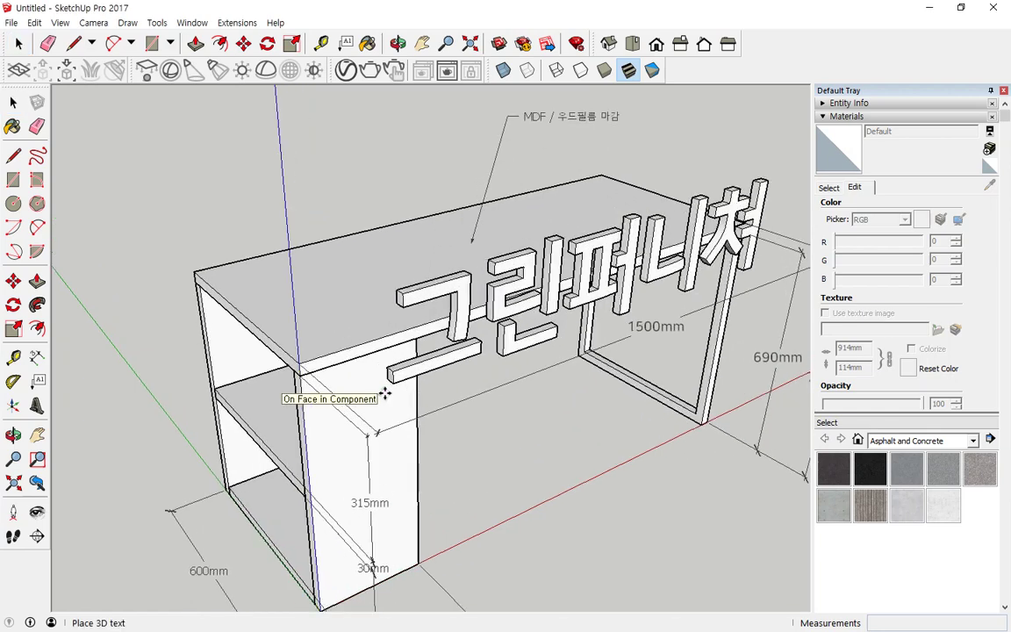
left_click(305, 421)
Scale the 3D text down uniformly from its upper corner so it fits within the cabinet's outer panel
mouse_move(491, 400)
middle_mouse_down()
mouse_move(336, 391)
mouse_move(233, 317)
middle_mouse_up()
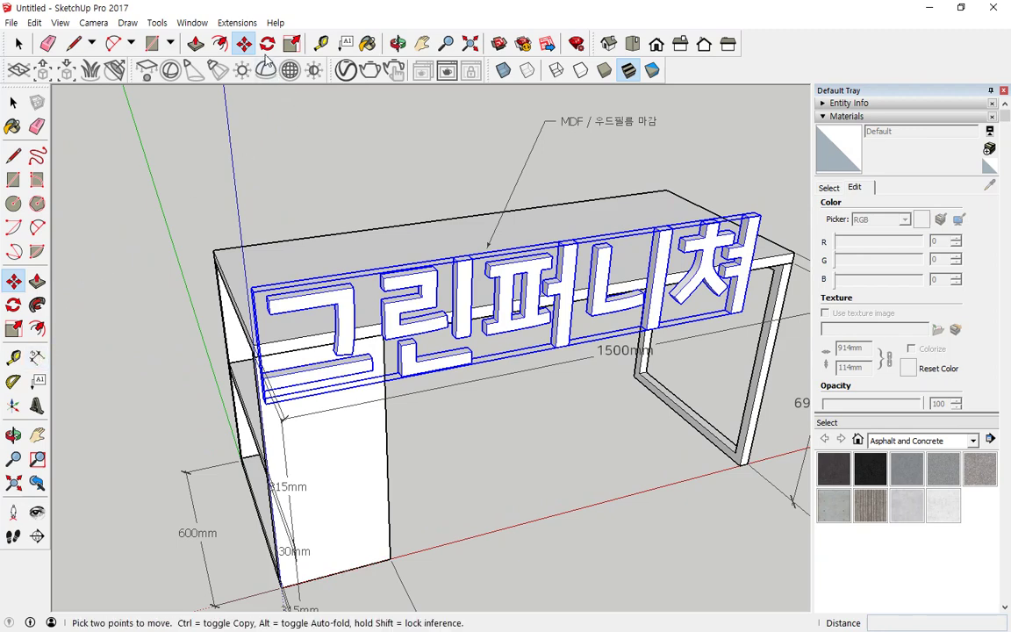
left_click(294, 50)
left_click_drag(759, 213, 336, 387)
scroll(290, 377, "up", 5)
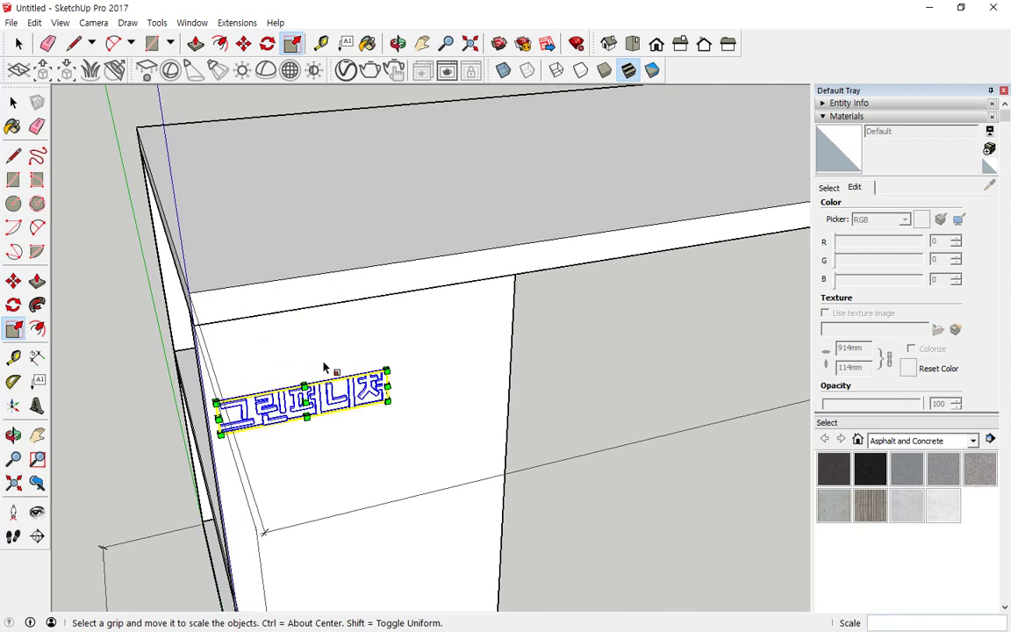
Move the 3D text about 81 mm so it sits centred just below the tabletop on the cabinet's outer panel
left_click(13, 281)
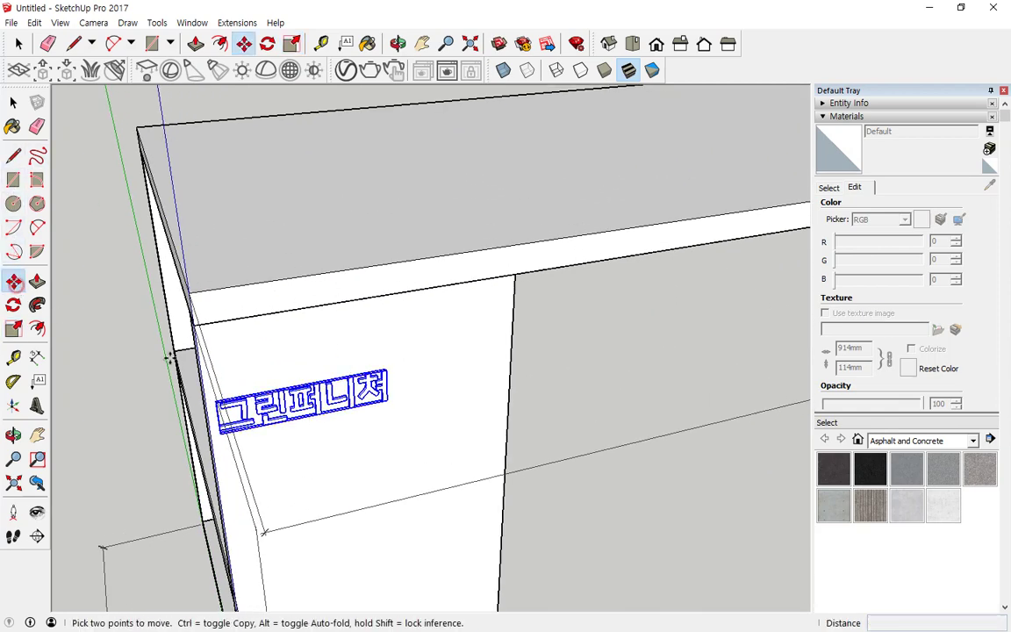
left_click(294, 406)
left_click(353, 344)
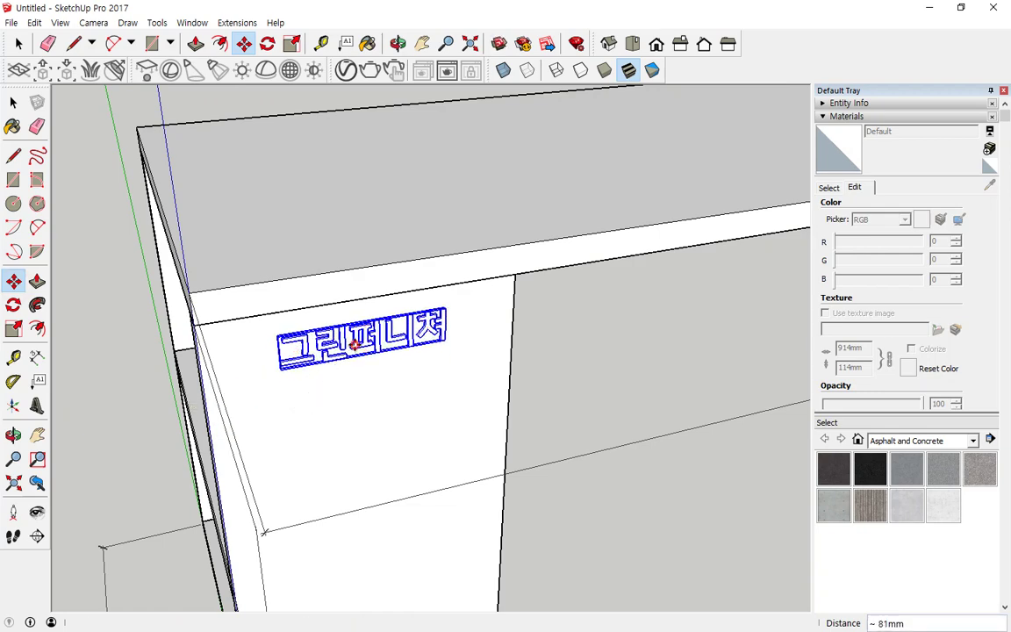
key("space")
left_click(611, 401)
scroll(598, 413, "down", 5)
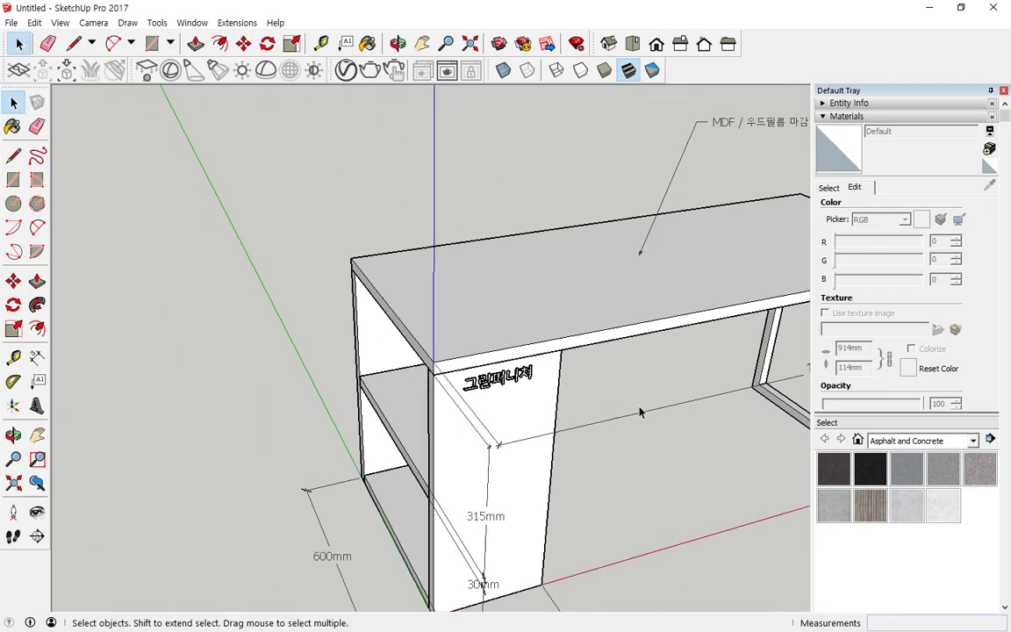
scroll(581, 392, "up", 3)
scroll(409, 341, "up", 3)
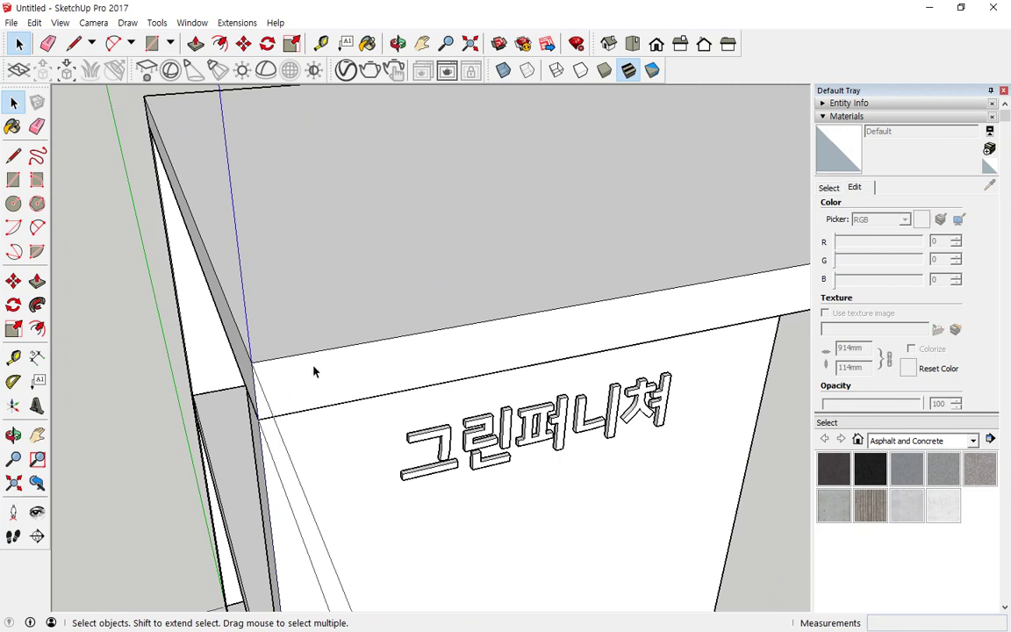
scroll(507, 428, "down", 6)
middle_click_drag(507, 430, 459, 422)
scroll(459, 422, "up", 1)
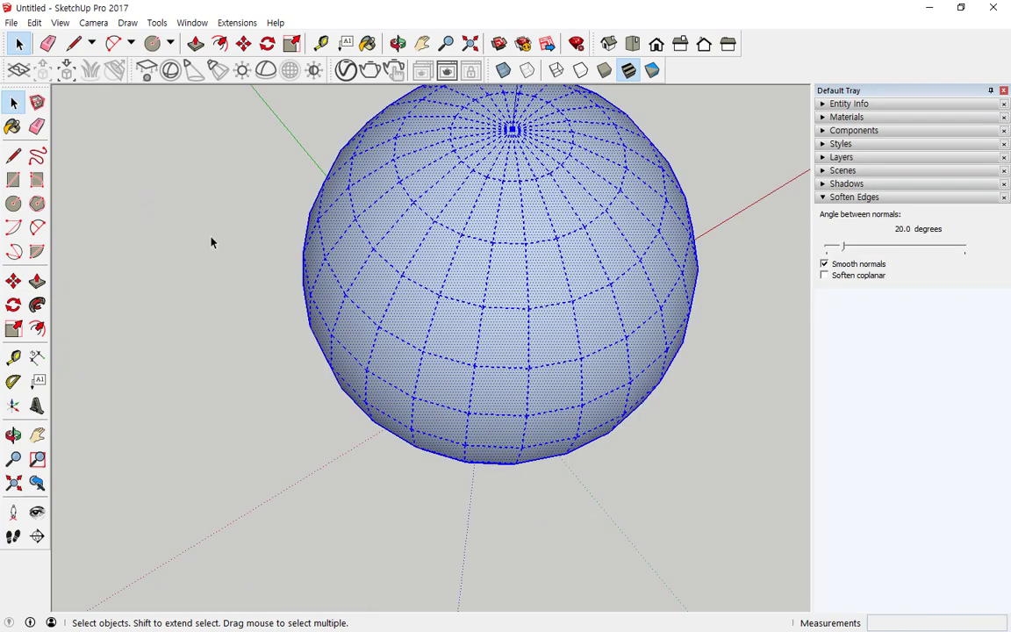
Select the whole sphere and set its soften-edges angle between normals to 0 degrees
left_click(190, 212)
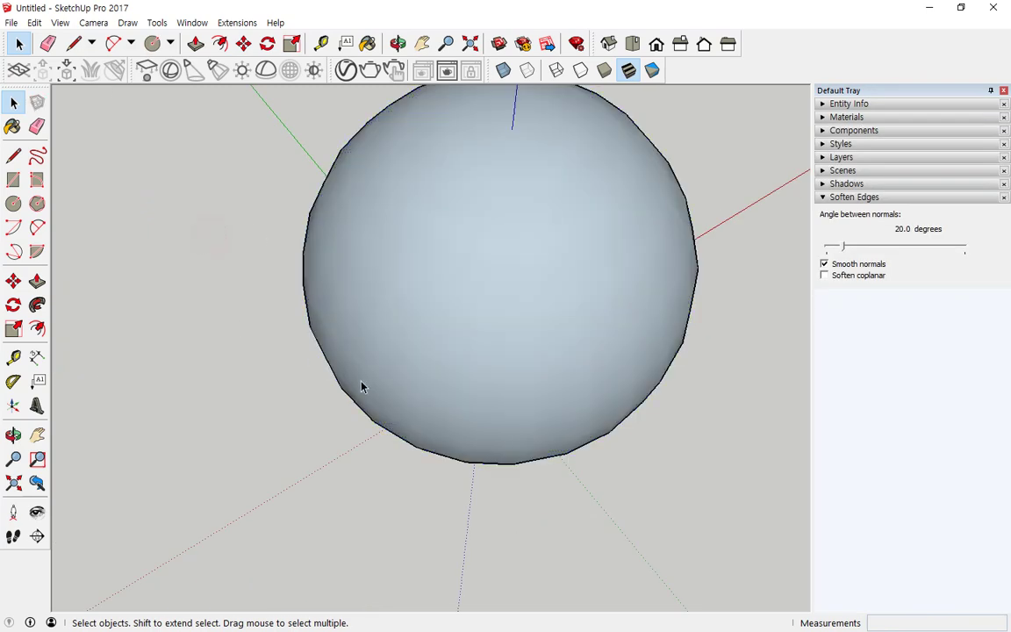
triple_click(597, 246)
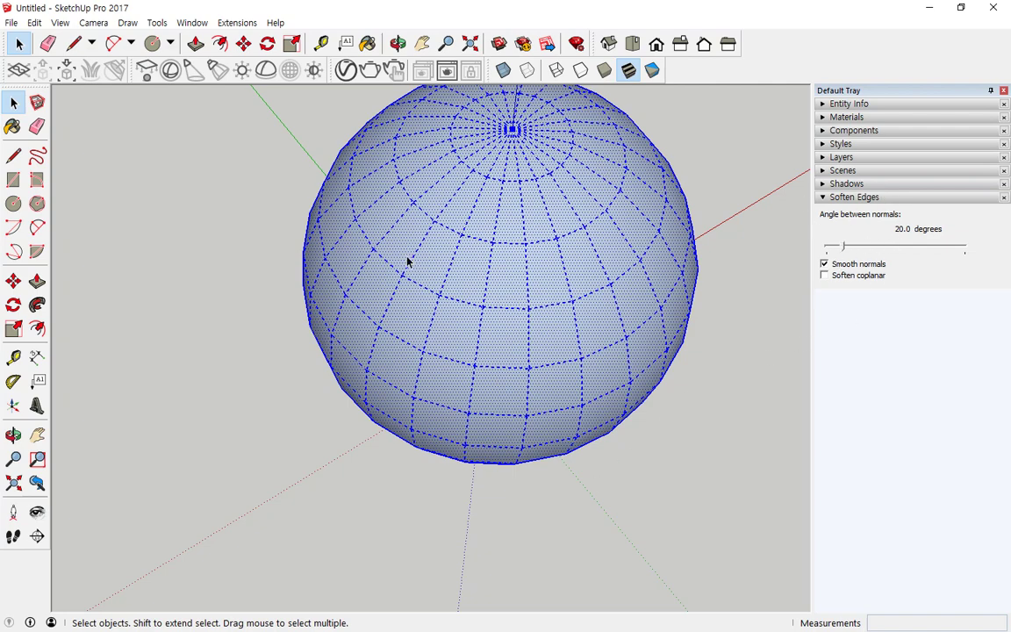
left_click(182, 24)
mouse_move(182, 41)
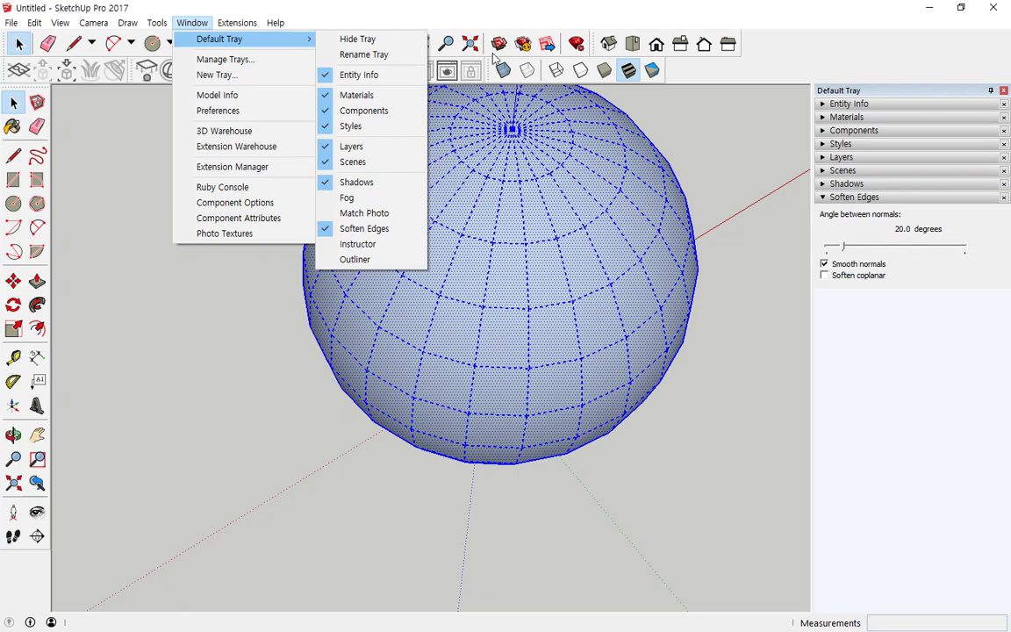
left_click(503, 6)
key("ctrl+alt+d")
mouse_move(852, 260)
left_mouse_down()
mouse_move(862, 235)
mouse_move(856, 265)
left_mouse_up()
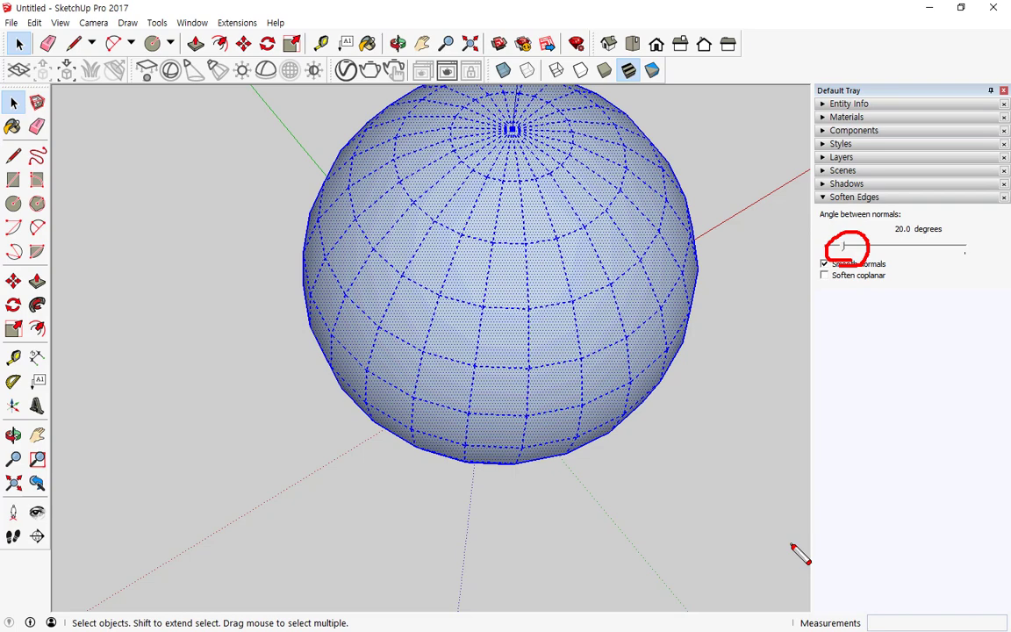
key("Escape")
left_click_drag(845, 251, 817, 247)
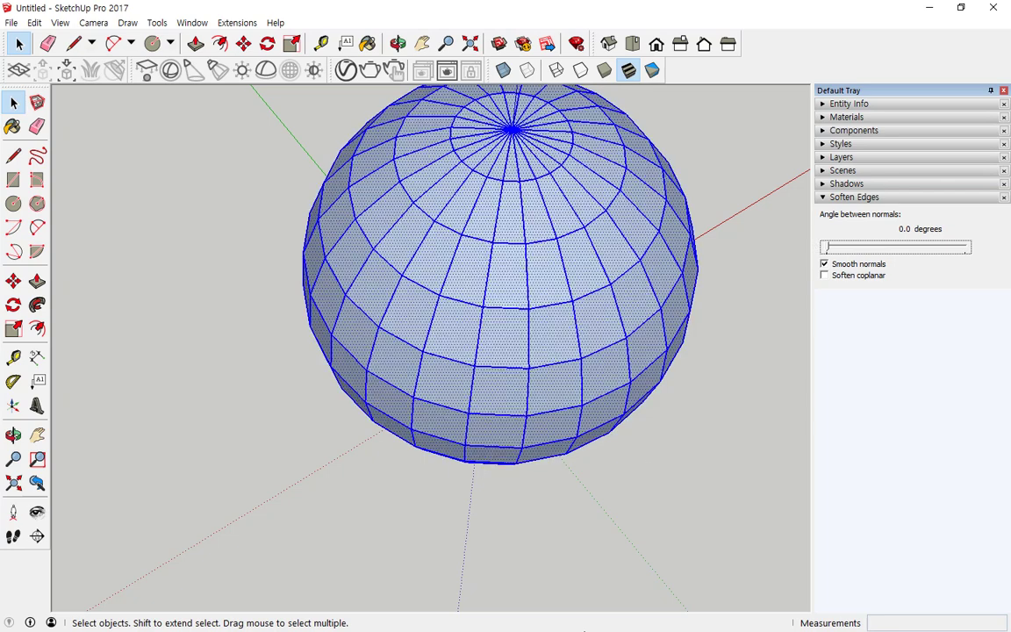
left_click(669, 530)
Delete the lower half of the faceted sphere below its horizontal equator, leaving the upper dome
middle_click_drag(410, 533, 454, 258)
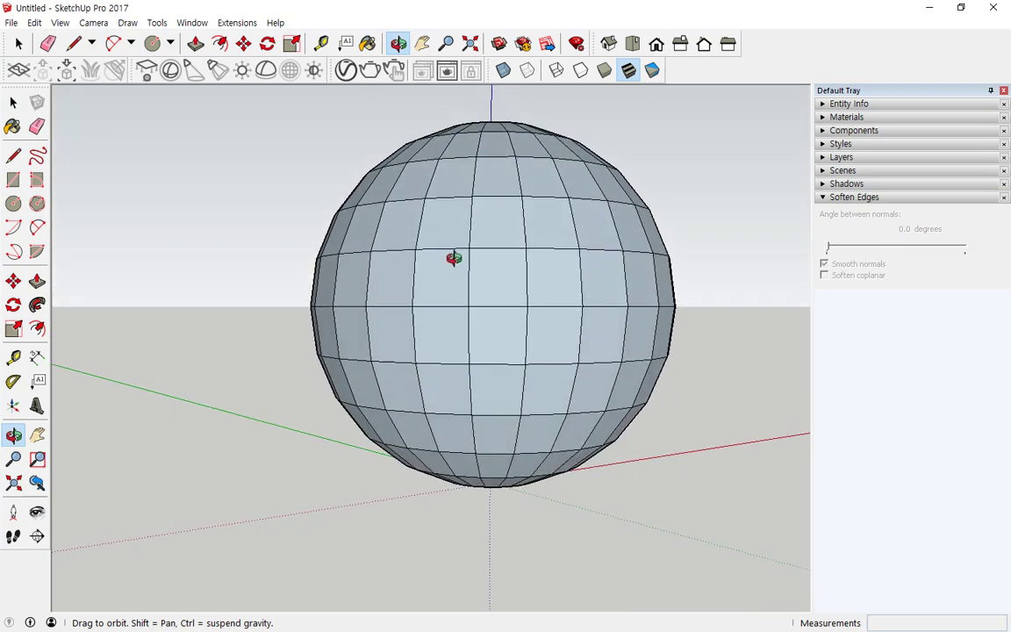
left_click_drag(699, 535, 268, 342)
middle_click_drag(132, 445, 662, 498)
key("Delete")
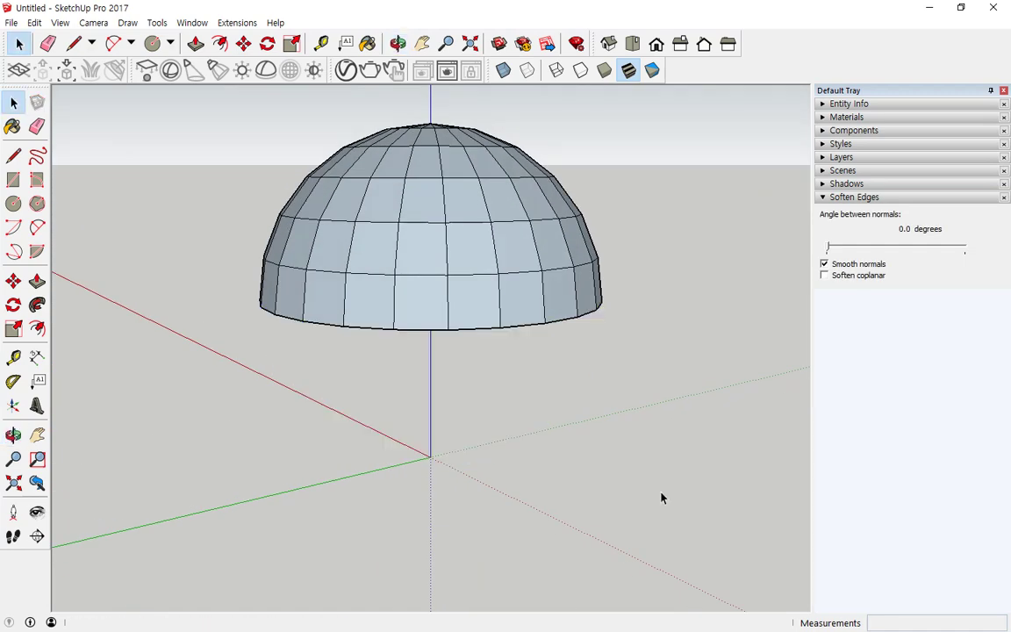
Switch to the standard Top view and delete the dome's half on the positive red-axis side
middle_click_drag(485, 300, 345, 625)
middle_click_drag(399, 383, 343, 361)
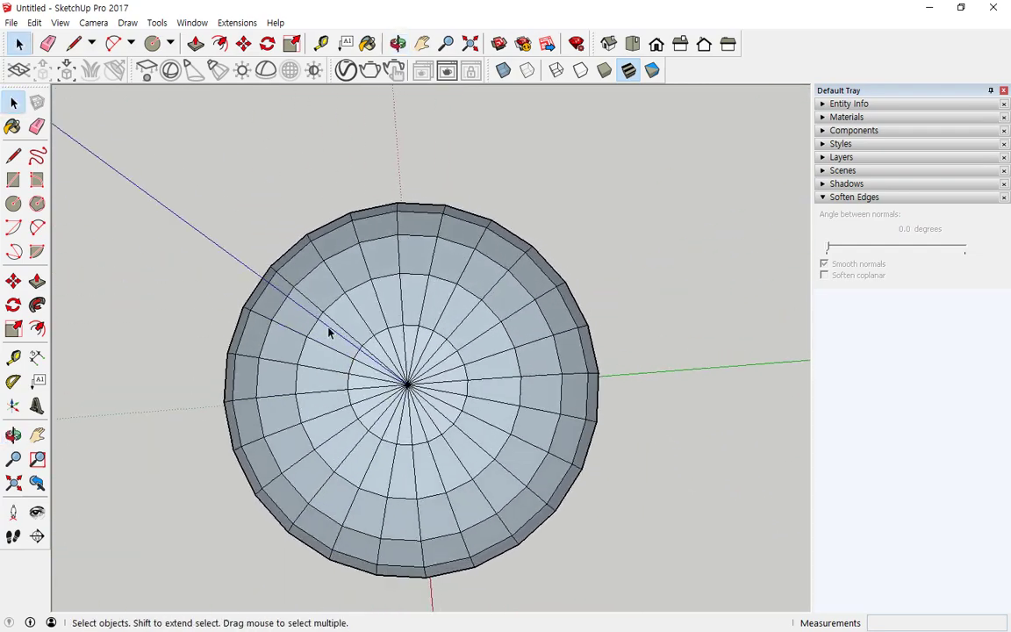
left_click(91, 25)
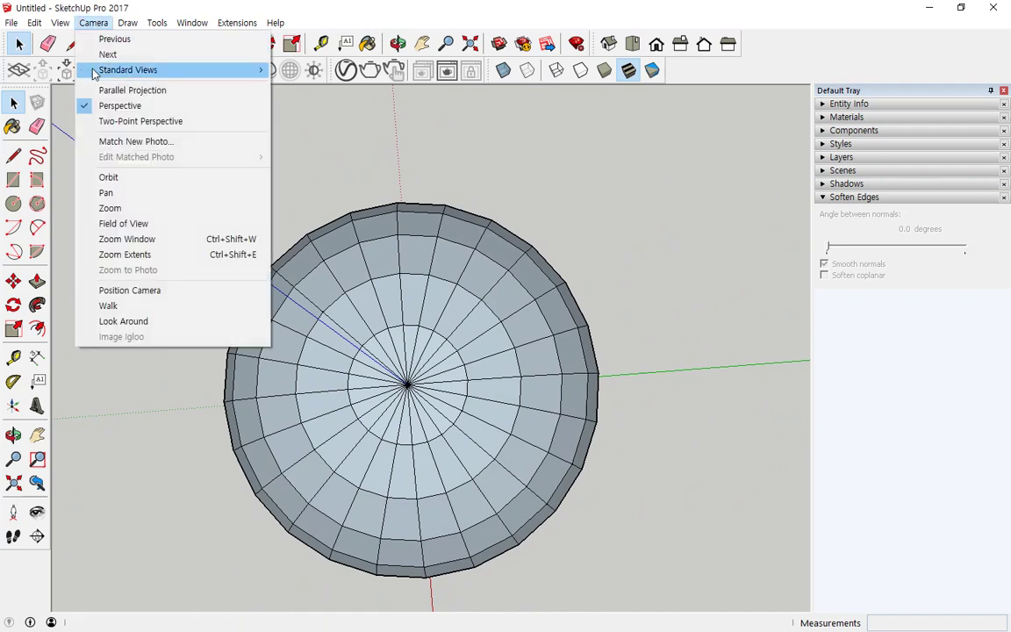
left_click(91, 23)
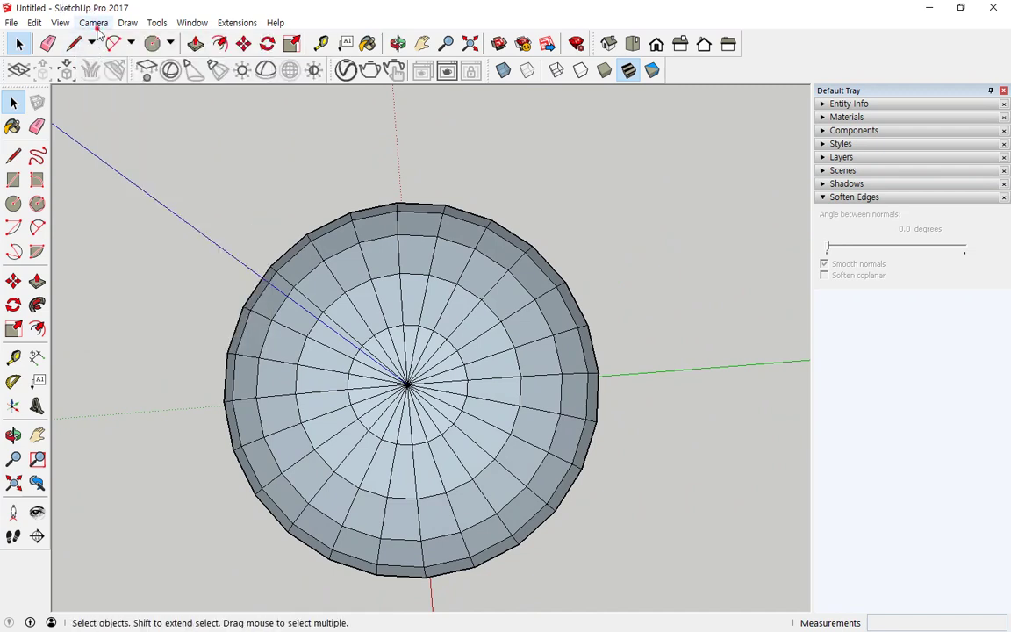
left_click(93, 23)
mouse_move(101, 70)
left_click(303, 70)
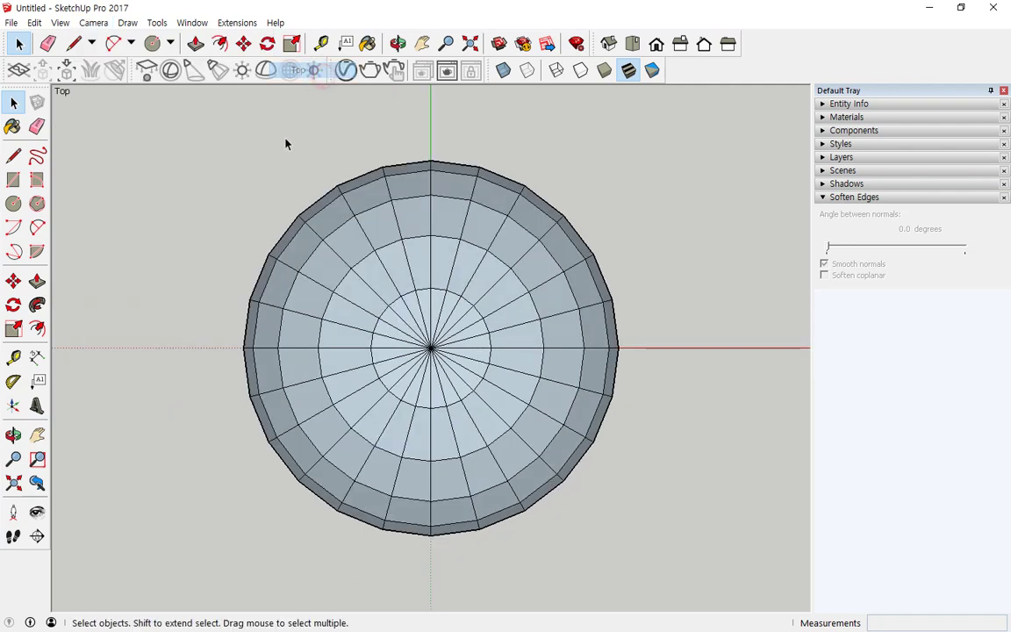
mouse_move(426, 162)
left_mouse_down()
mouse_move(429, 339)
mouse_move(293, 331)
mouse_move(247, 254)
mouse_move(405, 164)
mouse_move(423, 167)
mouse_move(427, 341)
mouse_move(274, 328)
mouse_move(328, 176)
mouse_move(369, 165)
left_mouse_up()
key("Escape")
left_click_drag(664, 167, 432, 538)
key("Delete")
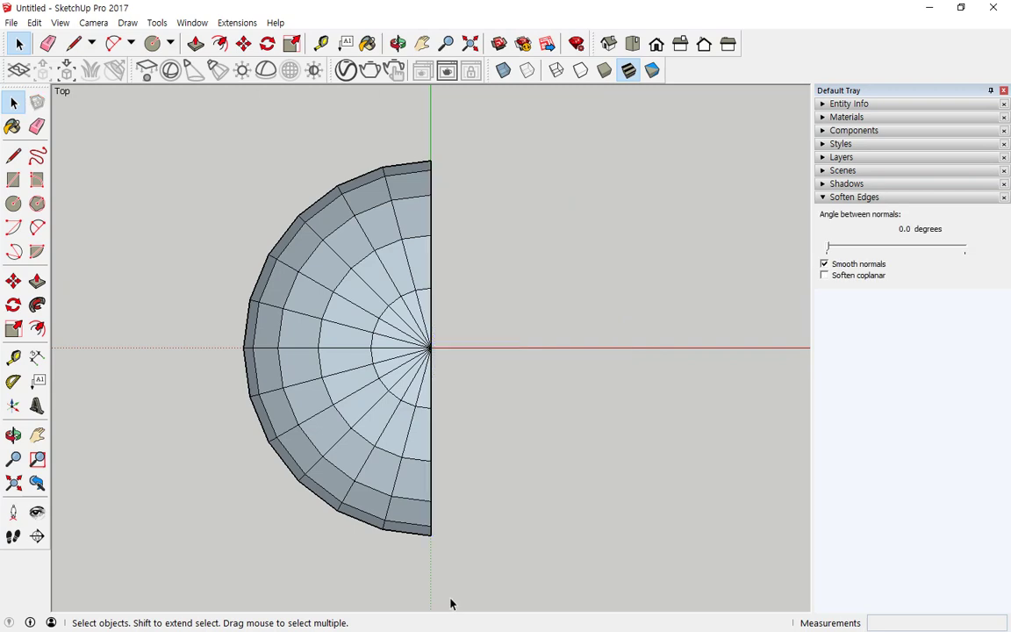
Delete the remaining shell's half on the negative green-axis side, leaving one eighth of the sphere
left_click_drag(530, 598, 175, 359)
key("Delete")
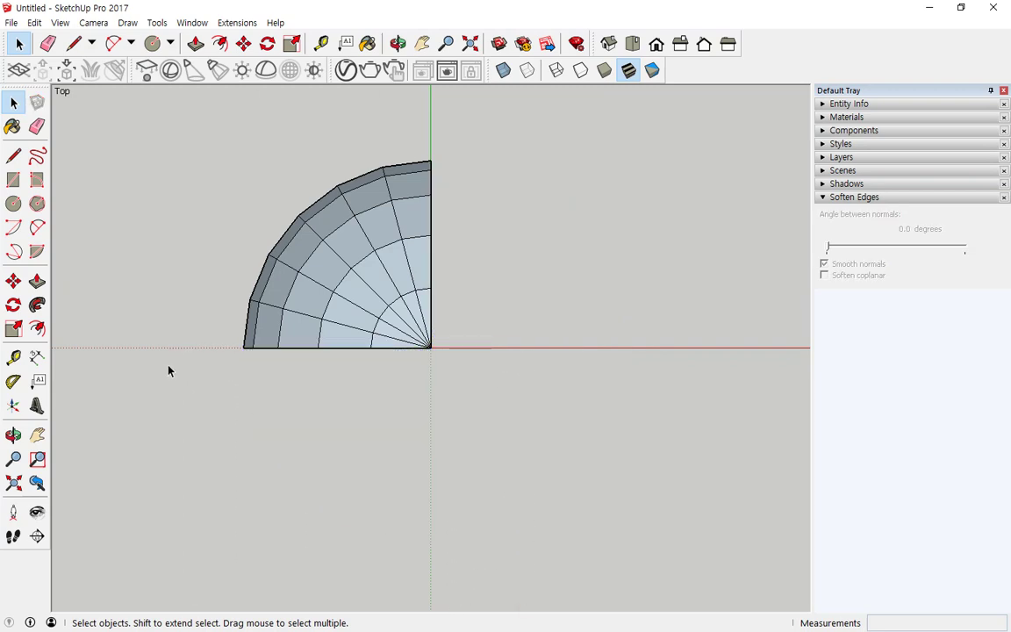
middle_click_drag(258, 411, 416, 301)
left_click_drag(424, 279, 429, 422)
left_click_drag(249, 431, 433, 463)
left_click_drag(462, 298, 417, 443)
Close the eighth-sphere's bottom and two flat sides by drawing lines from its base corners and apex to the sphere's centre point
left_click(13, 156)
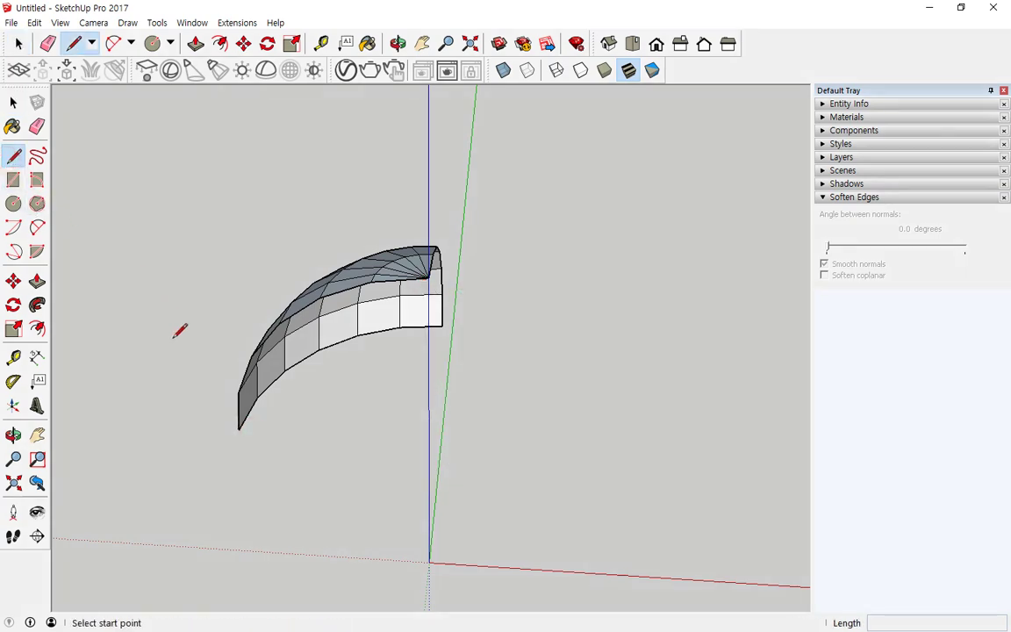
left_click(239, 430)
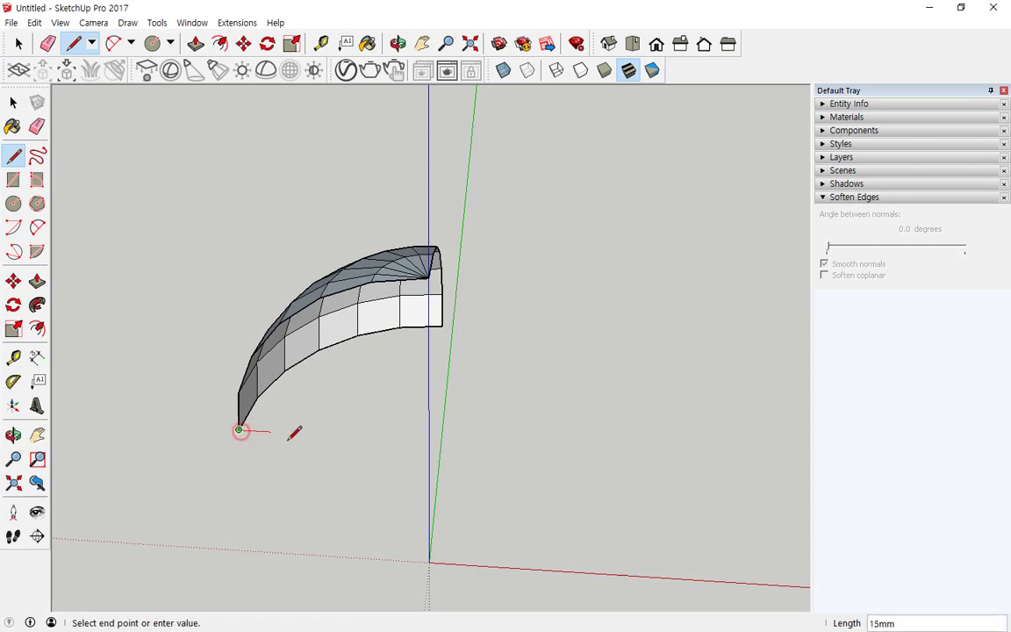
left_click(428, 440)
middle_click_drag(467, 328, 438, 329)
left_click(470, 318)
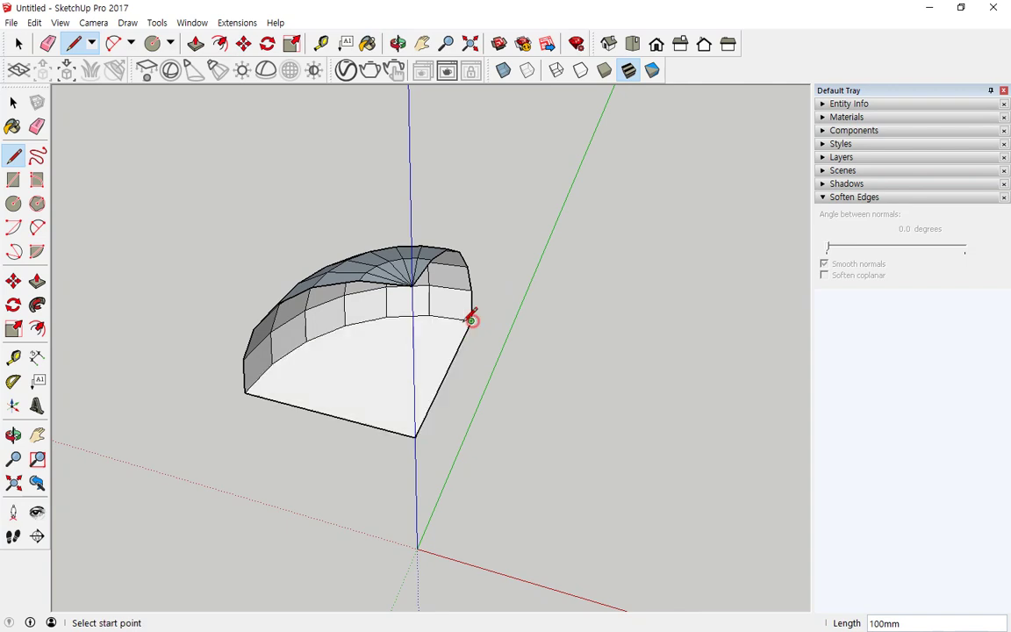
left_click(412, 286)
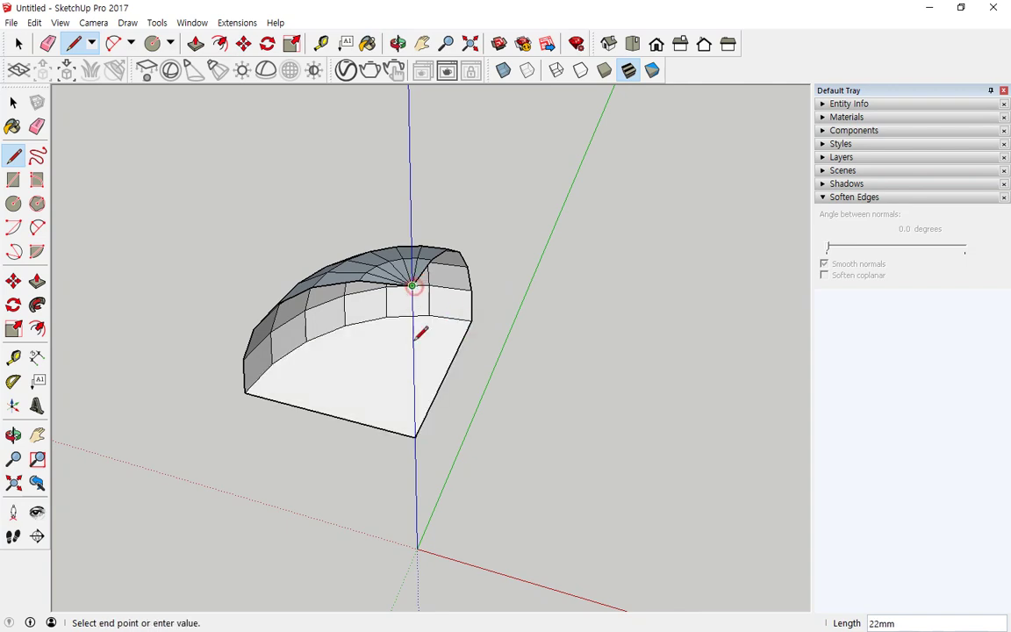
left_click(417, 436)
middle_click_drag(352, 456, 346, 478)
Select all faces and edges of the closed eighth-sphere and view both of its flat sides
key("space")
triple_click(370, 338)
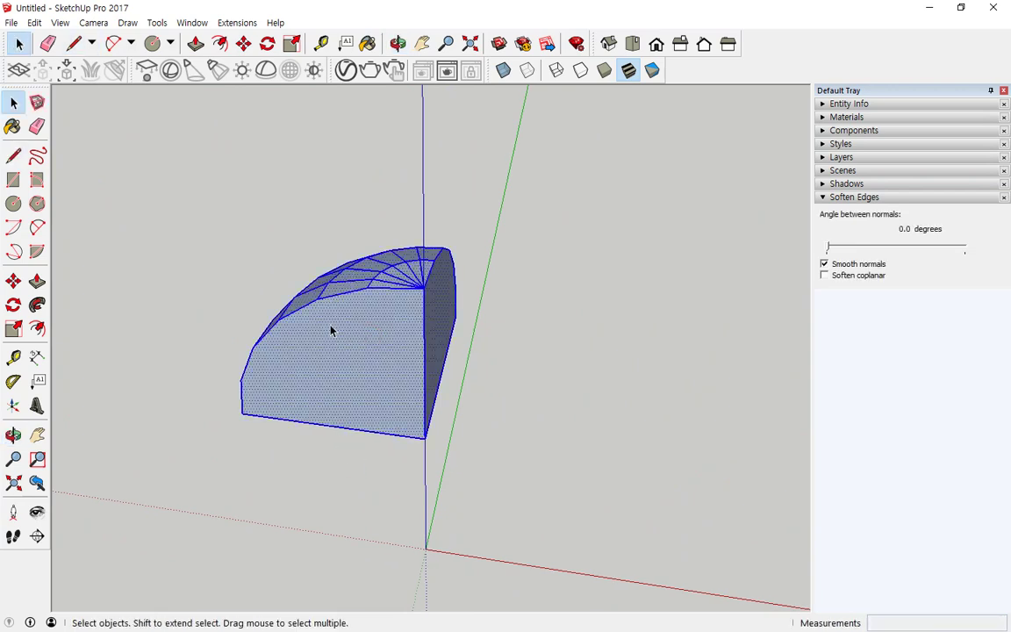
middle_click_drag(402, 375, 513, 380)
scroll(671, 411, "down", 2)
key("e")
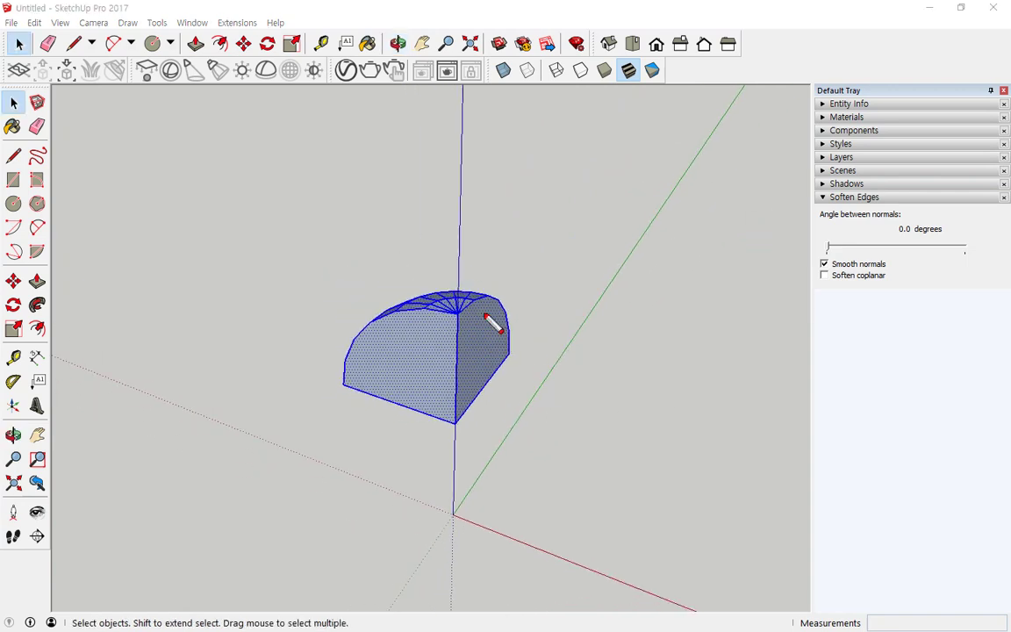
mouse_move(492, 379)
left_mouse_down()
mouse_move(675, 435)
mouse_move(671, 444)
left_mouse_up()
mouse_move(389, 405)
left_mouse_down()
mouse_move(296, 516)
mouse_move(312, 520)
left_mouse_up()
key("Escape")
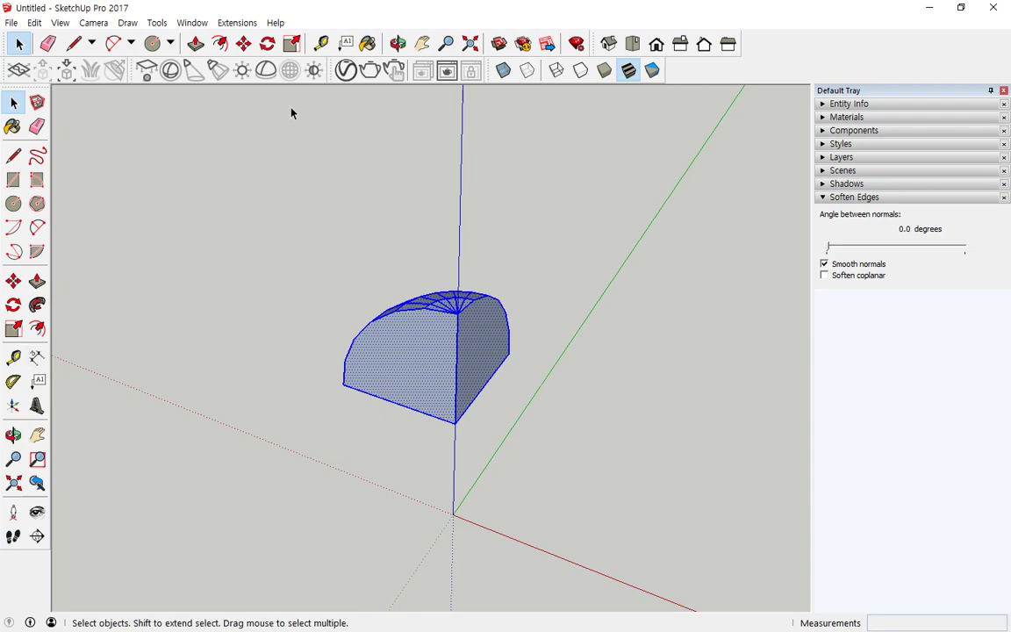
Create two guide lines 400 mm outward from the eighth-sphere's straight bottom edges, one along the red and one along the green direction
left_click(330, 47)
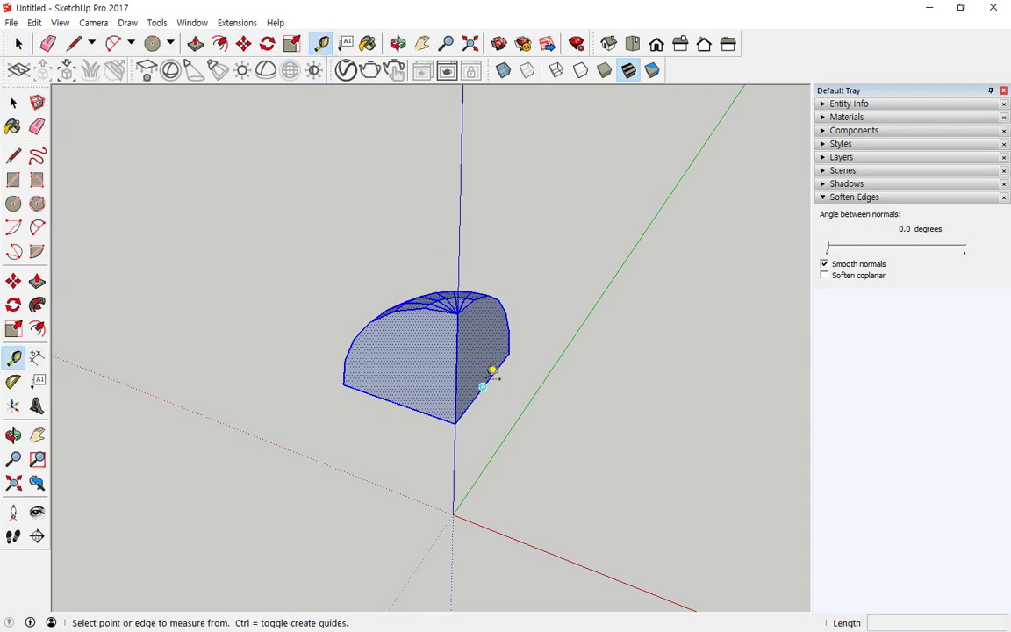
left_click(483, 386)
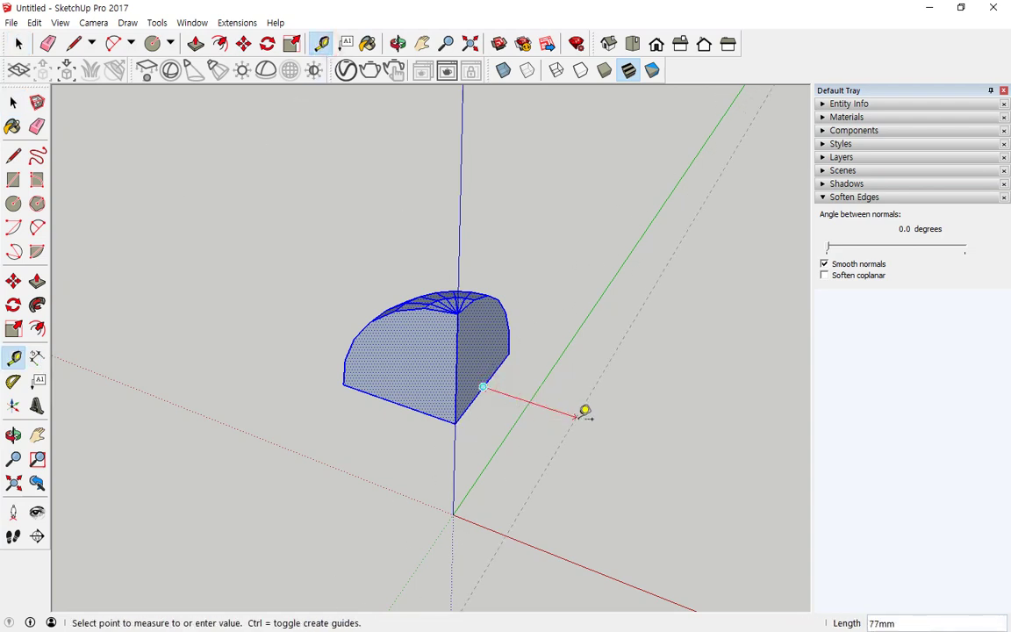
type("400")
key("Return")
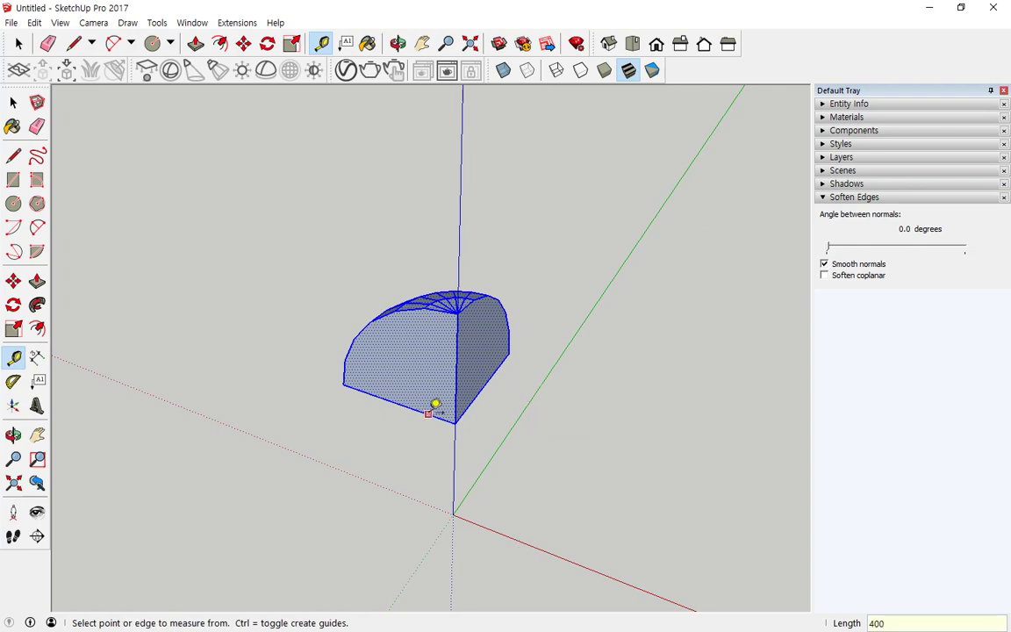
left_click(396, 404)
type("400")
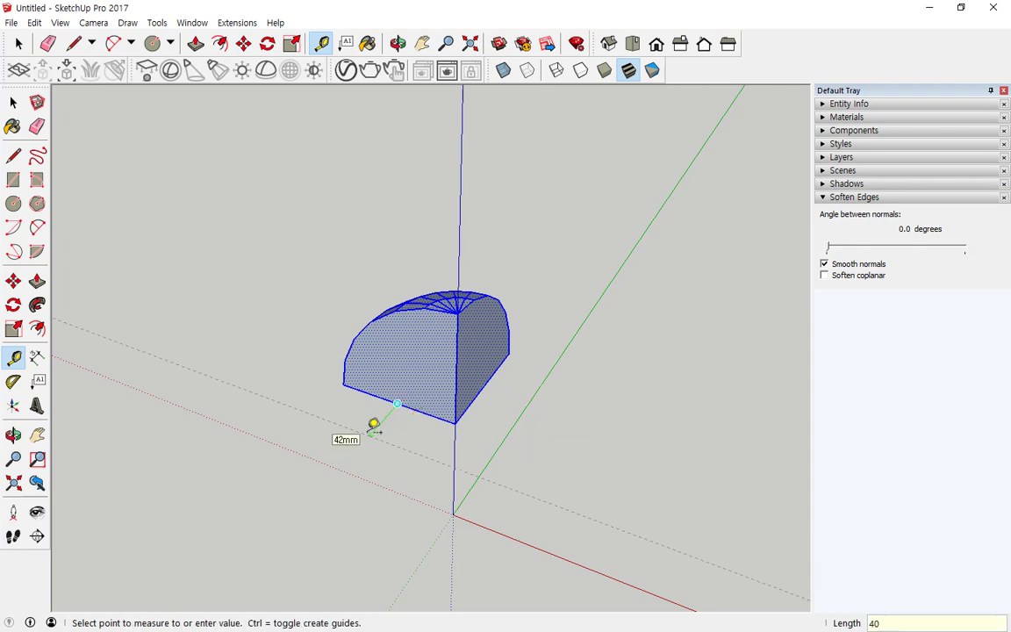
key("Return")
scroll(367, 419, "down", 5)
scroll(526, 443, "down", 1)
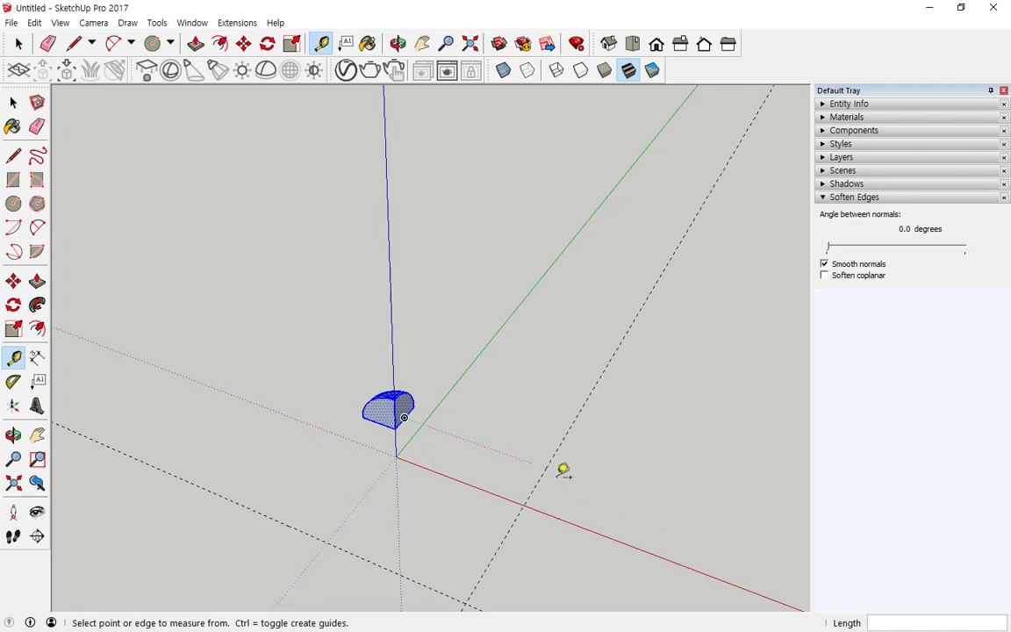
middle_click_drag(544, 455, 638, 447)
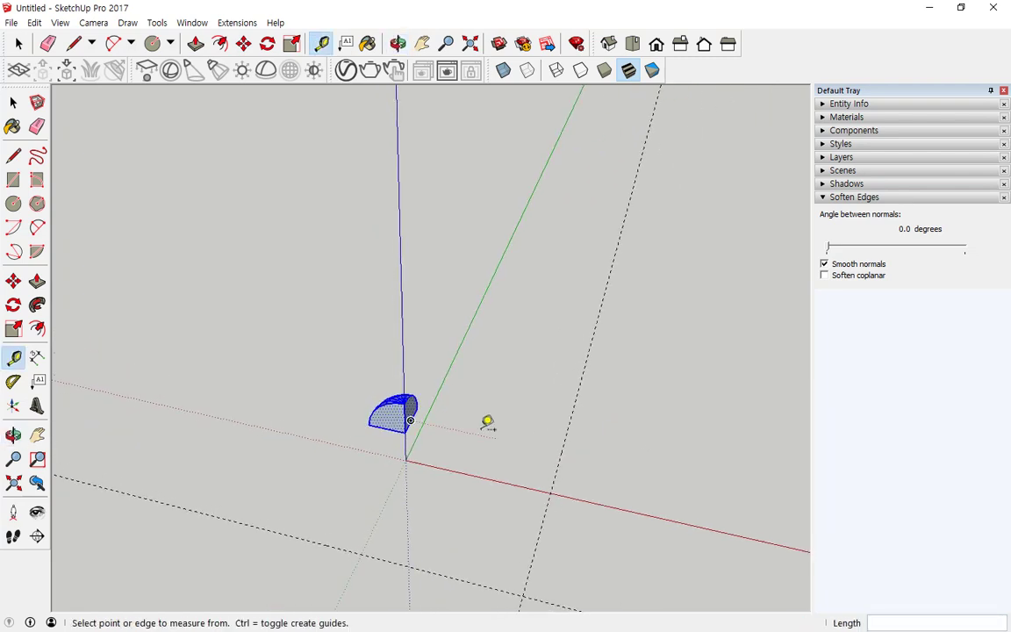
Add two red-direction guides, one through the eighth-sphere's front bottom edge and one through its other bottom edge's midpoint, 400 mm from the offset guide
left_click(342, 542)
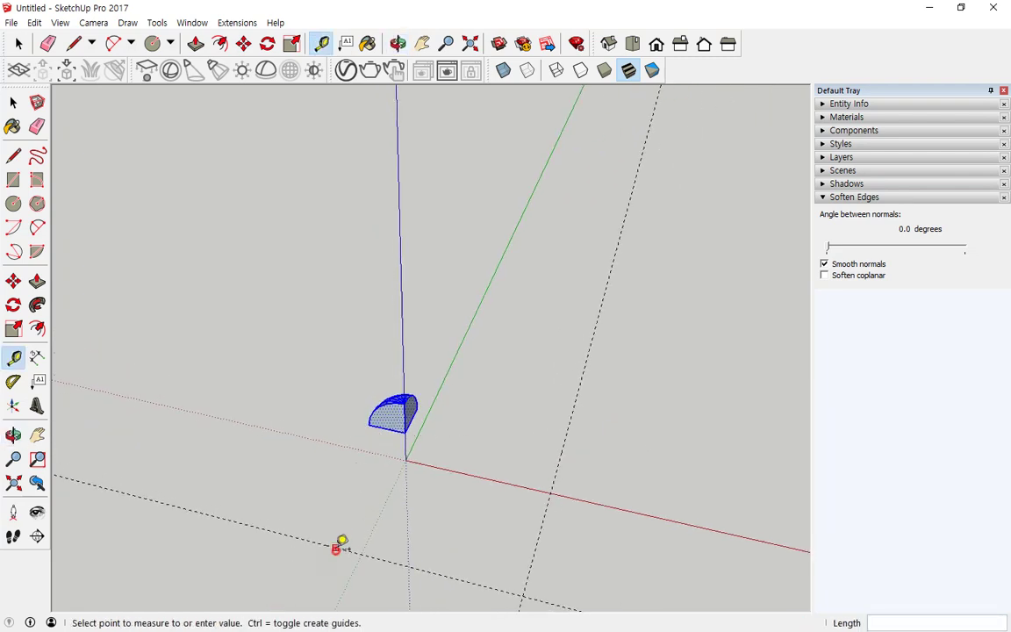
left_click(387, 430)
left_click(566, 436)
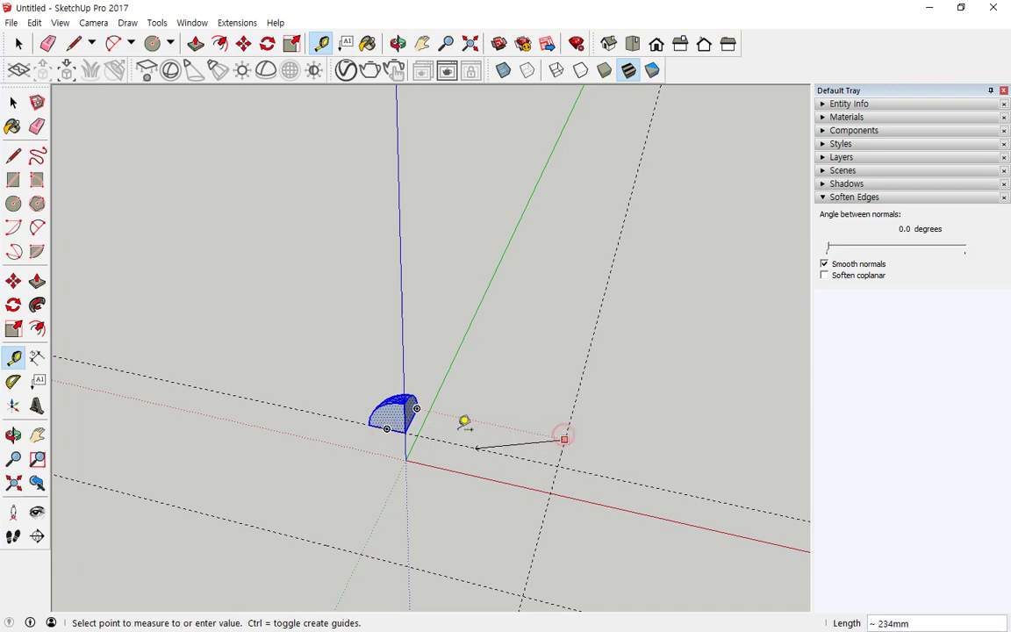
left_click(416, 409)
scroll(508, 436, "up", 2)
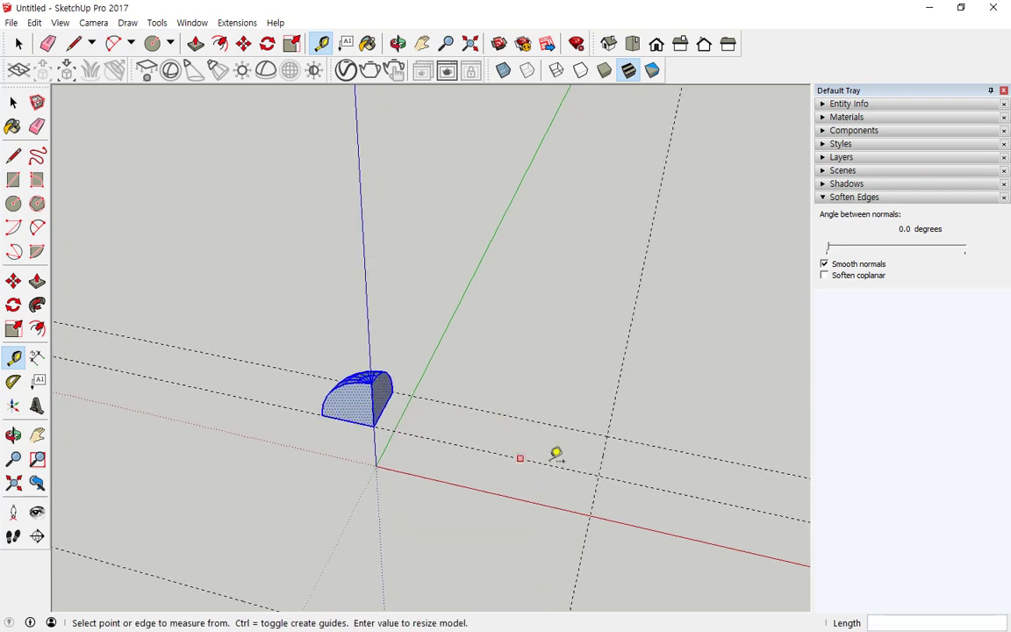
left_click(603, 454)
scroll(417, 417, "up", 3)
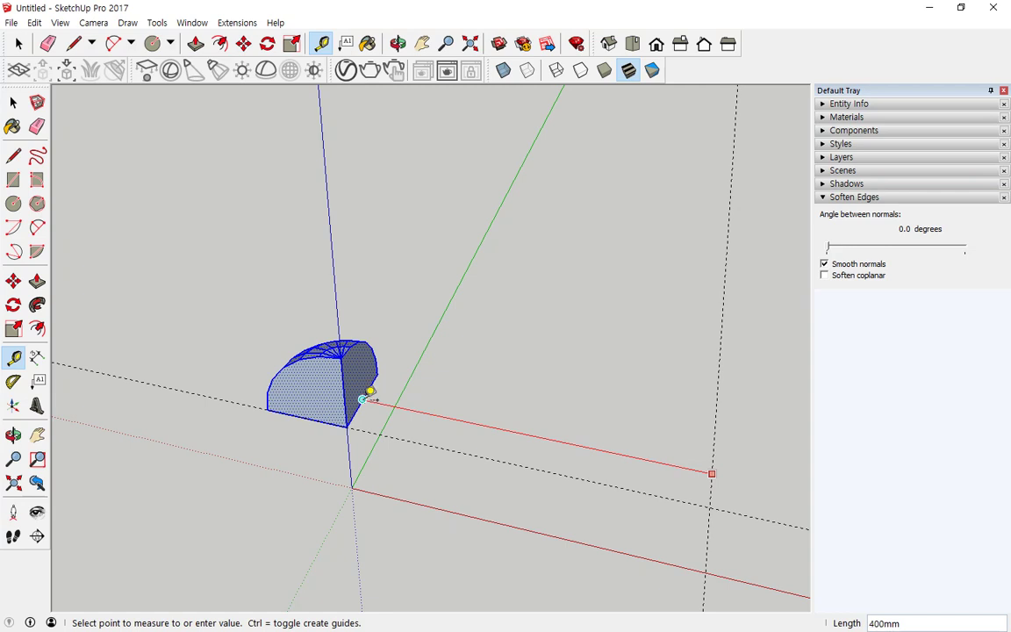
left_click(373, 393)
scroll(391, 492, "down", 2)
left_click_drag(300, 408, 292, 458)
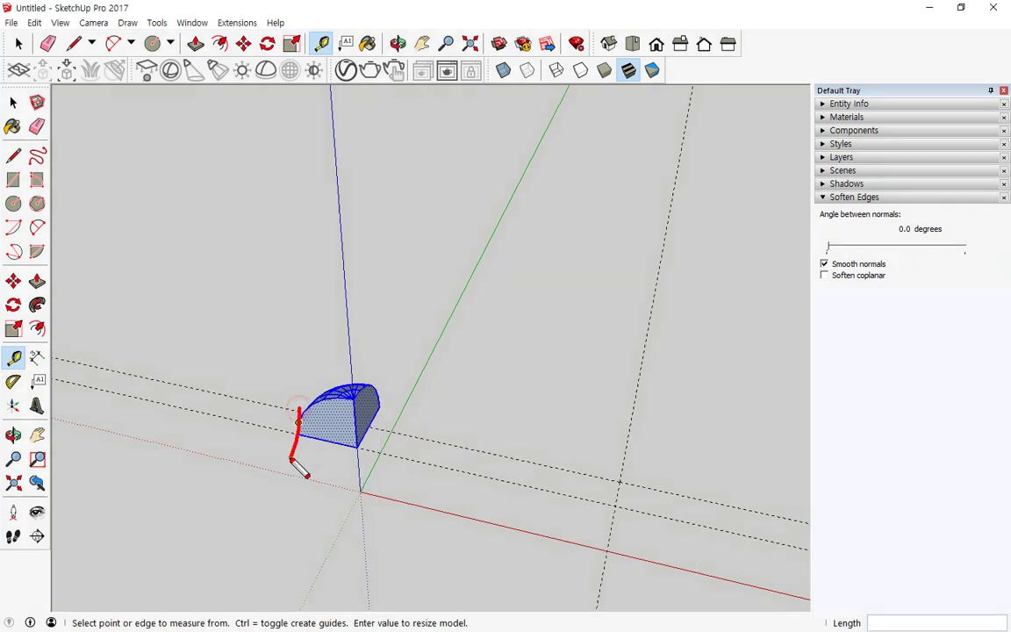
left_click_drag(679, 478, 662, 578)
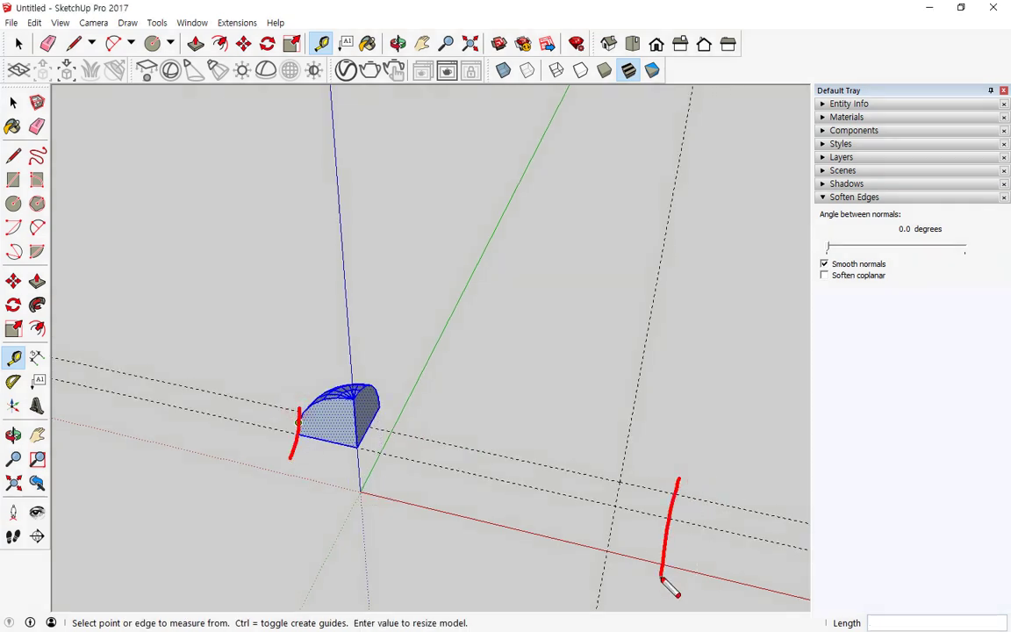
mouse_move(375, 424)
left_mouse_down()
mouse_move(362, 451)
mouse_move(609, 483)
mouse_move(607, 528)
left_mouse_up()
key("Escape")
Copy the selected eighth-sphere along the red direction from its inner bottom corner to the intersection with the offset green-direction guide
middle_click_drag(350, 453, 307, 446)
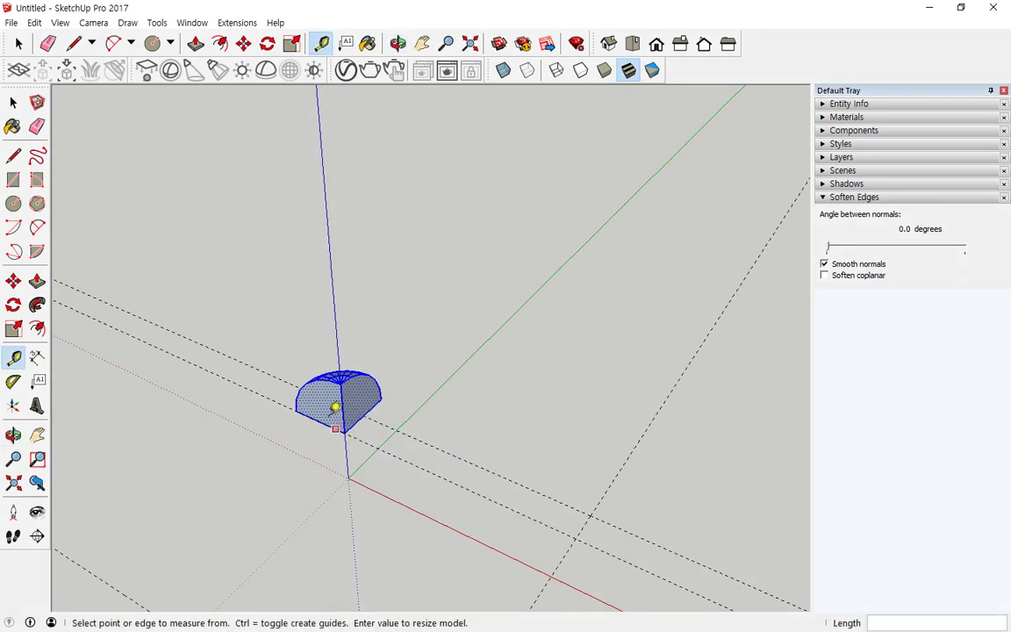
key("space")
left_click(243, 43)
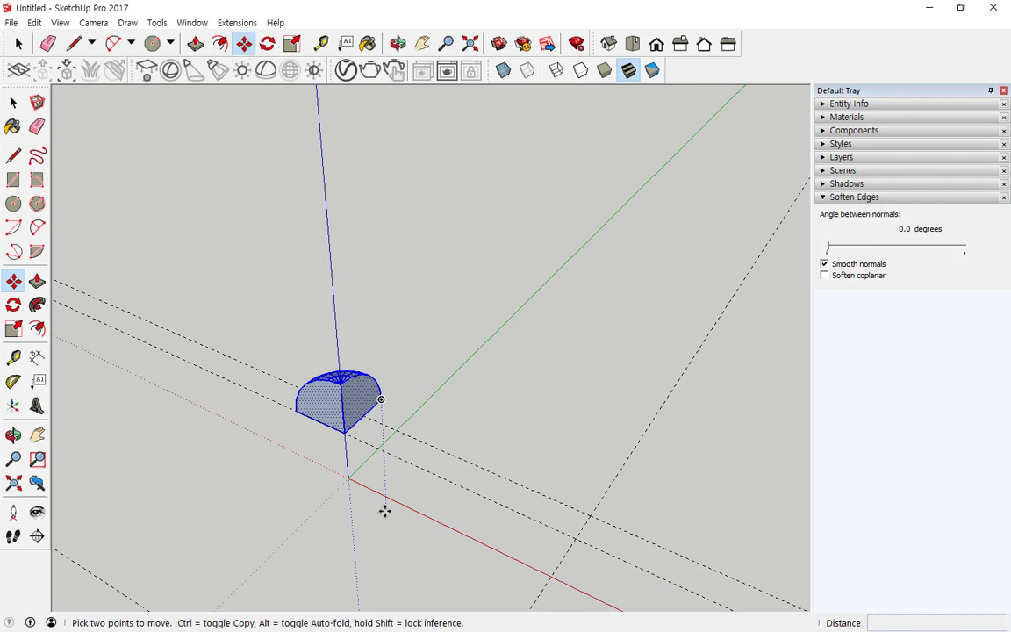
left_click(345, 432)
key("ctrl")
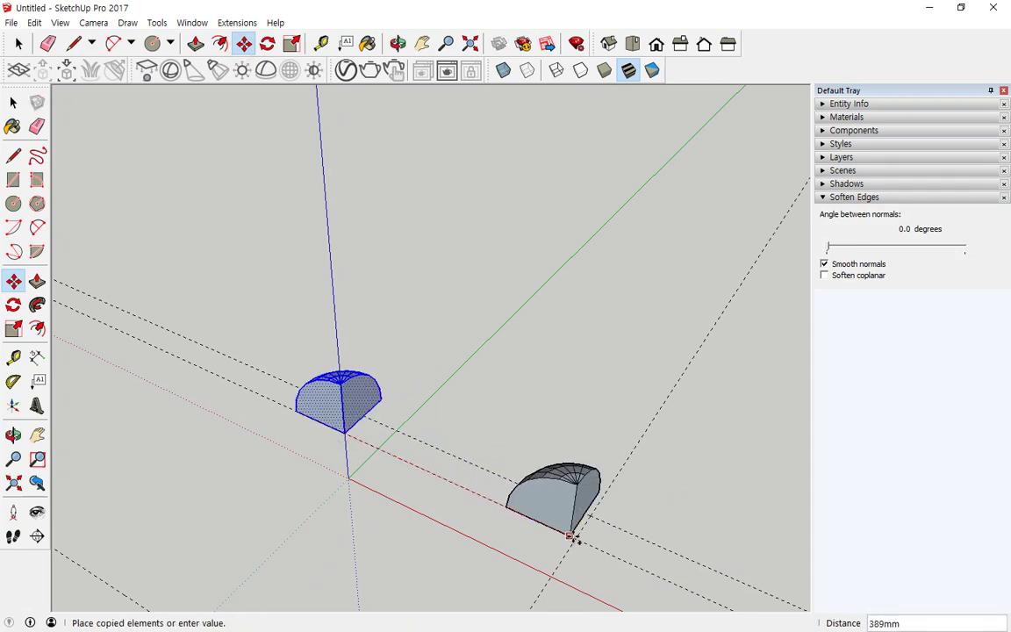
left_click(575, 537)
Flip the copied eighth-sphere along the red direction and move its inner bottom corner onto the guide intersection
middle_click_drag(625, 541, 613, 497)
right_click(597, 489)
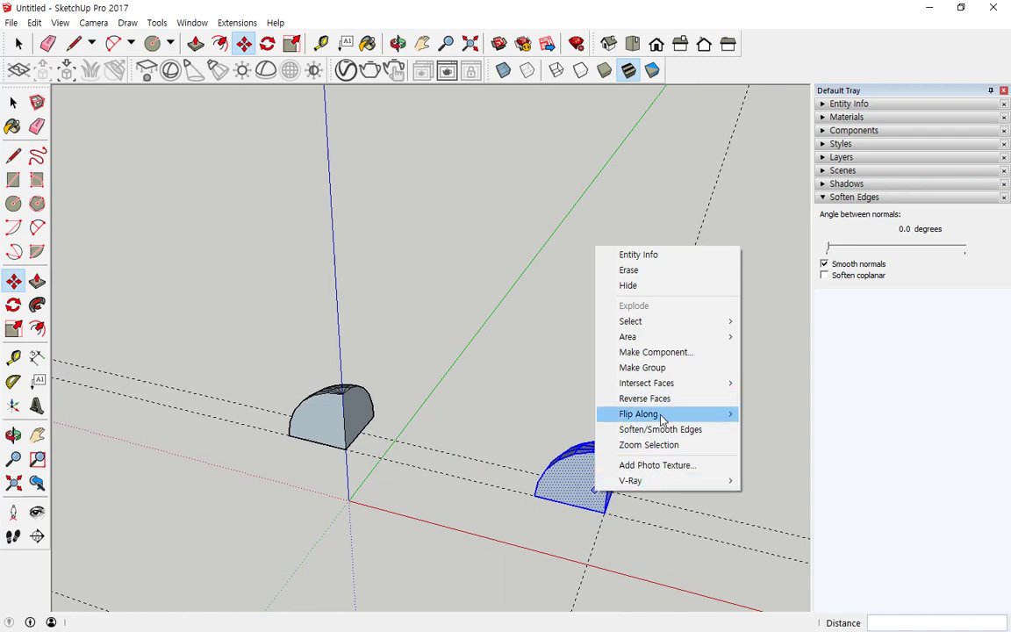
mouse_move(660, 418)
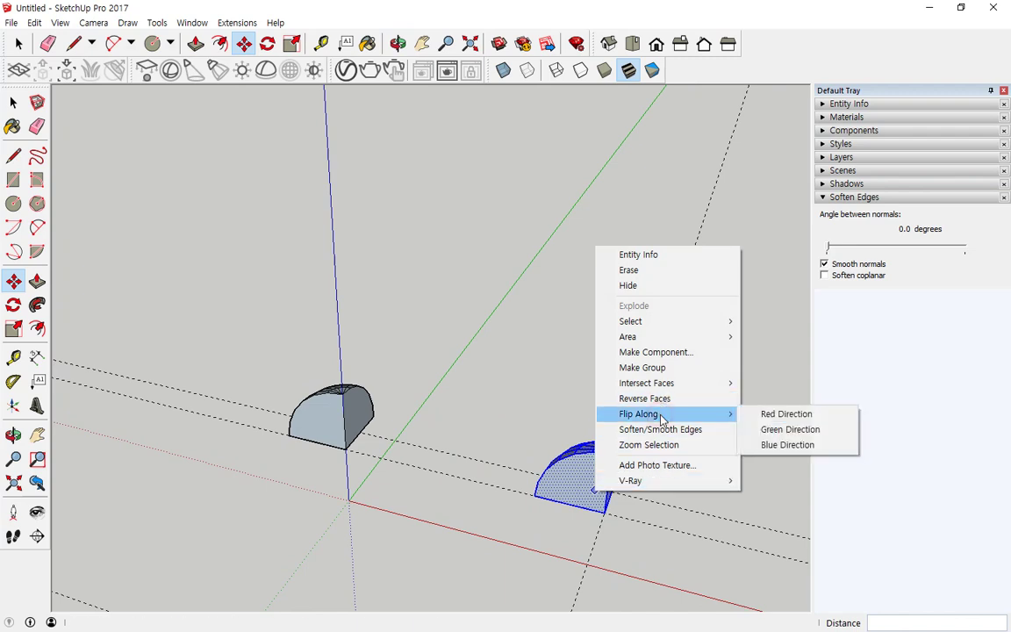
left_click(814, 414)
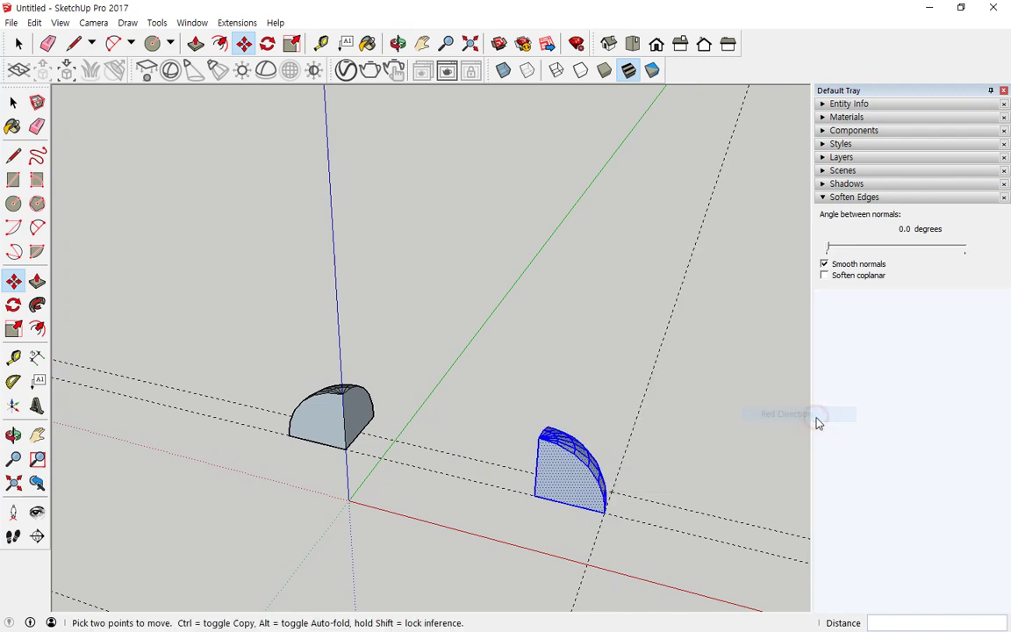
left_click(535, 495)
middle_click_drag(604, 510, 492, 483)
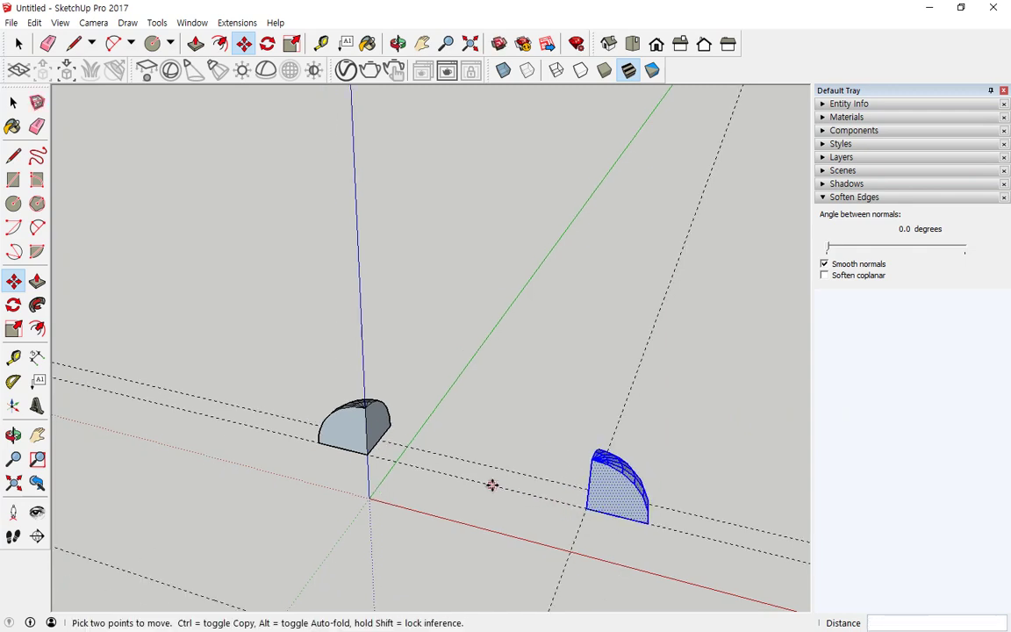
Select both eighth-spheres and copy them 400 mm toward the negative green side, onto the offset red-direction guide
key("space")
left_click(347, 430, "shift")
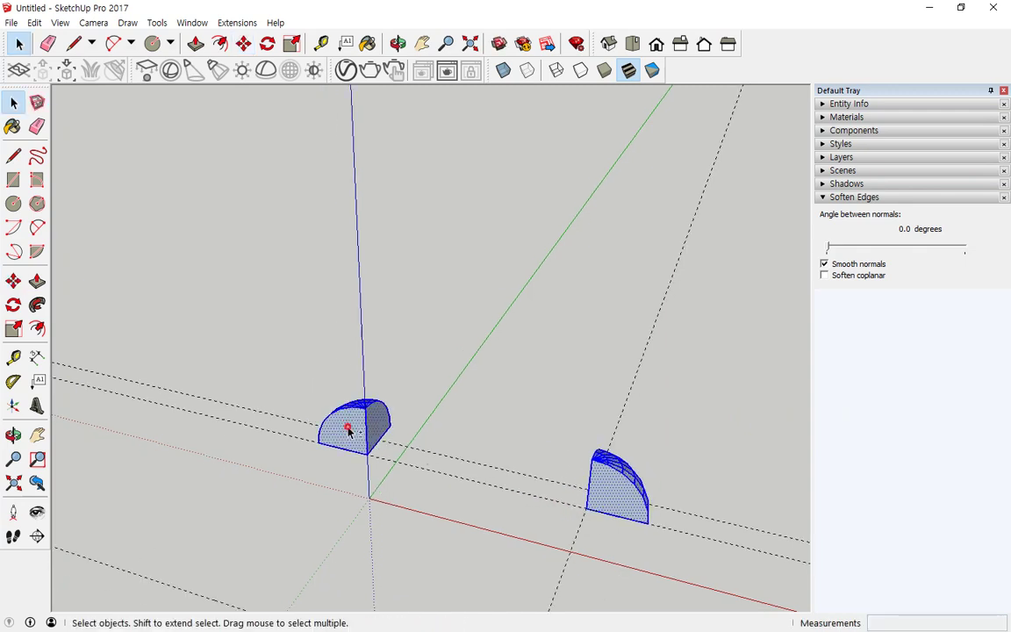
middle_click_drag(351, 428, 413, 326)
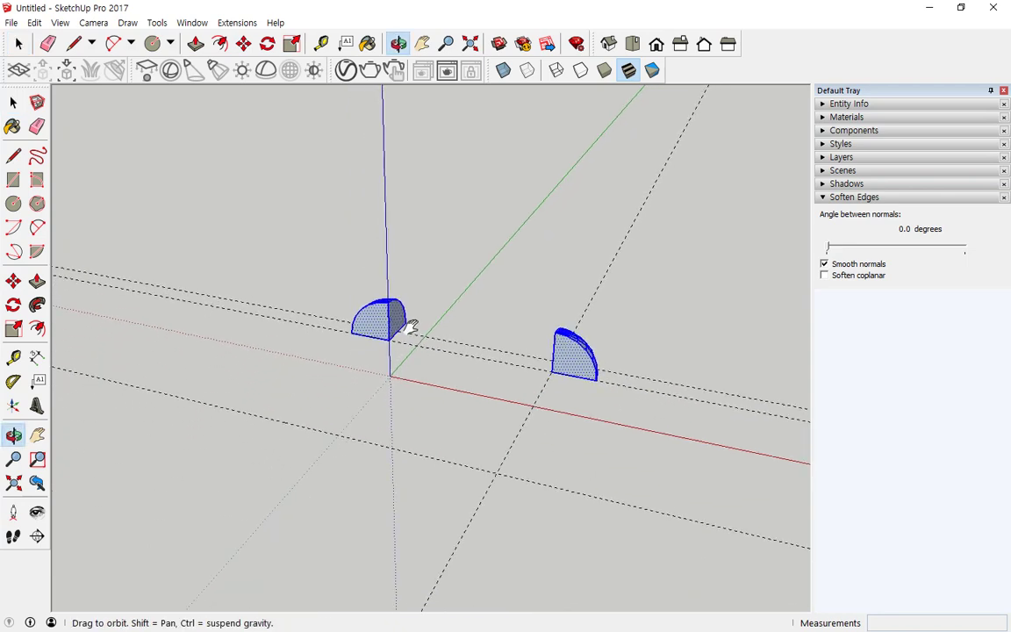
left_click(244, 43)
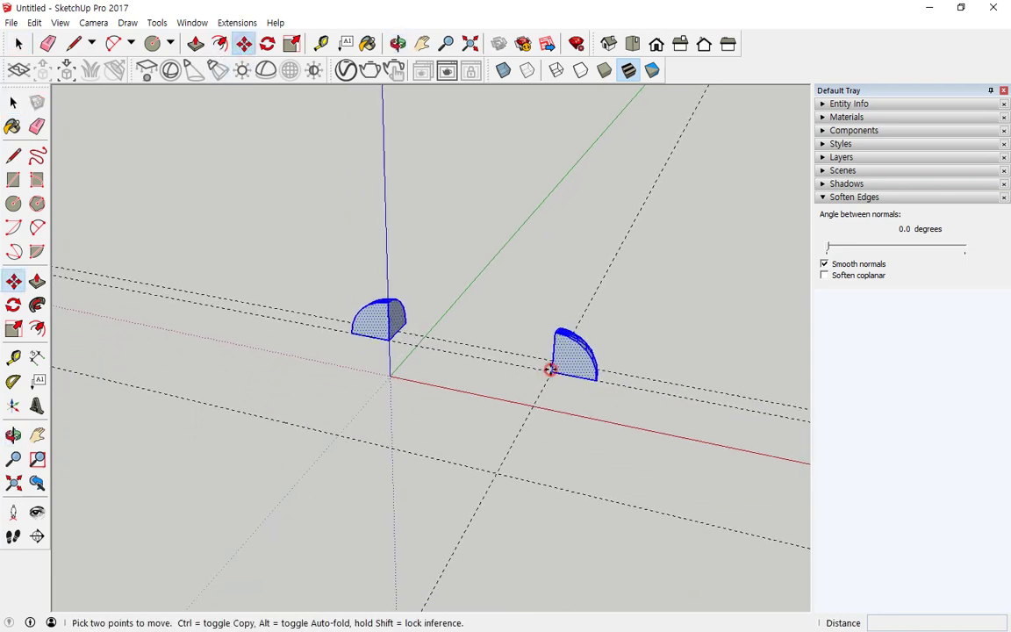
left_click(550, 370)
key("ctrl")
left_click(497, 475)
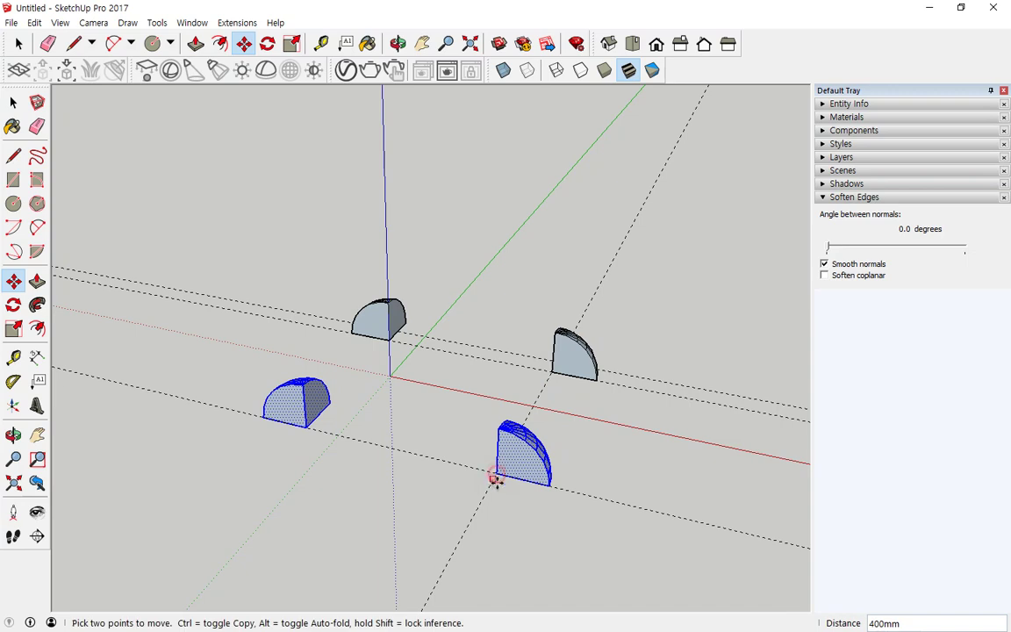
Flip the two copied eighth-spheres along the green direction and move them 100 mm outward so their inner corners meet the guide
right_click(517, 450)
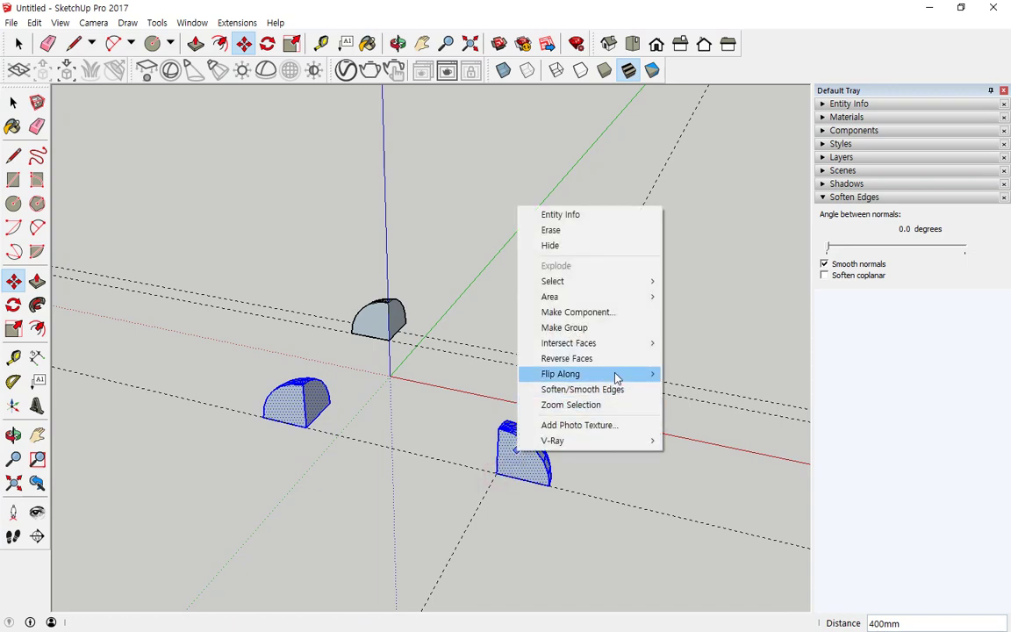
mouse_move(654, 375)
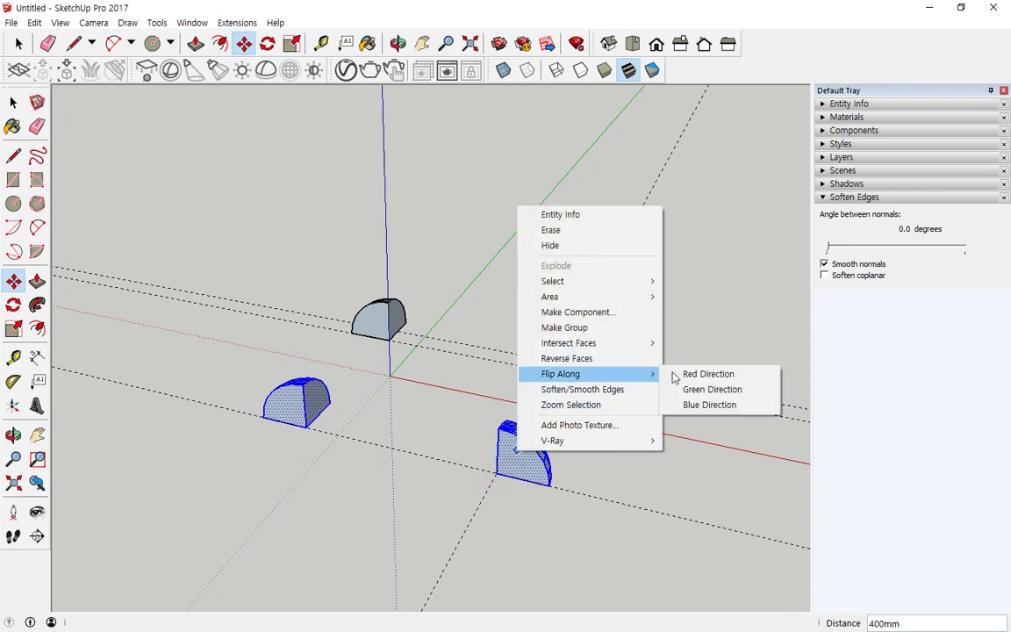
left_click(719, 391)
middle_click_drag(617, 469, 654, 434)
left_click(554, 377)
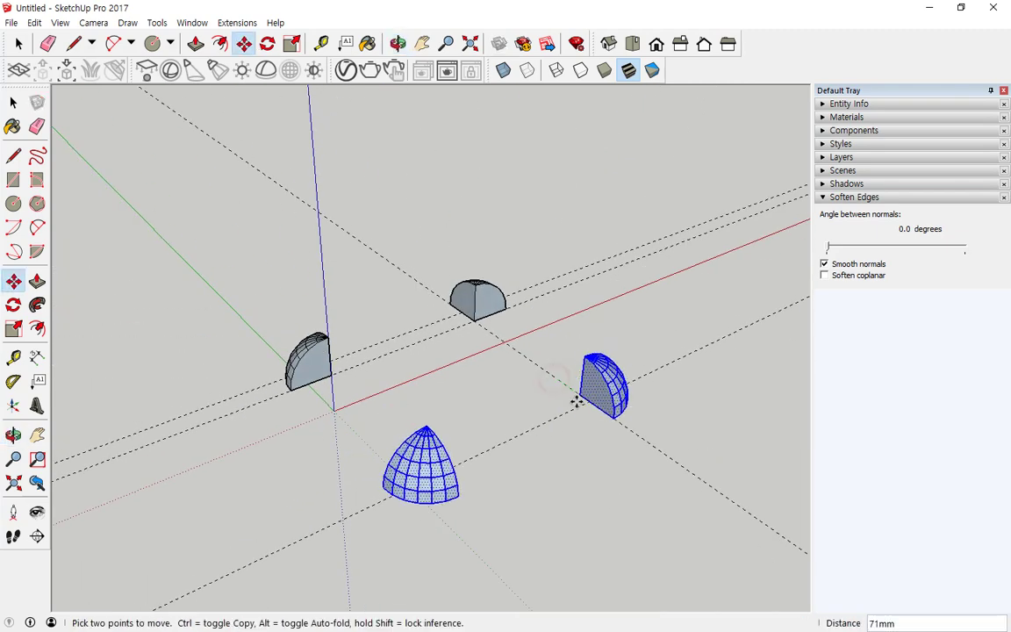
type("100")
key("Return")
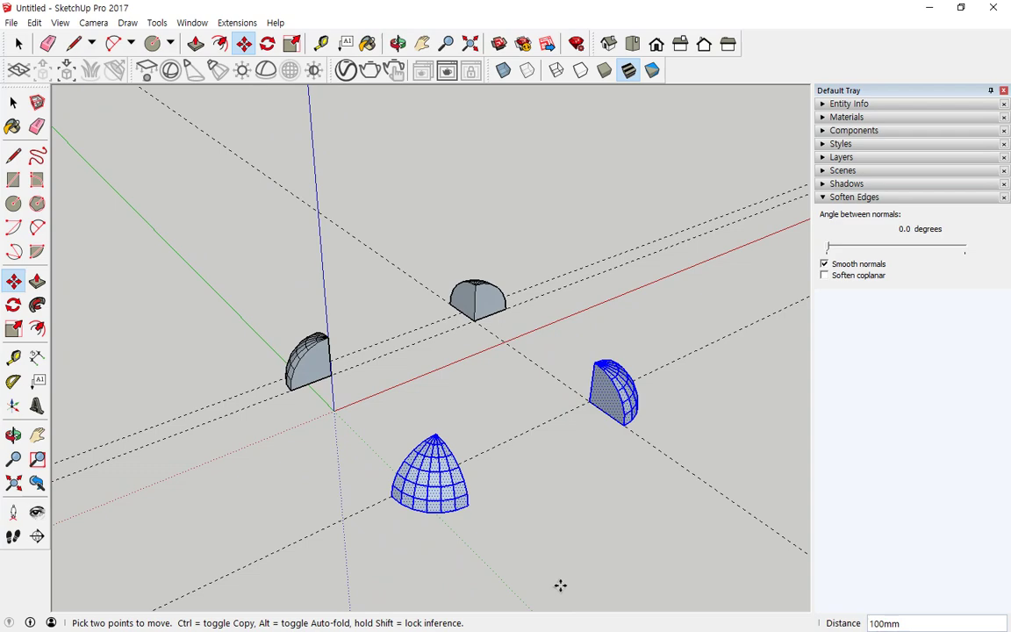
key("space")
middle_click_drag(524, 355, 311, 343)
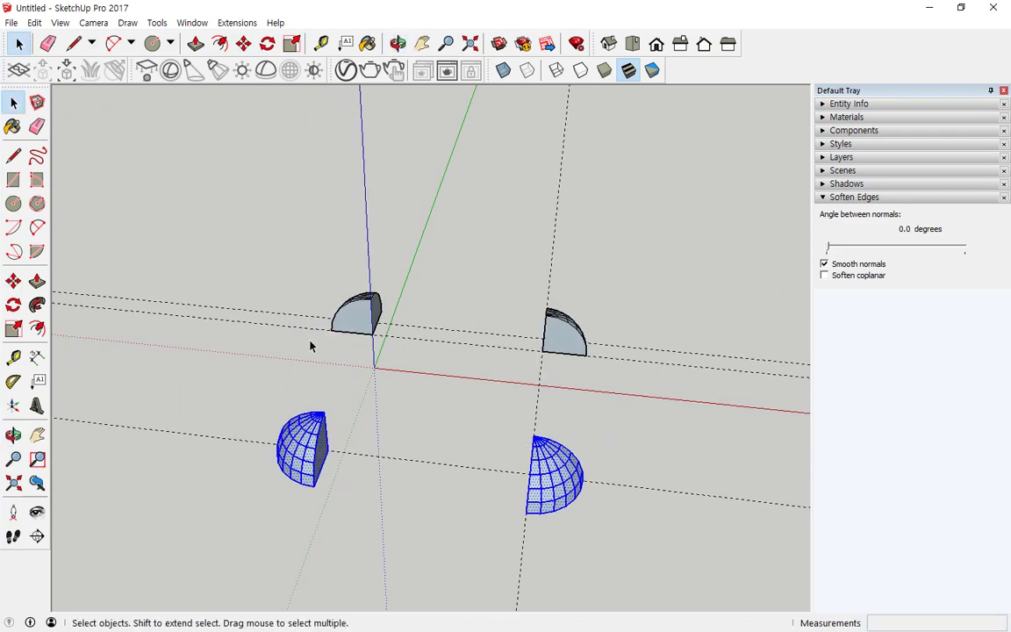
mouse_move(355, 361)
middle_mouse_down()
mouse_move(461, 496)
mouse_move(198, 209)
middle_mouse_up()
key("ctrl+alt+d")
mouse_move(370, 358)
left_mouse_down()
mouse_move(373, 448)
mouse_move(361, 481)
mouse_move(397, 486)
mouse_move(373, 500)
left_mouse_up()
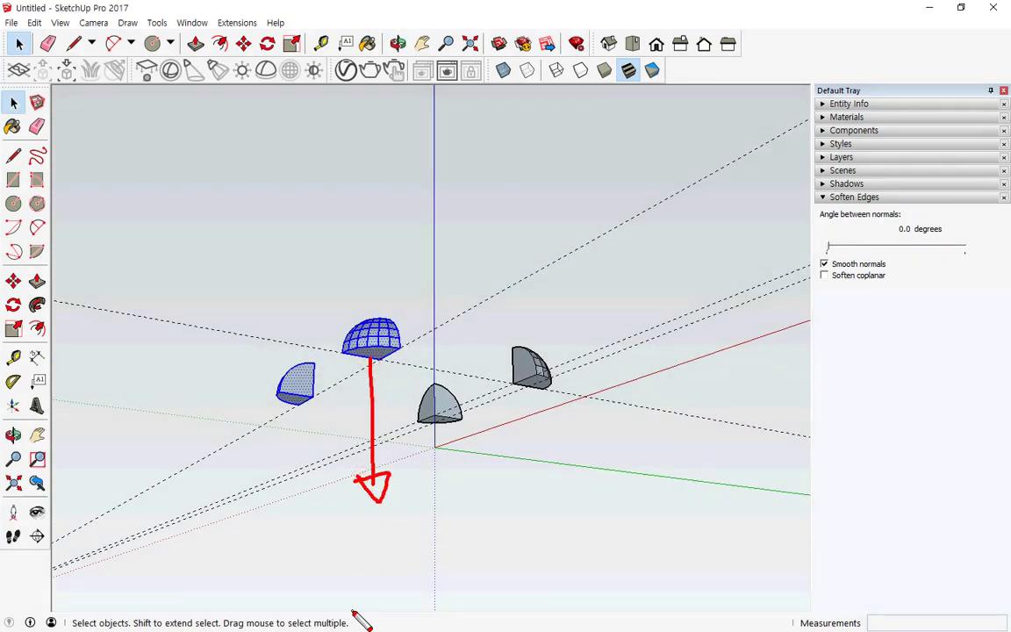
key("ctrl+alt+d")
Create a guide line 400 mm straight below the offset green-direction guide
middle_click_drag(324, 404, 339, 603)
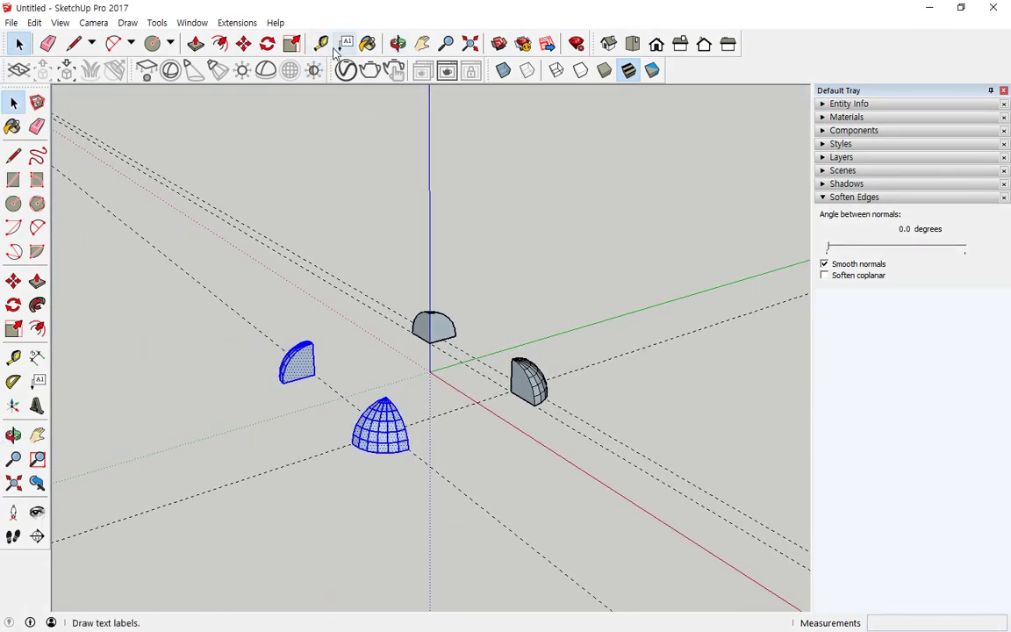
left_click(321, 43)
left_click(461, 407)
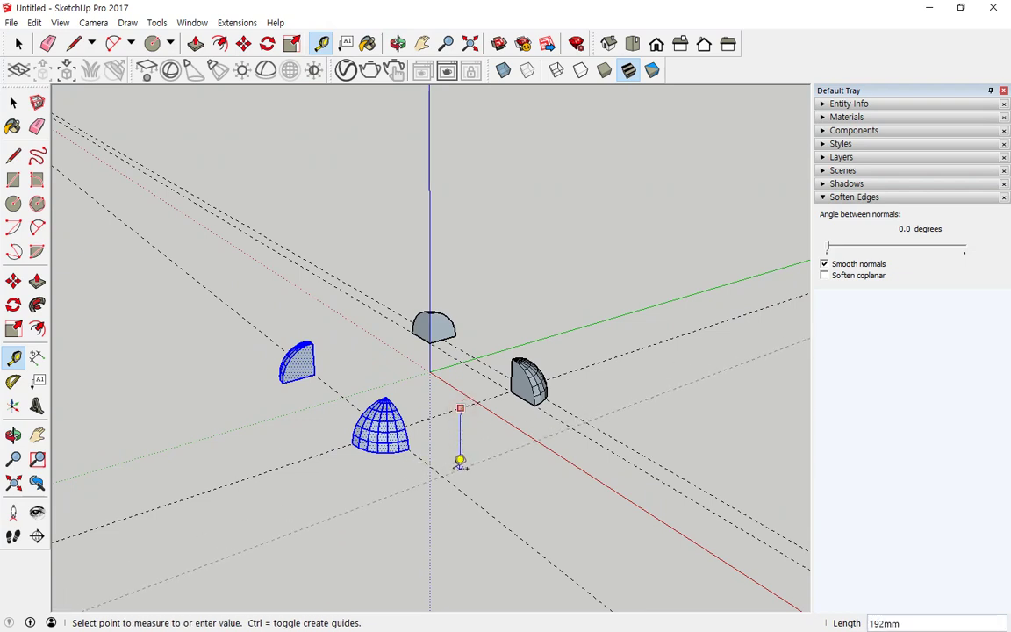
type("400")
key("Return")
Create a vertical guide 400 mm downward from the inner bottom corner of the flipped eighth-sphere at the two offset guides' intersection
middle_click_drag(458, 469, 576, 402)
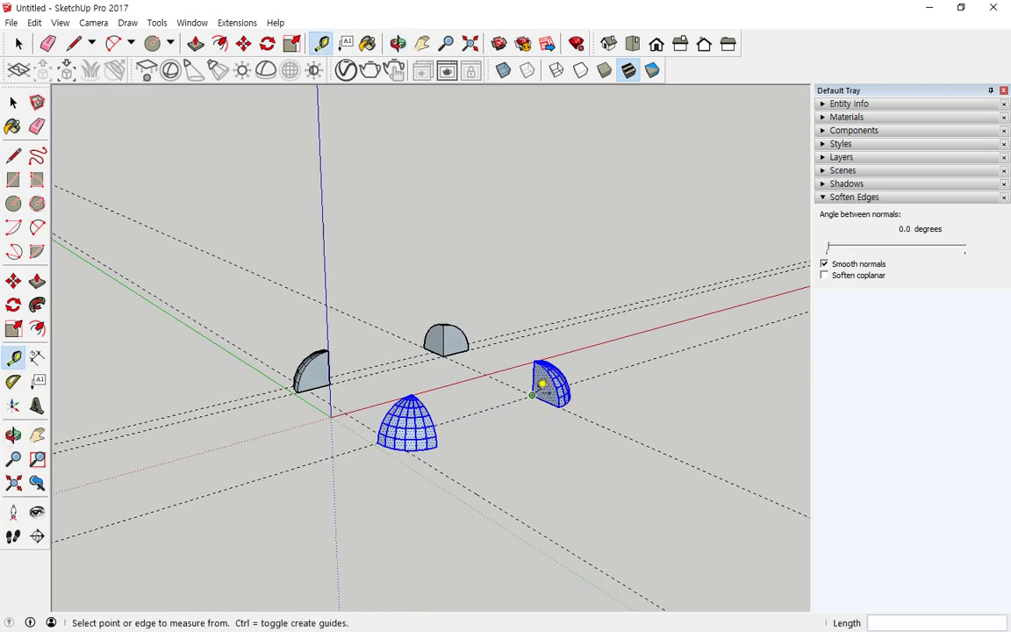
left_click(532, 395)
type("400mm")
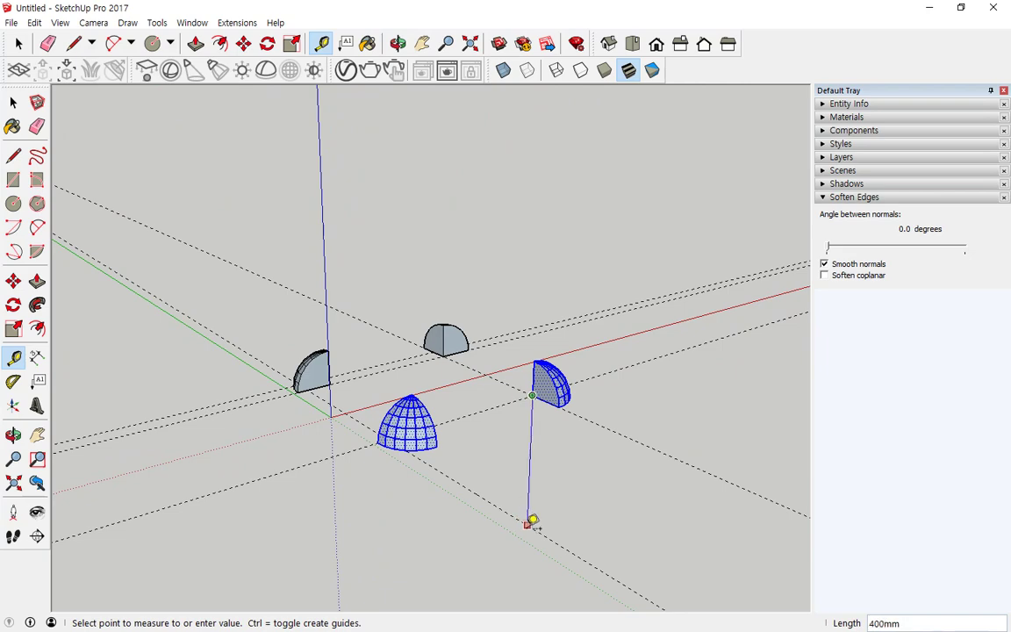
key("Return")
Select all four eighth-spheres and copy them 400 mm straight down to the end of the vertical guide
mouse_move(483, 492)
middle_mouse_down()
mouse_move(495, 461)
mouse_move(483, 493)
middle_mouse_up()
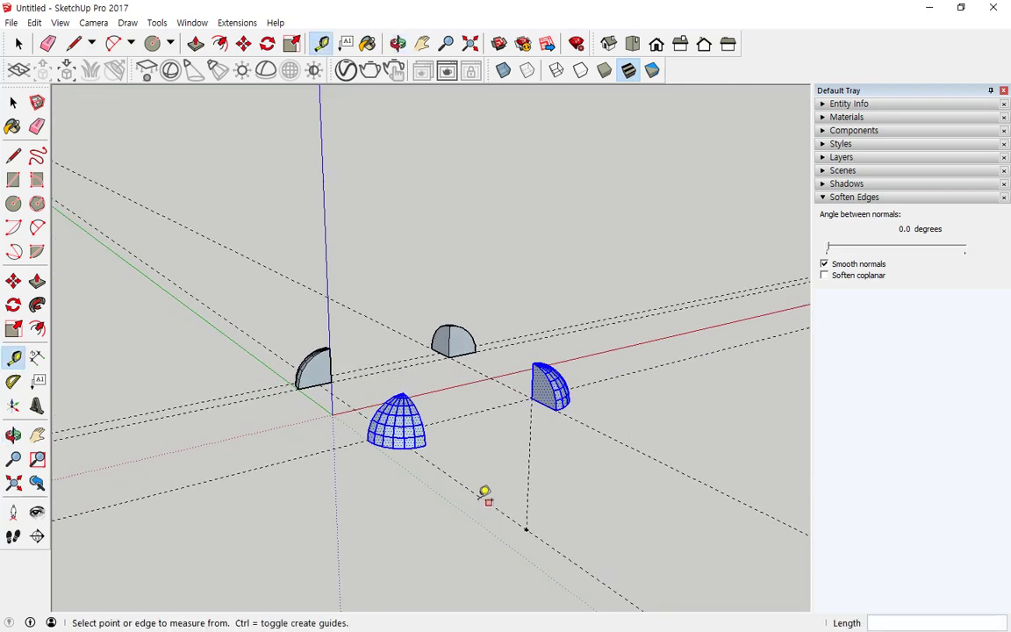
key("space")
left_click_drag(248, 255, 580, 606)
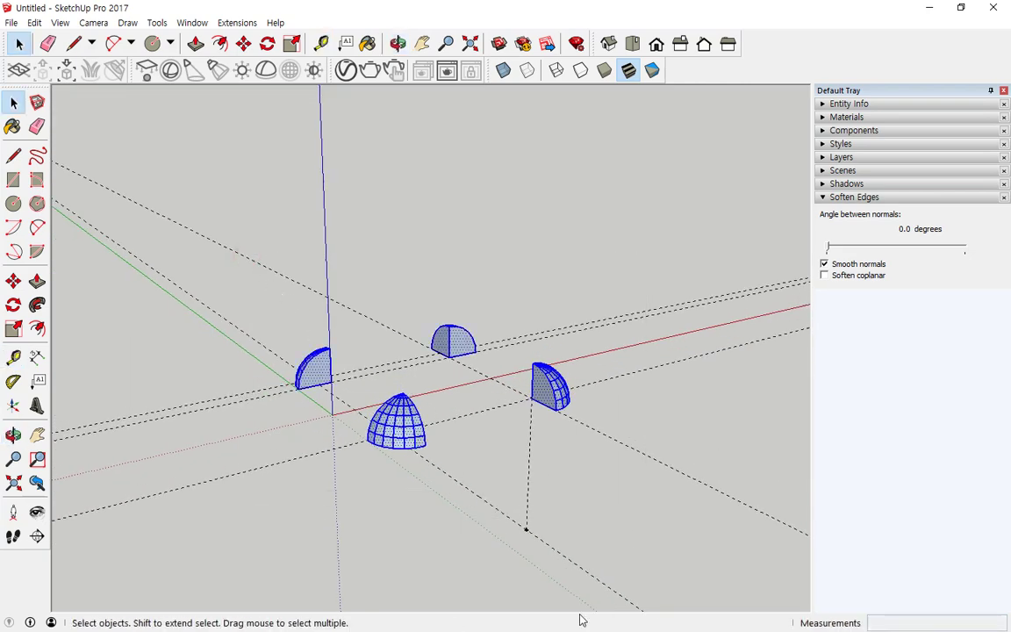
left_click(244, 43)
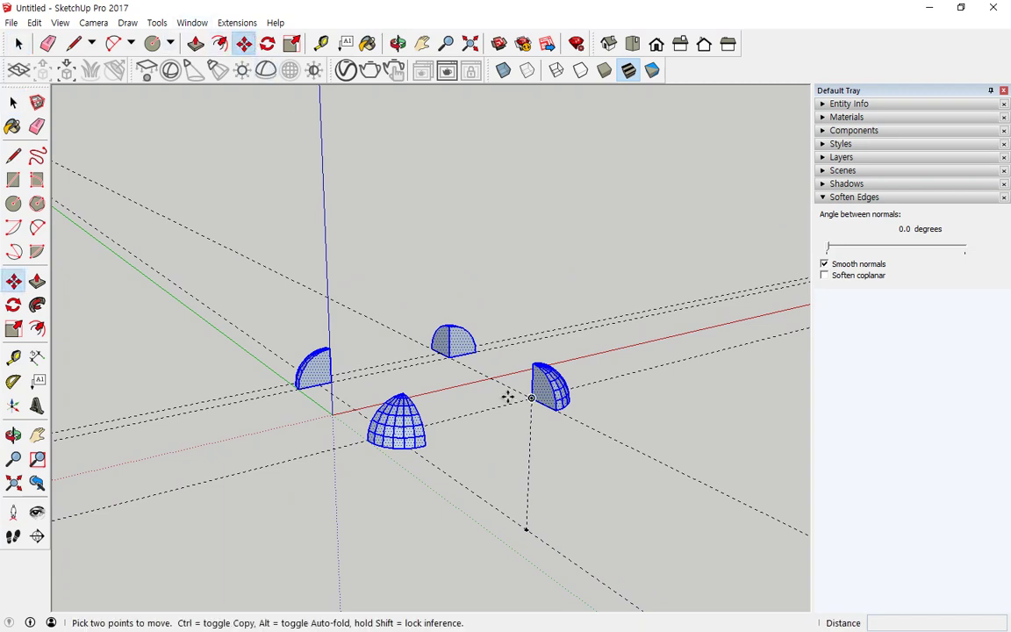
left_click(530, 400)
key("ctrl")
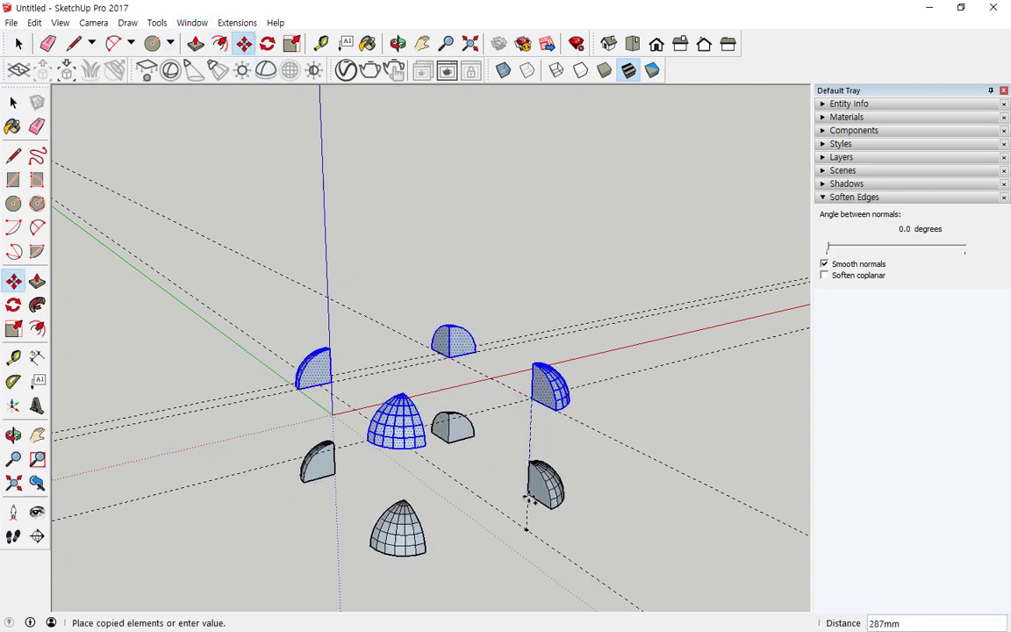
left_click(527, 527)
Flip the four lower copies along the blue direction and move them 100 mm down to the end of the vertical guide
right_click(532, 523)
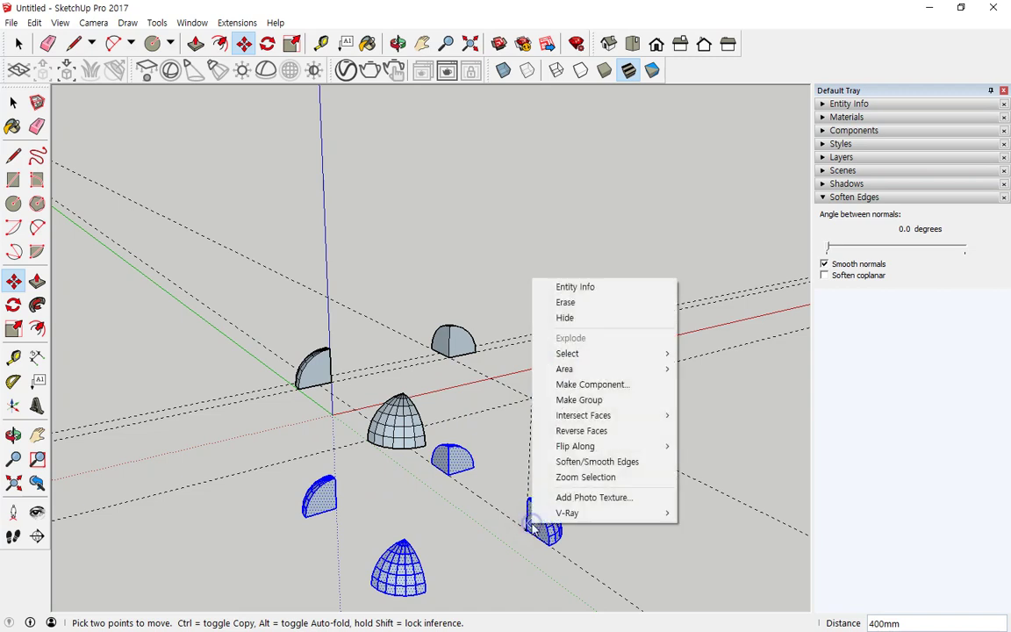
mouse_move(625, 448)
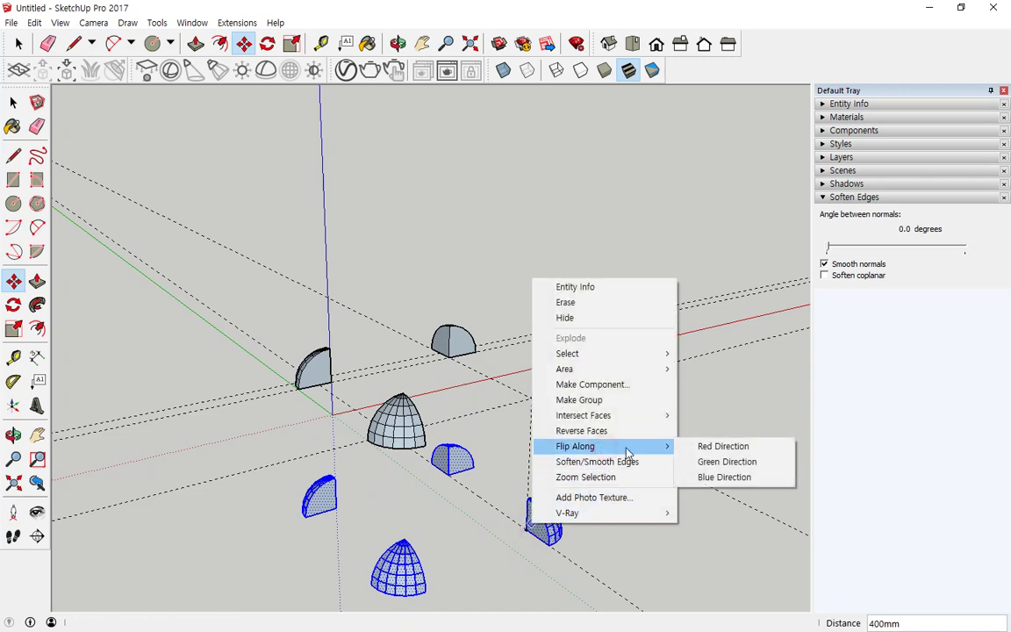
left_click(738, 478)
scroll(582, 485, "up", 1)
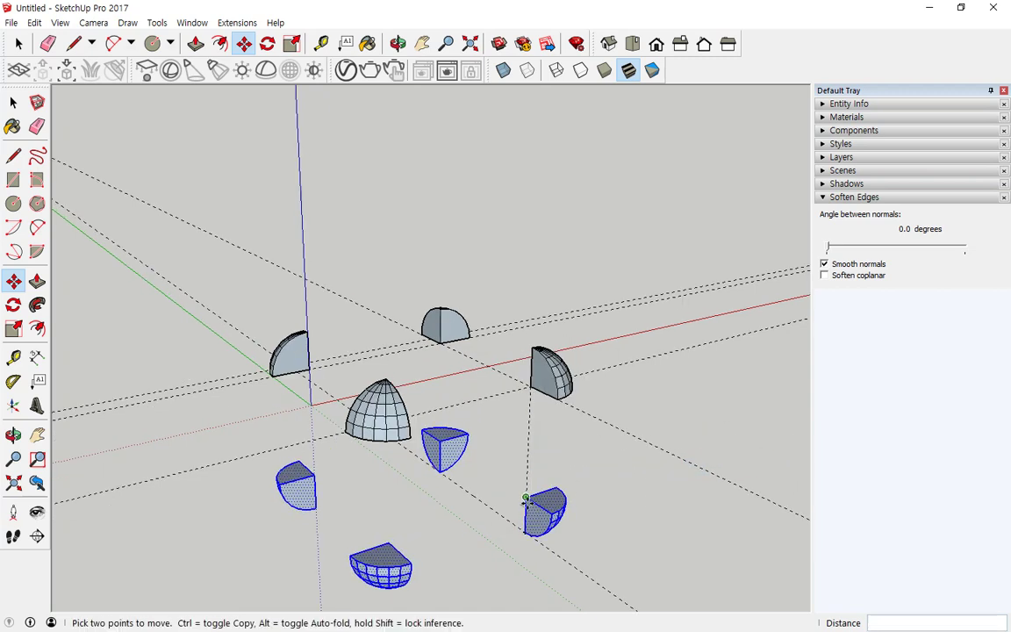
left_click_drag(525, 499, 526, 532)
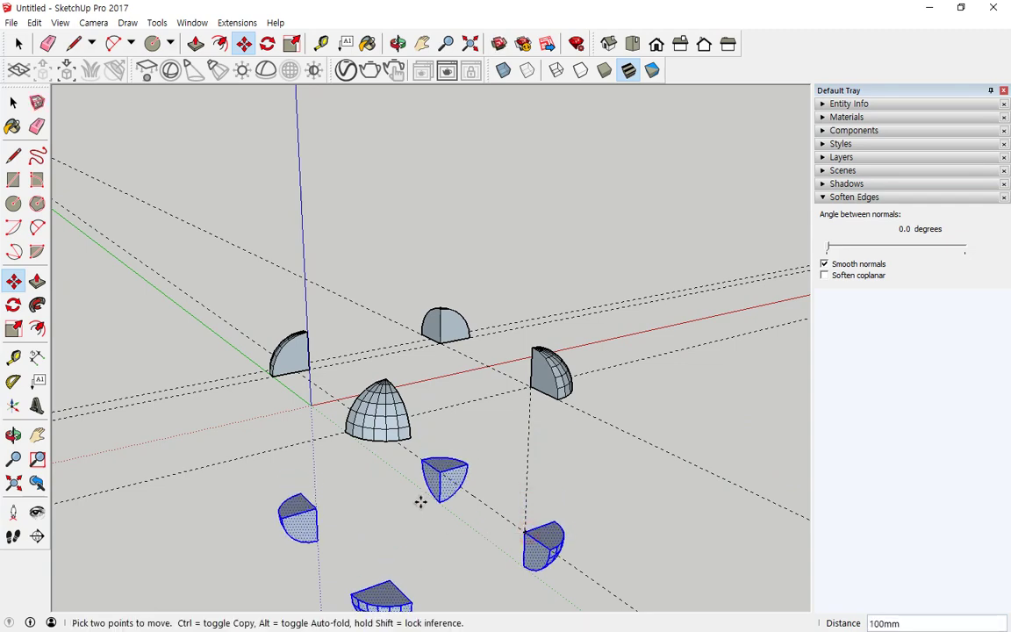
Push/Pull the flat bottom face of one upper eighth-sphere straight down to meet its lower counterpart, forming the first rounded column
key("space")
left_click(592, 475)
middle_click_drag(581, 475, 323, 422)
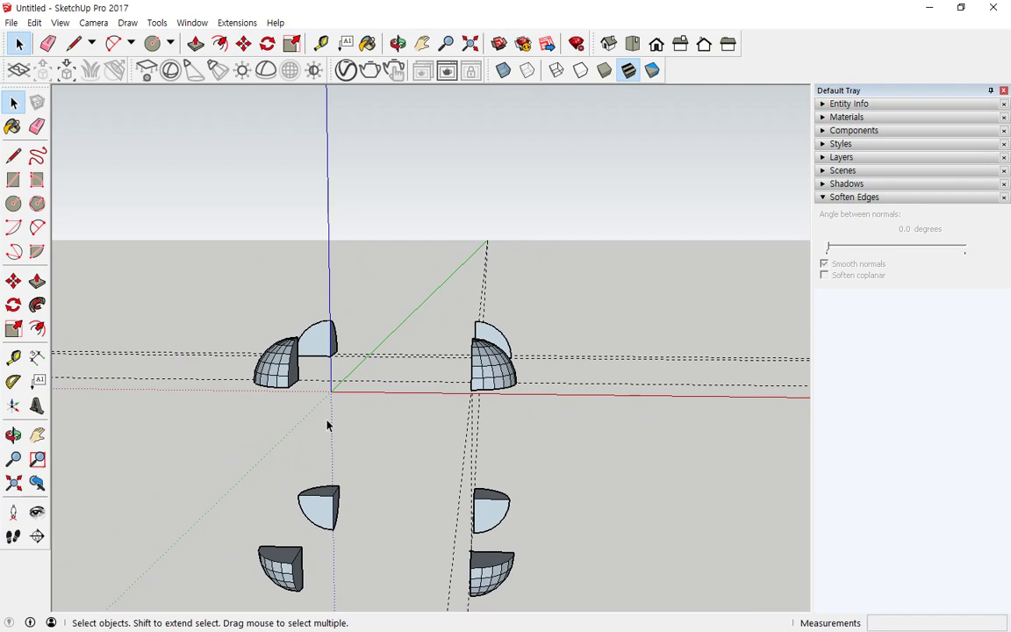
middle_click_drag(197, 364, 339, 235)
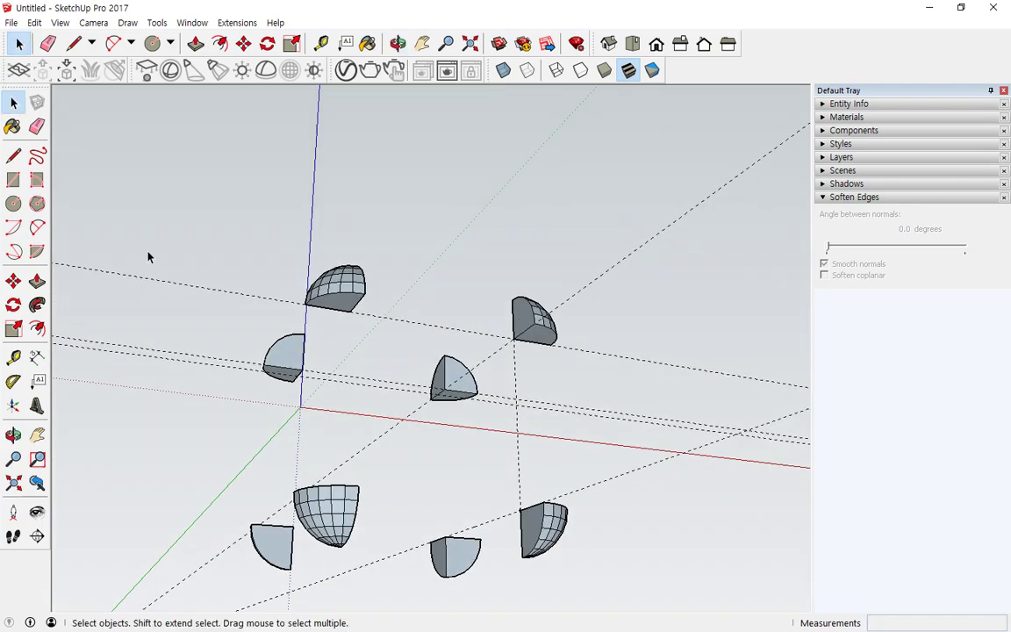
left_click(36, 281)
left_click(342, 307)
middle_click_drag(334, 395, 272, 599)
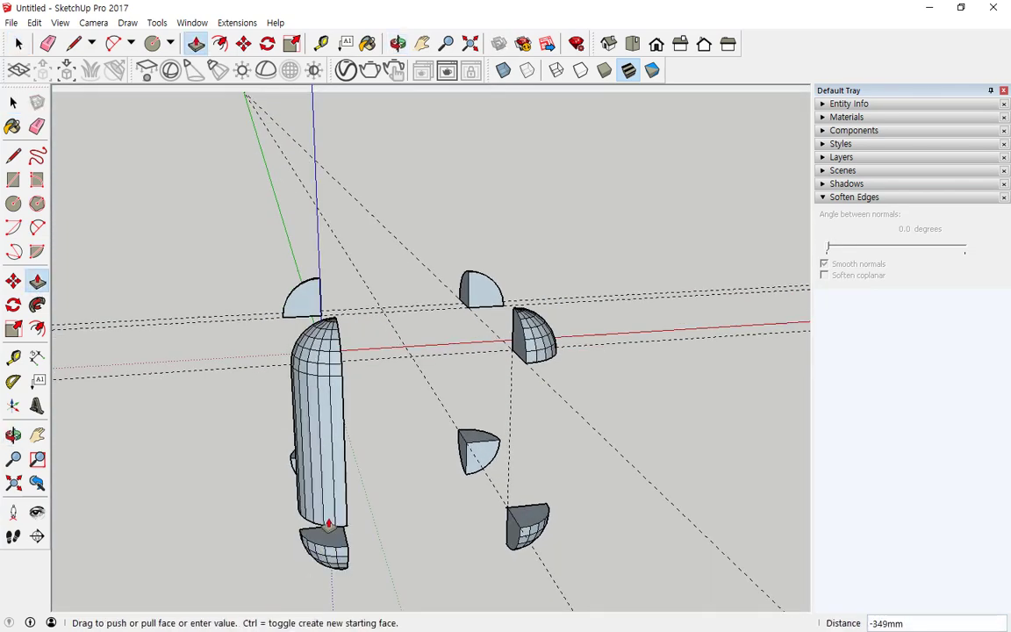
middle_click_drag(354, 546, 273, 447)
left_click(306, 512)
Push/Pull the flat top faces of two lower eighth-spheres up 400 mm to join the corners above them
scroll(281, 456, "up", 3)
left_click(298, 480)
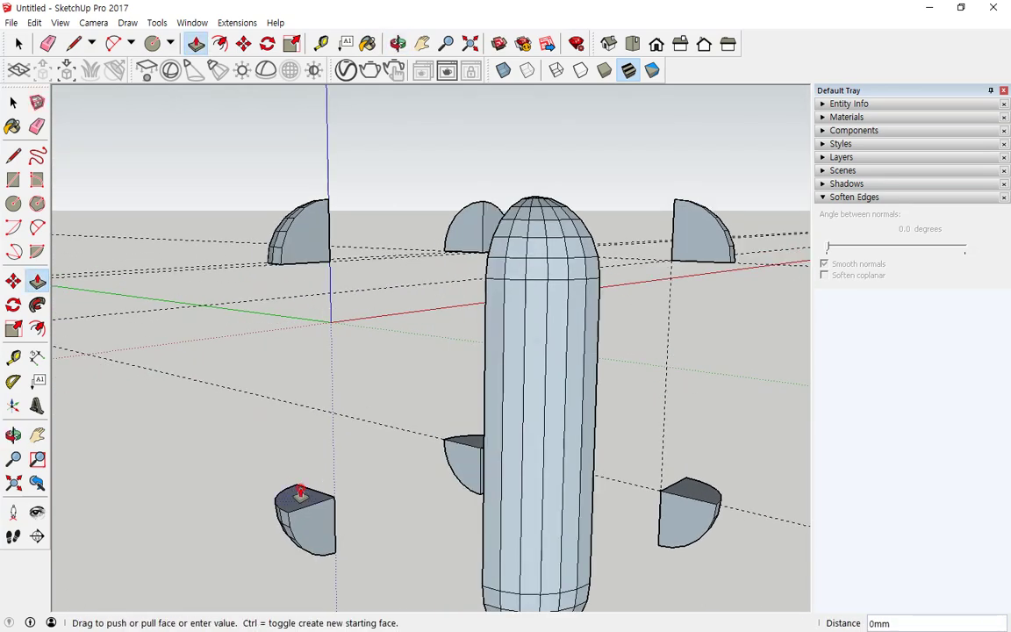
key("Return")
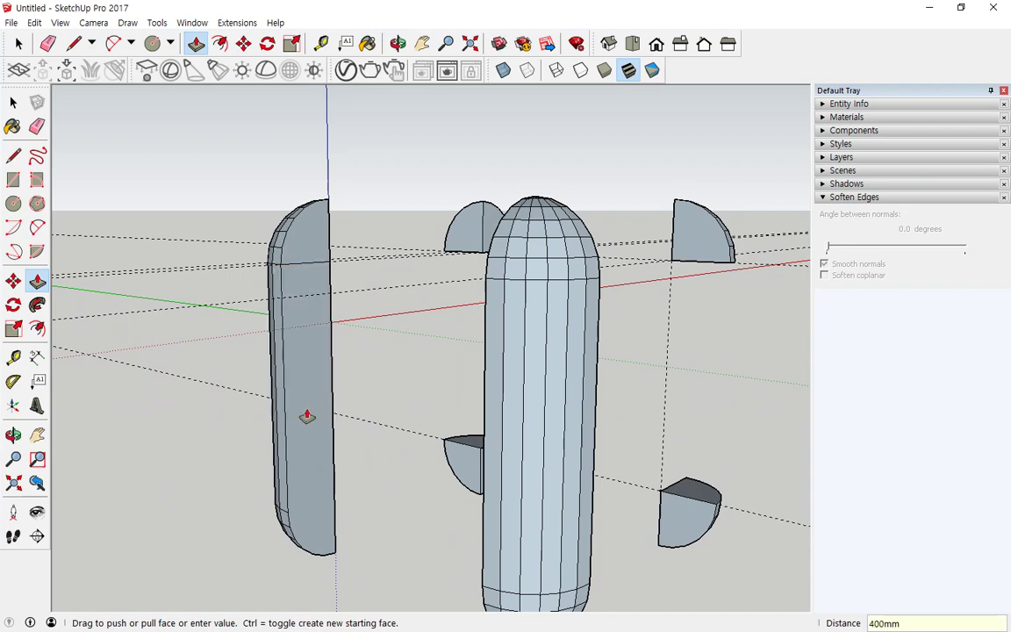
middle_click_drag(439, 402, 674, 529)
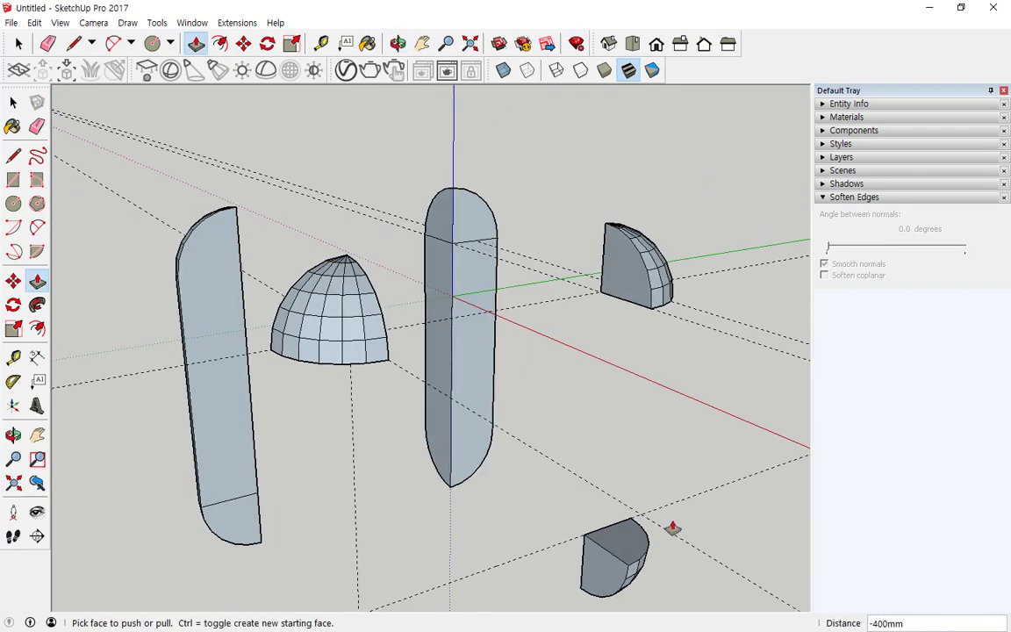
left_click(619, 535)
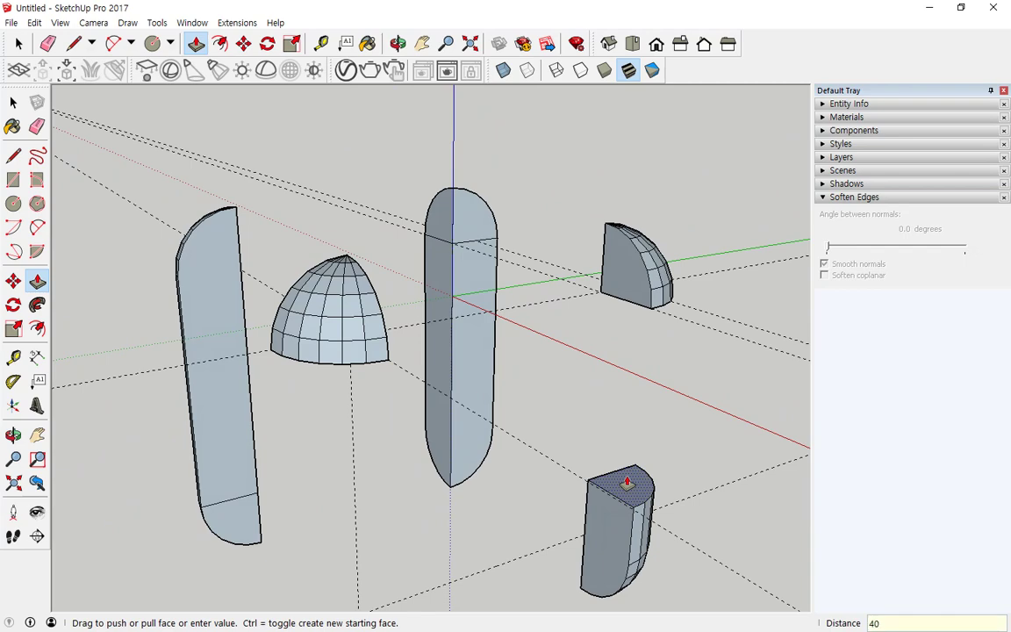
key("Return")
Push/Pull the flat top face of the last separate lower eighth-sphere up 400 mm to complete the fourth column
middle_click_drag(482, 522, 488, 548)
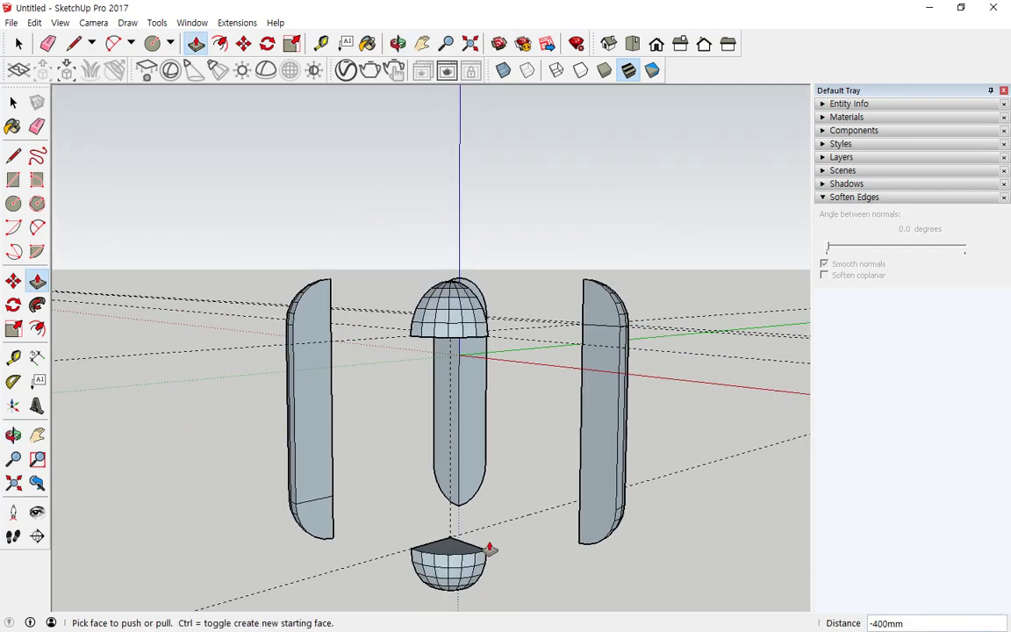
left_click(457, 546)
type("40")
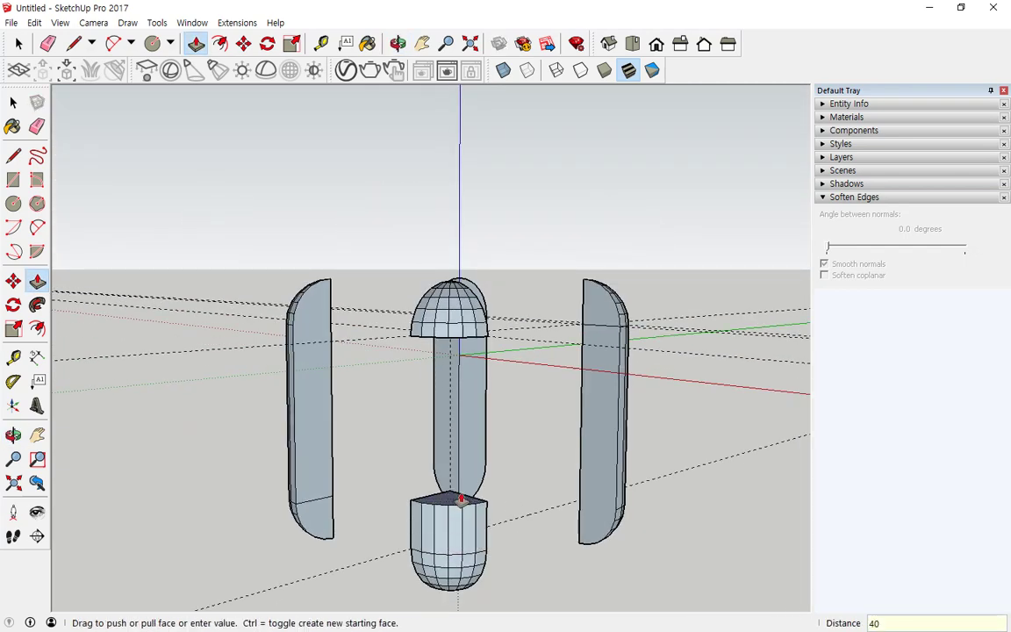
type("0")
key("Return")
key("space")
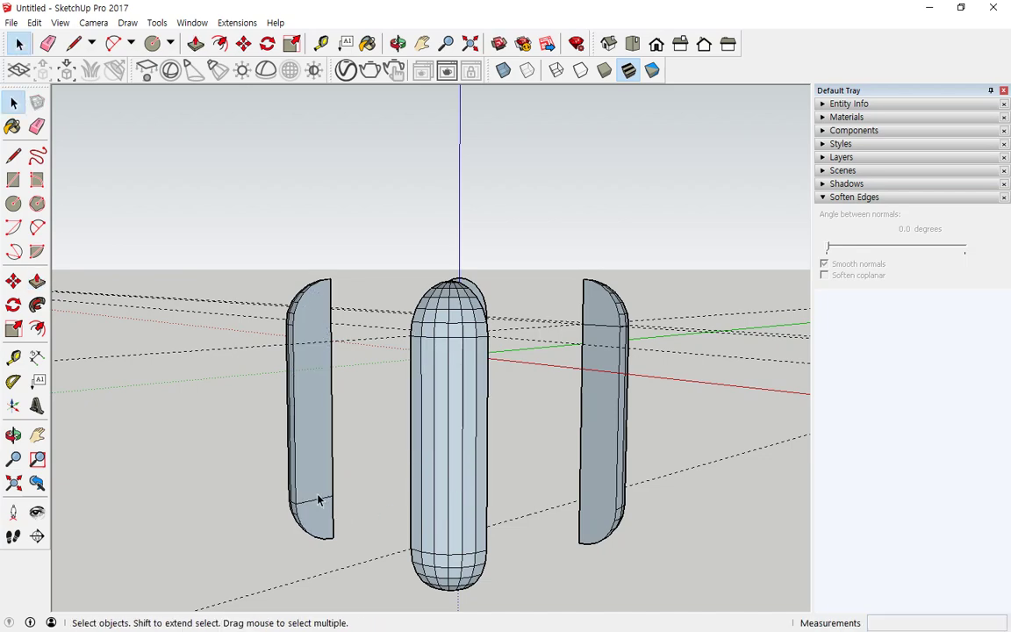
Delete the construction guides around the columns and the leftover seam edges on the columns' flat inner faces
mouse_move(321, 502)
middle_mouse_down()
mouse_move(100, 504)
mouse_move(411, 528)
mouse_move(305, 511)
middle_mouse_up()
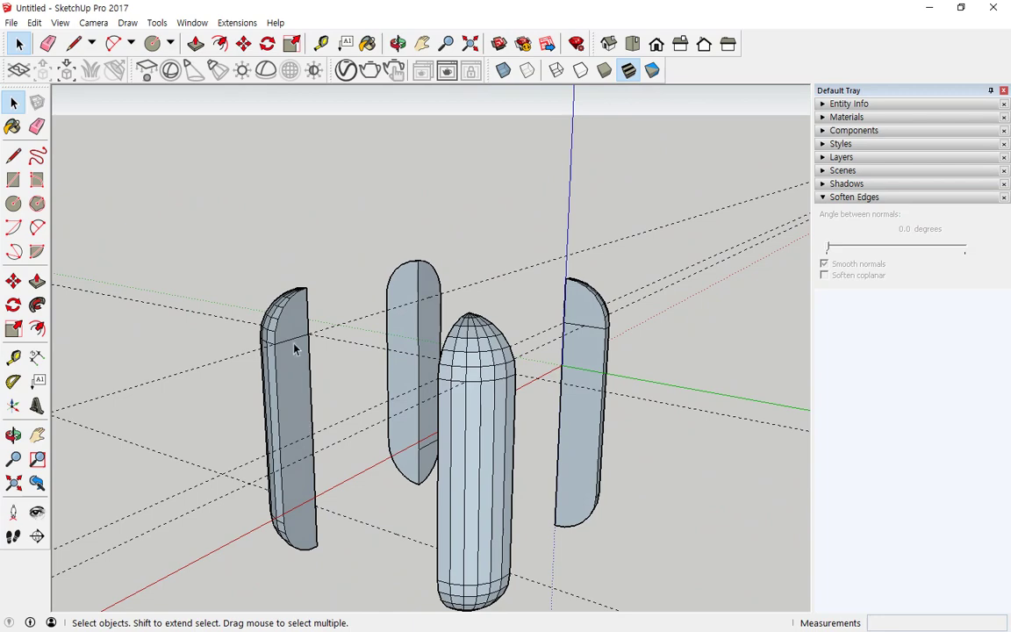
middle_click_drag(439, 335, 679, 408)
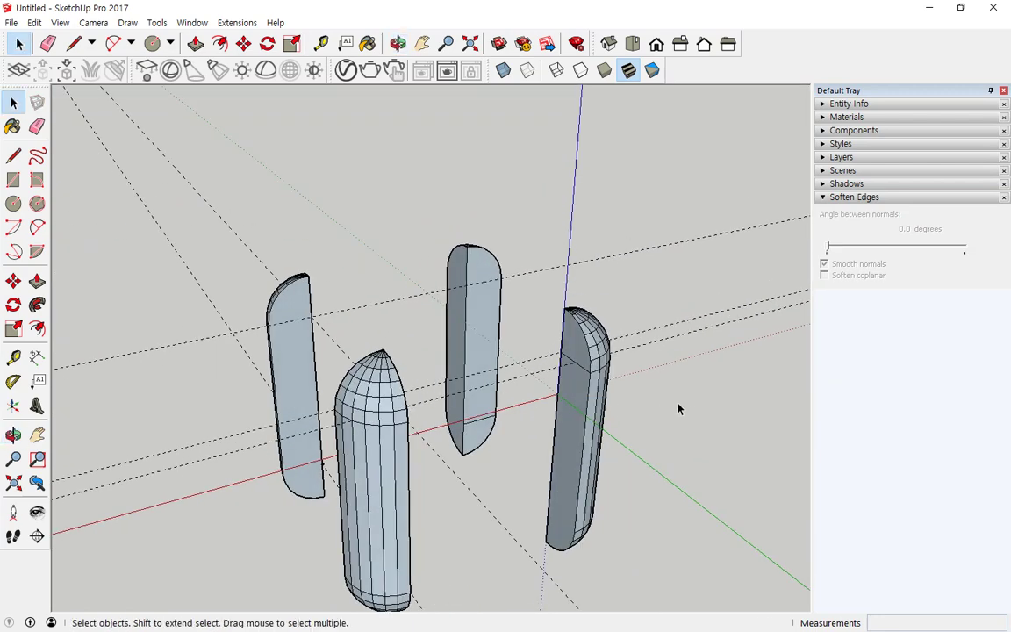
left_click_drag(663, 210, 662, 211)
key("Delete")
left_click_drag(90, 237, 92, 239)
key("Delete")
middle_click_drag(189, 395, 448, 262)
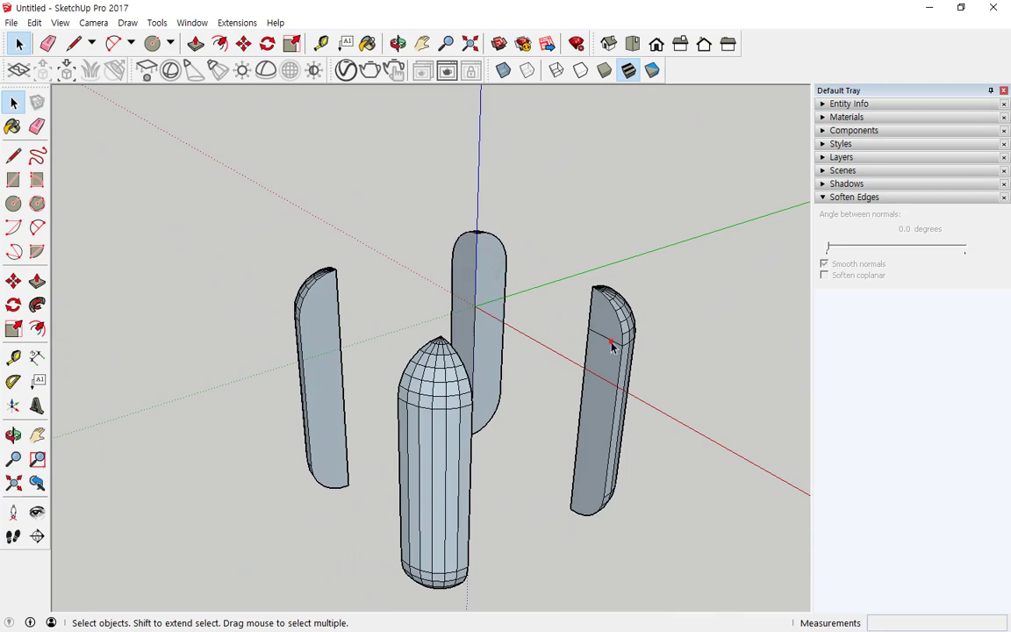
middle_click_drag(605, 360, 134, 356)
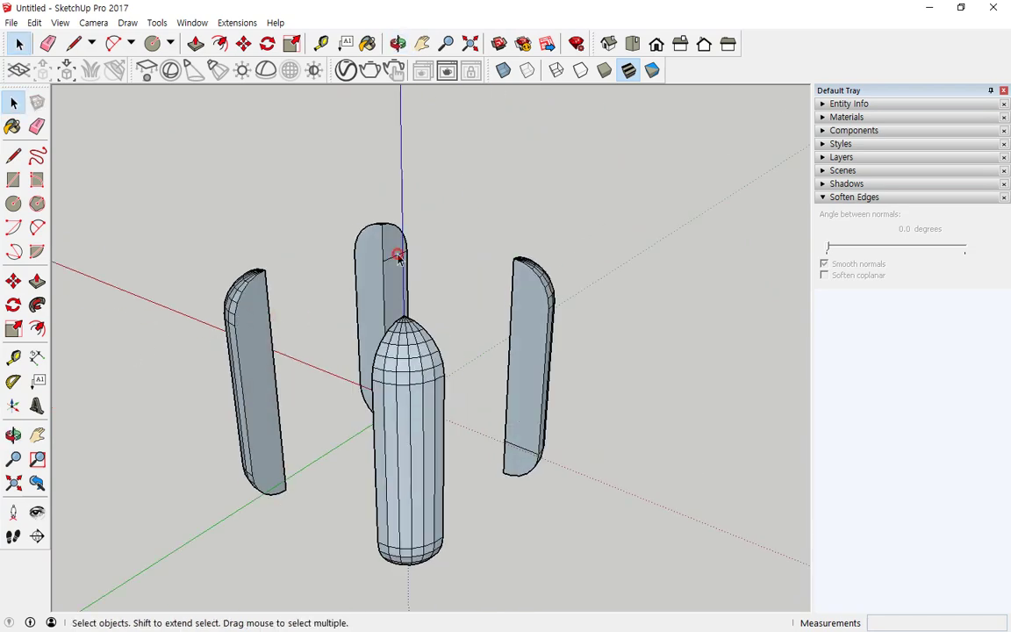
middle_click_drag(335, 356, 743, 342)
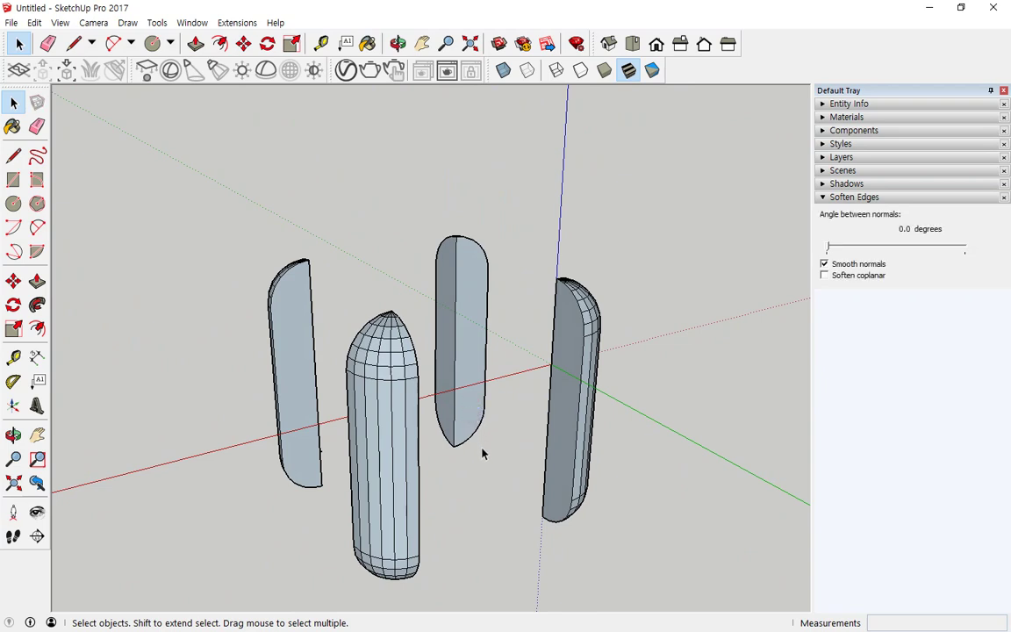
Push/Pull the green-direction inner faces of two columns by 400 mm to join the four columns into two rounded slabs
left_click(37, 281)
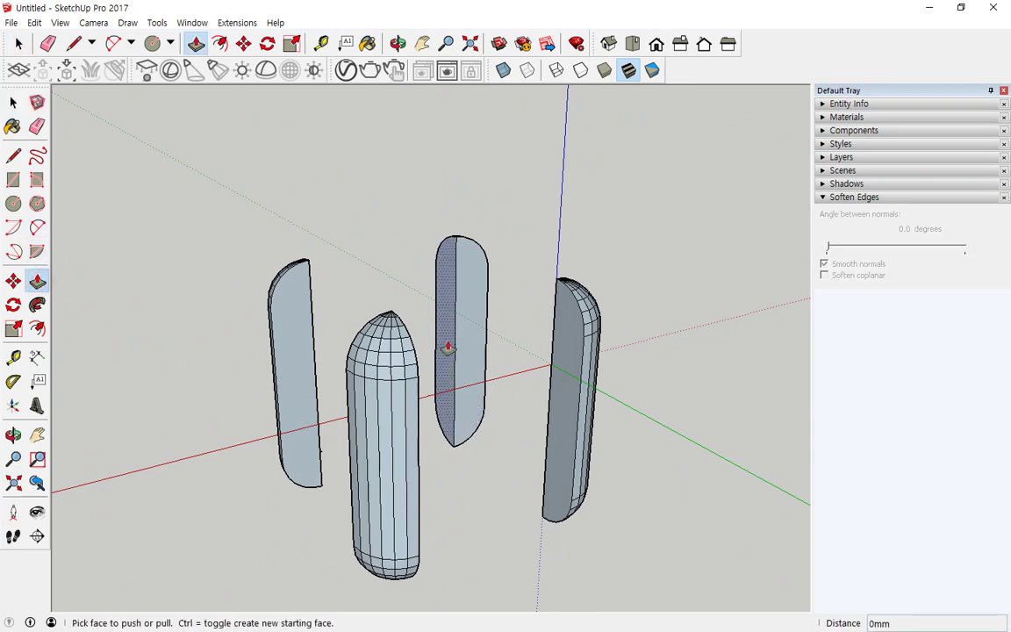
left_click(478, 333)
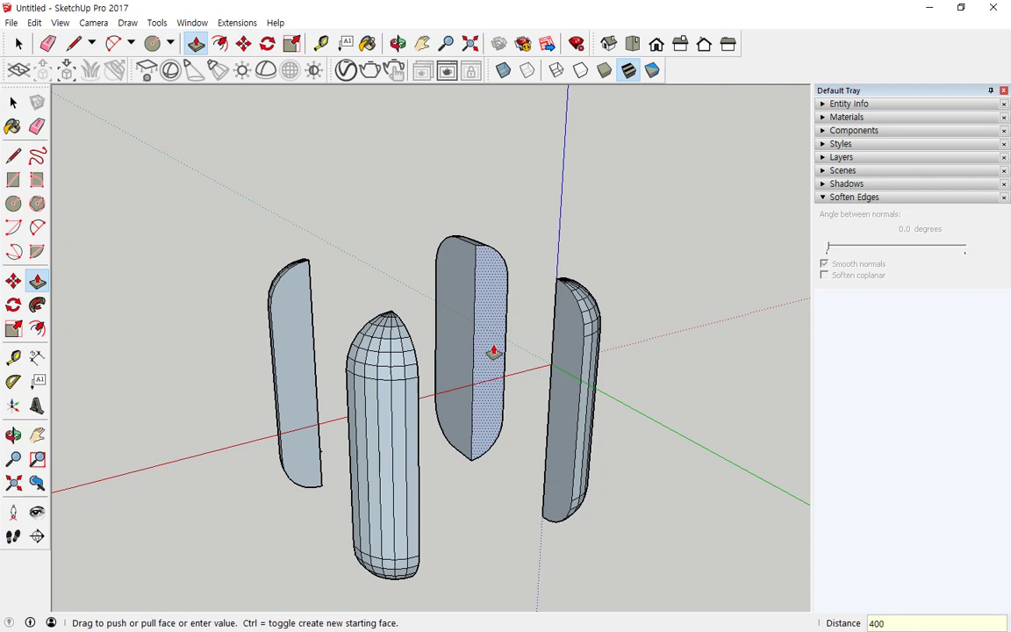
key("Return")
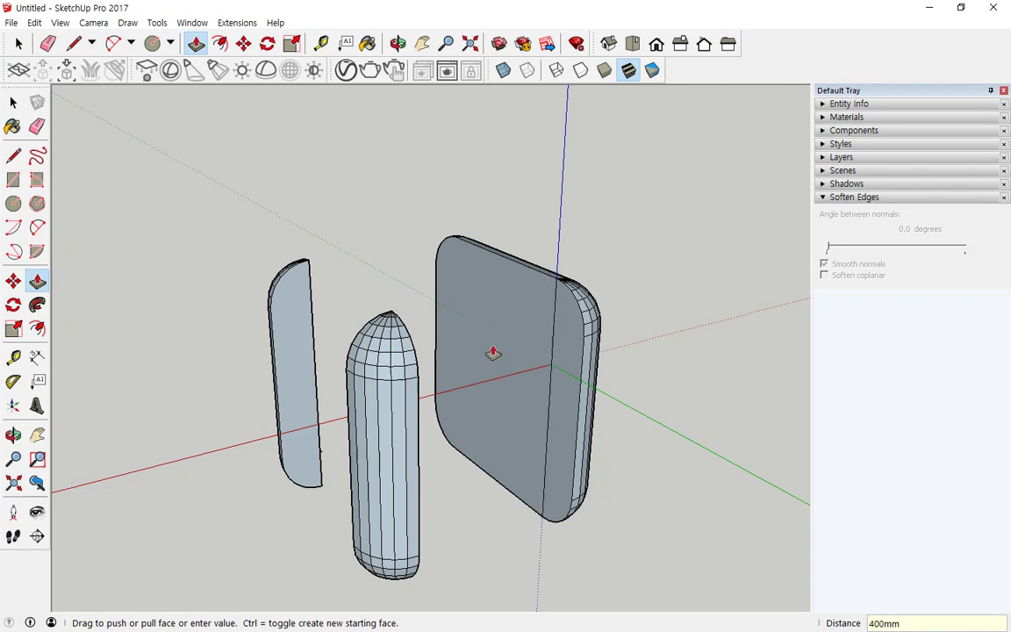
left_click(303, 335)
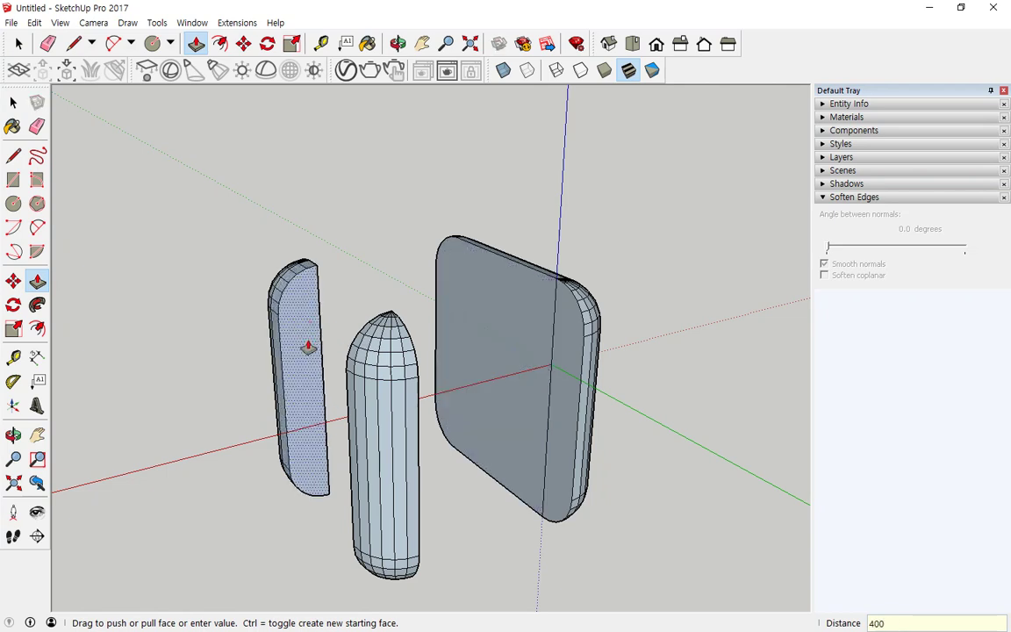
key("Return")
key("space")
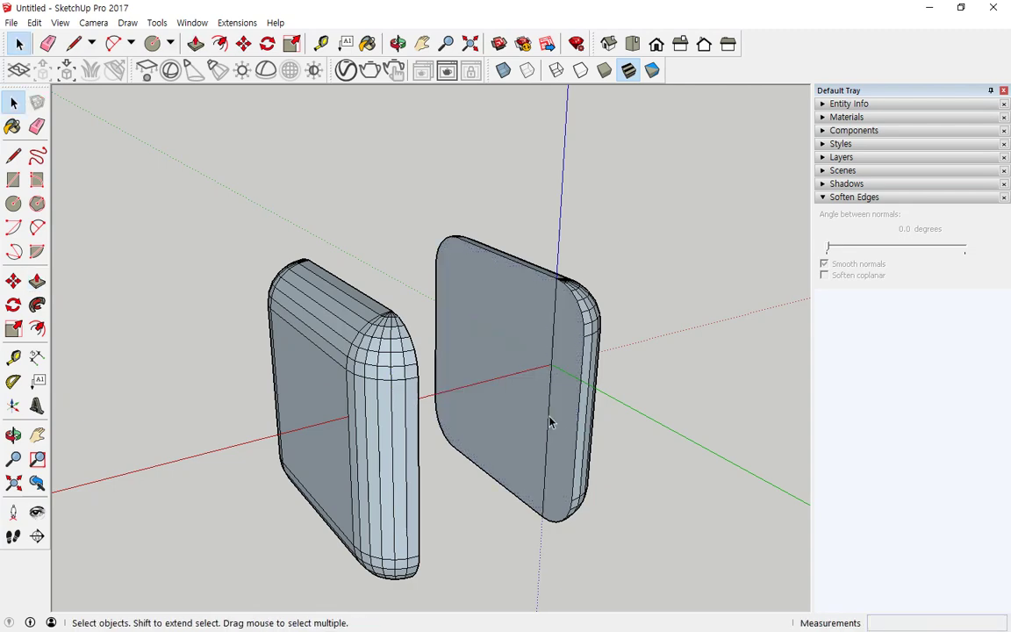
Delete the seam edge on one slab's flat inner face and Push/Pull that face 400 mm to join the opposite slab
middle_click_drag(621, 398, 277, 368)
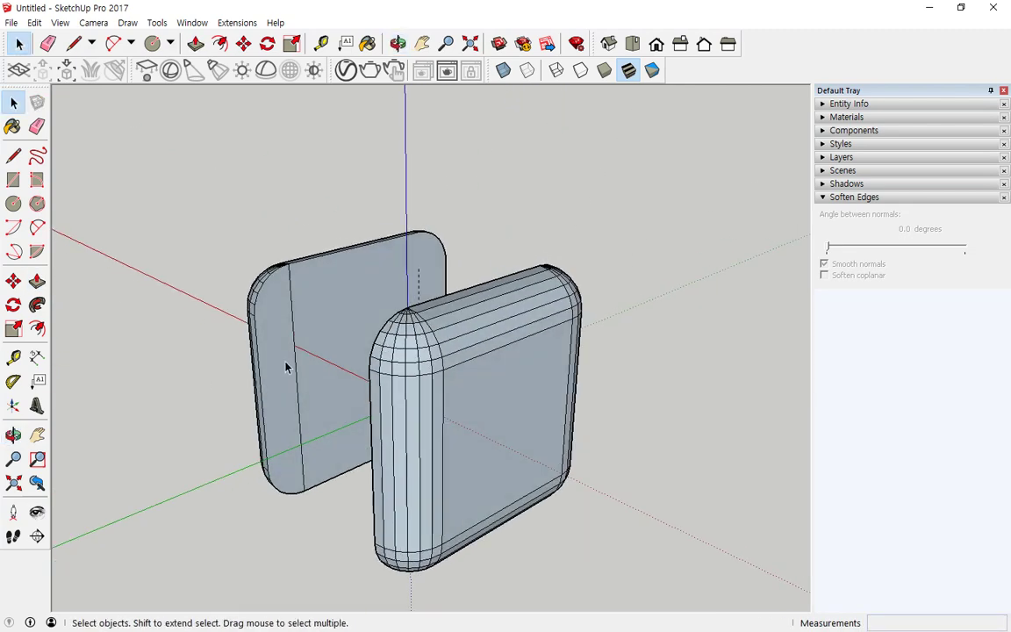
left_click(297, 362)
key("Delete")
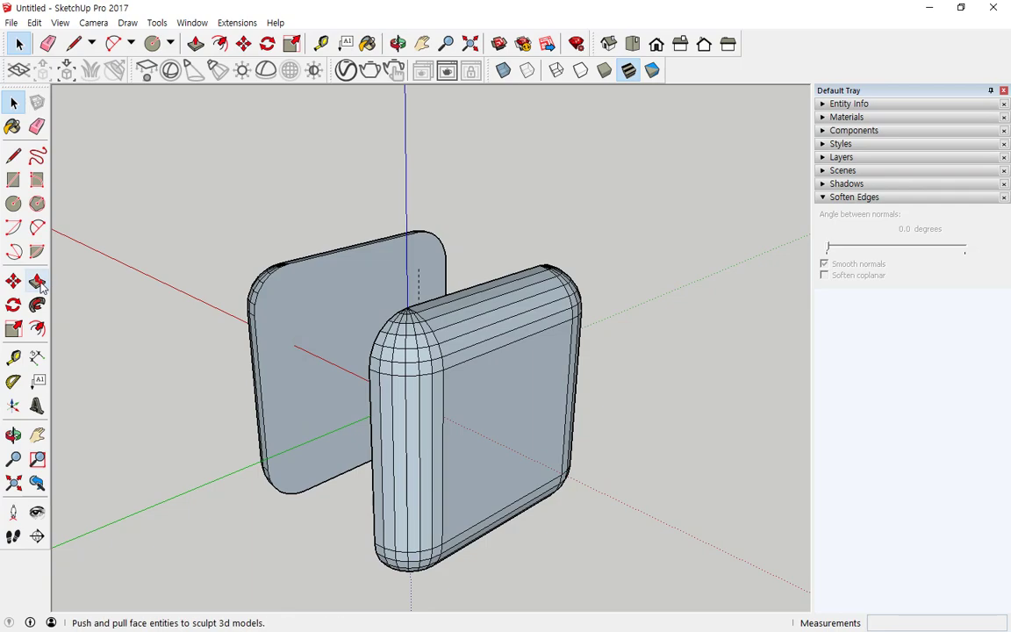
left_click(36, 281)
left_click(315, 302)
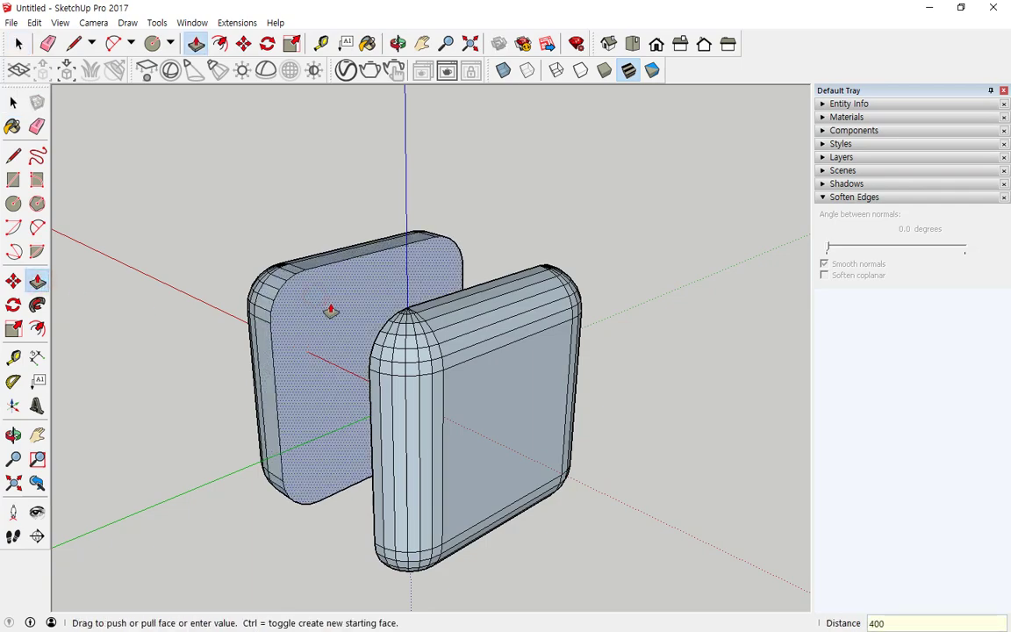
left_click(330, 309)
middle_click_drag(66, 383, 388, 454)
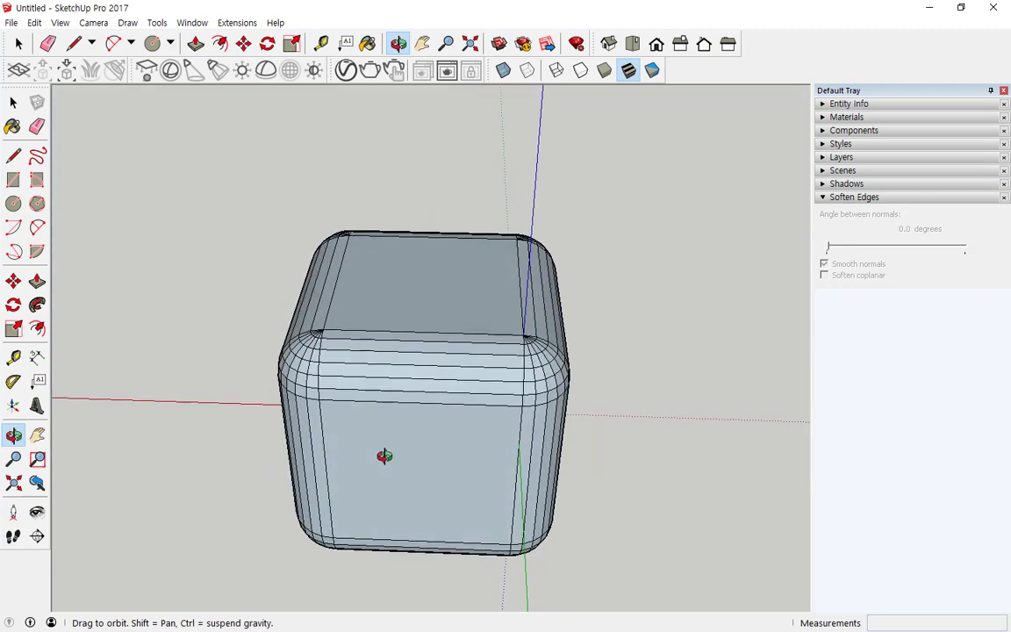
key("space")
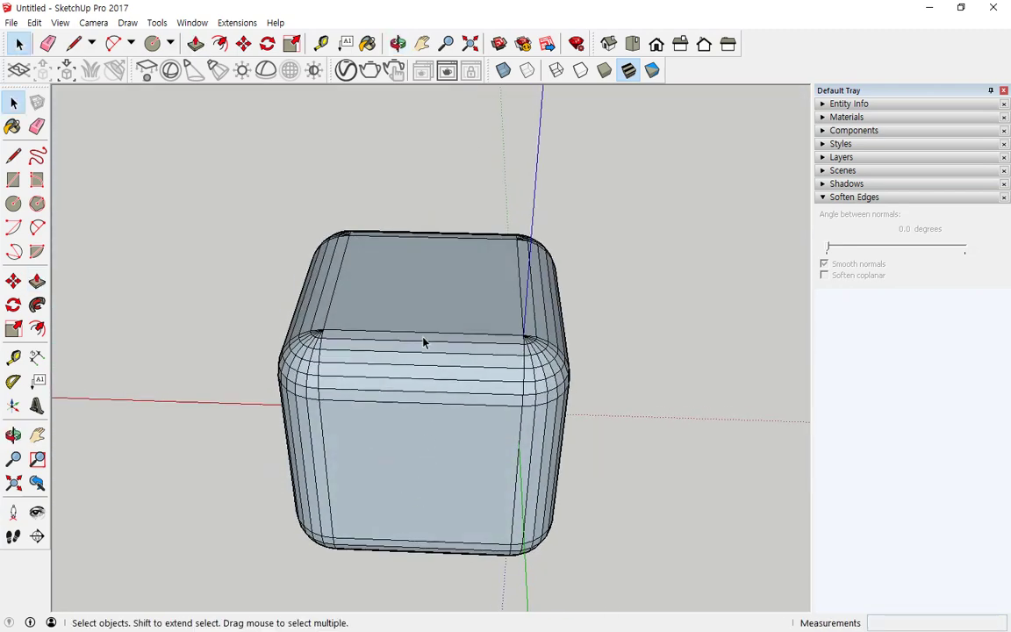
Select the whole rounded cube and soften its edges with a 16.4-degree angle between normals
mouse_move(422, 318)
left_mouse_down()
mouse_move(411, 423)
mouse_move(474, 327)
left_mouse_up()
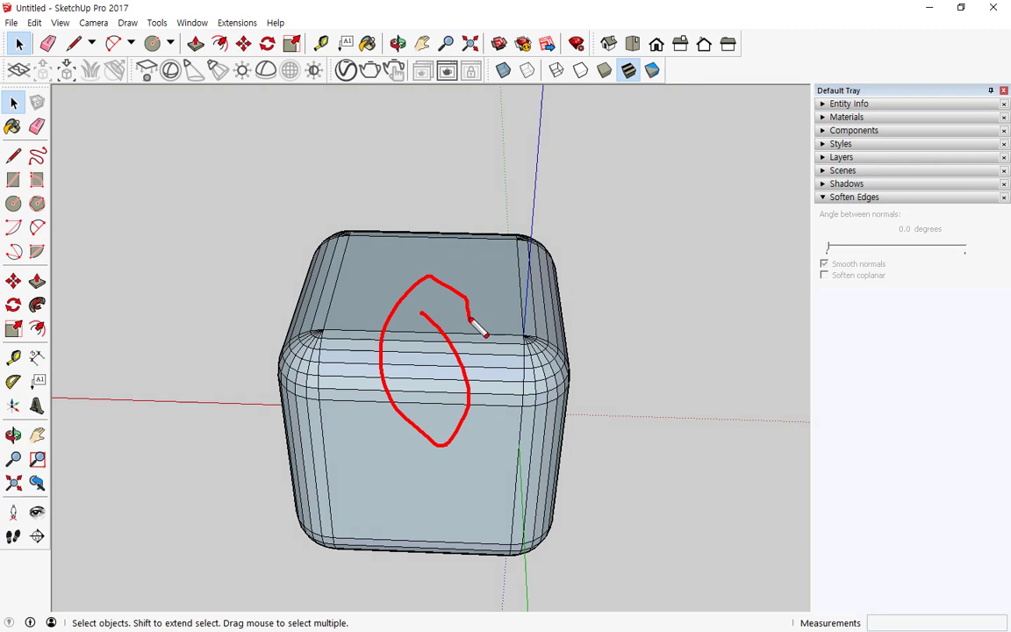
triple_click(453, 285)
mouse_move(935, 273)
left_mouse_down()
mouse_move(920, 287)
mouse_move(915, 183)
mouse_move(891, 283)
left_mouse_up()
mouse_move(835, 253)
left_mouse_down()
mouse_move(828, 250)
mouse_move(840, 243)
left_mouse_up()
middle_click_drag(663, 446, 784, 431)
left_click(759, 373)
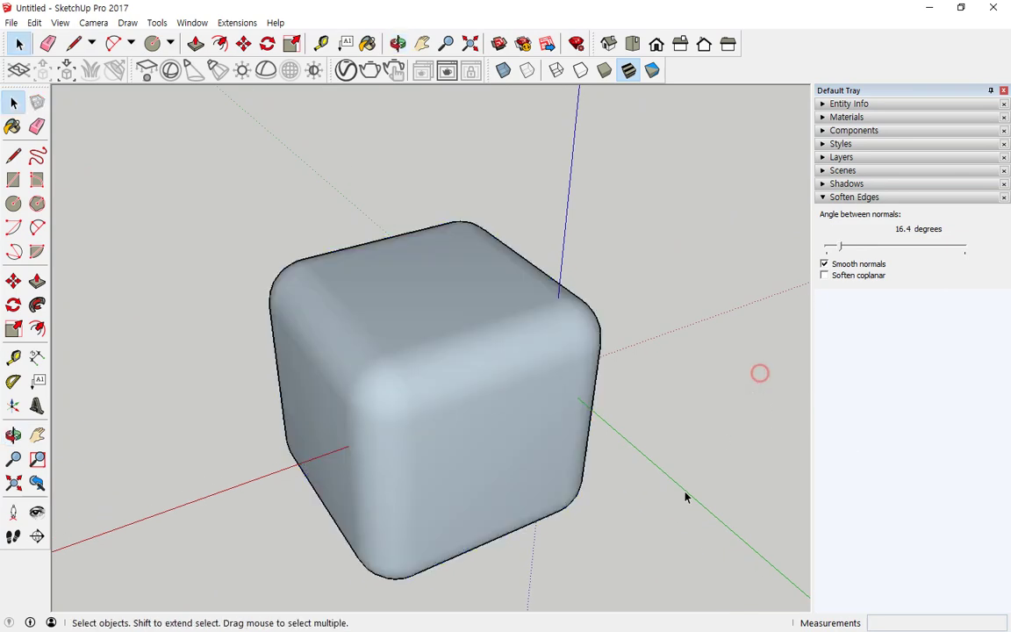
middle_click_drag(724, 440, 637, 517)
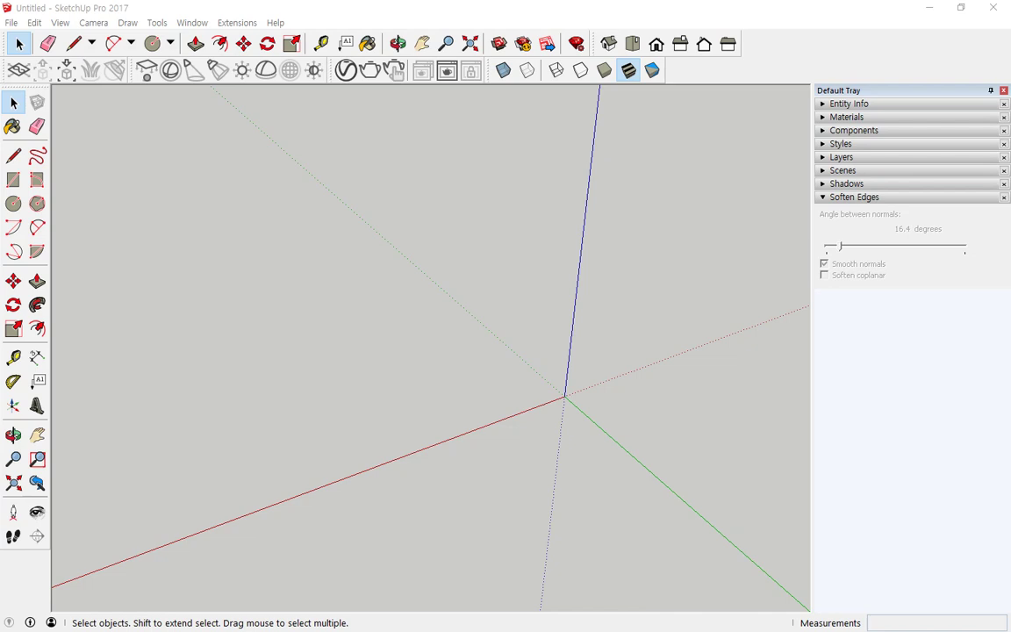
Draw a 500 by 500 mm rectangle on the ground plane from the origin in the empty model
middle_click_drag(351, 405, 501, 108)
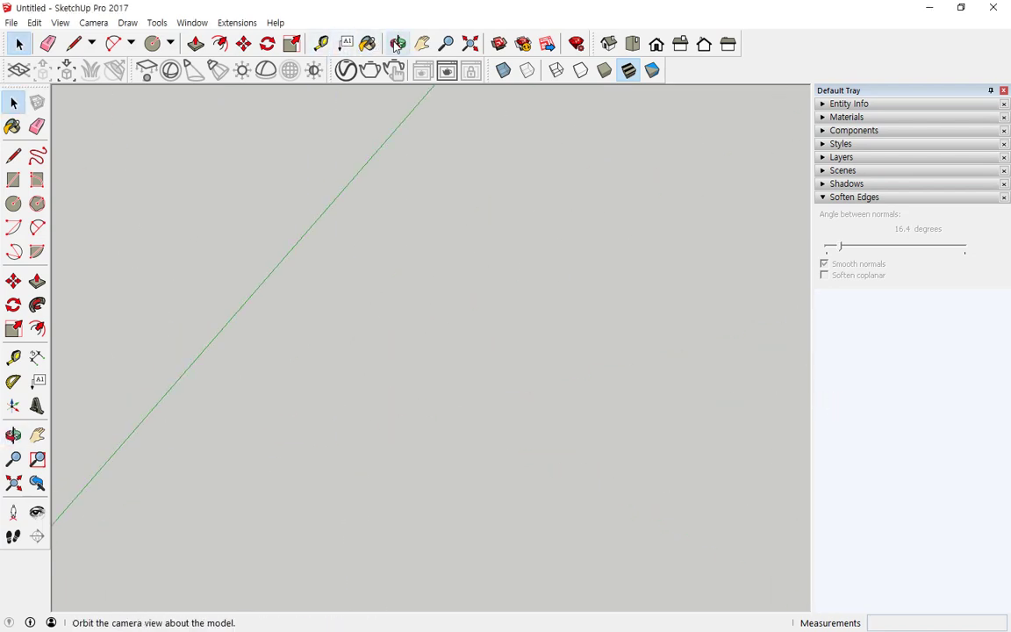
left_click(470, 43)
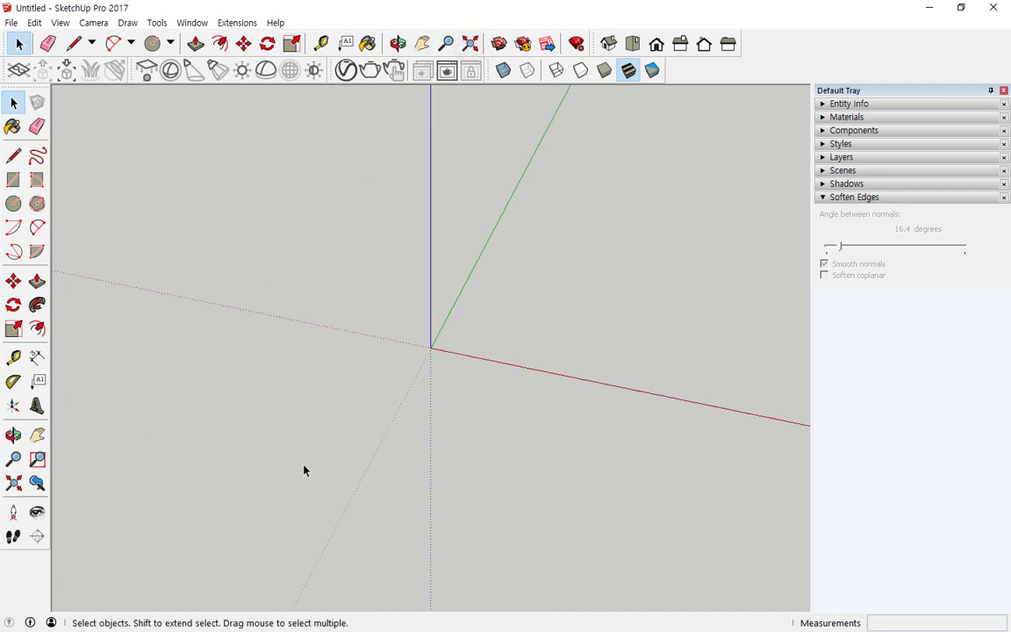
left_click(13, 179)
left_click(430, 347)
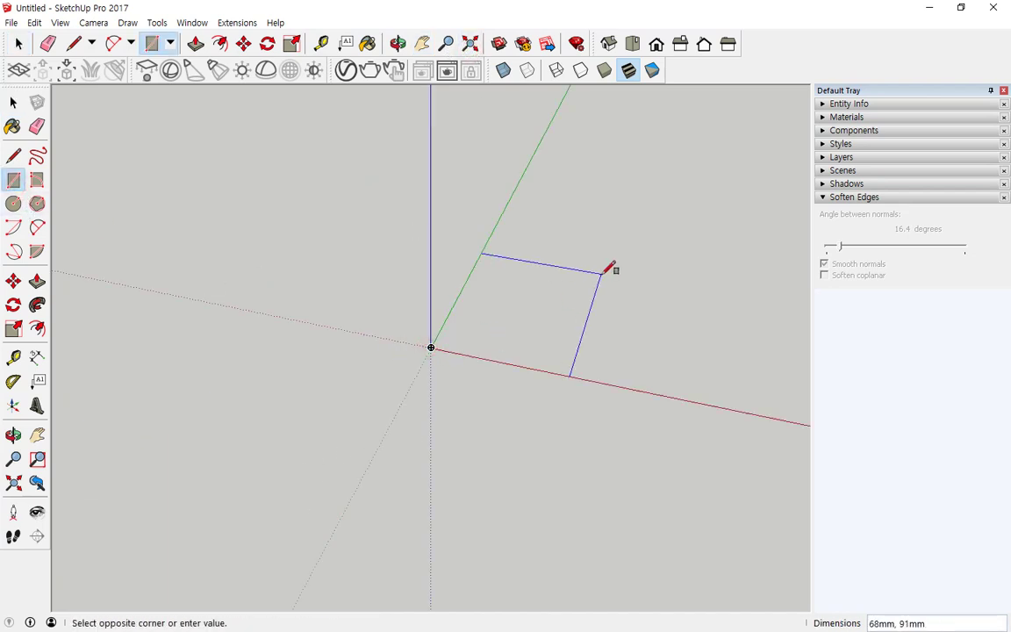
type("500,500")
key("Return")
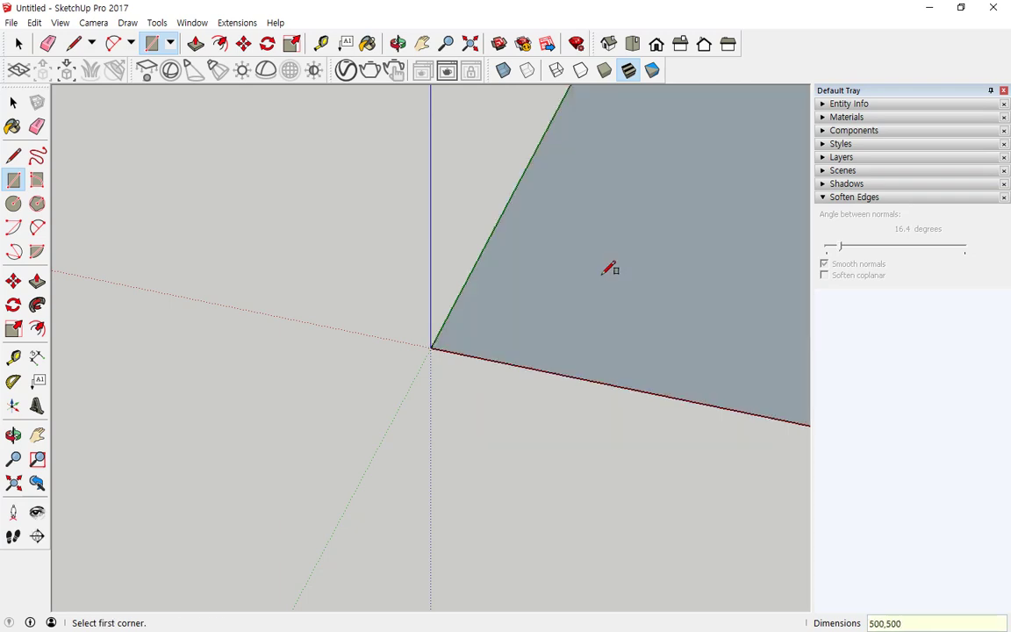
Push/Pull the square up 500 mm to form a cube
scroll(484, 234, "down", 1)
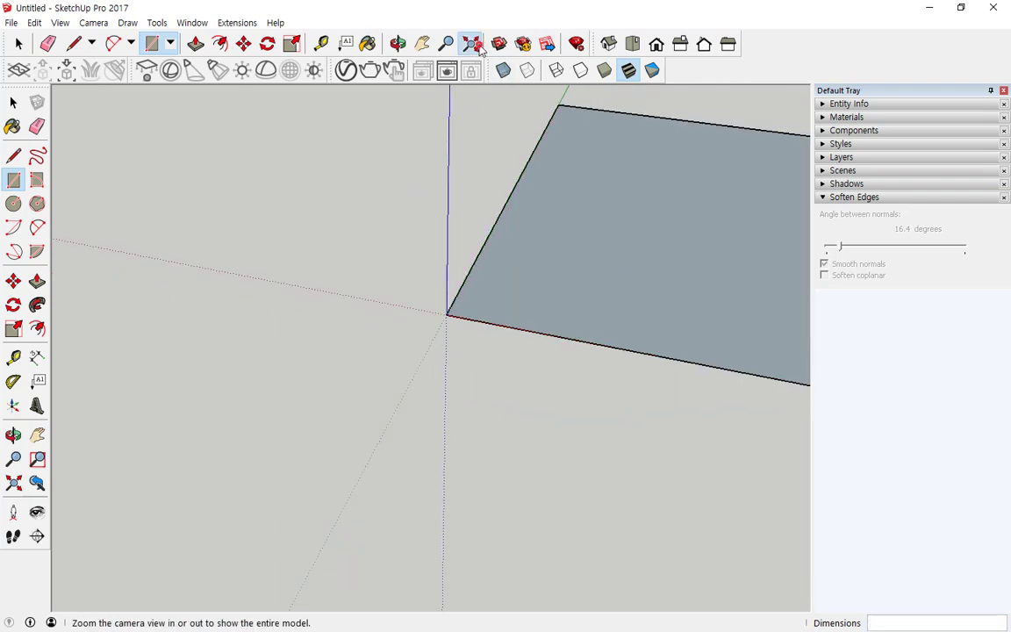
left_click(470, 43)
scroll(378, 210, "down", 2)
left_click(37, 281)
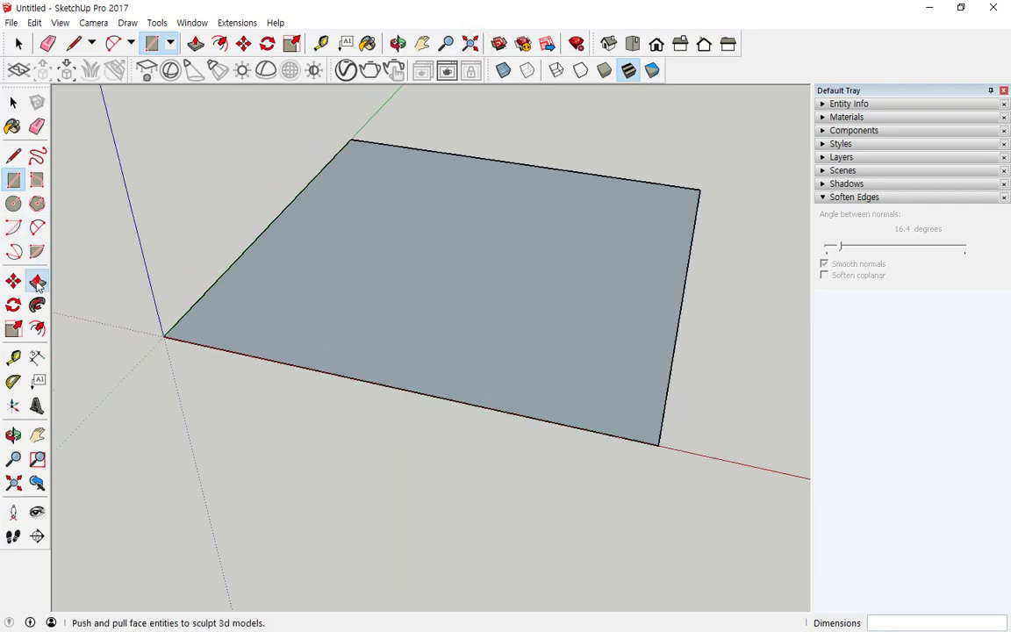
left_click(418, 273)
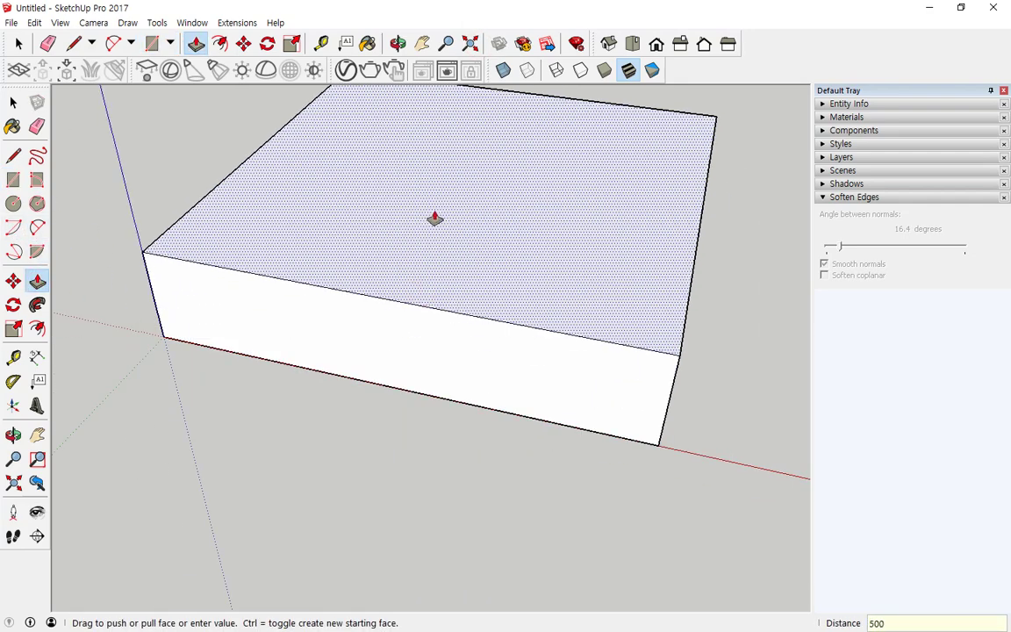
key("Return")
scroll(436, 218, "down", 6)
middle_click_drag(463, 368, 548, 362)
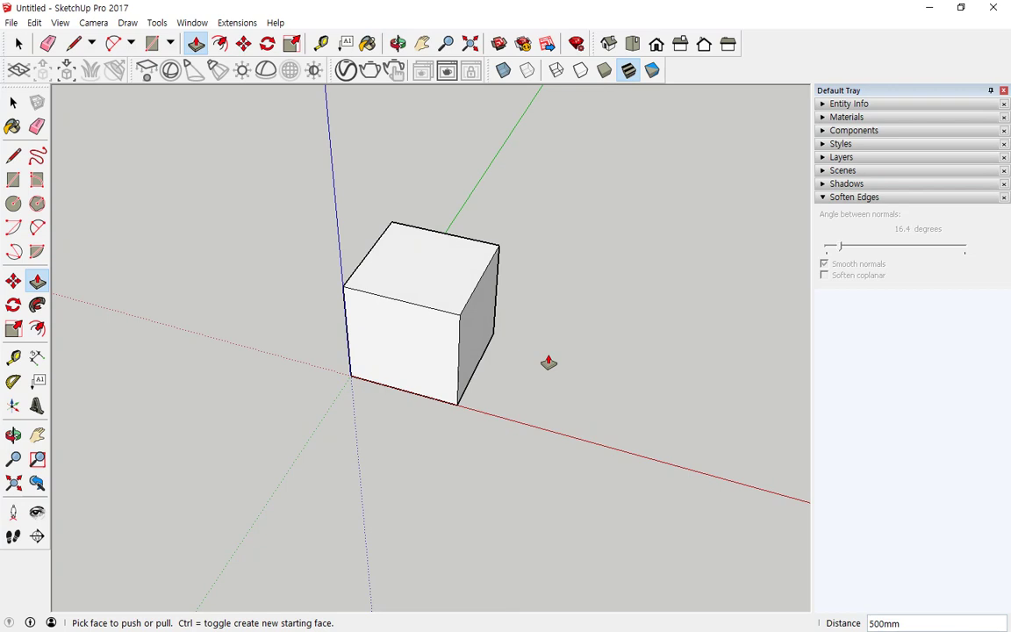
Place a Tape Measure guide point on the cube's top front edge, 100 mm from the corner on the blue axis
scroll(371, 269, "up", 5)
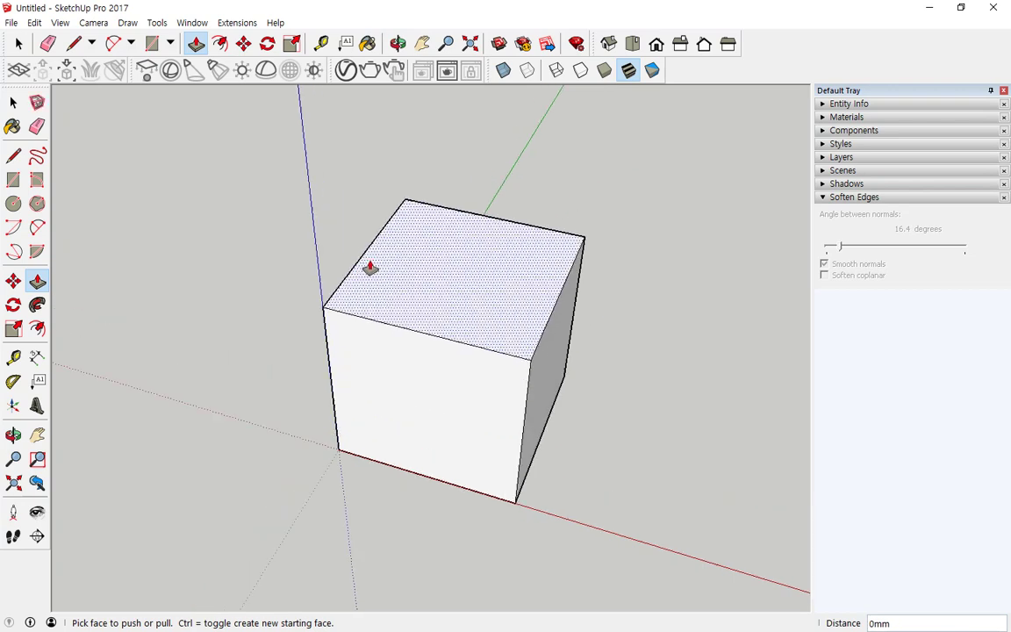
left_click(322, 46)
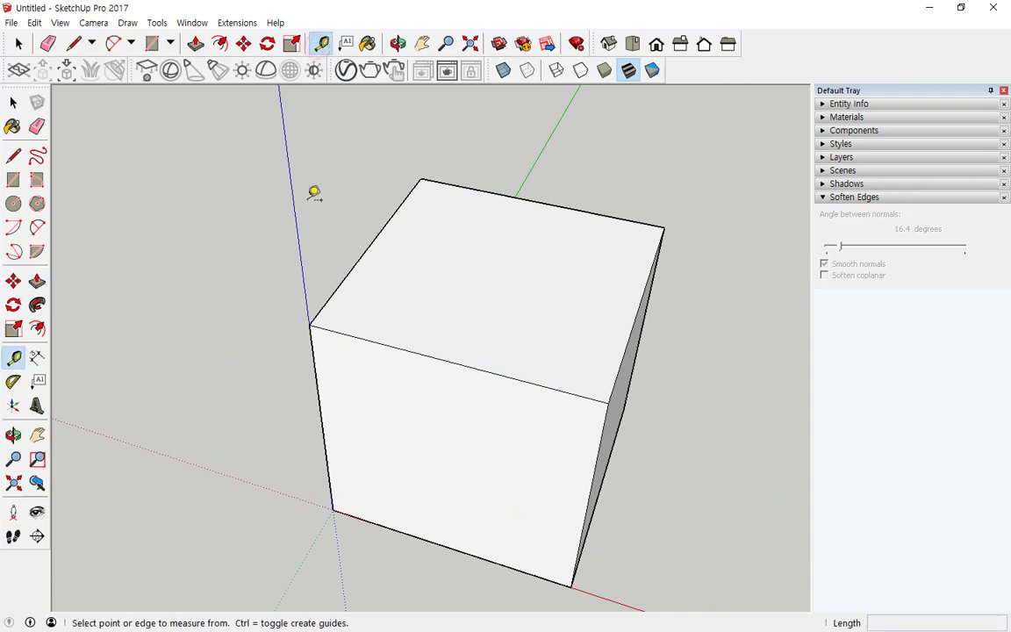
left_click(357, 261)
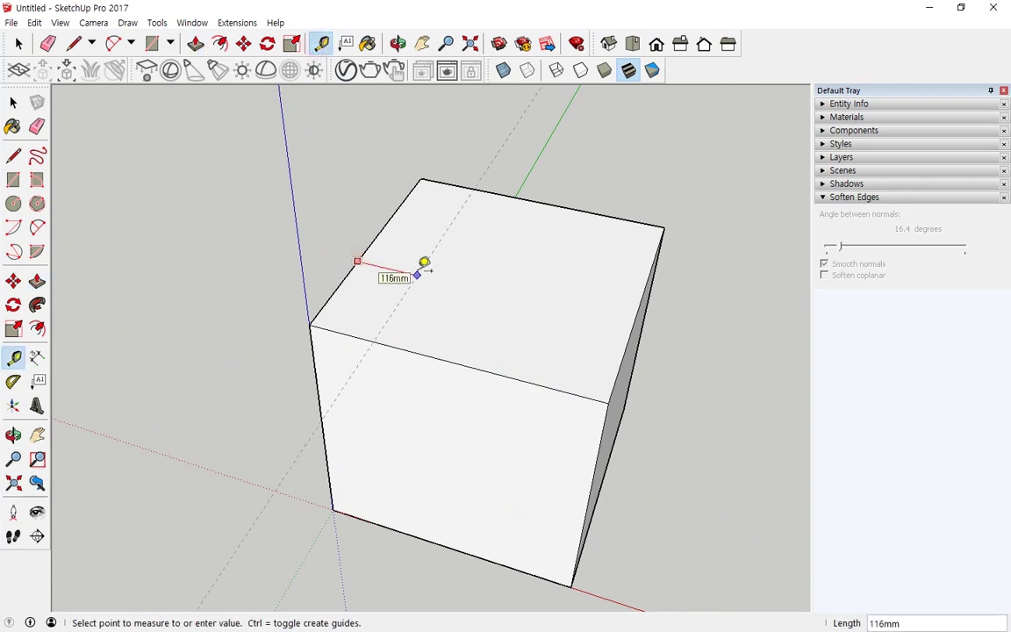
left_click(418, 274)
left_click(308, 325)
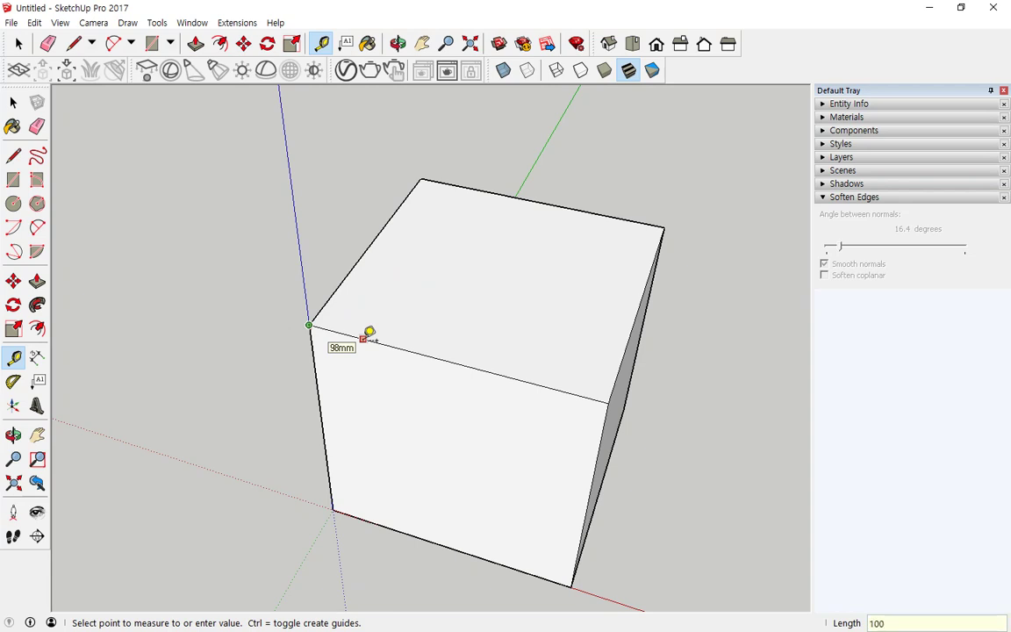
left_click(364, 338)
scroll(404, 368, "up", 2)
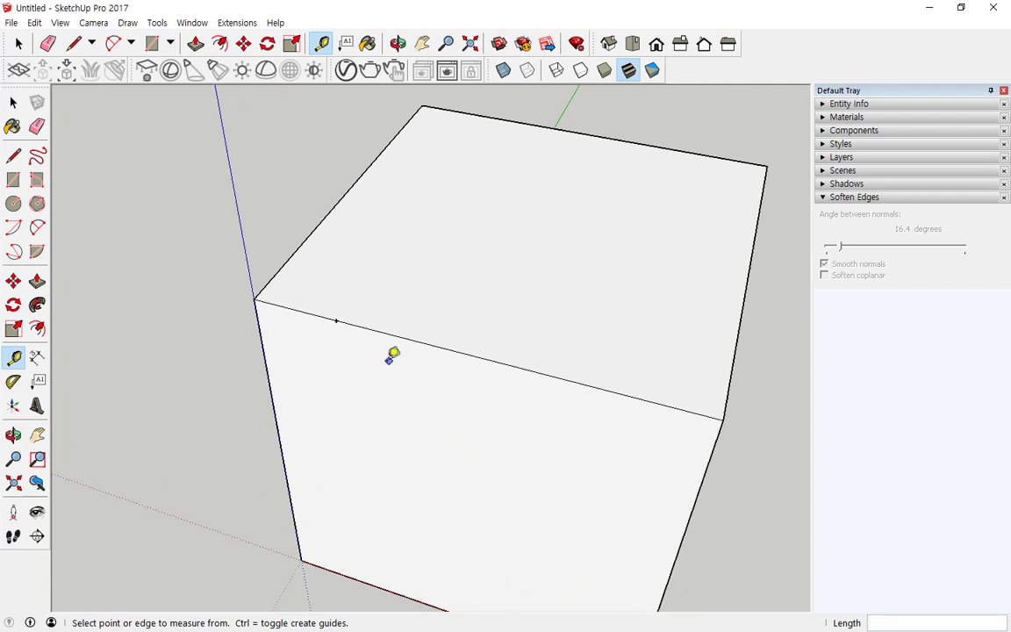
mouse_move(340, 342)
left_mouse_down()
mouse_move(336, 300)
mouse_move(348, 370)
mouse_move(322, 362)
left_mouse_up()
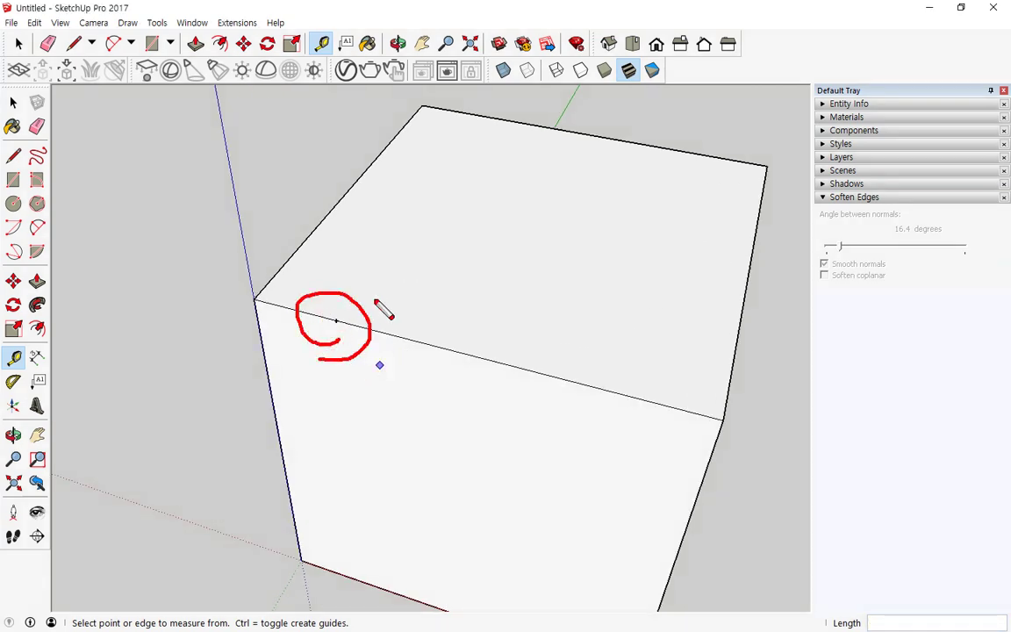
mouse_move(336, 320)
left_mouse_down()
mouse_move(433, 170)
mouse_move(750, 226)
left_mouse_up()
mouse_move(340, 321)
left_mouse_down()
mouse_move(345, 516)
mouse_move(625, 610)
mouse_move(614, 595)
left_mouse_up()
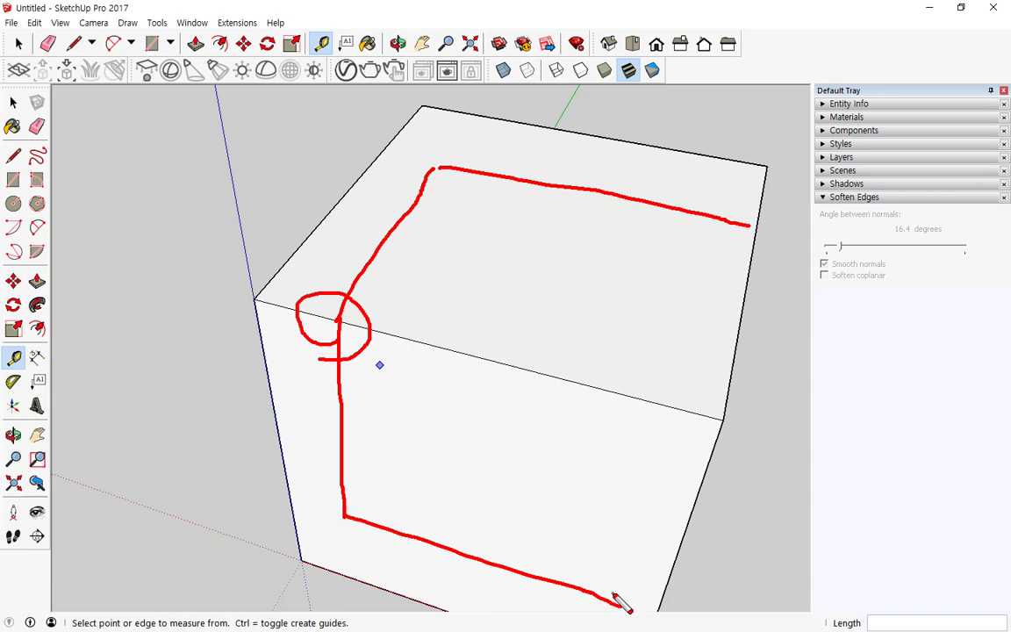
Offset the two top-face edges that meet at the back corner inward by 100 mm
mouse_move(546, 451)
middle_mouse_down()
mouse_move(551, 314)
mouse_move(366, 289)
mouse_move(262, 221)
middle_mouse_up()
key("t")
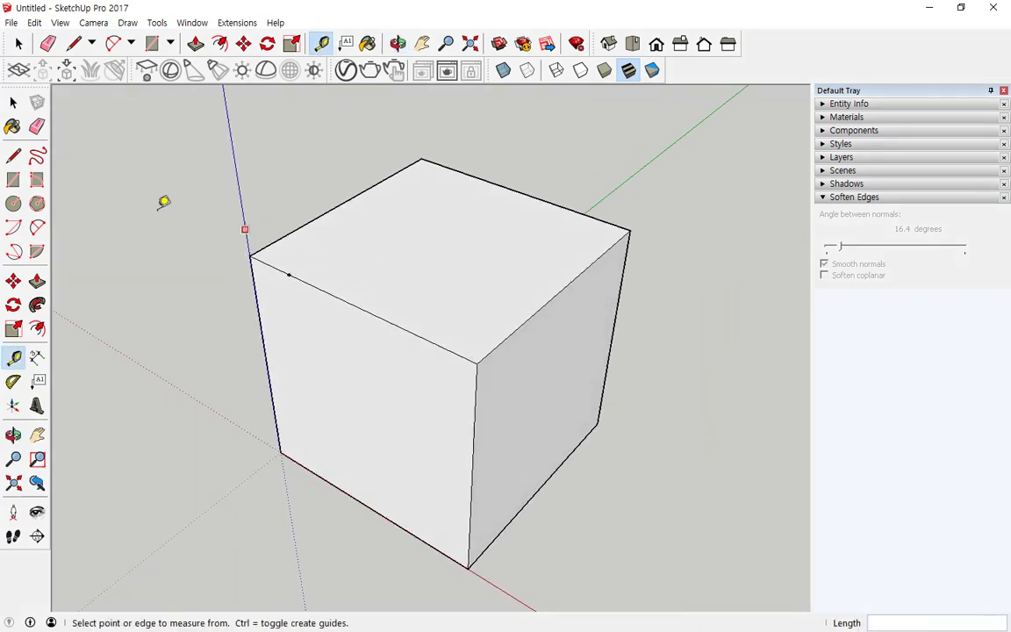
key("space")
left_click(345, 202)
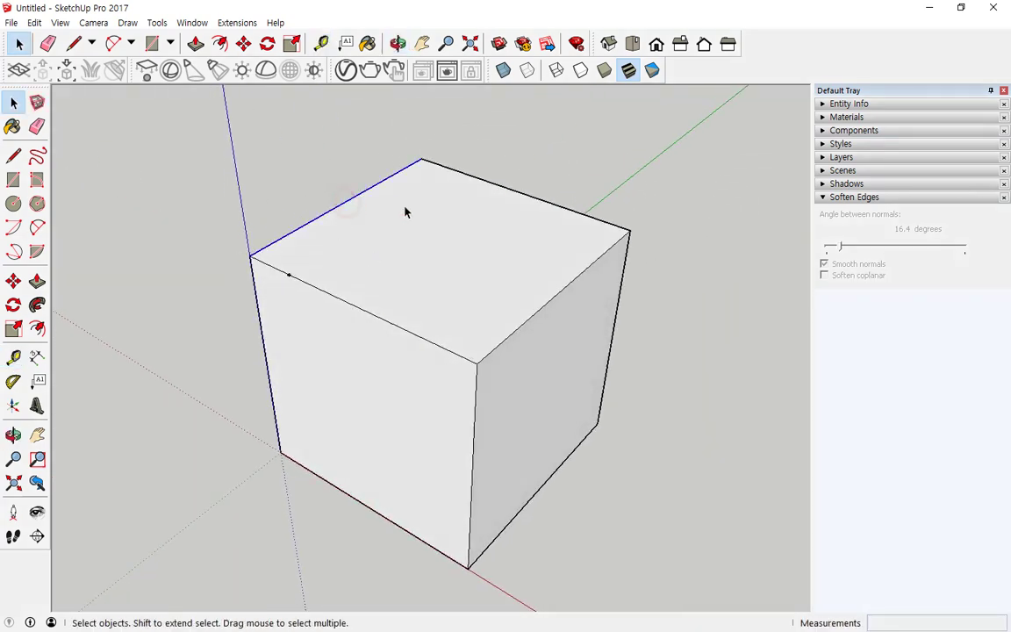
left_click(515, 193, "shift")
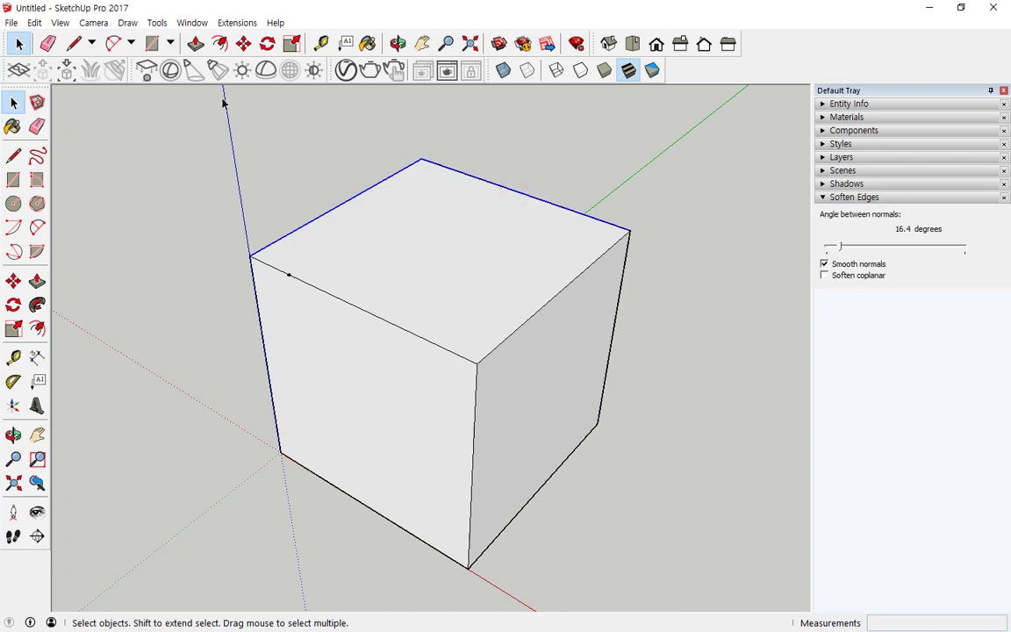
left_click(221, 43)
left_click(376, 184)
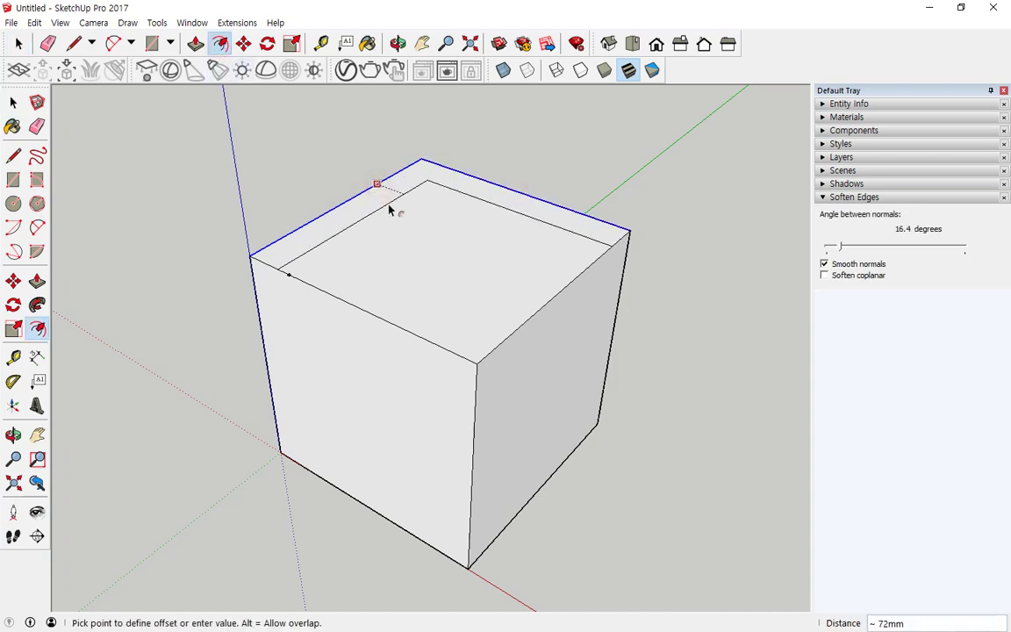
left_click(389, 209)
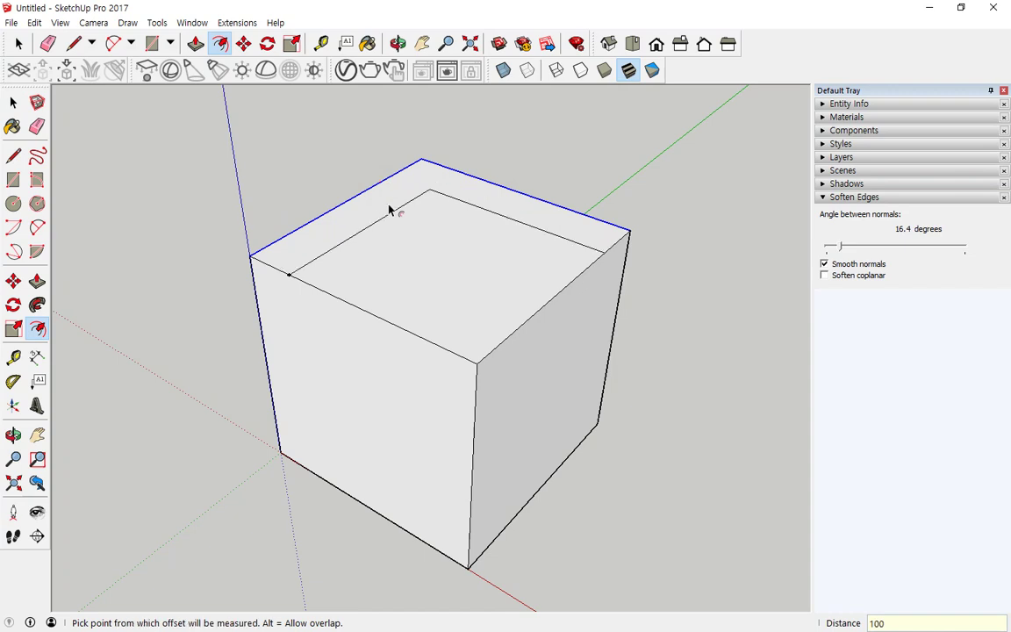
Offset the blue-axis and red-axis edges of the cube's front face inward by 100 mm
key("space")
left_click(266, 367)
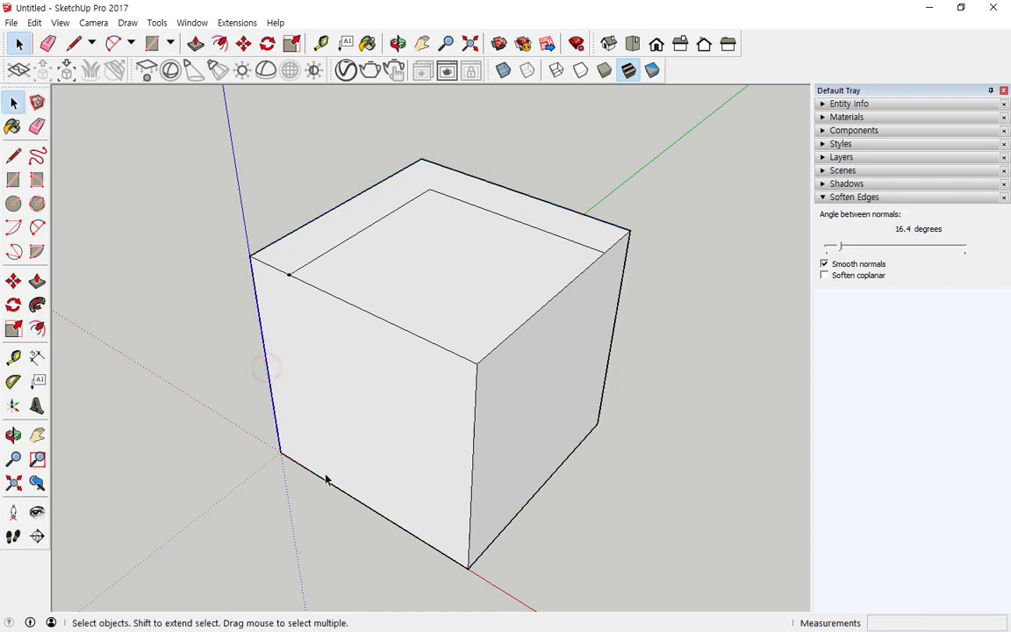
left_click(331, 489, "shift")
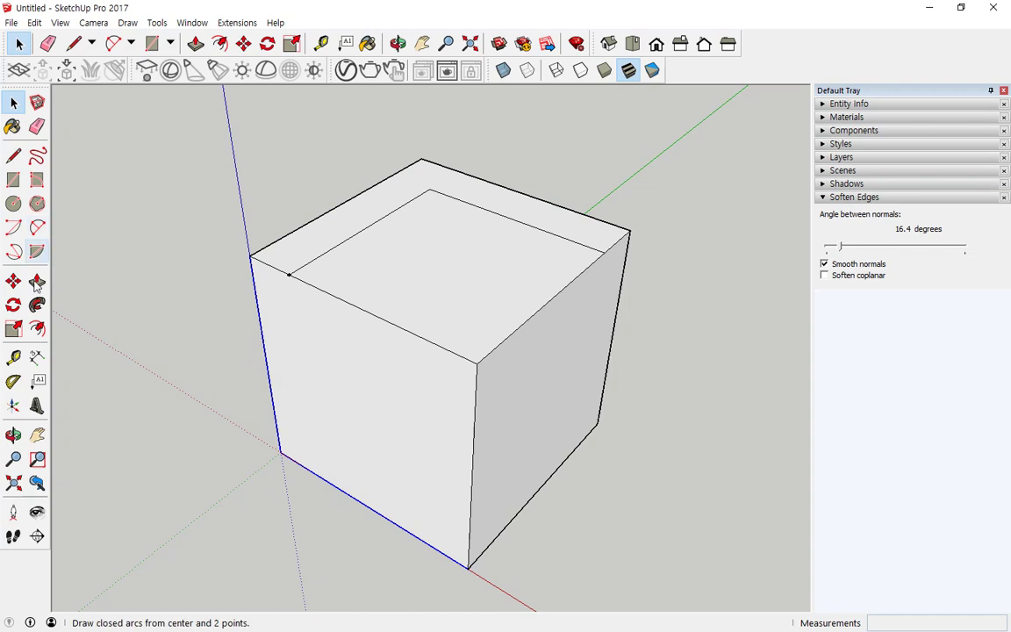
left_click(37, 328)
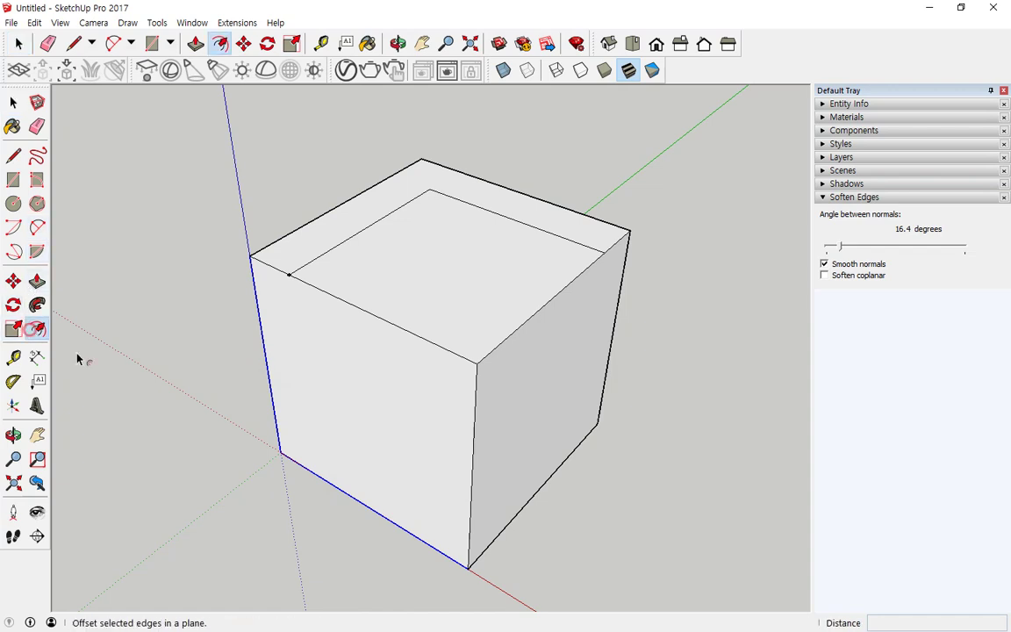
left_click(307, 472)
type("100")
key("Return")
Offset the rear vertical edge and bottom edge of the adjacent side face inward by 100 mm
middle_click_drag(493, 472, 591, 501)
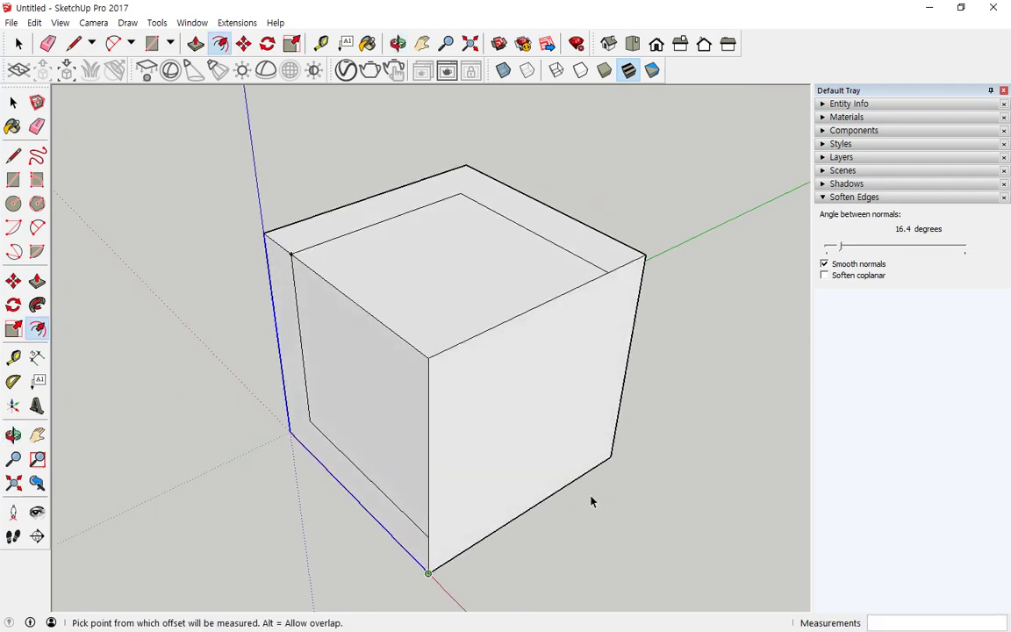
key("space")
left_click(576, 479)
left_click(615, 441)
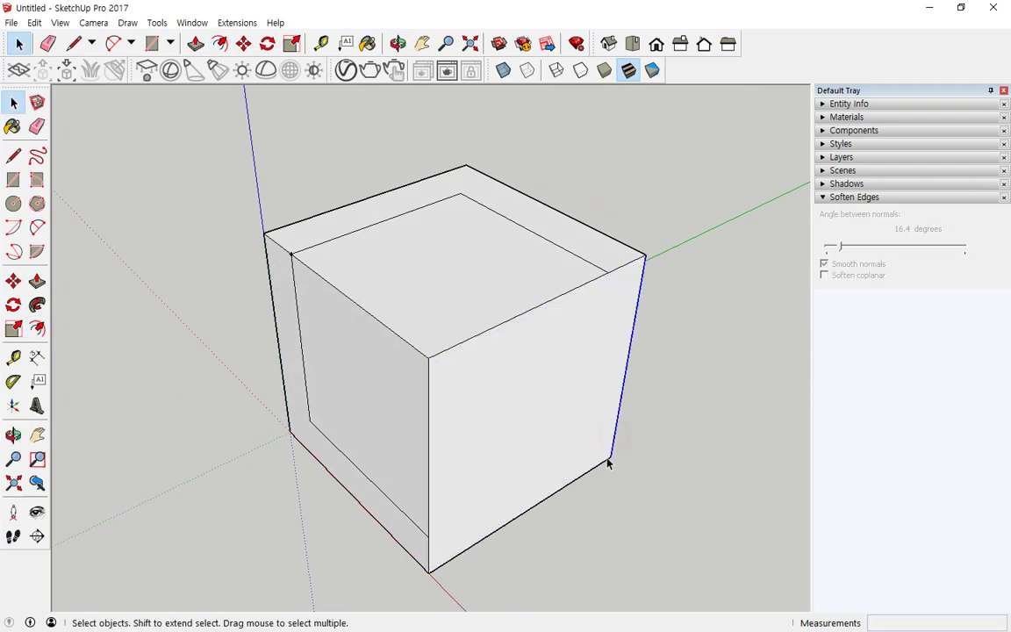
left_click(598, 466, "ctrl")
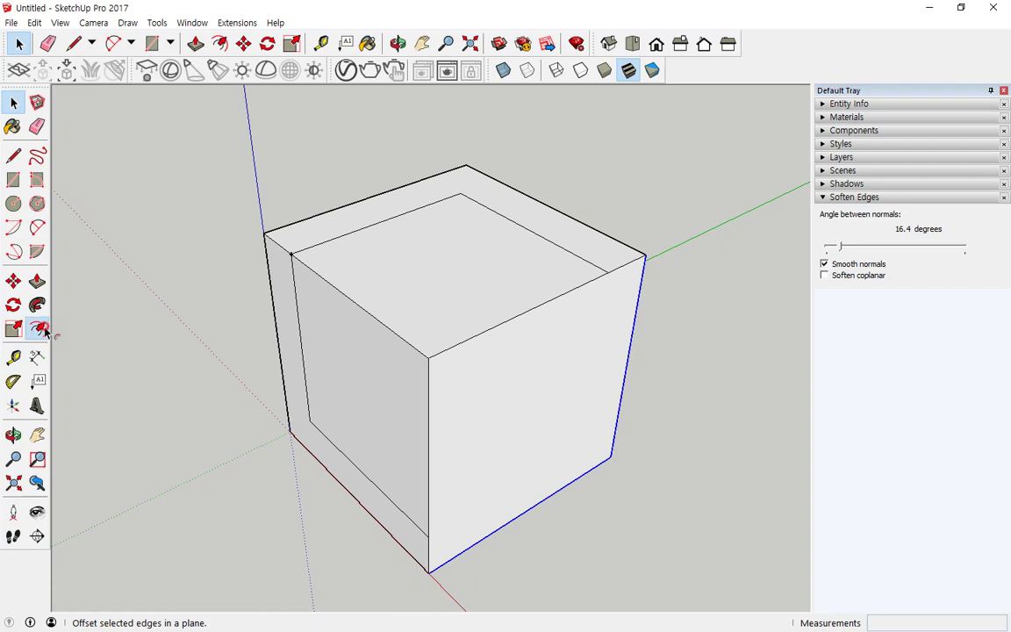
left_click(39, 327)
left_click(622, 387)
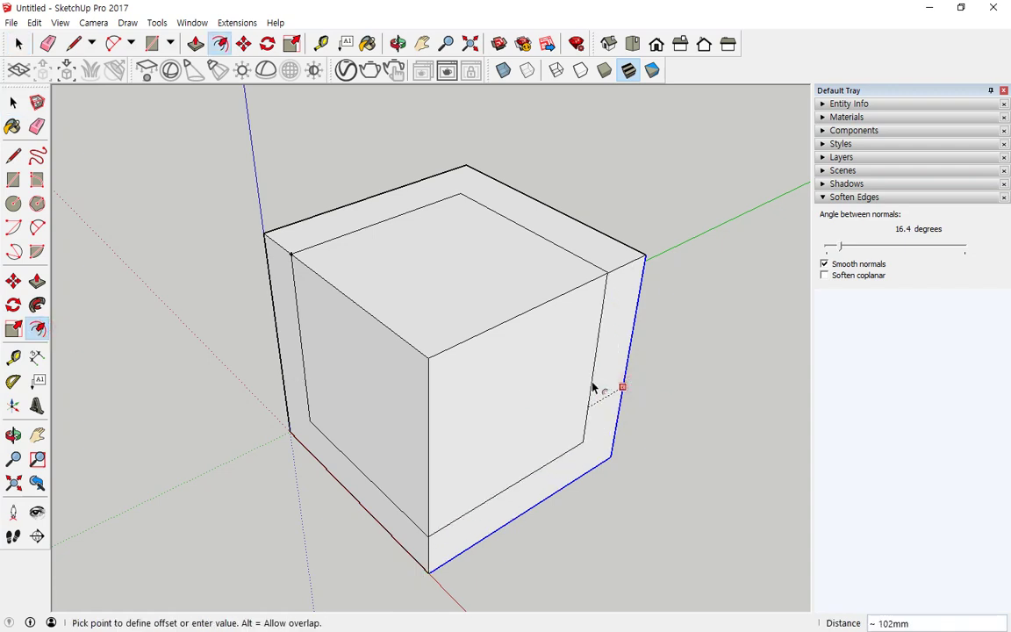
key("Escape")
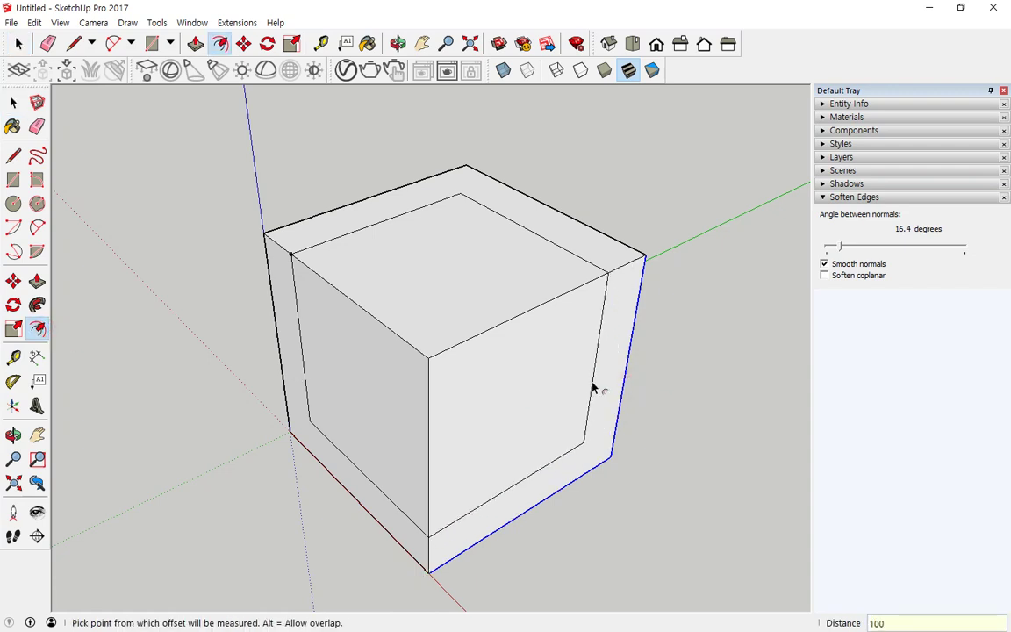
Offset the boundary of the inner square on the top face inward by 100 mm
middle_click_drag(361, 276, 388, 365)
left_click(444, 237)
key("Escape")
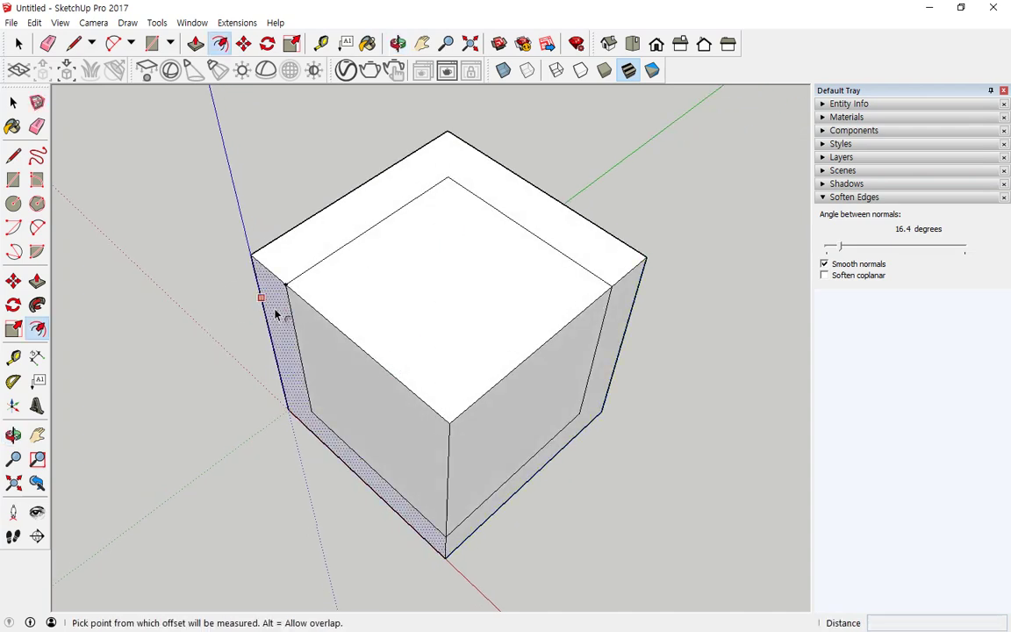
left_click(404, 287)
type("100")
key("Return")
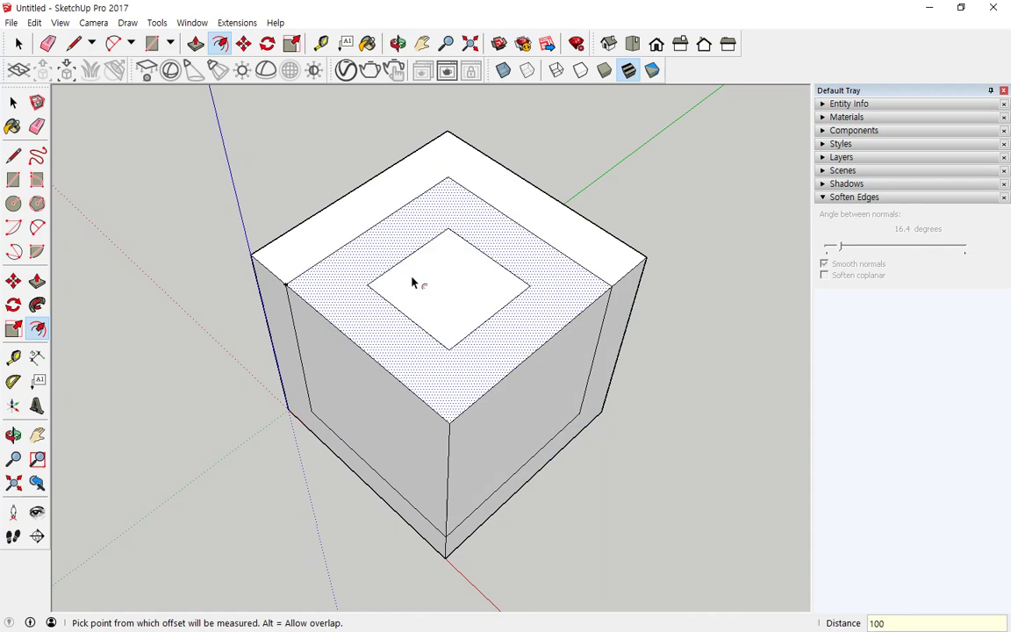
Offset the inner square boundaries on the front and side faces inward by 100 mm each
middle_click_drag(413, 283, 402, 331)
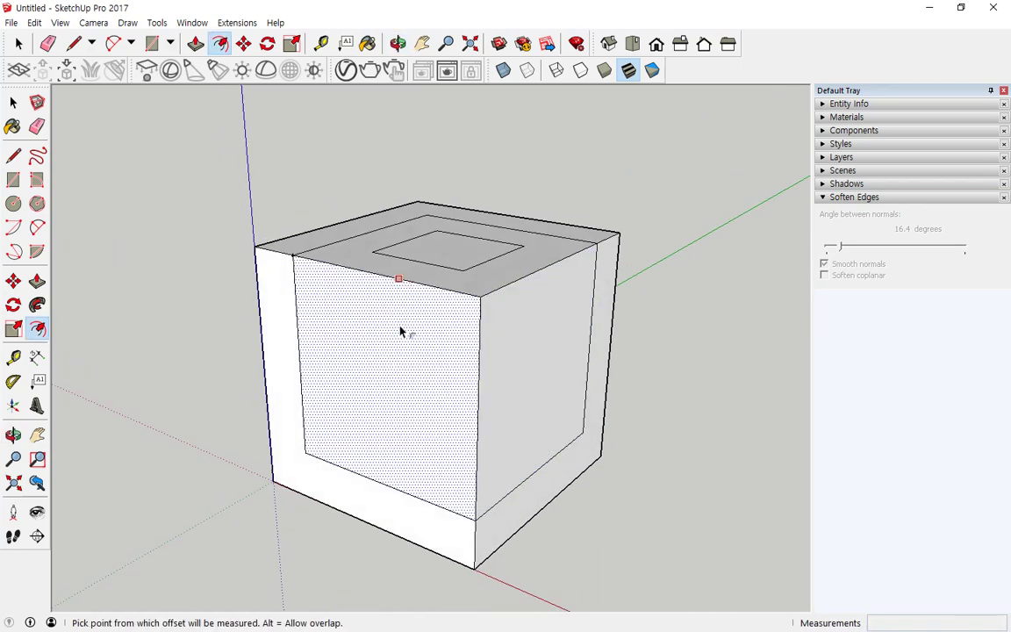
left_click(401, 333)
key("Return")
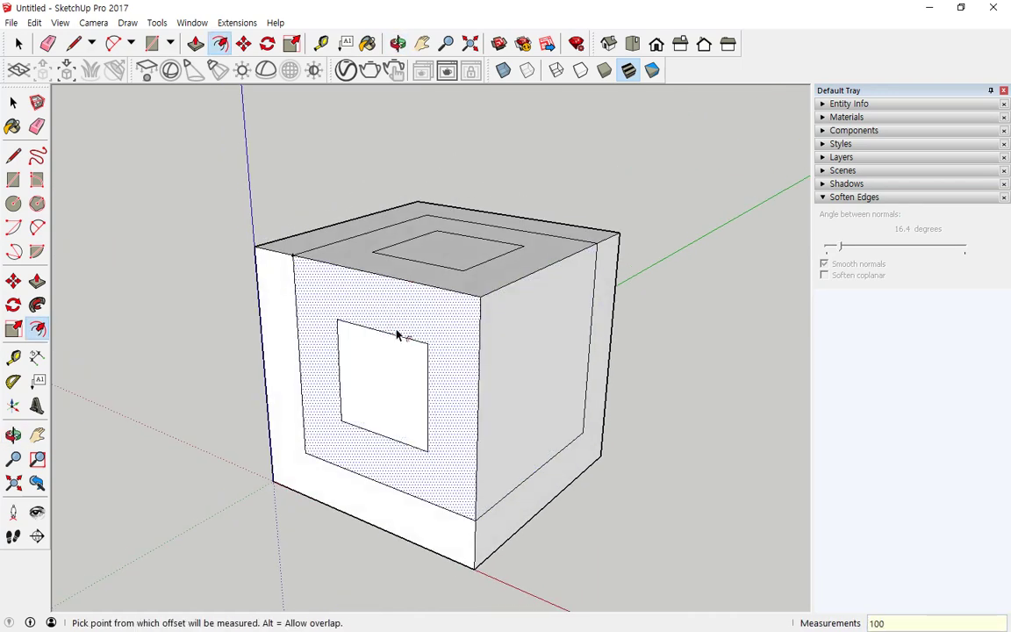
middle_click_drag(510, 368, 542, 366)
left_click(537, 361)
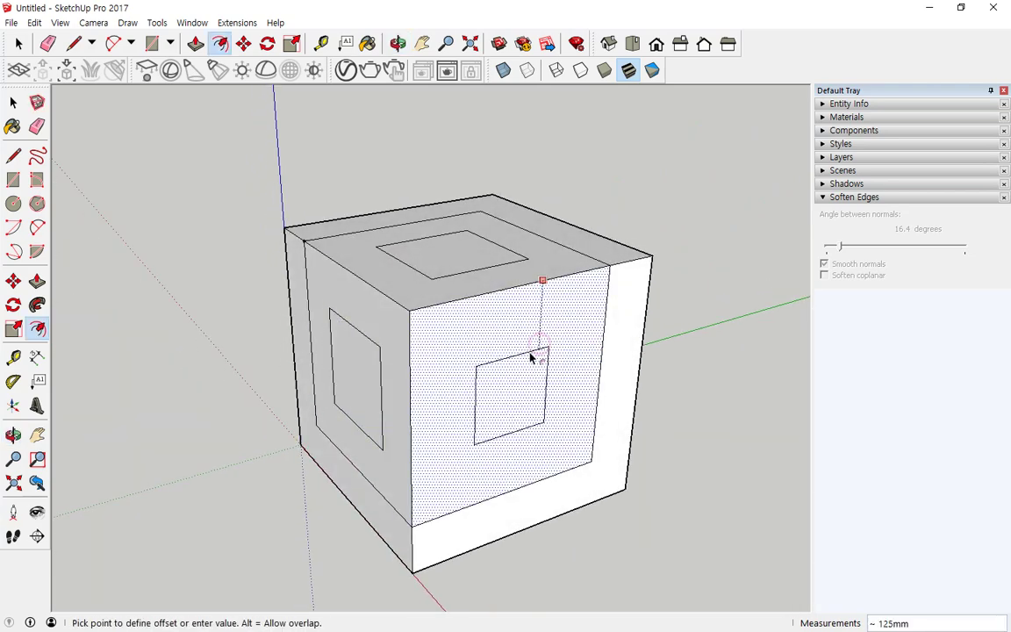
type("100")
key("Return")
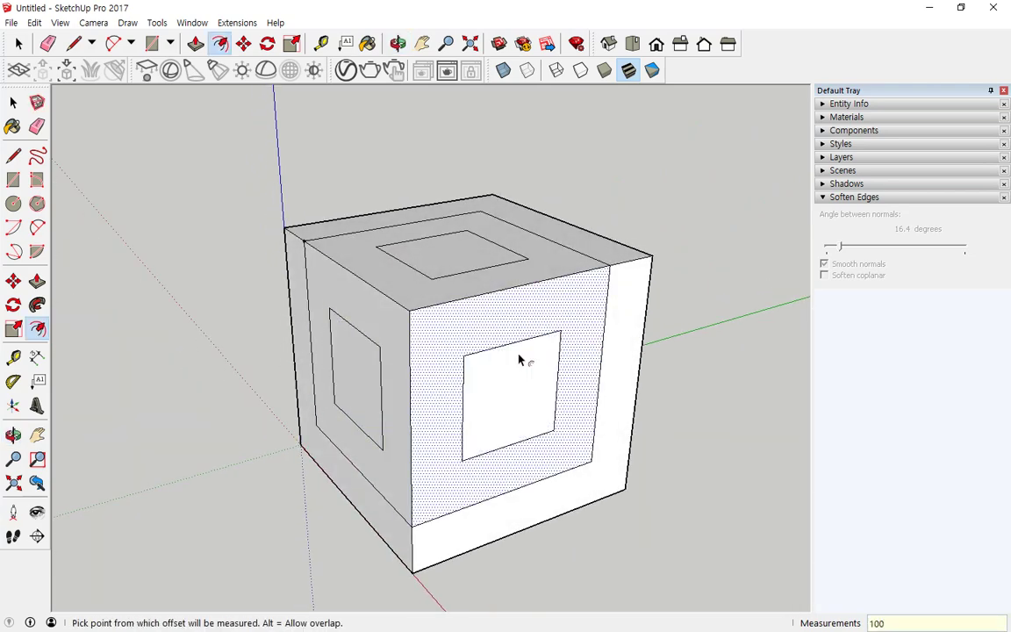
key("space")
left_click(214, 202)
middle_click_drag(214, 203, 351, 344)
left_click(286, 300)
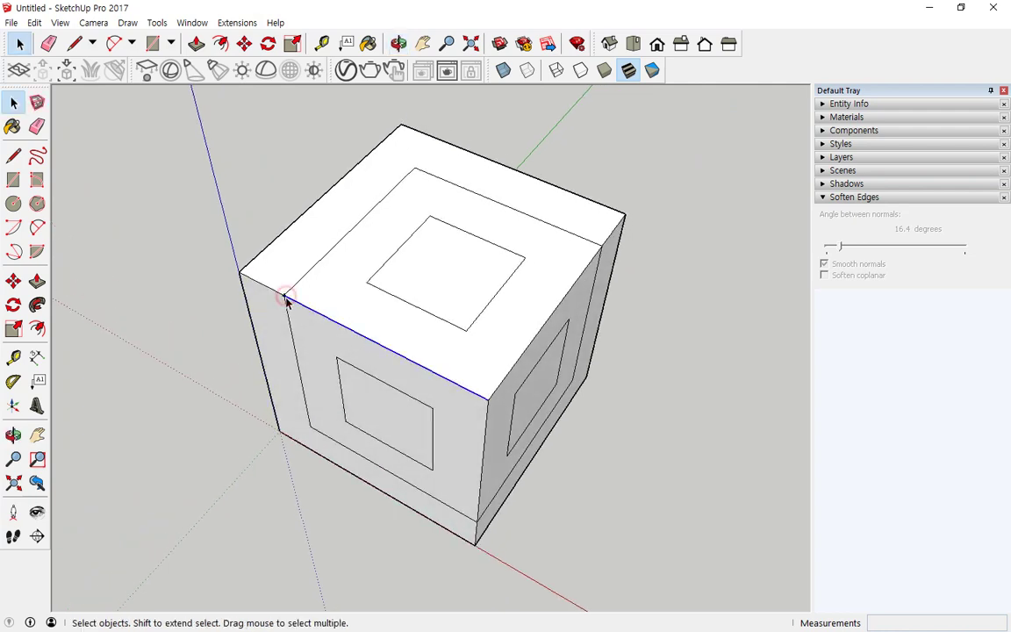
left_click(178, 332)
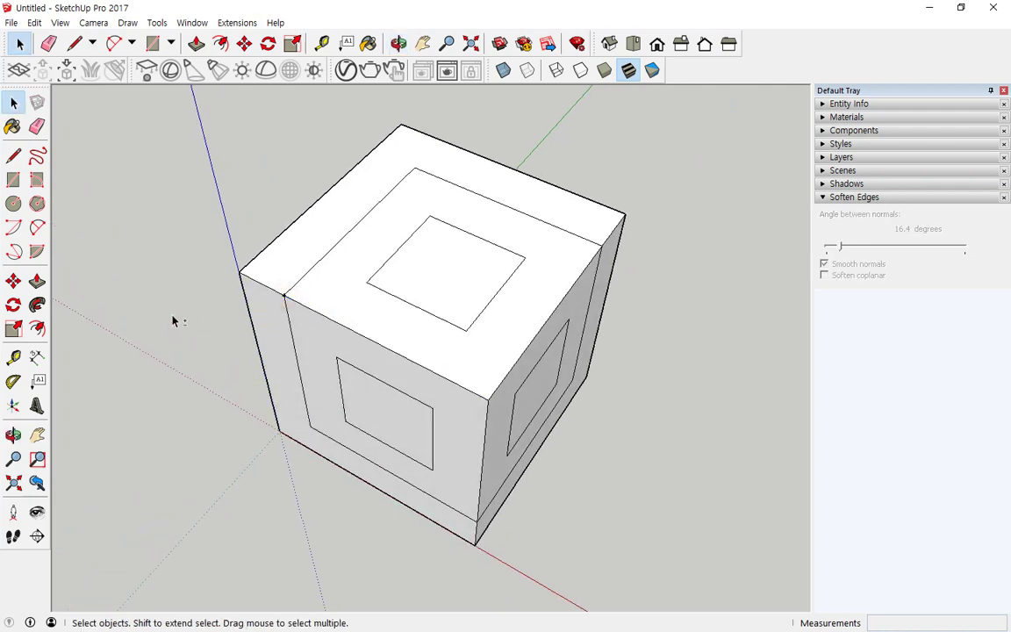
scroll(268, 313, "up", 3)
mouse_move(298, 279)
left_mouse_down()
mouse_move(369, 209)
mouse_move(364, 235)
left_mouse_up()
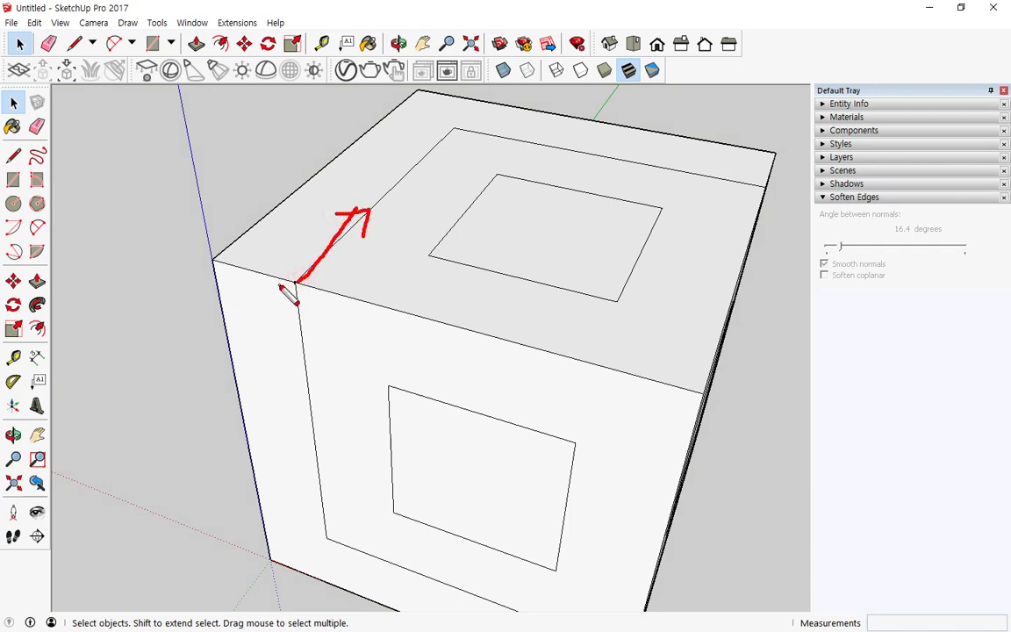
mouse_move(273, 281)
left_mouse_down()
mouse_move(313, 287)
mouse_move(314, 297)
mouse_move(297, 312)
mouse_move(273, 282)
left_mouse_up()
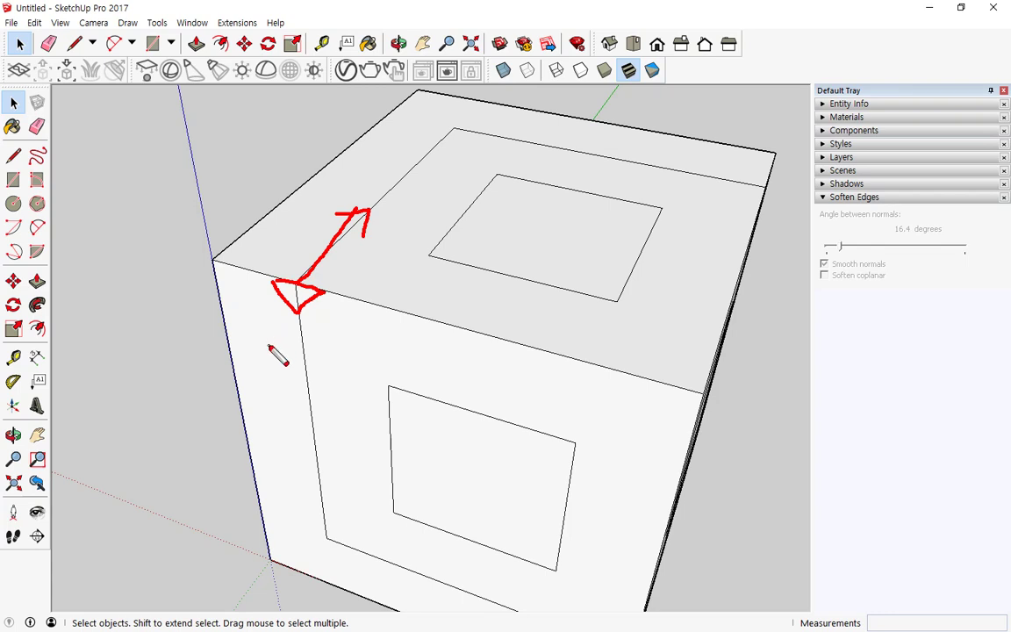
key("Escape")
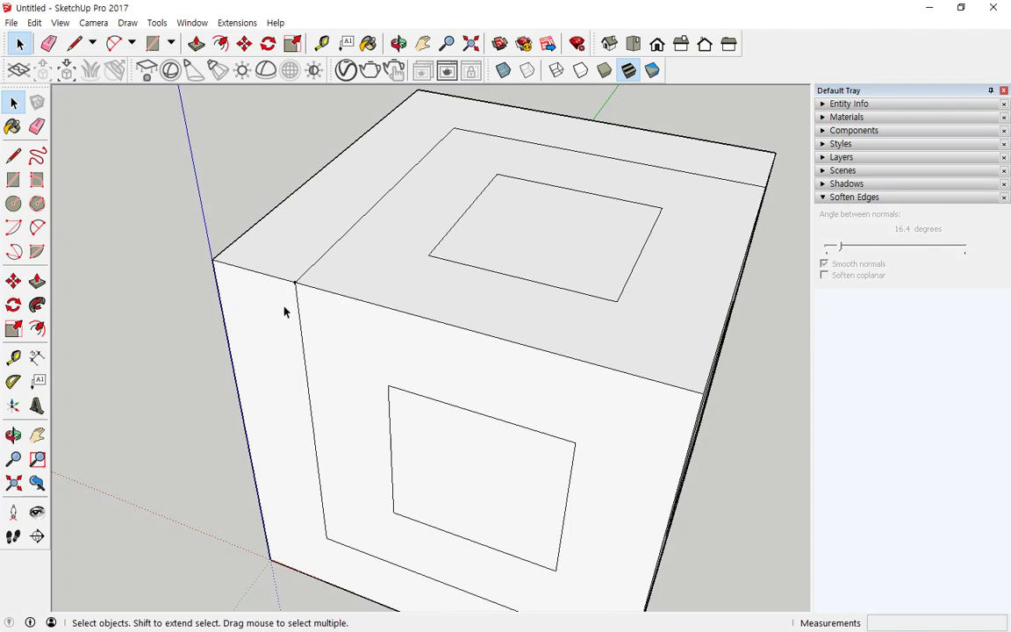
key("ctrl+2")
mouse_move(294, 282)
left_mouse_down()
mouse_move(255, 280)
mouse_move(314, 286)
mouse_move(288, 291)
mouse_move(289, 340)
left_mouse_up()
key("Escape")
Draw a horizontal line about 40 mm long on the front face's outer border strip near the upper corner, and a 20 mm vertical line down from its midpoint
scroll(302, 282, "up", 1)
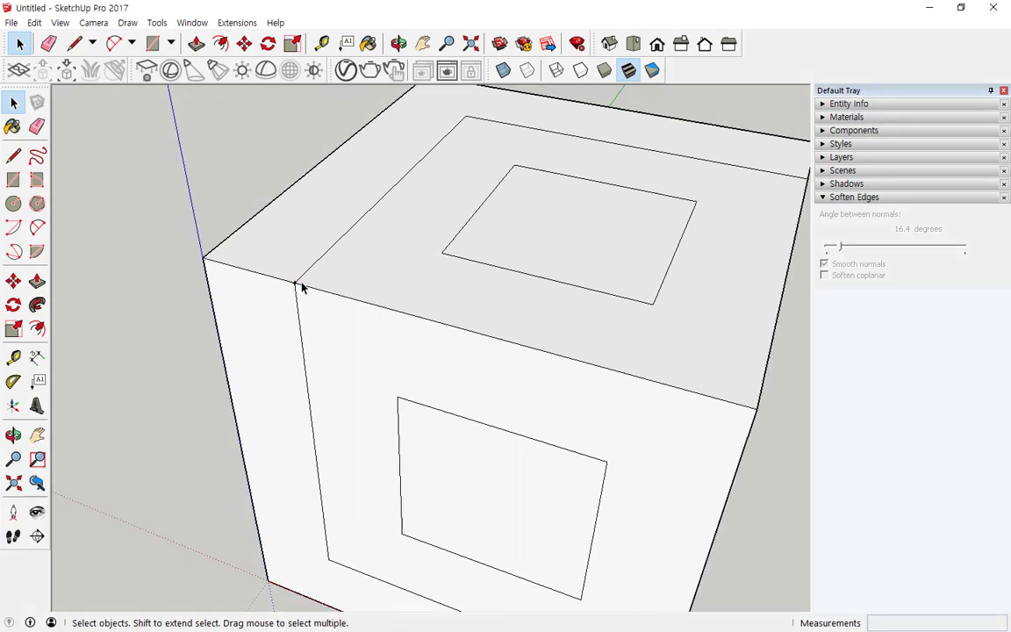
scroll(301, 285, "up", 2)
left_click(13, 155)
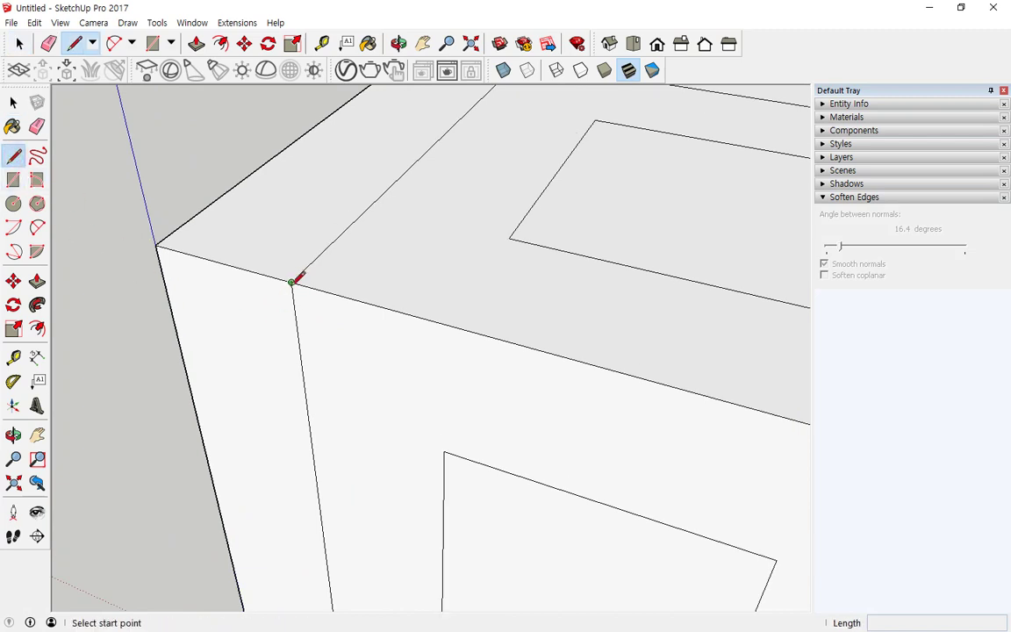
left_click(259, 316)
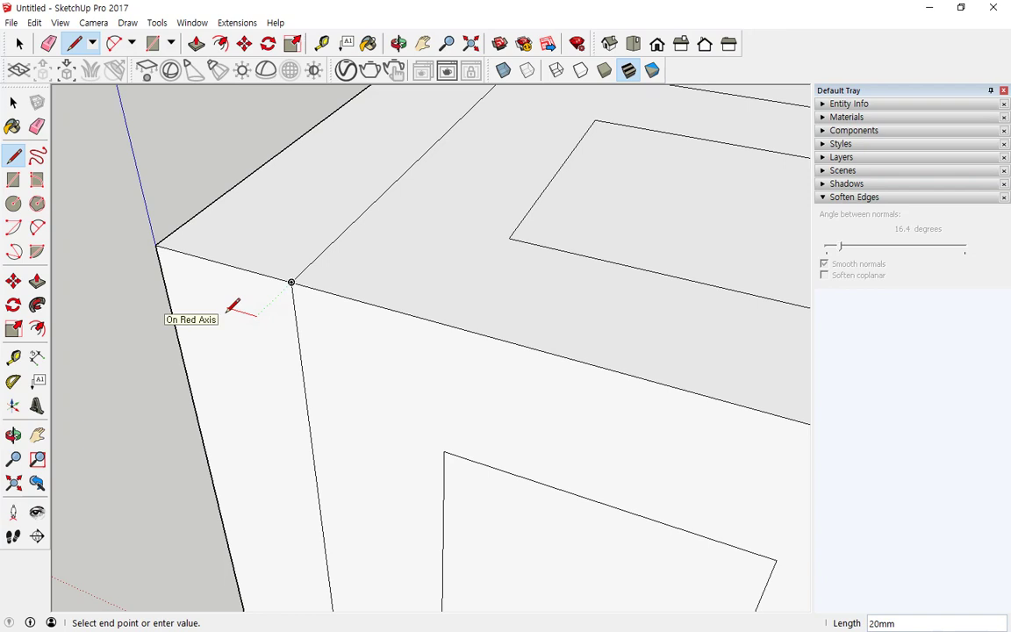
left_click(226, 308)
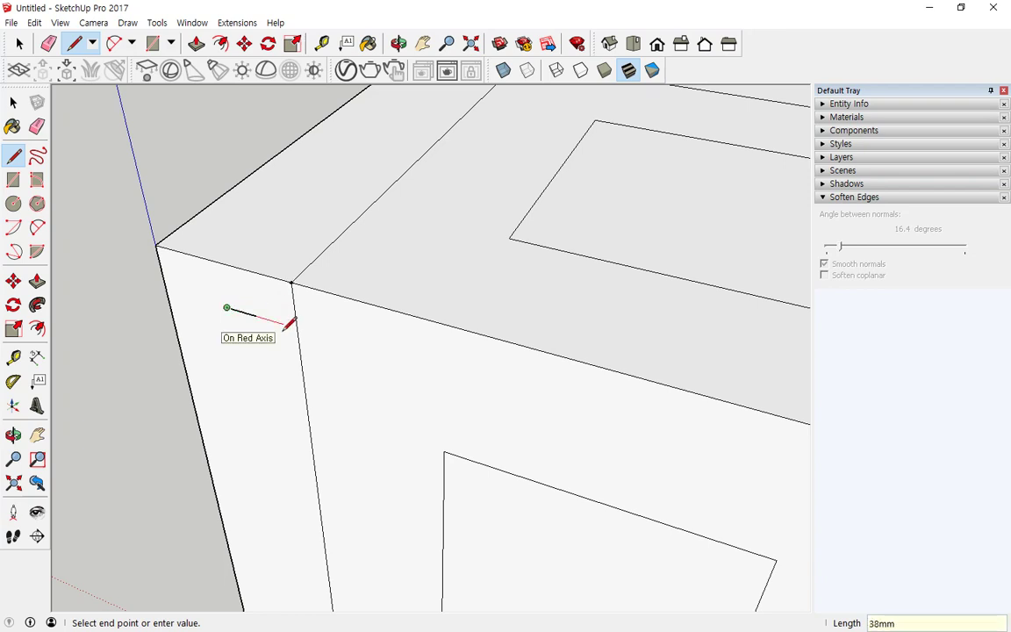
key("Escape")
left_click(256, 316)
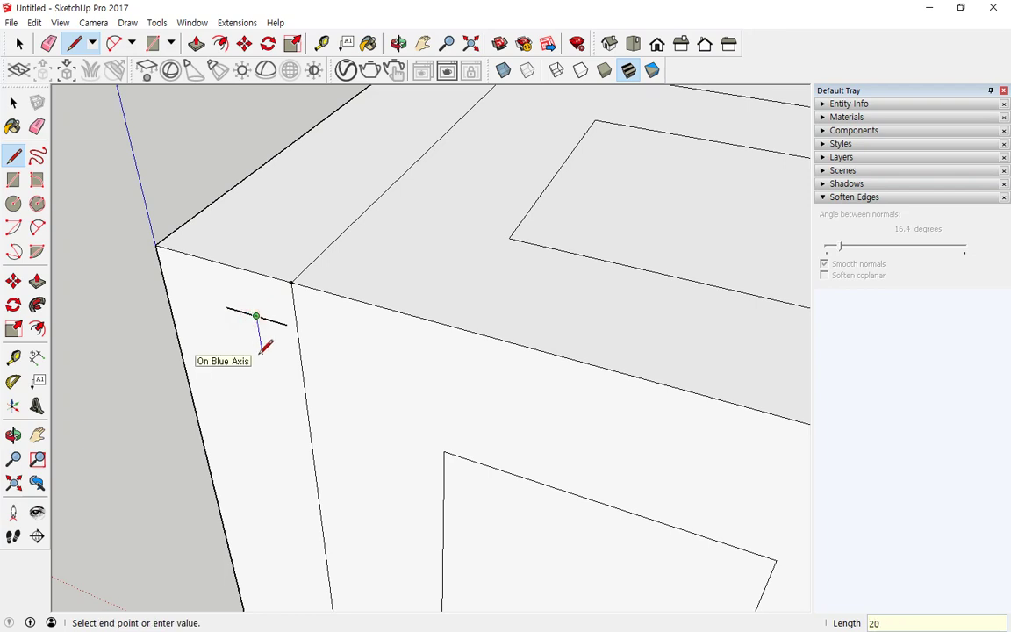
key("Return")
Join both ends of the horizontal line to the lower point to close a triangle, and delete the vertical line inside it
left_click(286, 326)
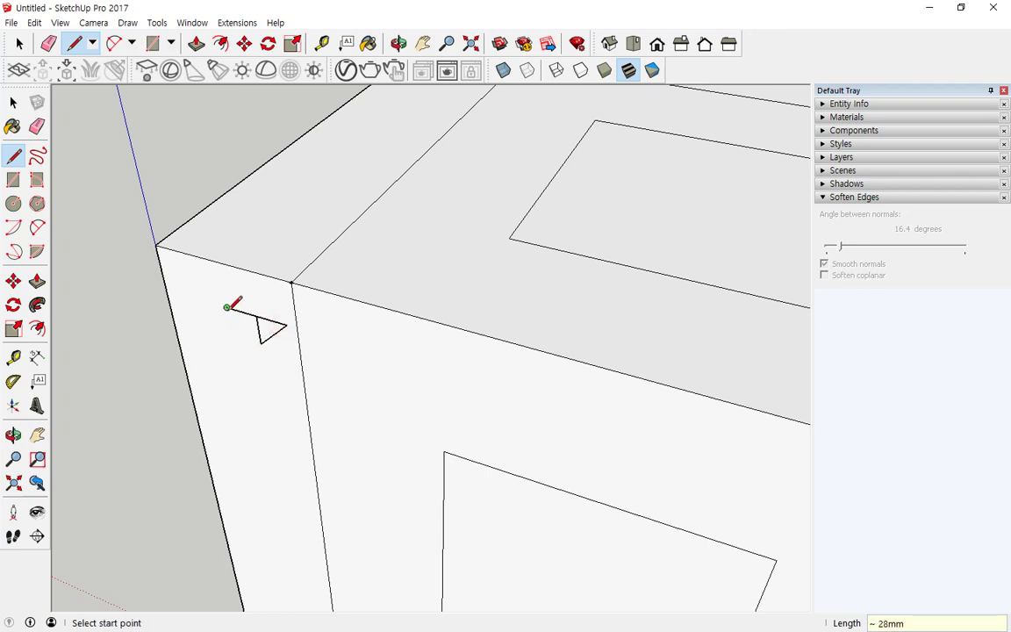
left_click(227, 309)
left_click(260, 343)
key("space")
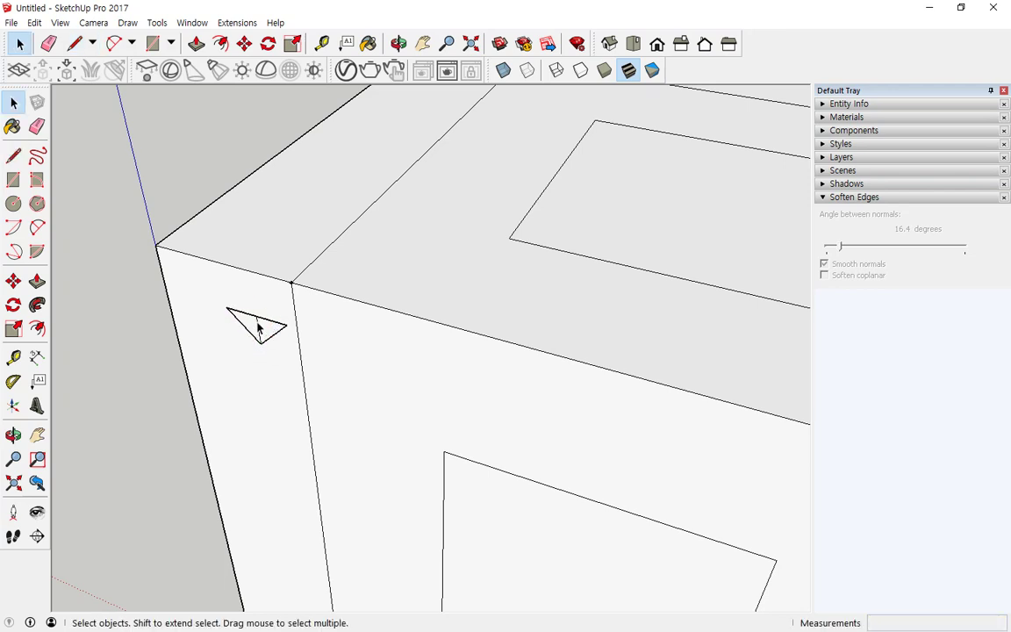
key("Delete")
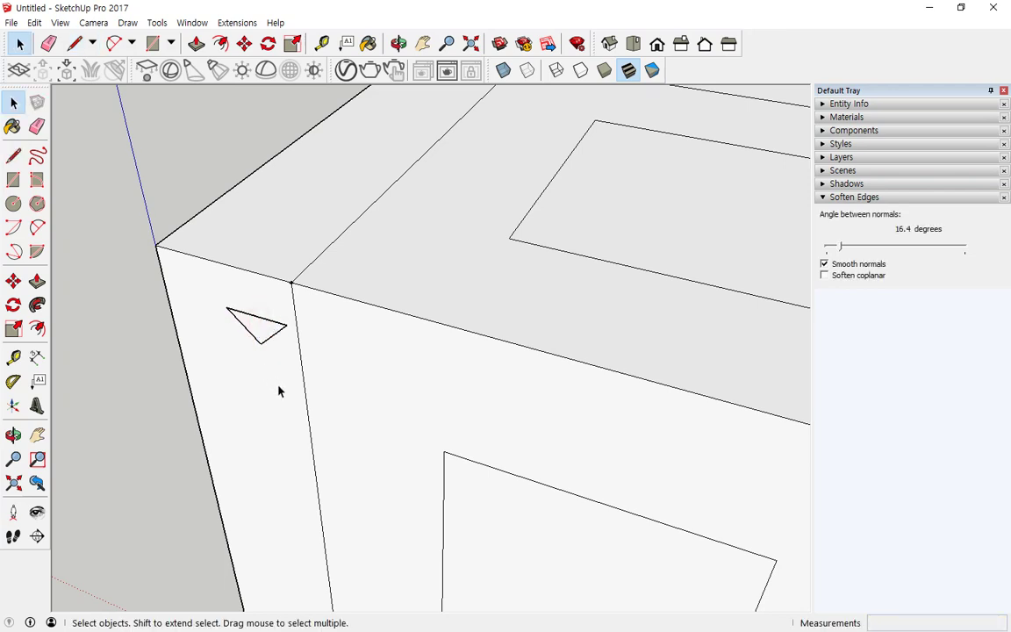
middle_click_drag(333, 355, 224, 399)
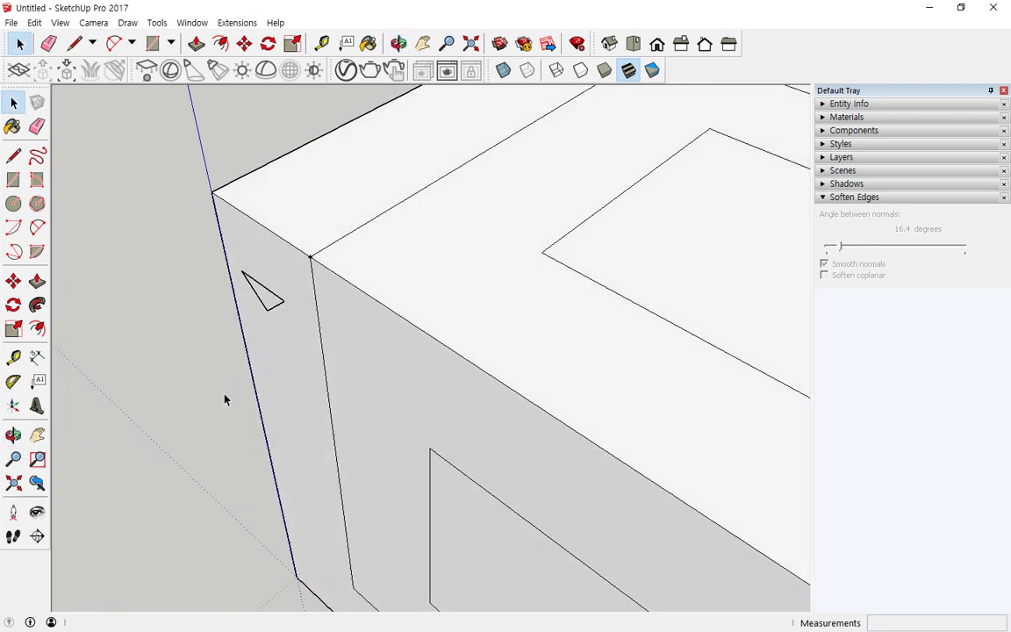
double_click(337, 242)
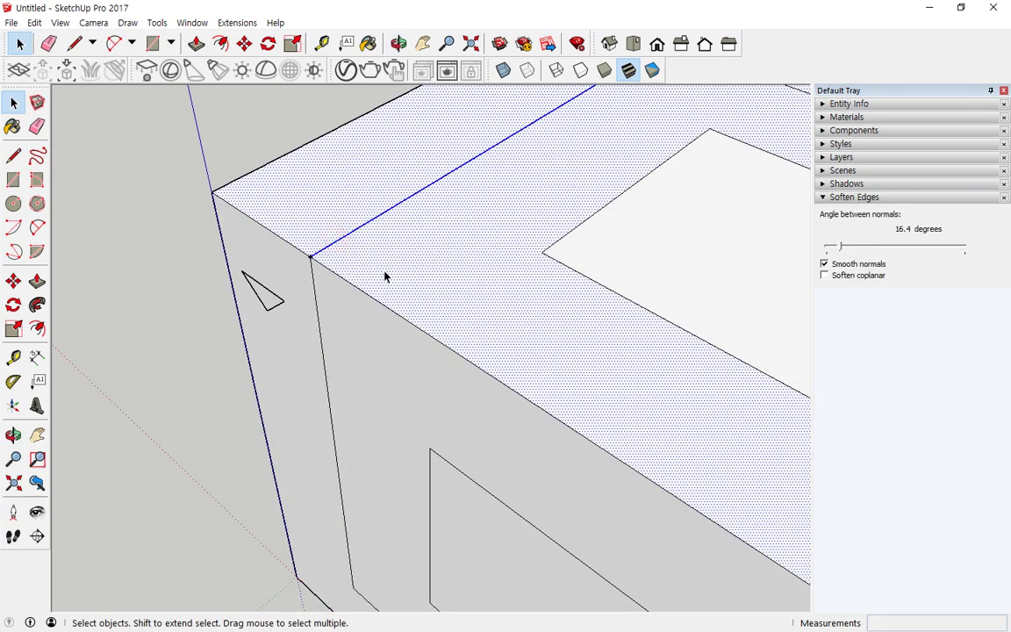
scroll(386, 274, "down", 3)
left_click(247, 173)
Select the six connected outer offset edges running across the top, side and front faces as a sweep path
scroll(259, 170, "down", 1)
middle_click_drag(260, 172, 278, 261)
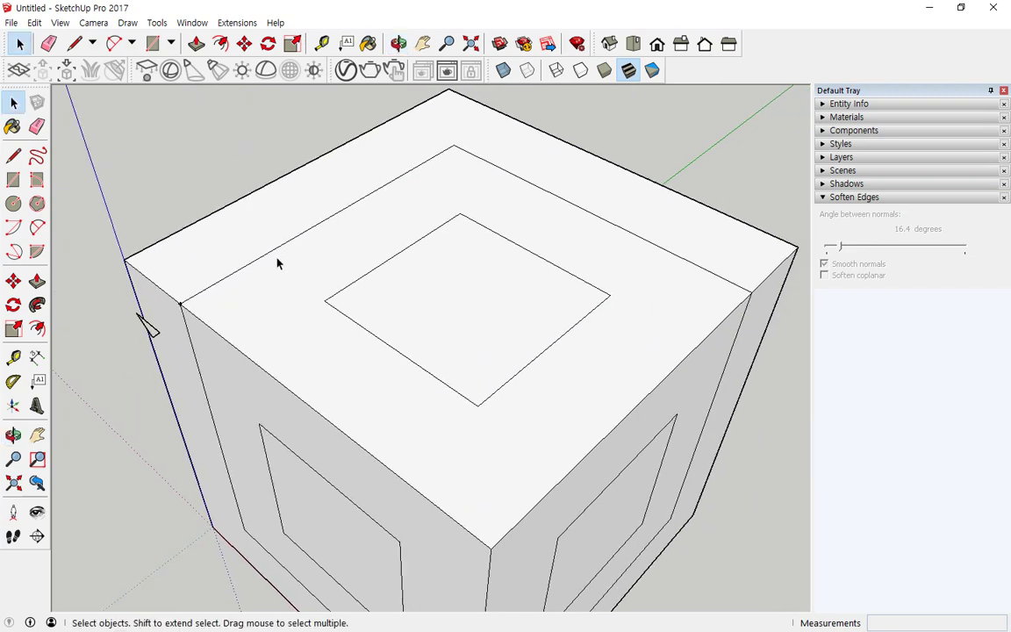
left_click(278, 250)
left_click(626, 233, "shift")
scroll(614, 263, "down", 2)
middle_click_drag(605, 319, 693, 380)
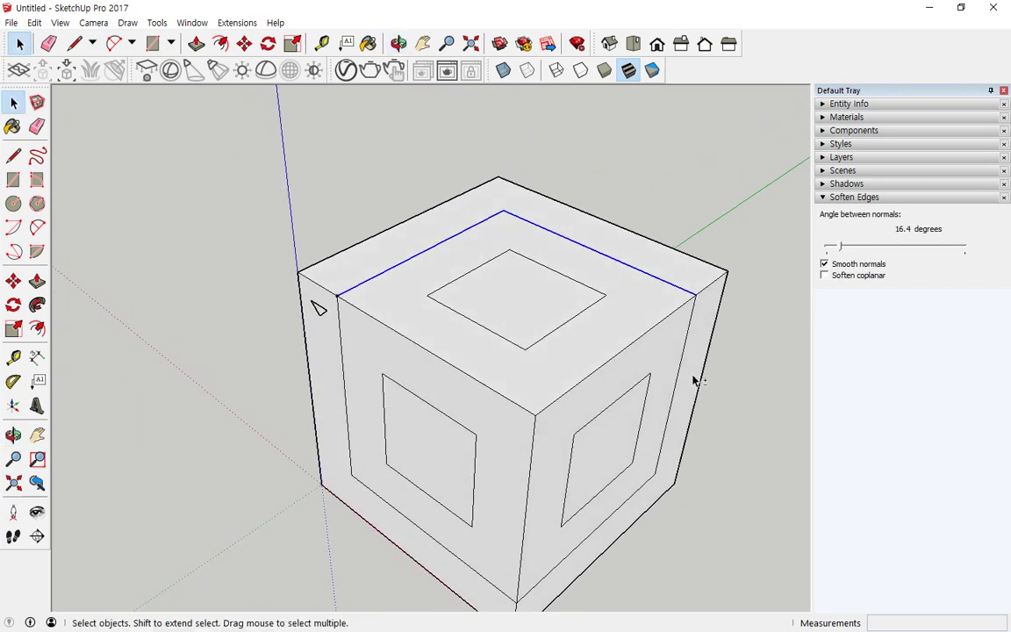
left_click(677, 377, "shift")
left_click(605, 520, "shift")
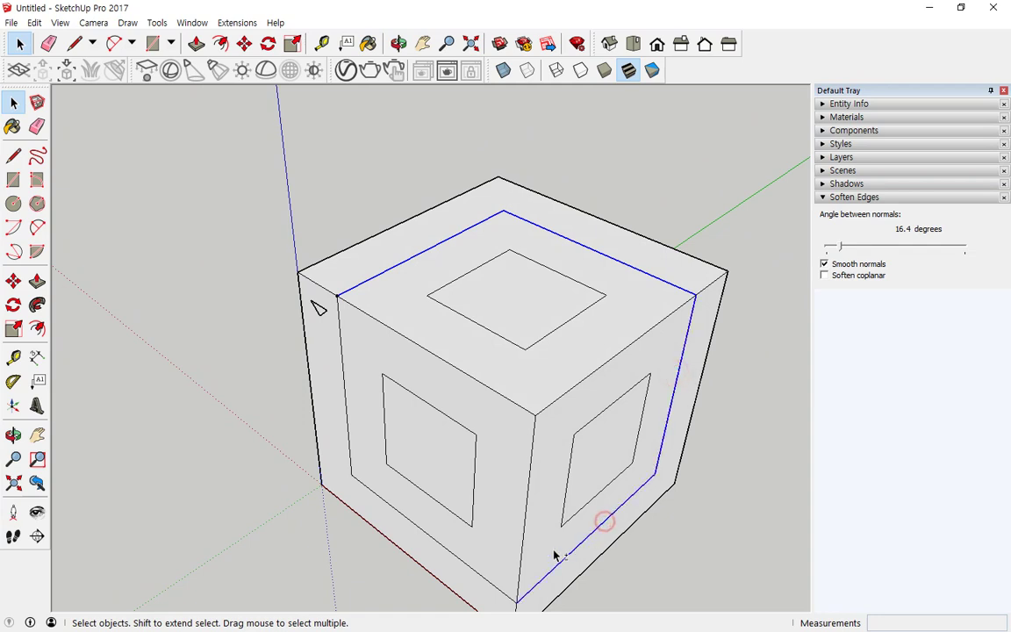
left_click(391, 510, "shift")
left_click(348, 418, "shift")
left_click(348, 411, "shift")
left_click(353, 460, "shift")
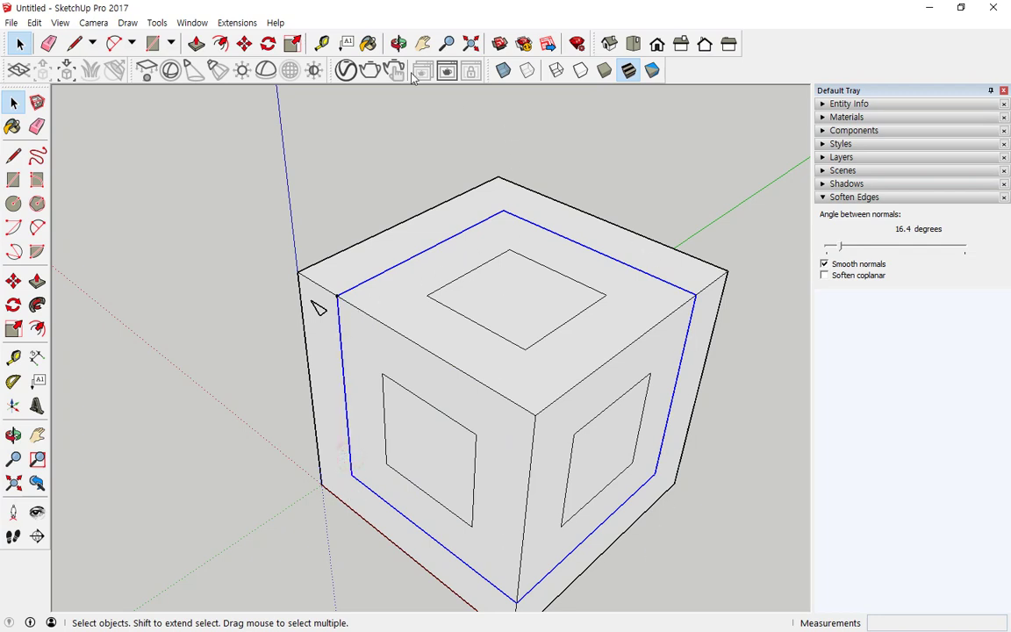
Try sweeping the small triangle along the selected edges with Follow Me, and undo the sweep
left_click(158, 23)
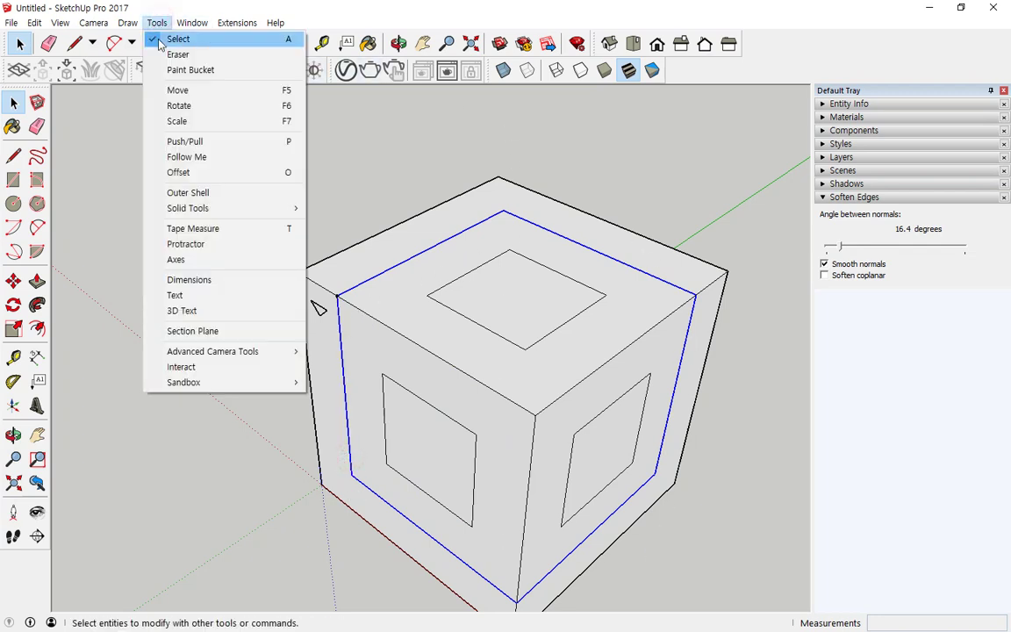
left_click(178, 158)
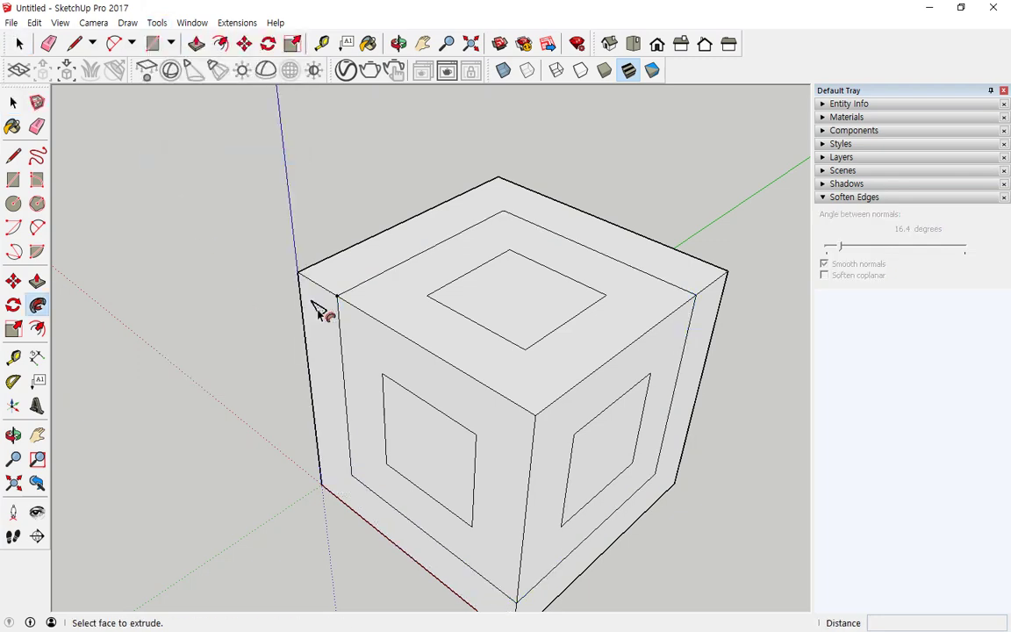
left_click(320, 310)
middle_click_drag(181, 434, 360, 344)
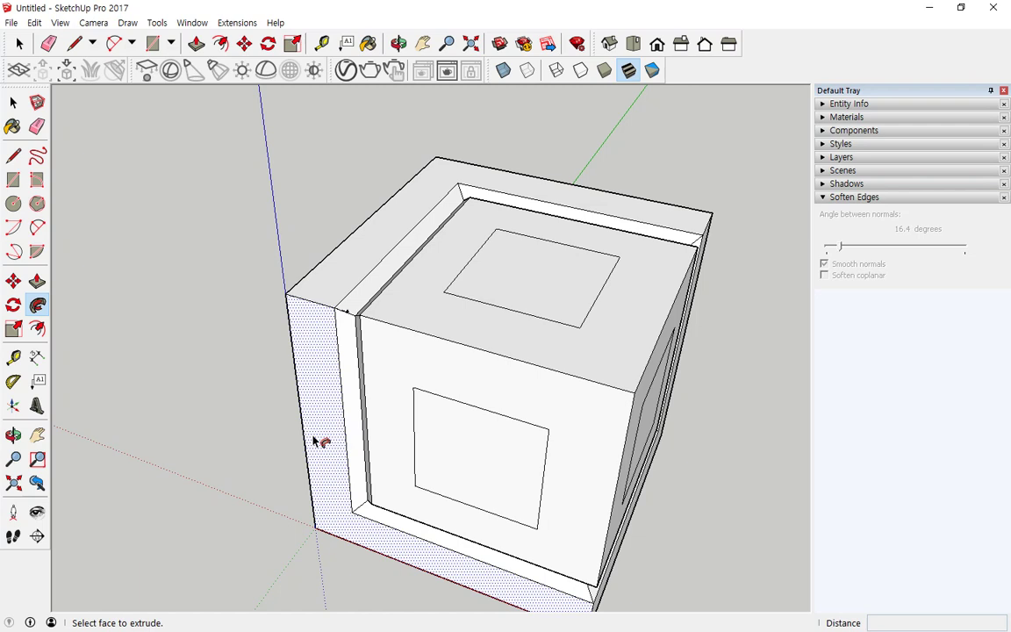
key("ctrl+z")
scroll(332, 331, "up", 3)
key("space")
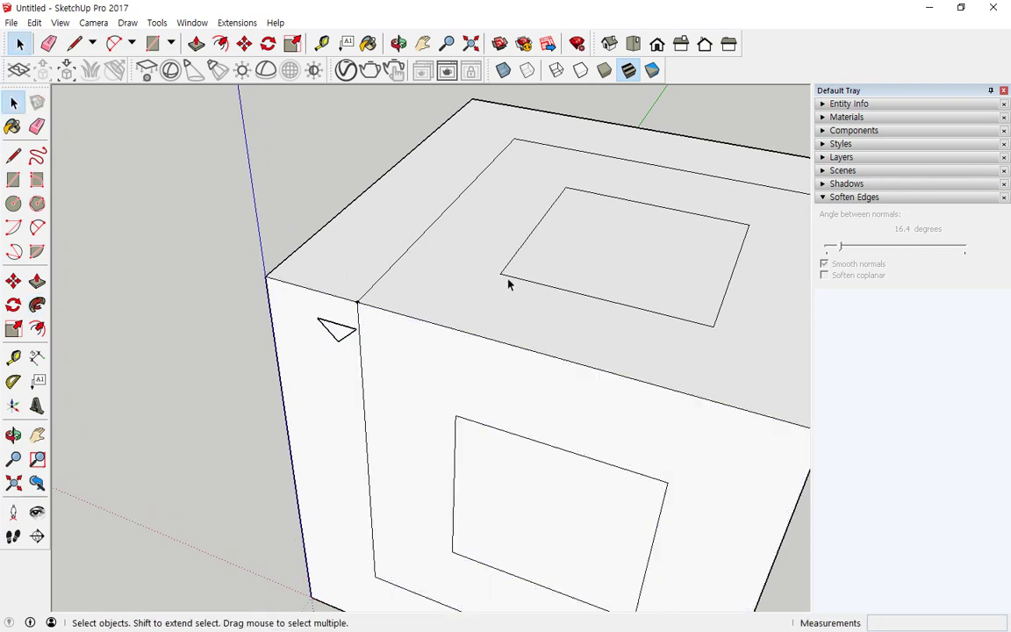
left_click_drag(501, 300, 544, 321)
left_click_drag(507, 267, 468, 337)
key("Escape")
Copy the small triangle 100 mm along the red axis, toward the middle of the front face
left_click(334, 332)
left_click(13, 281)
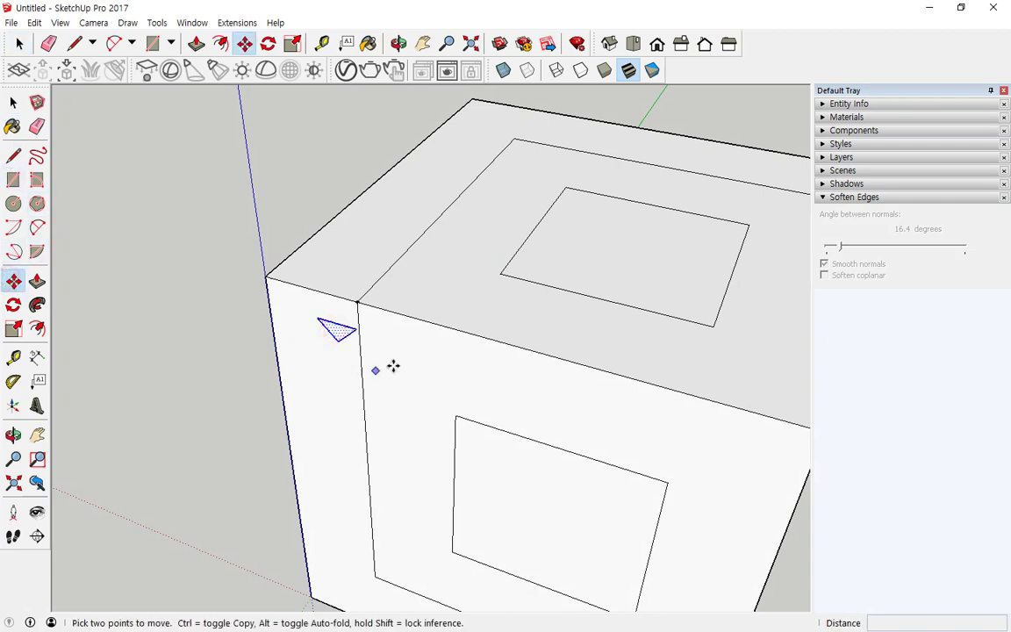
left_click(357, 332)
key("ctrl")
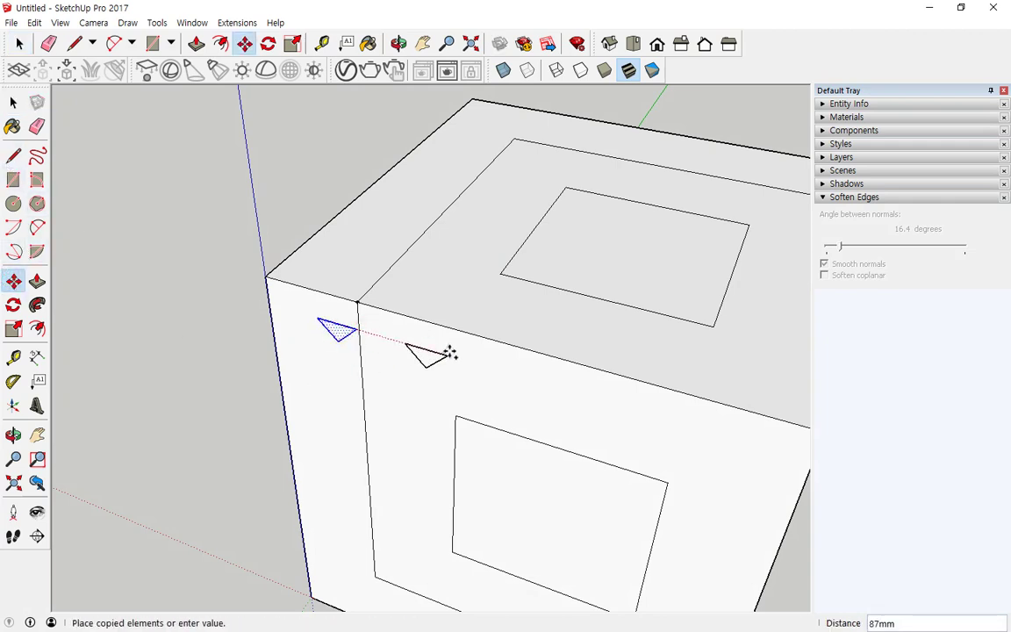
type("100")
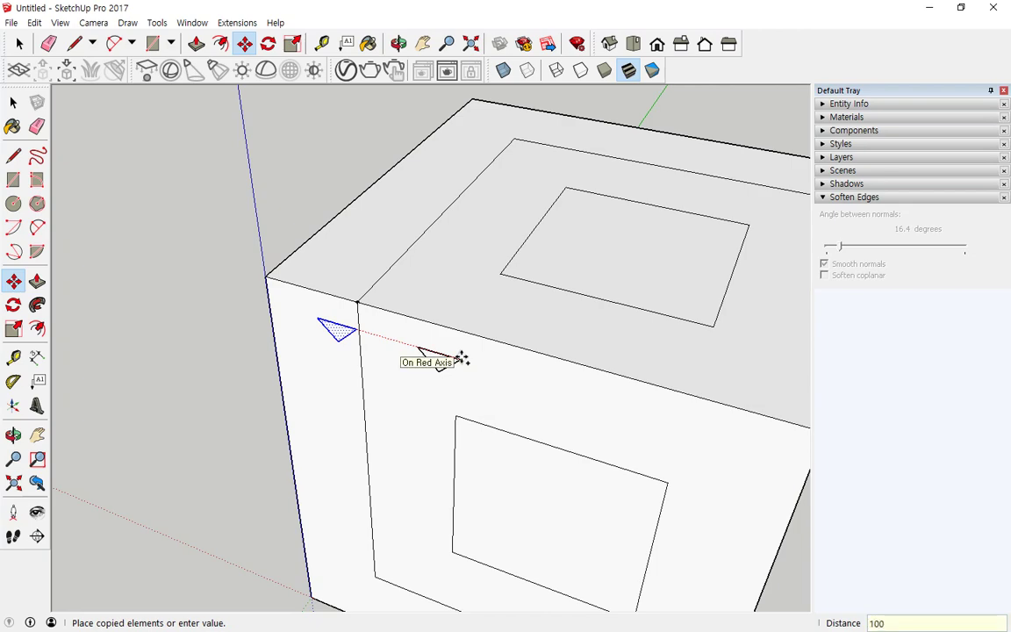
key("Return")
Select the closed loop of six outer offset edges on the top, side and front faces
middle_click_drag(440, 354, 316, 381)
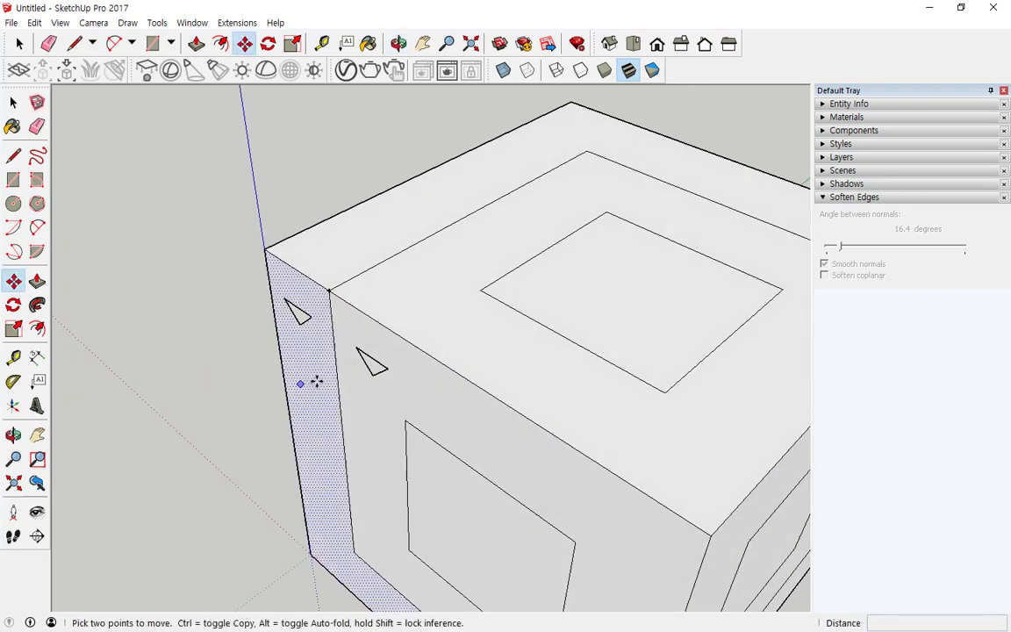
key("space")
left_click(343, 285)
middle_click_drag(412, 292, 712, 223)
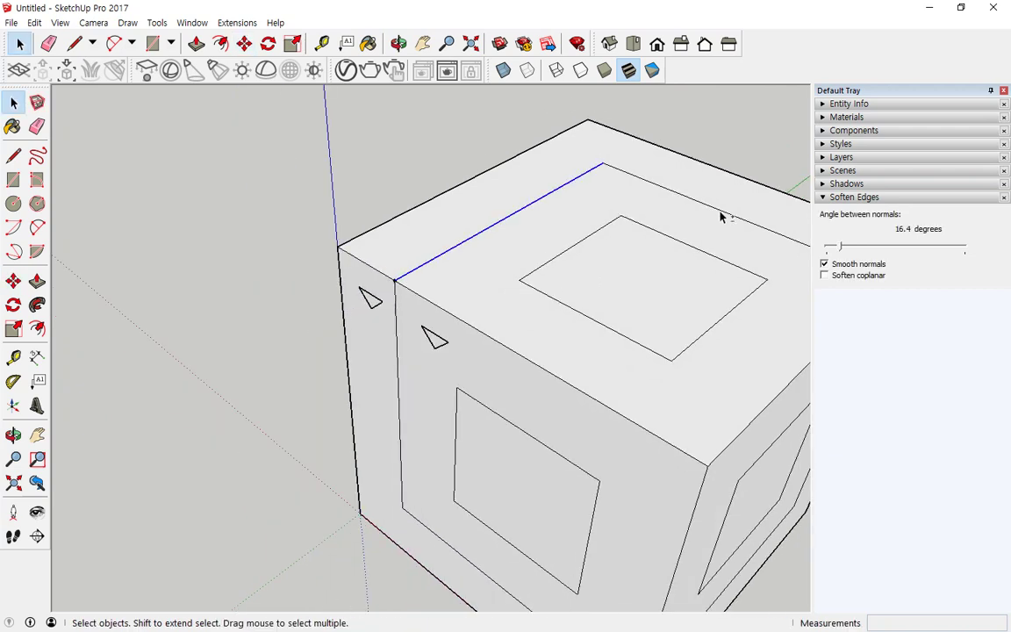
scroll(726, 356, "down", 2)
middle_click_drag(727, 357, 651, 321)
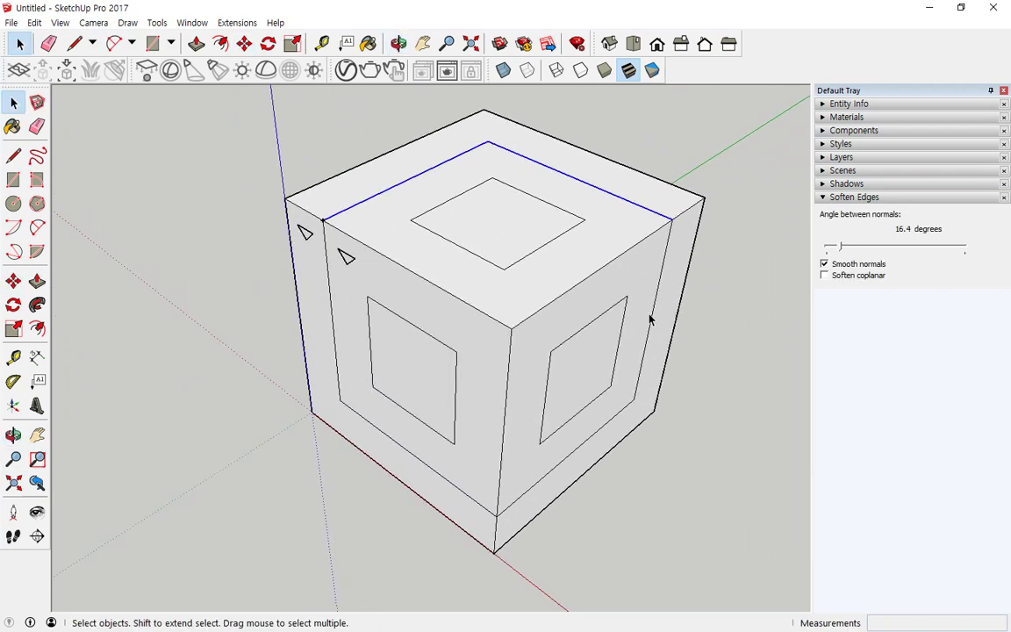
left_click(655, 316, "shift")
left_click(591, 439, "shift")
left_click(432, 472, "shift")
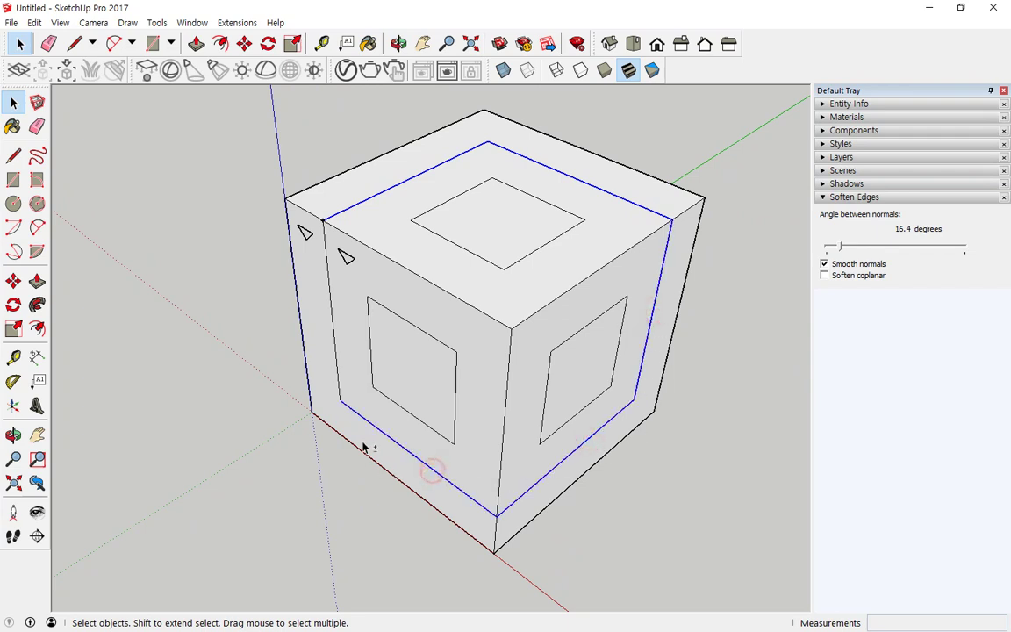
left_click(338, 376, "shift")
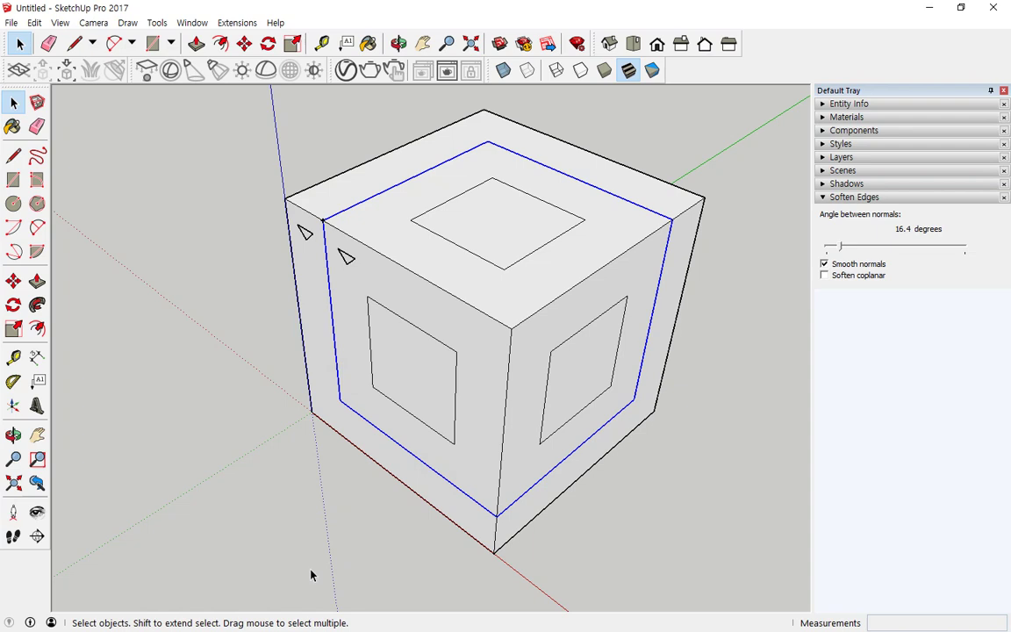
Sweep the original triangle on the outer border strip along the selected loop with Follow Me
left_click(193, 22)
mouse_move(155, 22)
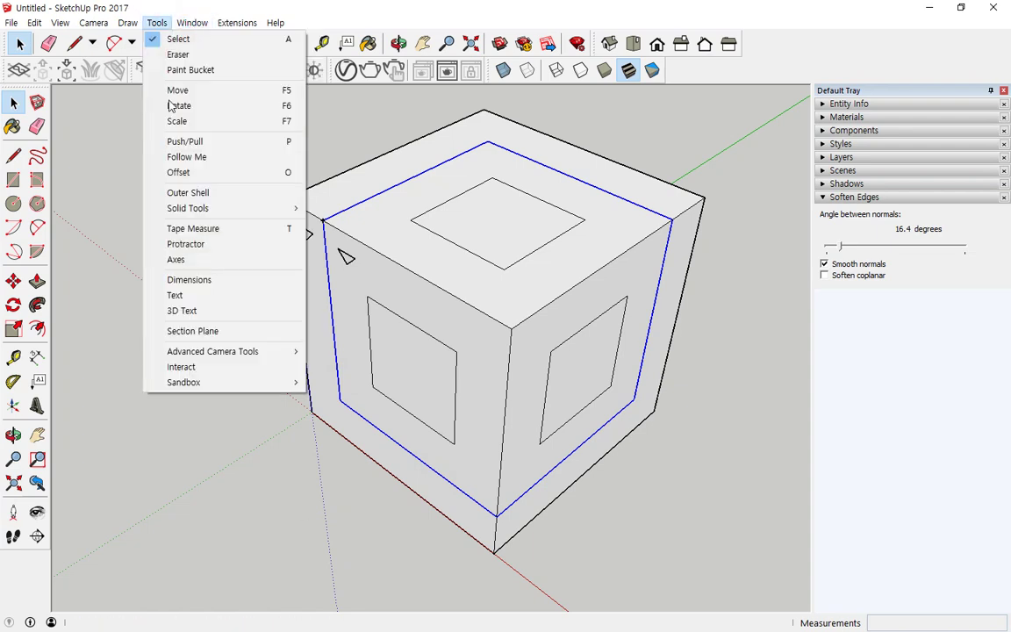
left_click(182, 158)
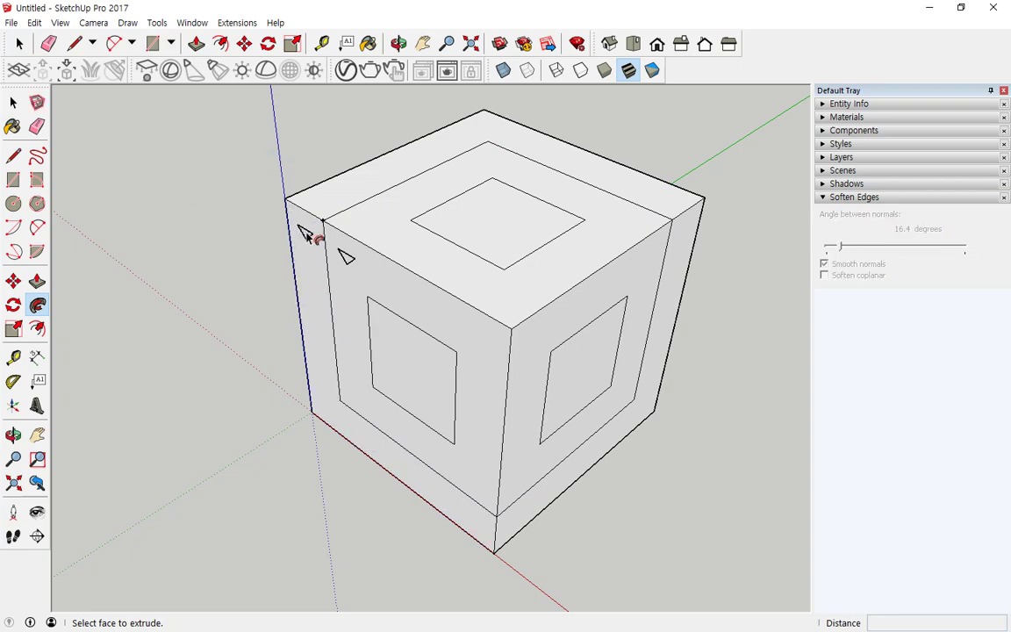
left_click(300, 230)
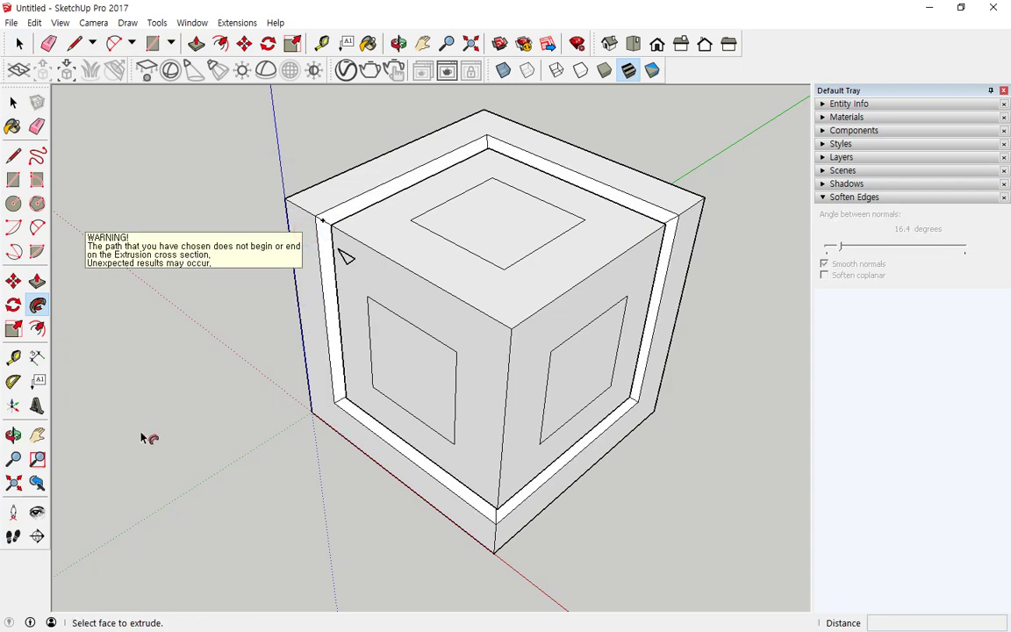
scroll(402, 230, "up", 2)
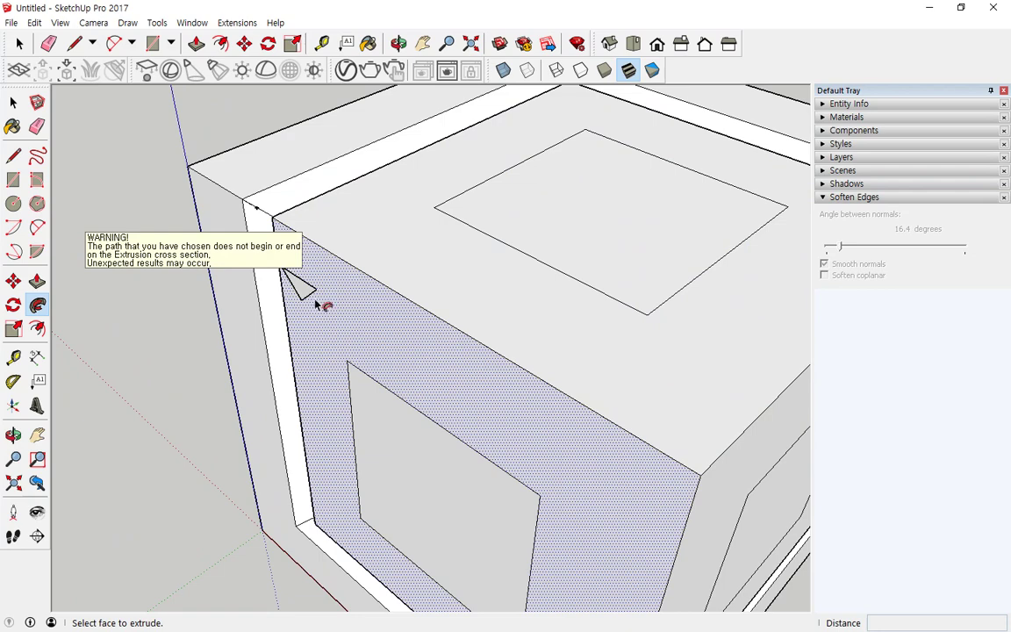
left_click_drag(292, 263, 305, 283)
mouse_move(351, 364)
left_mouse_down()
mouse_move(478, 443)
mouse_move(401, 429)
left_mouse_up()
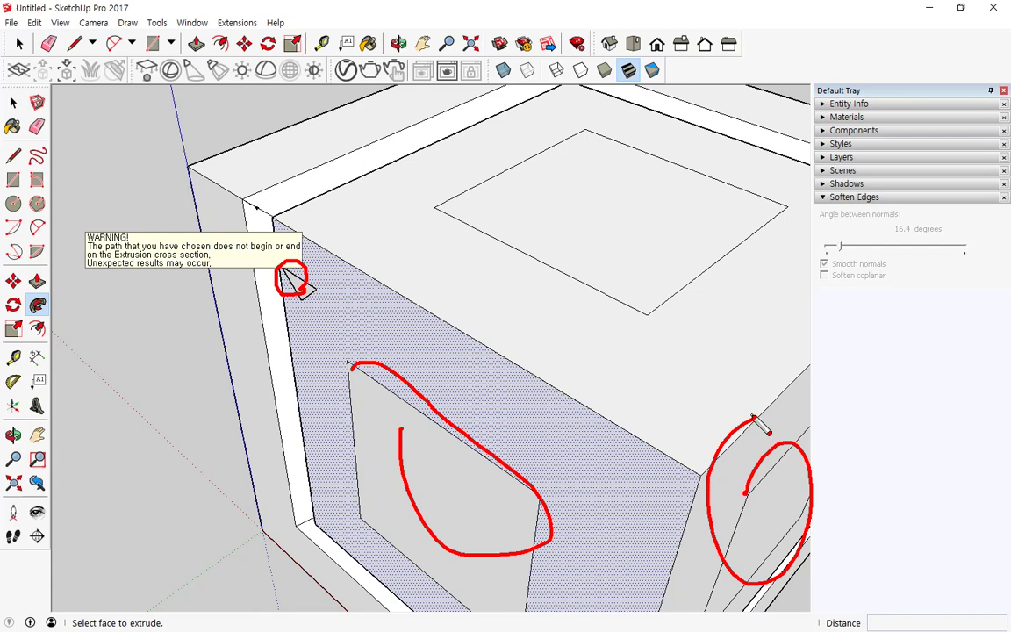
key("Escape")
Copy the remaining triangle on the front face 100 mm straight down along the blue axis
key("space")
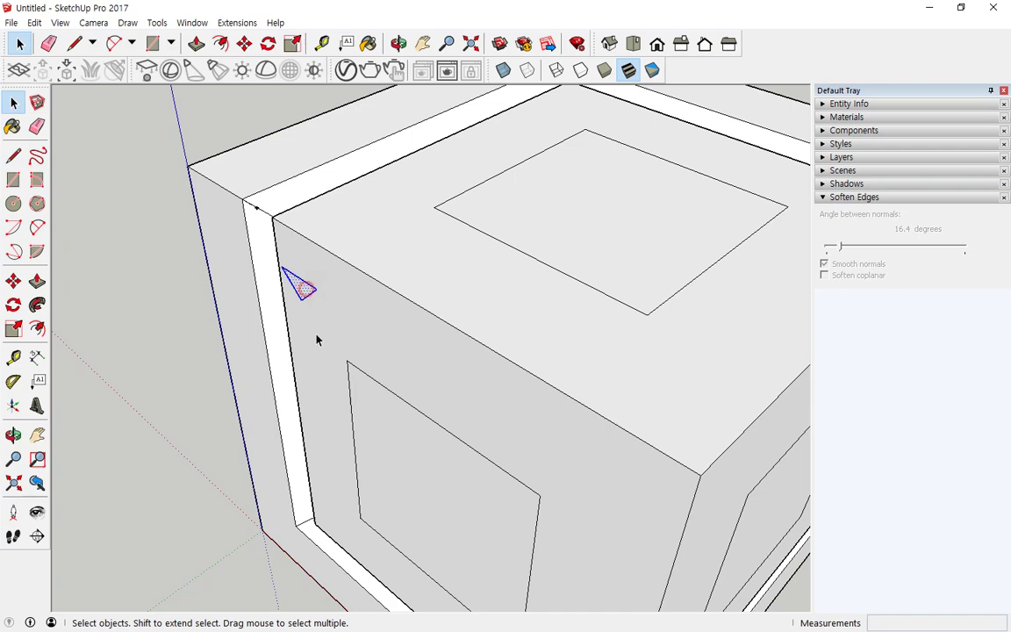
left_click(13, 281)
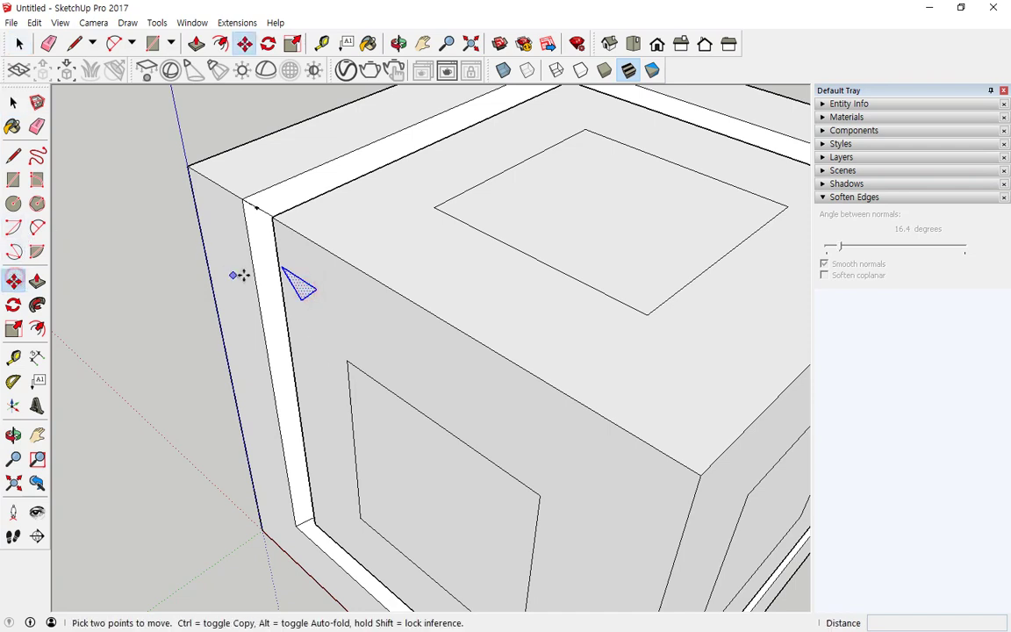
left_click(300, 283)
key("ctrl")
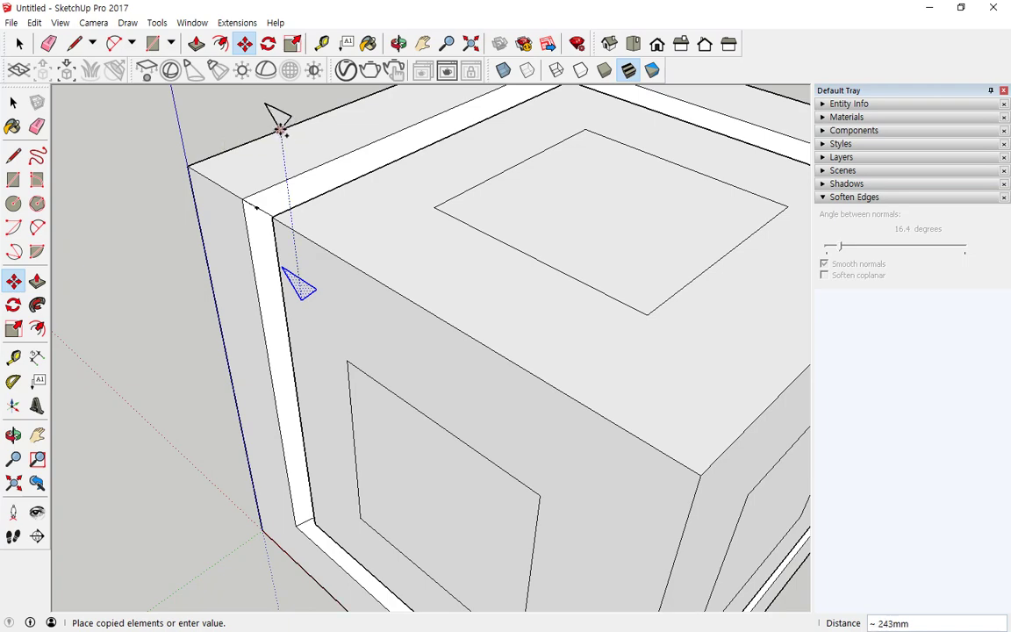
type("-100")
key("Return")
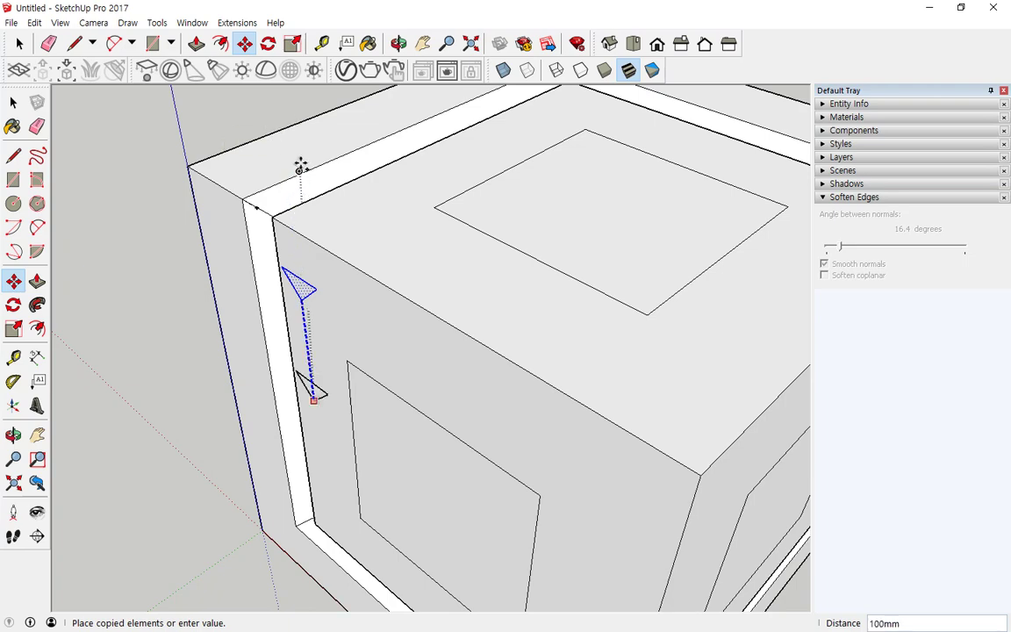
Copy the triangle on the front face straight down along the blue axis, placing the copy 40 mm below
type("20")
key("Return")
middle_click_drag(301, 131, 616, 217)
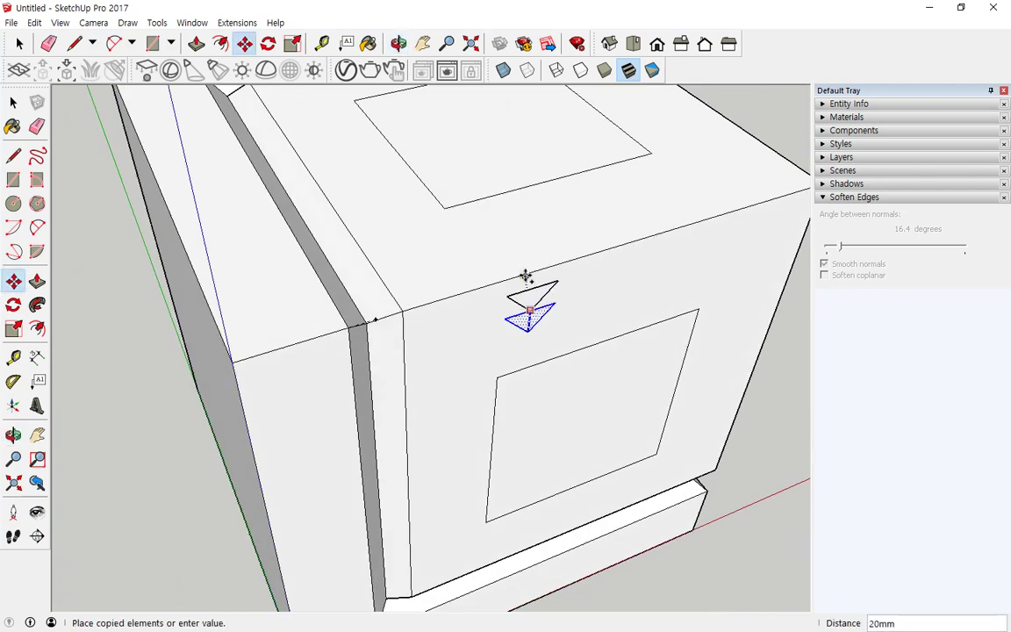
left_click(531, 373)
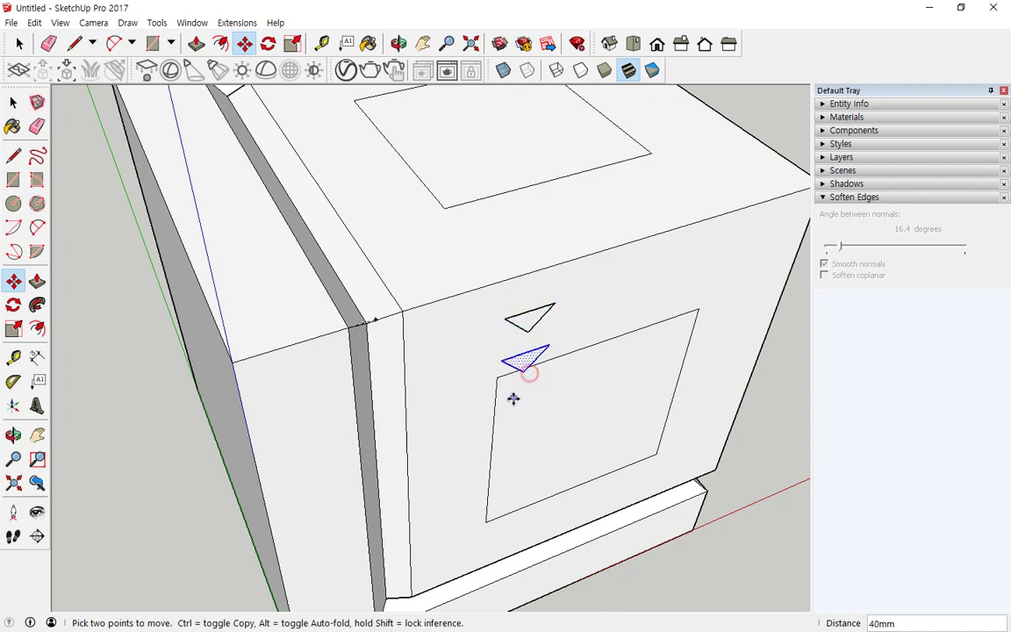
left_click(524, 371)
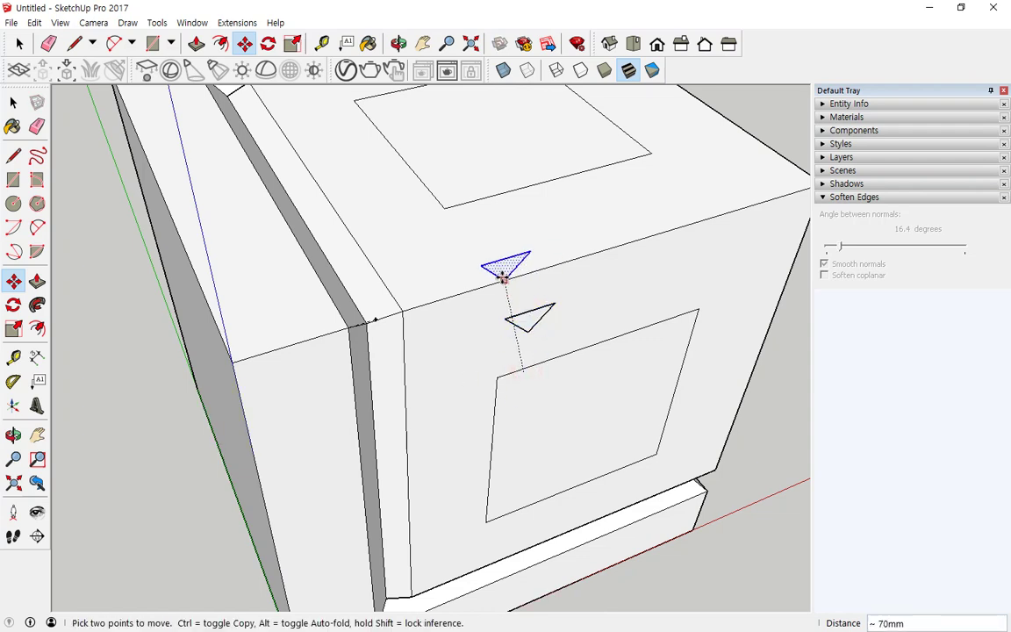
key("Escape")
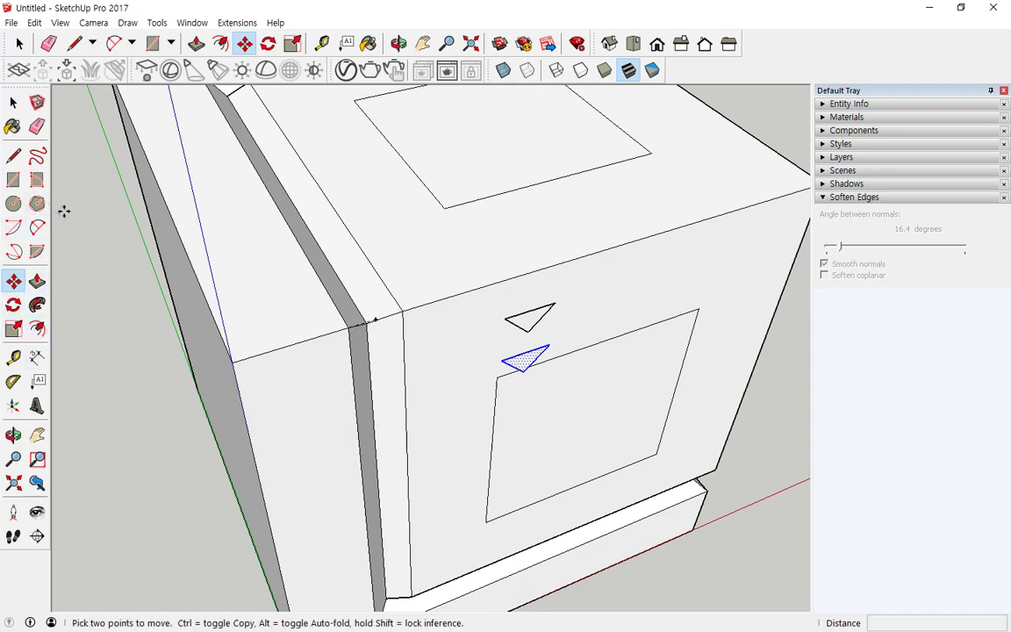
Place a guide point 100 mm along the top front edge, measured from the groove's inner corner
left_click(322, 43)
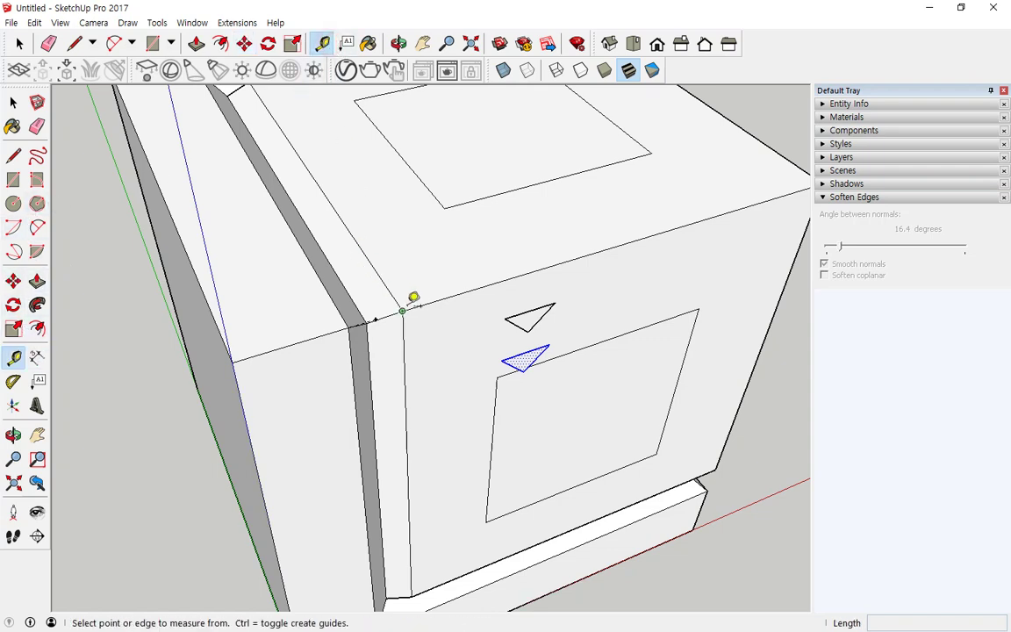
left_click(403, 310)
type("100")
key("Return")
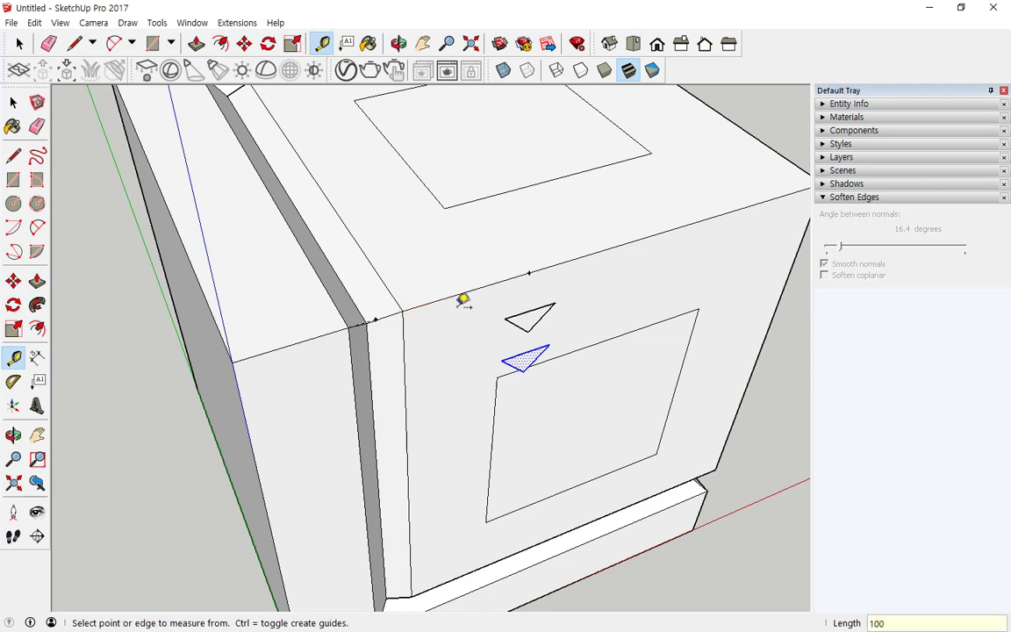
Move the lower triangle 100 mm straight up along the blue axis by its bottom tip
left_click(13, 281)
left_click(524, 371)
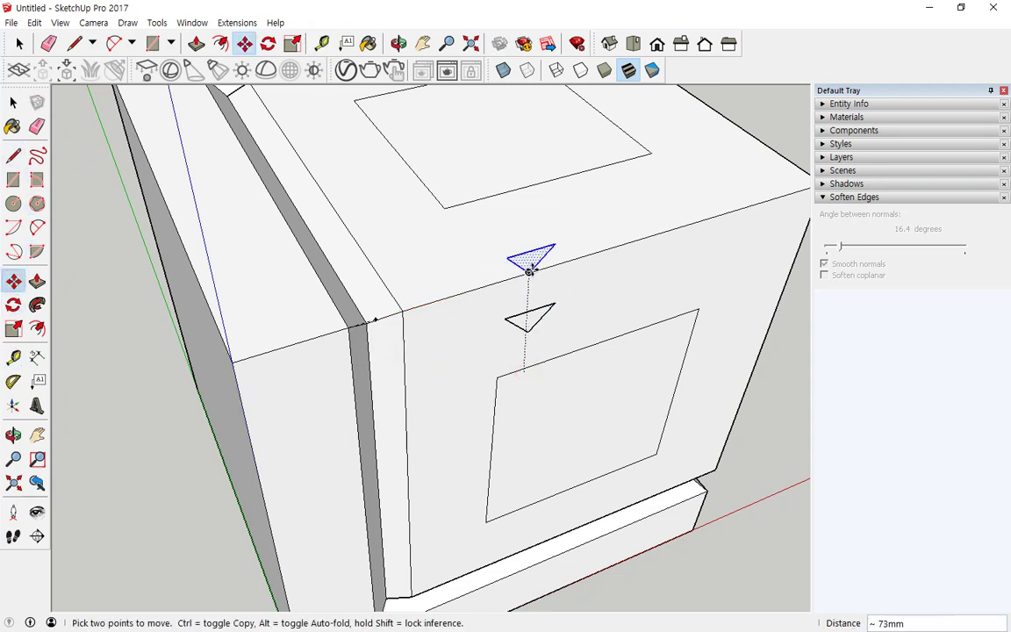
scroll(529, 267, "up", 6)
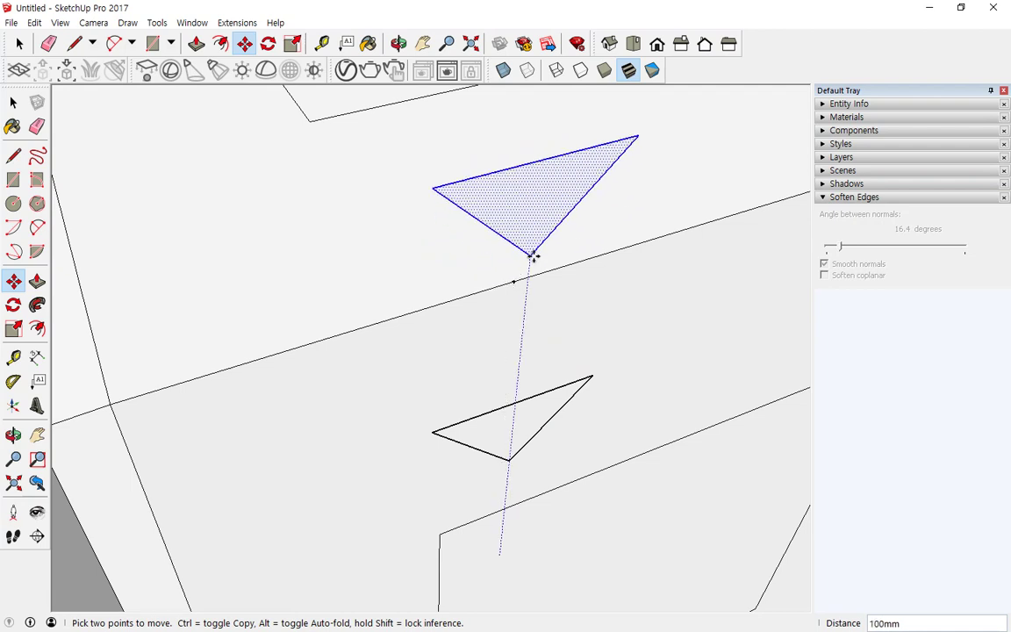
left_click(533, 250)
middle_click_drag(486, 280, 624, 269)
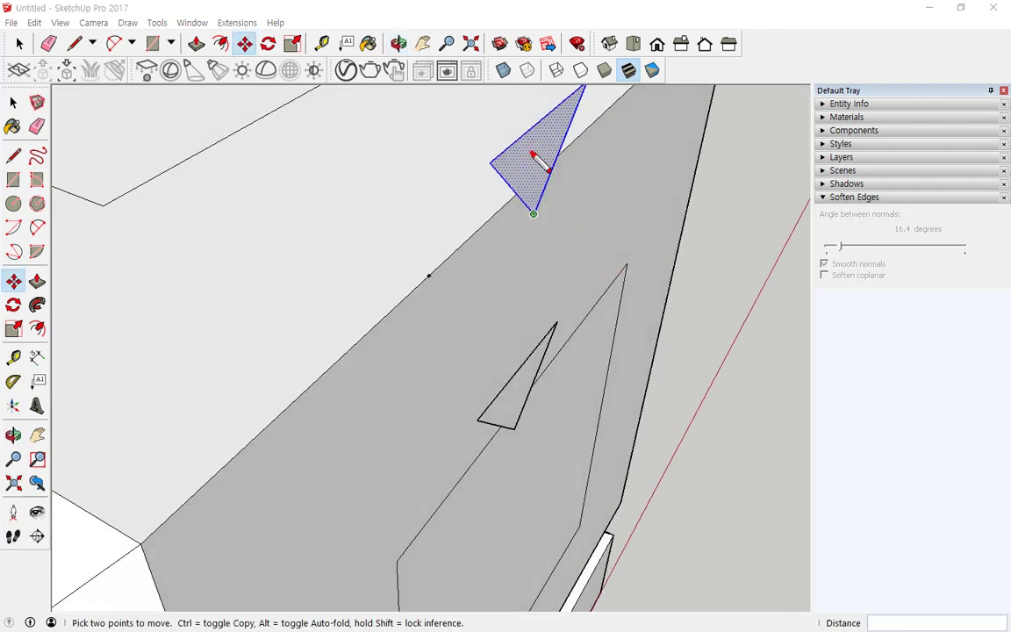
left_click_drag(420, 132, 420, 166)
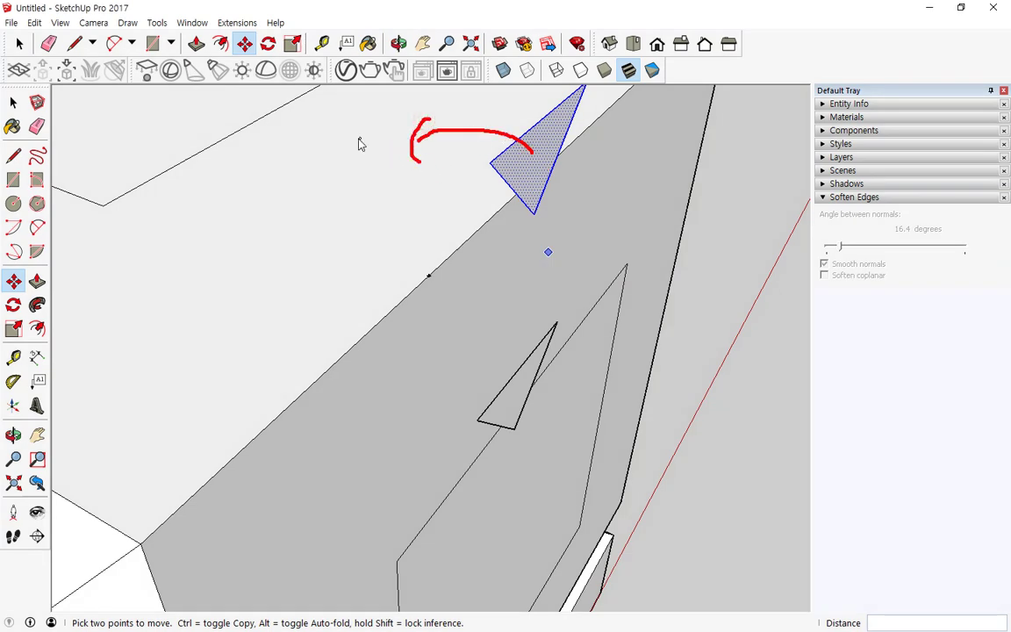
key("Escape")
Rotate the raised triangle 90 degrees around the red axis about its bottom tip so that it lies flat
left_click(268, 44)
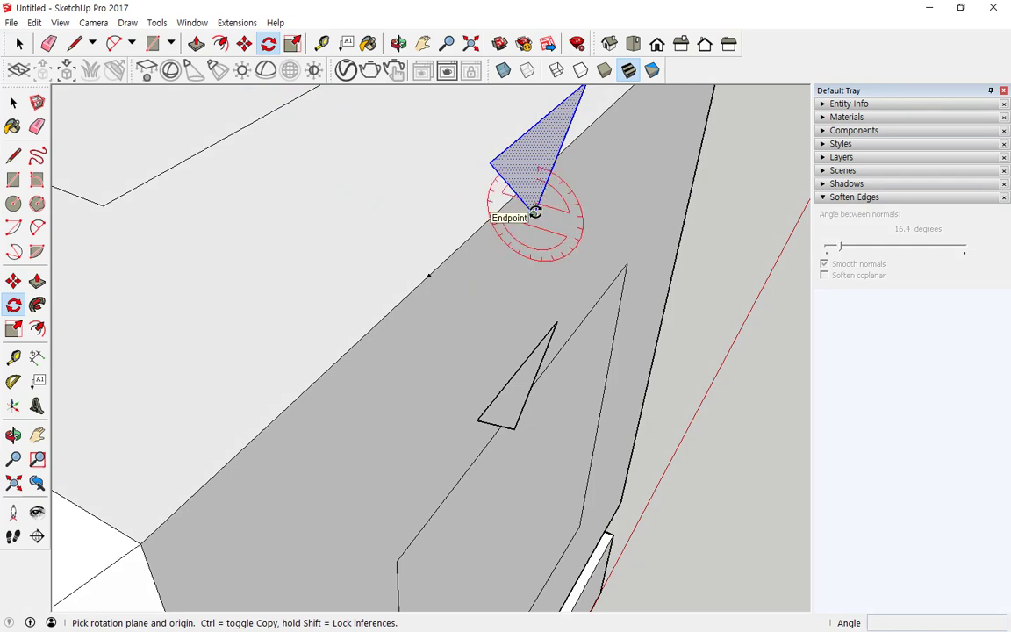
left_click_drag(535, 213, 594, 214)
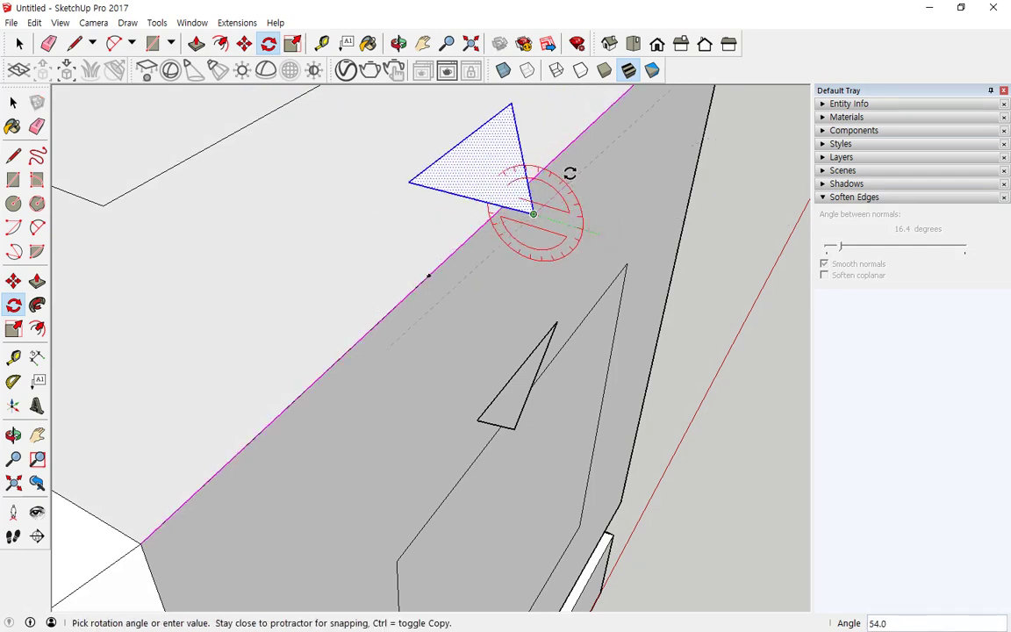
type("9")
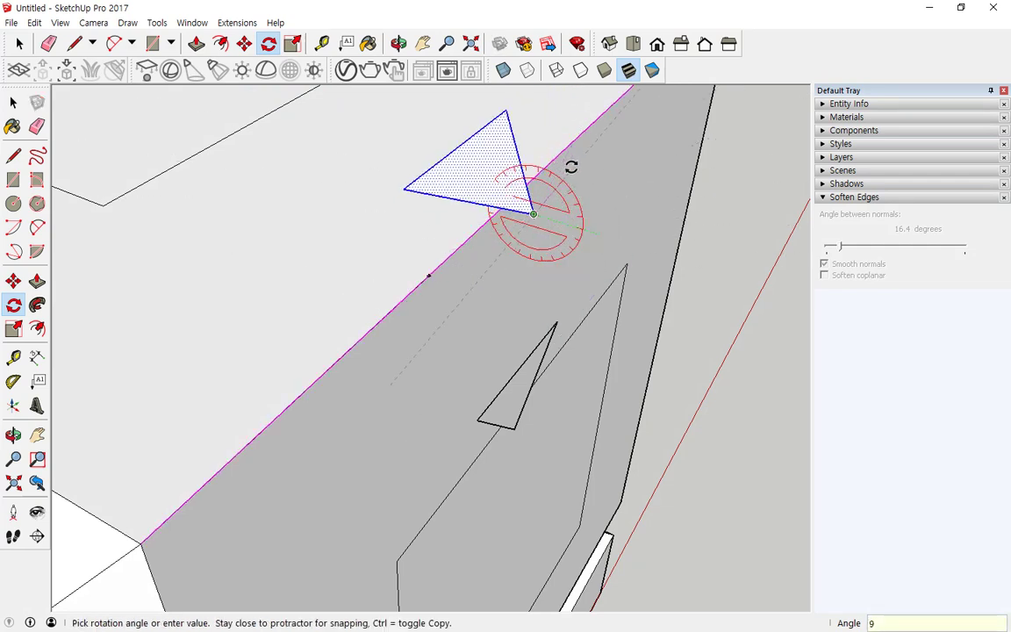
type("0")
key("Return")
mouse_move(576, 198)
middle_mouse_down()
mouse_move(557, 208)
mouse_move(567, 239)
mouse_move(590, 245)
mouse_move(605, 264)
mouse_move(192, 266)
mouse_move(525, 318)
mouse_move(593, 352)
mouse_move(420, 303)
mouse_move(479, 350)
mouse_move(420, 358)
mouse_move(443, 375)
middle_mouse_up()
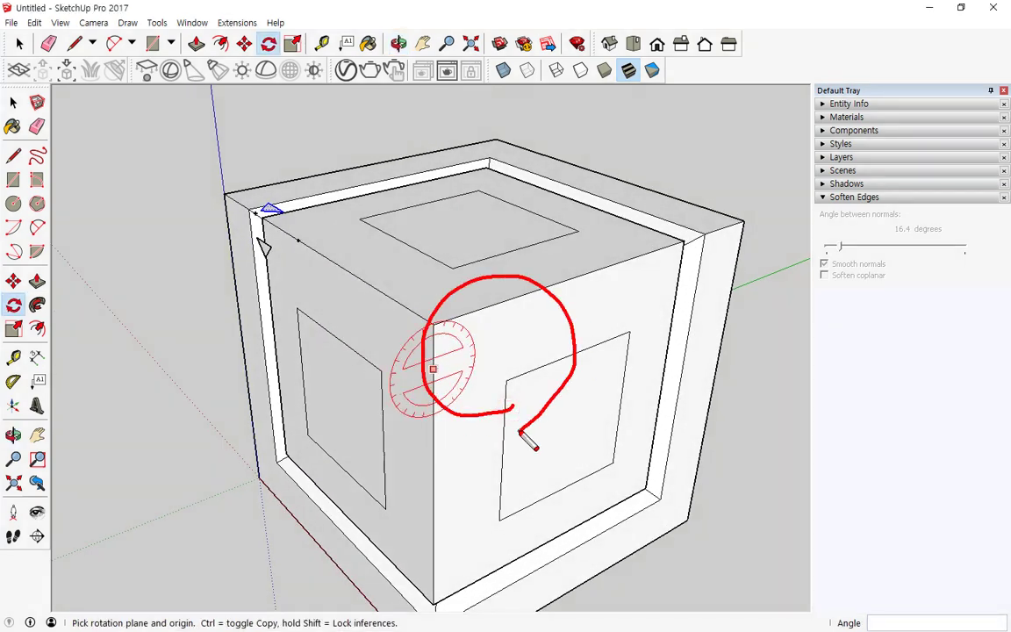
Copy the flat triangle about 386 mm along the red axis, to the cube's front corner
key("space")
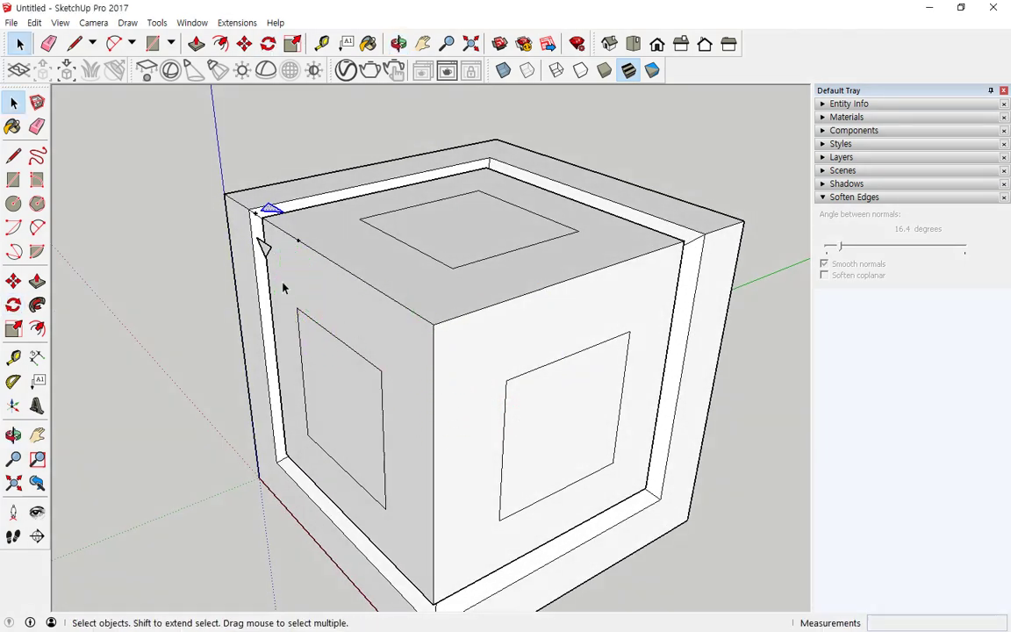
left_click(13, 281)
scroll(261, 219, "up", 3)
left_click(272, 219)
key("ctrl")
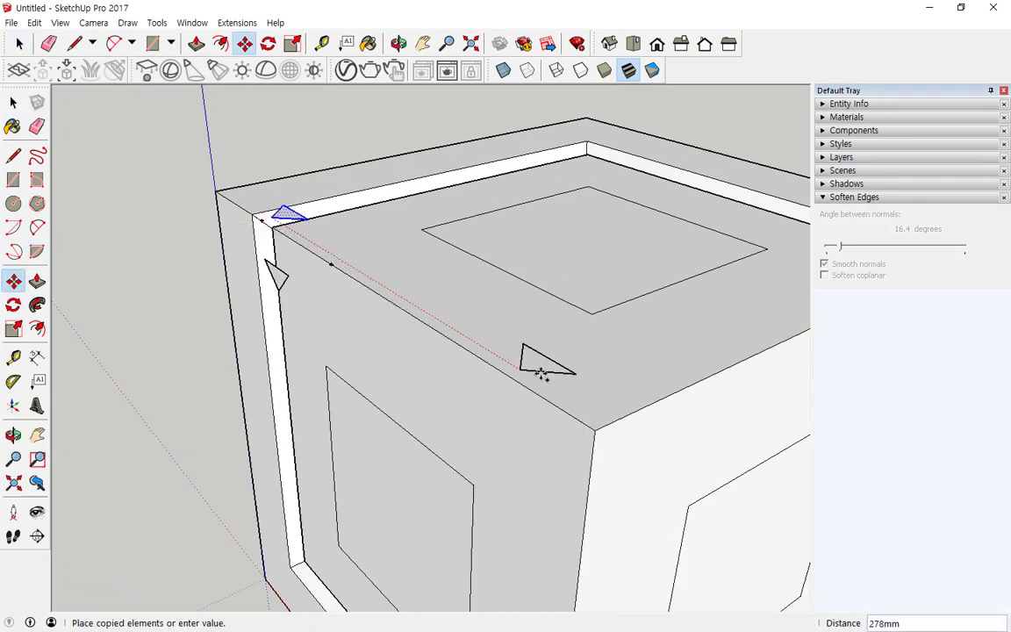
middle_click_drag(648, 422, 443, 366)
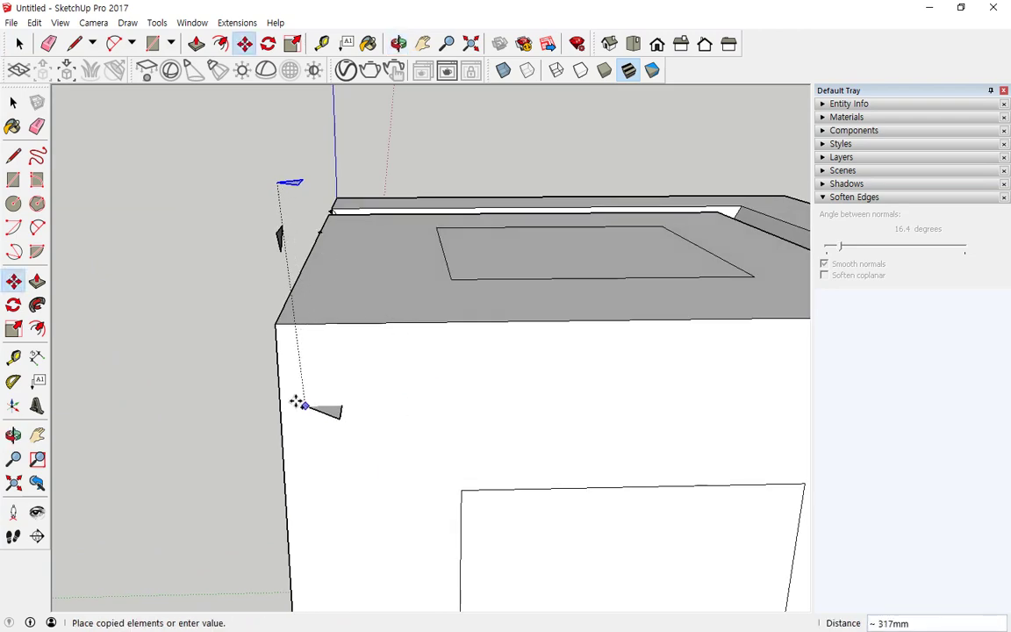
middle_click_drag(181, 270, 586, 289)
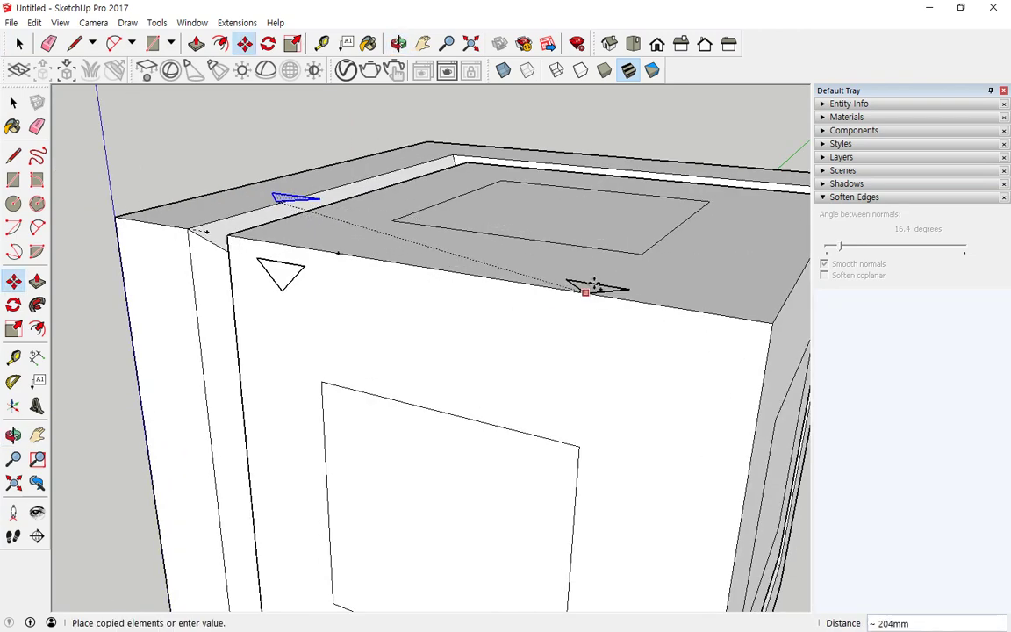
scroll(643, 277, "down", 3)
middle_click_drag(694, 290, 689, 357)
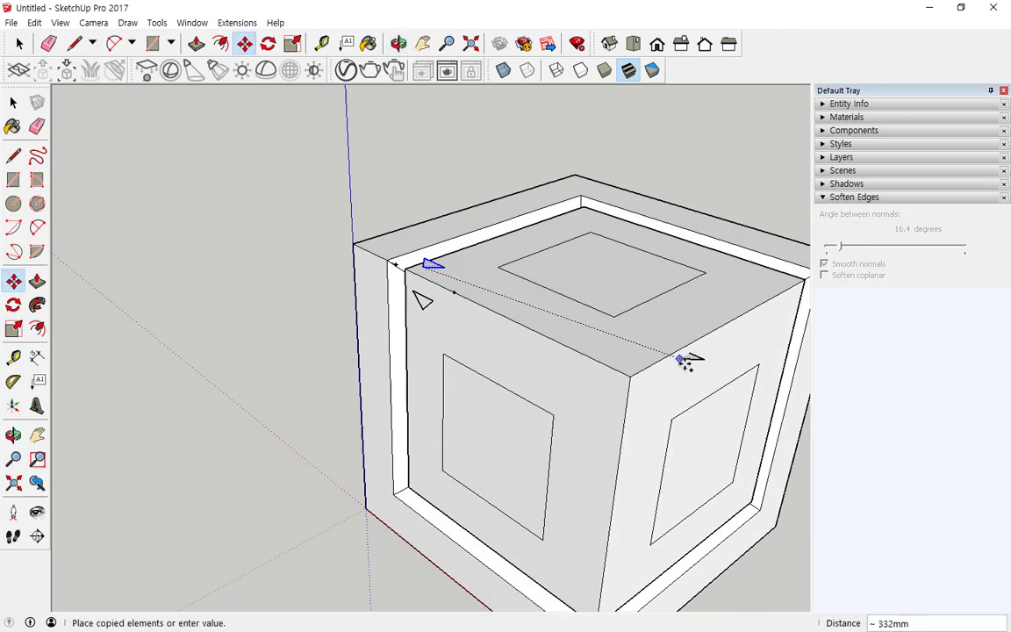
left_click(687, 391)
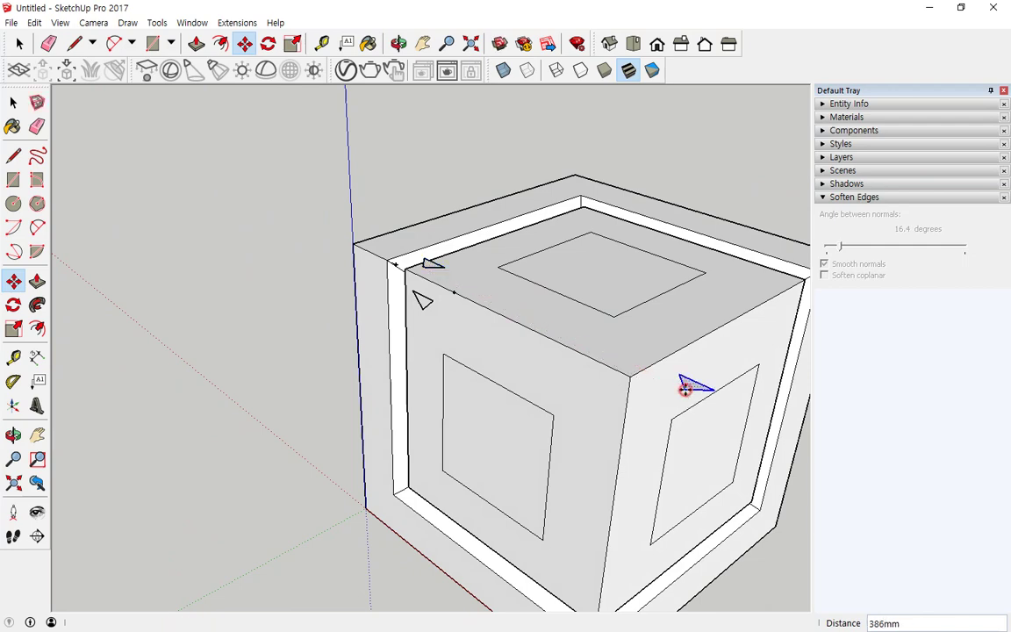
Try to rotate the copied triangle at the front corner about its tip, around the red and blue axes
scroll(705, 429, "up", 2)
middle_click_drag(706, 430, 592, 420)
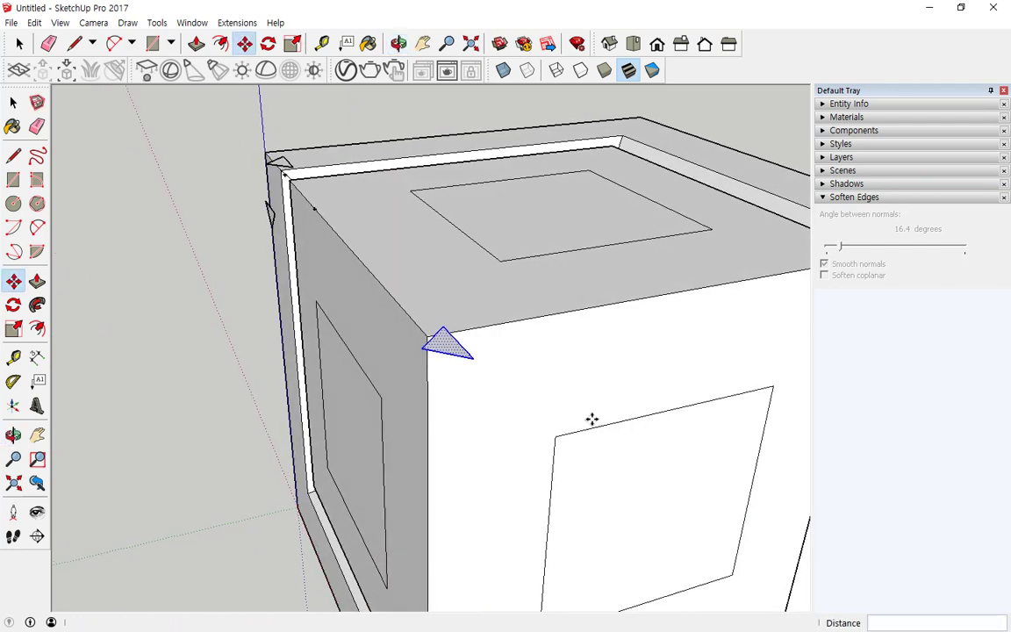
scroll(605, 462, "down", 1)
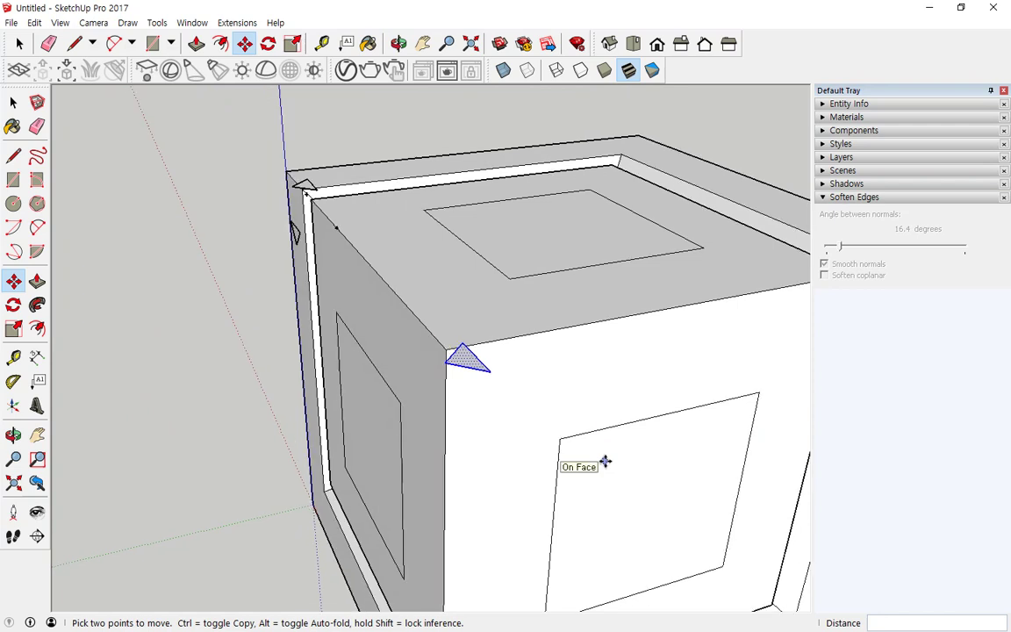
middle_click_drag(562, 442, 579, 430)
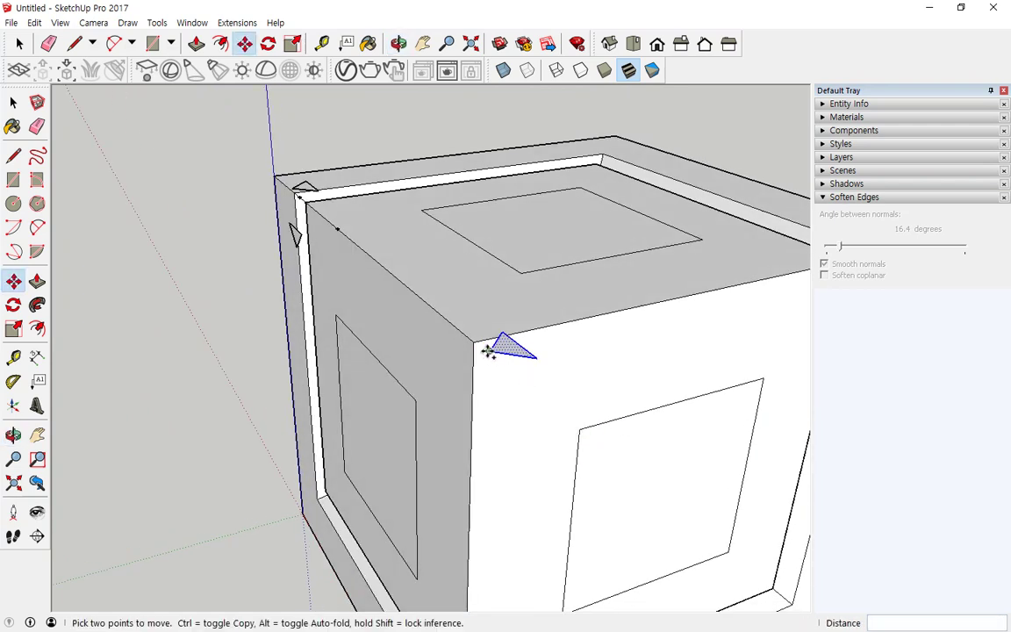
left_click_drag(501, 402, 501, 483)
left_click(268, 43)
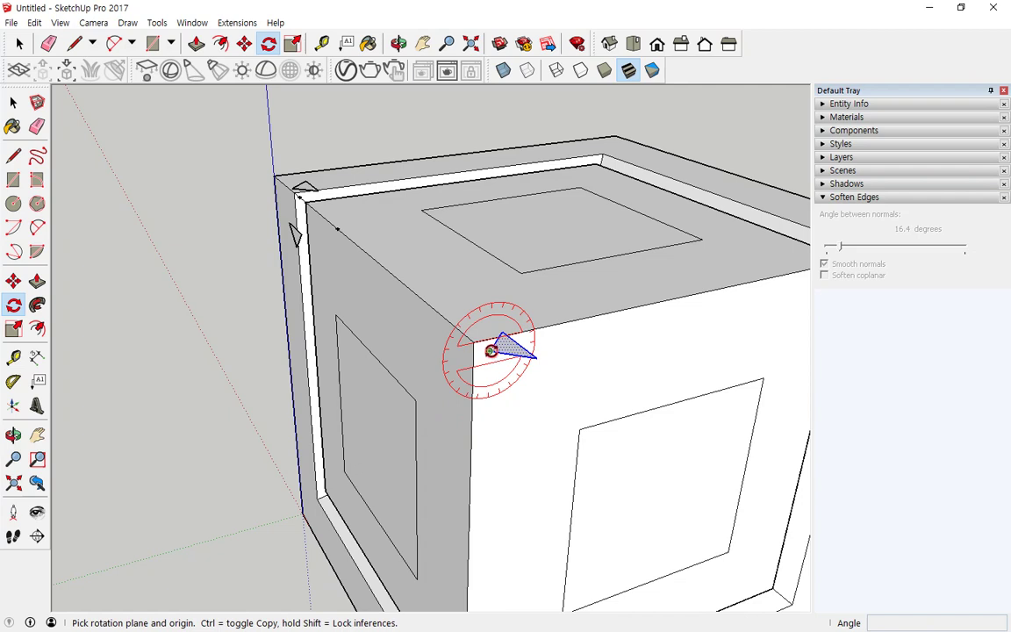
left_click(491, 351)
left_click(550, 351)
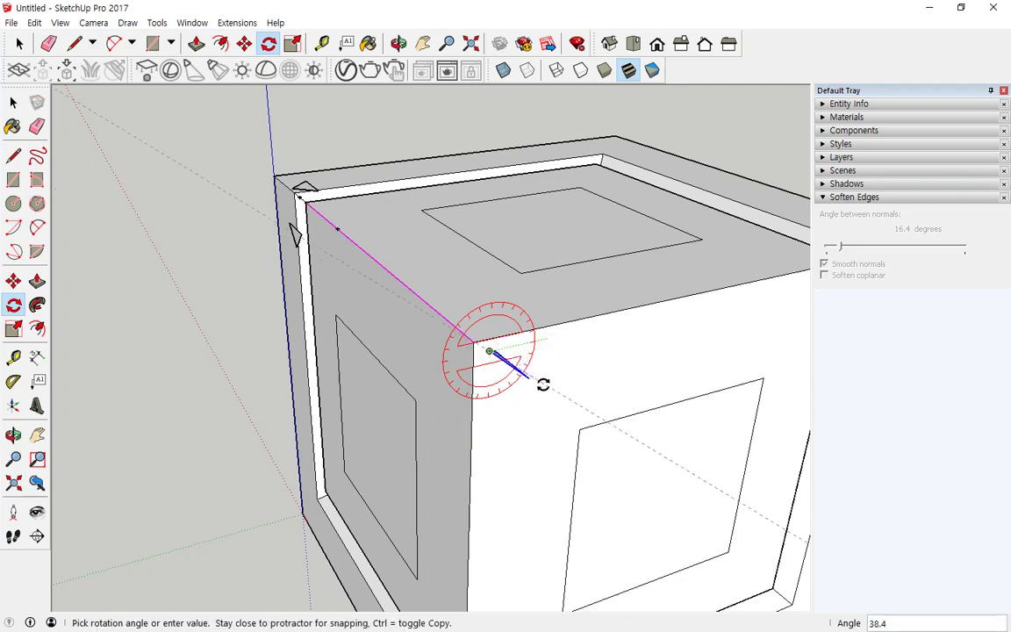
key("Escape")
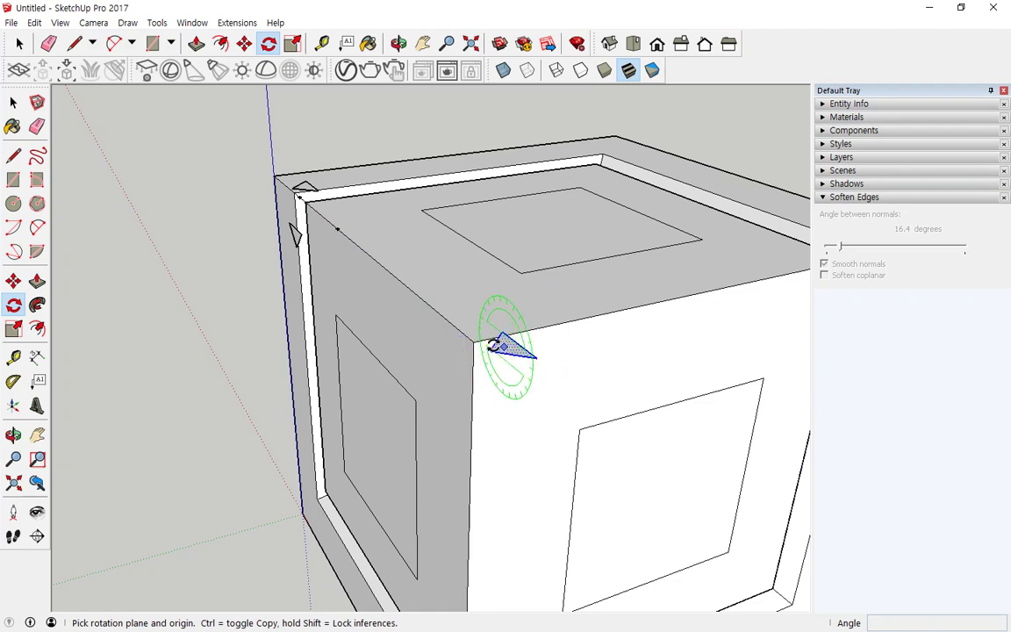
left_click(489, 351)
left_click(589, 339)
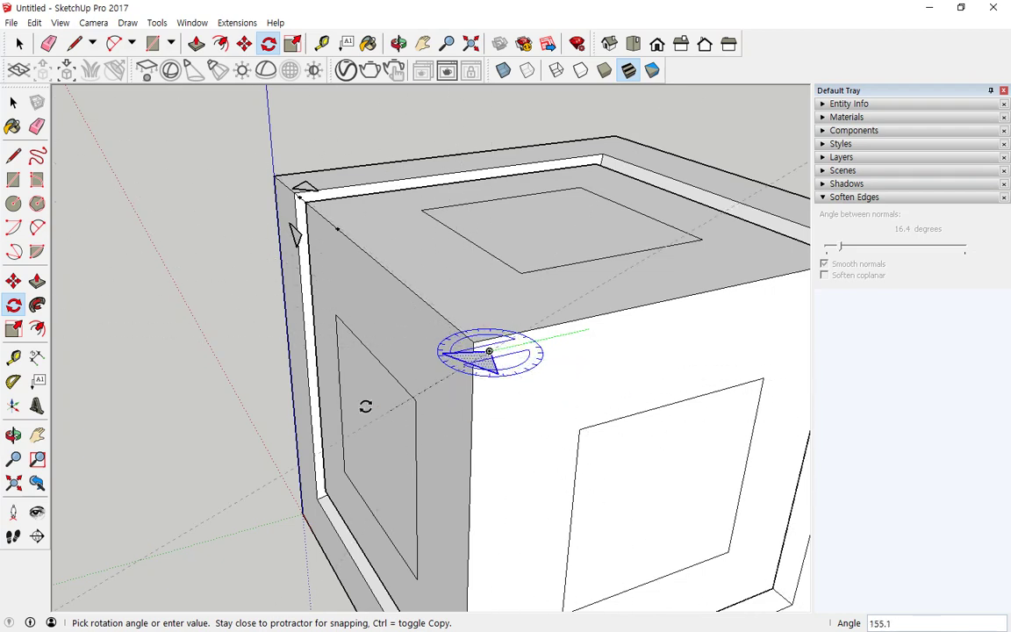
key("Escape")
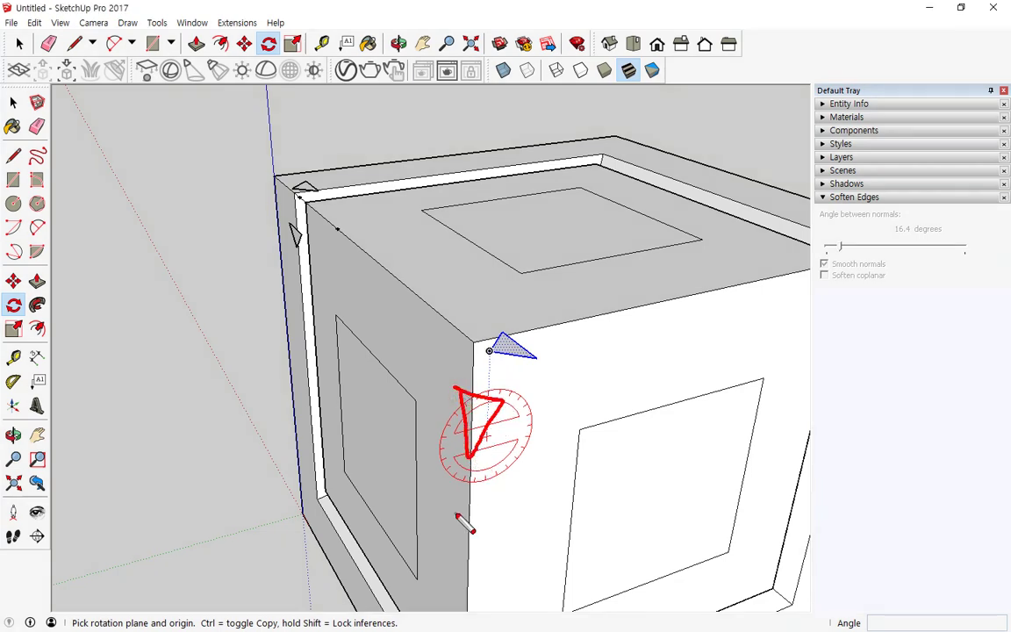
key("ctrl+z")
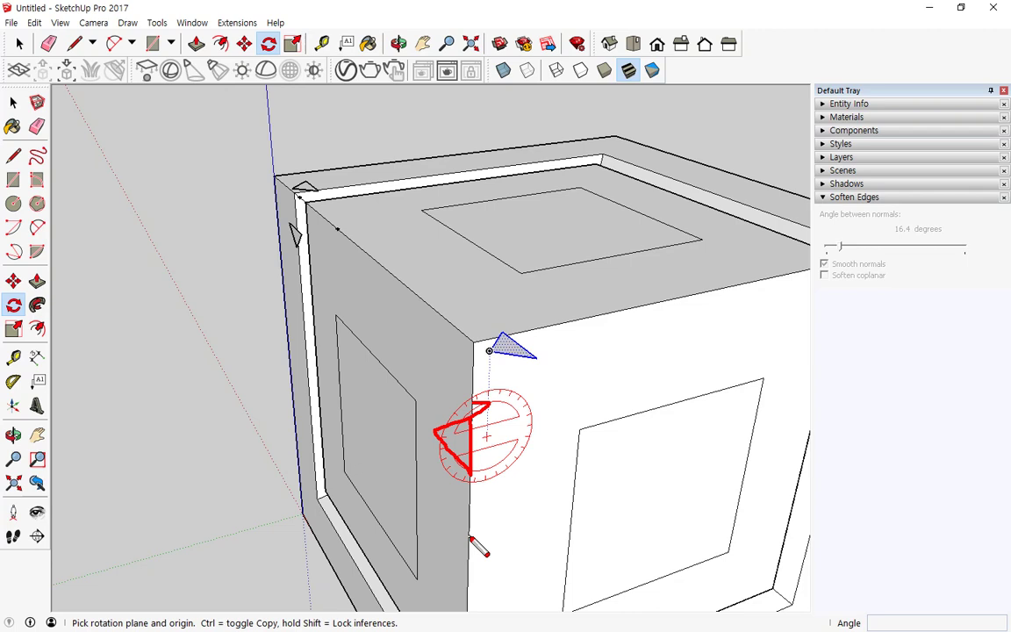
Delete the copied flat triangle at the cube's front corner
key("Escape")
key("space")
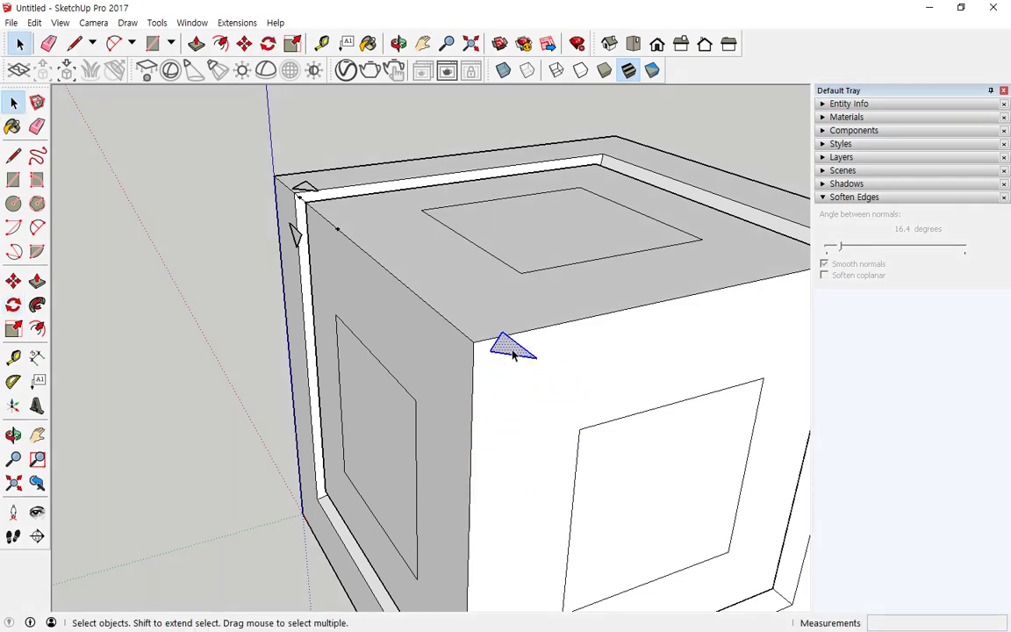
left_click(512, 349)
Copy the upright triangle on the front face along the red axis to just beside the cube's front vertical edge
middle_click_drag(215, 325, 295, 339)
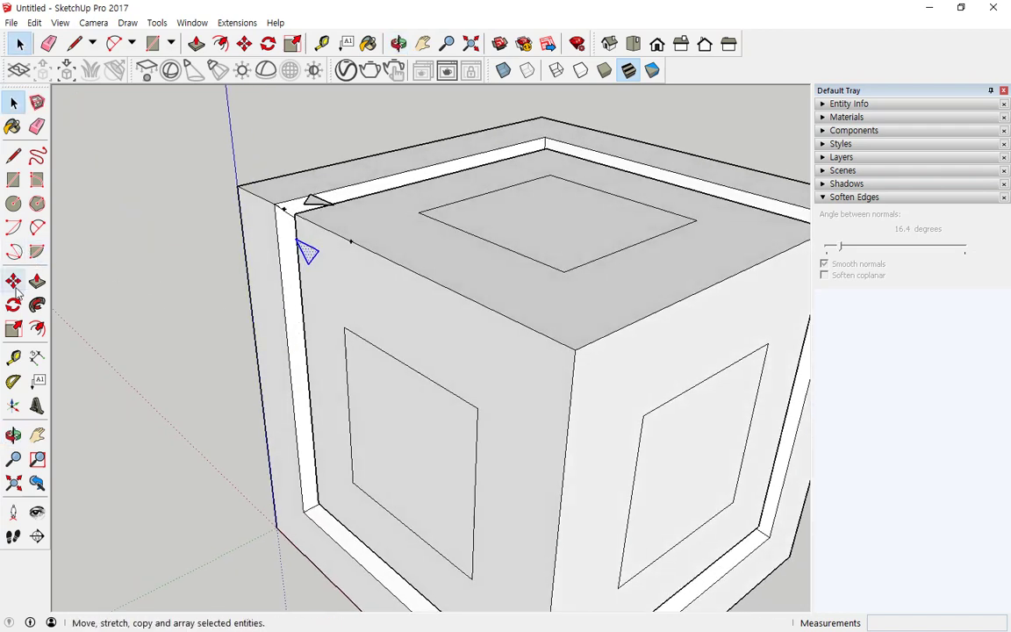
left_click(13, 281)
key("ctrl")
left_click(307, 261)
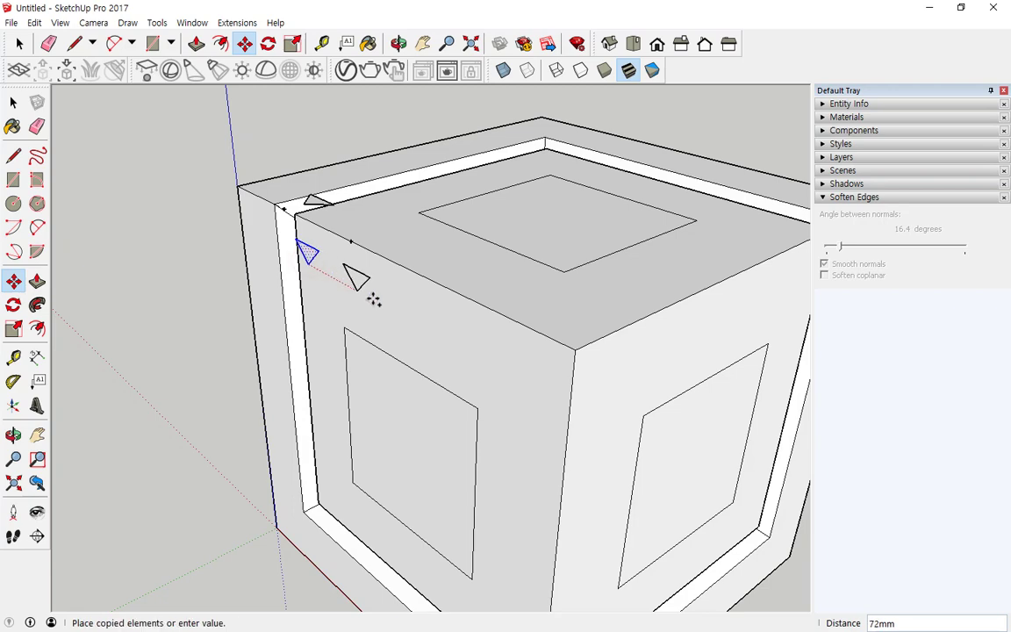
left_click(619, 442)
Rotate the copied triangle beside the front vertical edge about its lower corner, around the green axis
mouse_move(580, 445)
middle_mouse_down()
mouse_move(442, 436)
mouse_move(564, 436)
middle_mouse_up()
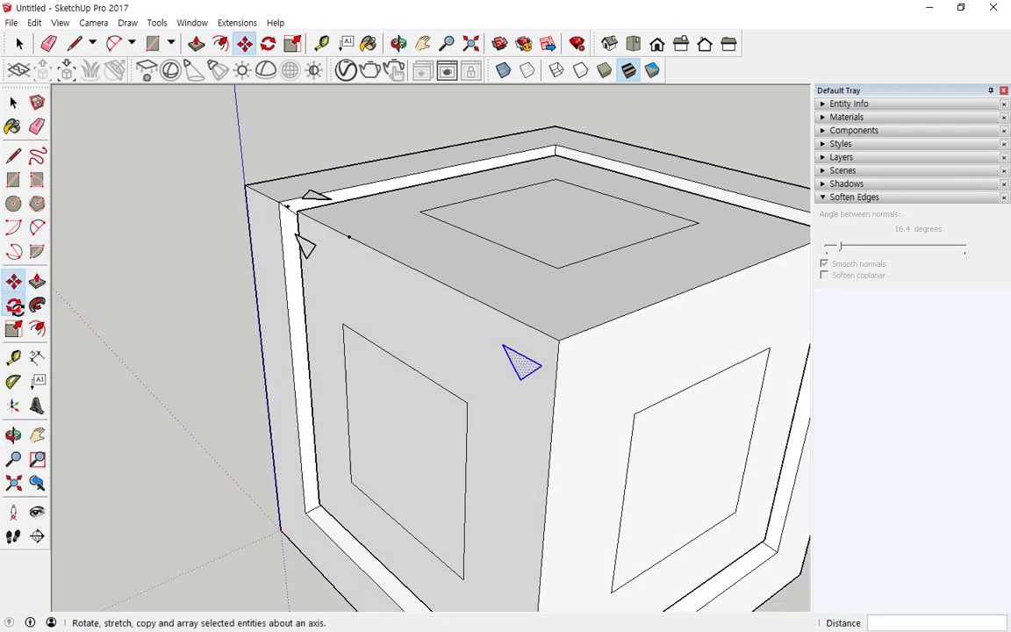
left_click(13, 305)
left_click(520, 377)
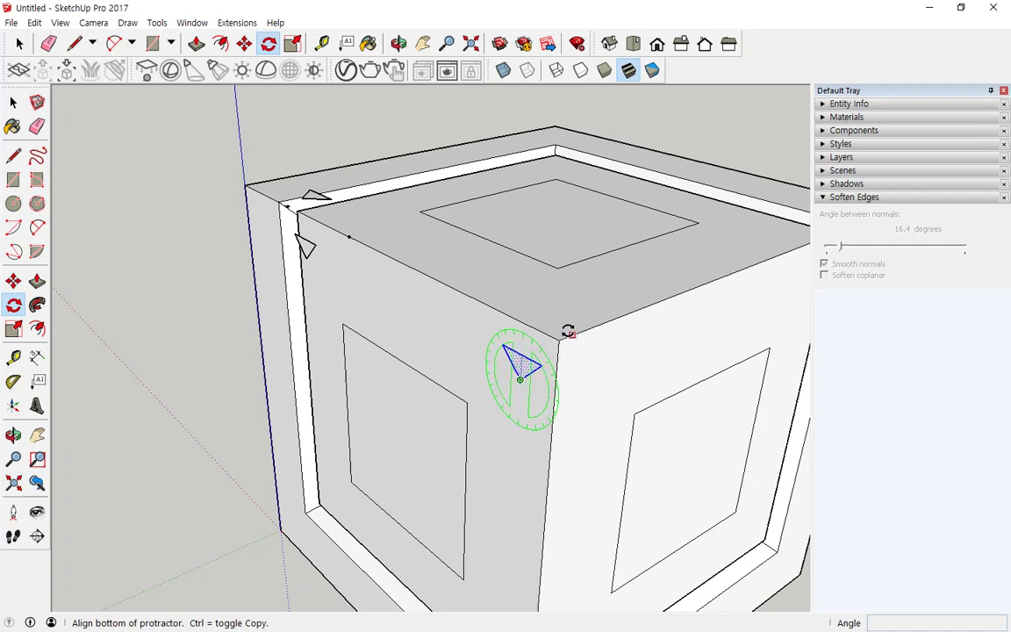
left_click(645, 390)
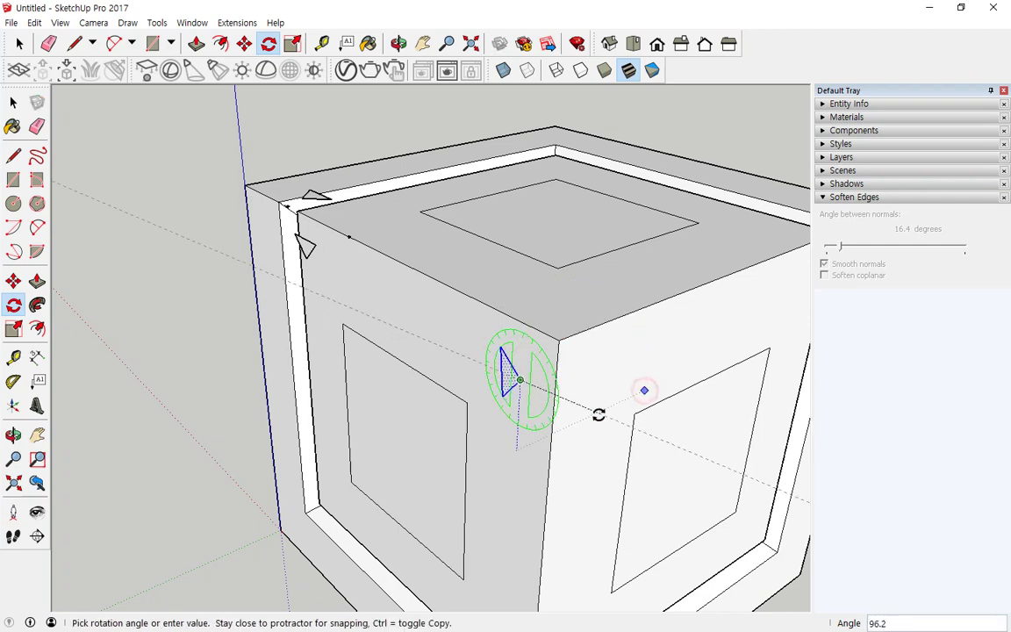
left_click(417, 318)
middle_click_drag(417, 318, 454, 455)
Cut a groove along the inner square on the top face with Follow Me, using the upright triangle as profile
key("space")
left_click(444, 230)
left_click(458, 207, "shift")
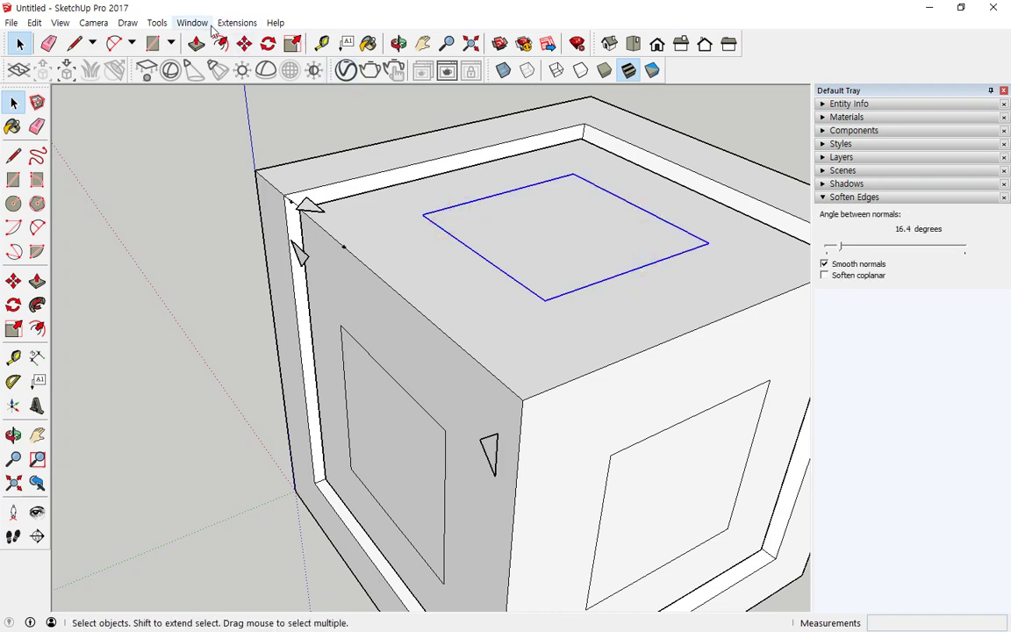
left_click(158, 24)
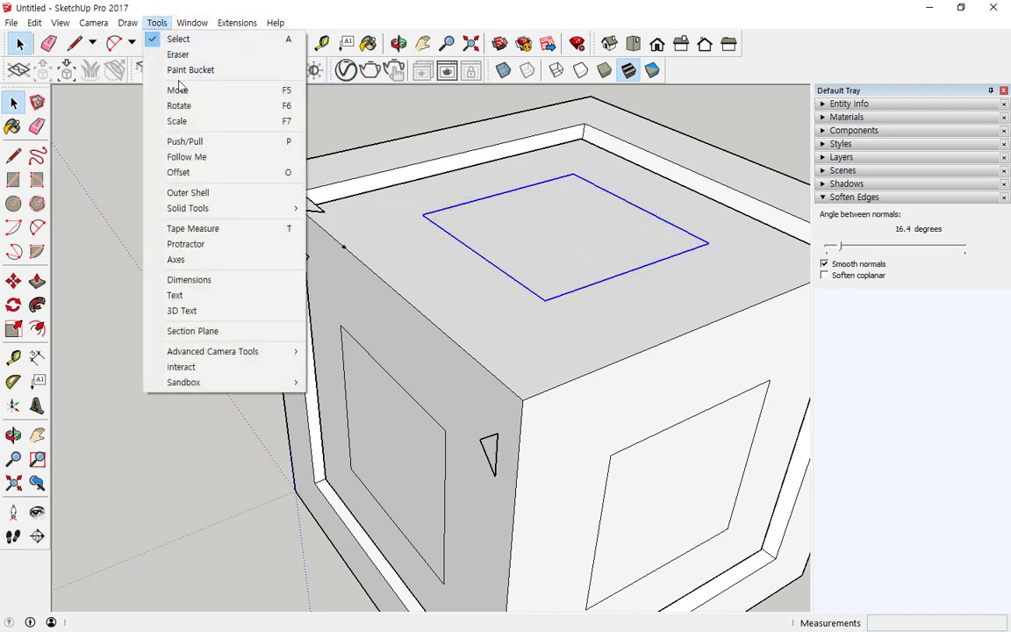
left_click(191, 157)
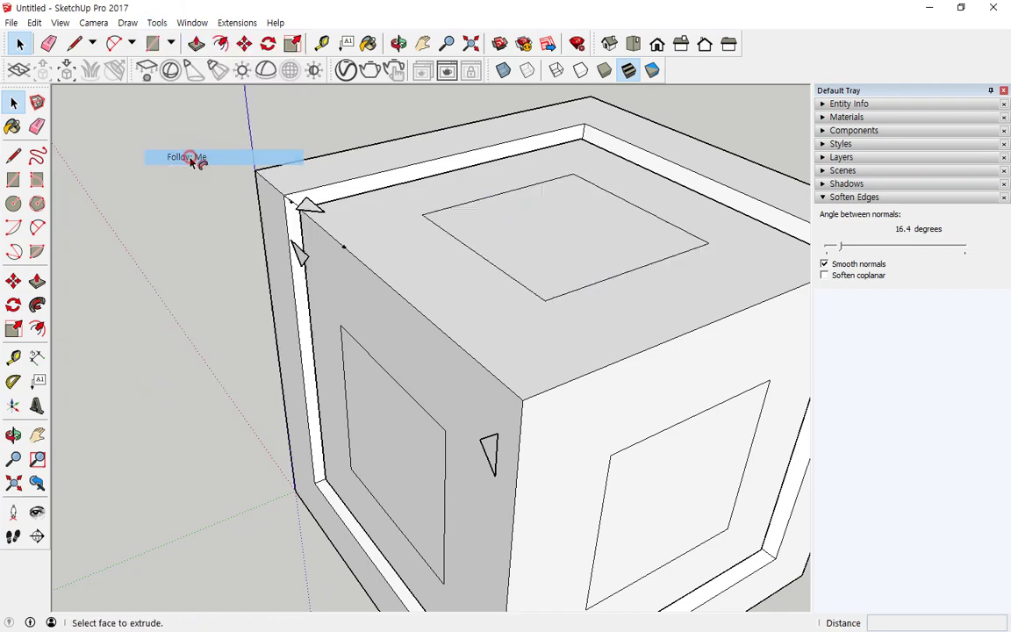
left_click(296, 263)
middle_click_drag(541, 416, 634, 348)
key("space")
middle_click_drag(410, 222, 257, 227)
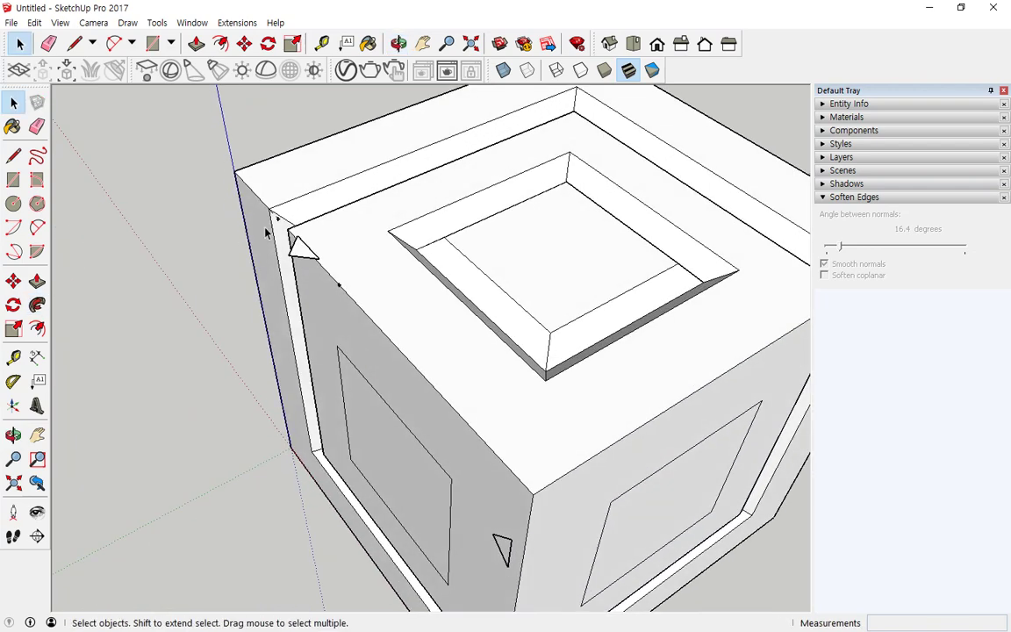
Rotate the flat triangle at the front face's upper corner about its own corner, around the blue axis
middle_click_drag(325, 258, 303, 294)
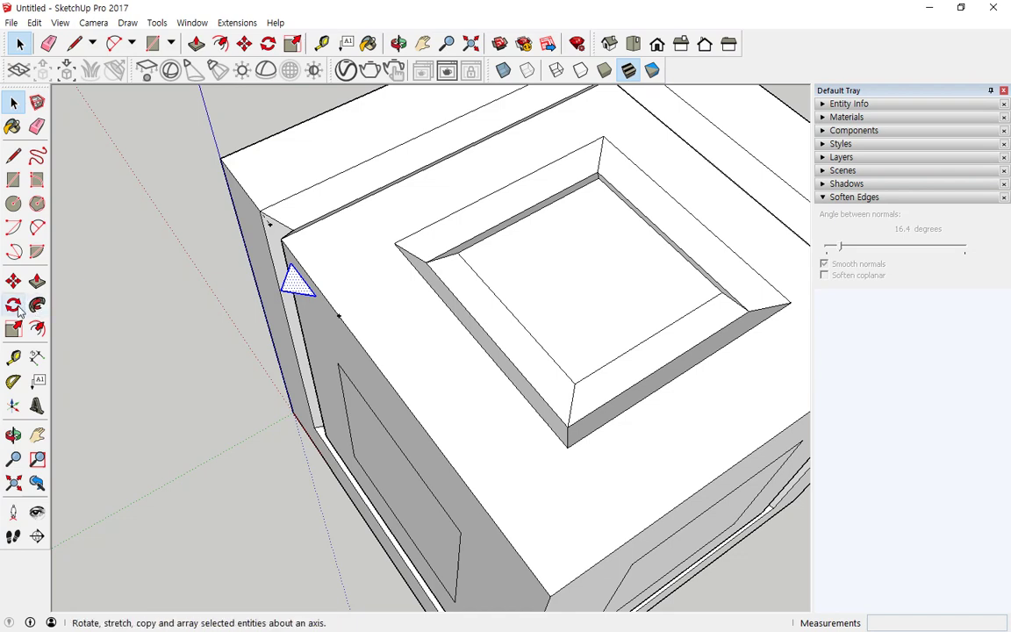
left_click(18, 309)
left_click(281, 290)
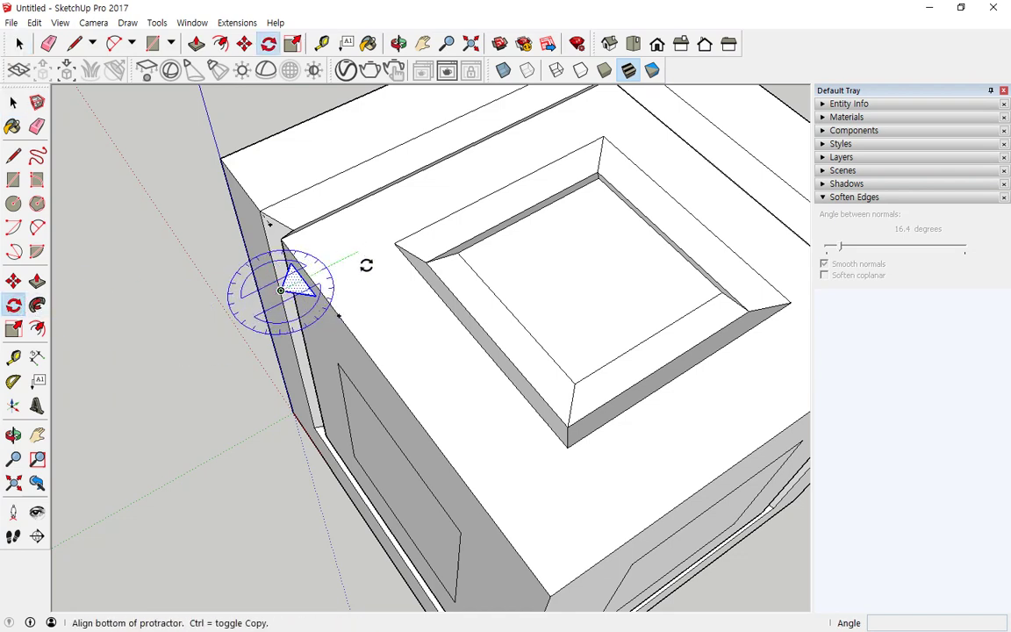
left_click(369, 248)
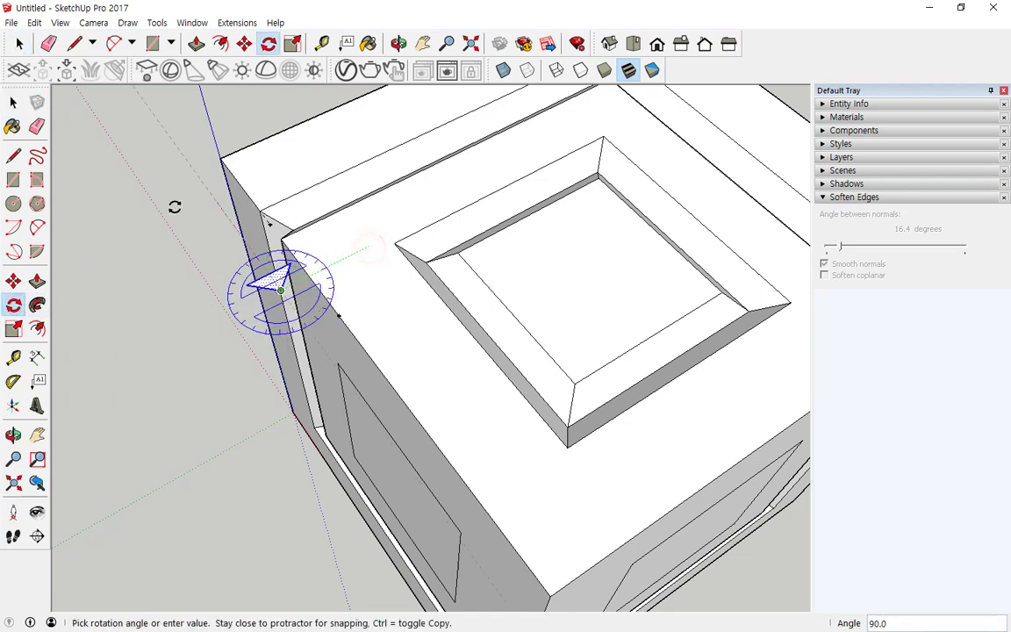
left_click(160, 360)
middle_click_drag(222, 394, 287, 328)
key("space")
middle_click_drag(311, 418, 335, 421)
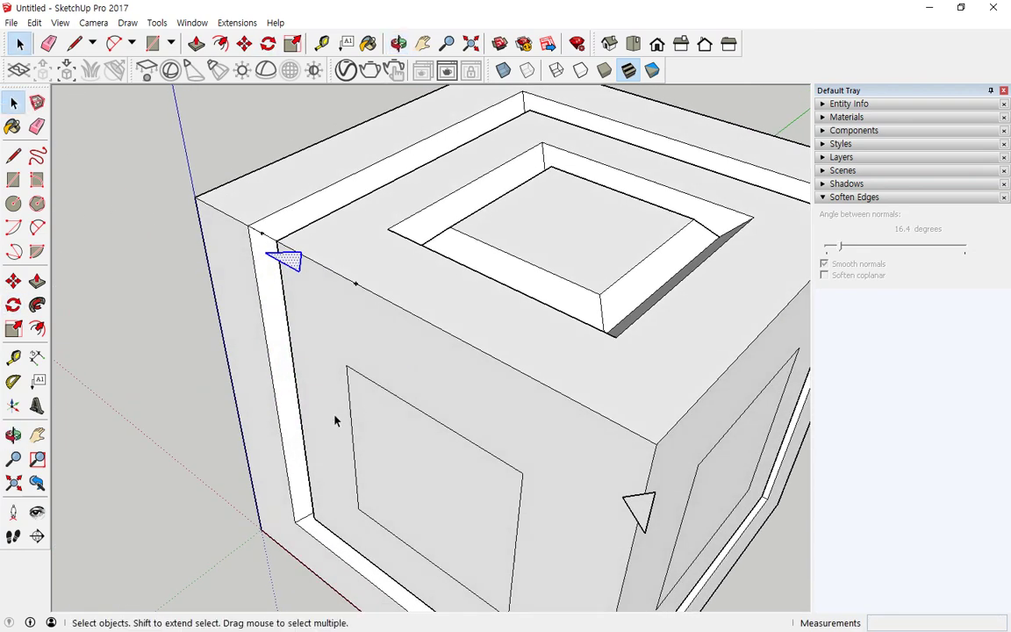
Try to sweep the rotated flat triangle along the front face's inner square with Follow Me
left_click(397, 400, "shift")
scroll(393, 418, "down", 2)
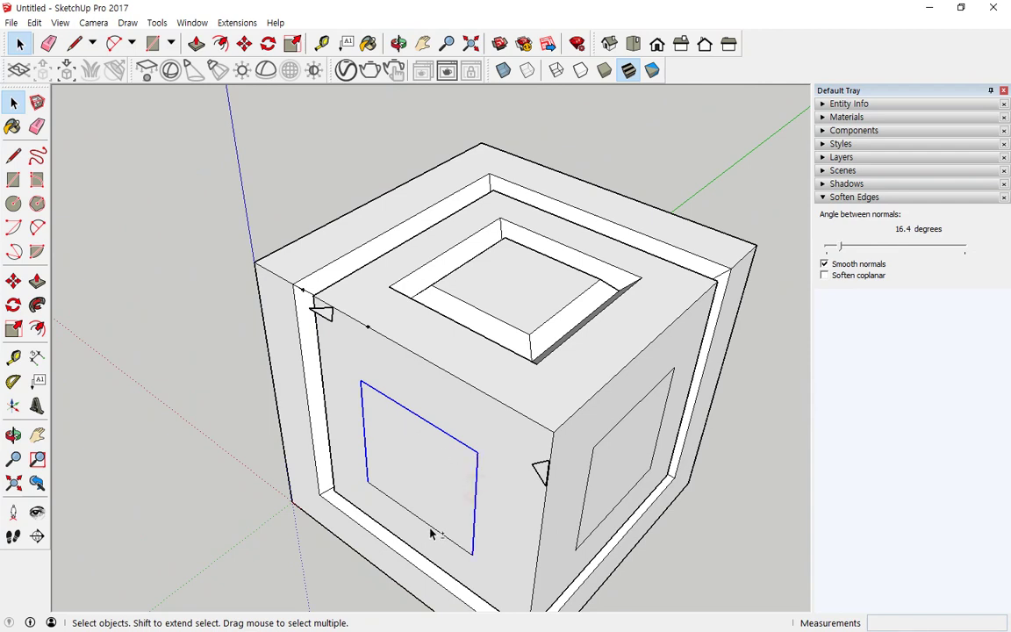
left_click(156, 23)
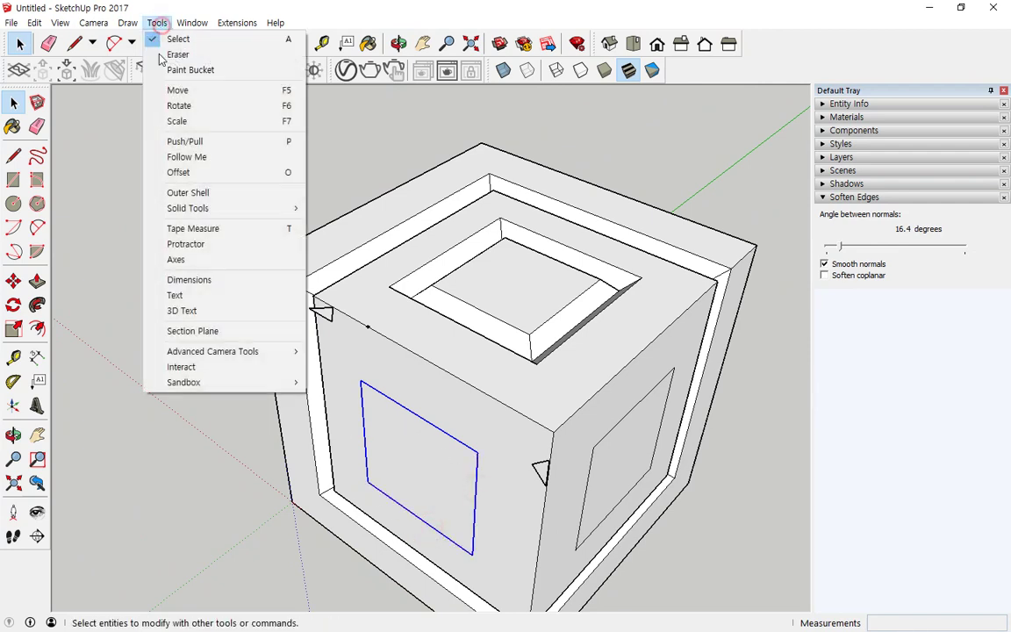
left_click(183, 156)
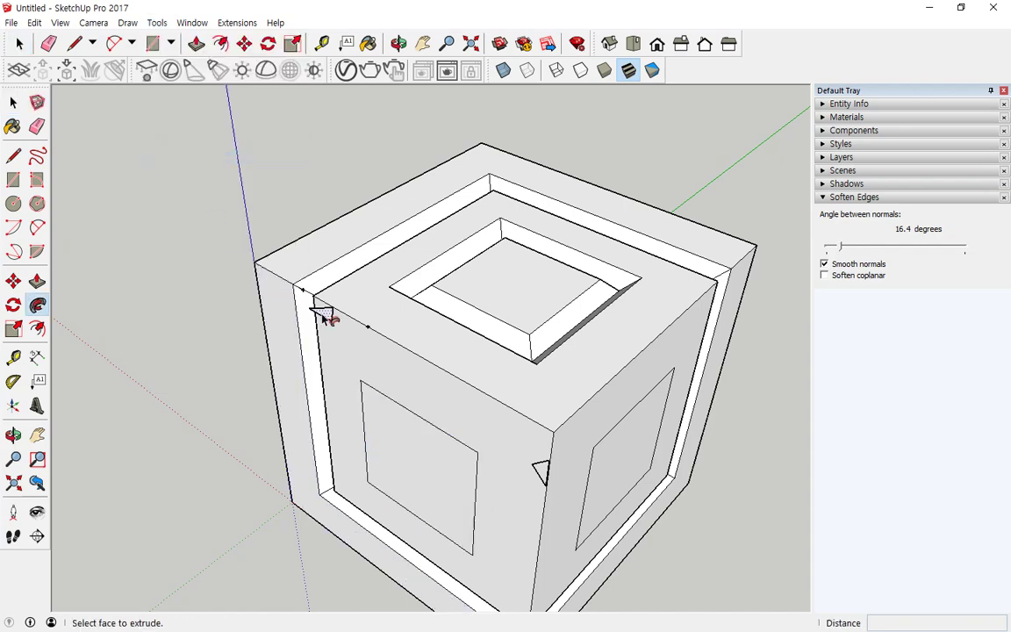
left_click(323, 313)
middle_click_drag(463, 165, 329, 257)
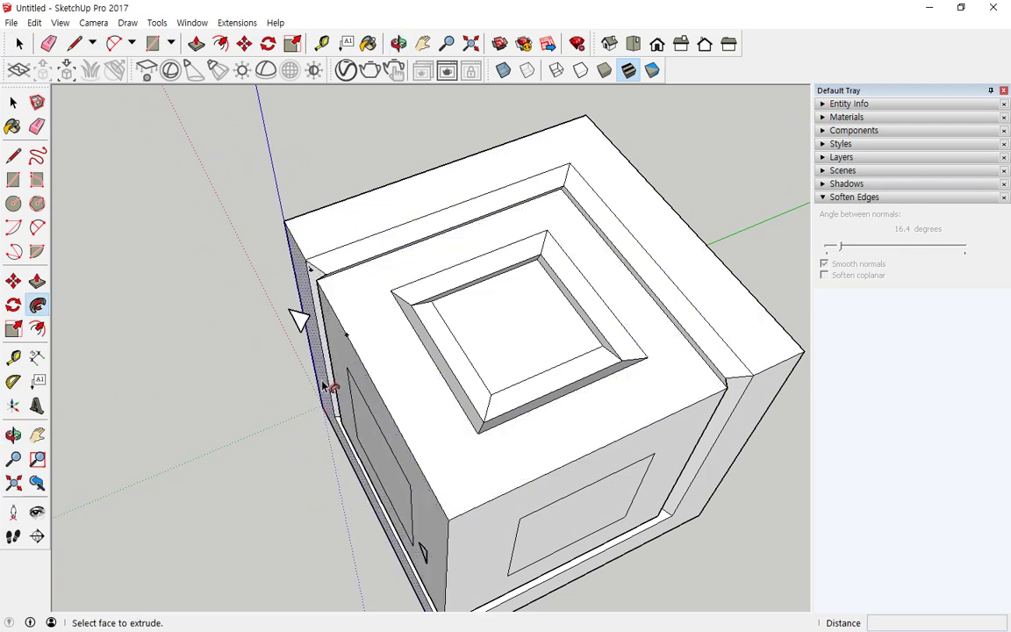
middle_click_drag(306, 370, 383, 388)
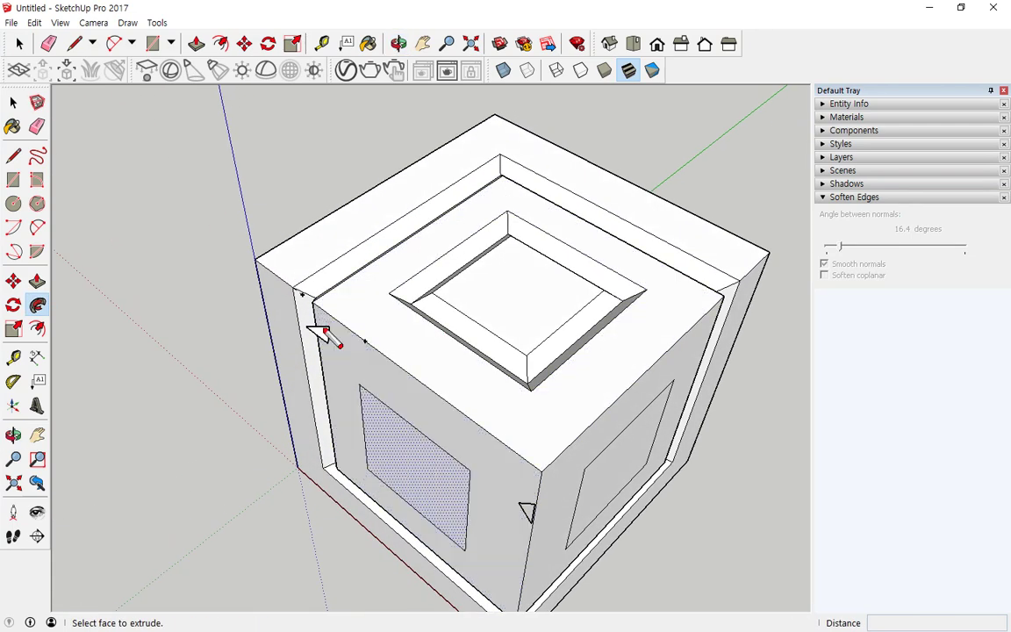
Draw a guide line straight up along the blue axis from the guide point on the top front edge
left_click_drag(320, 306, 405, 378)
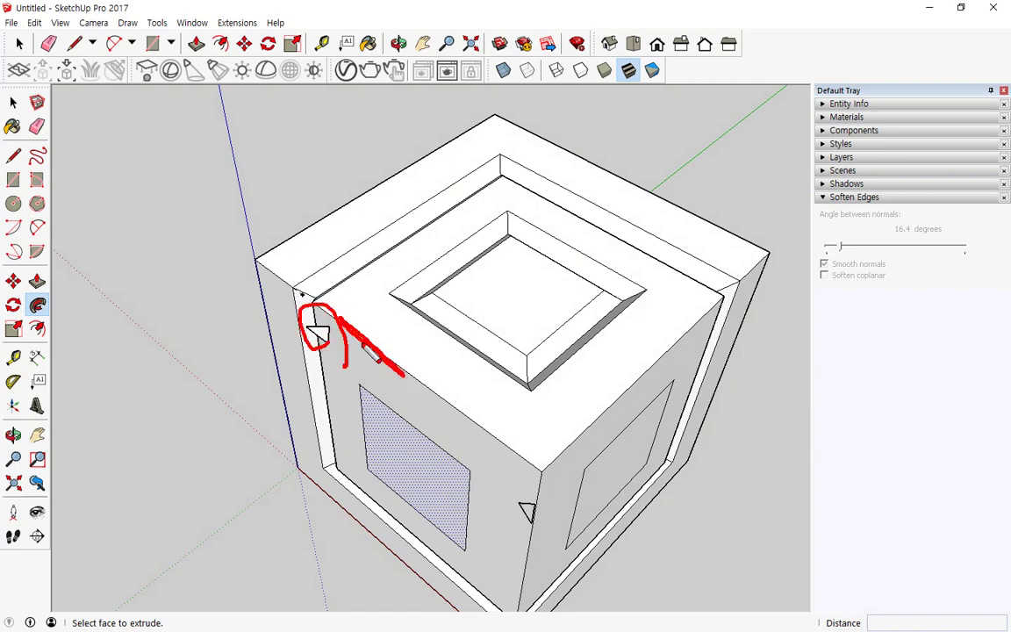
mouse_move(384, 327)
middle_mouse_down()
mouse_move(273, 418)
mouse_move(361, 398)
mouse_move(288, 383)
middle_mouse_up()
scroll(286, 382, "up", 3)
key("space")
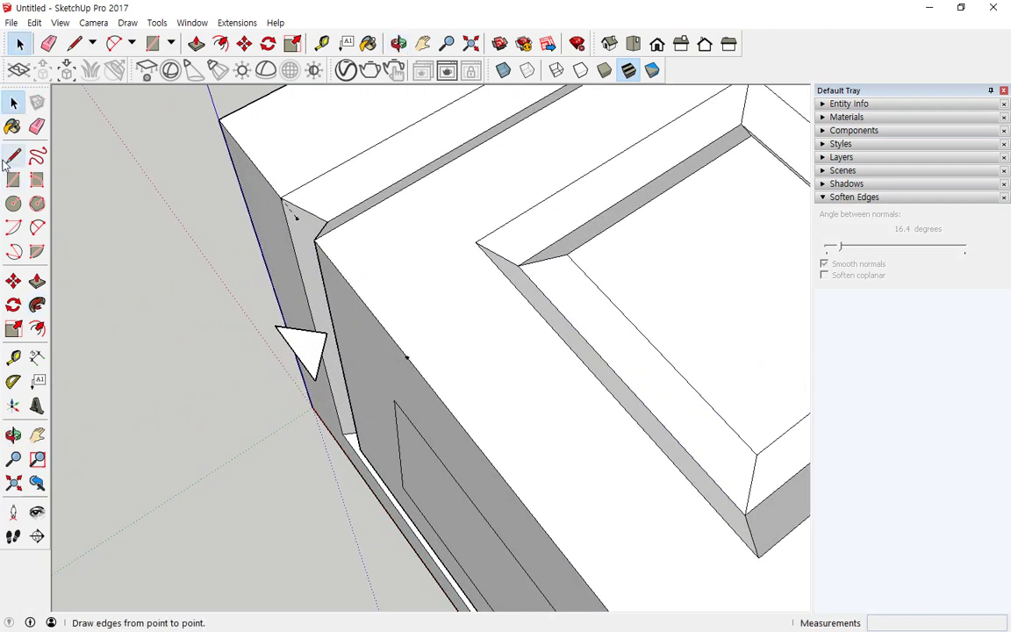
left_click(322, 44)
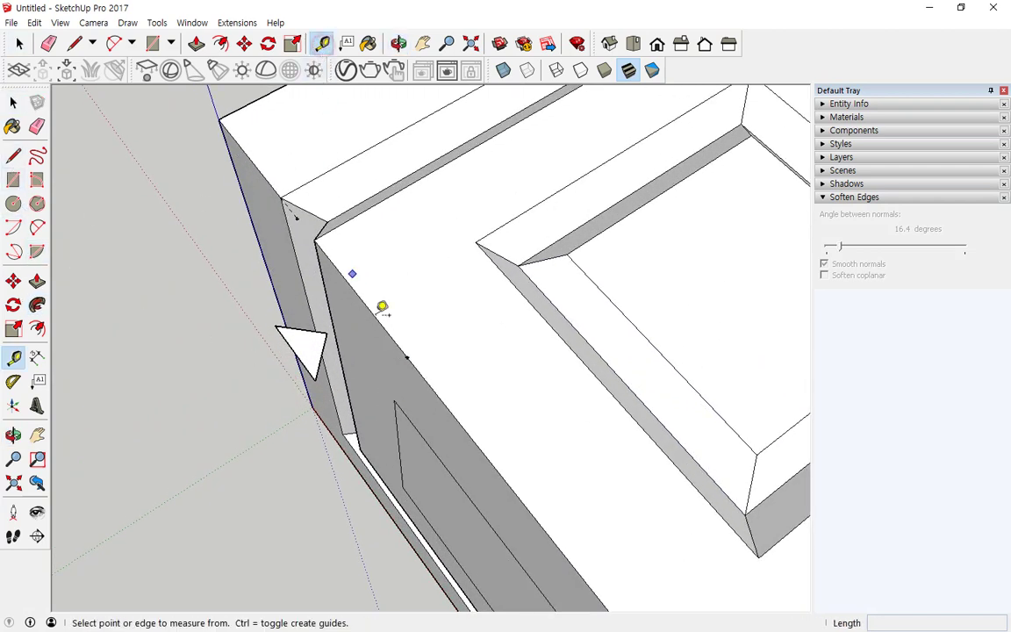
left_click(407, 357)
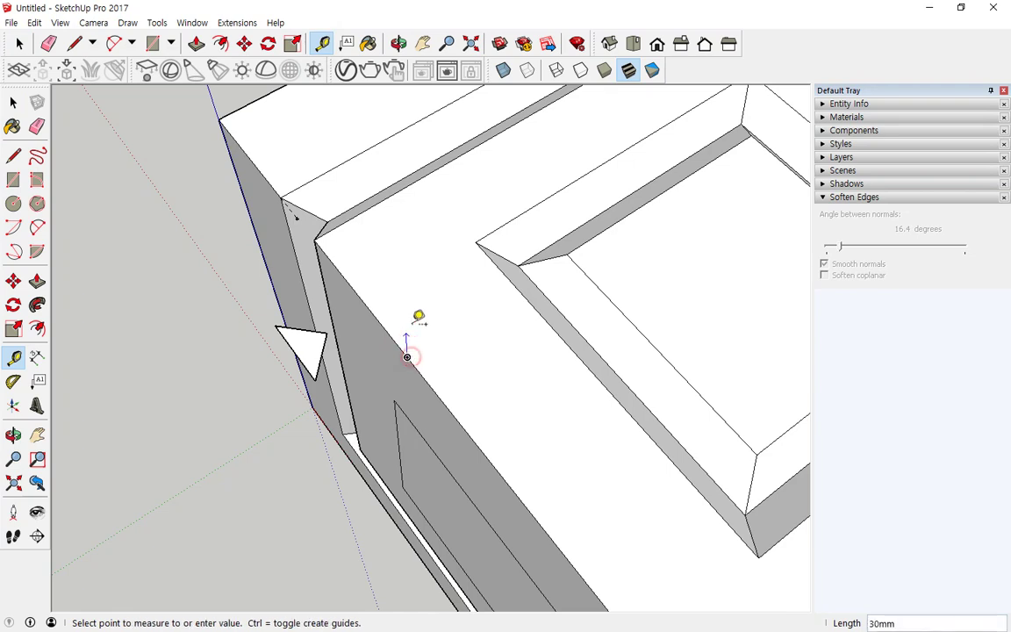
left_click(402, 276)
Move the flat triangle by the midpoint of its edge to the upper end of the guide line, and delete the guide line
key("space")
left_click(304, 347)
left_click(13, 281)
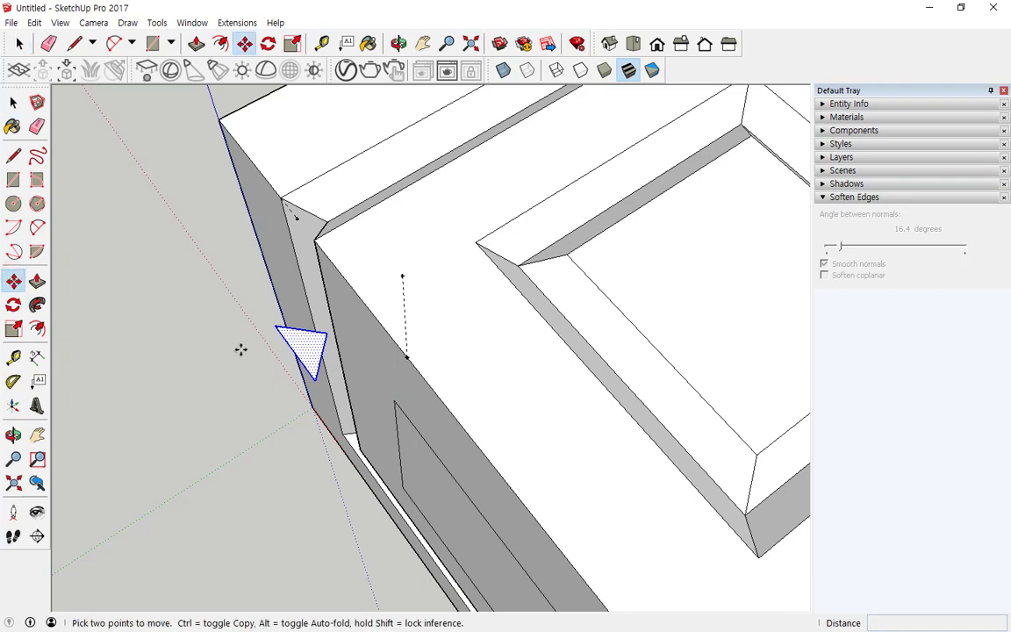
left_click(296, 353)
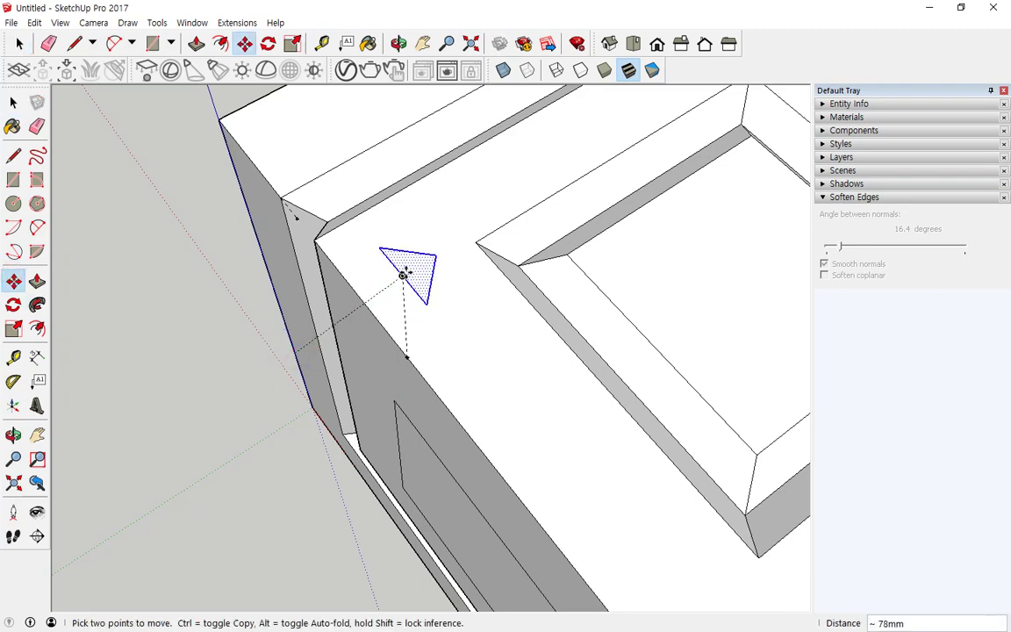
left_click(406, 277)
middle_click_drag(405, 278, 451, 275)
key("space")
left_click(445, 249)
key("Delete")
Cut a groove along the front face's inner square with Follow Me, using the moved flat triangle as profile
left_click(465, 377)
left_click(599, 497, "shift")
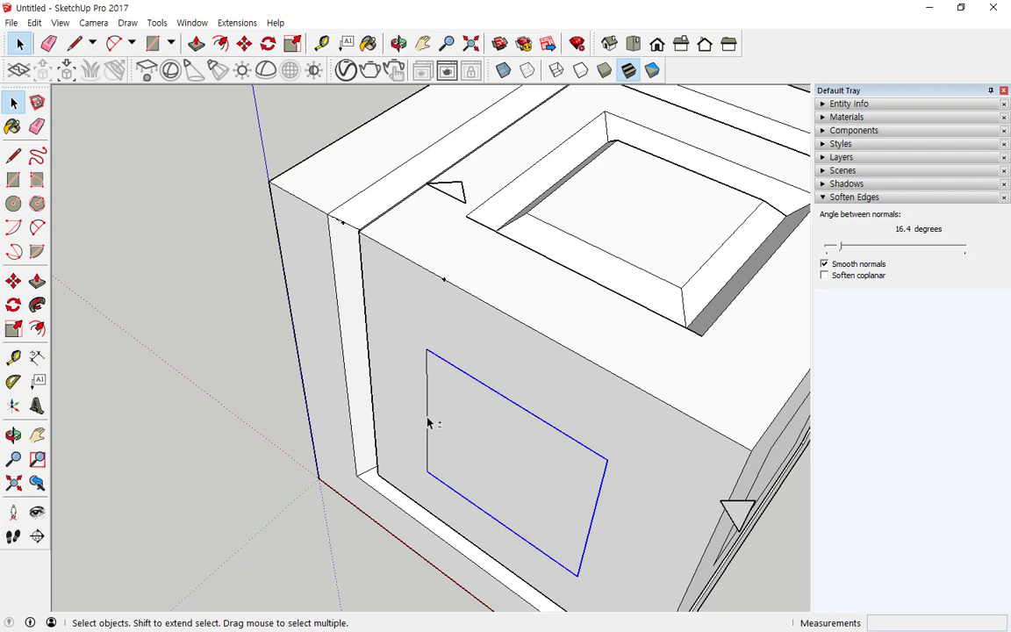
left_click(157, 23)
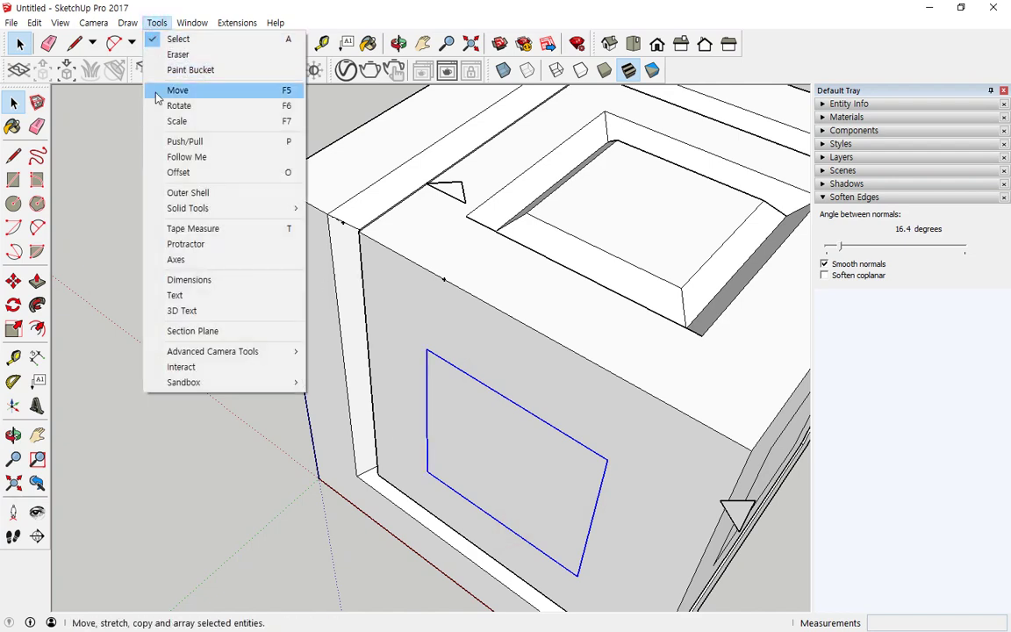
left_click(176, 158)
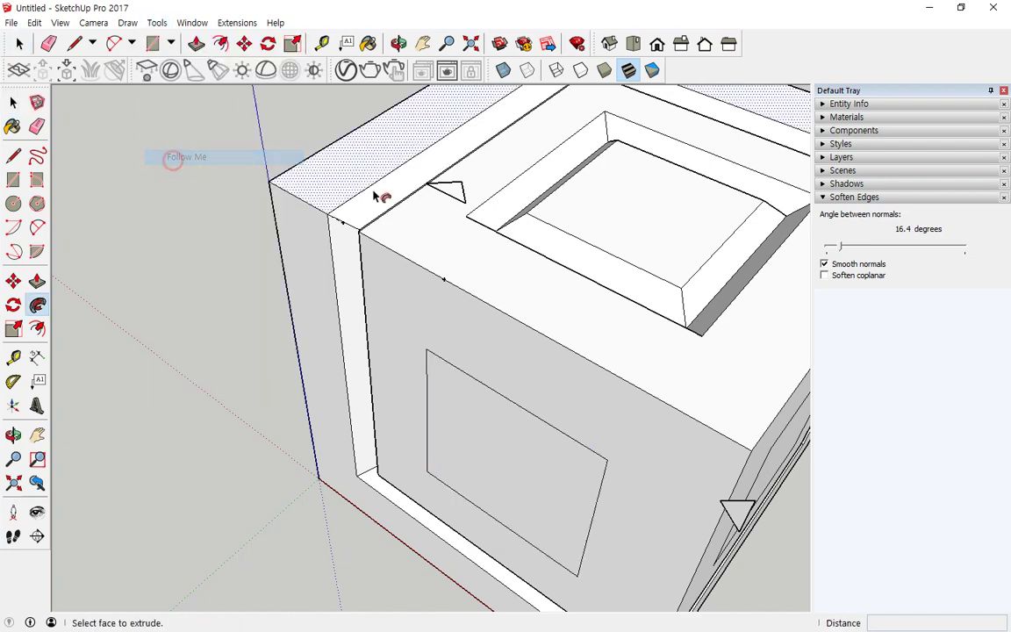
left_click(448, 191)
middle_click_drag(502, 296, 492, 360)
left_click_drag(484, 332, 423, 348)
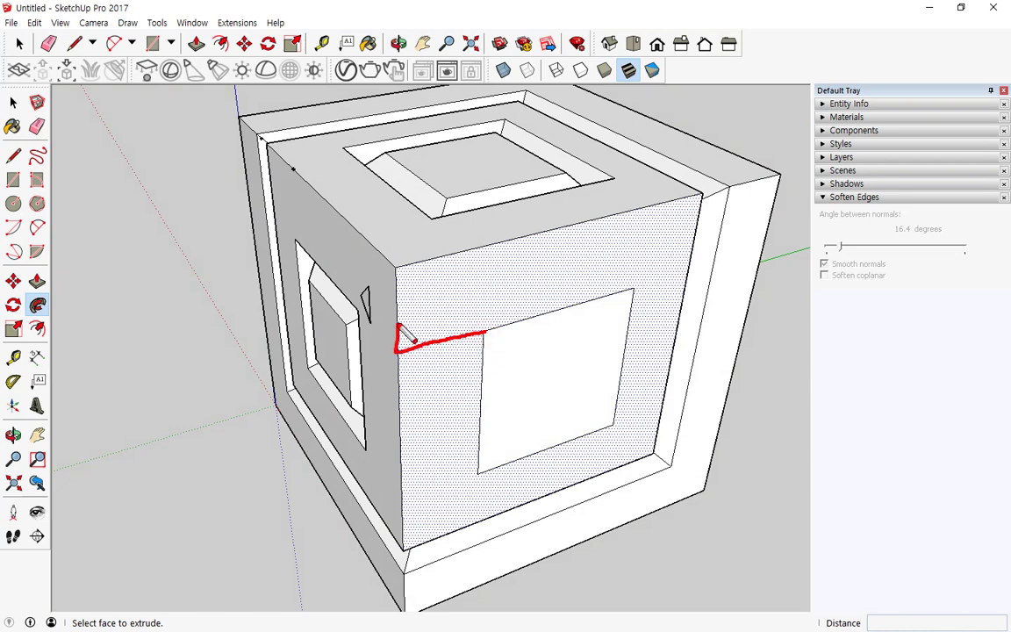
left_click_drag(412, 392, 406, 353)
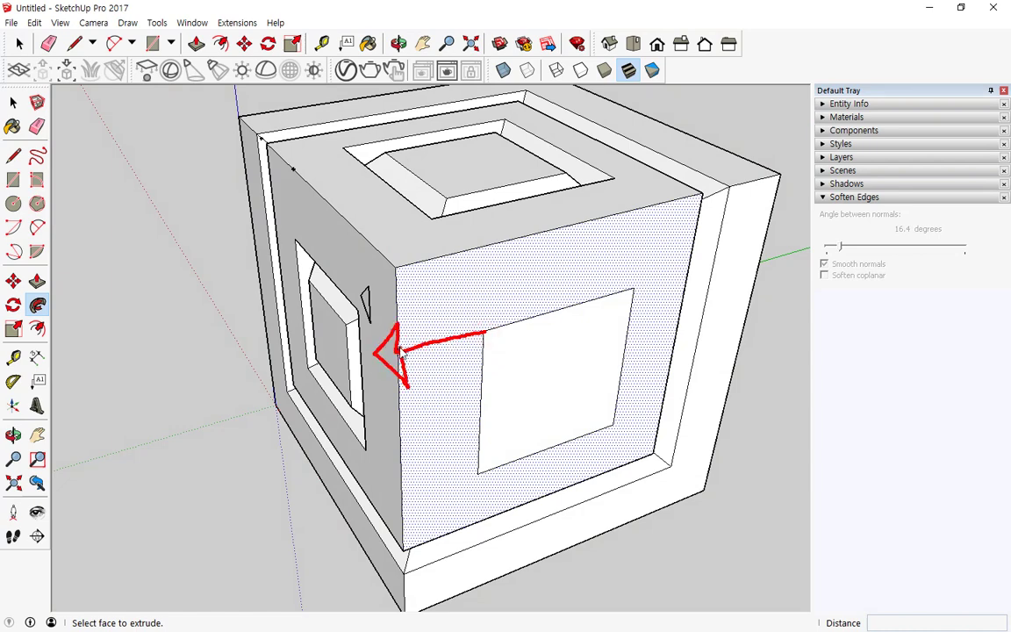
key("Escape")
Draw a guide line along the green axis from the side face's upper inner square corner to beyond the front face
left_click(322, 43)
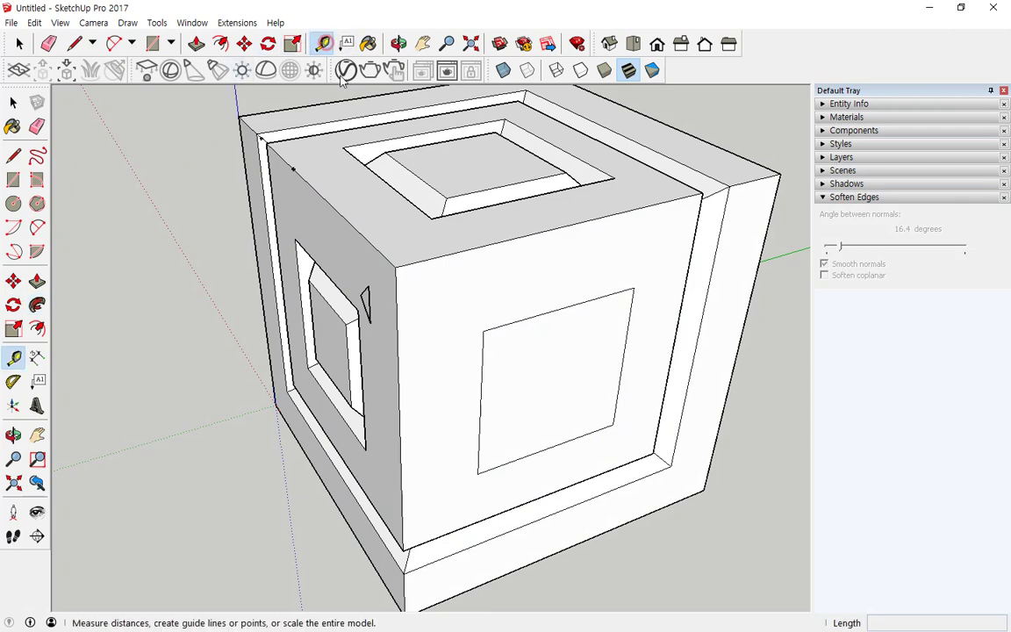
left_click(484, 330)
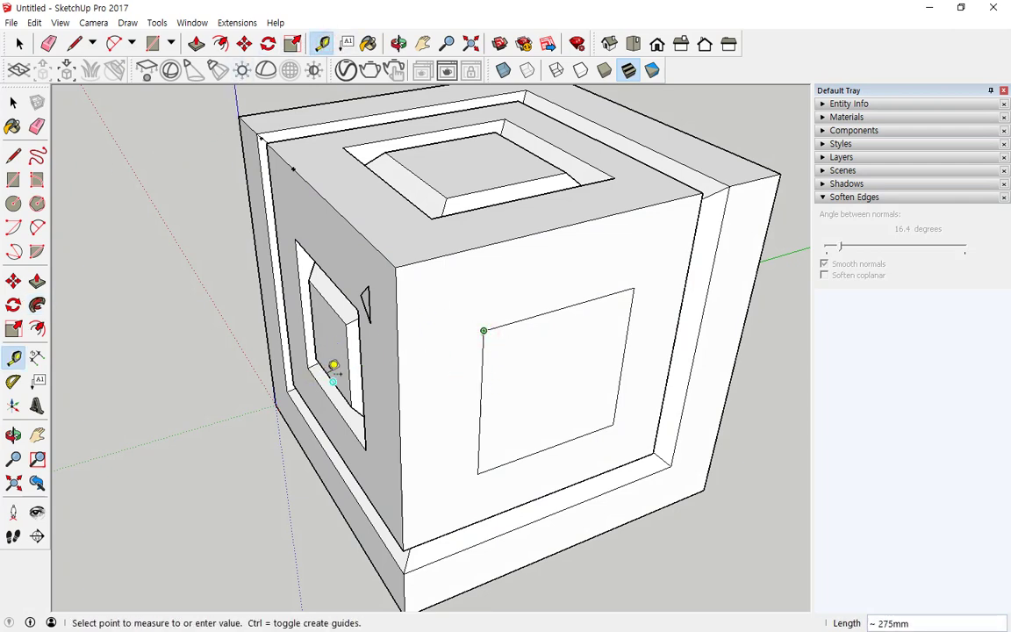
left_click(309, 371)
middle_click_drag(309, 372, 448, 454)
Move the remaining triangle by the midpoint of its vertical edge to the outer end of the guide line
key("space")
left_click(486, 308)
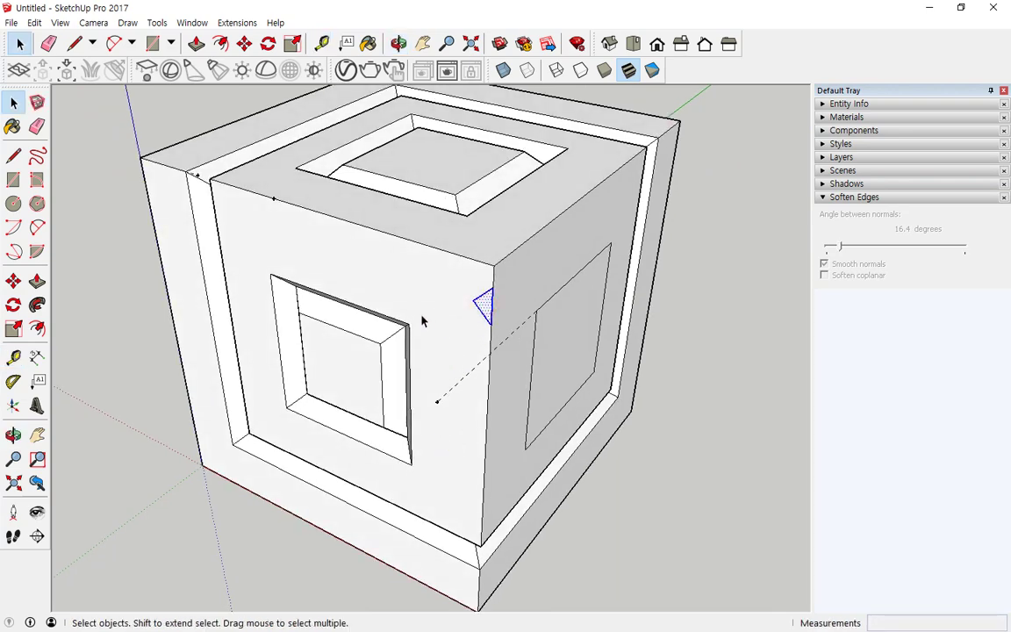
middle_click_drag(421, 321, 388, 320)
left_click(13, 281)
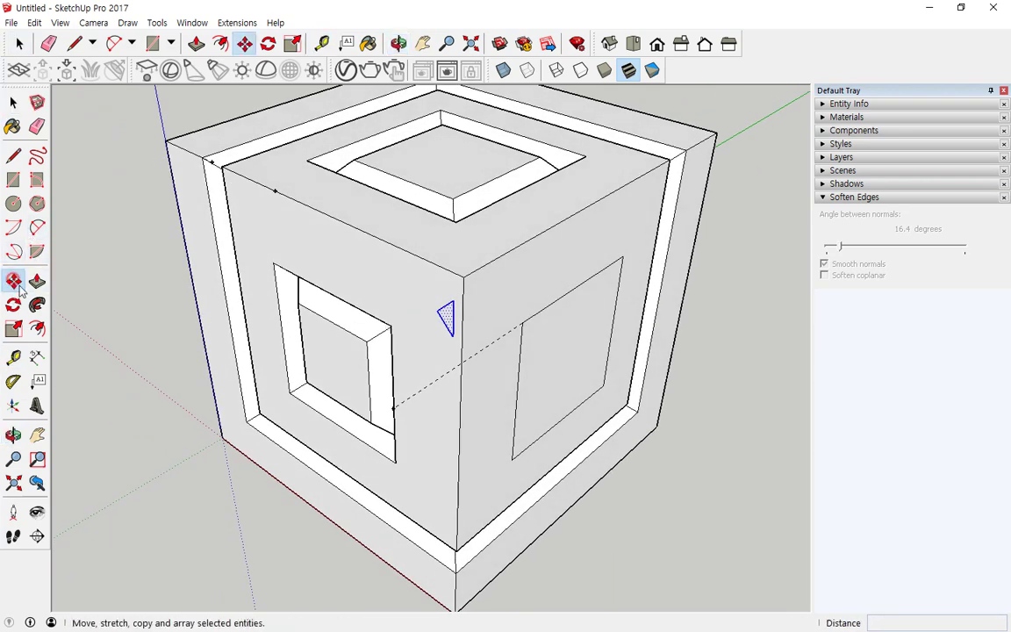
left_click(452, 319)
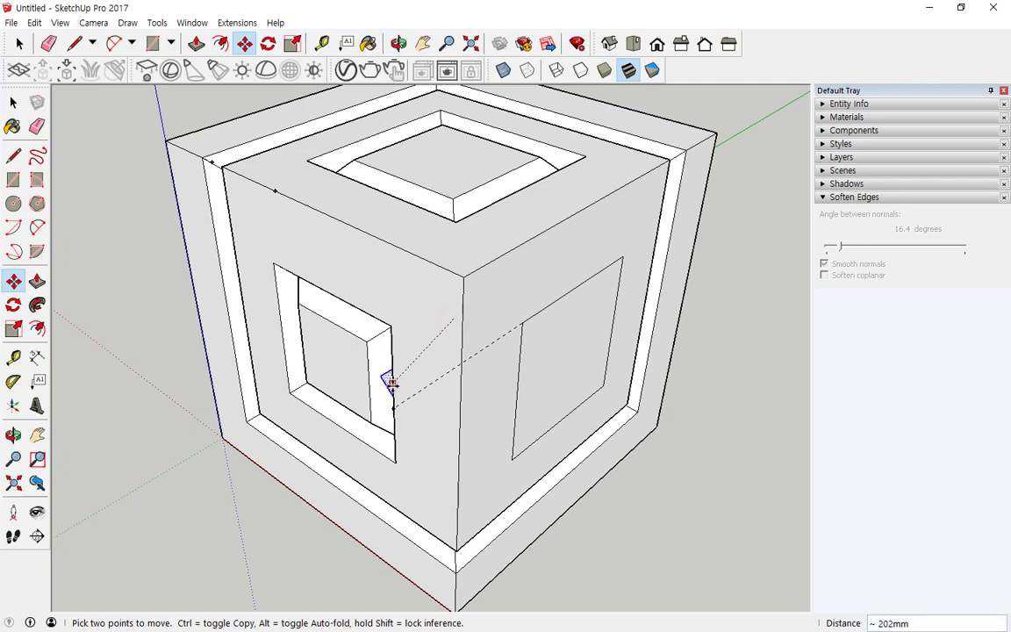
middle_click_drag(388, 407, 478, 401)
Cut a groove along the side face's inner square with Follow Me using the moved triangle, and delete the guide line
key("space")
left_click(488, 388)
left_click(539, 442, "shift")
left_click(570, 388, "shift")
left_click(579, 424, "shift")
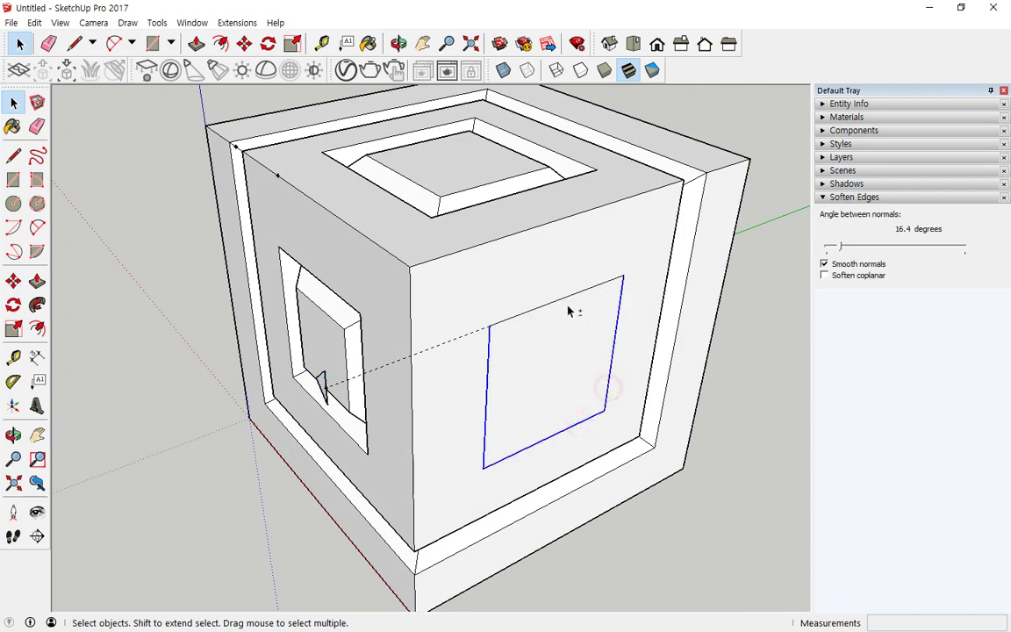
left_click(157, 23)
left_click(162, 145)
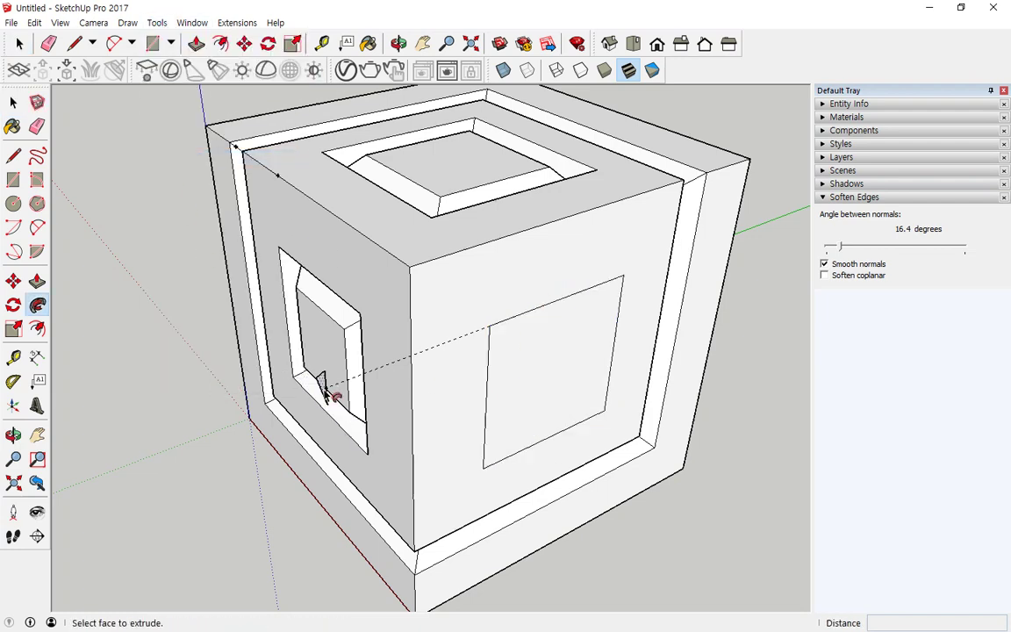
middle_click_drag(349, 423, 372, 331)
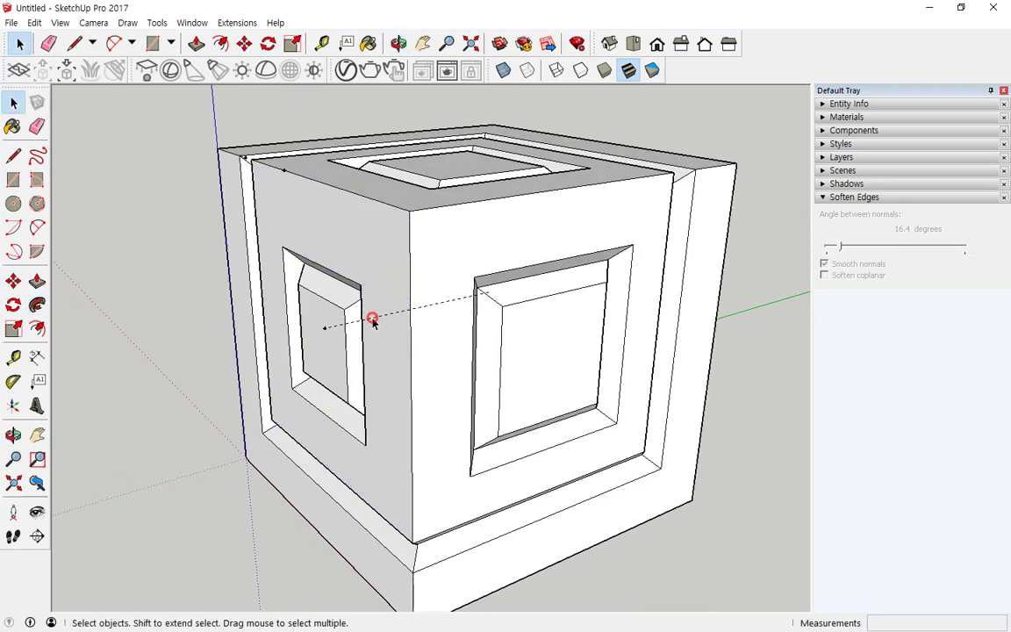
middle_click_drag(299, 320, 386, 406)
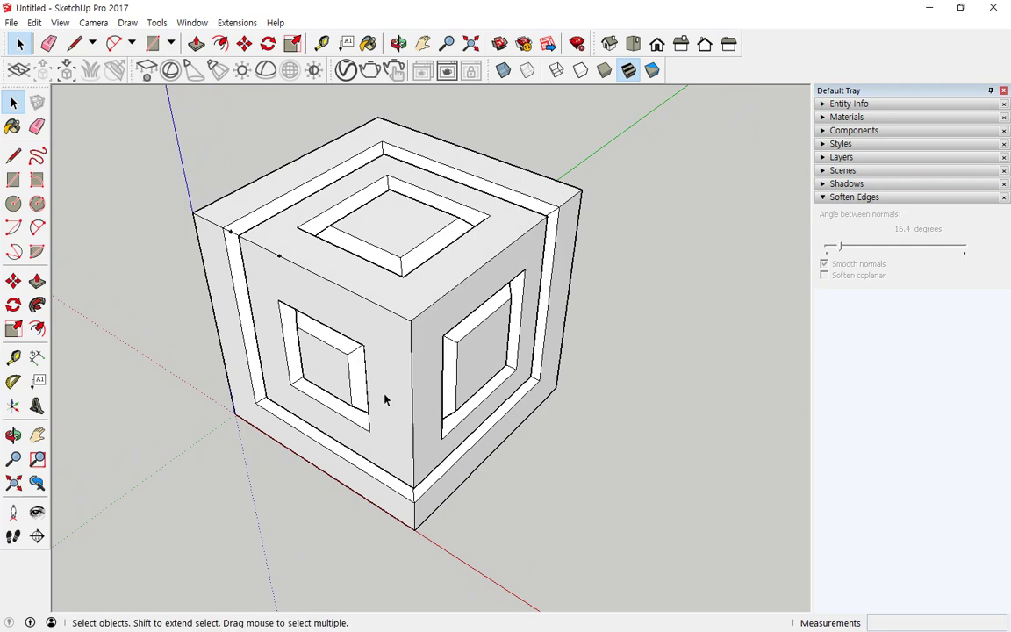